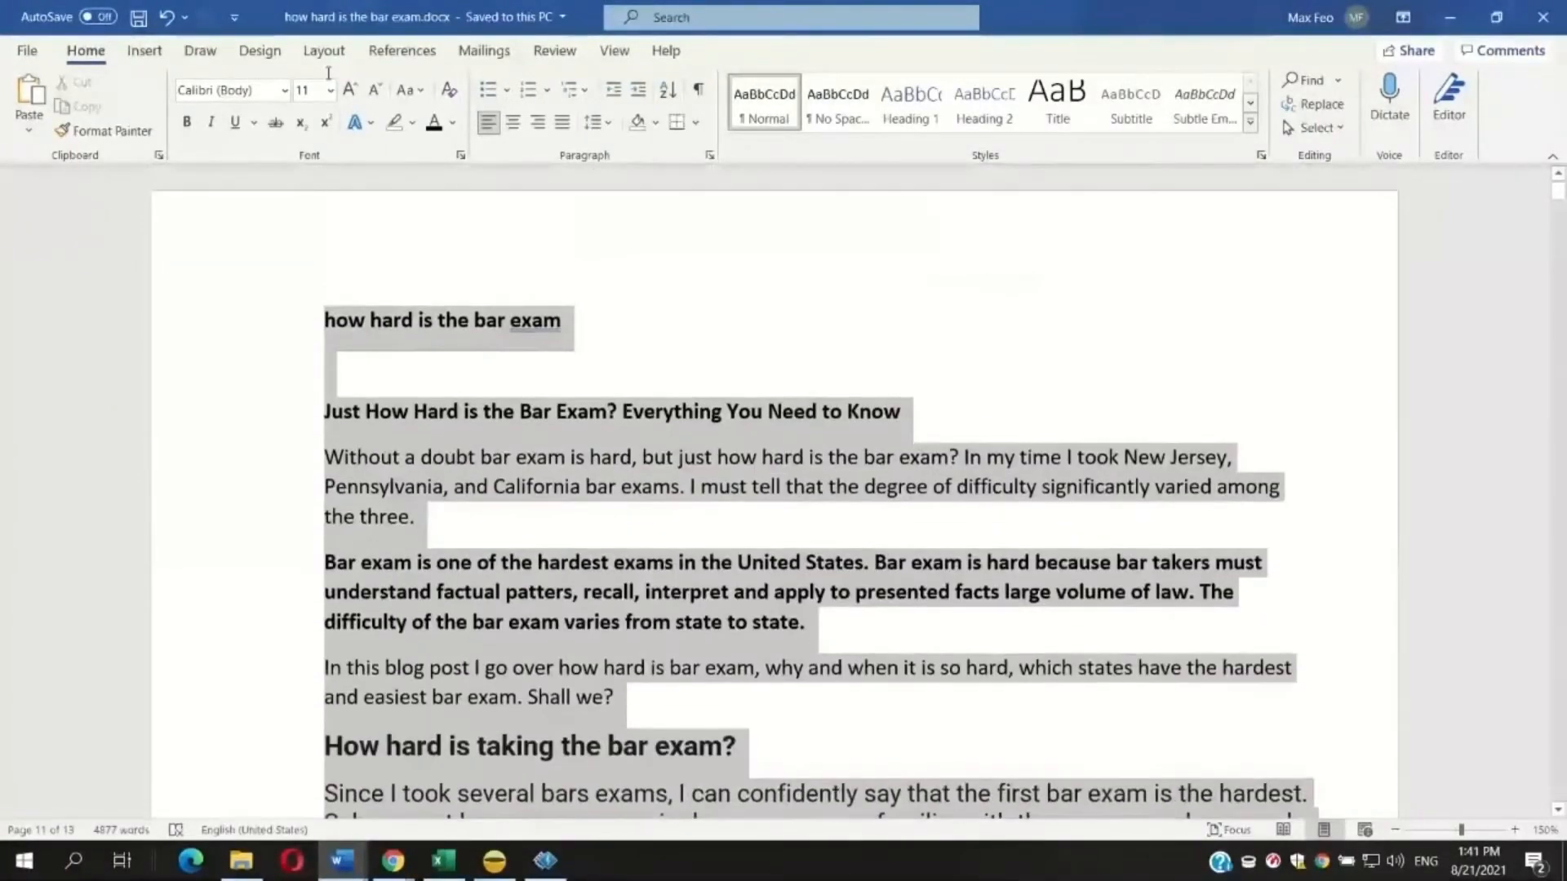
# Step: Copy the selected bar exam article text and open a new Chrome window
pyautogui.rightClick(386, 434)
pyautogui.click(437, 483)
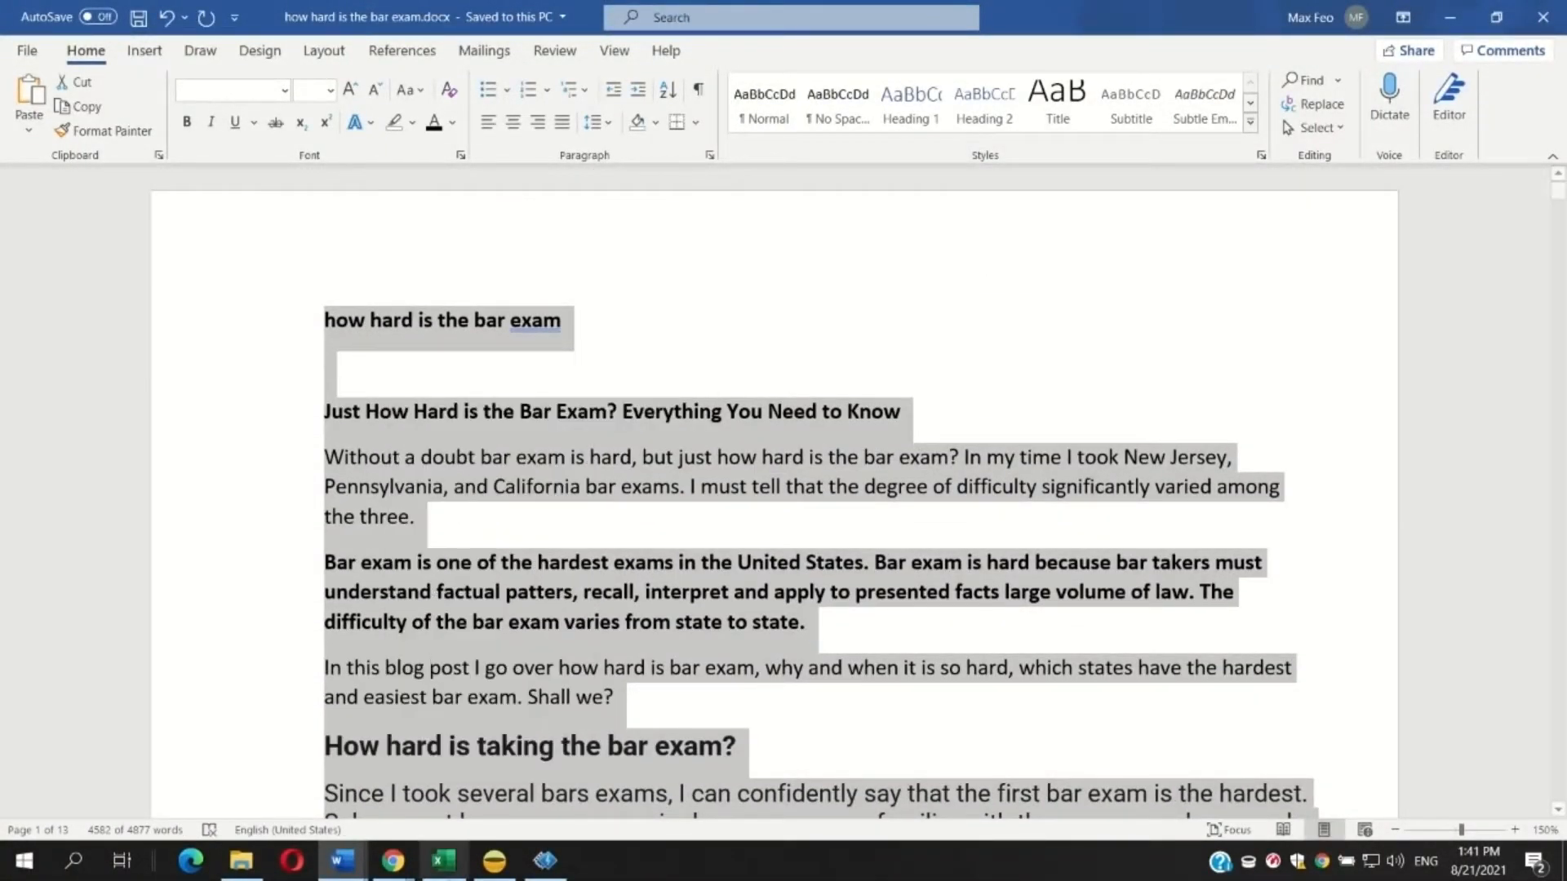
pyautogui.rightClick(393, 861)
pyautogui.click(392, 767)
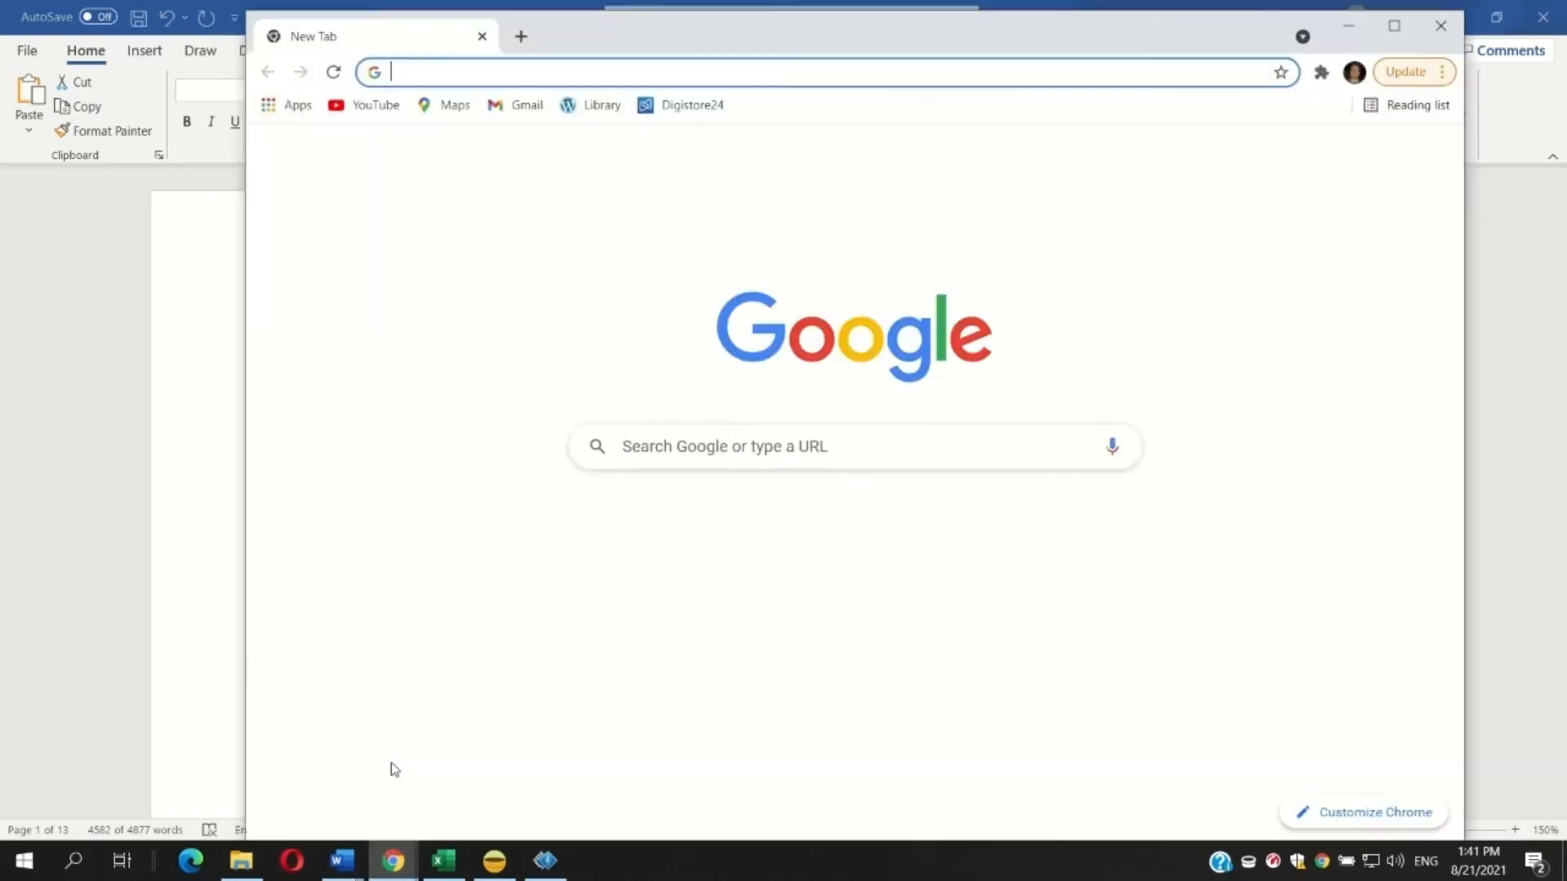
# Step: Search Google for "grammarly" and open the Grammarly website from the results
pyautogui.click(655, 448)
pyautogui.write('grammarly')
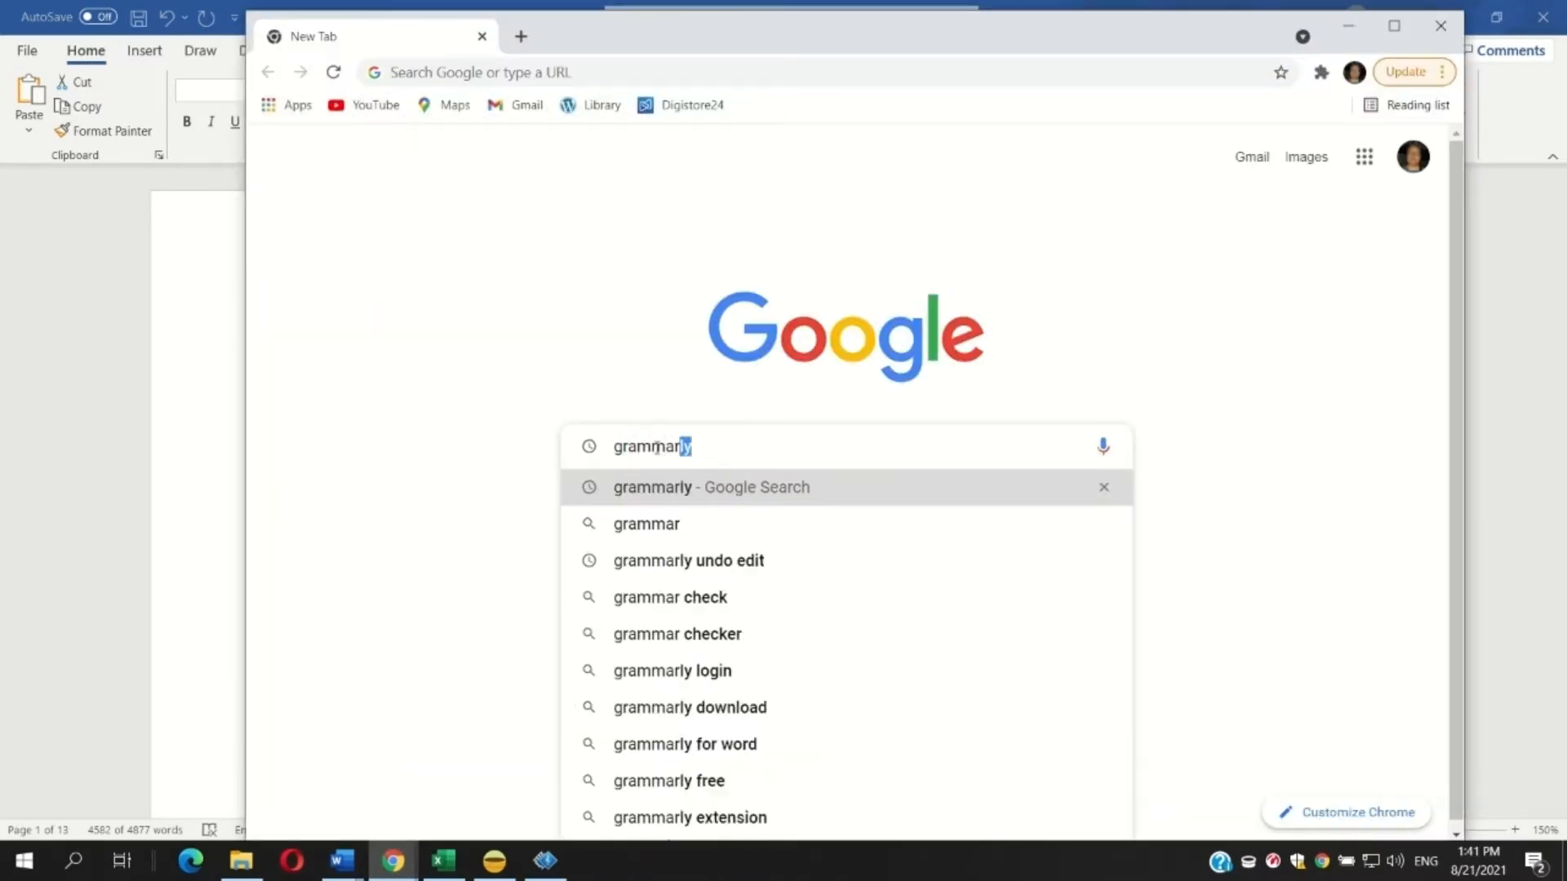
pyautogui.press('Return')
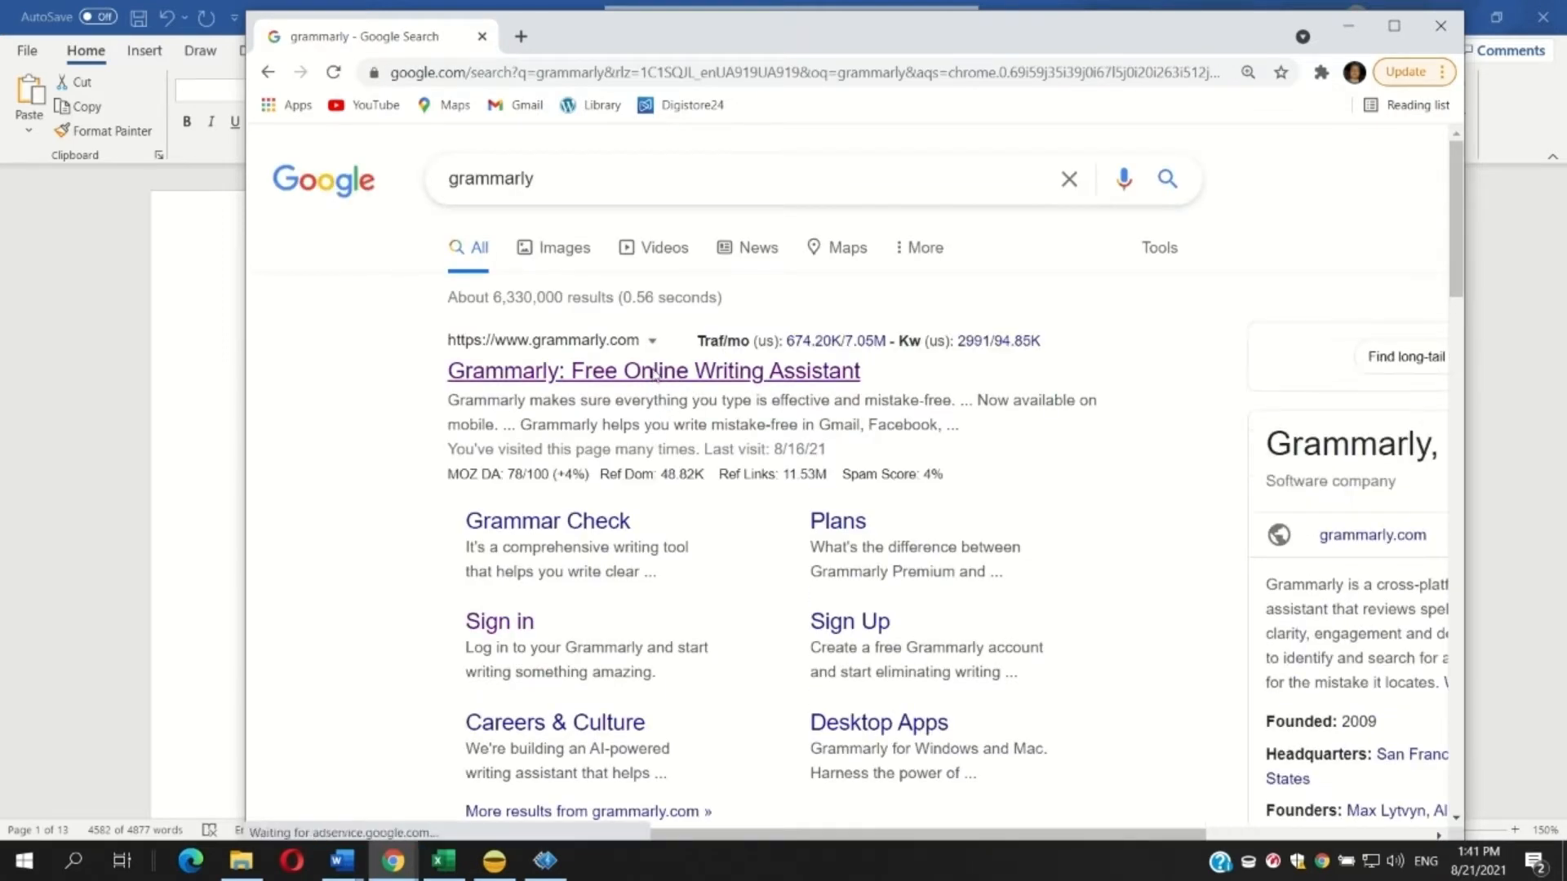
pyautogui.click(655, 373)
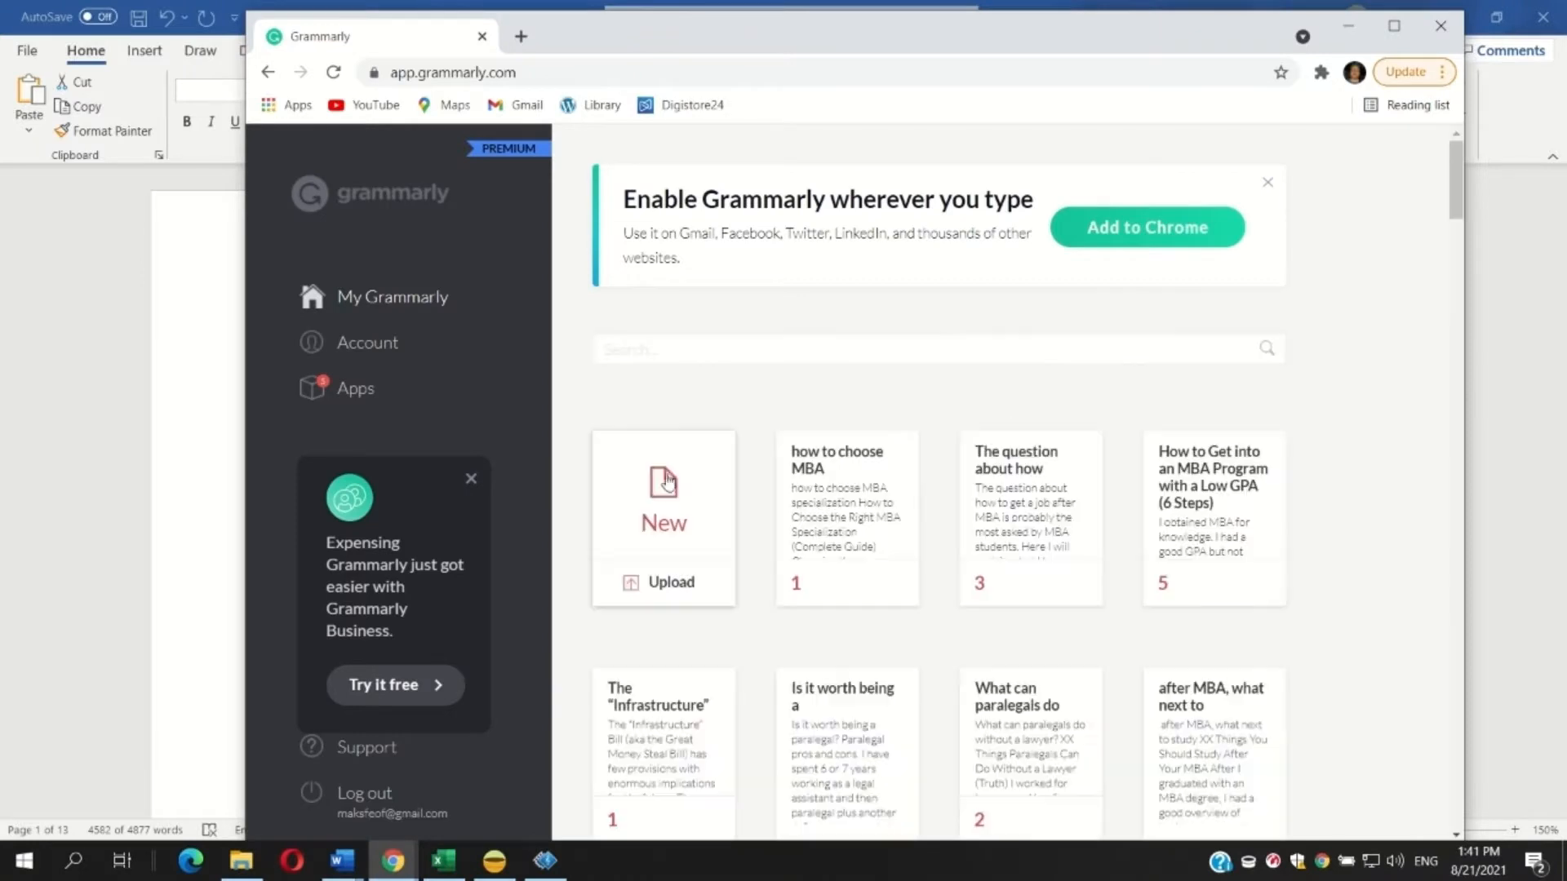
# Step: Create a new Grammarly document with the copied article pasted in, keeping the Knowledgeable, Neutral and General goals
pyautogui.click(666, 487)
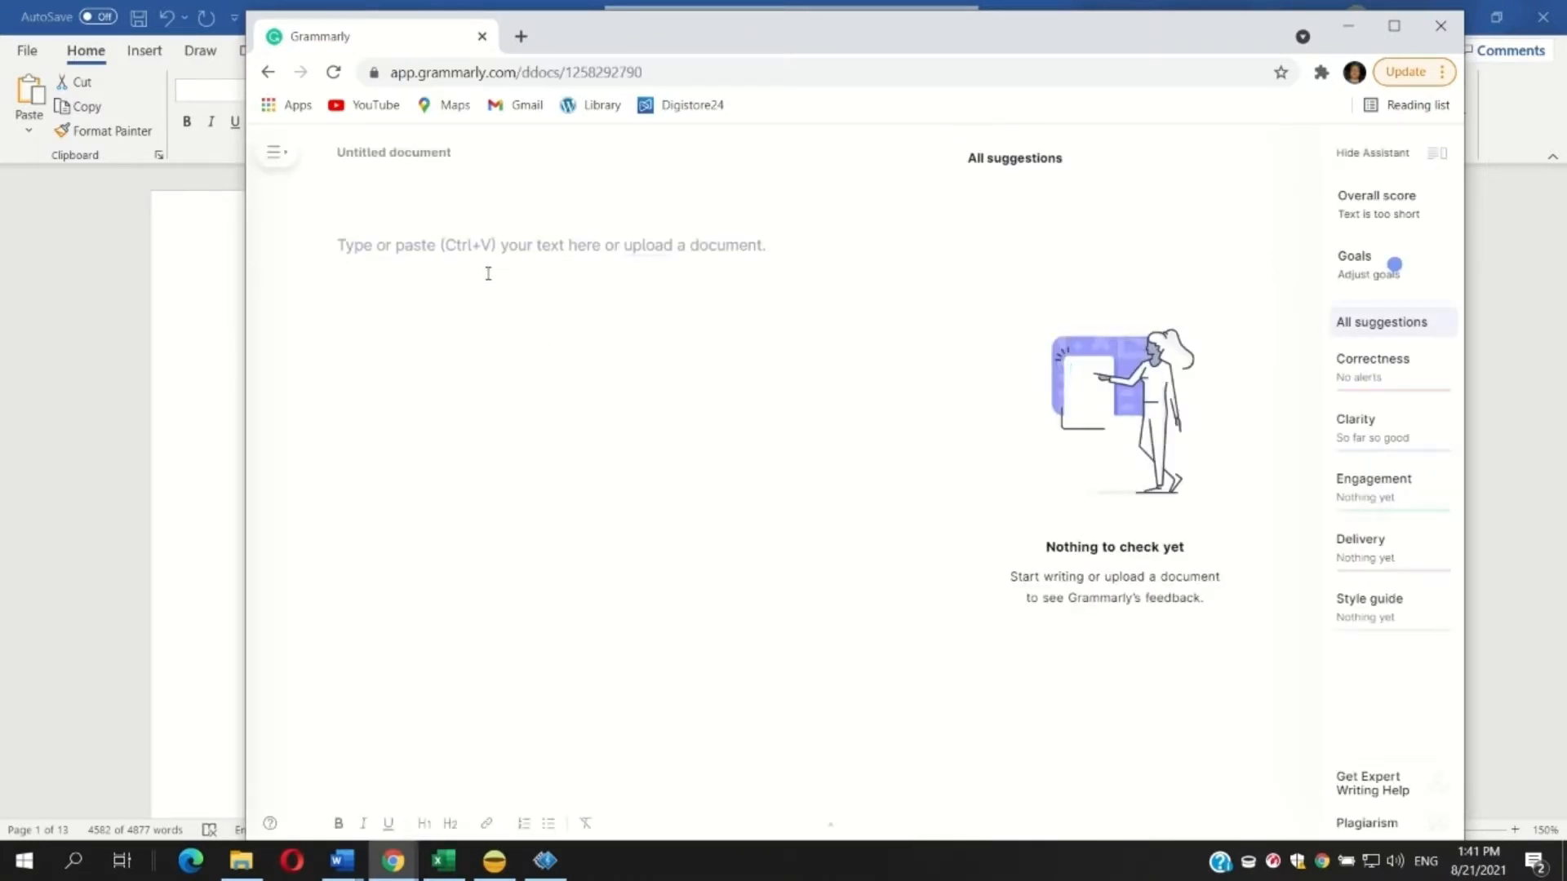
pyautogui.rightClick(488, 272)
pyautogui.click(559, 419)
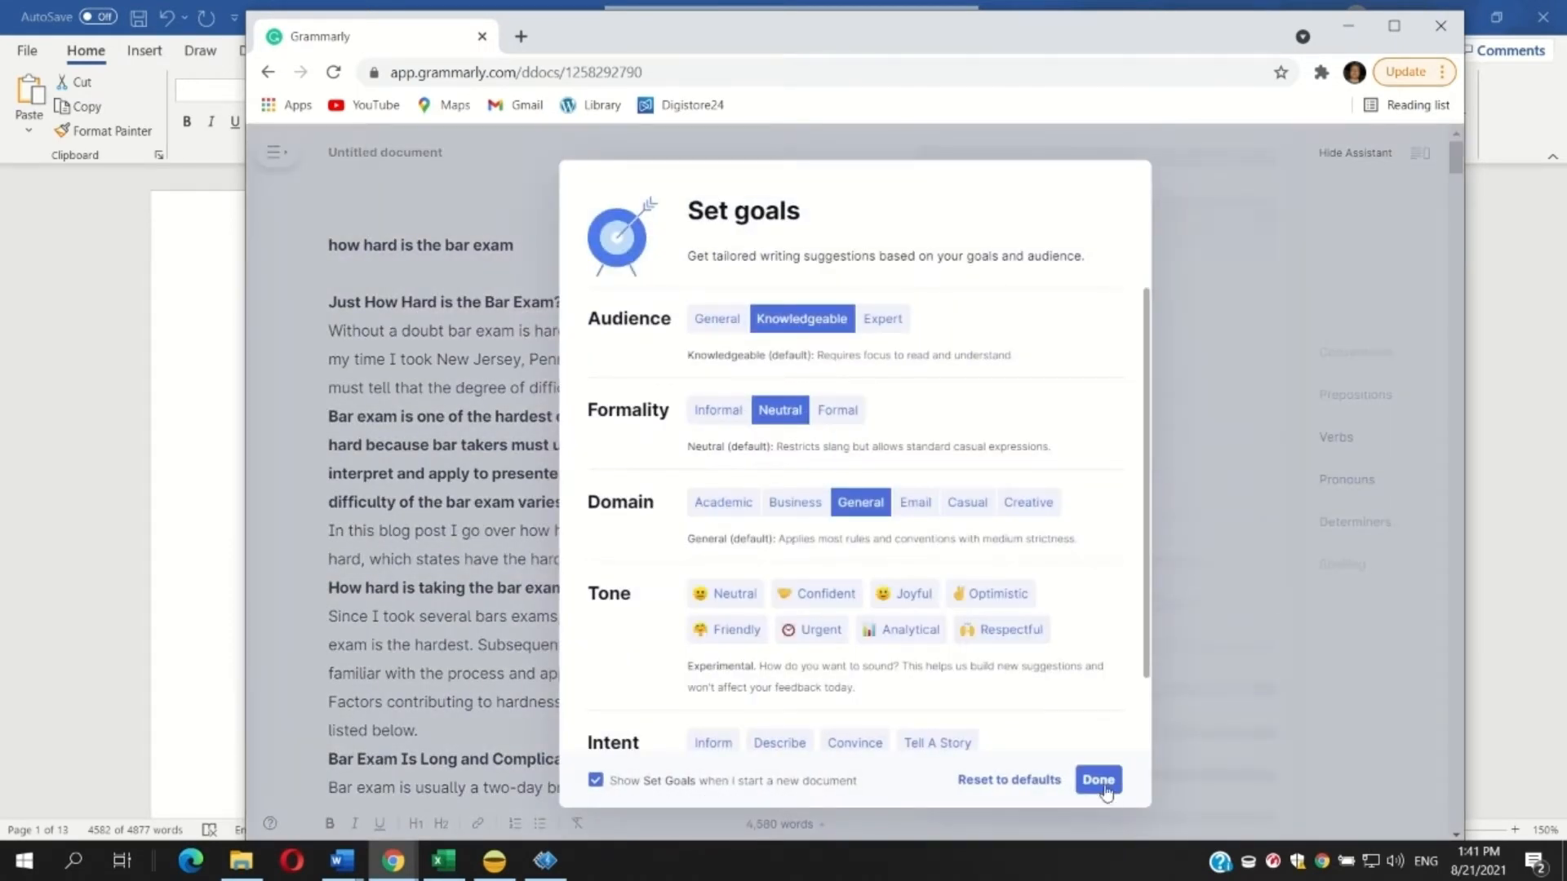
pyautogui.click(1099, 780)
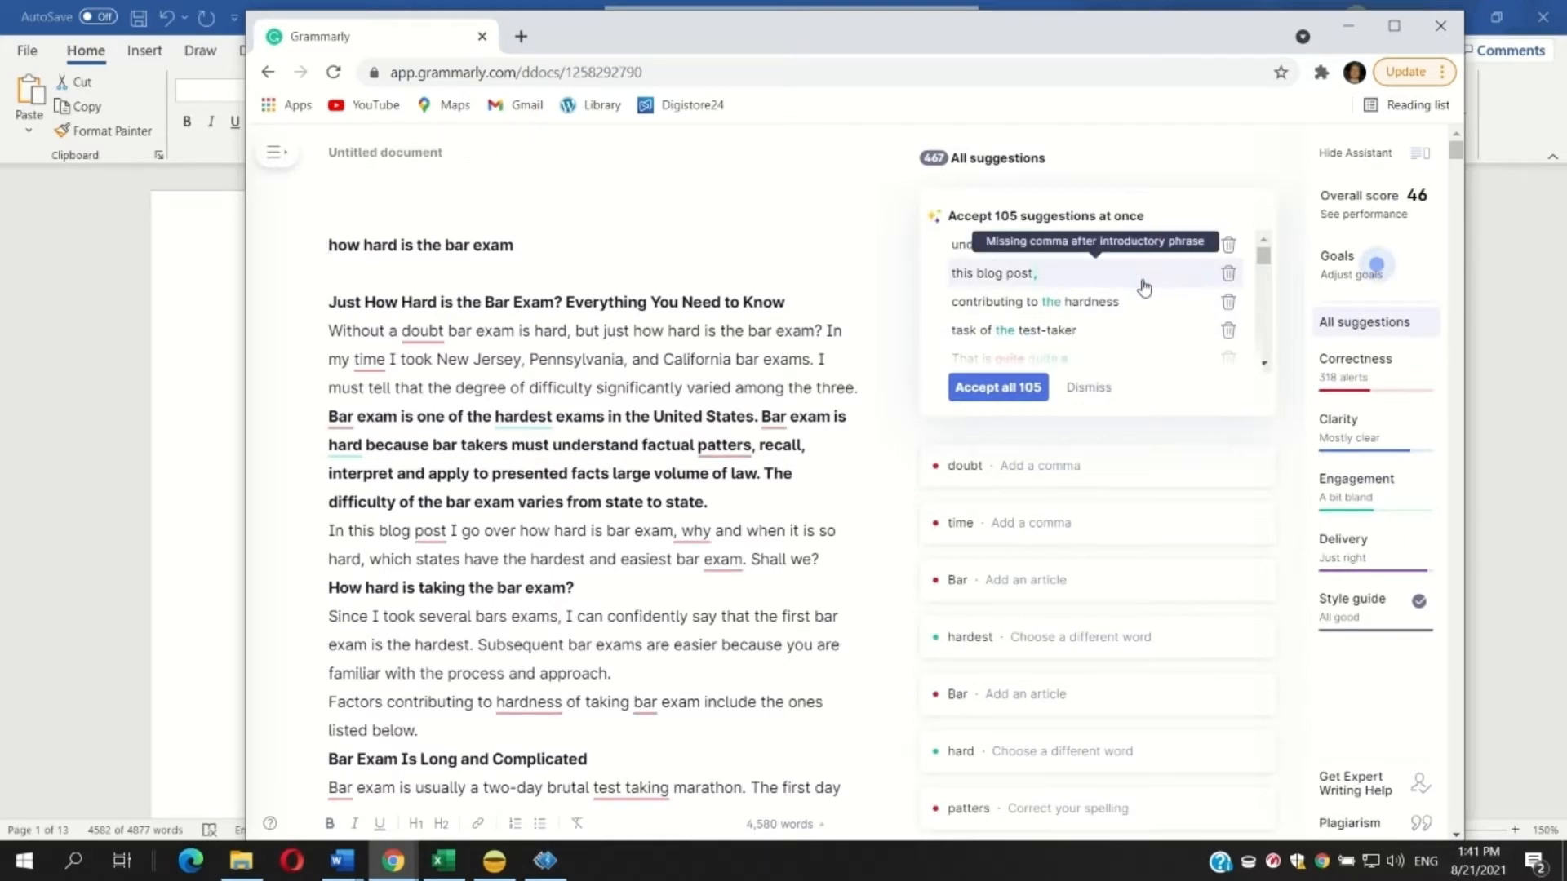
# Step: Review the batch of 105 suggestions, accept them all at once and confirm the corrections
pyautogui.scroll(-2, 1144, 287)
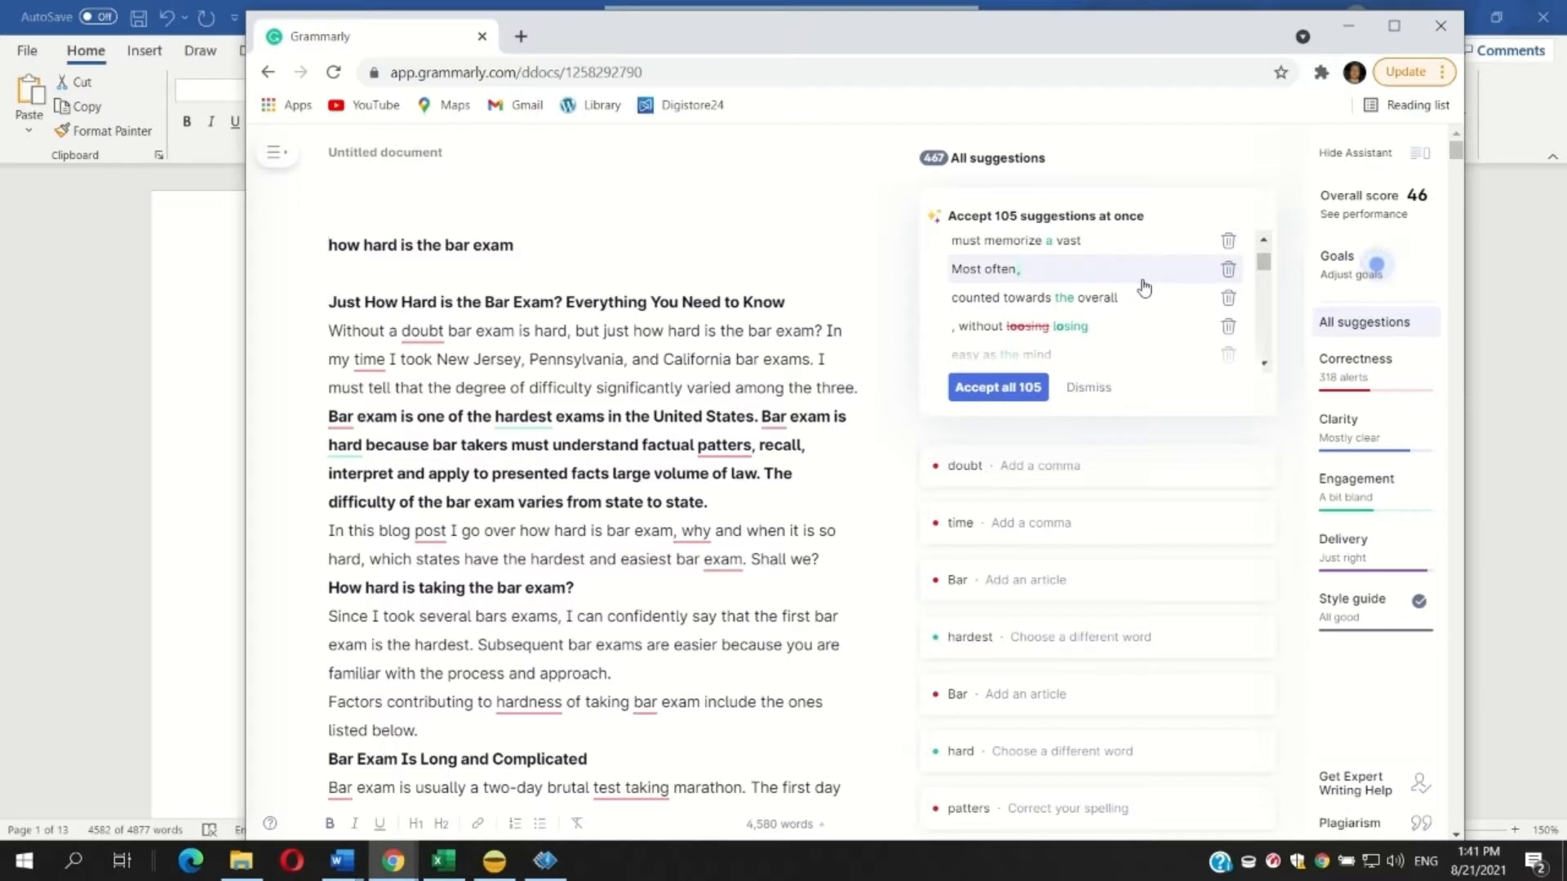
pyautogui.scroll(-3, 1144, 287)
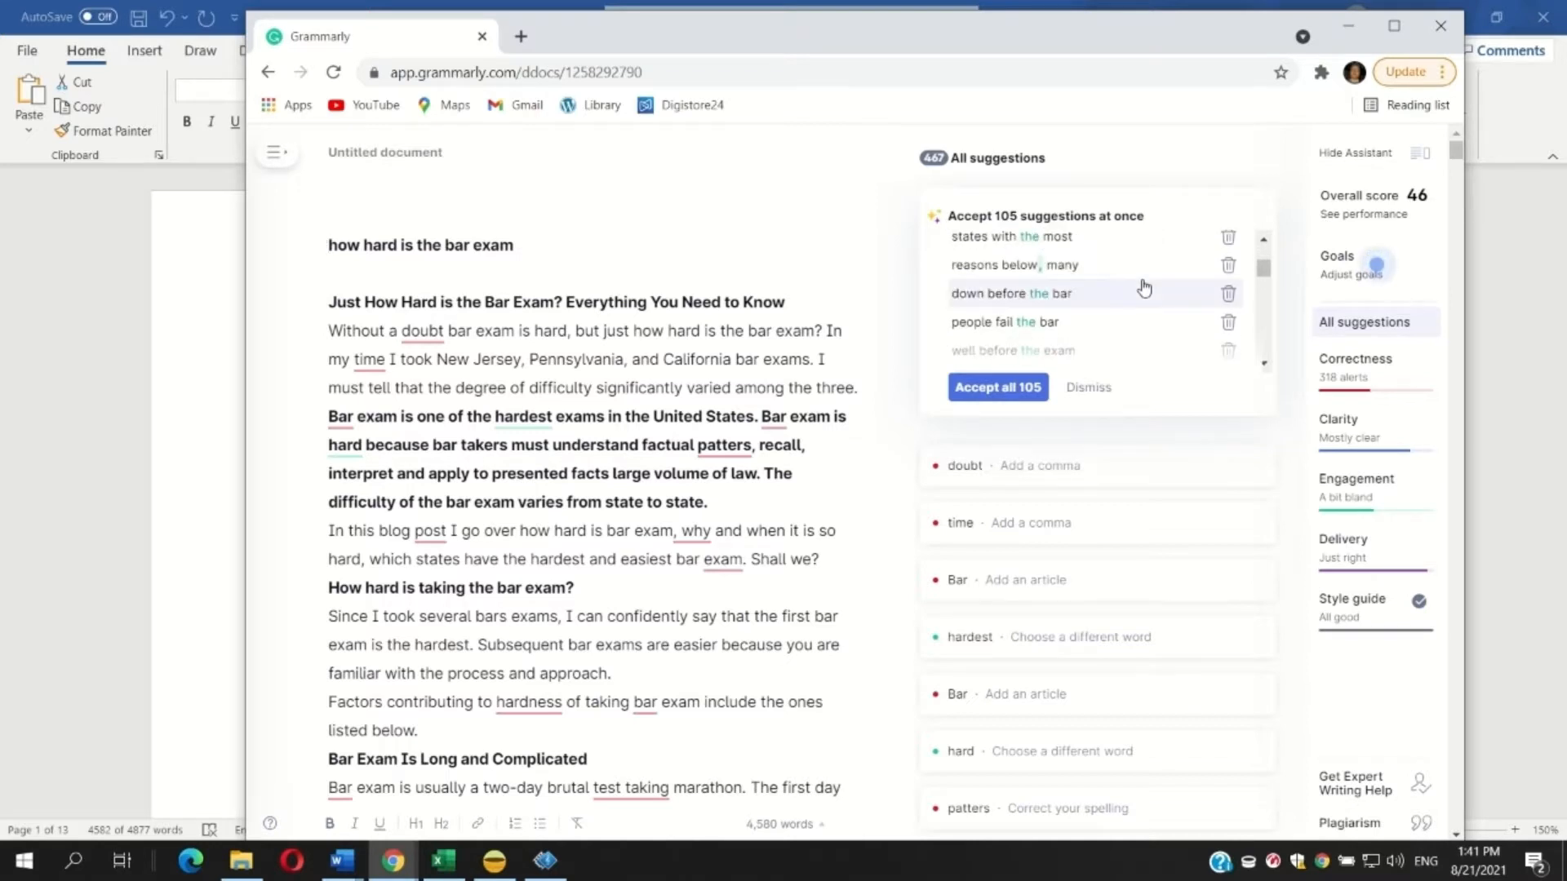
pyautogui.scroll(-5, 1143, 287)
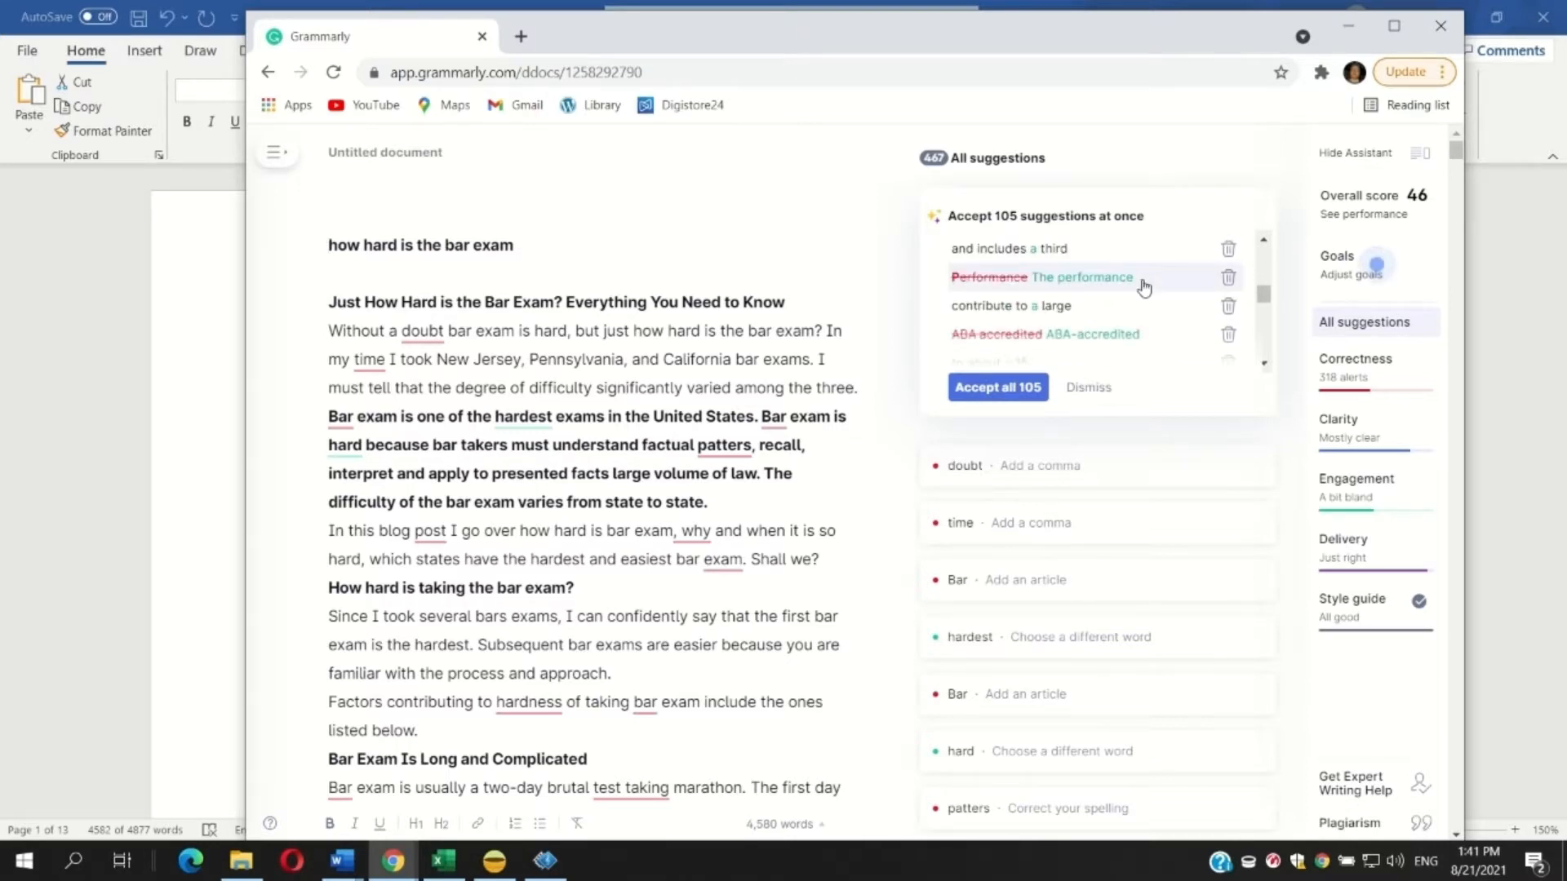
pyautogui.scroll(-5, 1144, 287)
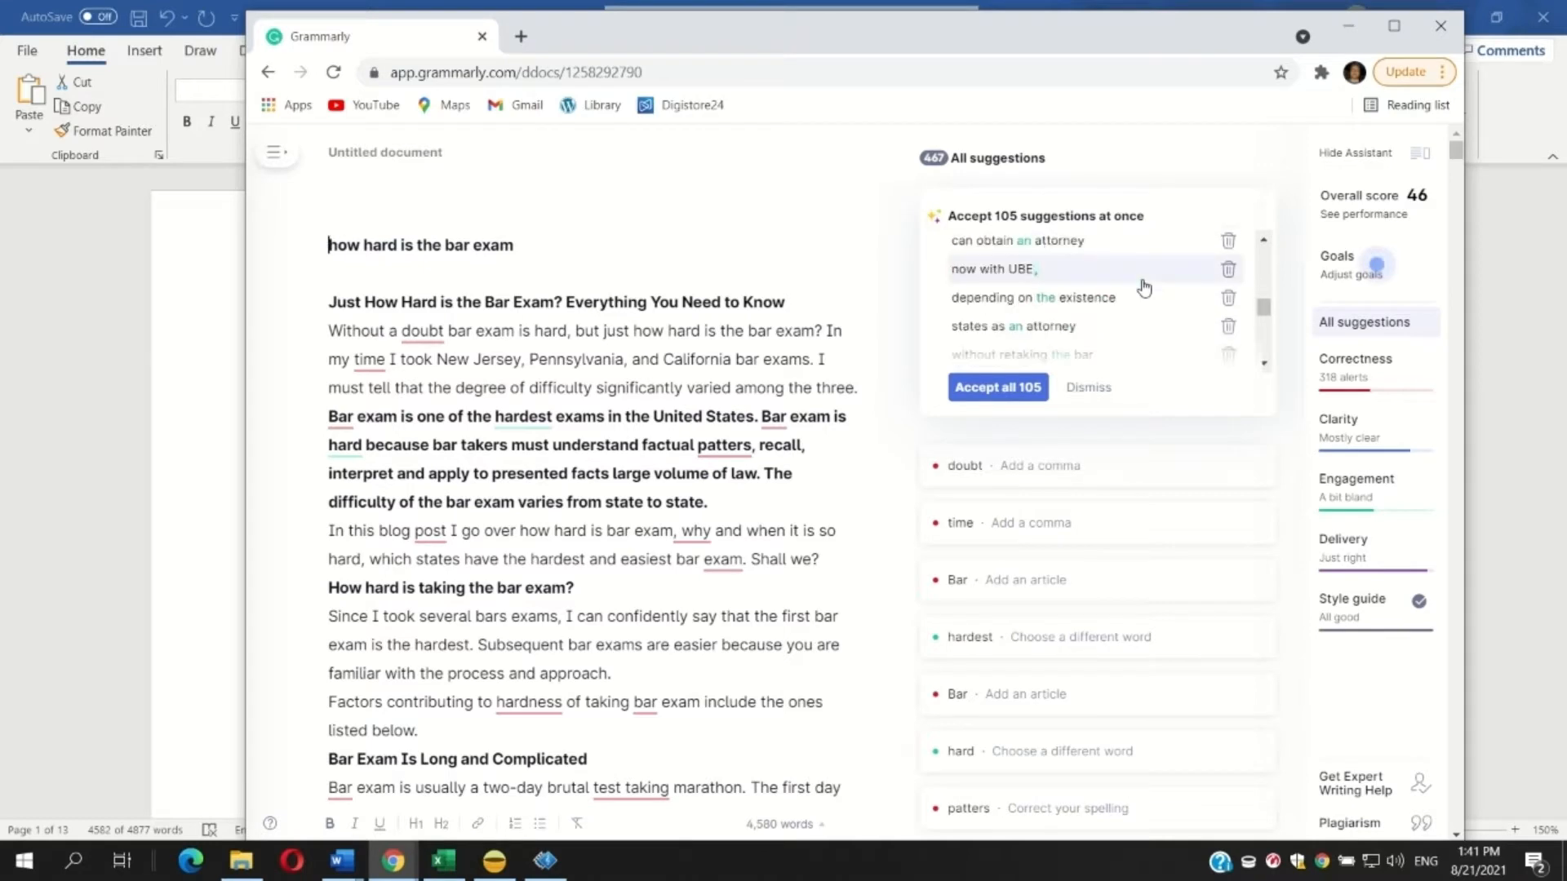
pyautogui.scroll(-6, 1144, 287)
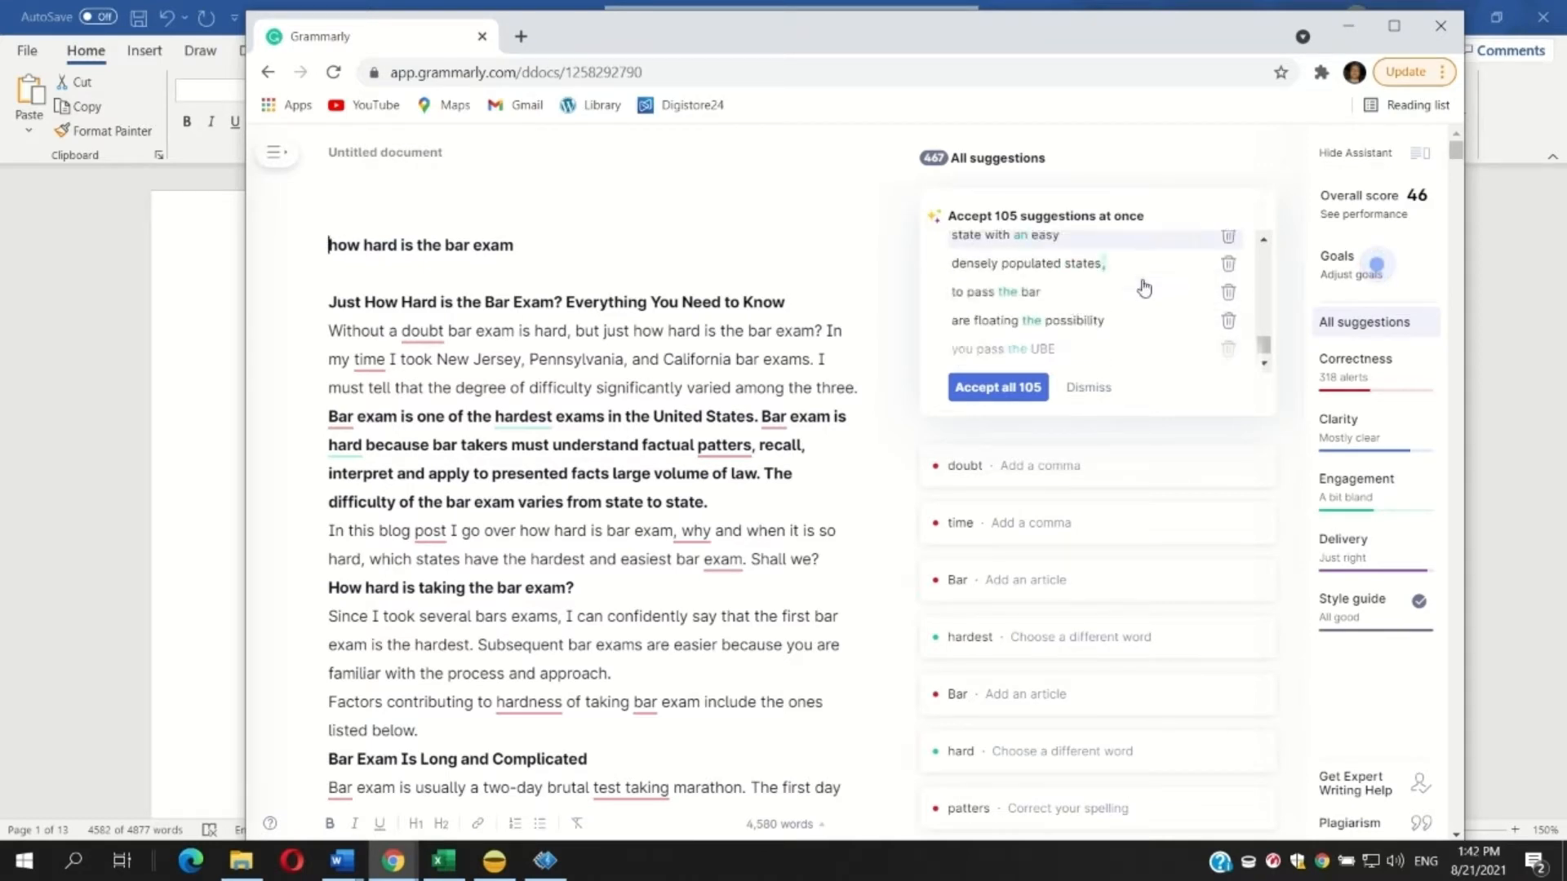
pyautogui.scroll(-7, 1144, 288)
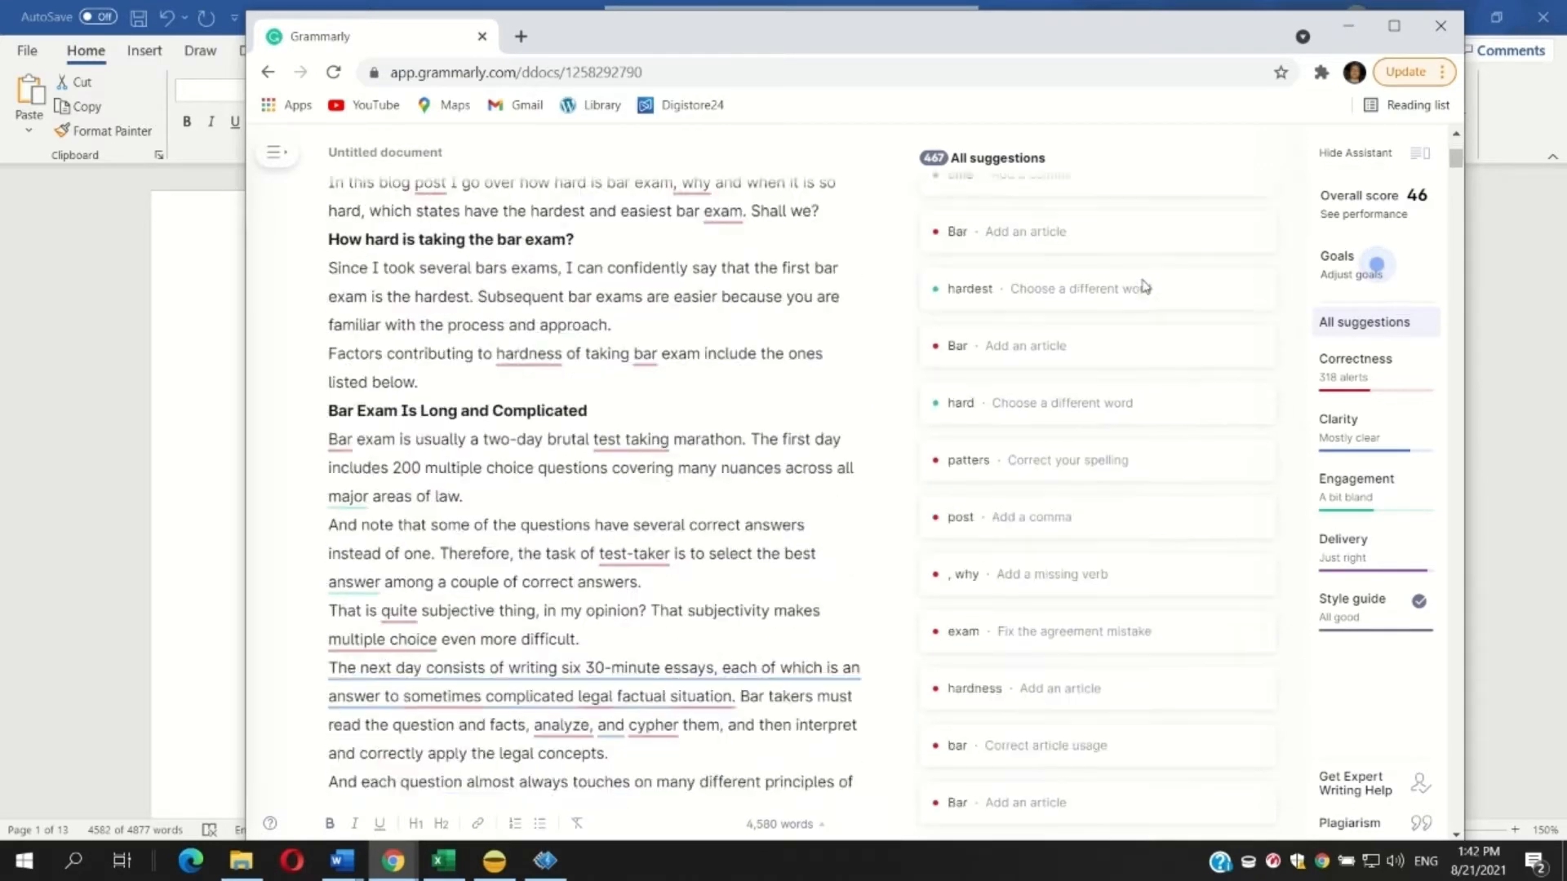
pyautogui.scroll(8, 749, 552)
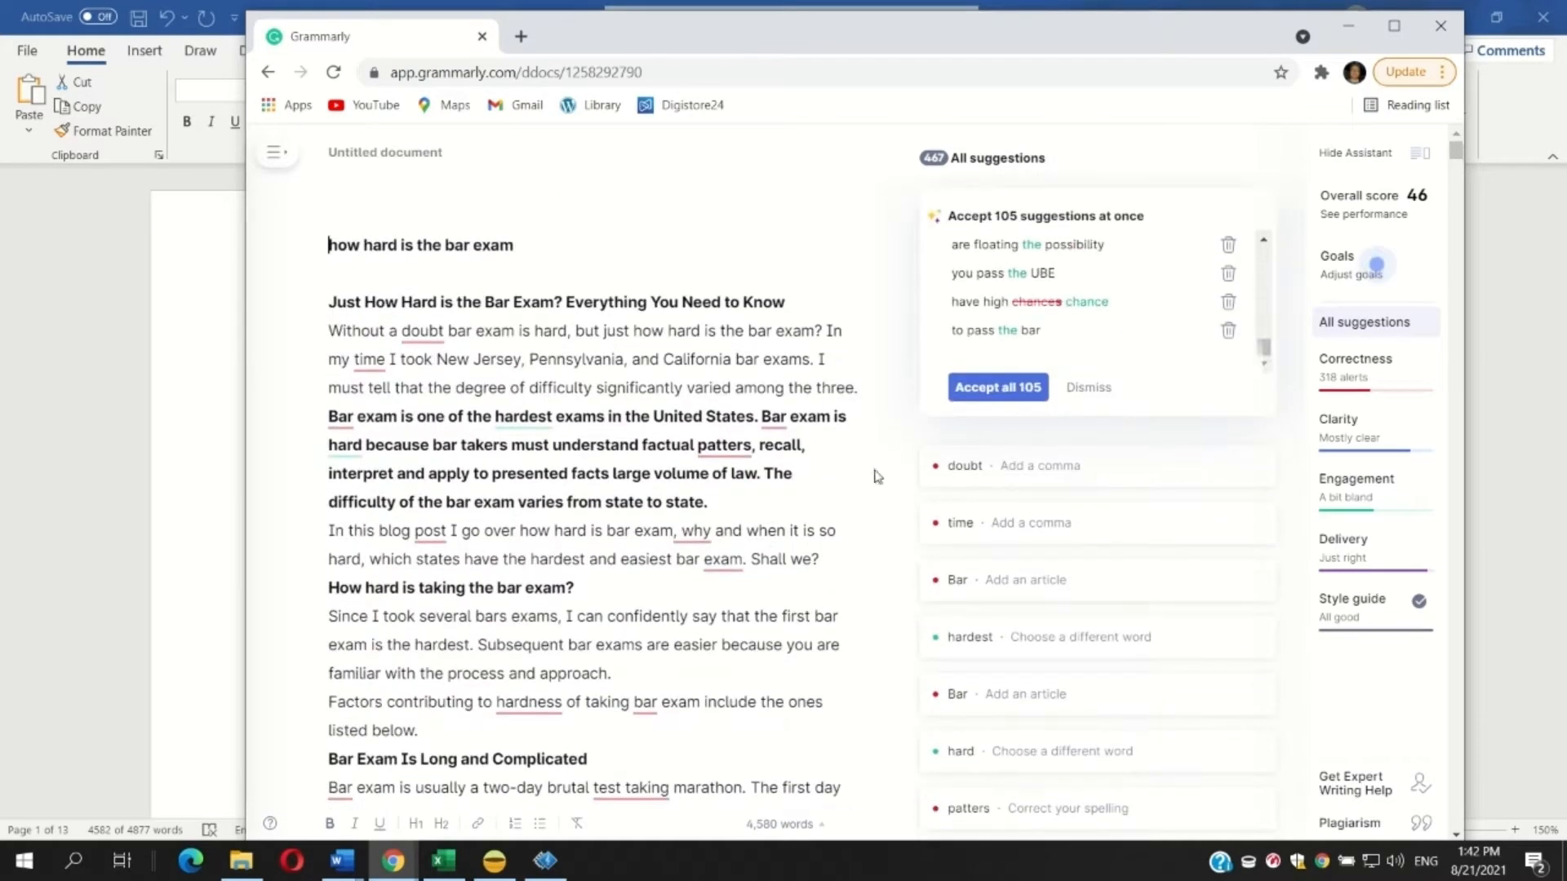
pyautogui.click(1003, 395)
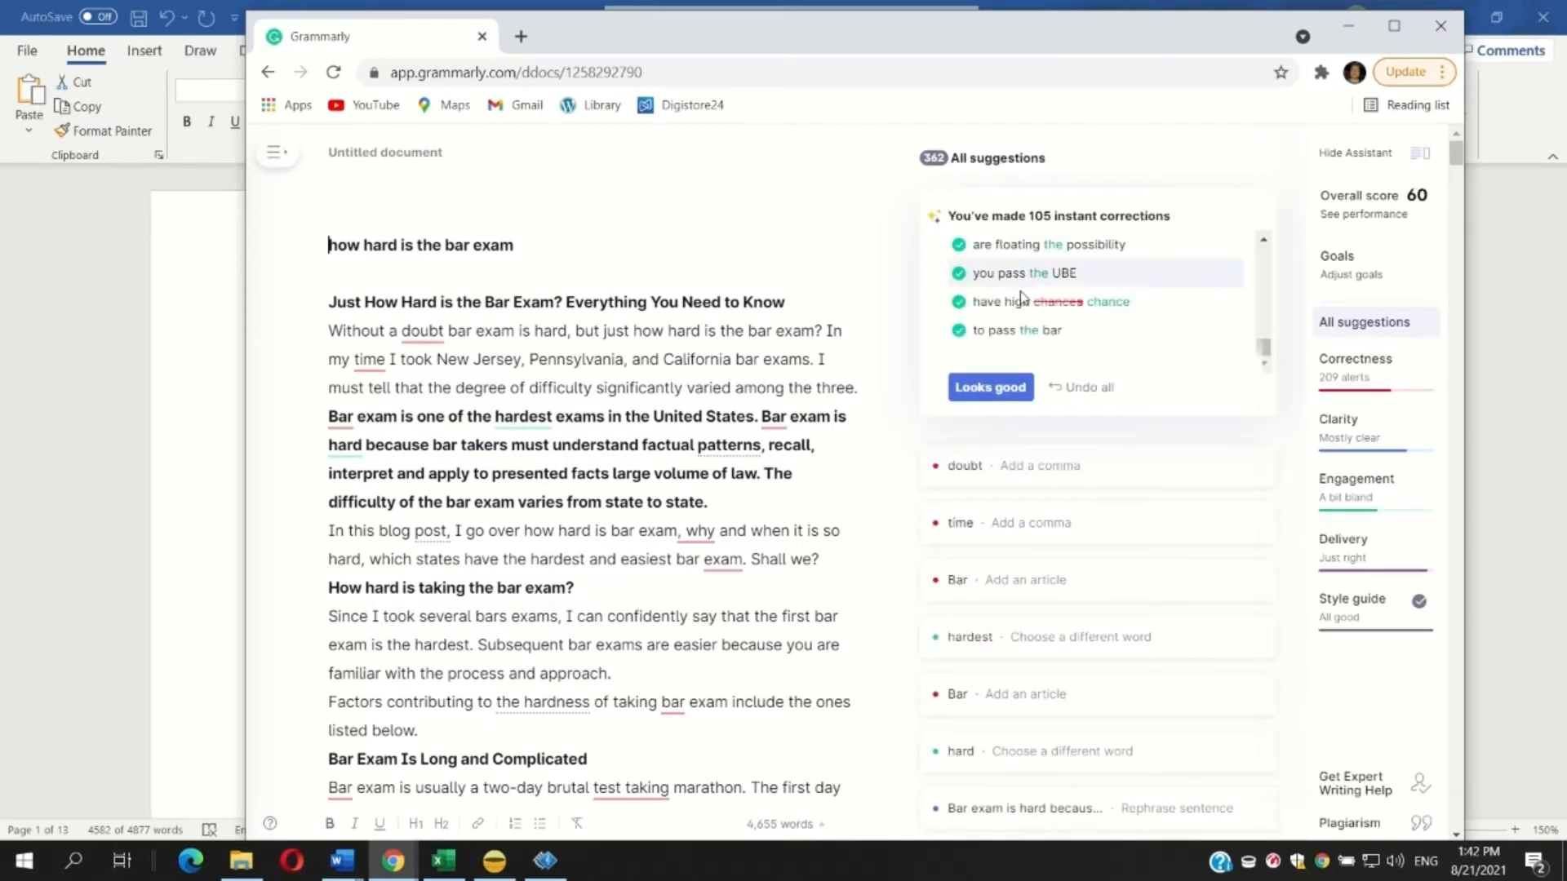
pyautogui.scroll(-4, 1181, 318)
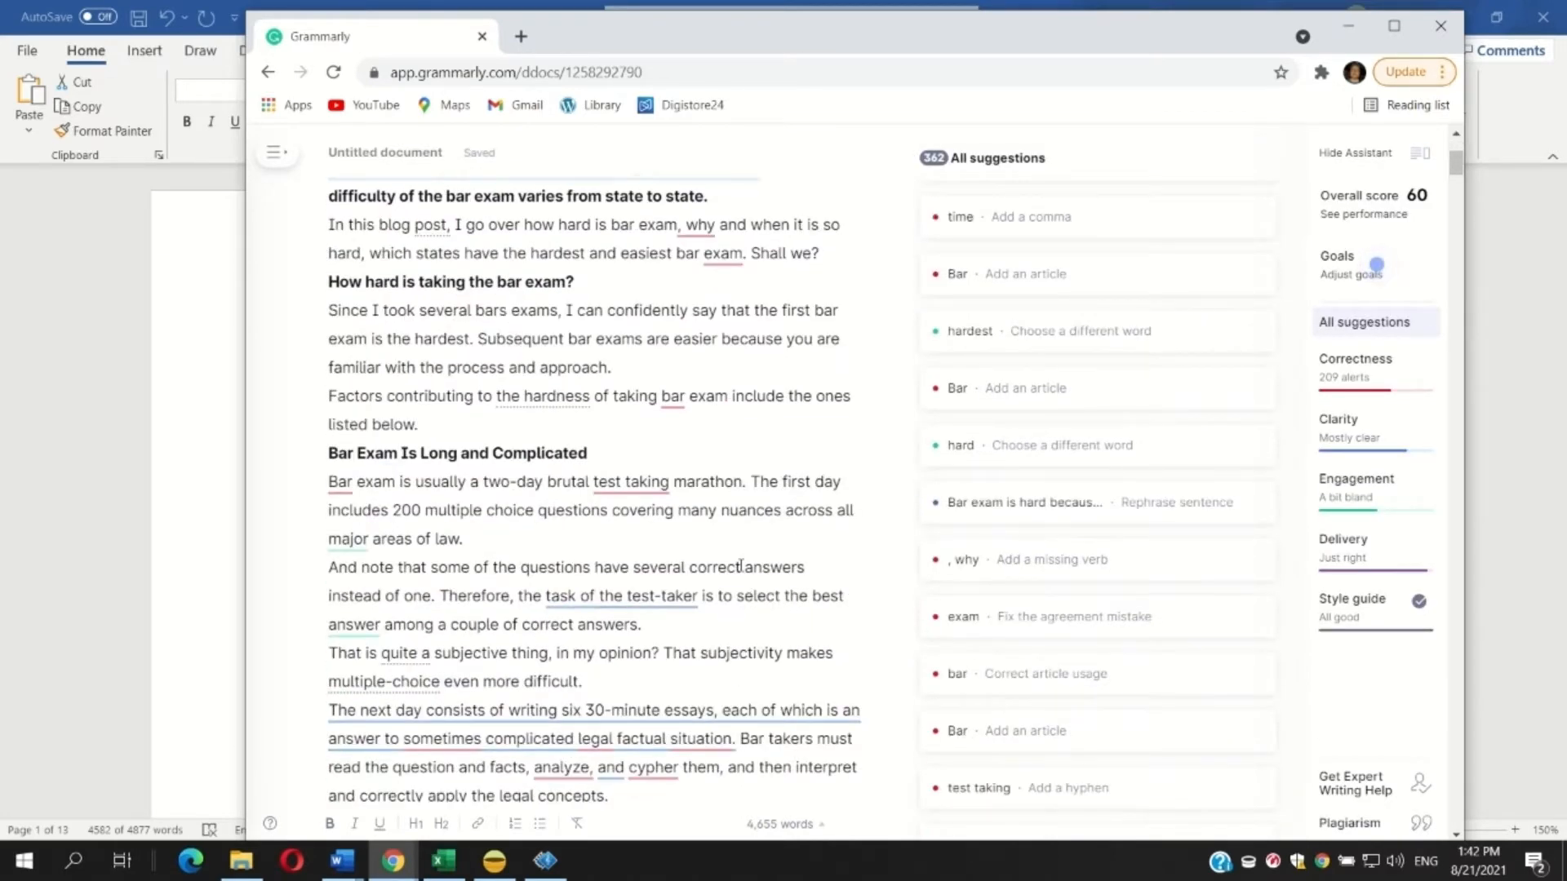
pyautogui.scroll(4, 740, 565)
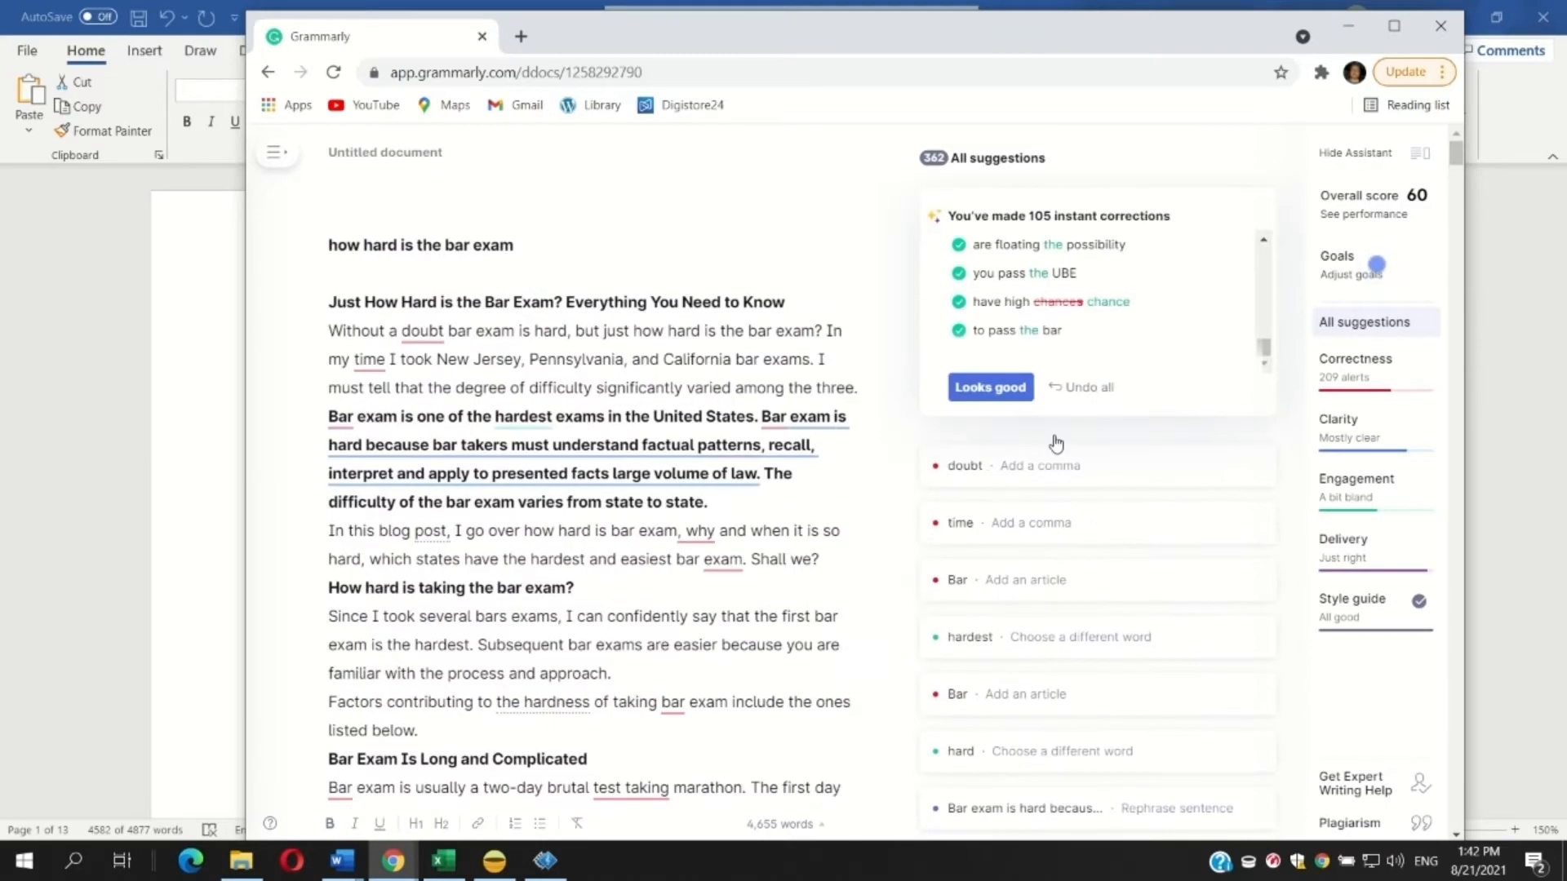
pyautogui.click(991, 388)
# Step: In the maximized window, filter to Correctness alerts and accept "doubt,", "the bar" and "time," in the opening paragraph
pyautogui.click(1395, 26)
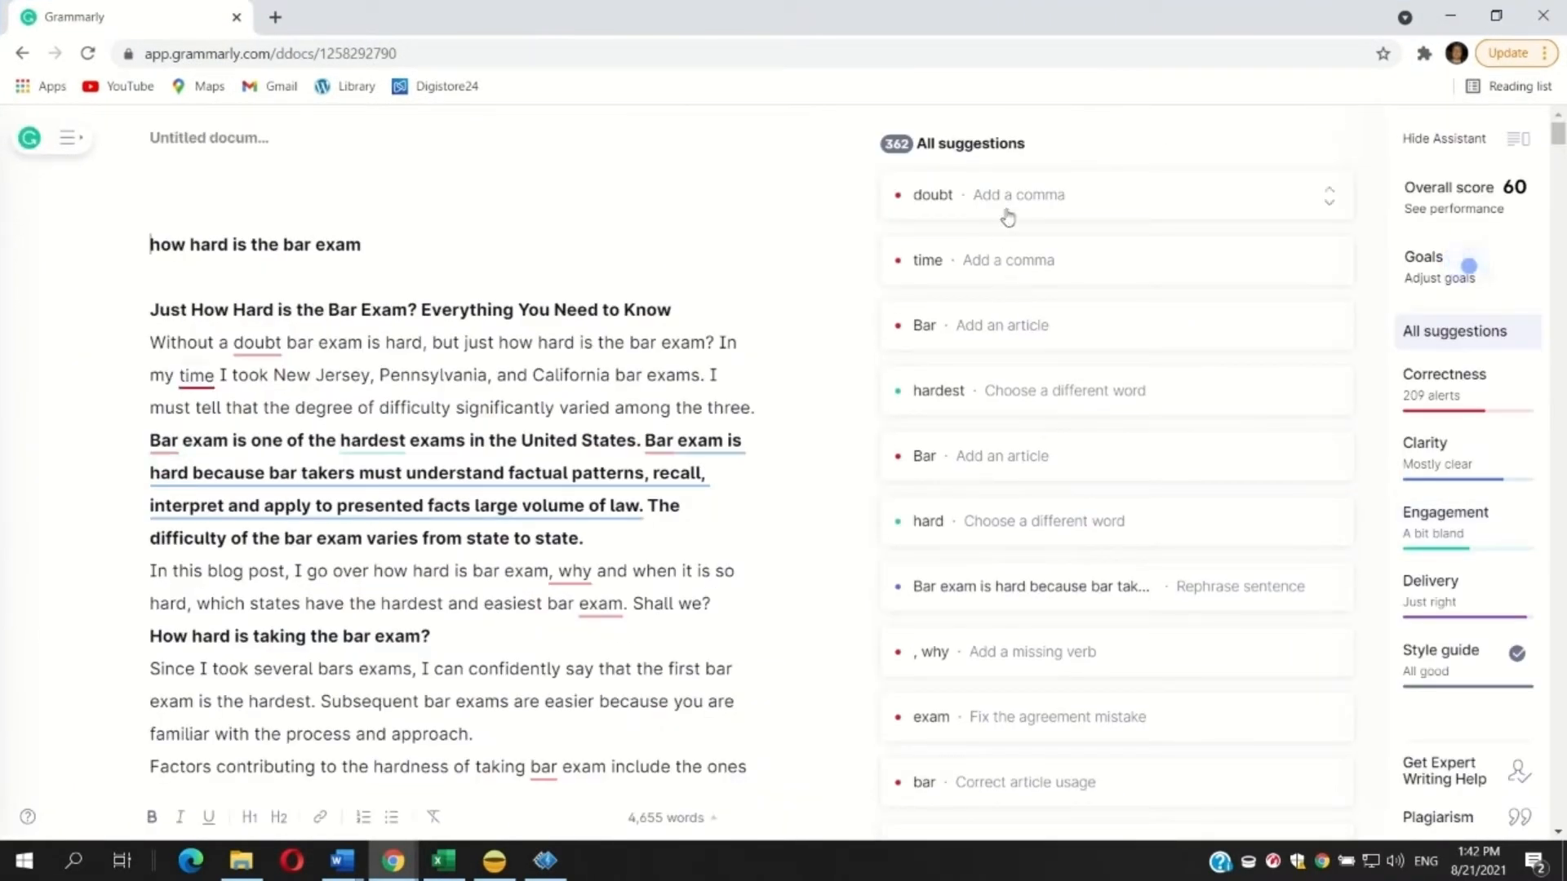
pyautogui.click(1469, 406)
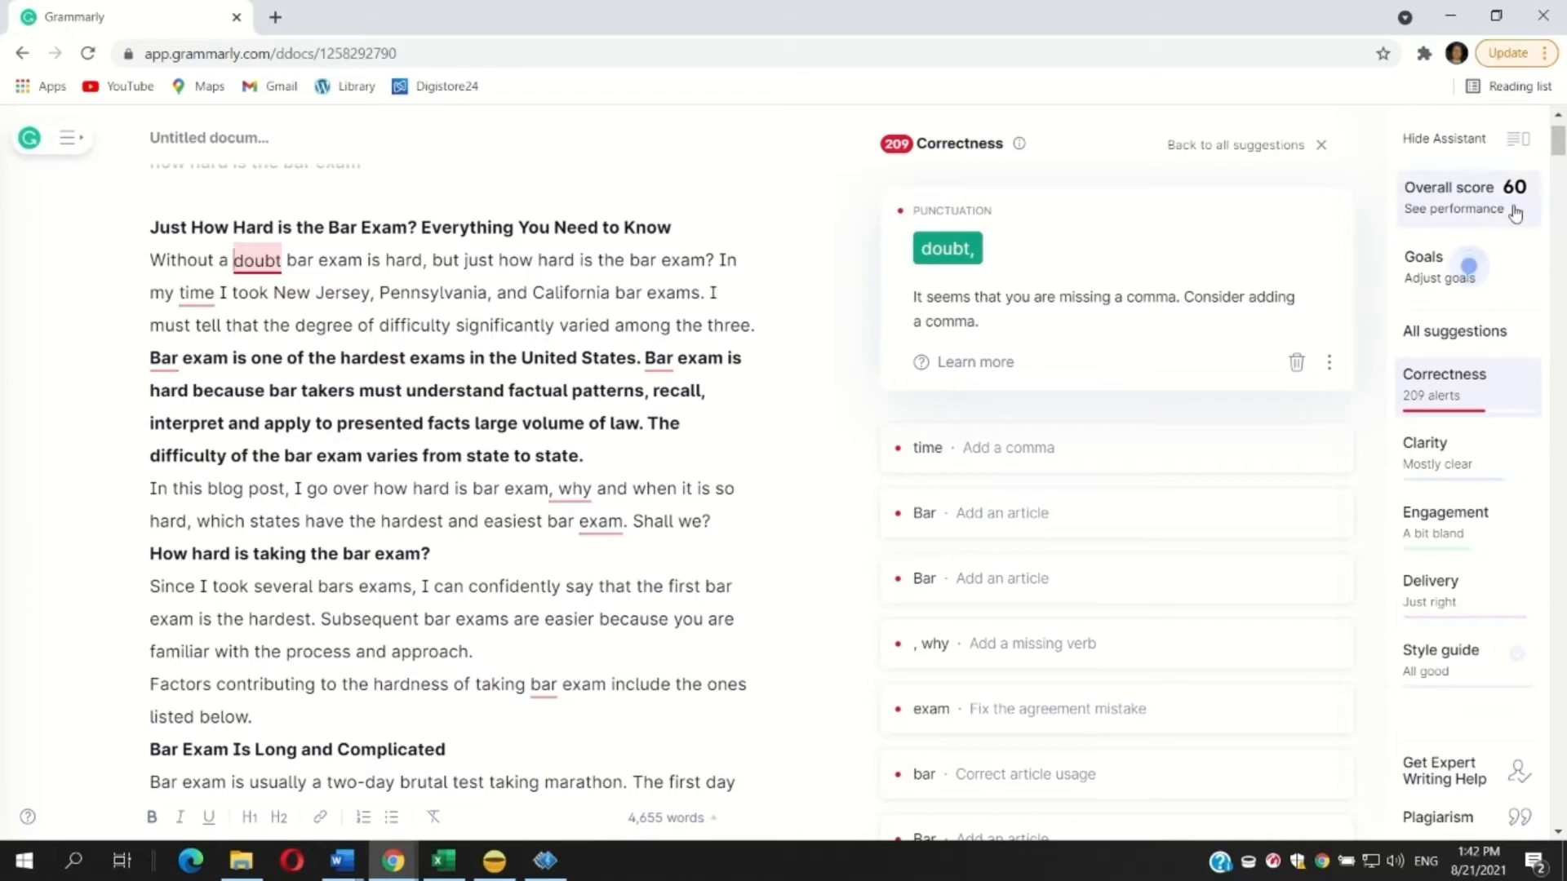
pyautogui.click(945, 253)
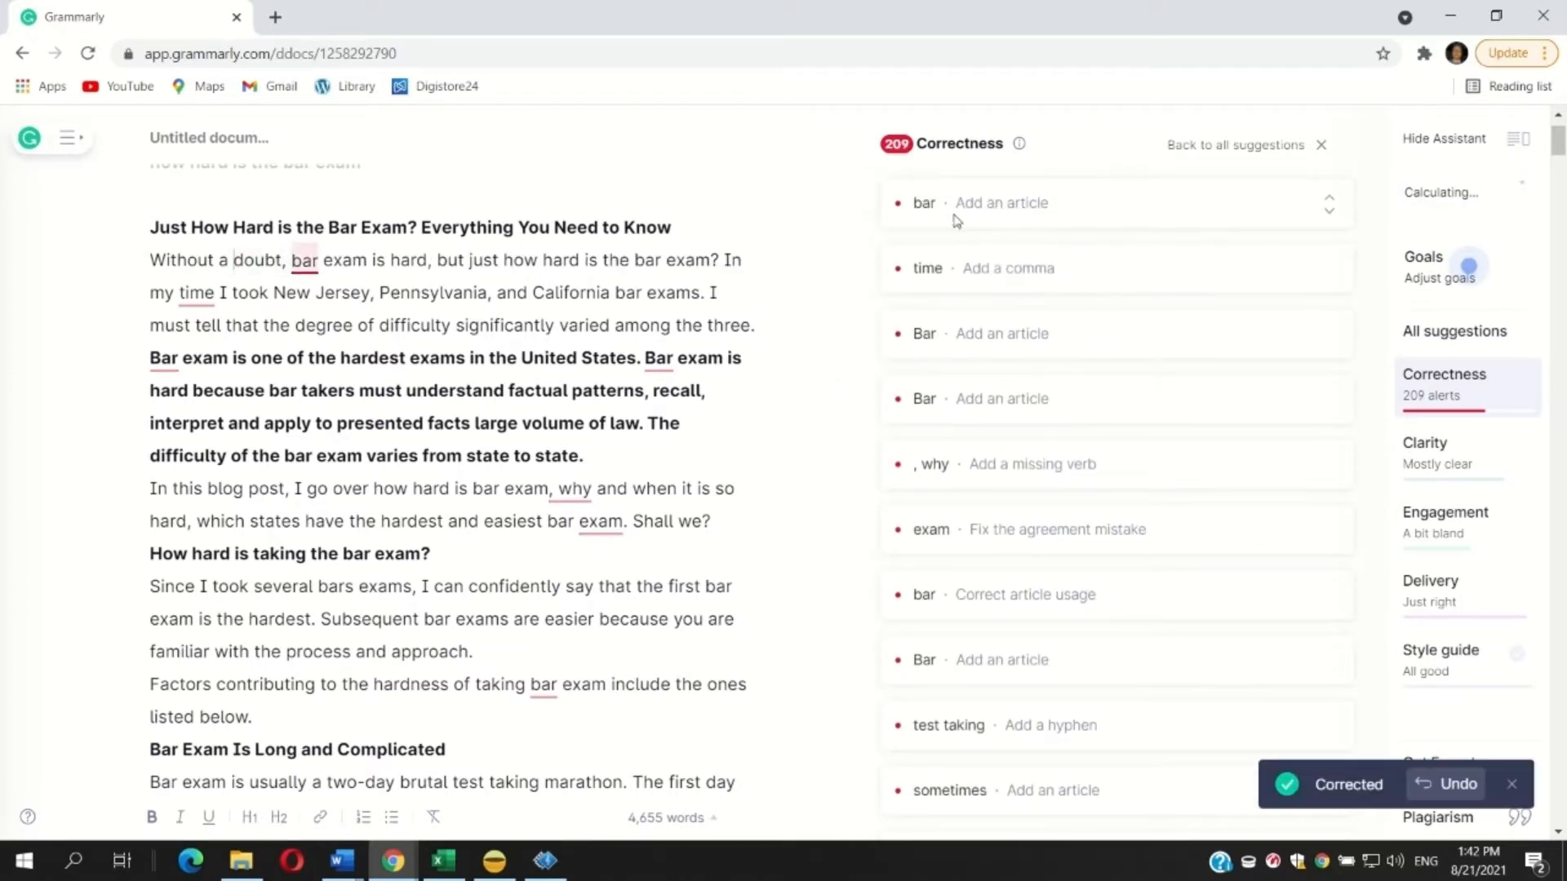
pyautogui.click(956, 220)
pyautogui.click(945, 248)
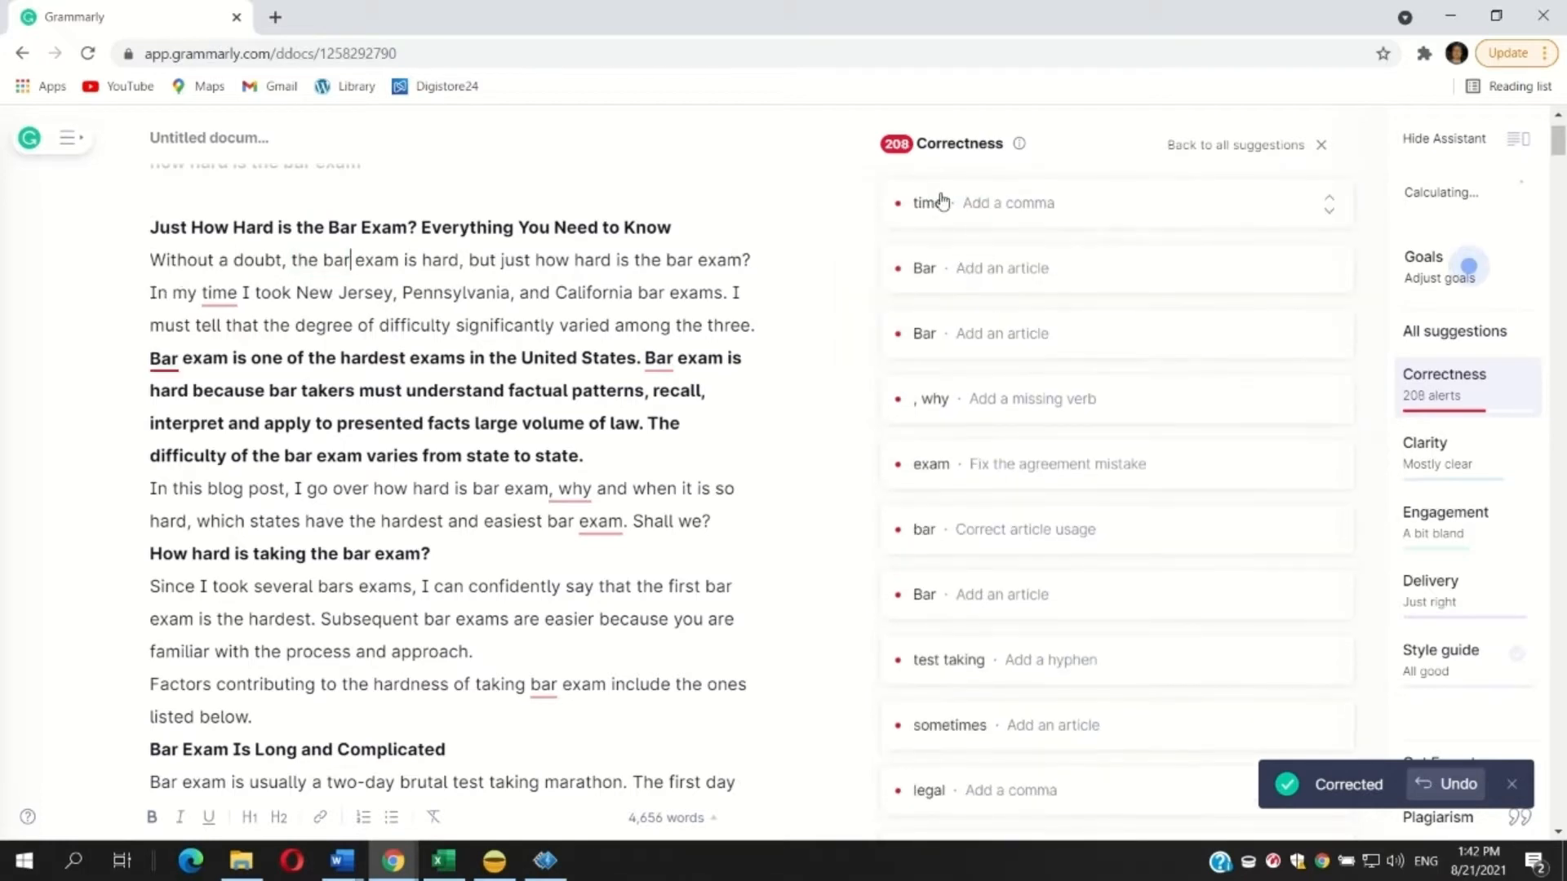
pyautogui.click(943, 202)
pyautogui.click(953, 247)
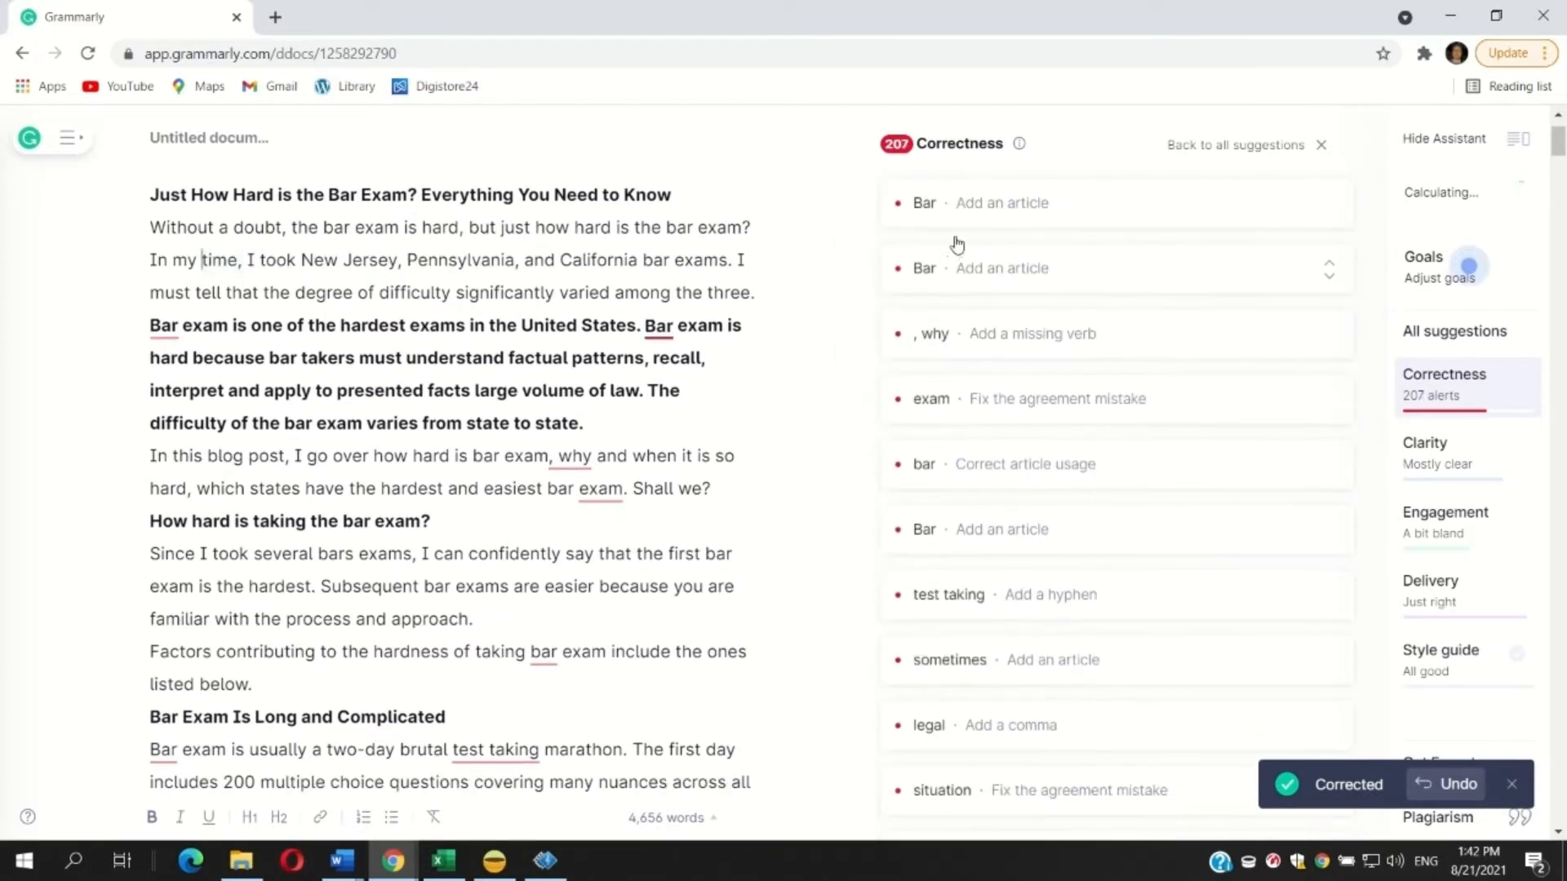
# Step: Accept the article correction "The bar" for both flagged "Bar" sentence openings in the bold paragraph
pyautogui.click(943, 212)
pyautogui.click(946, 254)
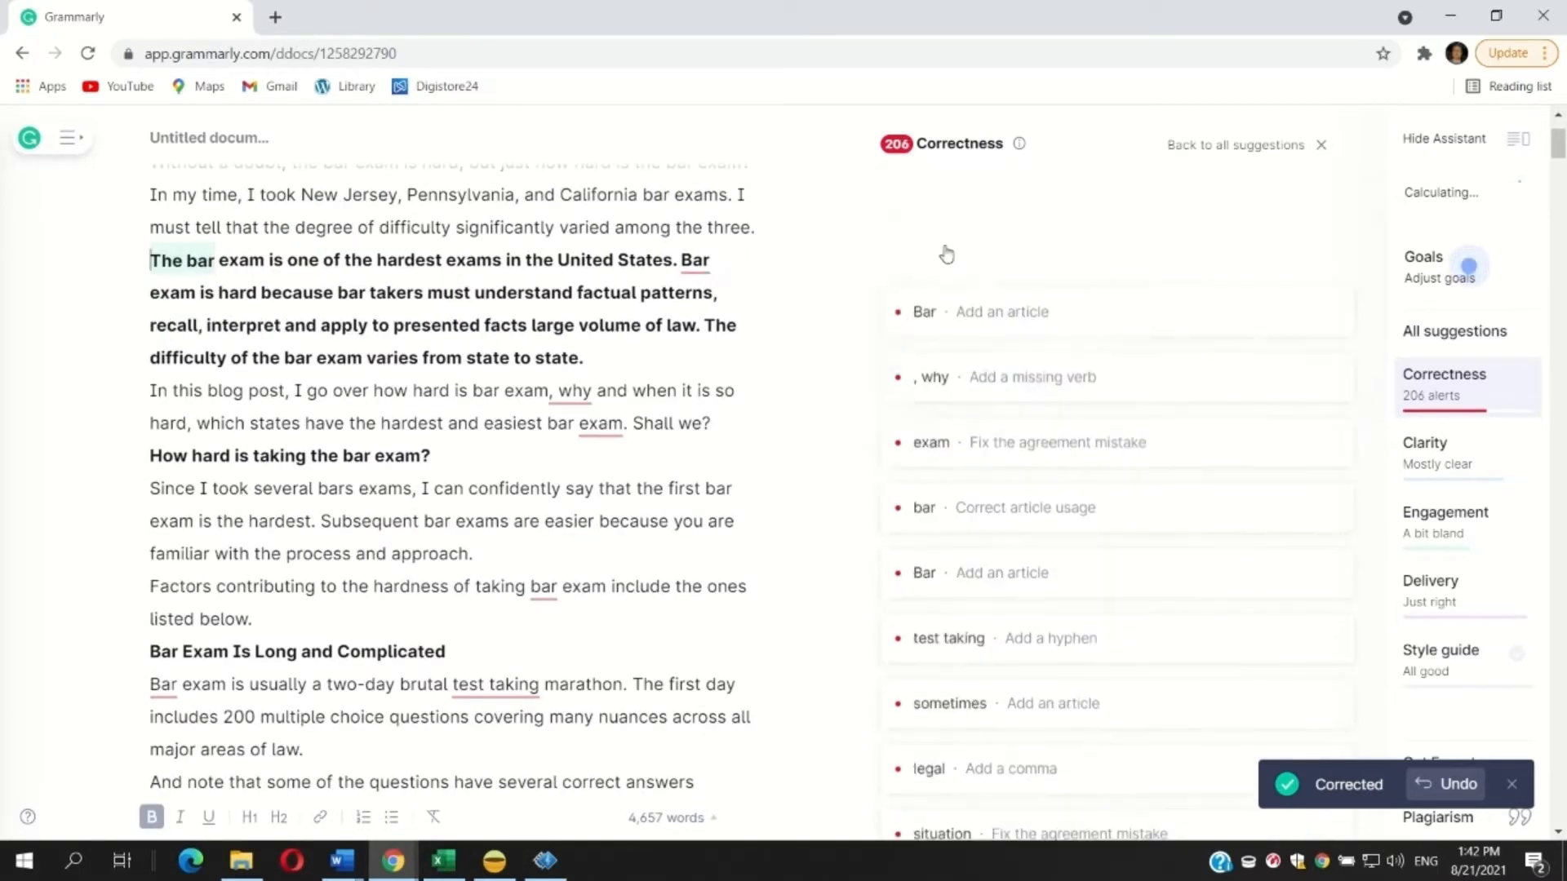
pyautogui.click(962, 210)
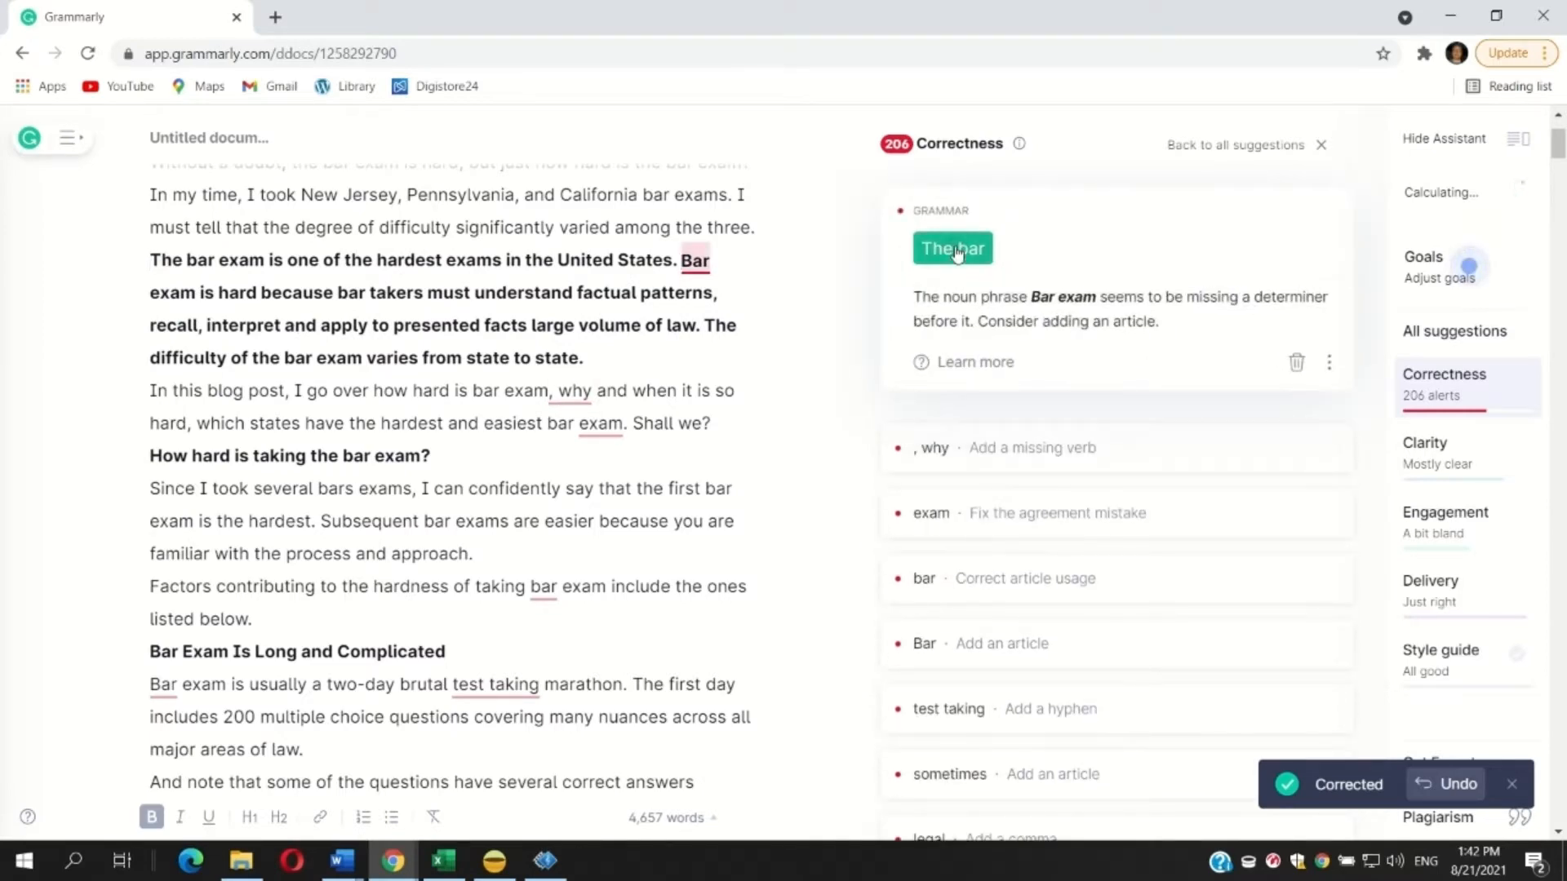
pyautogui.click(956, 247)
# Step: Accept the corrections "is, why" and "exams" in the paragraph beginning "In this blog post"
pyautogui.click(971, 208)
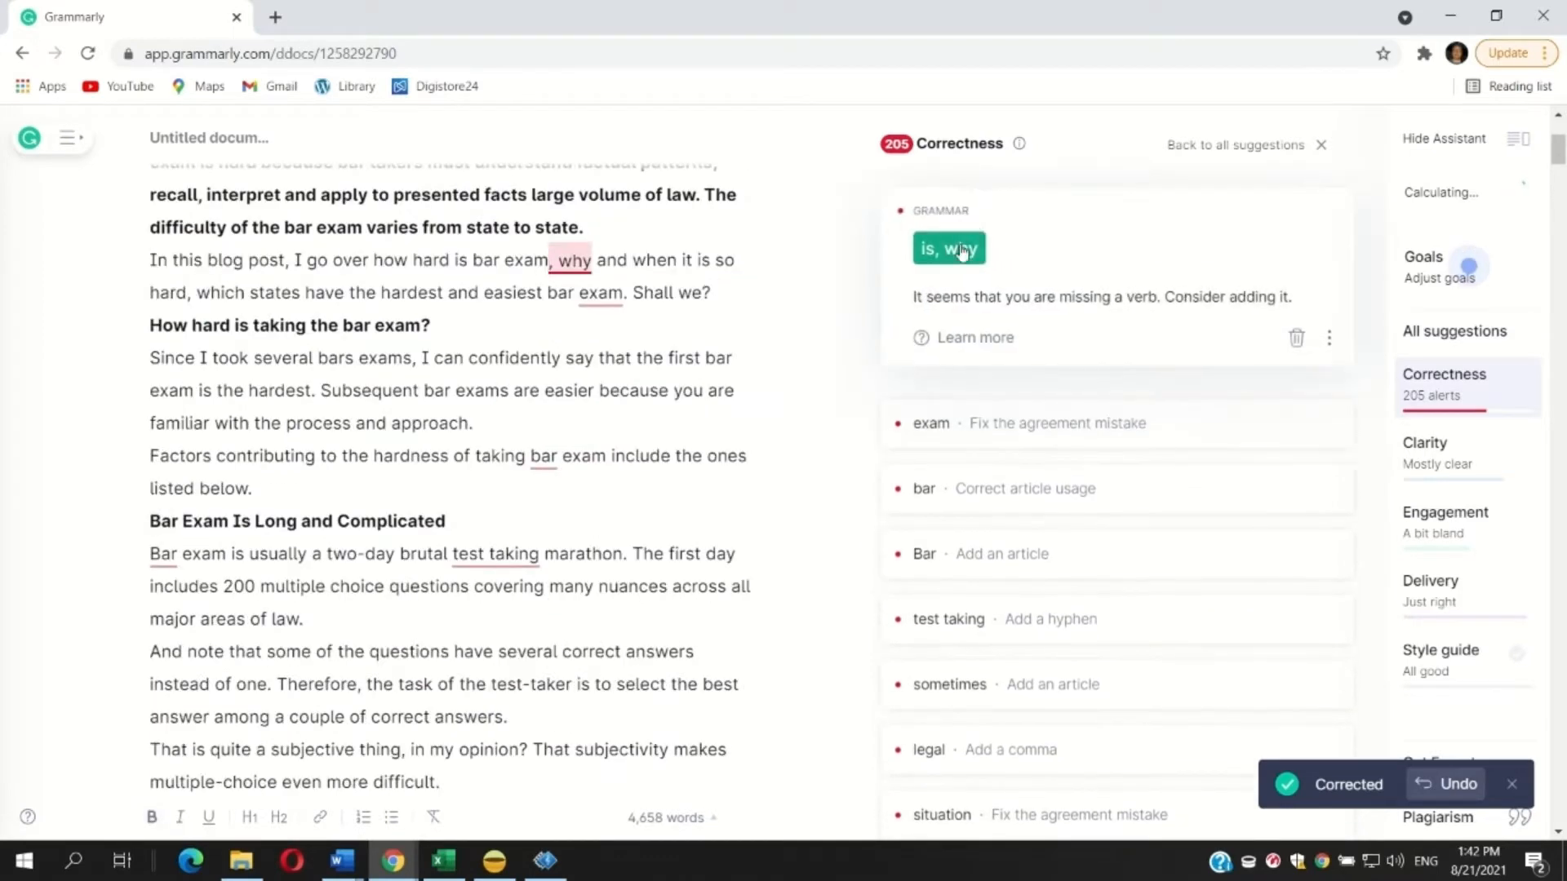
pyautogui.click(967, 250)
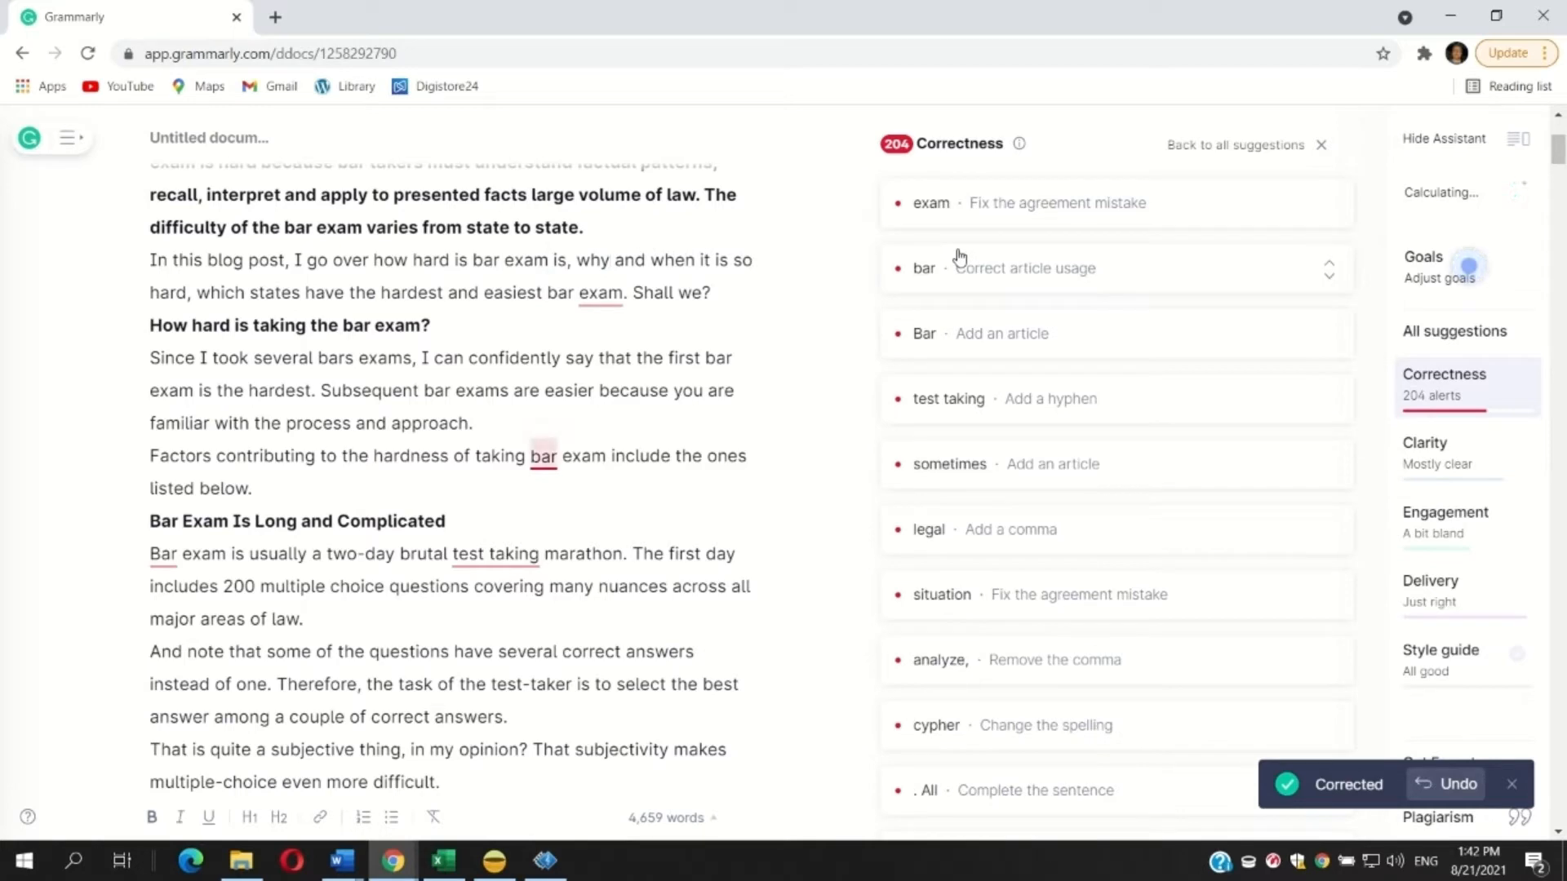
pyautogui.click(958, 218)
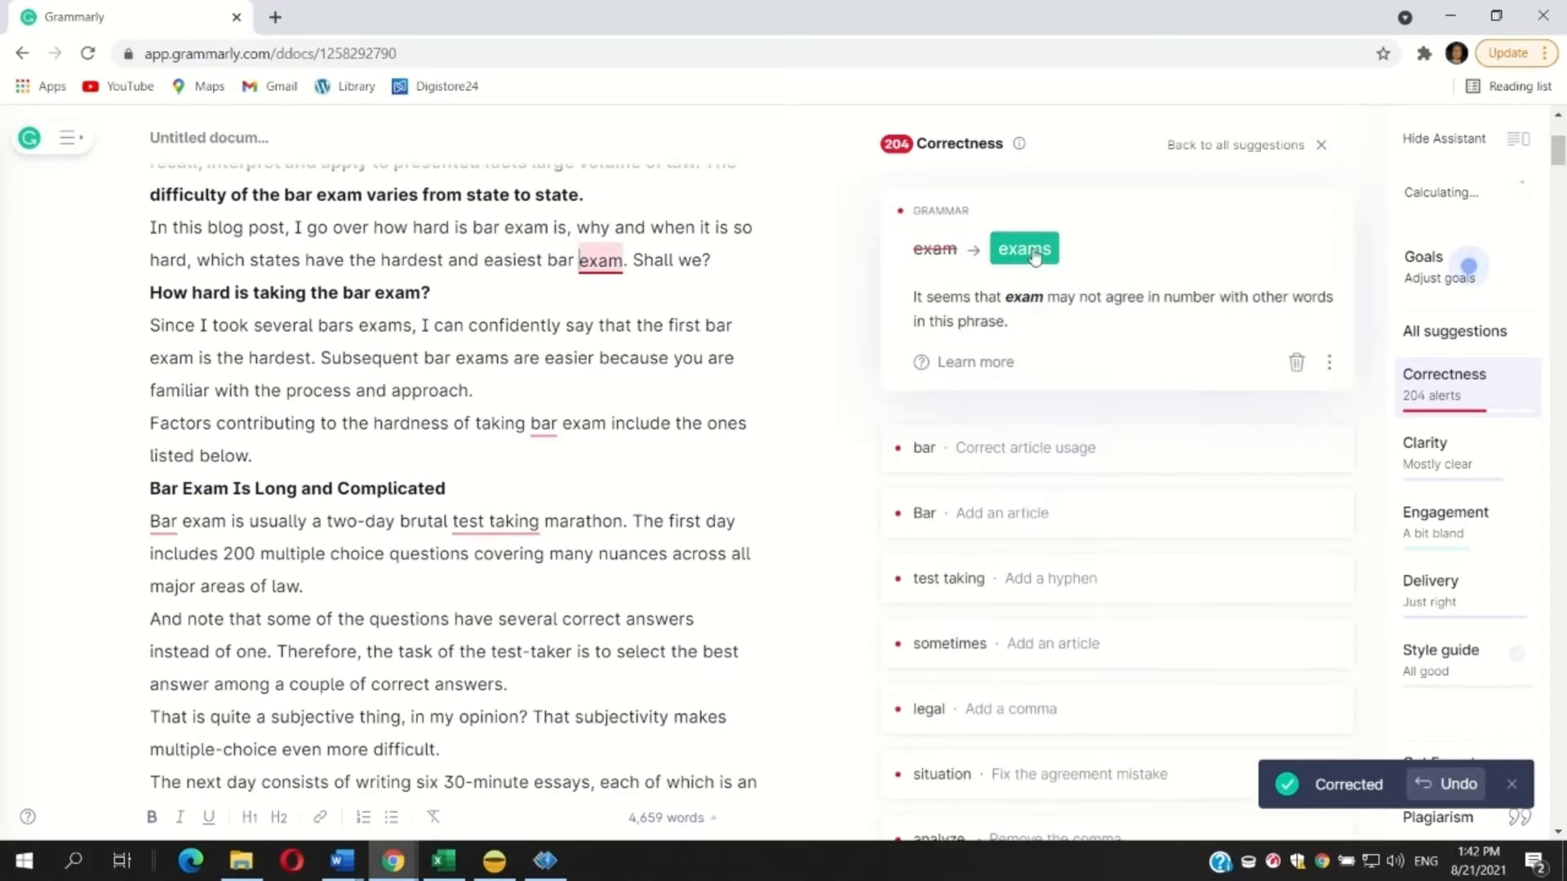
pyautogui.click(1035, 258)
# Step: Accept "the bar" in the Factors sentence, plus "The bar" and "test-taking" under the heading "Bar Exam Is Long and Complicated"
pyautogui.click(971, 206)
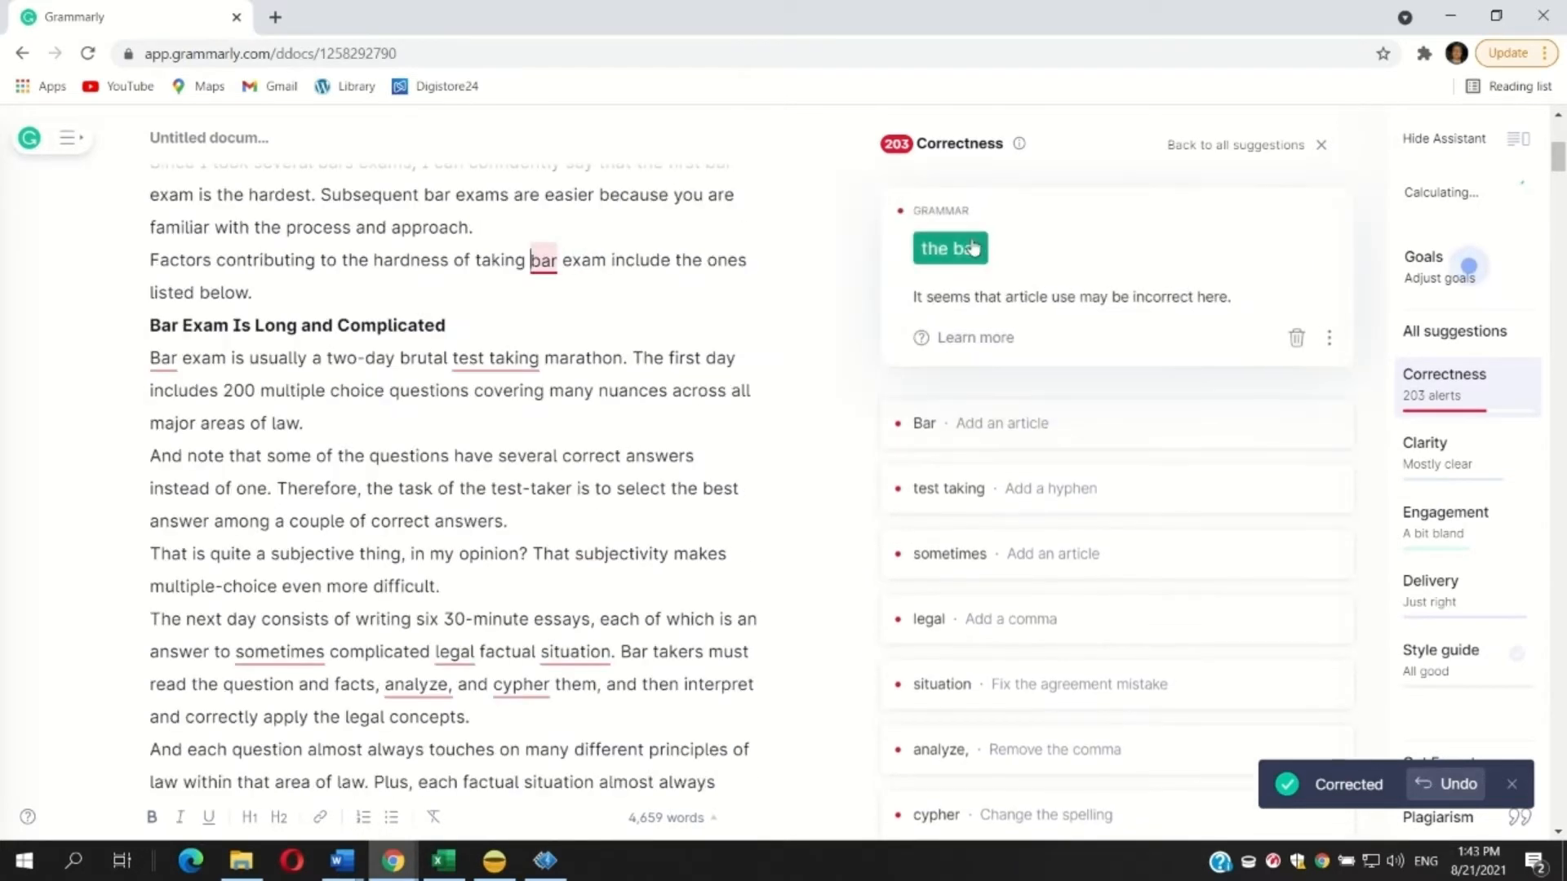
pyautogui.click(954, 252)
pyautogui.click(955, 204)
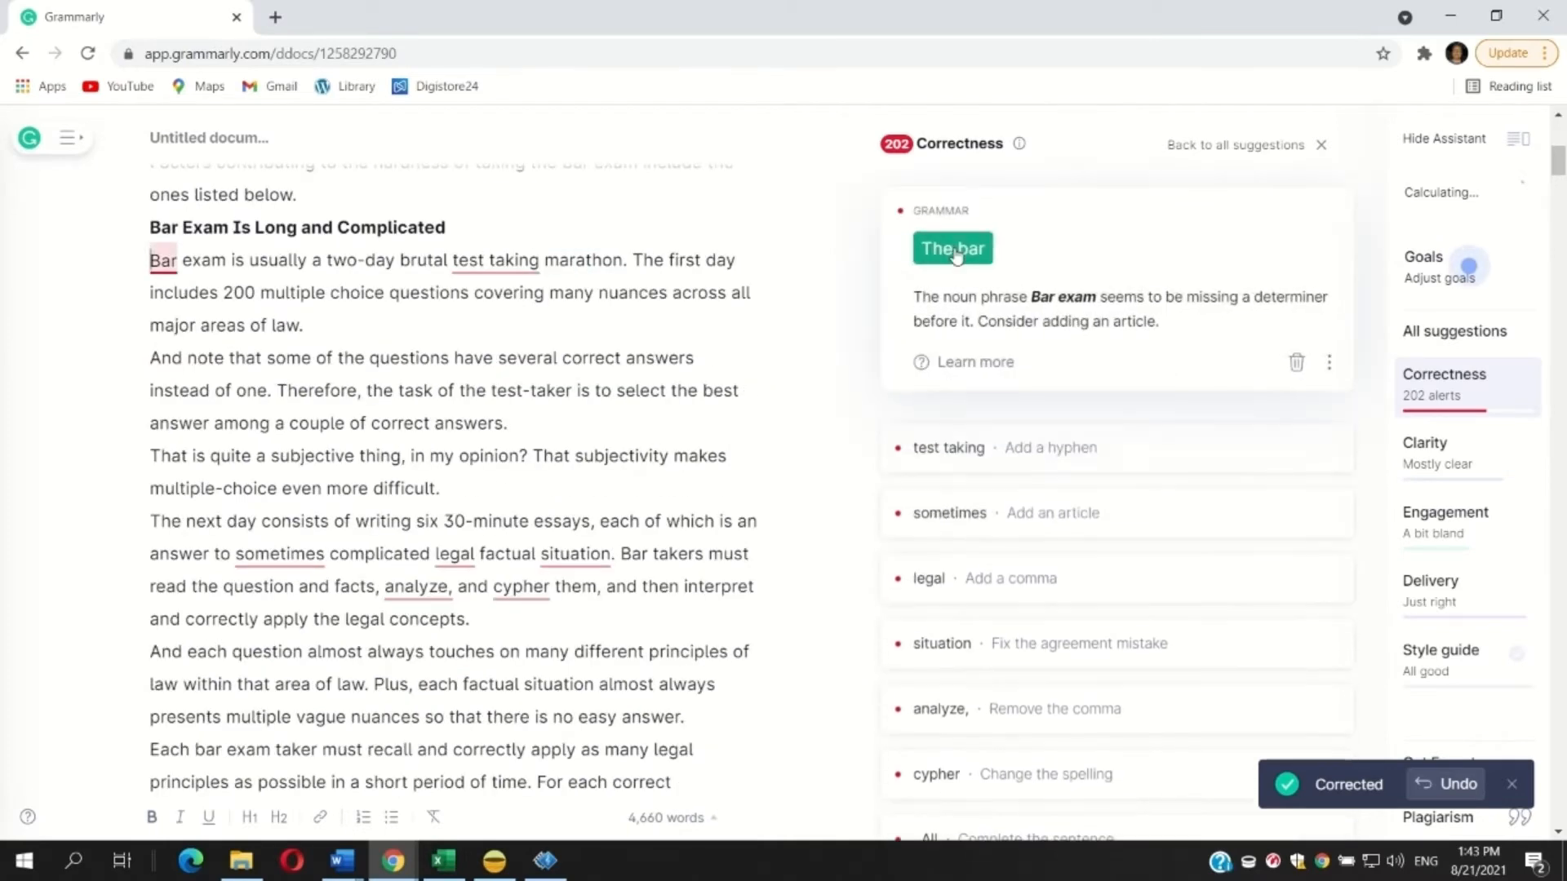
pyautogui.click(955, 252)
pyautogui.click(958, 214)
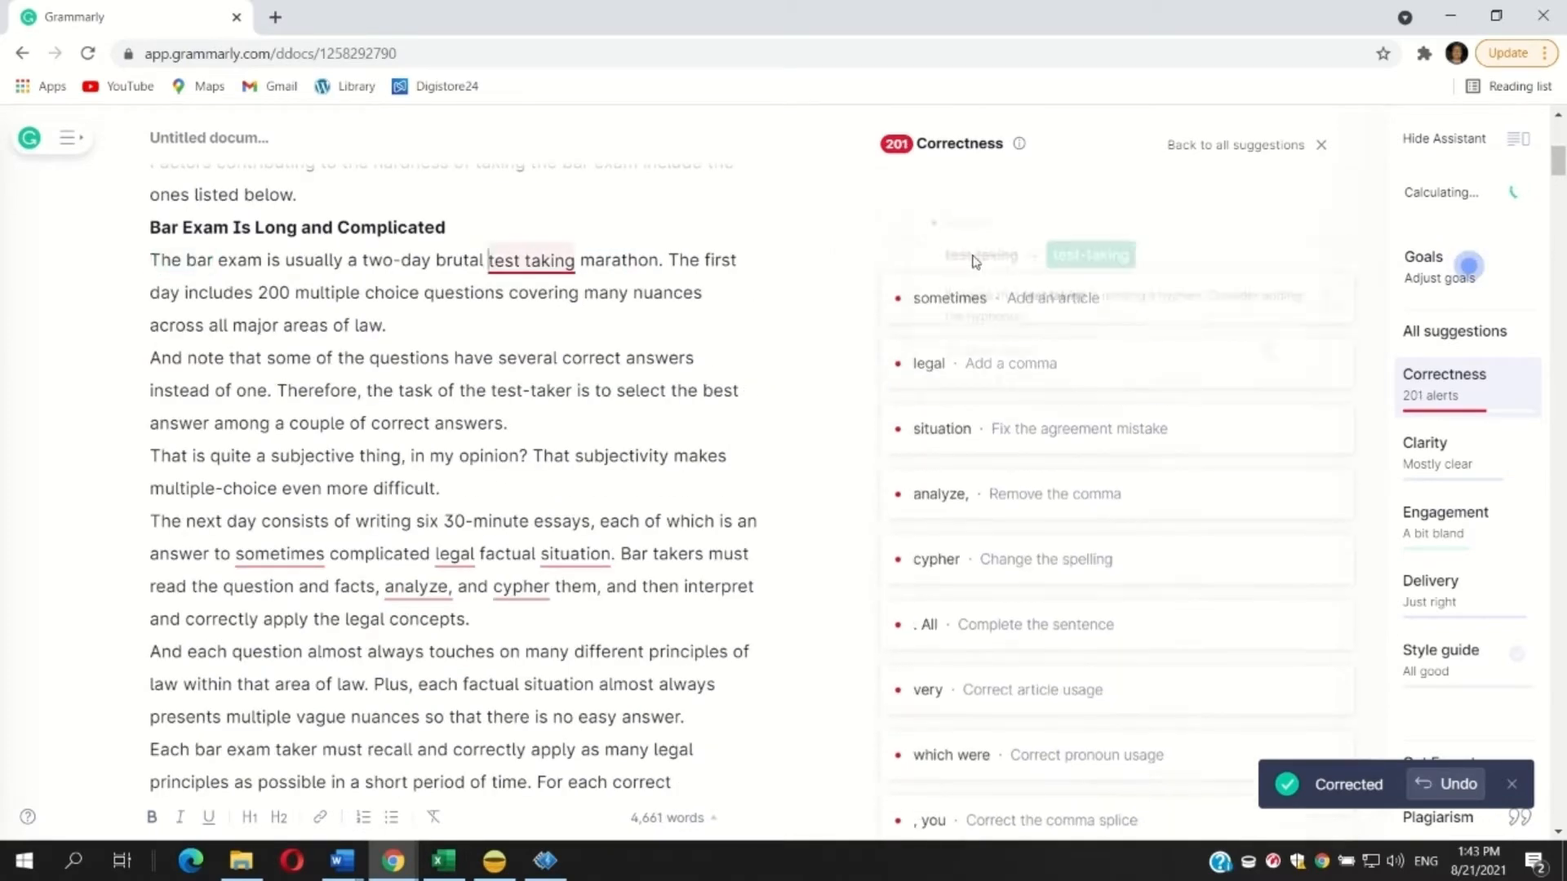
pyautogui.click(1078, 256)
# Step: Accept the corrections "the sometimes", "legal," and "analyze" without its comma in the paragraph about the six 30-minute essays
pyautogui.click(996, 204)
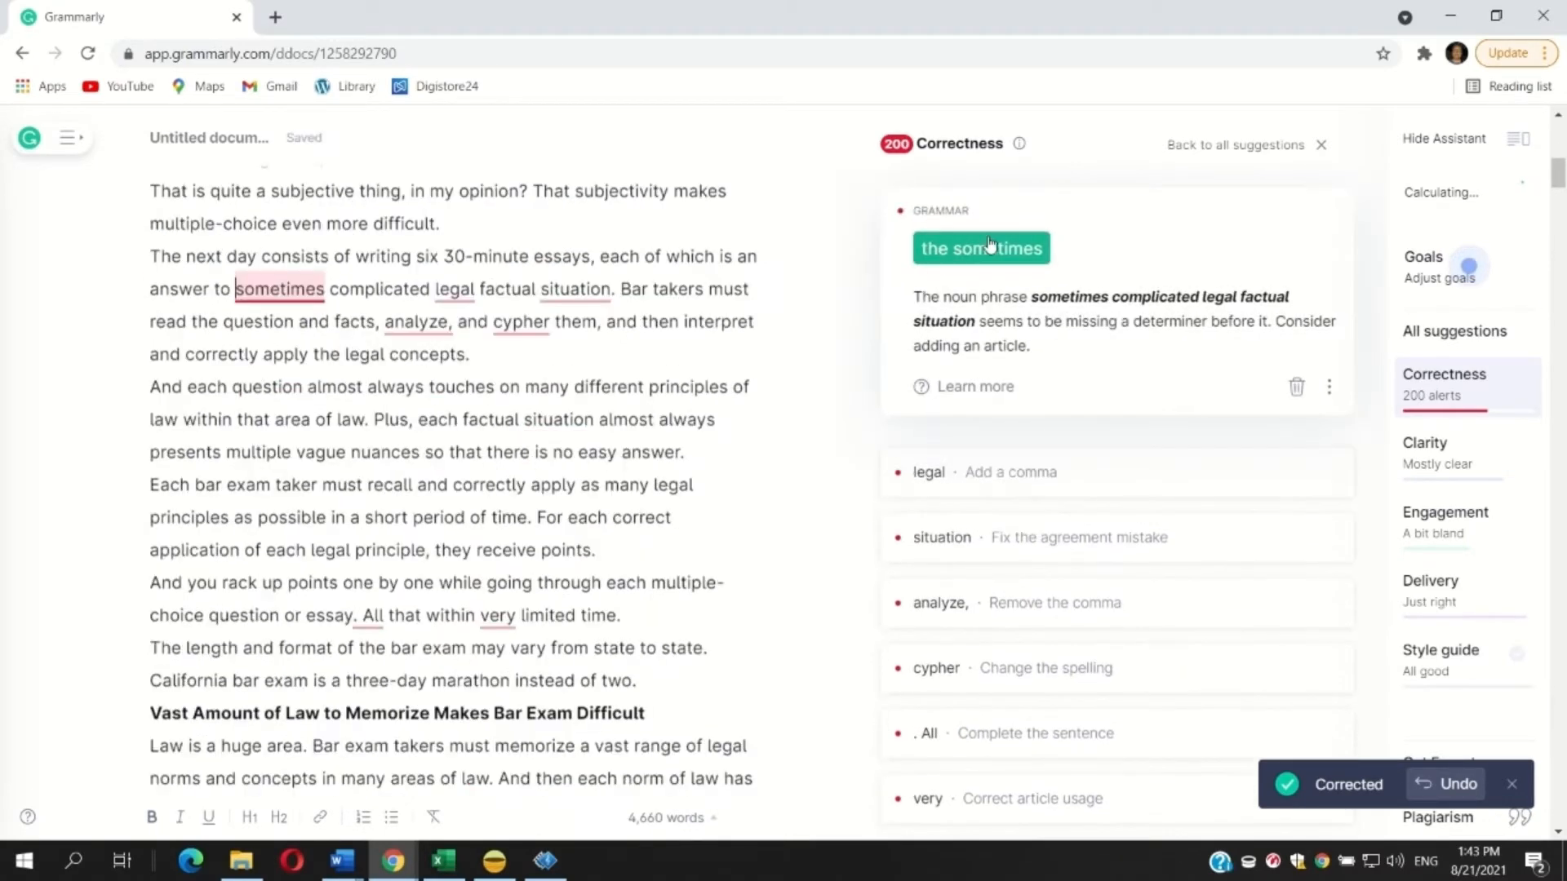
pyautogui.click(976, 248)
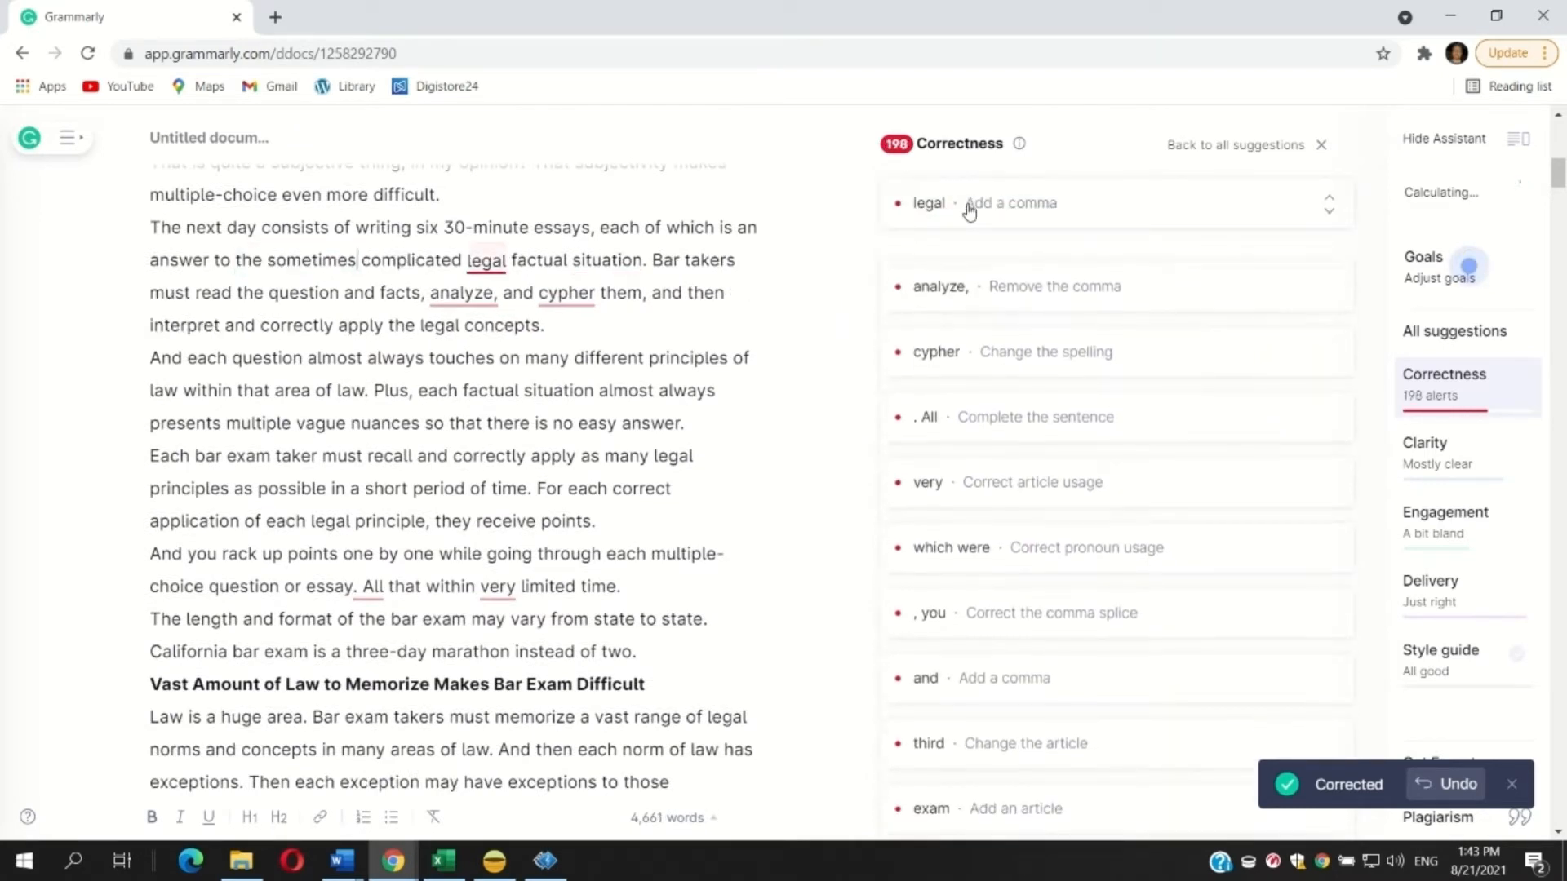
pyautogui.click(969, 212)
pyautogui.click(945, 249)
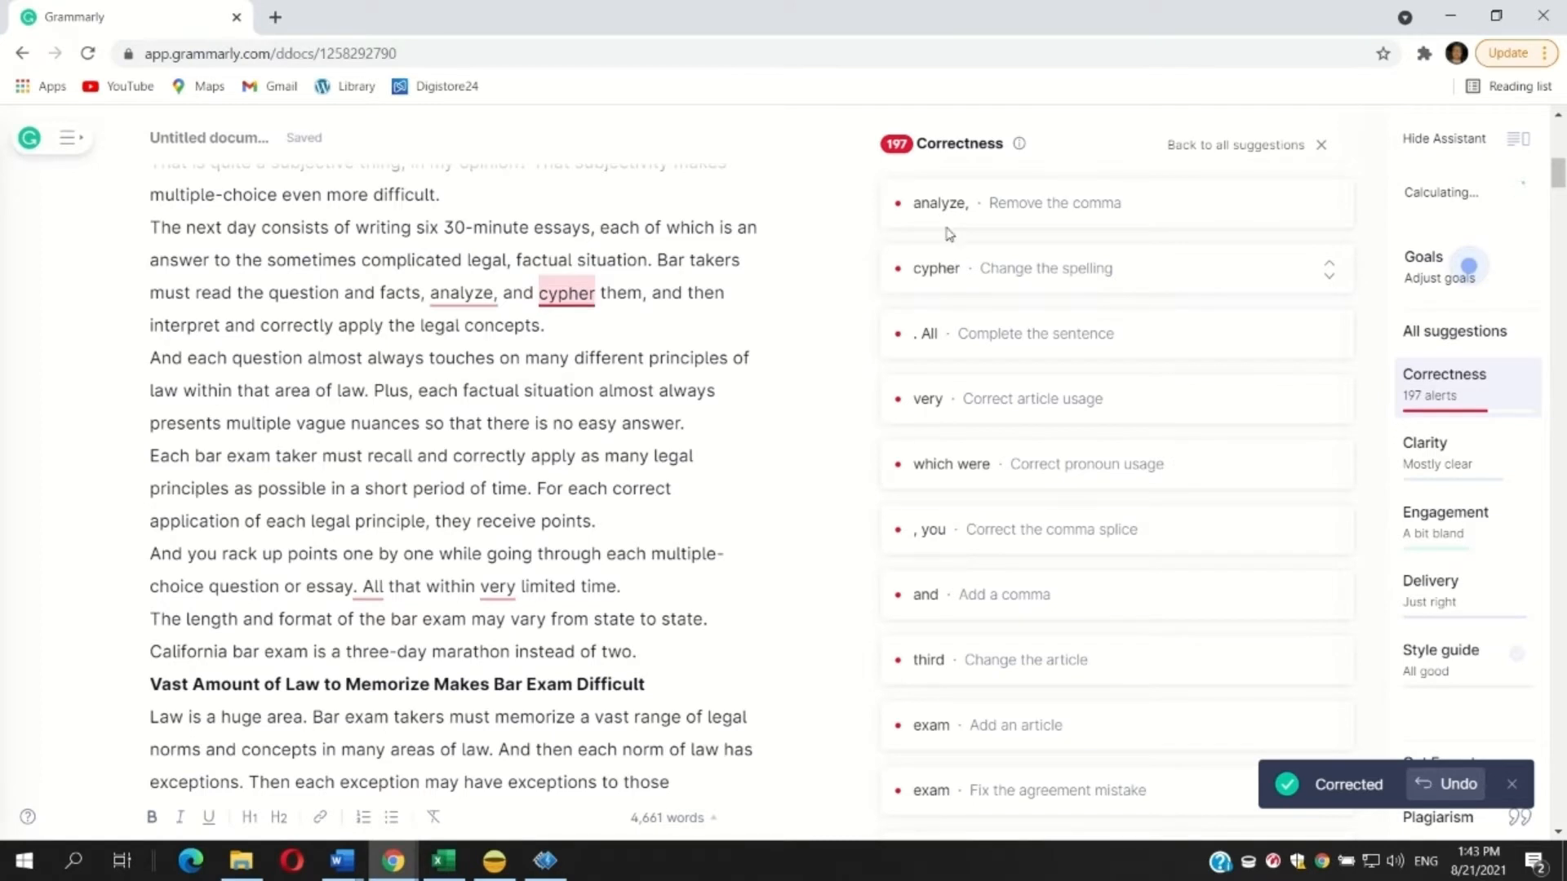
pyautogui.click(946, 206)
pyautogui.click(958, 251)
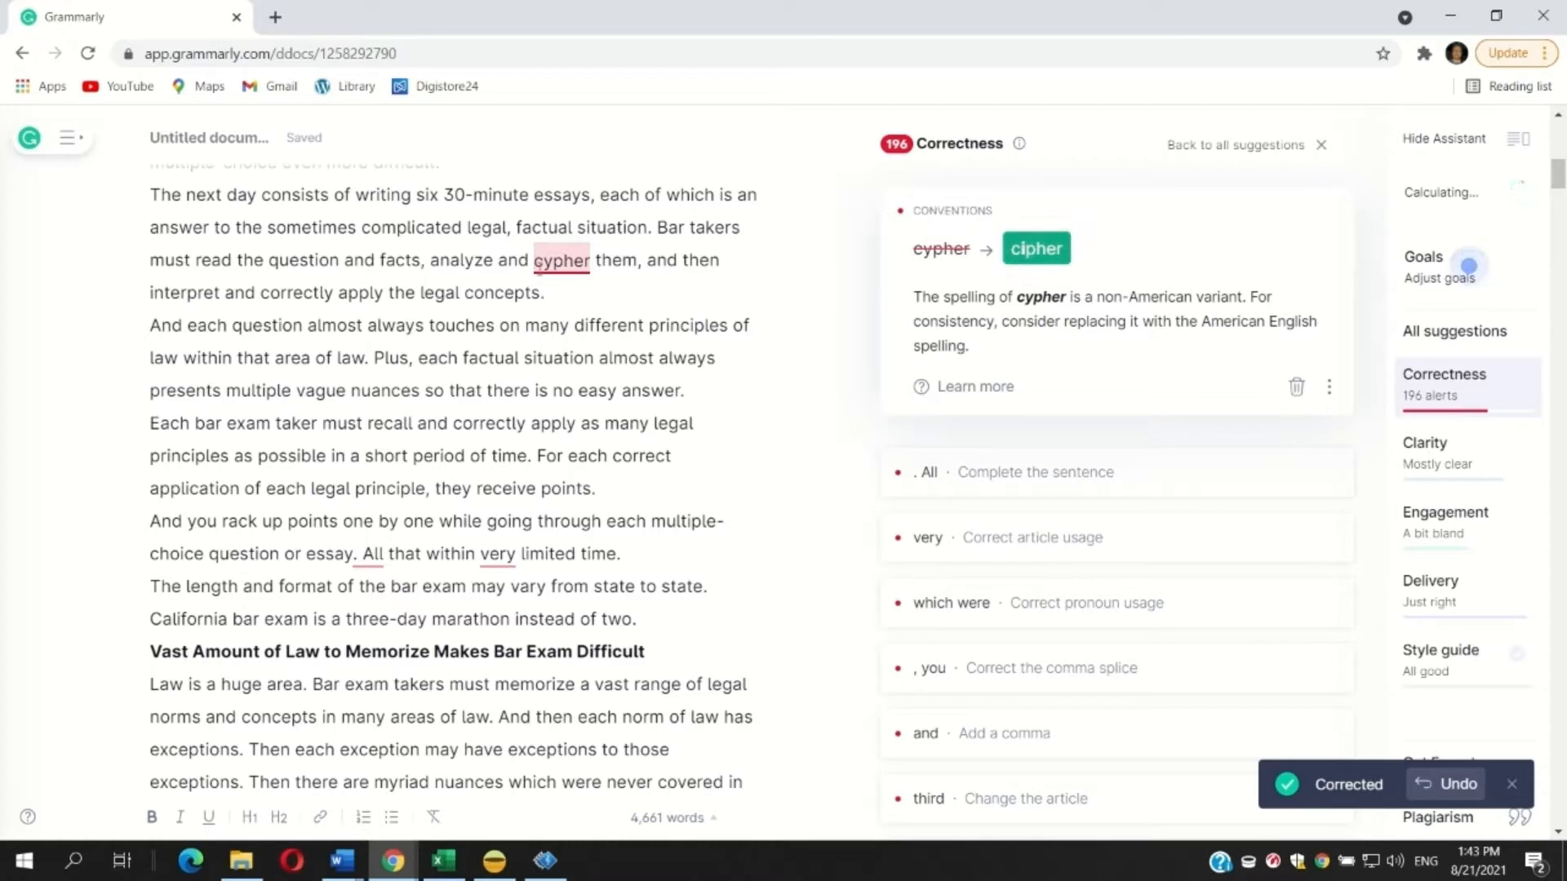
# Step: Change "cypher" to "decypher" in the paragraph about the six 30-minute essays
pyautogui.click(537, 263)
pyautogui.write('de')
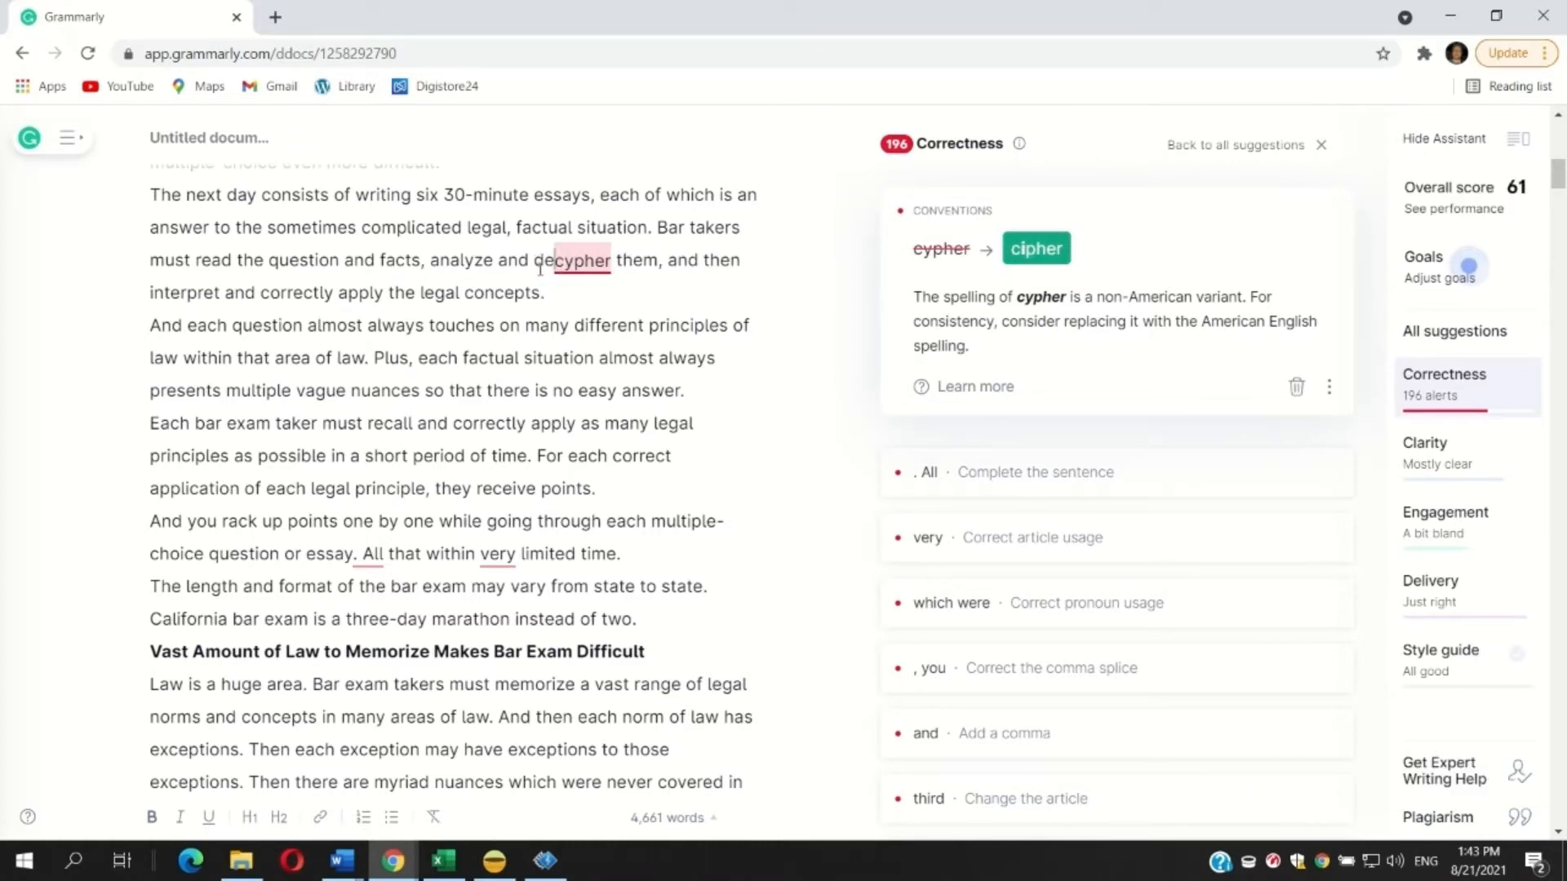
# Step: Accept the corrections "—all" and "a very" in the paragraph about racking up points one by one
pyautogui.click(978, 227)
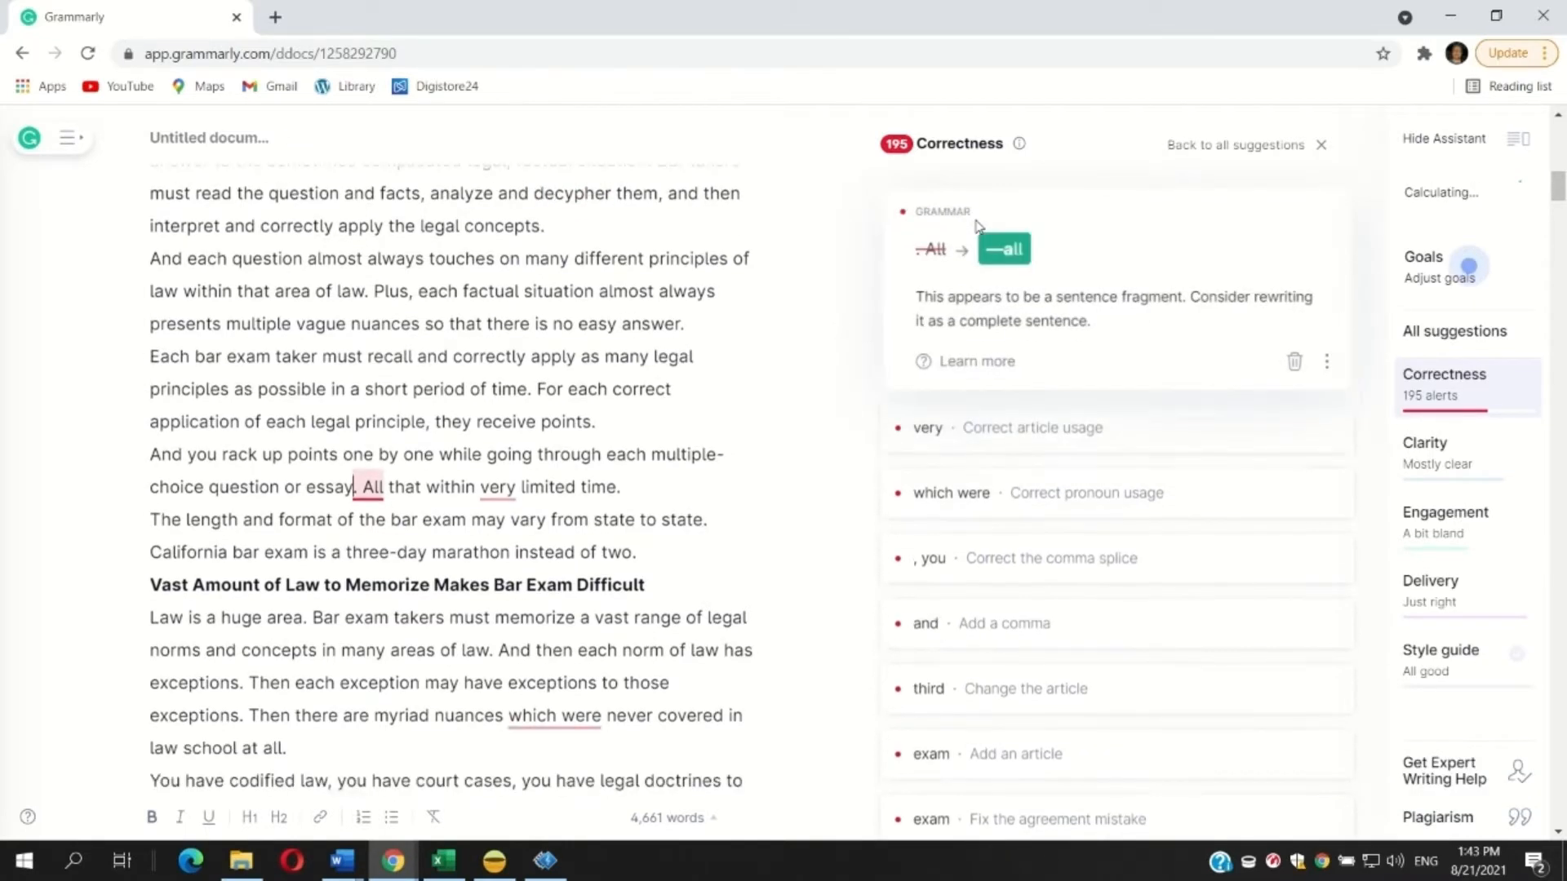
pyautogui.click(1006, 252)
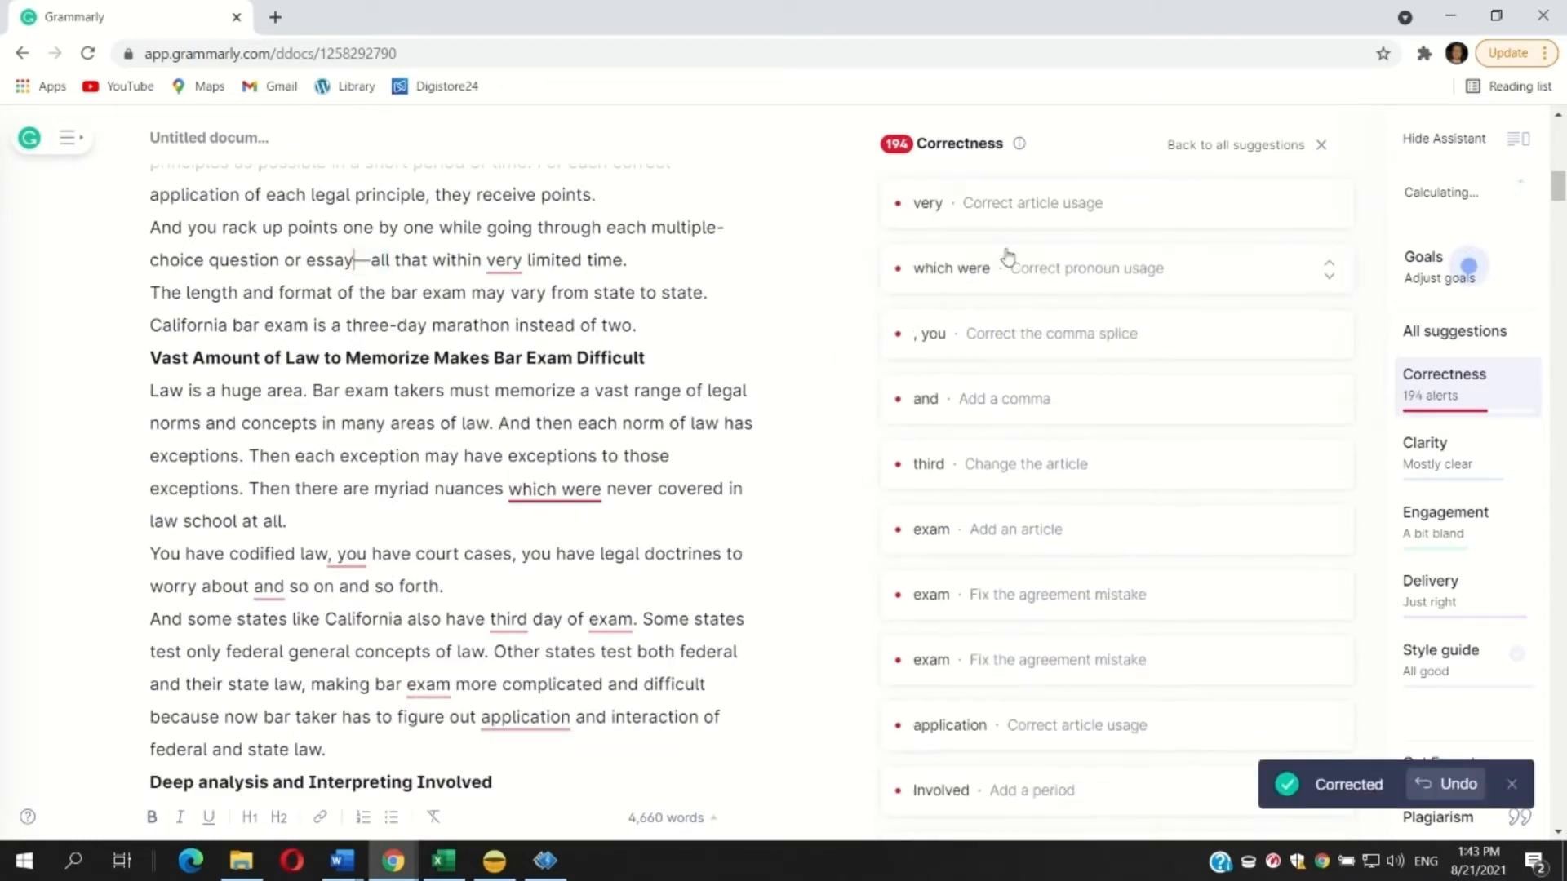
pyautogui.click(977, 217)
pyautogui.click(959, 253)
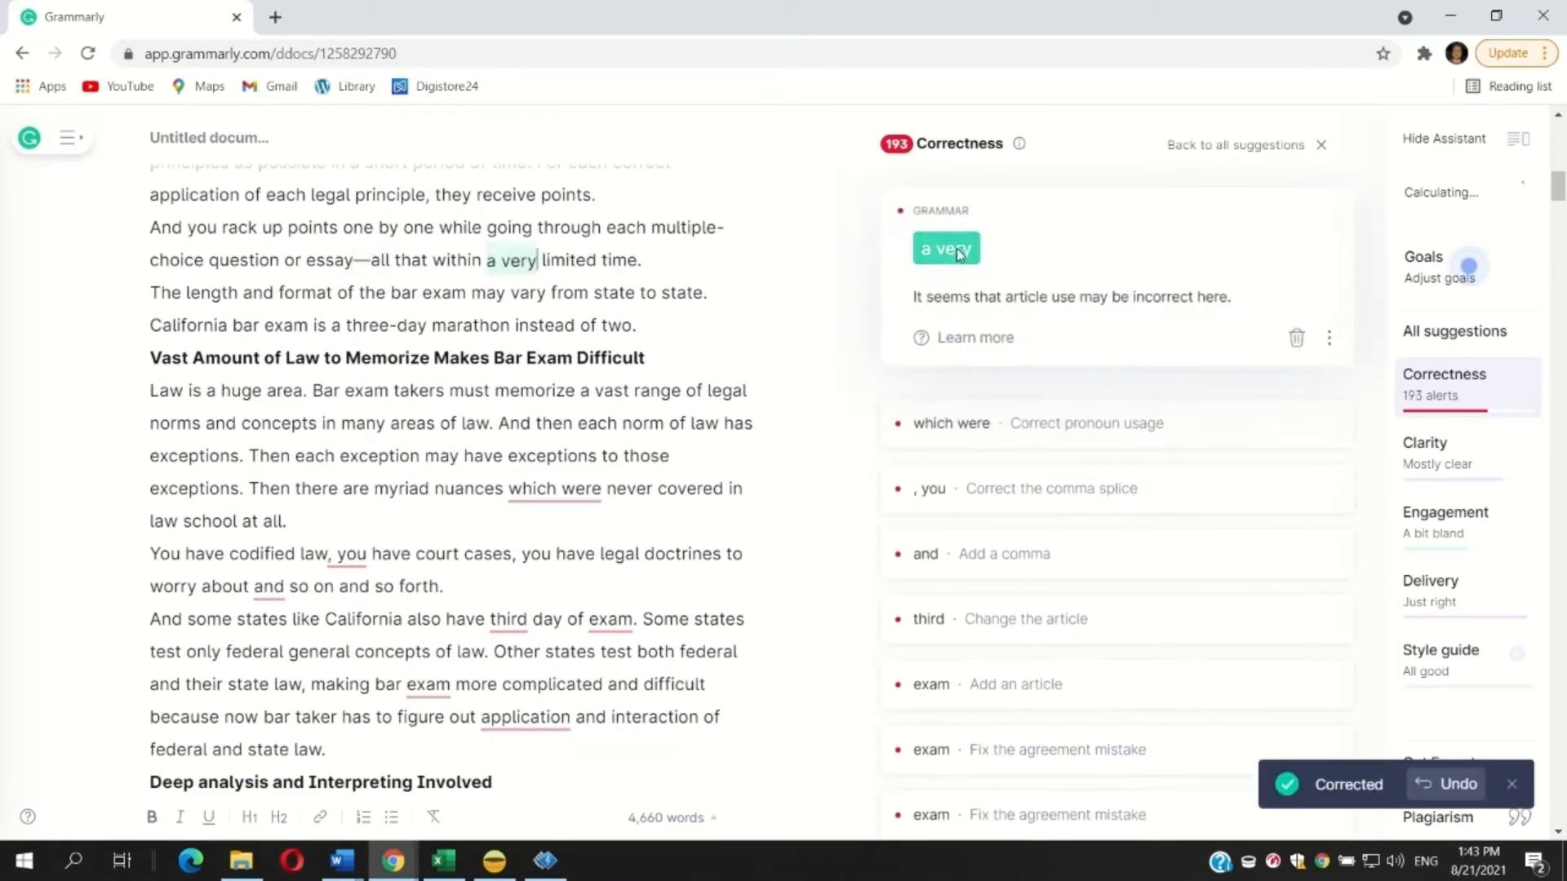
# Step: Accept "that were" after "myriad nuances" and the semicolon correction "; you" for both comma splices in the codified-law sentence
pyautogui.click(971, 214)
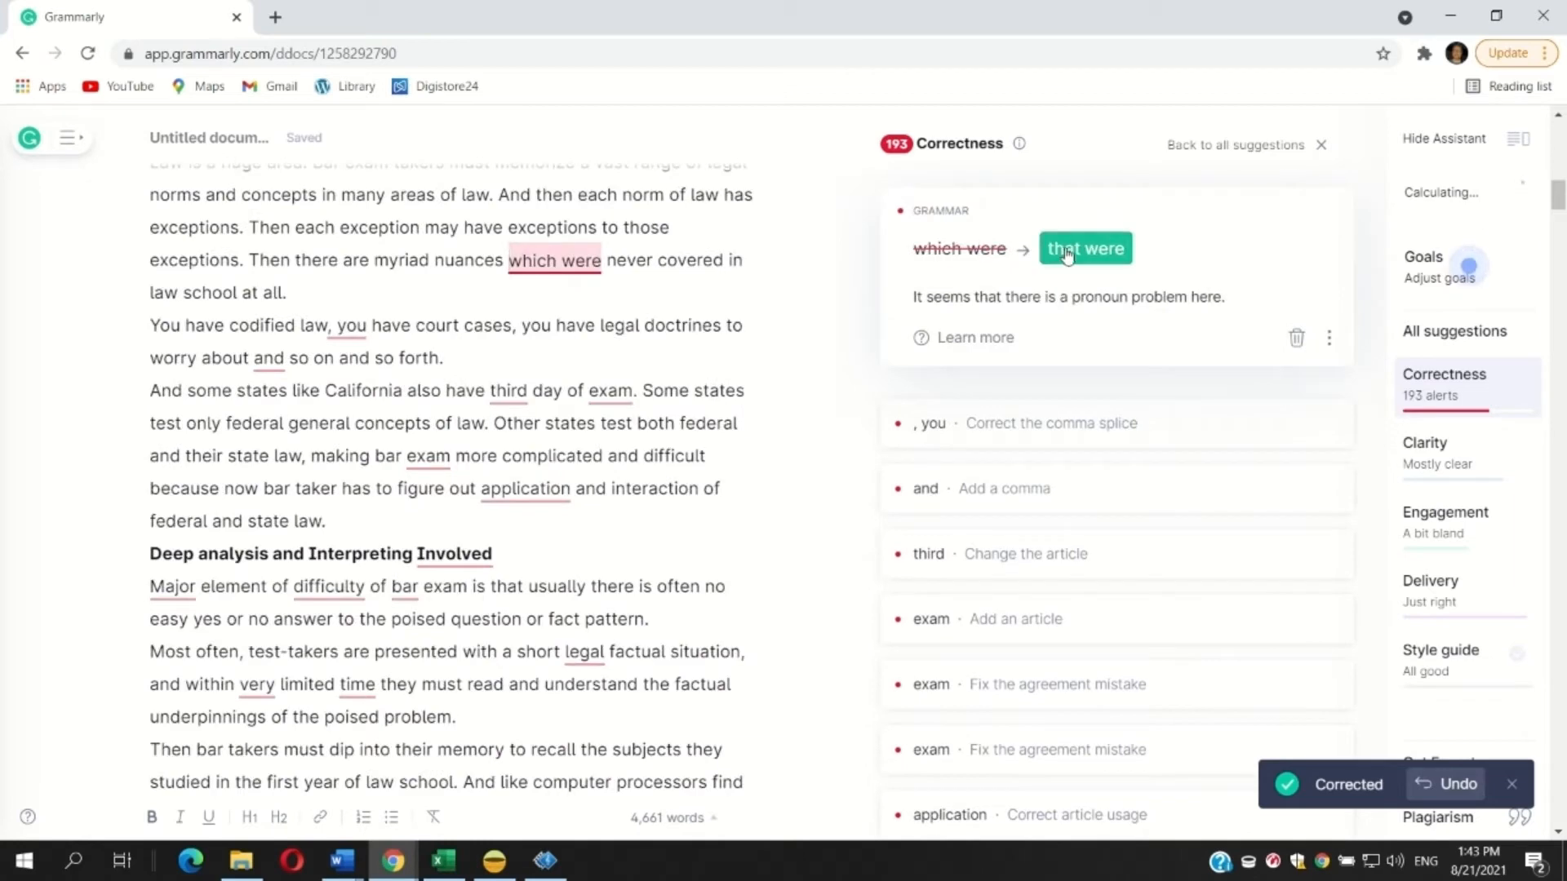
pyautogui.click(1085, 248)
pyautogui.click(958, 215)
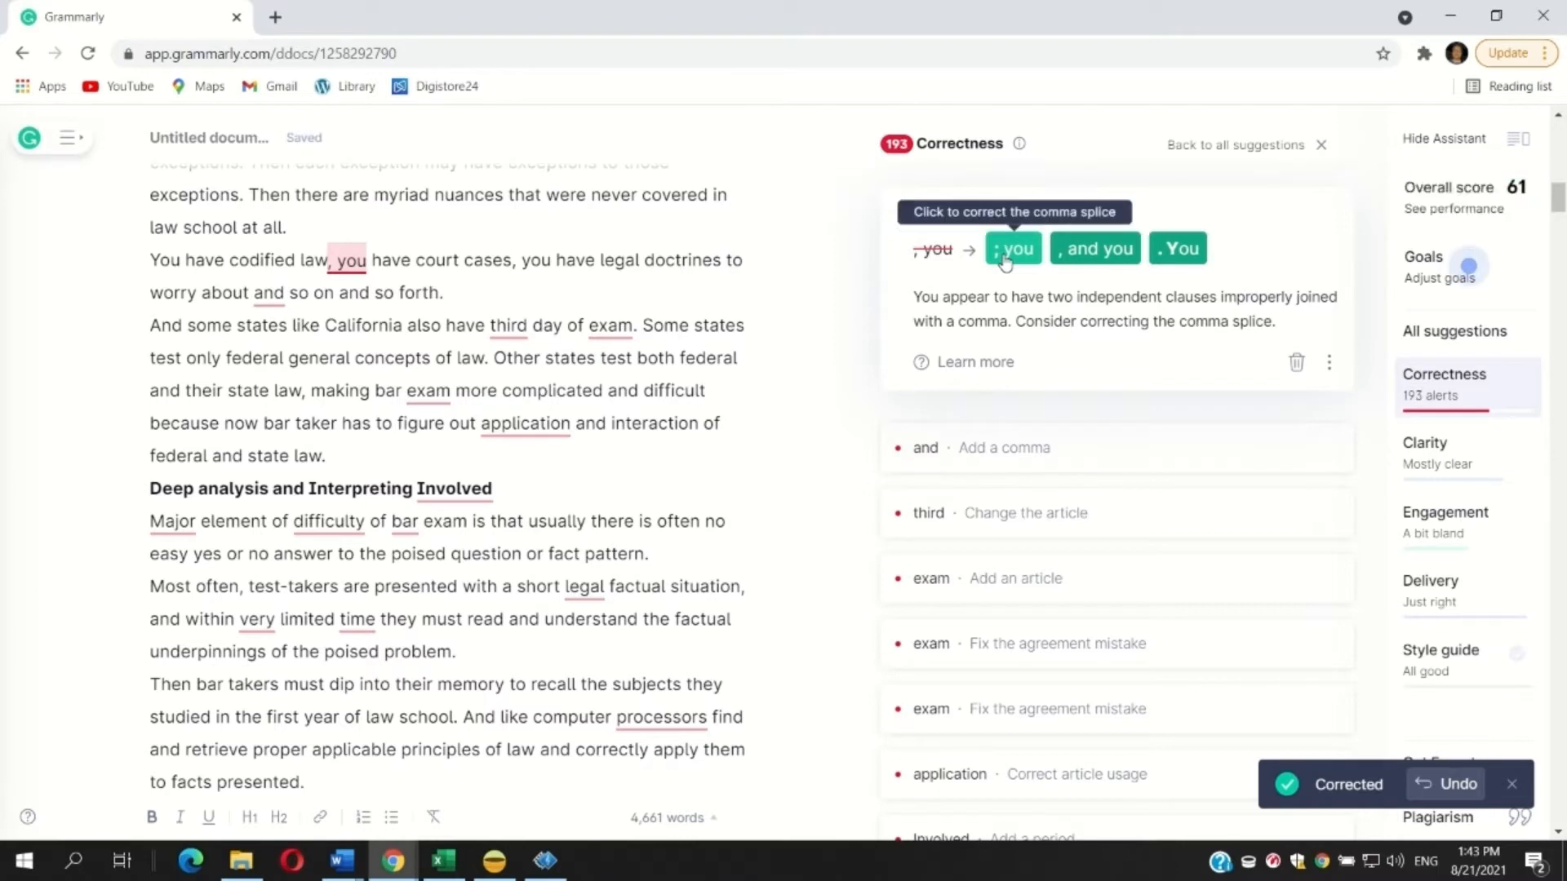
pyautogui.click(1005, 250)
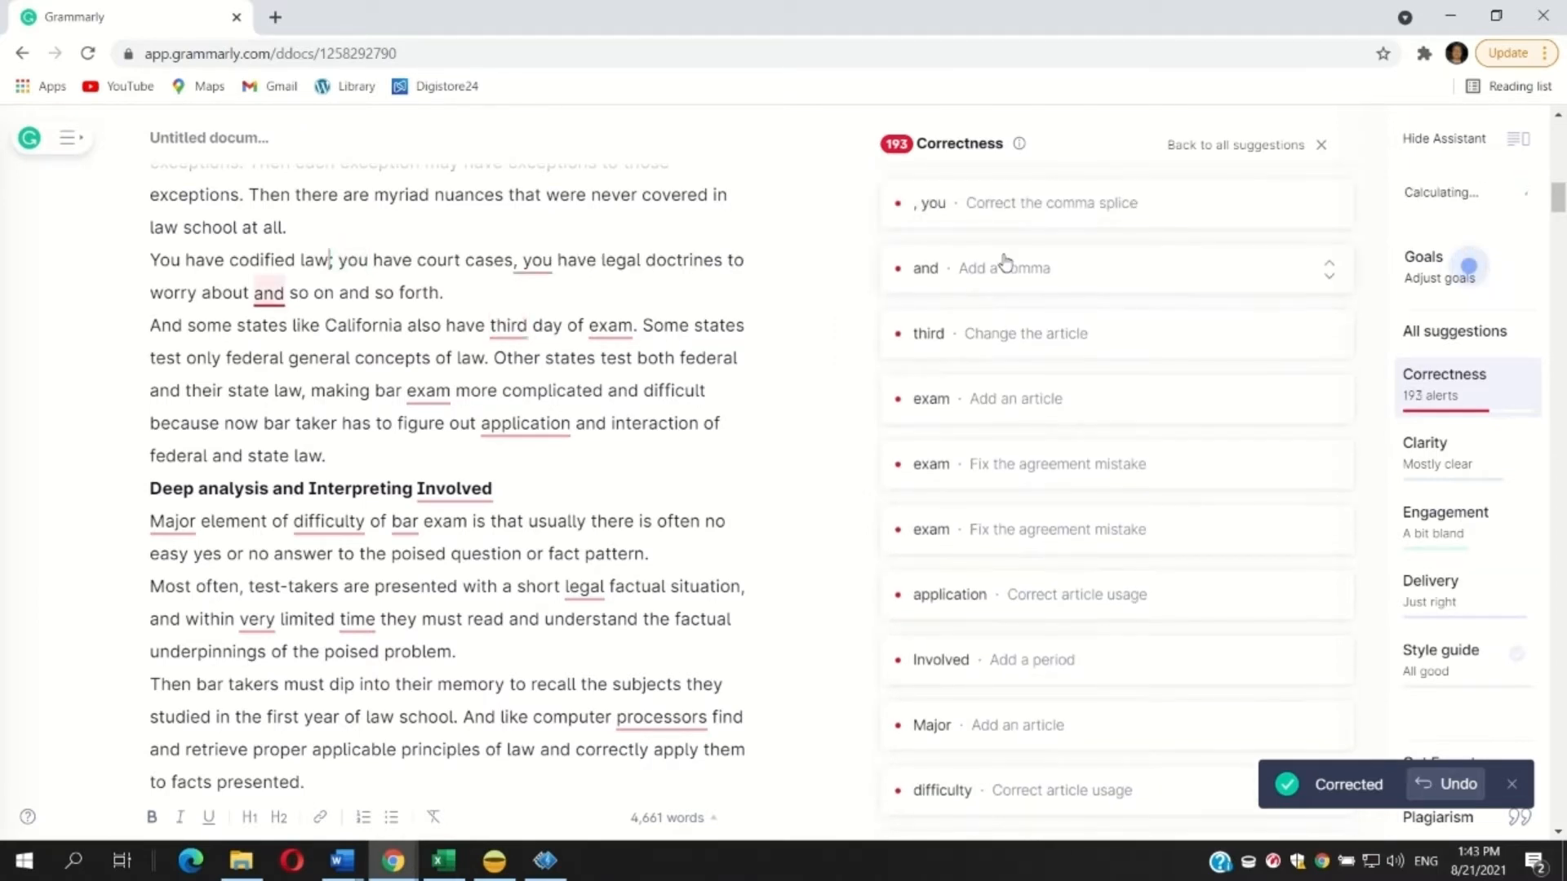
pyautogui.click(975, 203)
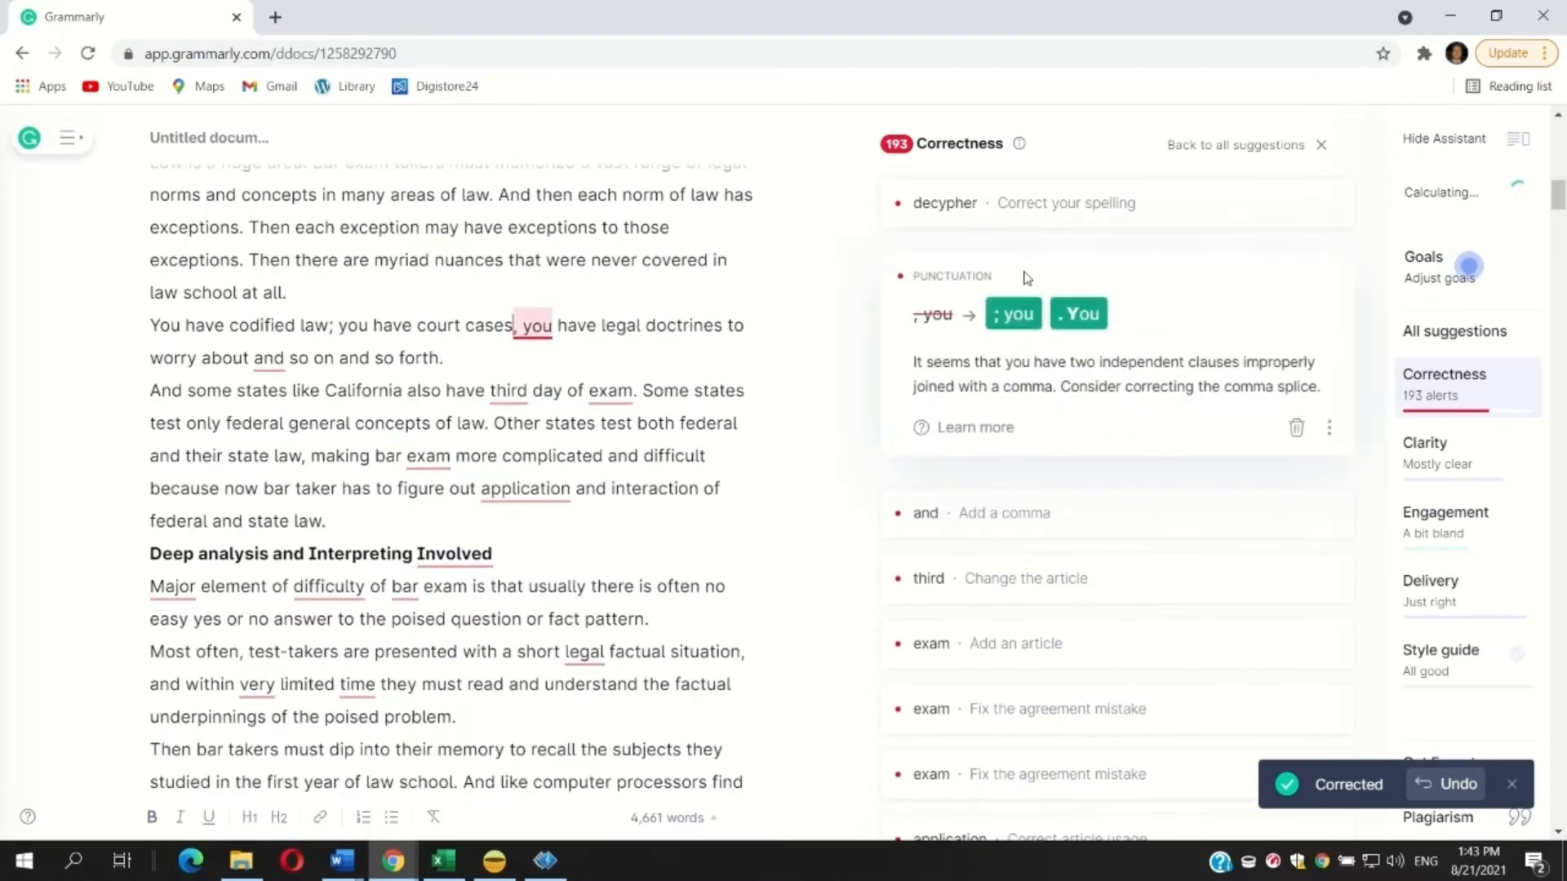
pyautogui.click(1031, 318)
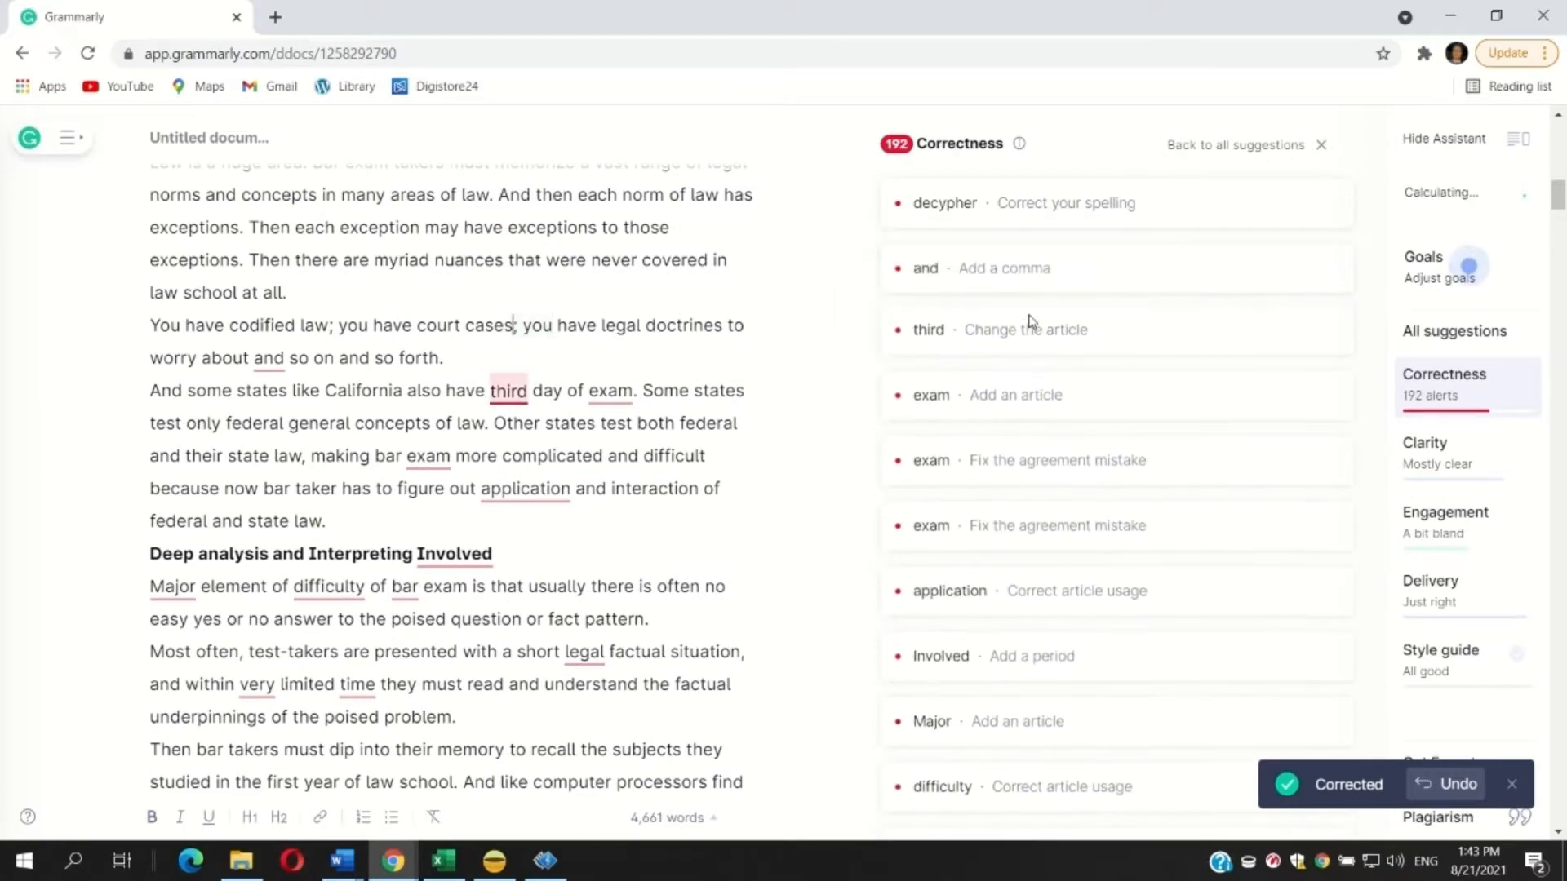
# Step: Accept the spelling "decipher" in the essays paragraph and the comma correction ", and" in the codified-law sentence
pyautogui.click(975, 204)
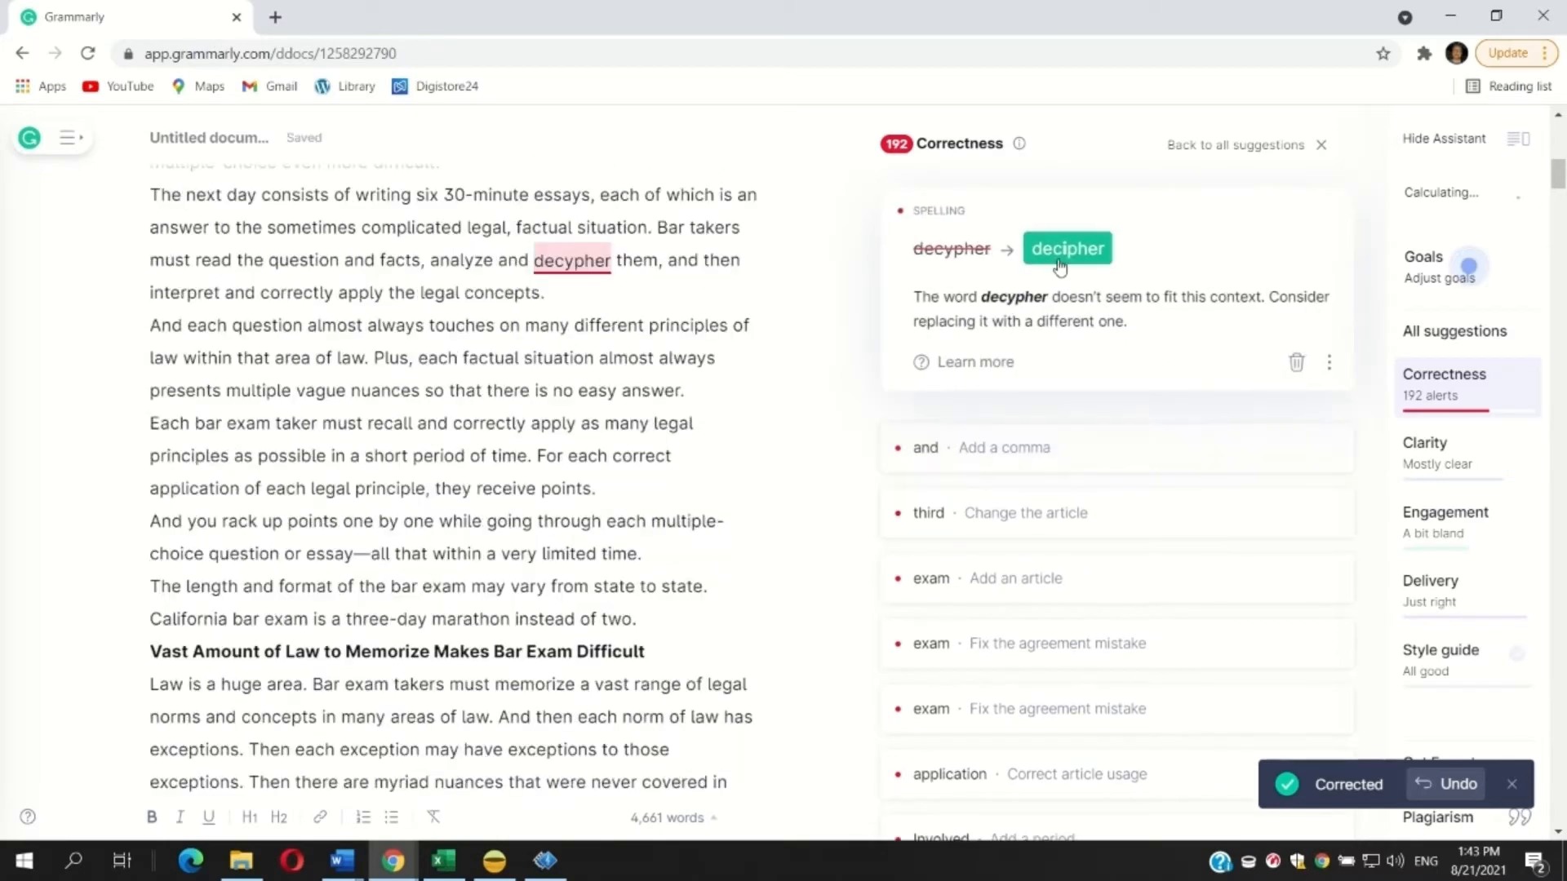
pyautogui.click(1065, 246)
pyautogui.click(1053, 269)
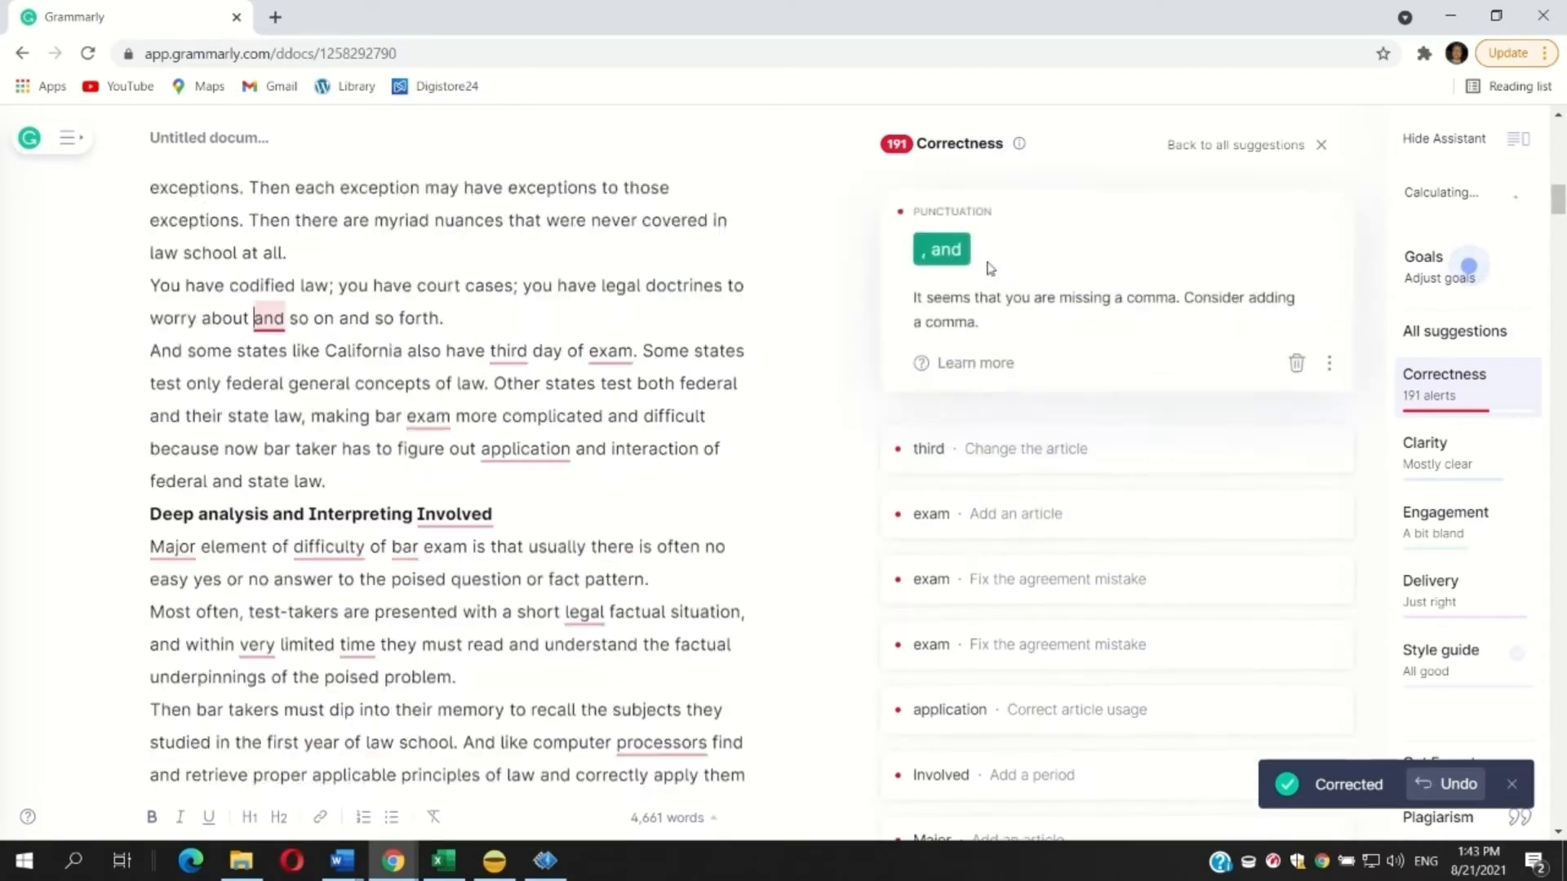
pyautogui.click(951, 253)
# Step: Accept the corrections "the third", "the exam", "exams" and "the application" in the paragraph about states like California
pyautogui.click(938, 205)
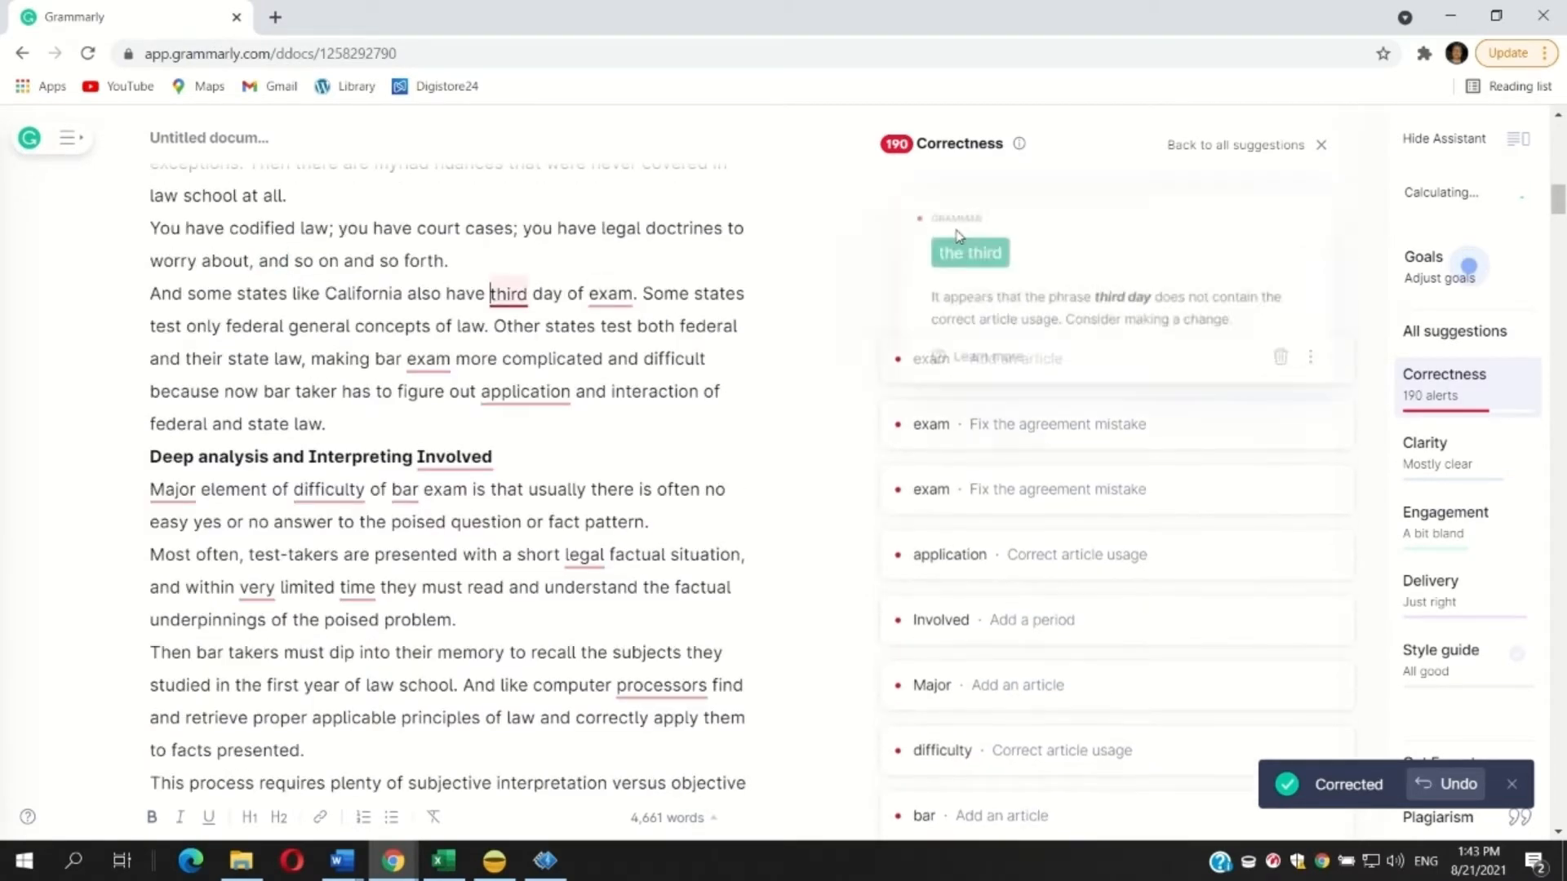
pyautogui.click(955, 248)
pyautogui.click(972, 214)
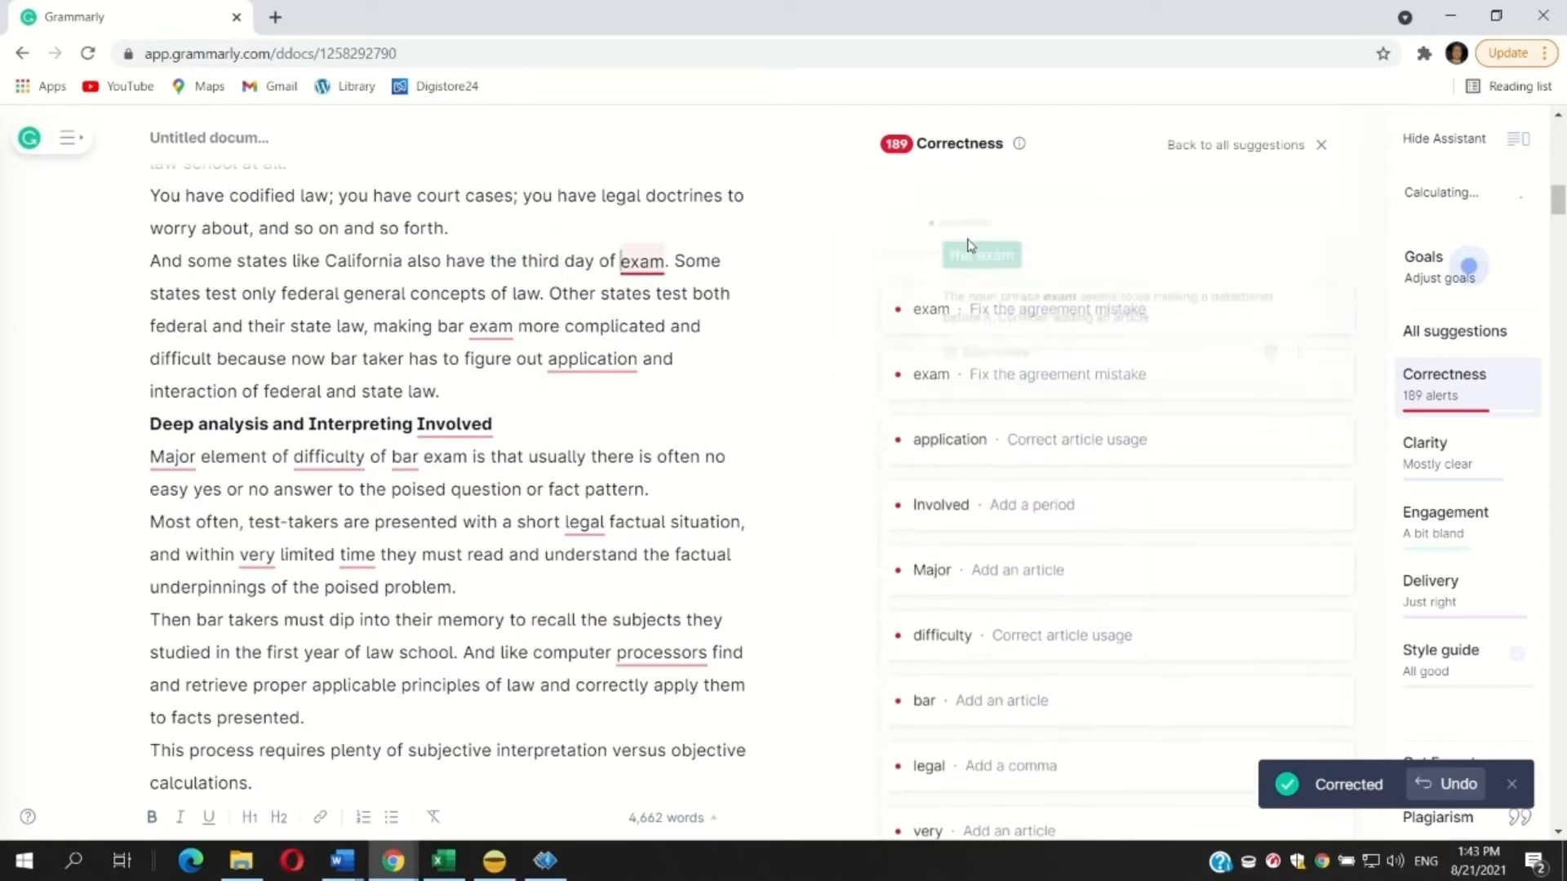
pyautogui.click(968, 246)
pyautogui.click(946, 208)
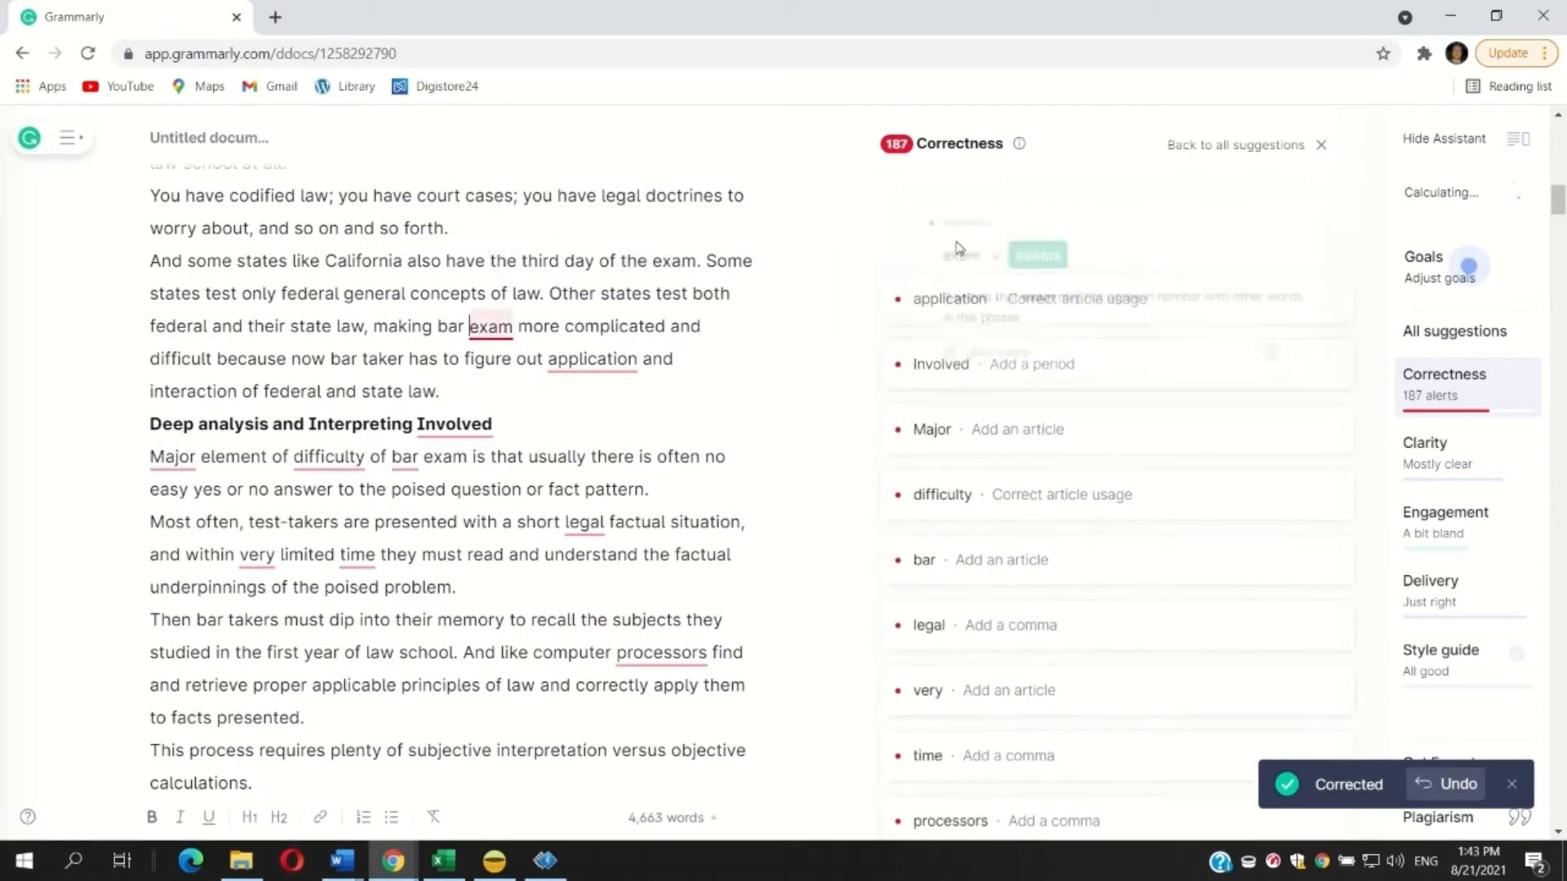
pyautogui.click(1002, 253)
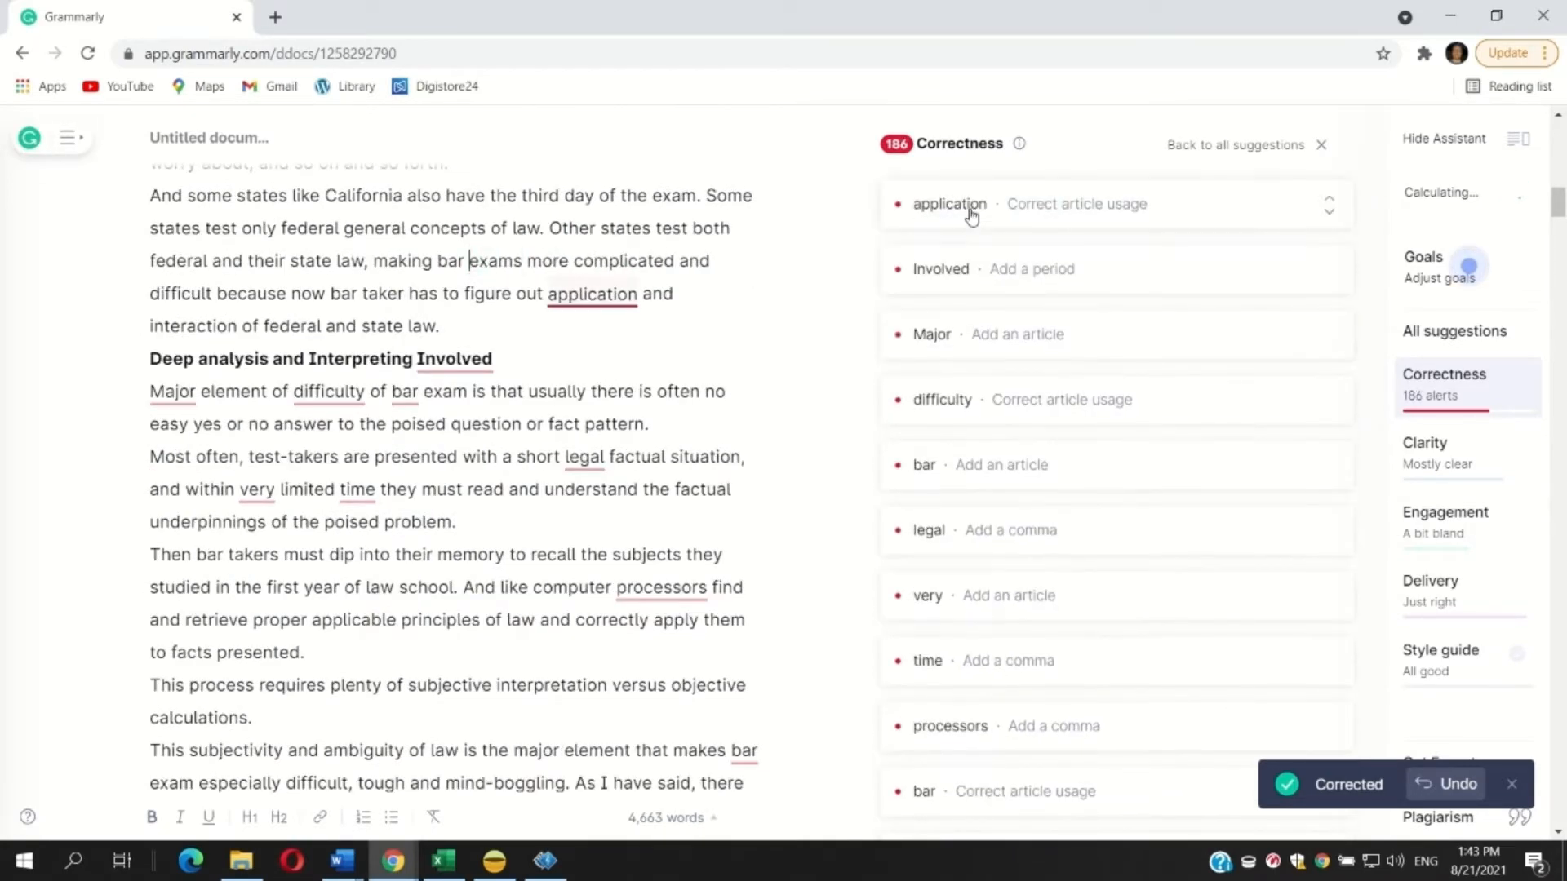
pyautogui.click(971, 214)
pyautogui.click(975, 245)
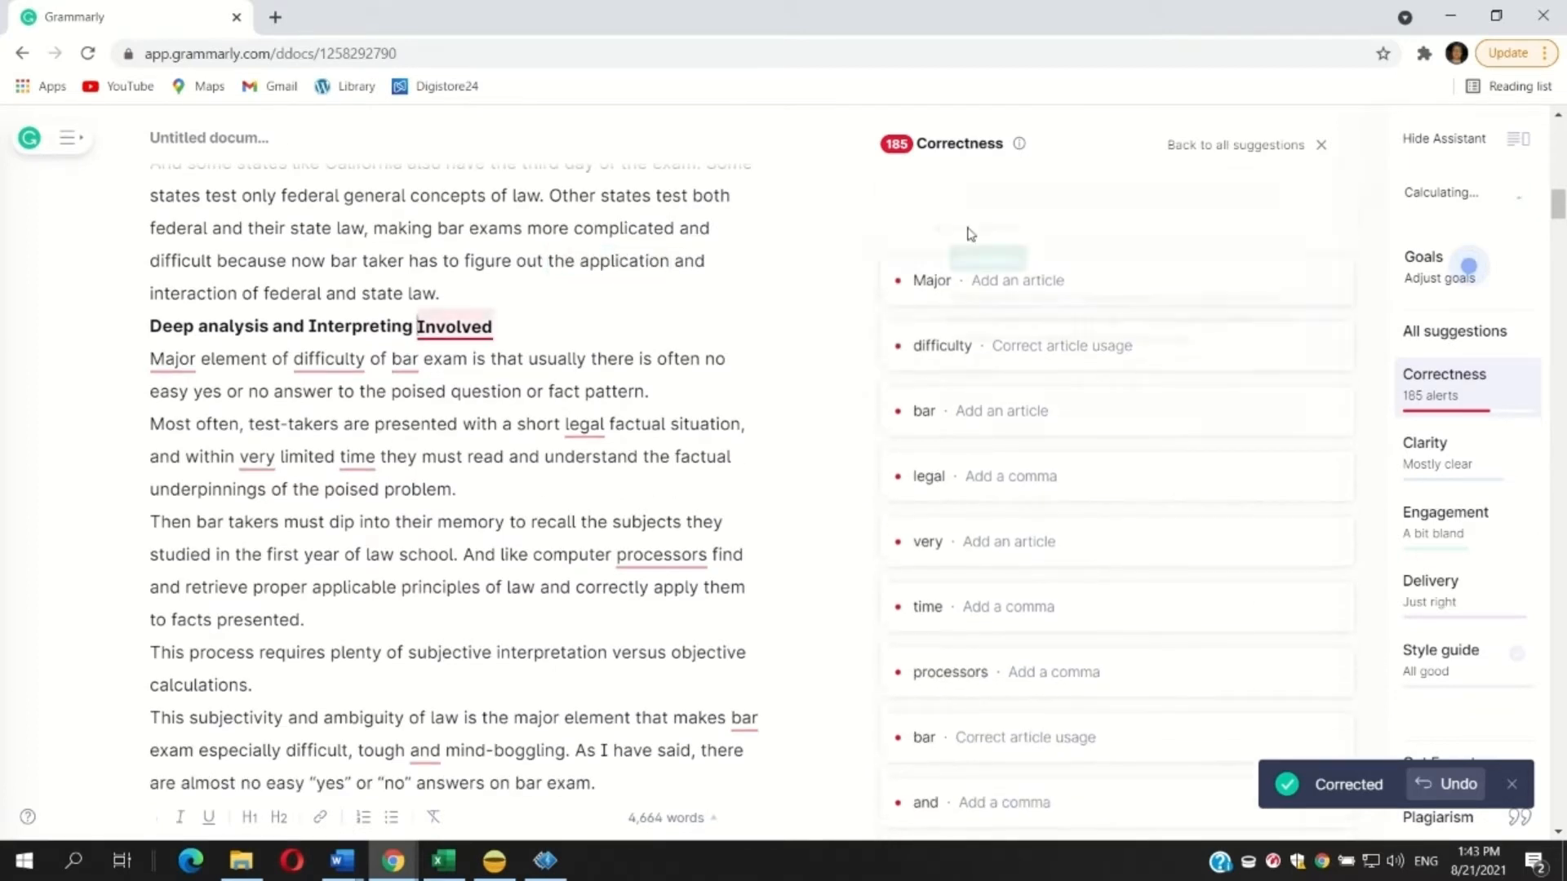
# Step: Add a period after the heading "Deep analysis and Interpreting Involved" and make "interpreting" lowercase
pyautogui.click(975, 241)
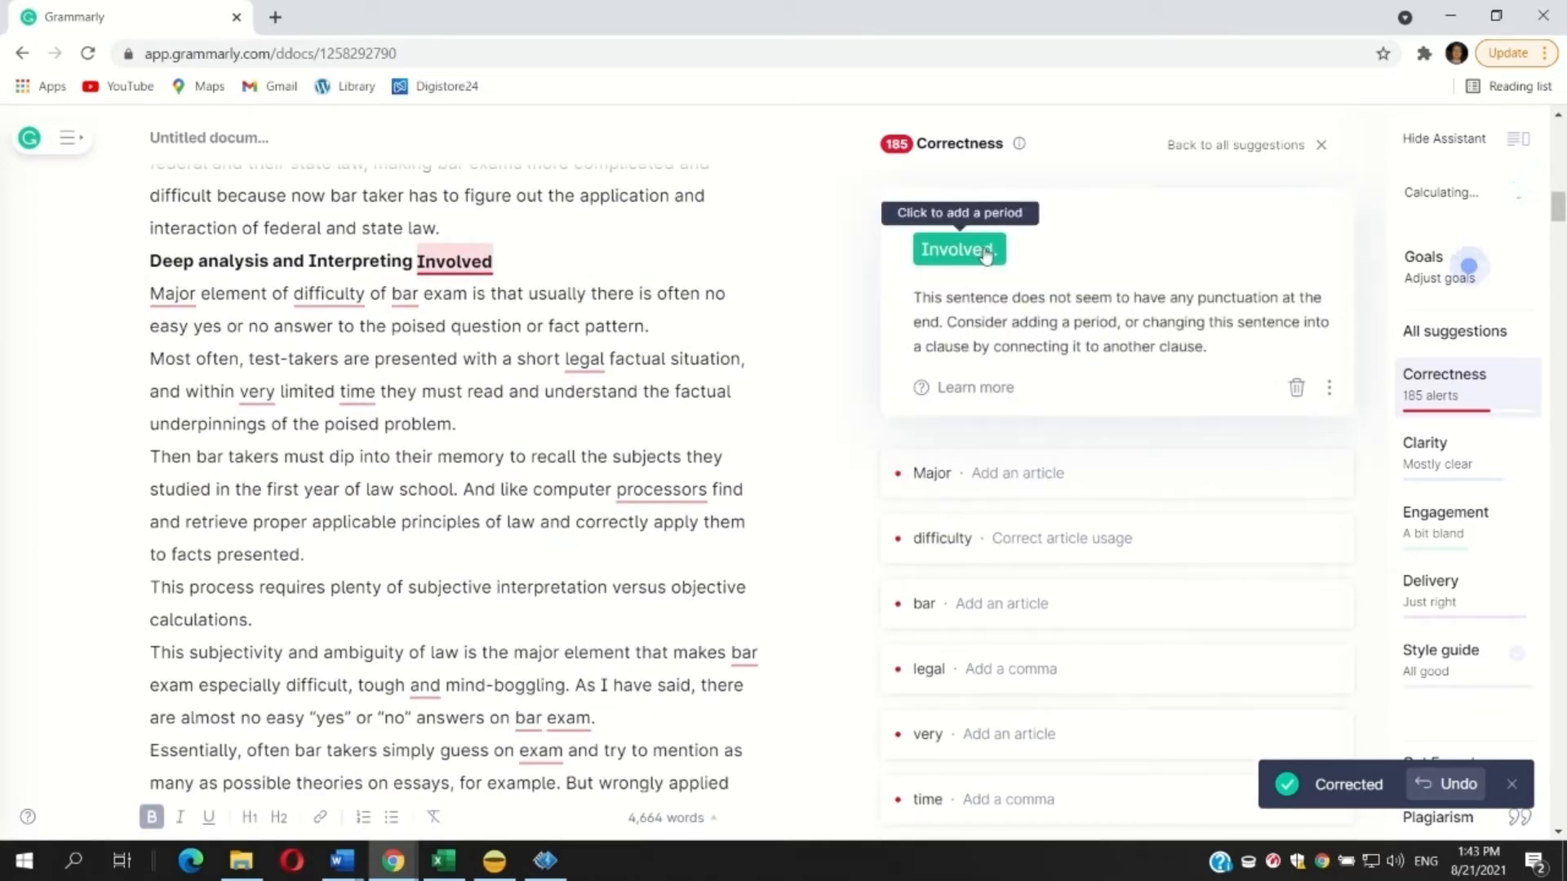
pyautogui.click(985, 255)
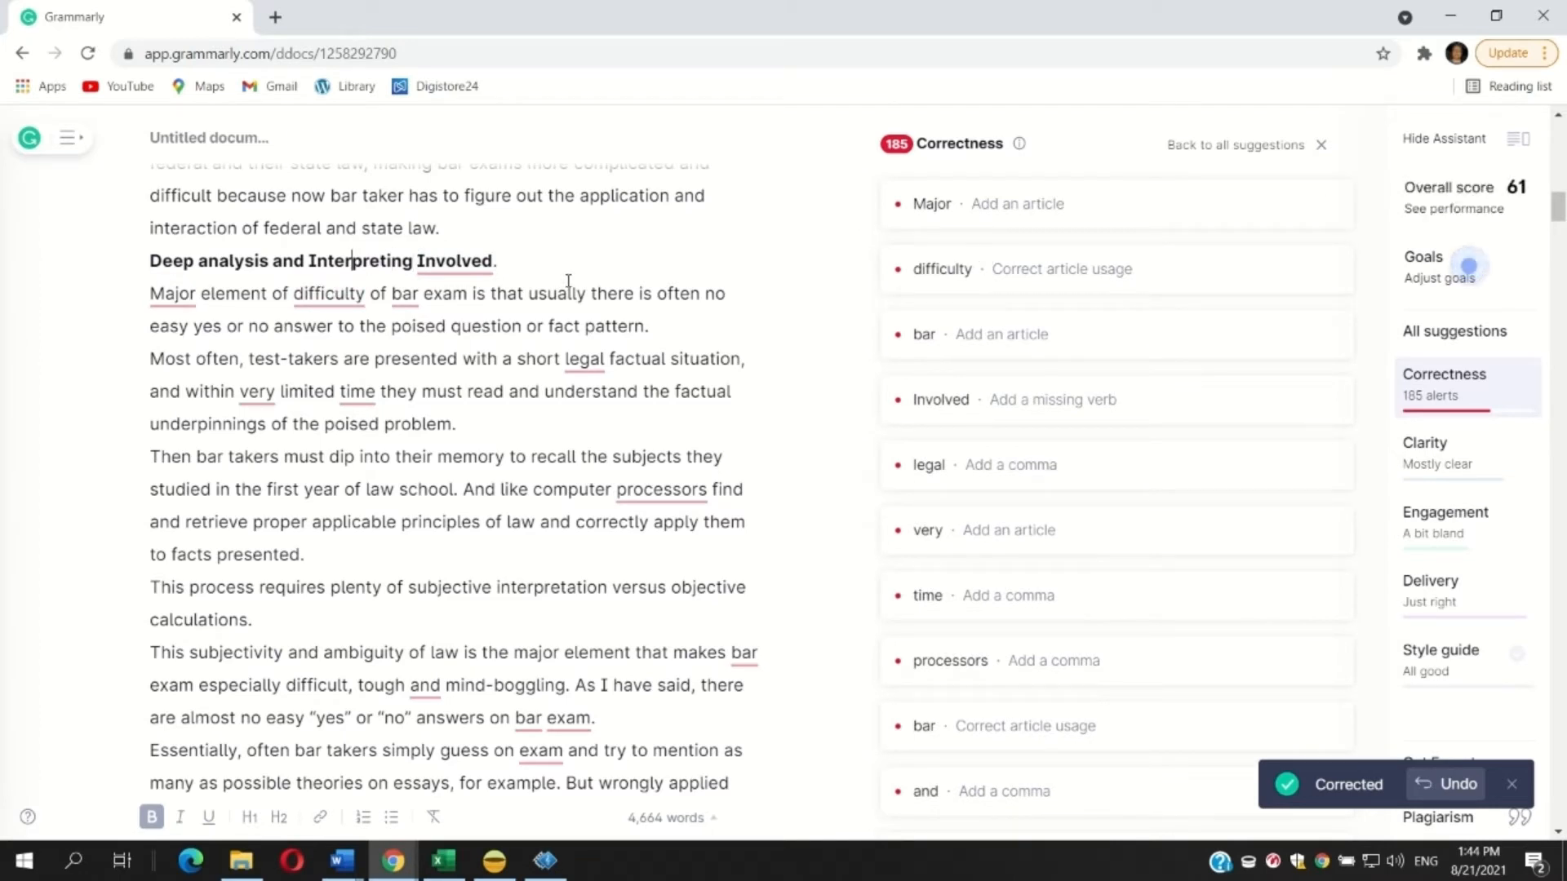
pyautogui.press('BackSpace')
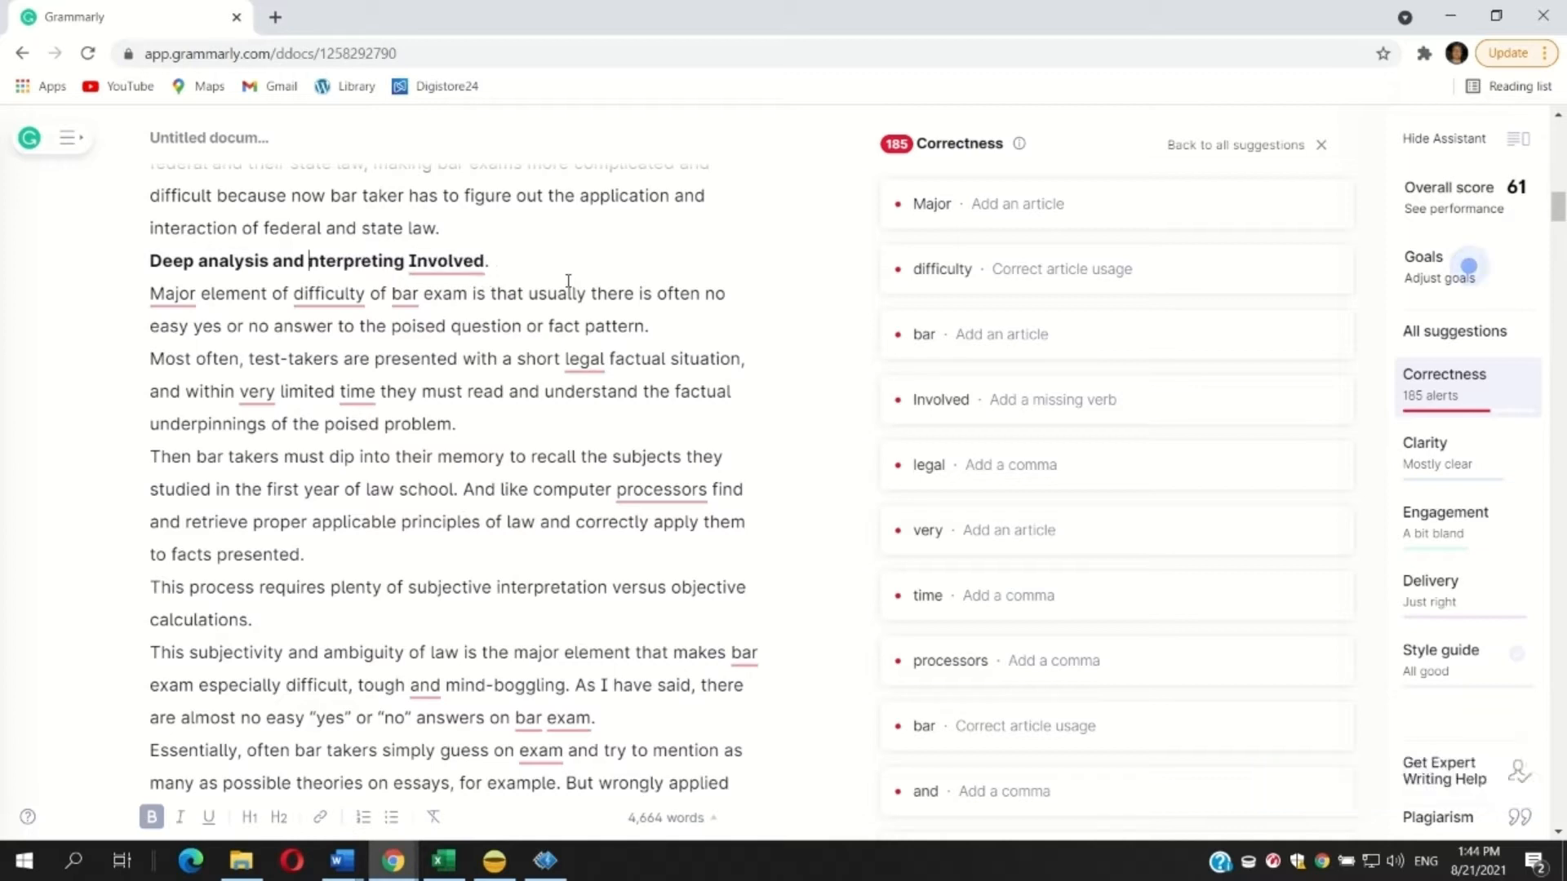
pyautogui.write('I')
pyautogui.press('BackSpace')
pyautogui.write('i')
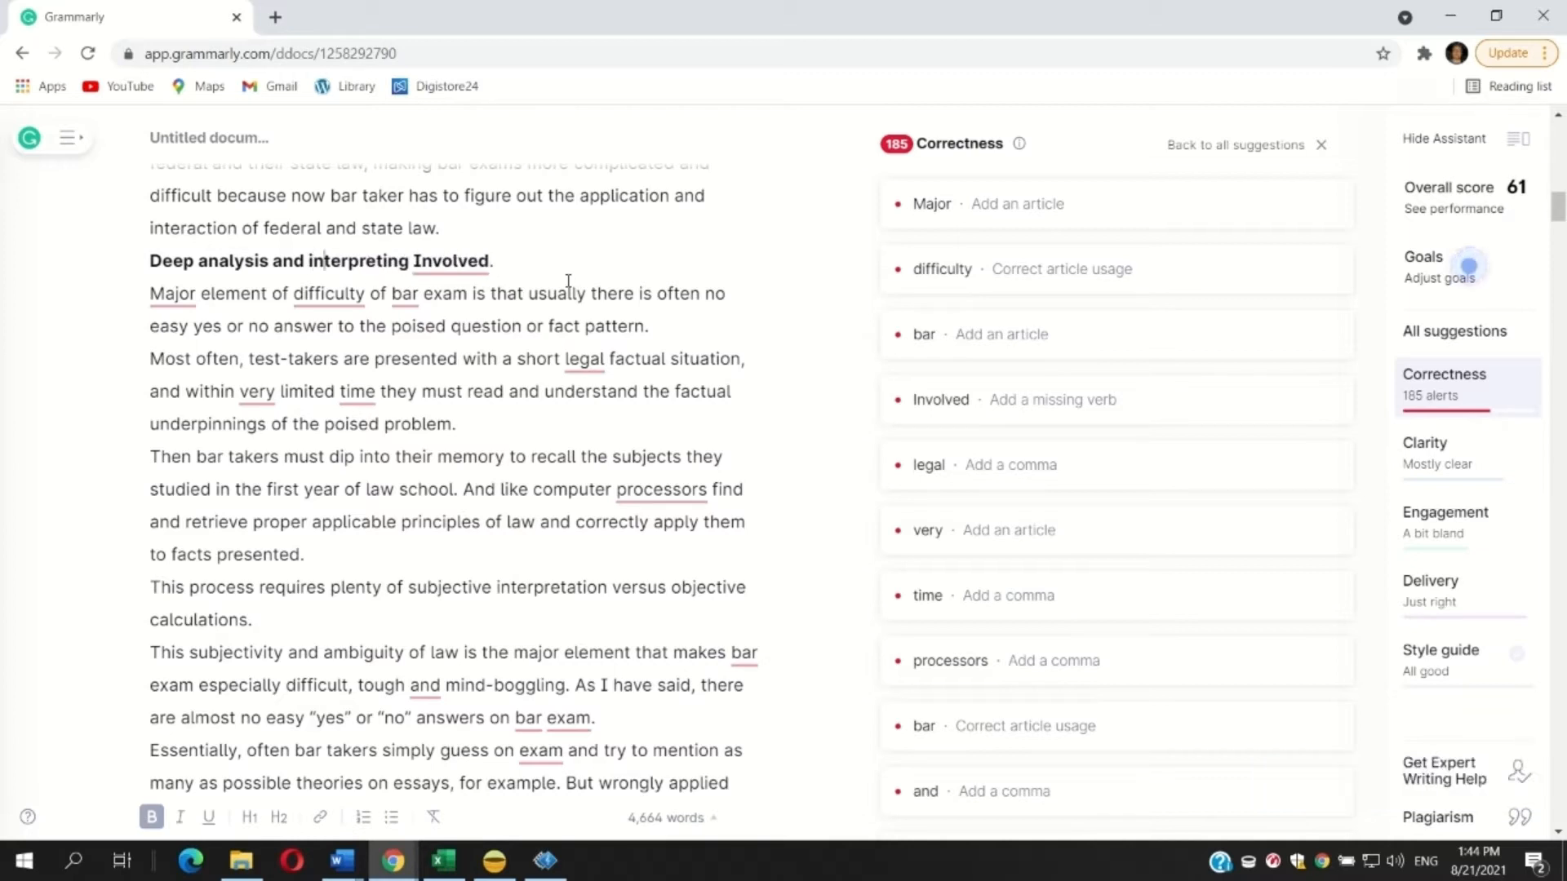
# Step: Replace "Involved" in the heading so it reads "Deep analysis and interpreting are necessary."
pyautogui.press('Right')
pyautogui.press('Right')
pyautogui.press('Right')
pyautogui.press('Right')
pyautogui.press('Right')
pyautogui.press('Right')
pyautogui.press('Right')
pyautogui.press('Right')
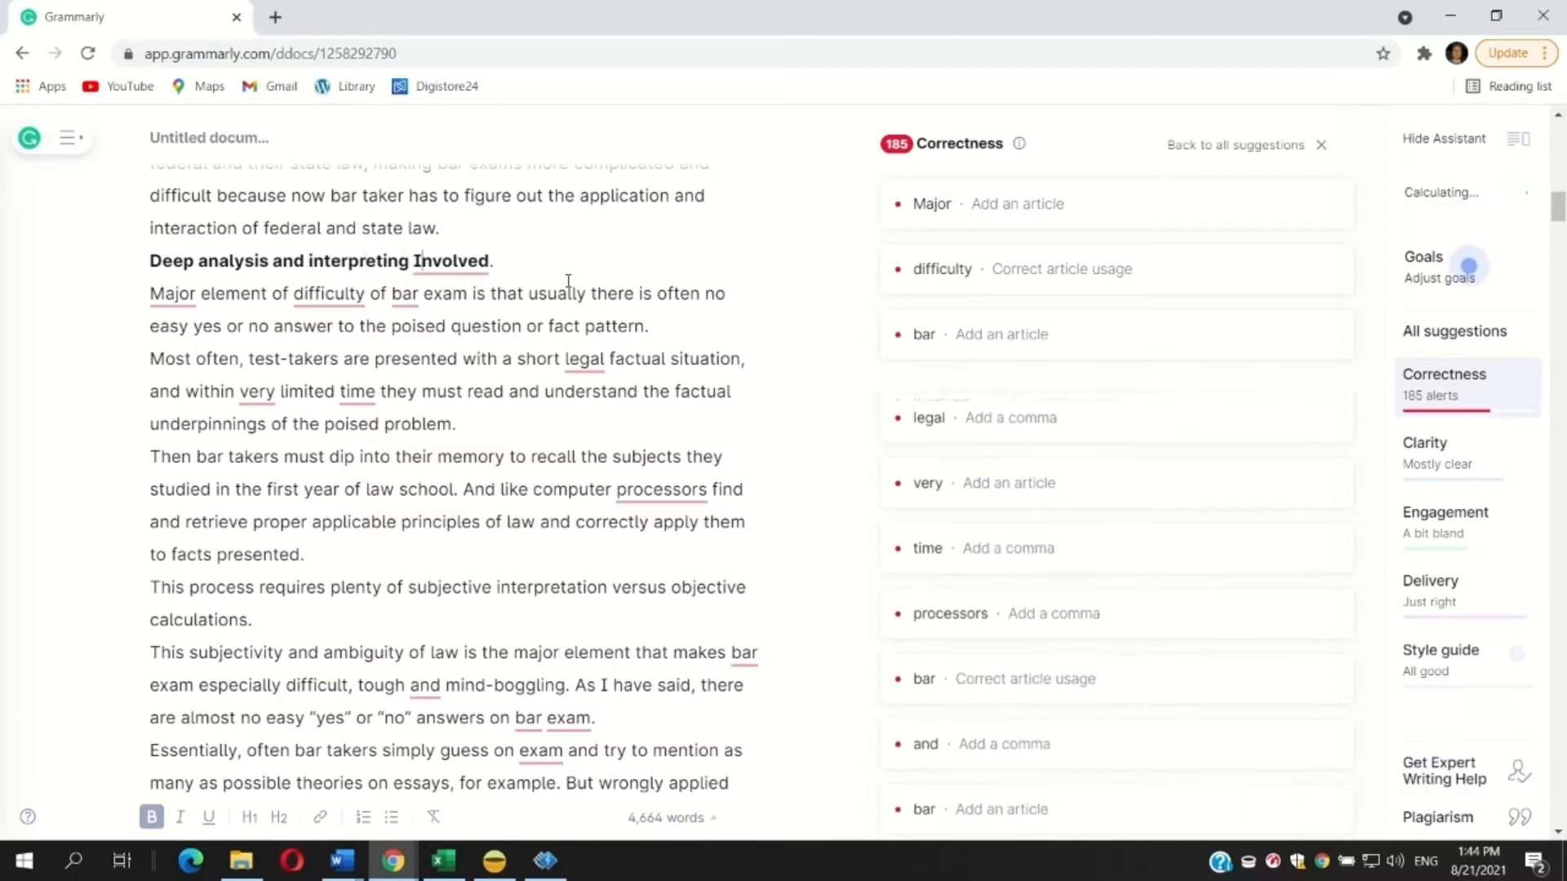
pyautogui.write('are')
pyautogui.press('Left')
pyautogui.press('Left')
pyautogui.press('Left')
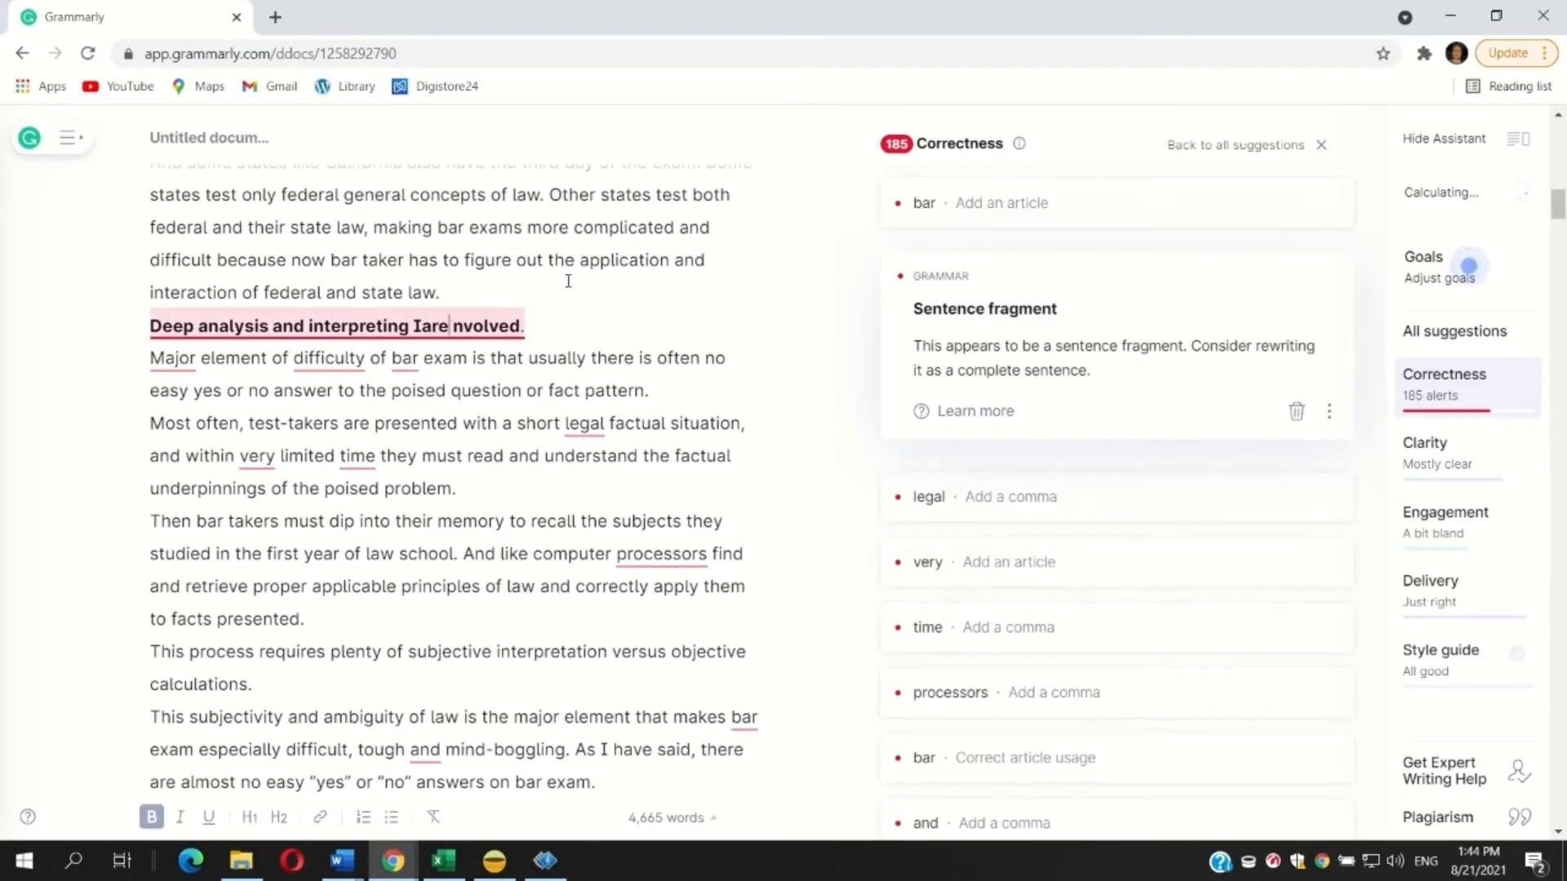
pyautogui.write('are ')
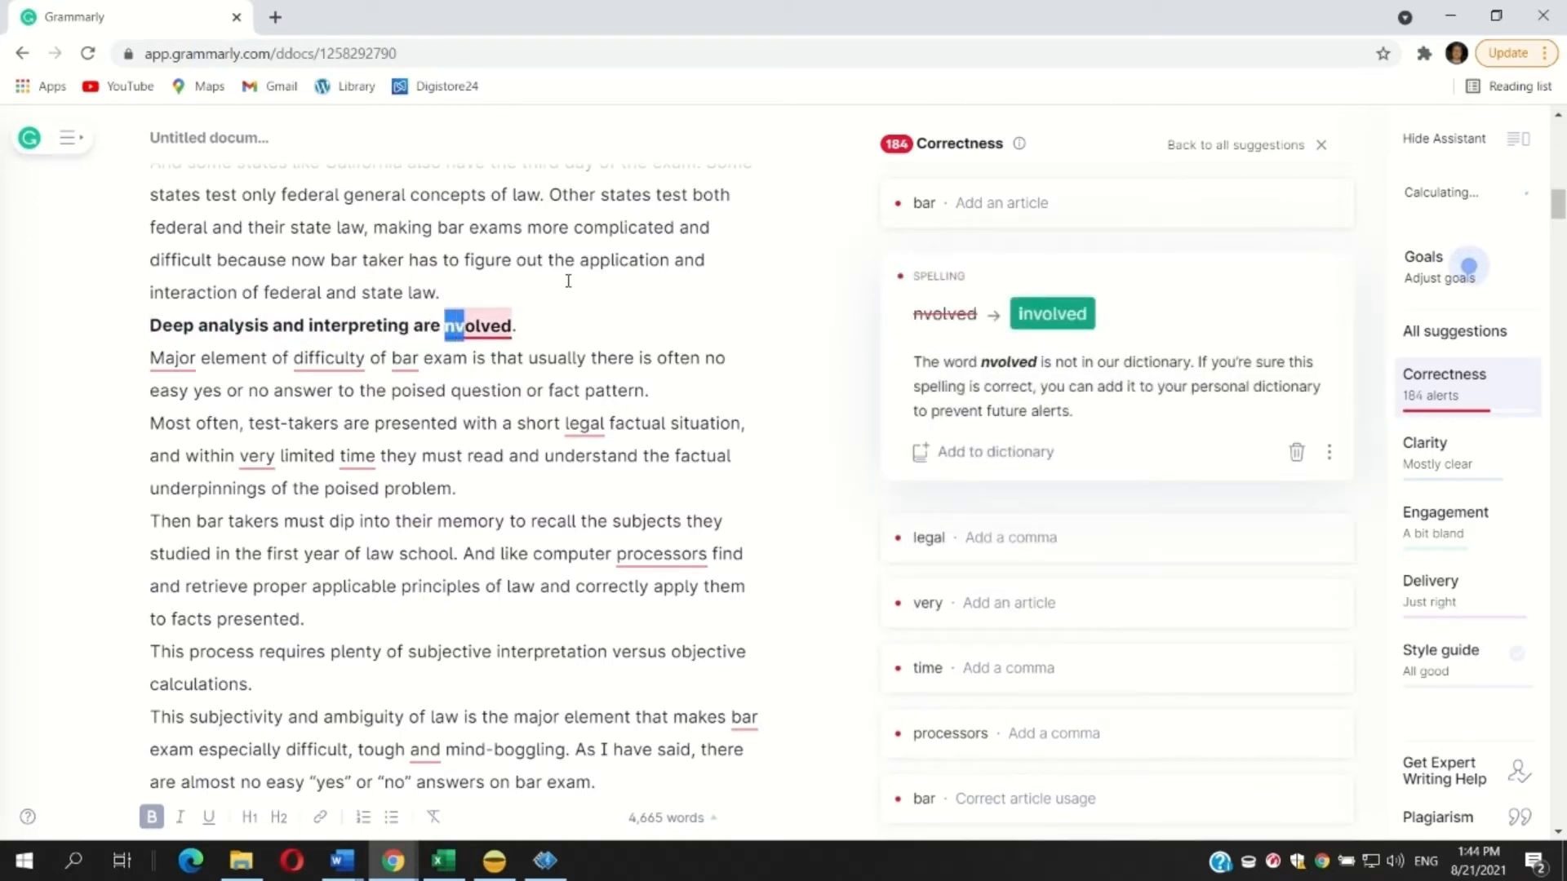
pyautogui.write('necessary')
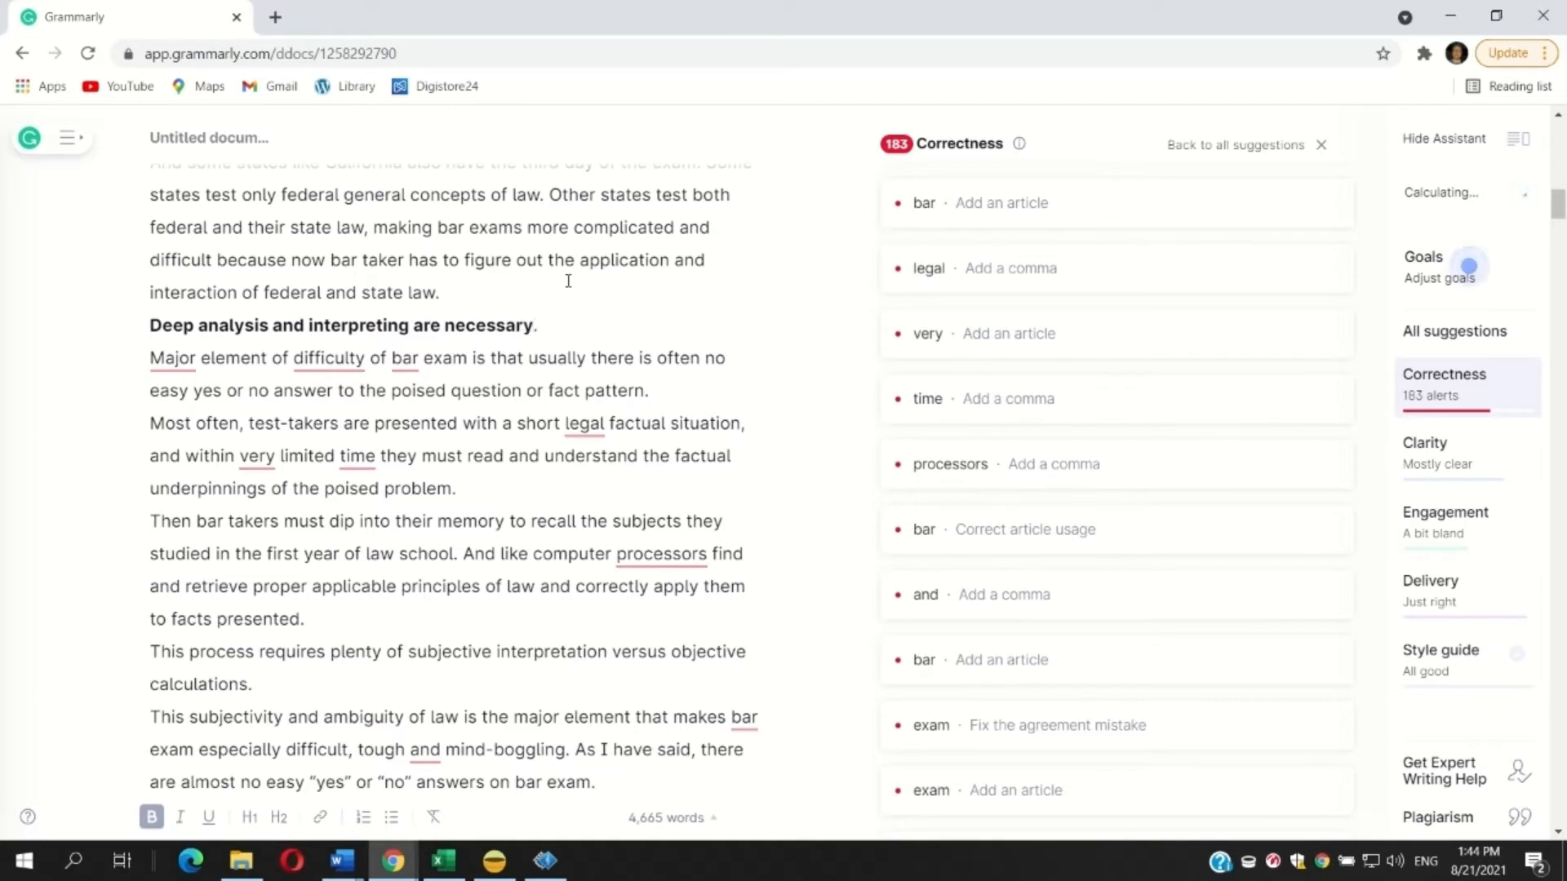
# Step: Accept the article corrections "the bar" and "A major" in the first sentence under the deep analysis heading
pyautogui.click(986, 219)
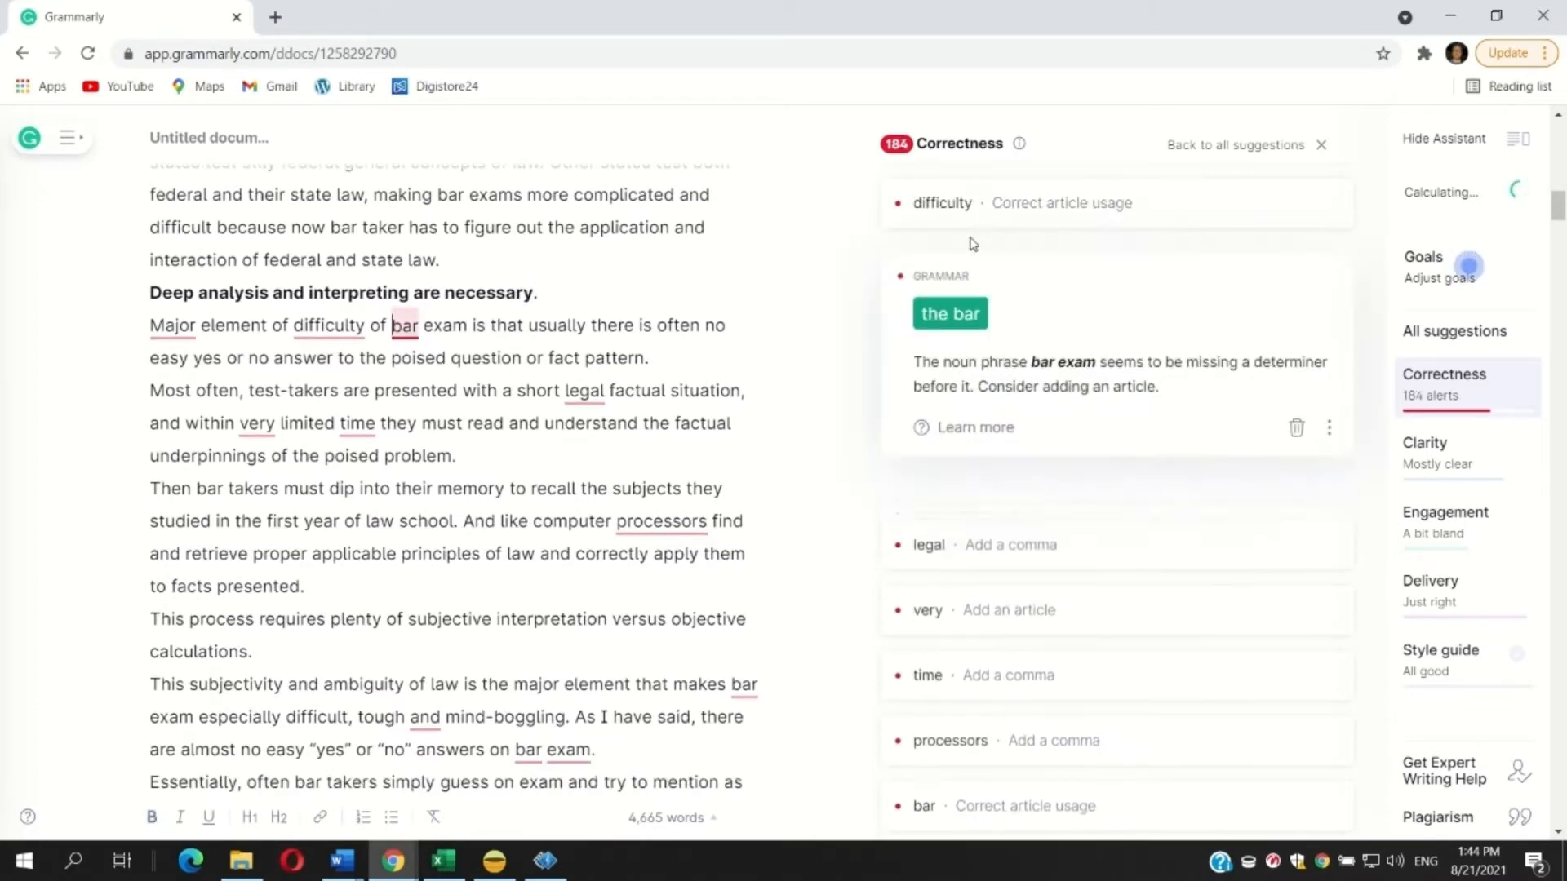
pyautogui.click(957, 316)
pyautogui.scroll(3, 954, 315)
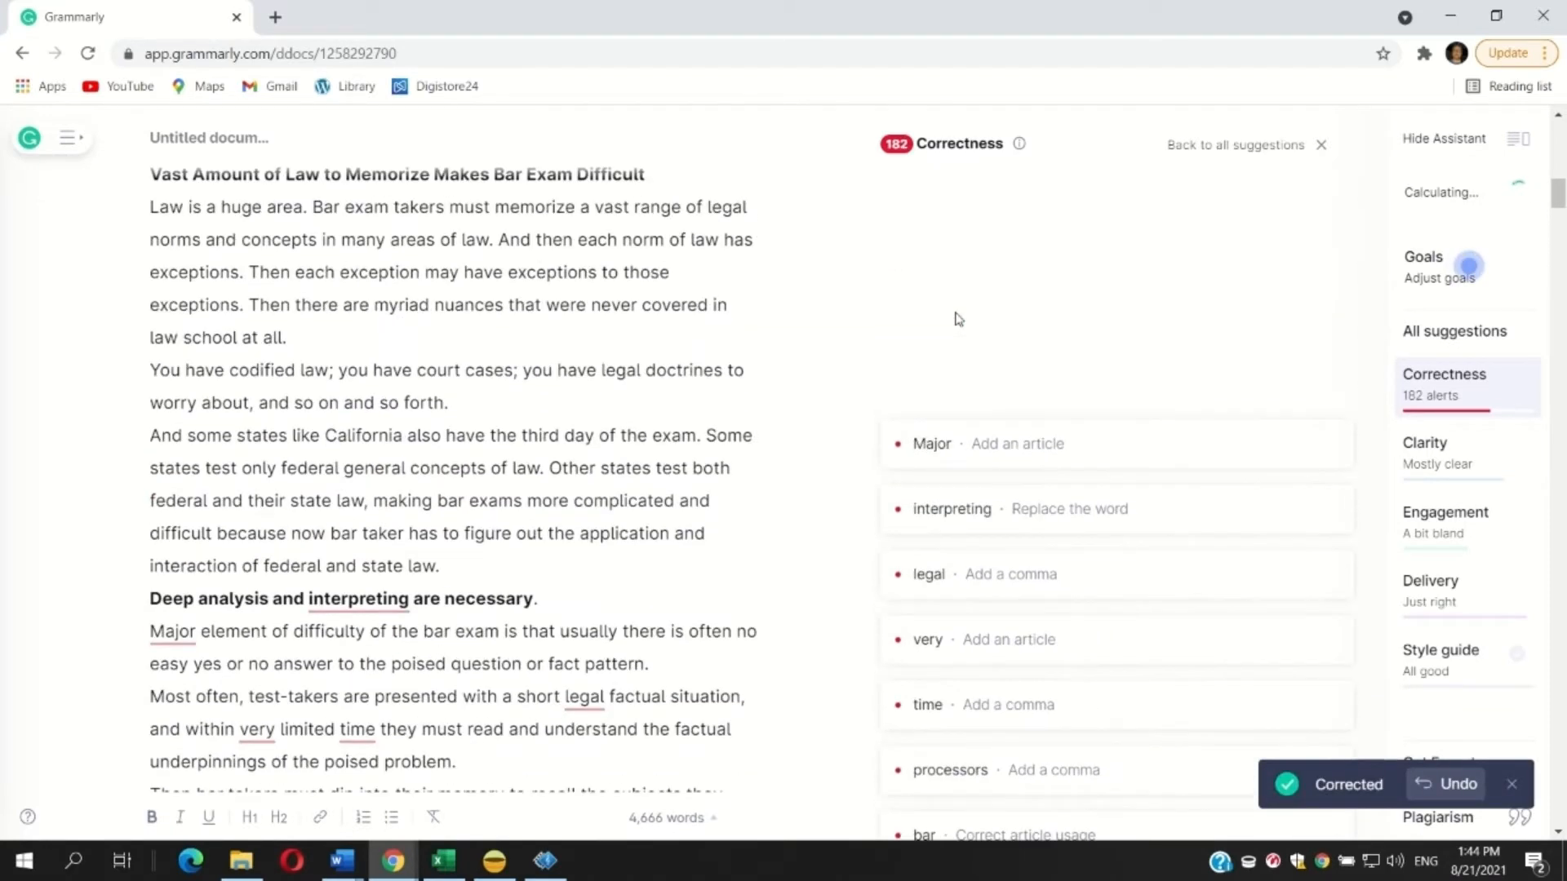
pyautogui.click(985, 443)
pyautogui.click(972, 458)
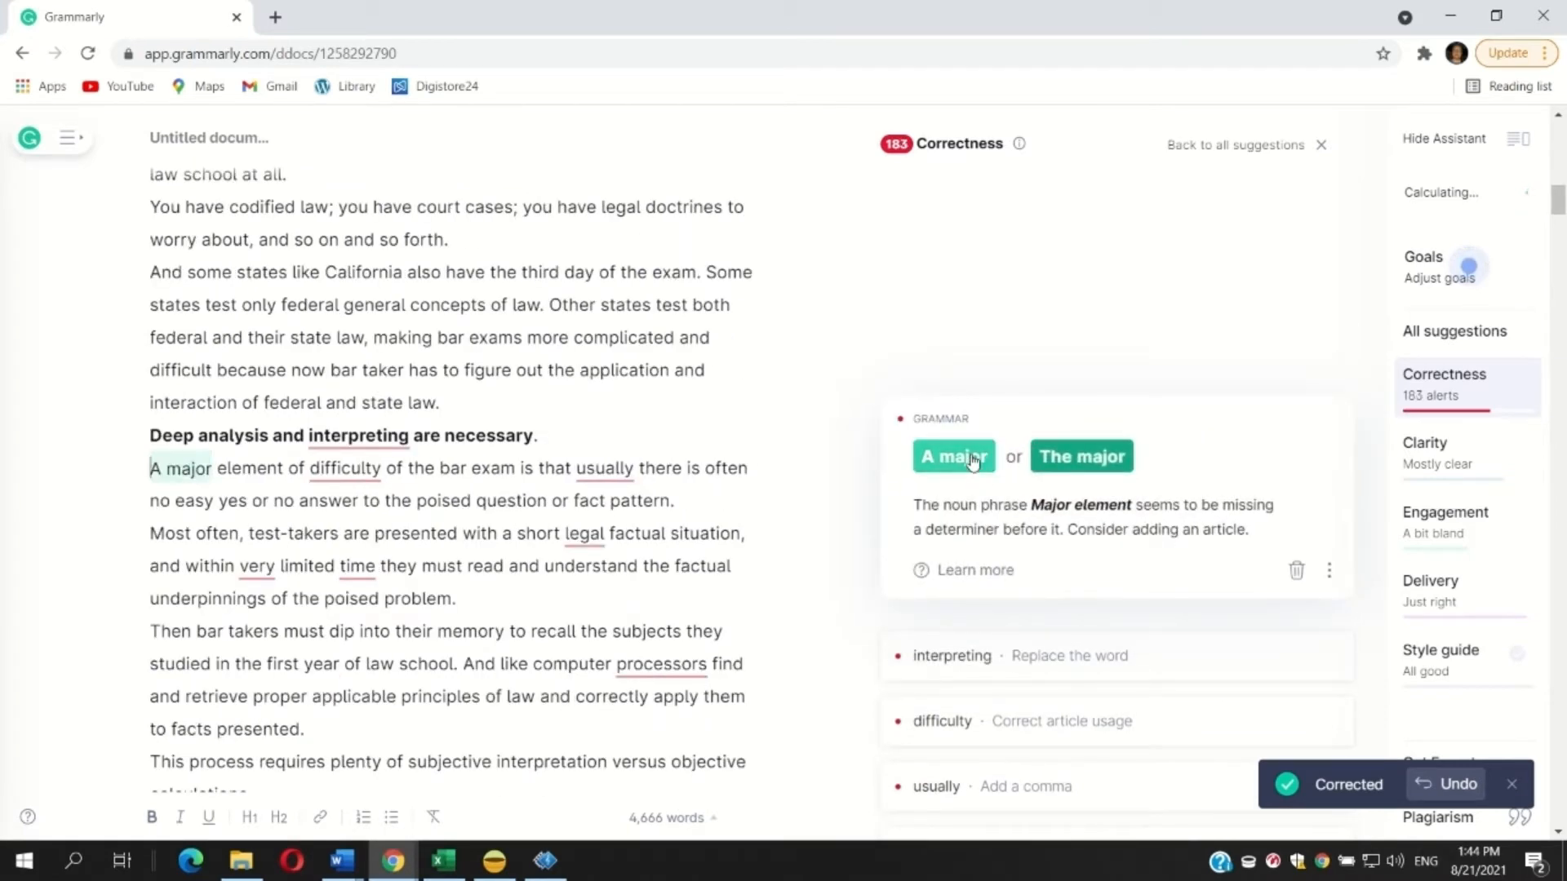
# Step: Accept "interpretation" in the deep analysis heading and the comma correction "usually," in the sentence below it
pyautogui.scroll(-3, 963, 412)
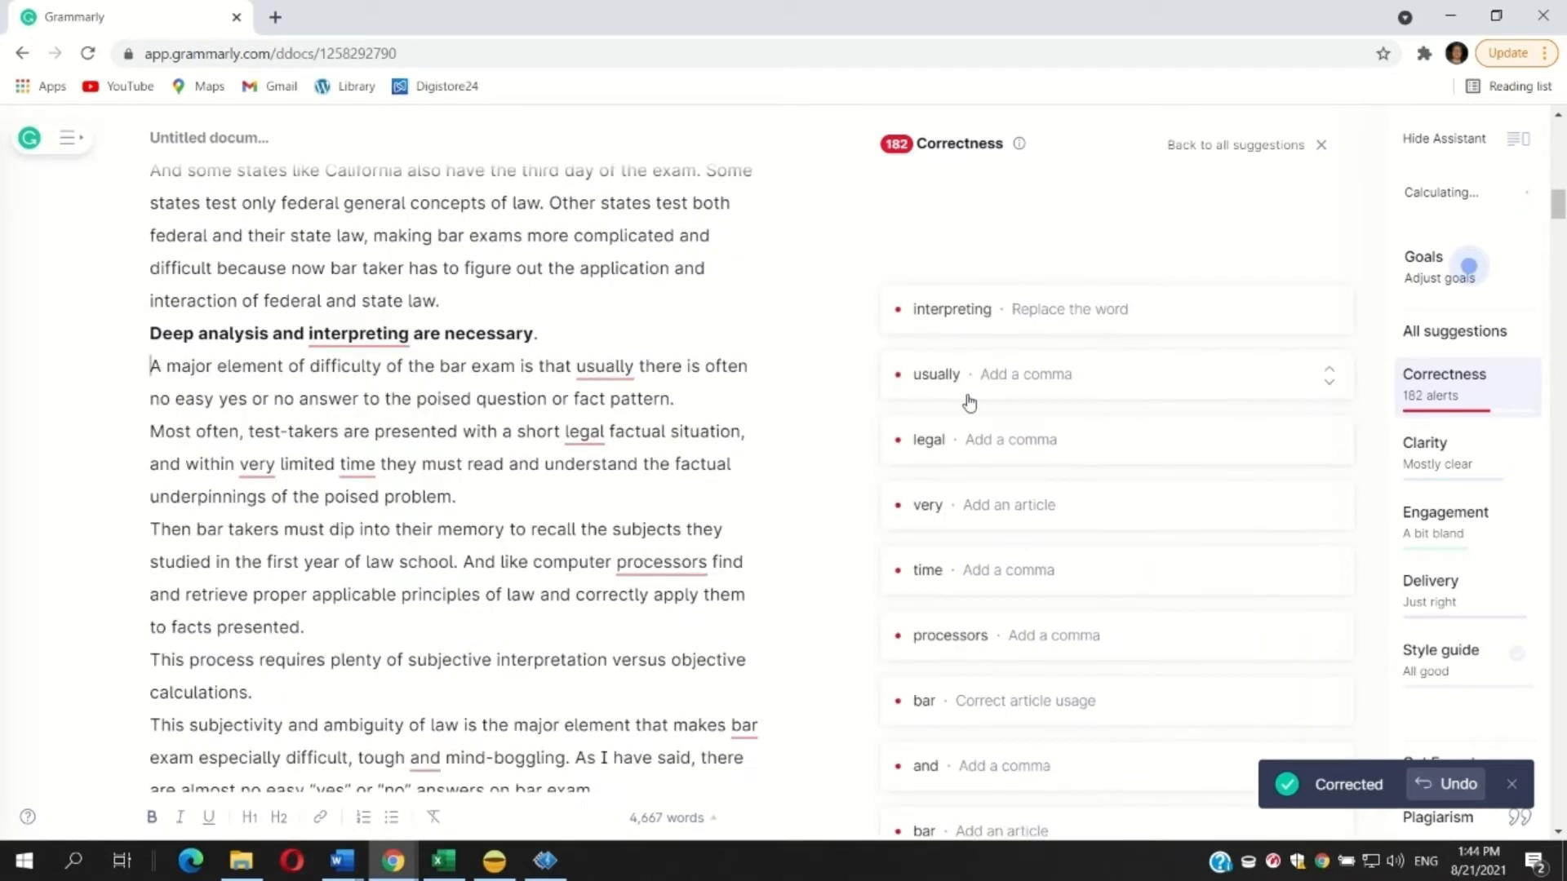
pyautogui.click(955, 196)
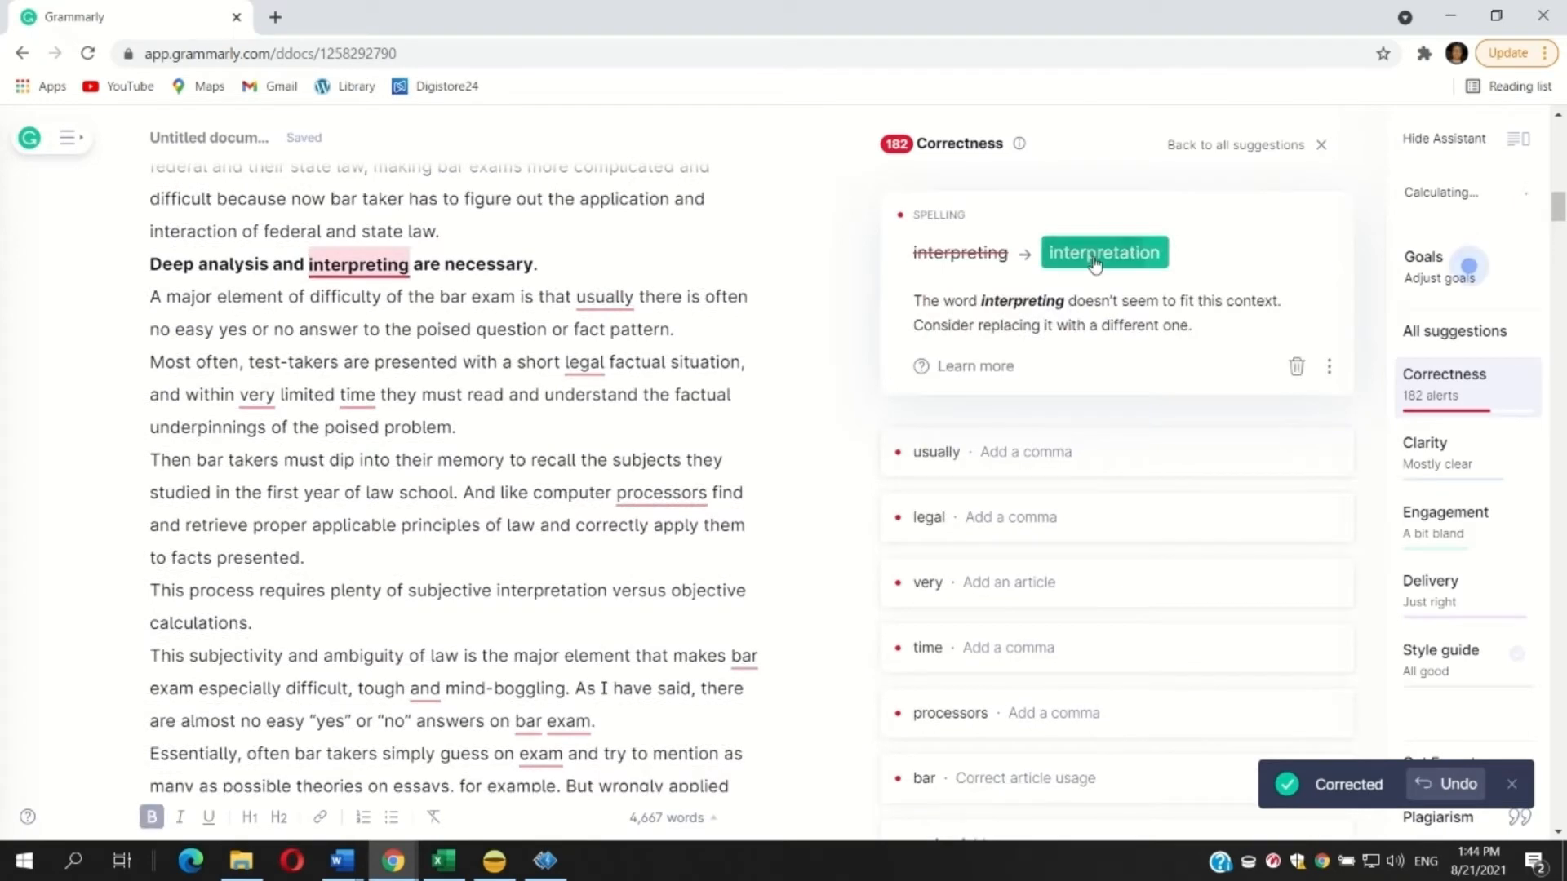
pyautogui.click(1093, 253)
pyautogui.click(938, 207)
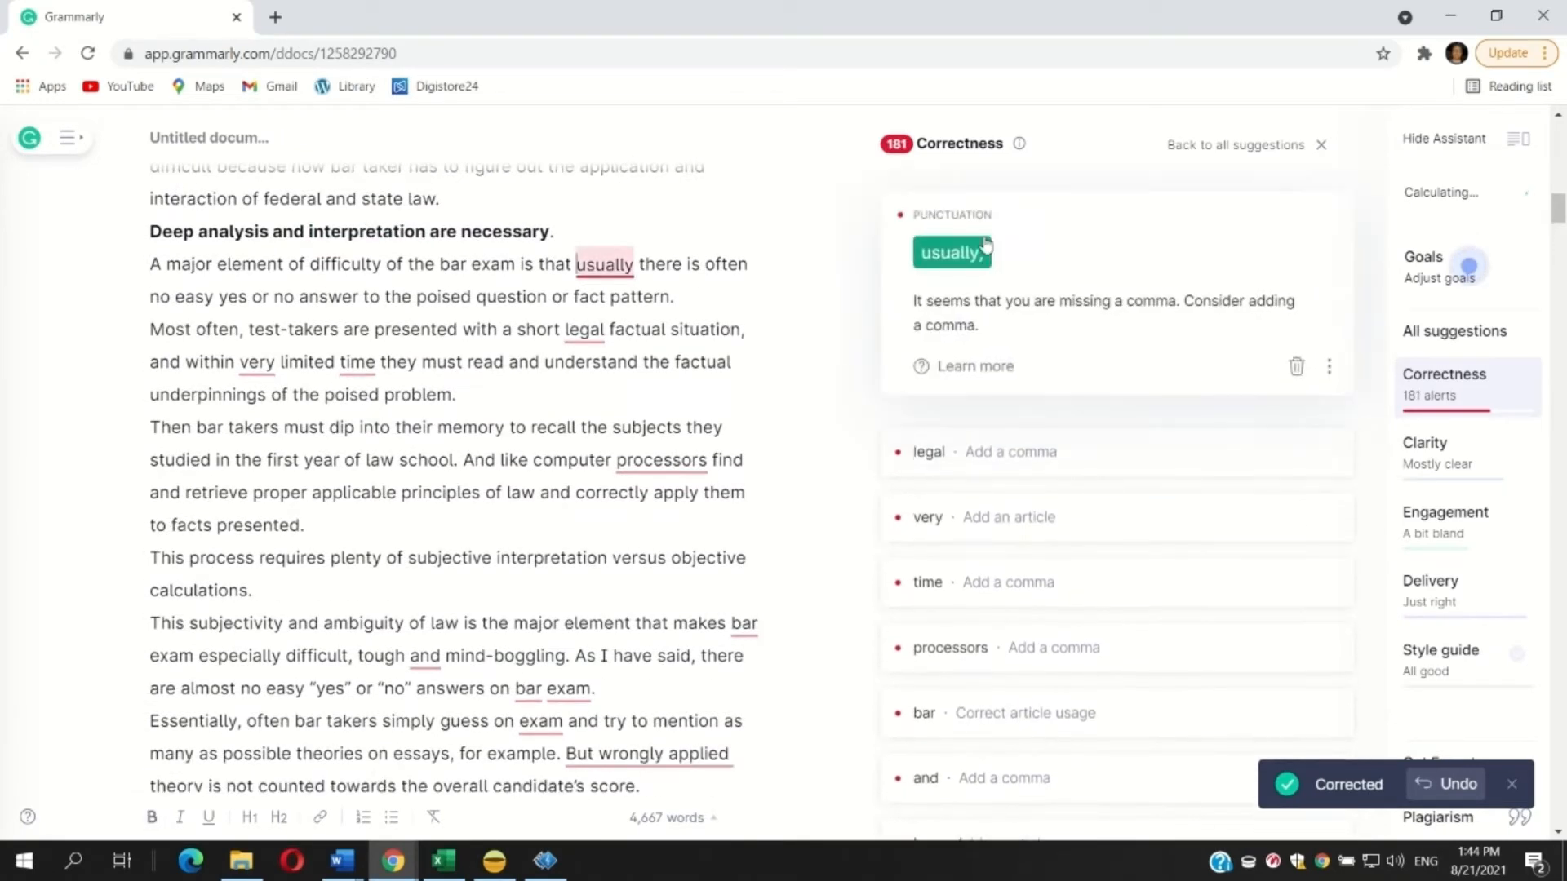
pyautogui.click(955, 247)
# Step: Accept the corrections "legal,", "the very" and "time," in the paragraph beginning "Most often, test-takers"
pyautogui.click(967, 220)
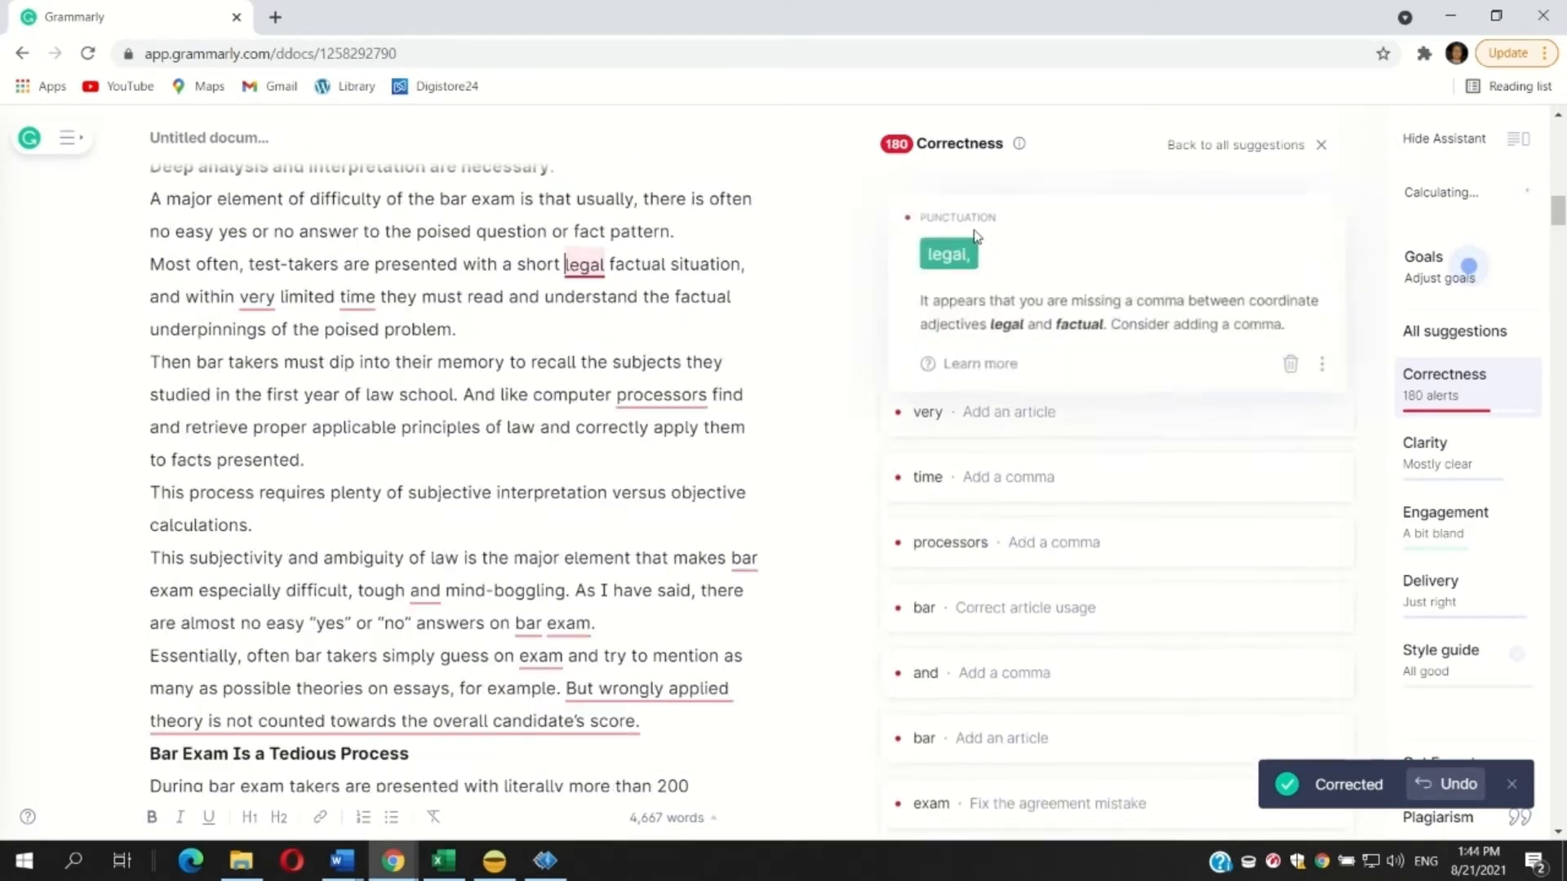
pyautogui.click(947, 251)
pyautogui.click(947, 224)
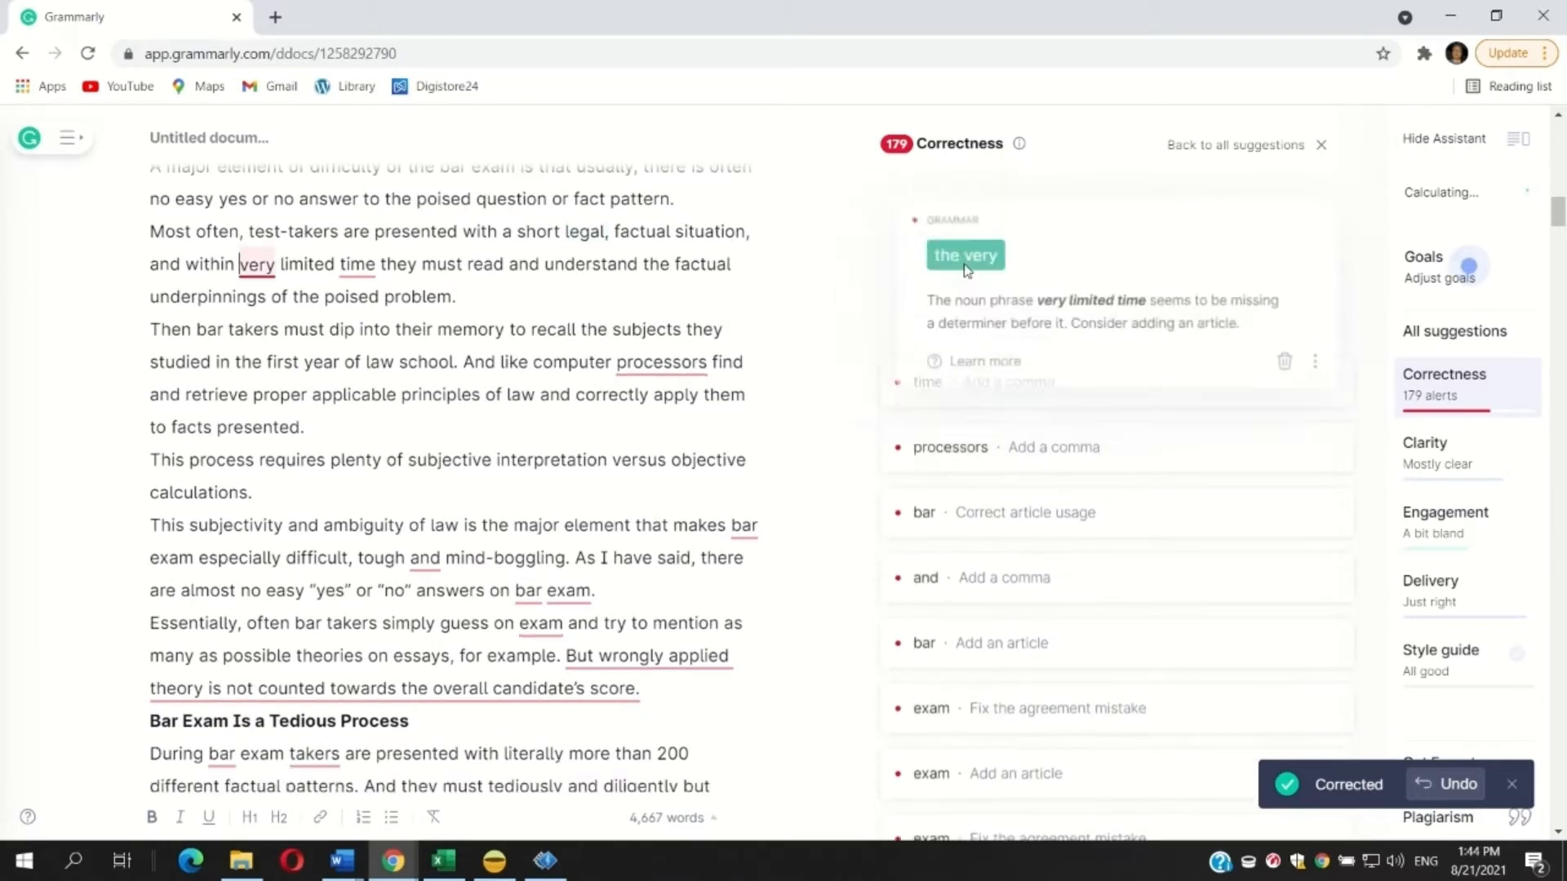
pyautogui.click(966, 254)
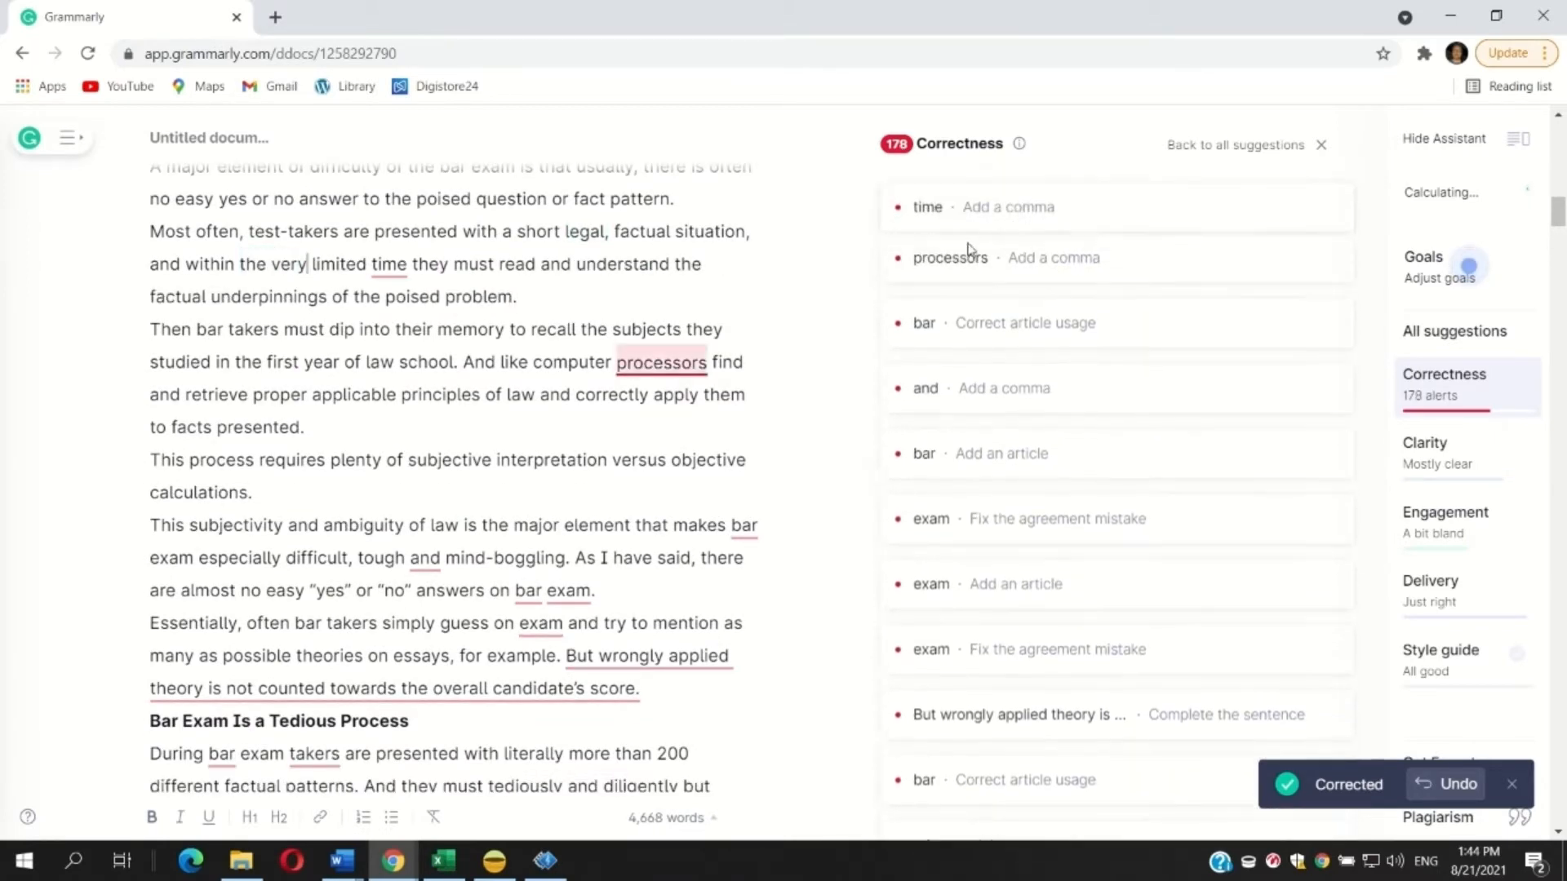
pyautogui.click(962, 222)
pyautogui.click(946, 253)
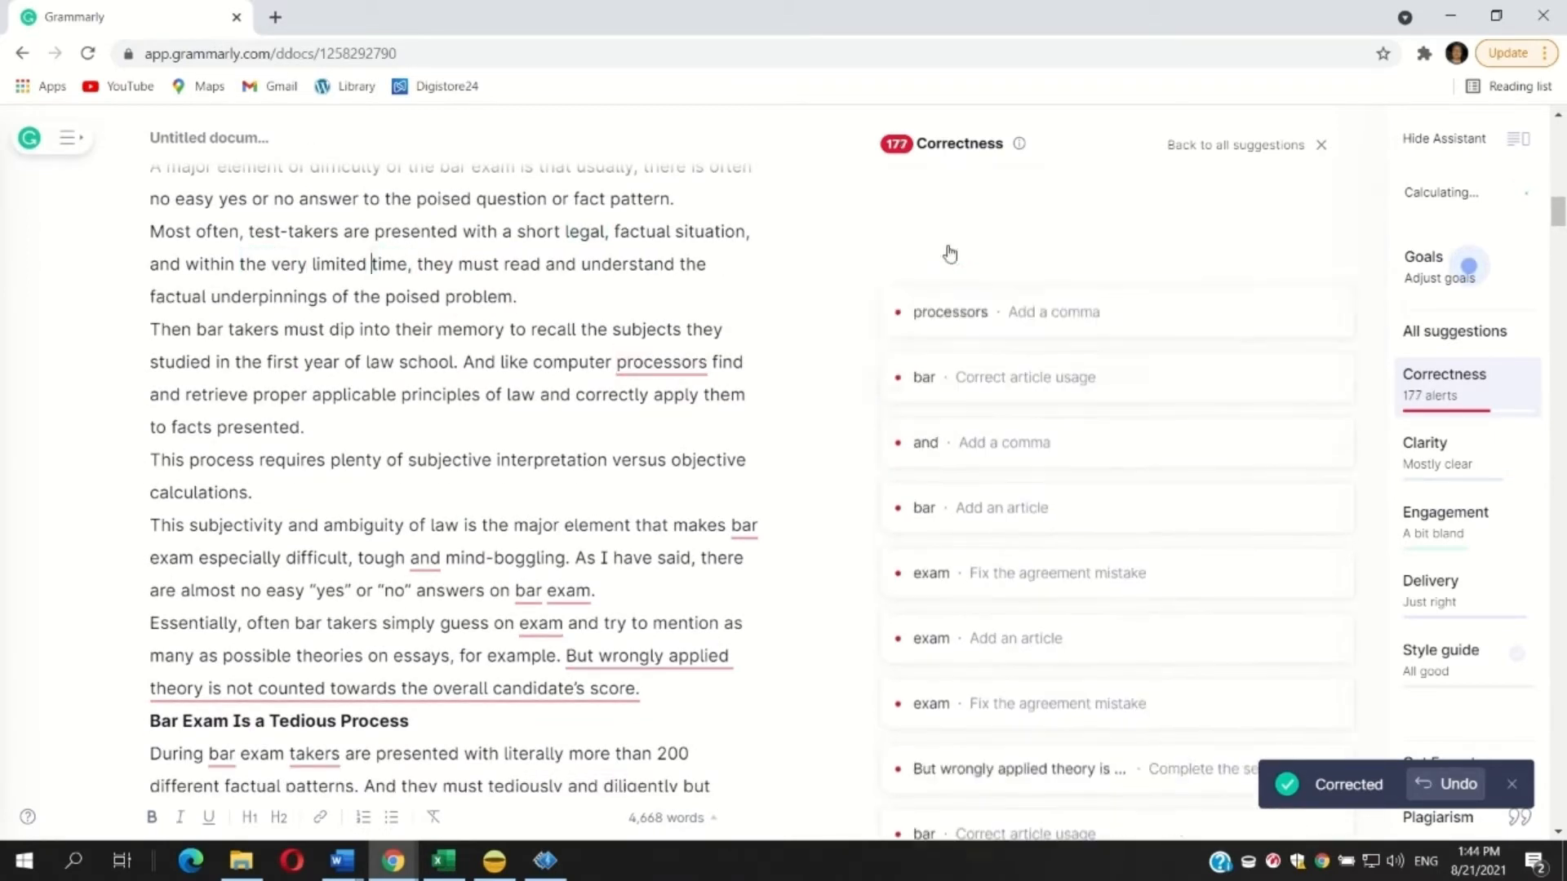
# Step: Accept "processors," in the "Then bar takers" paragraph, plus "the bar", ", and" and the second "the bar" in the "This subjectivity" paragraph
pyautogui.click(944, 214)
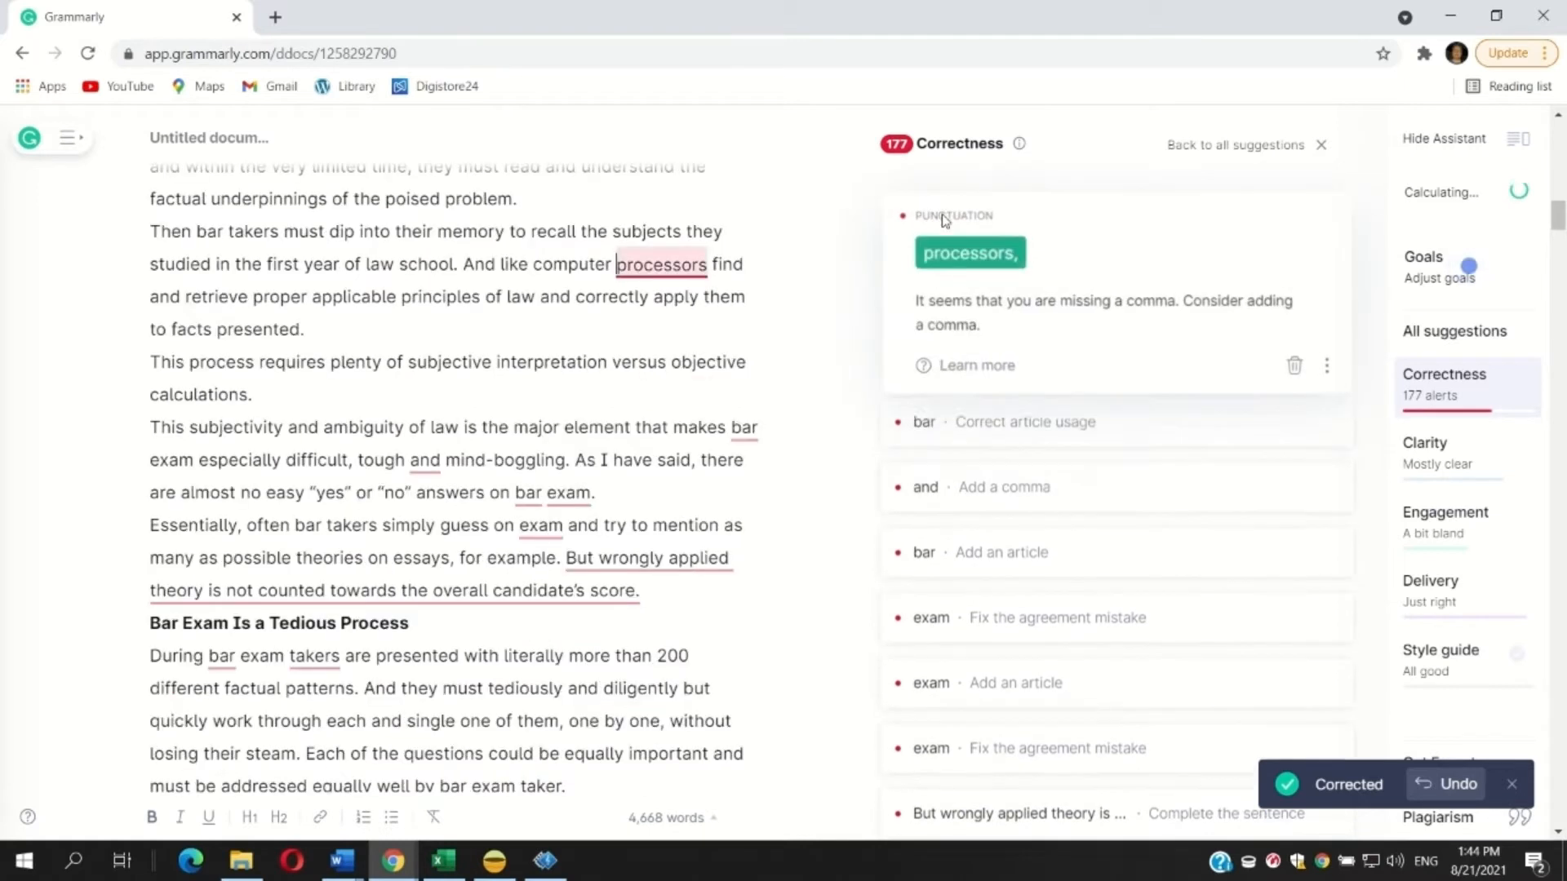
pyautogui.click(969, 255)
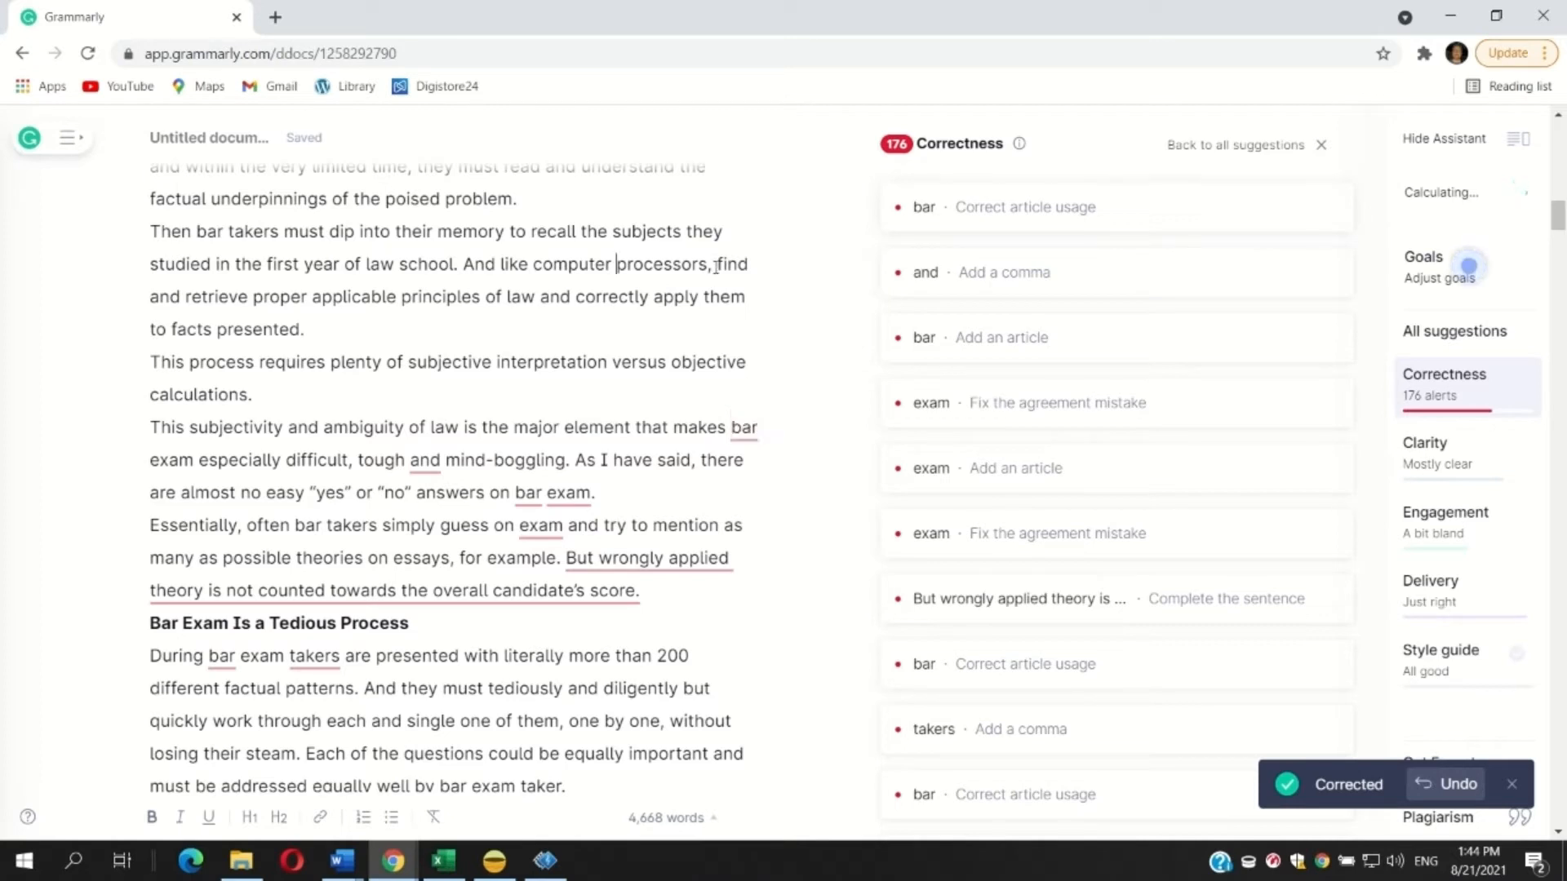
pyautogui.click(941, 207)
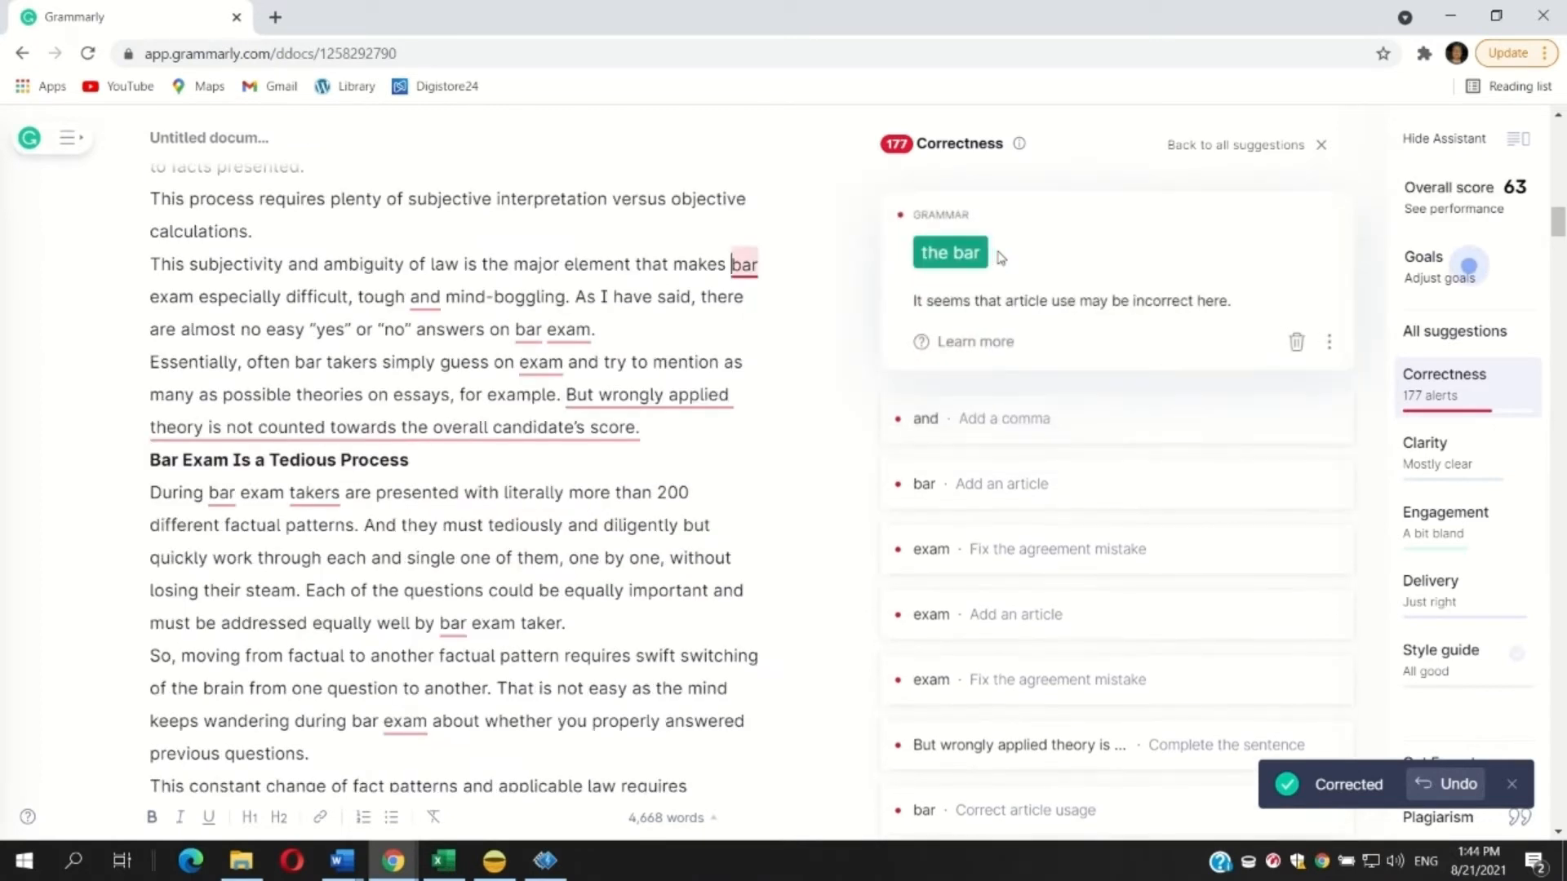
pyautogui.click(955, 253)
pyautogui.click(967, 214)
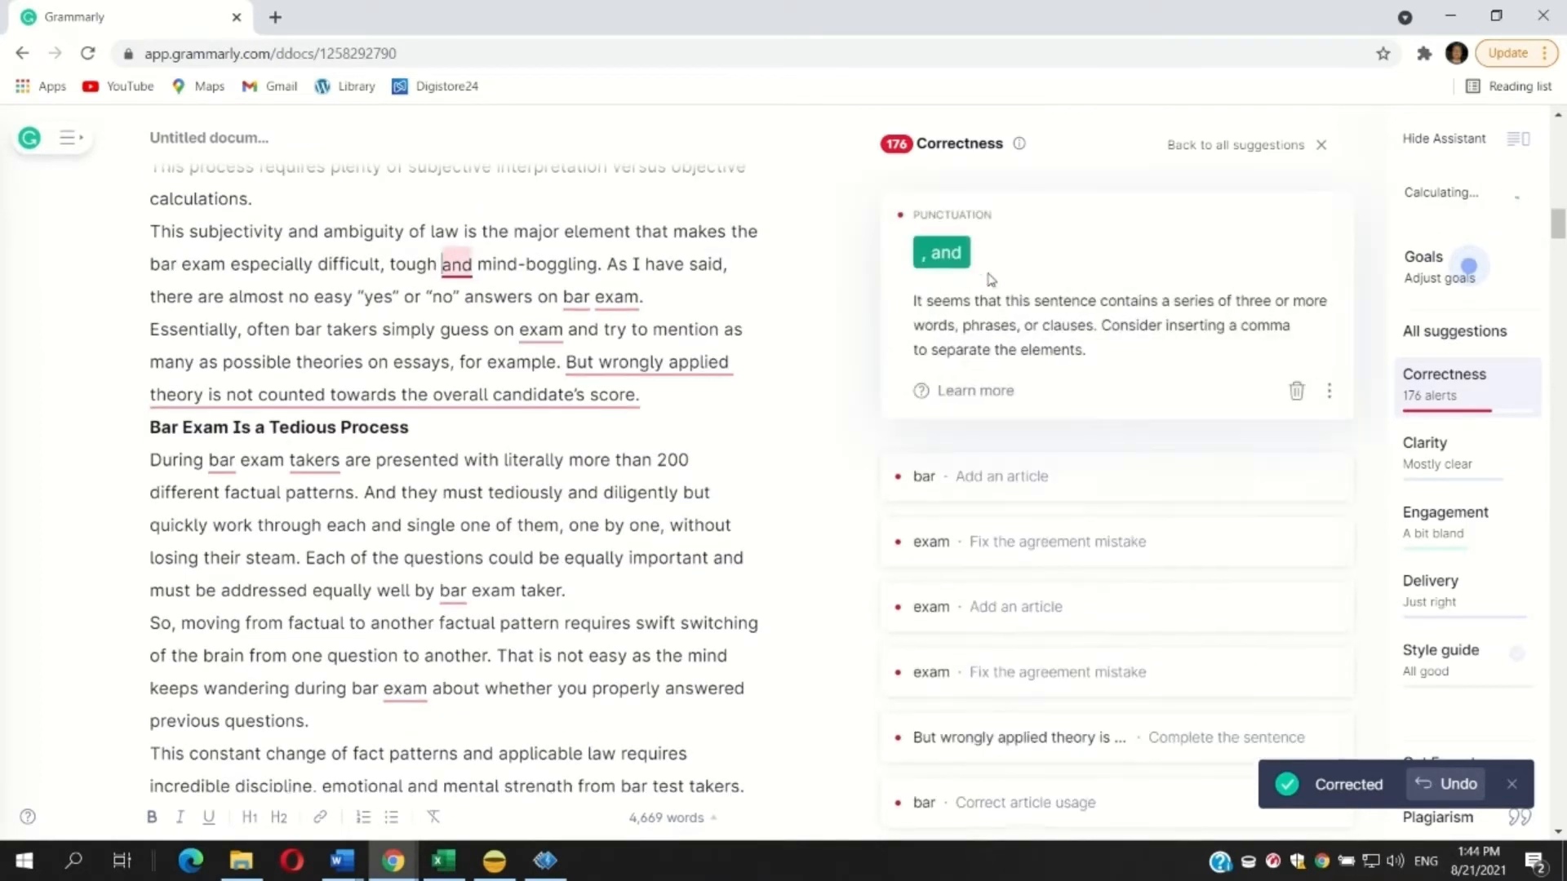
pyautogui.click(955, 268)
pyautogui.click(947, 209)
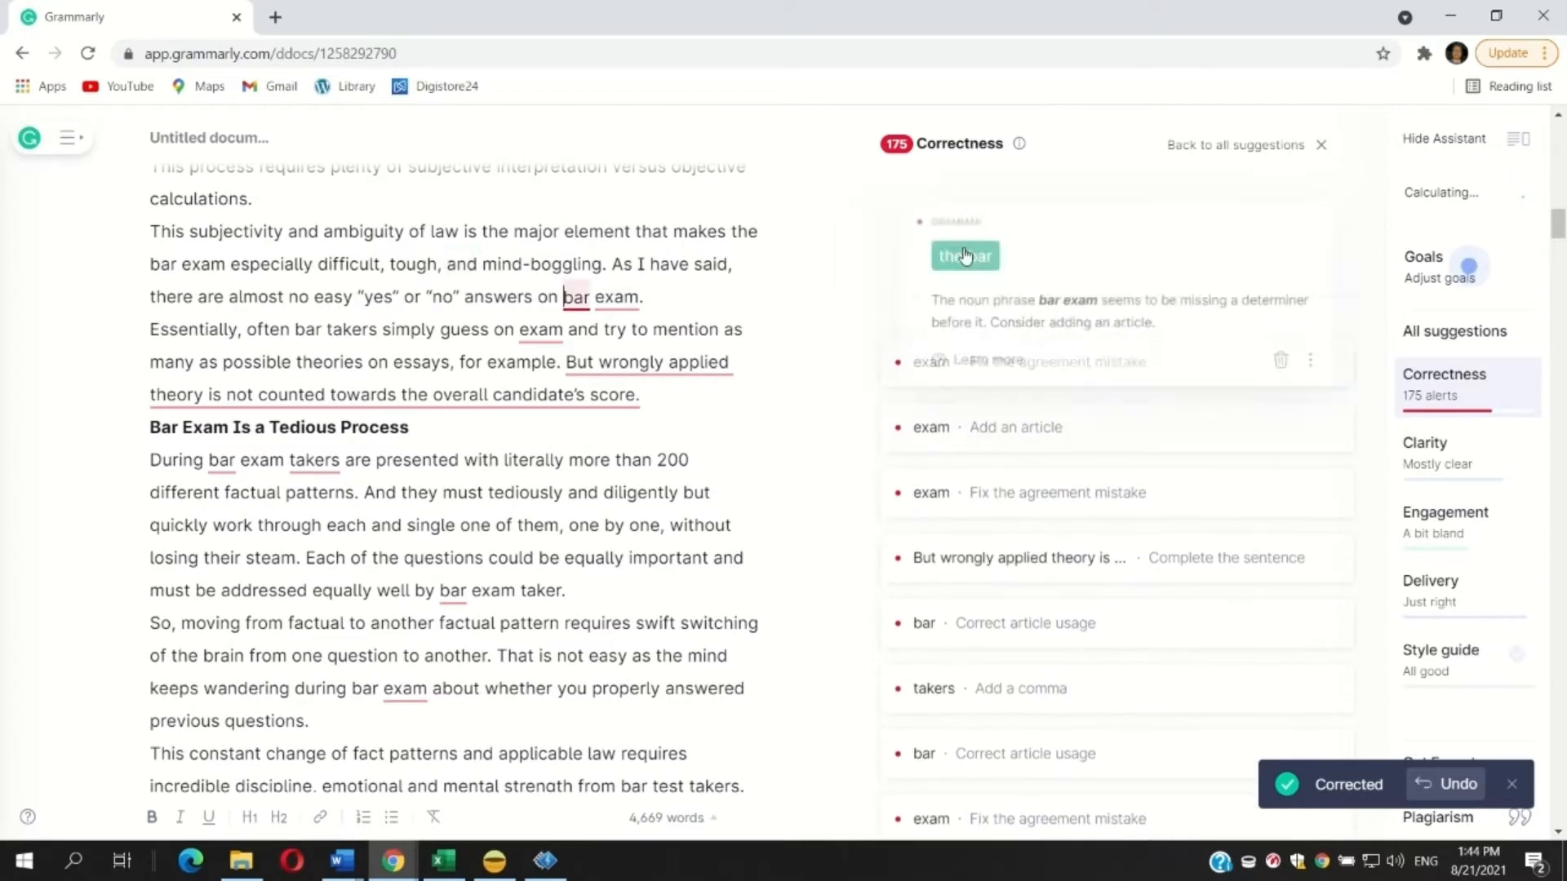
pyautogui.click(968, 254)
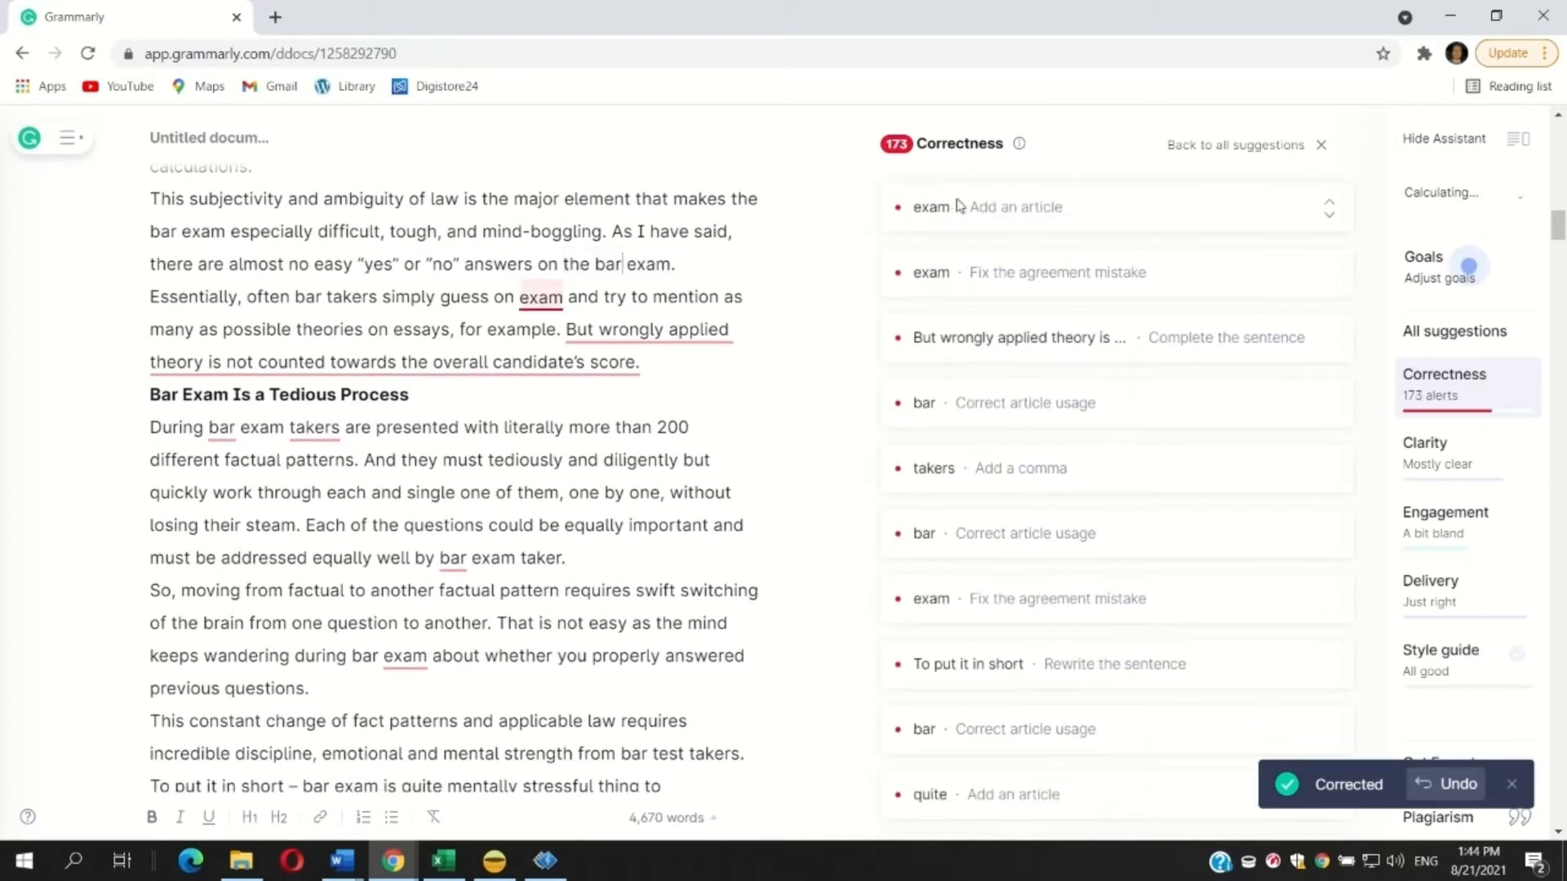
# Step: Accept "the exam" in the "Essentially" paragraph and reword its flagged sentence fragment to begin "The wrongly applied theory"
pyautogui.click(960, 207)
pyautogui.click(957, 252)
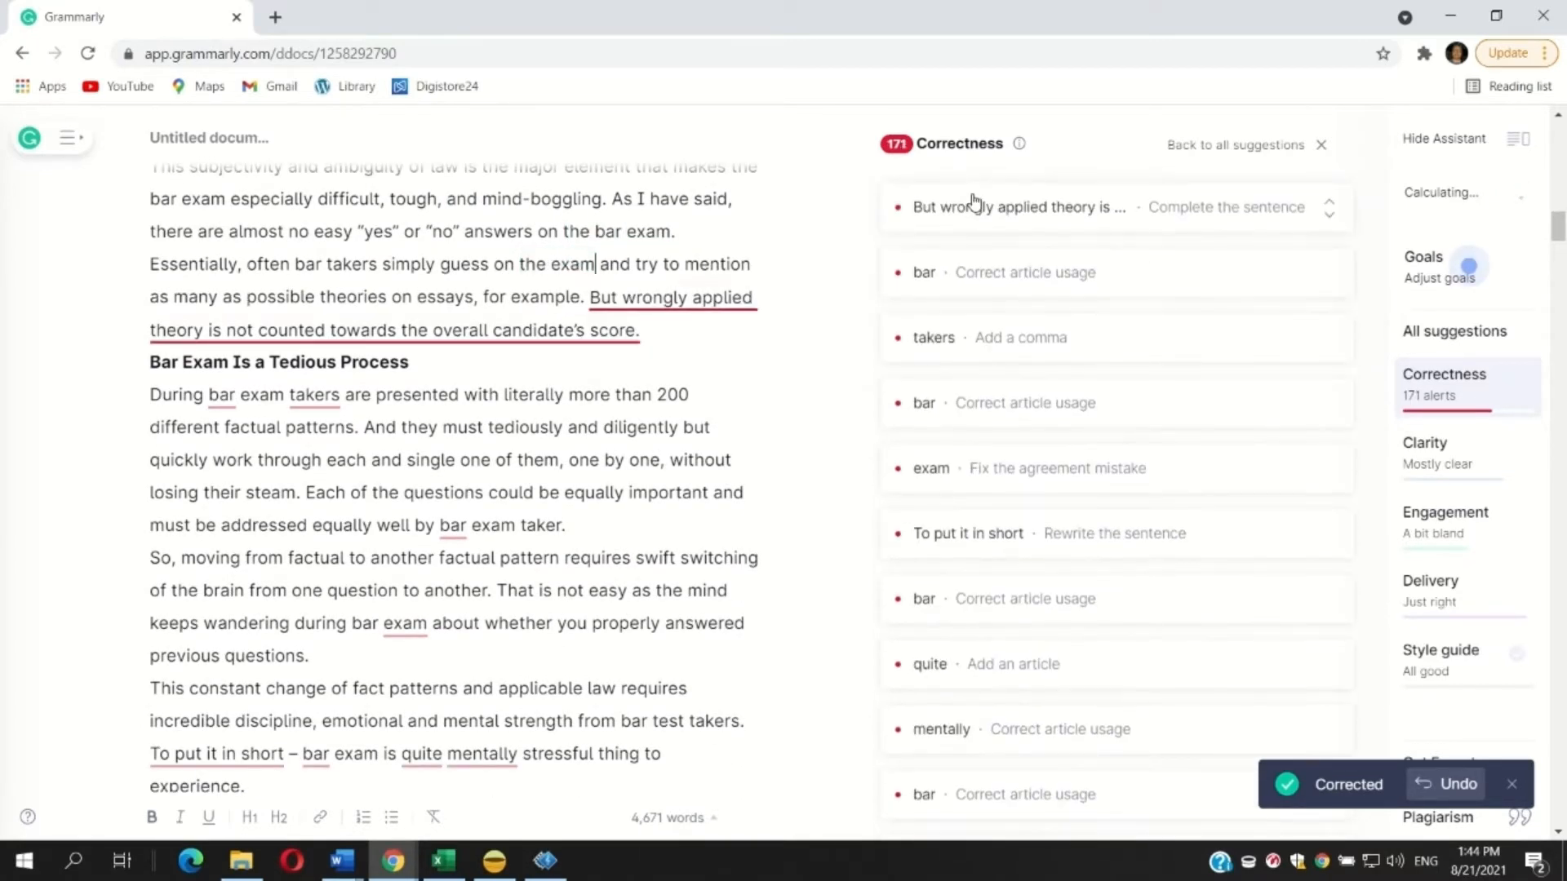
pyautogui.click(973, 204)
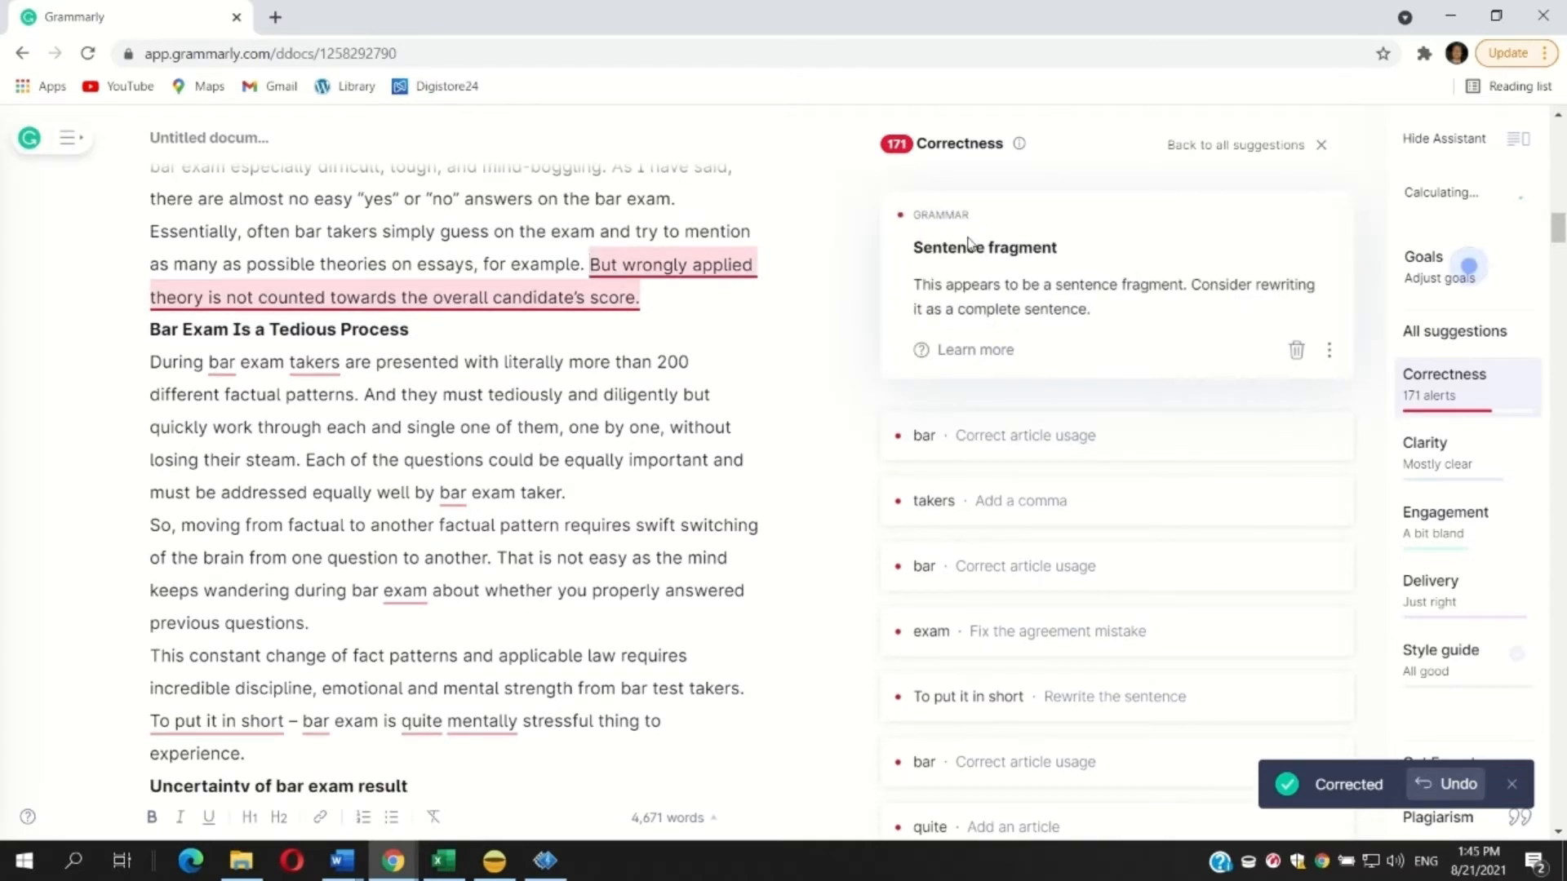
pyautogui.click(636, 266)
pyautogui.press('BackSpace')
pyautogui.press('BackSpace')
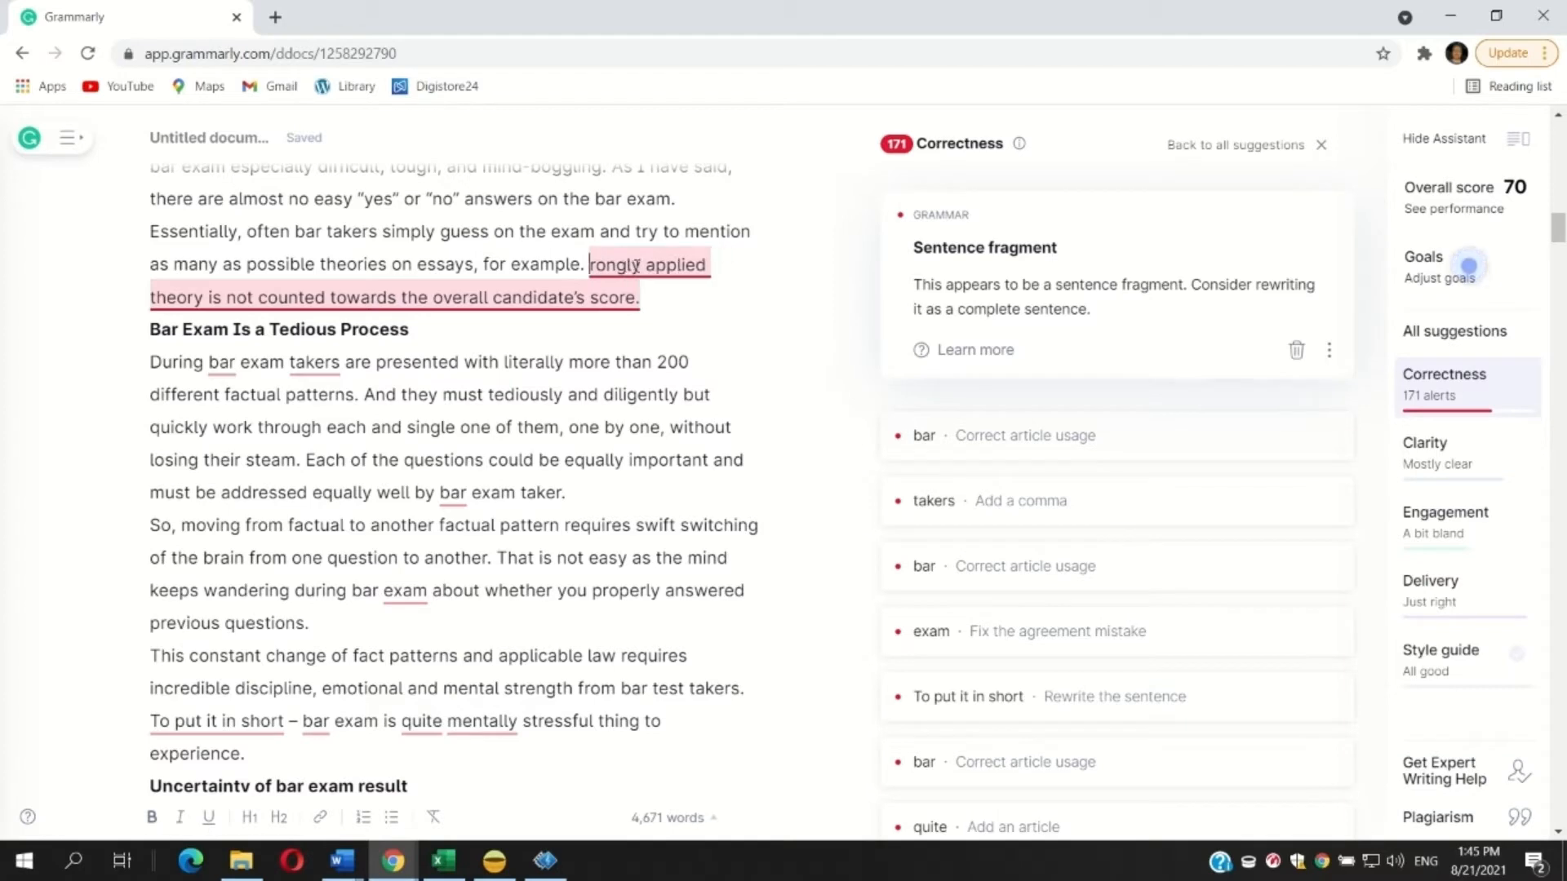
pyautogui.write('The w')
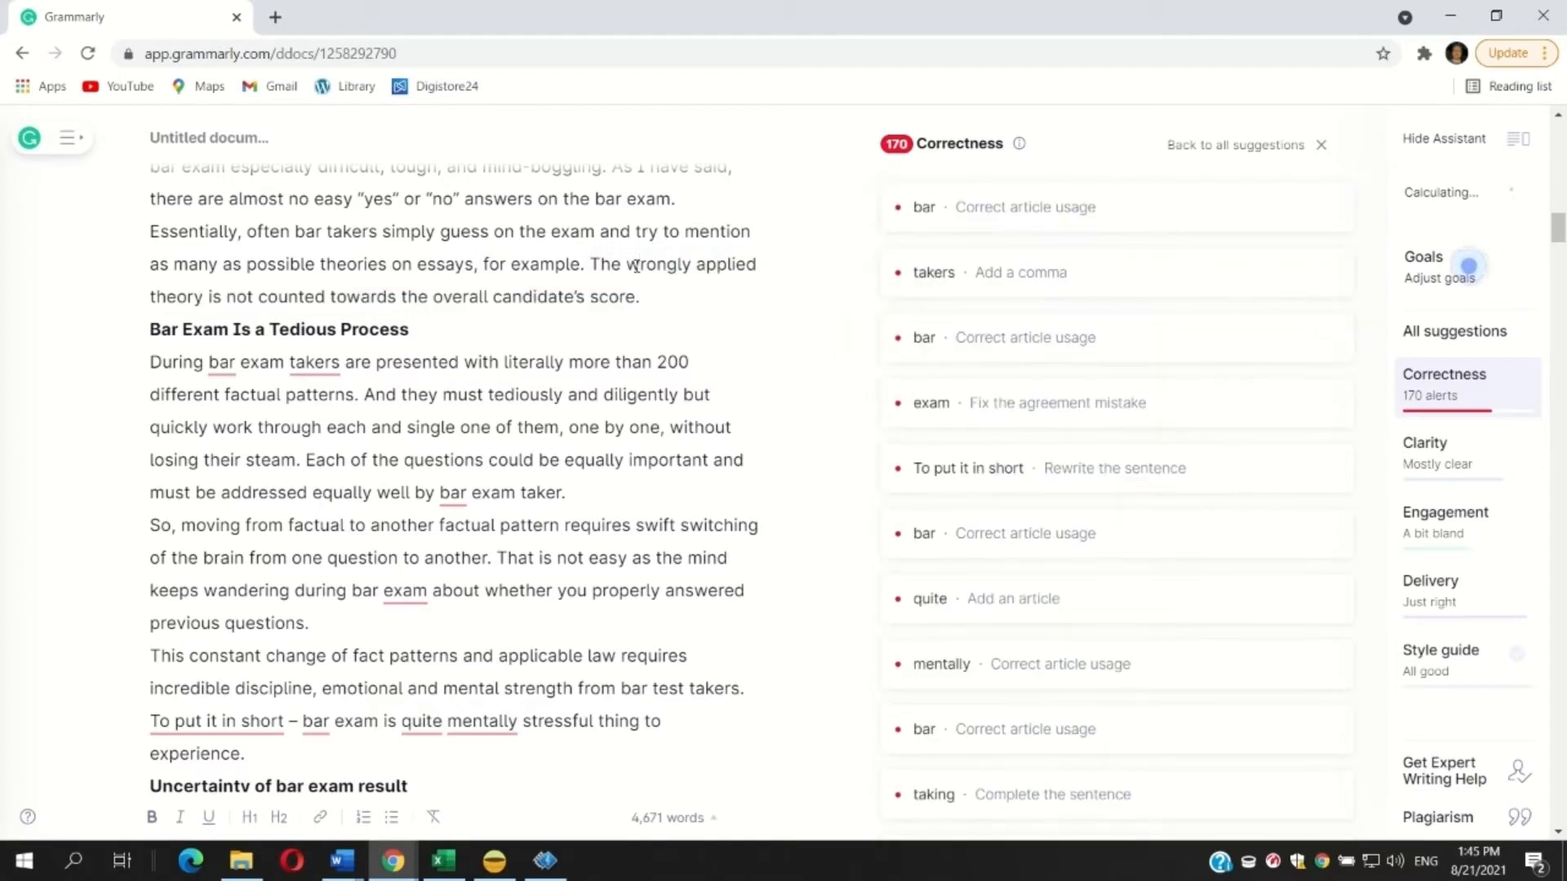
# Step: Accept "the bar", ", takers" and the second "the bar" in the first paragraph under "Bar Exam Is a Tedious Process"
pyautogui.click(935, 214)
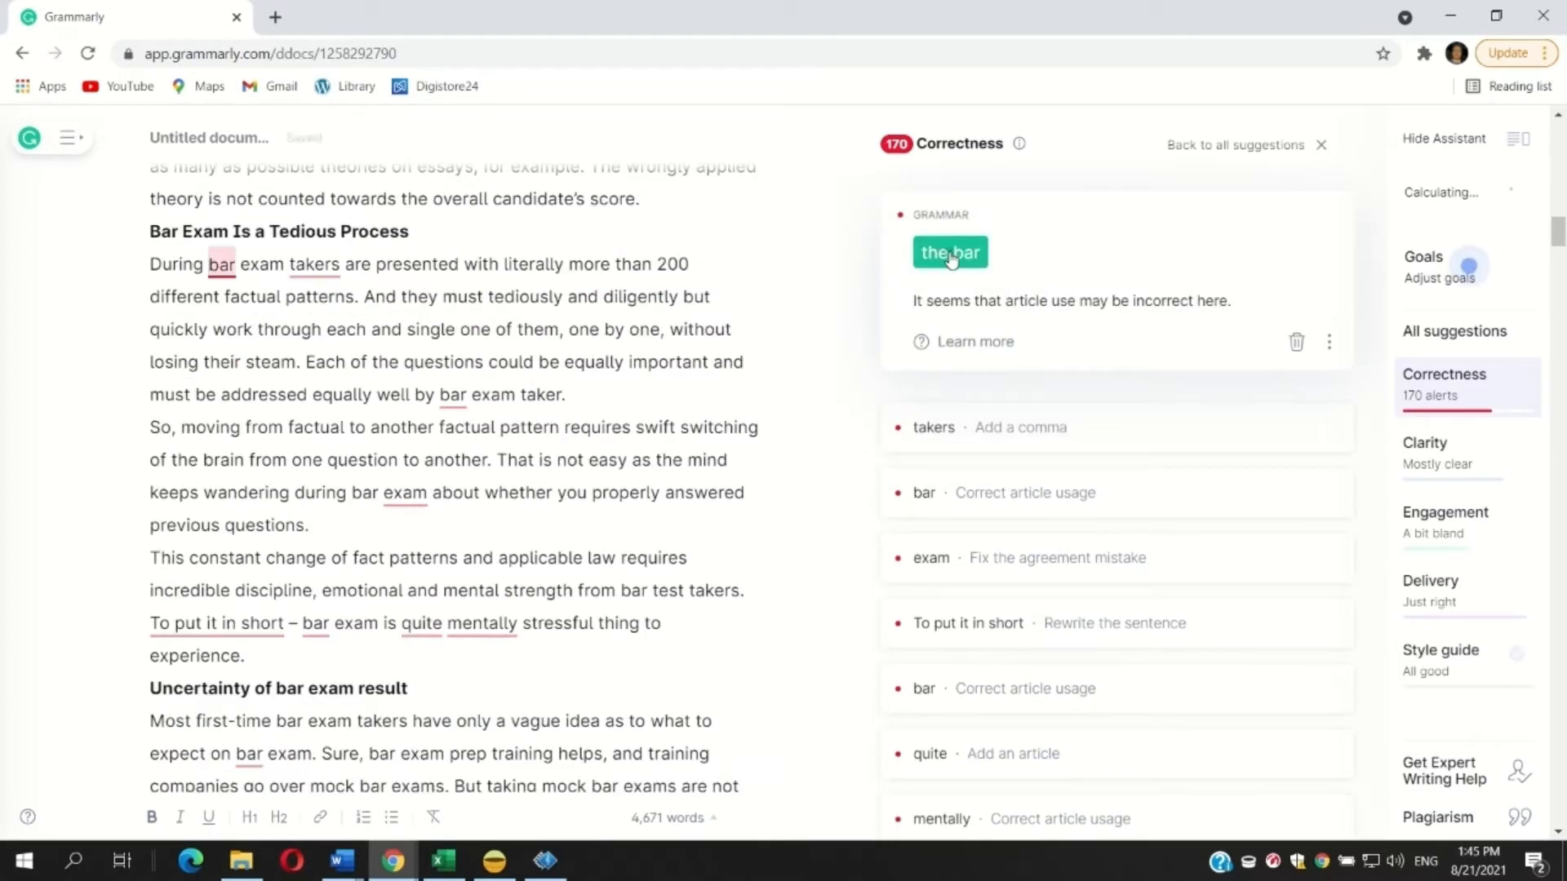
pyautogui.click(951, 253)
pyautogui.click(957, 214)
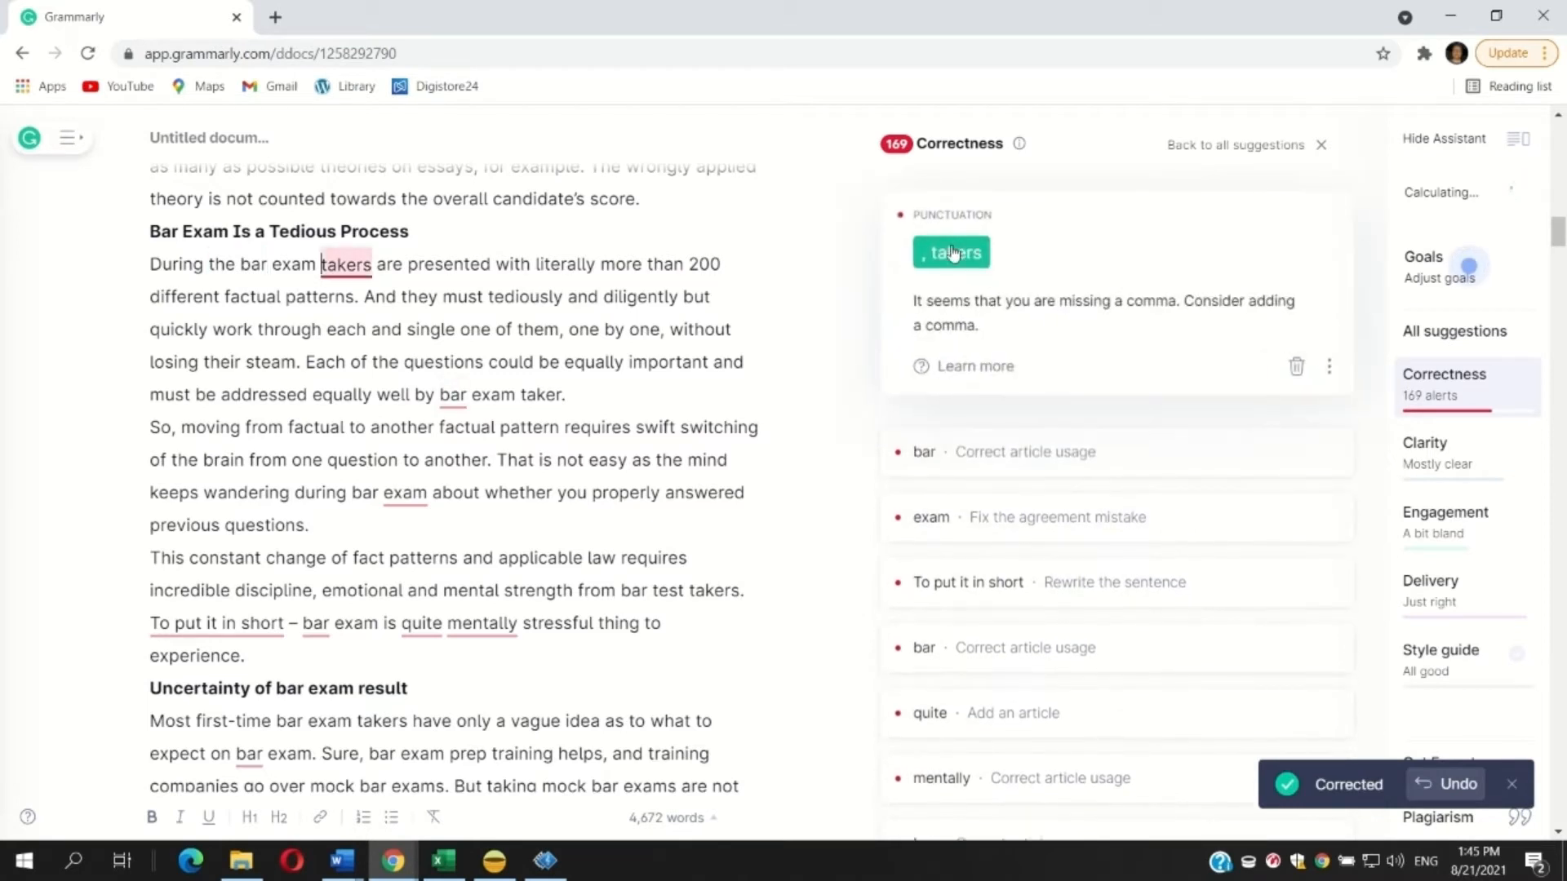
pyautogui.click(952, 252)
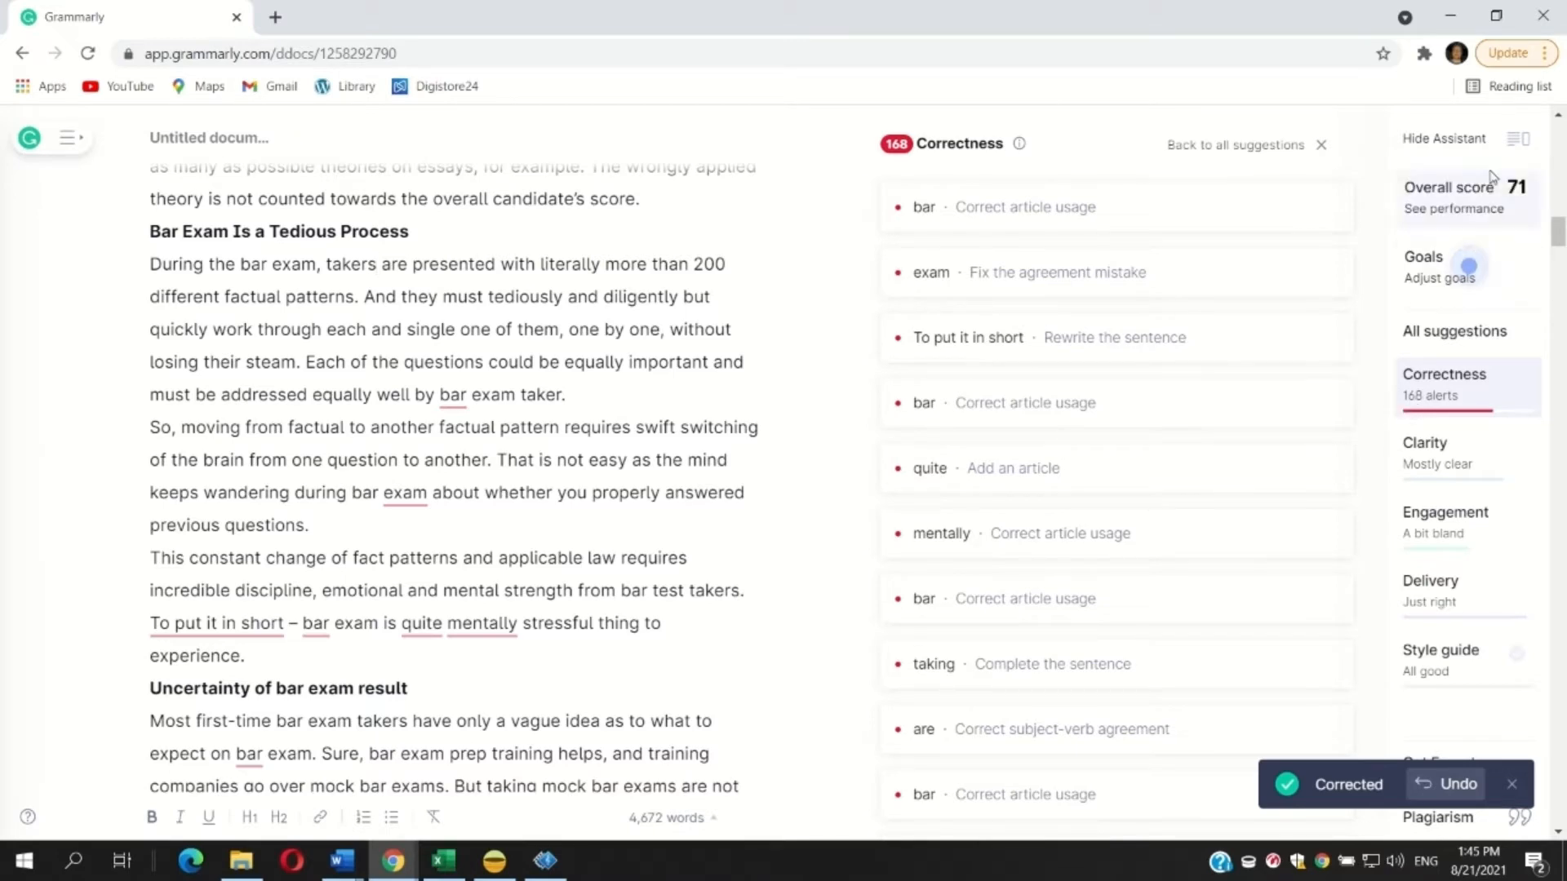
pyautogui.click(946, 253)
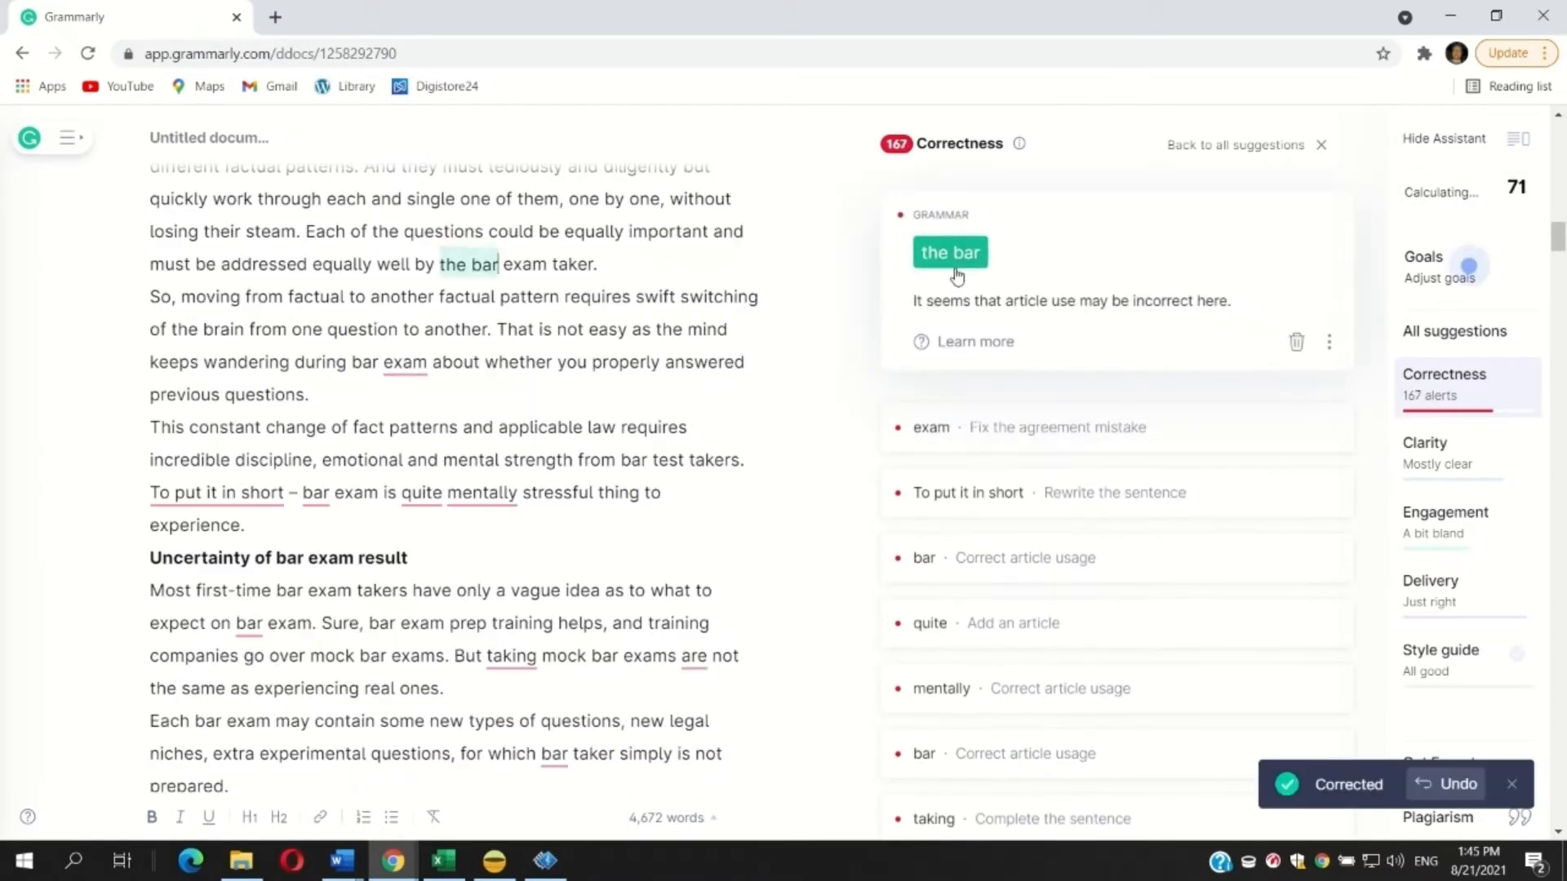
# Step: Accept "exams" in the "So, moving from factual" paragraph and dismiss the dangling modifier alert on "To put it in short"
pyautogui.click(966, 214)
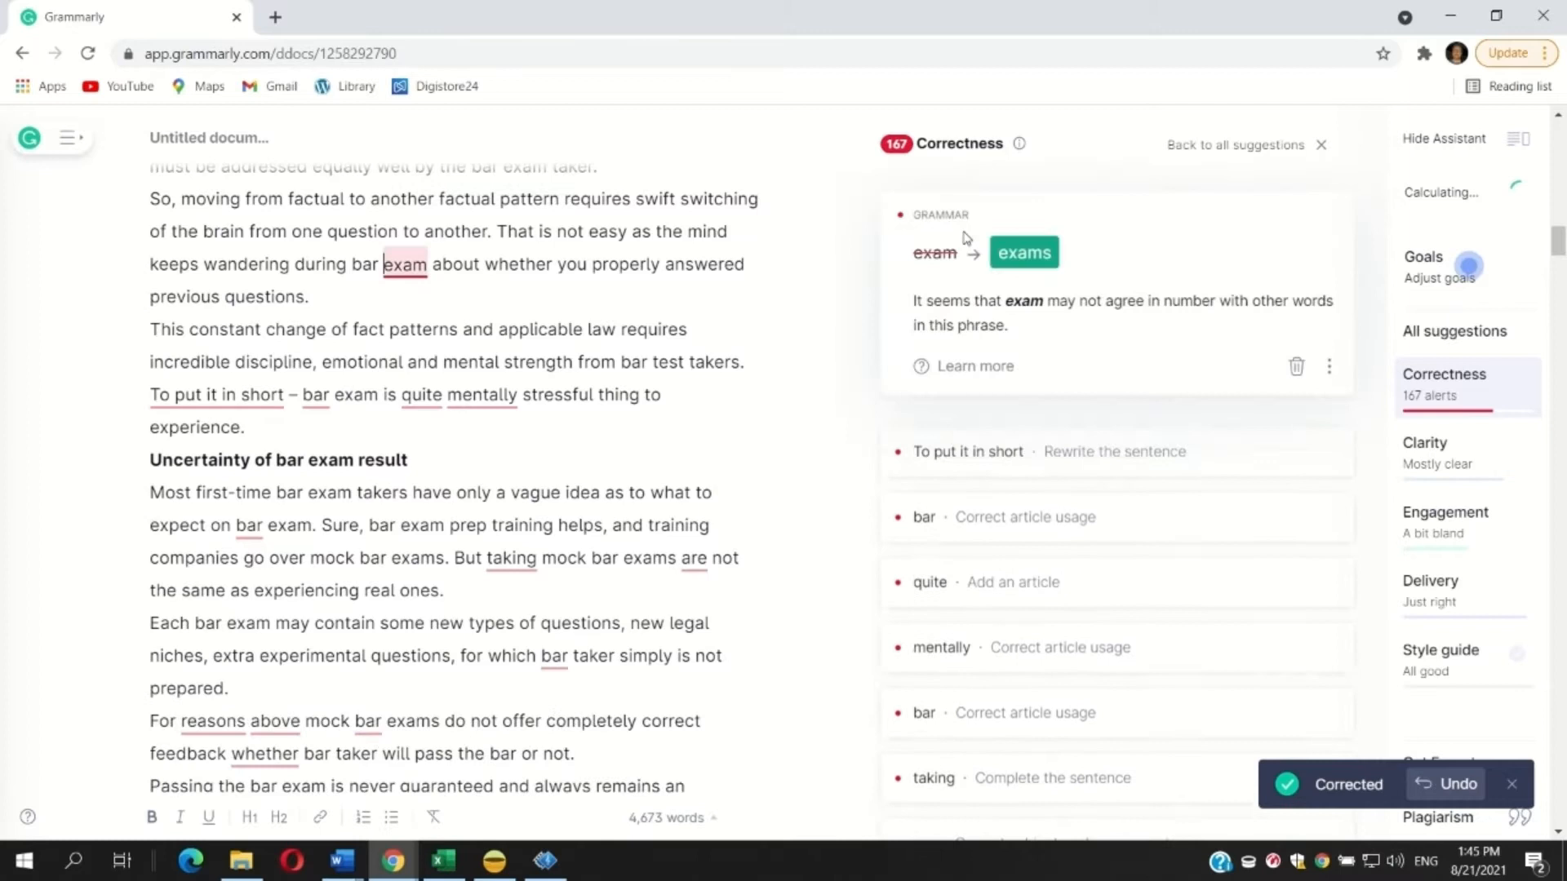
pyautogui.click(1020, 255)
pyautogui.click(988, 226)
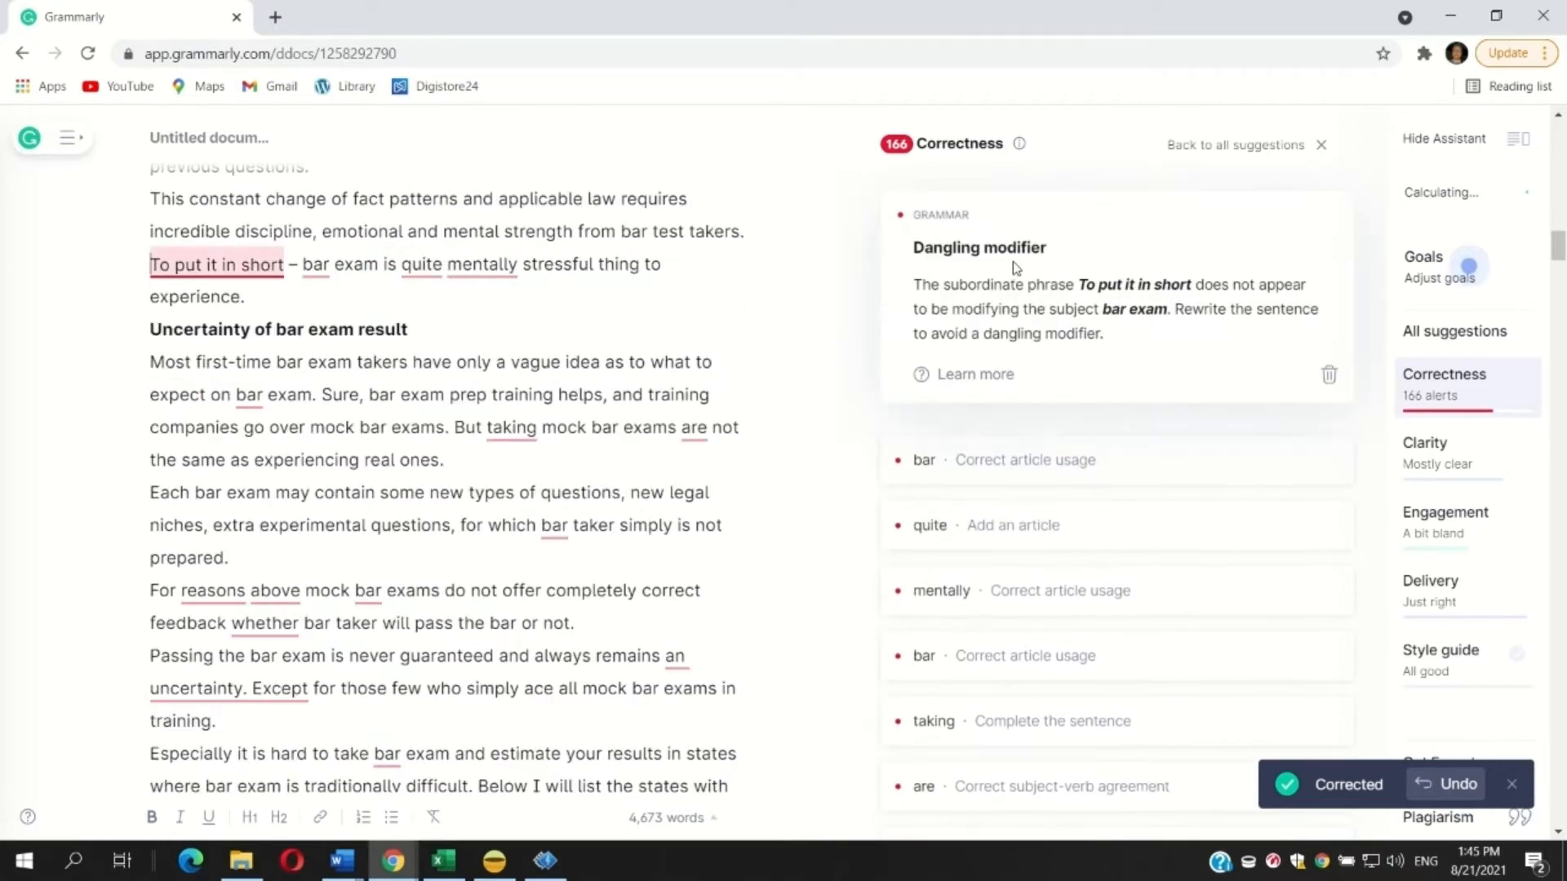
pyautogui.click(1329, 375)
# Step: Accept "the bar", "a quite" and the word order fix "quite a" in the sentence beginning "To put it in short"
pyautogui.click(984, 216)
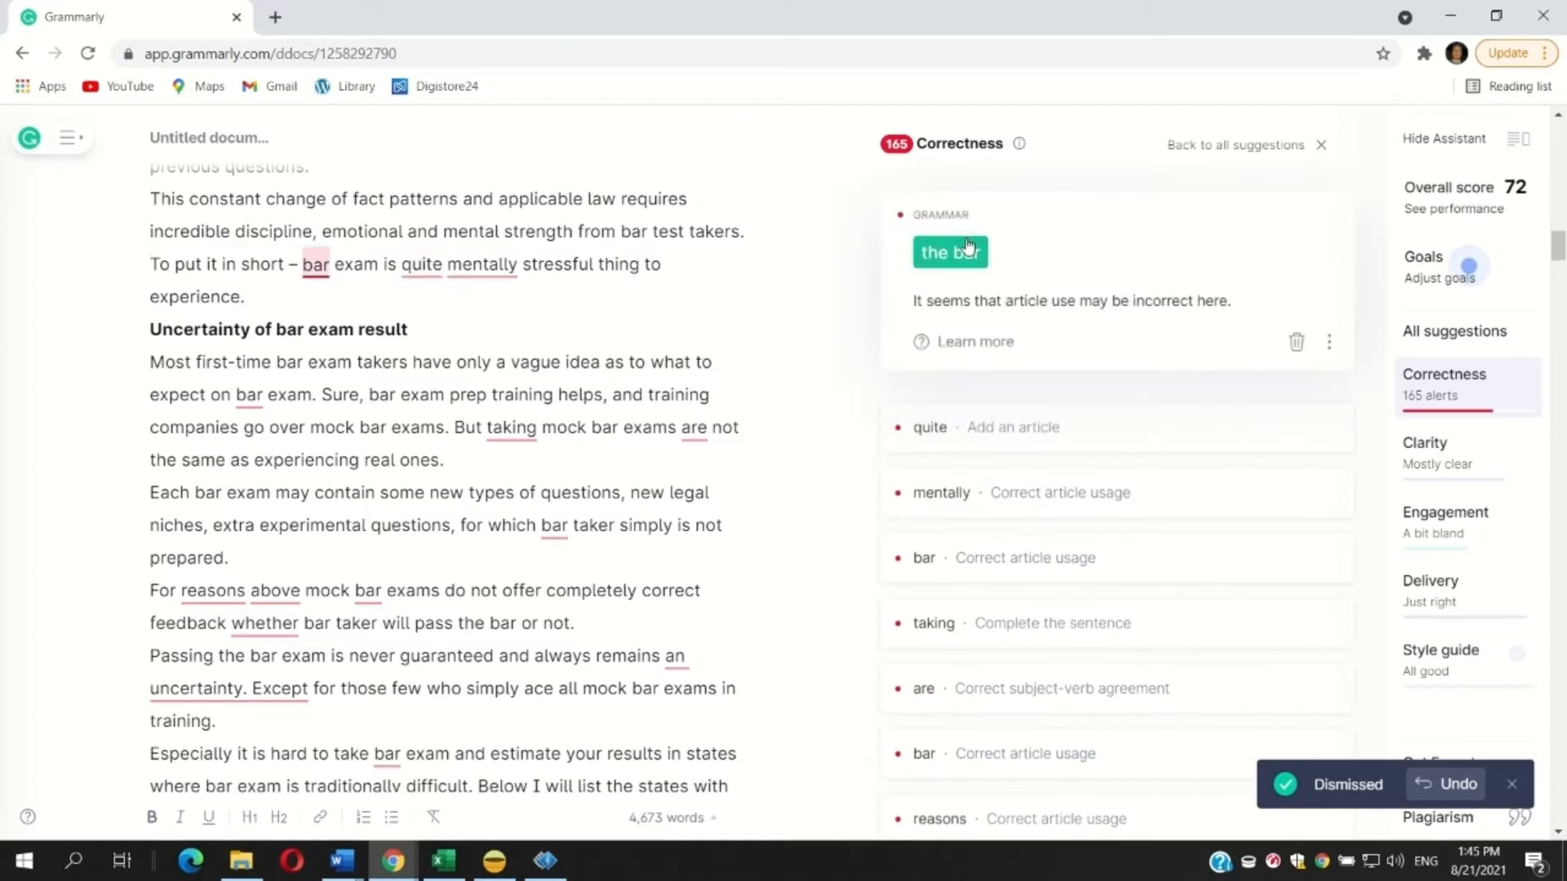
pyautogui.click(967, 249)
pyautogui.click(930, 213)
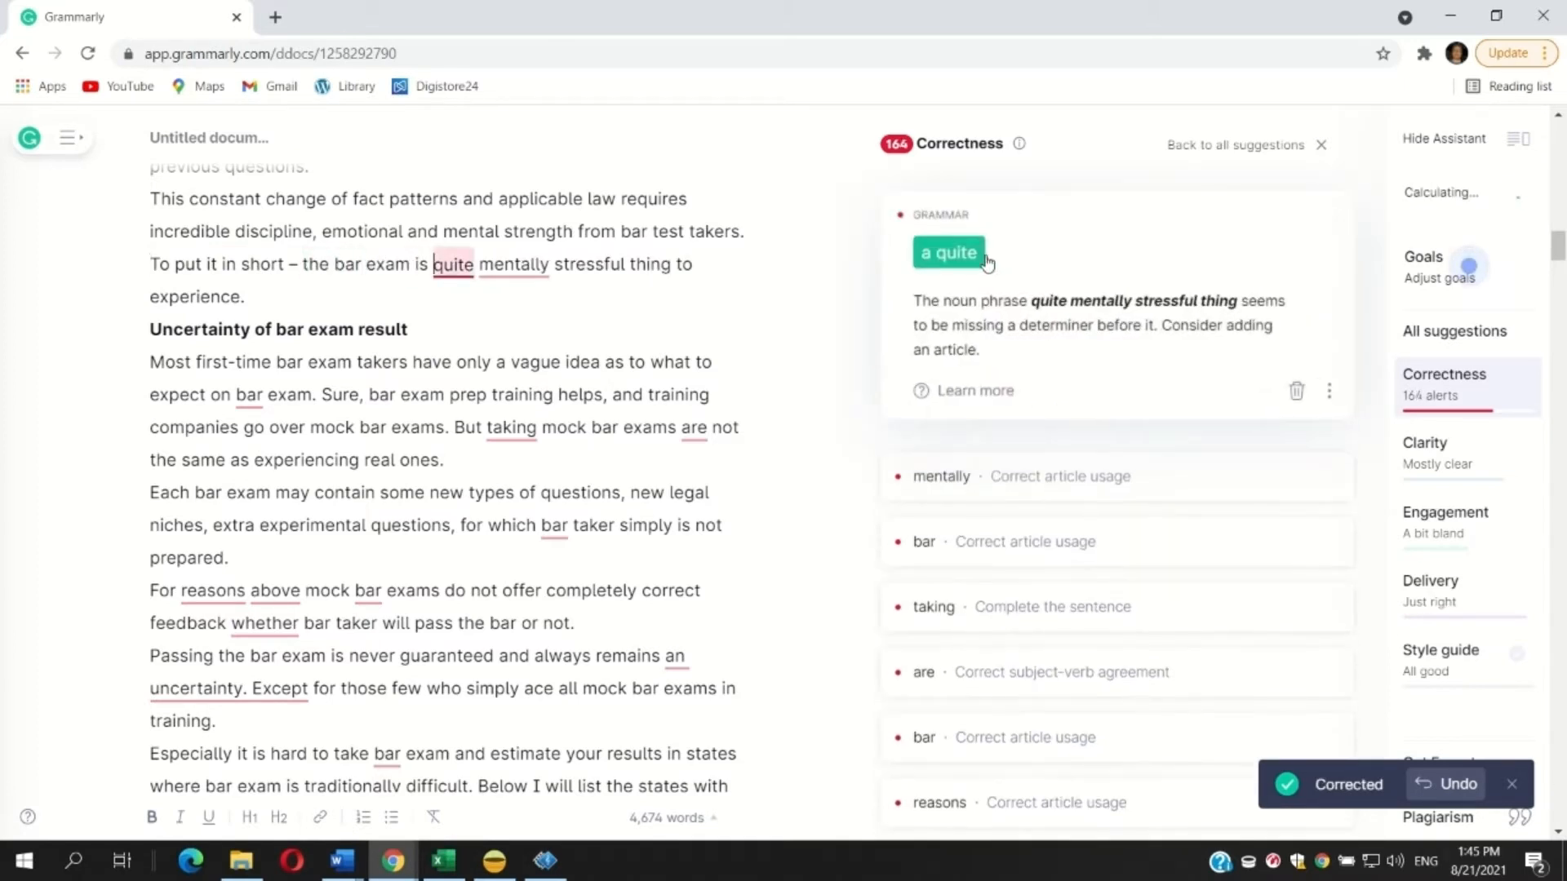
pyautogui.click(988, 262)
pyautogui.click(936, 212)
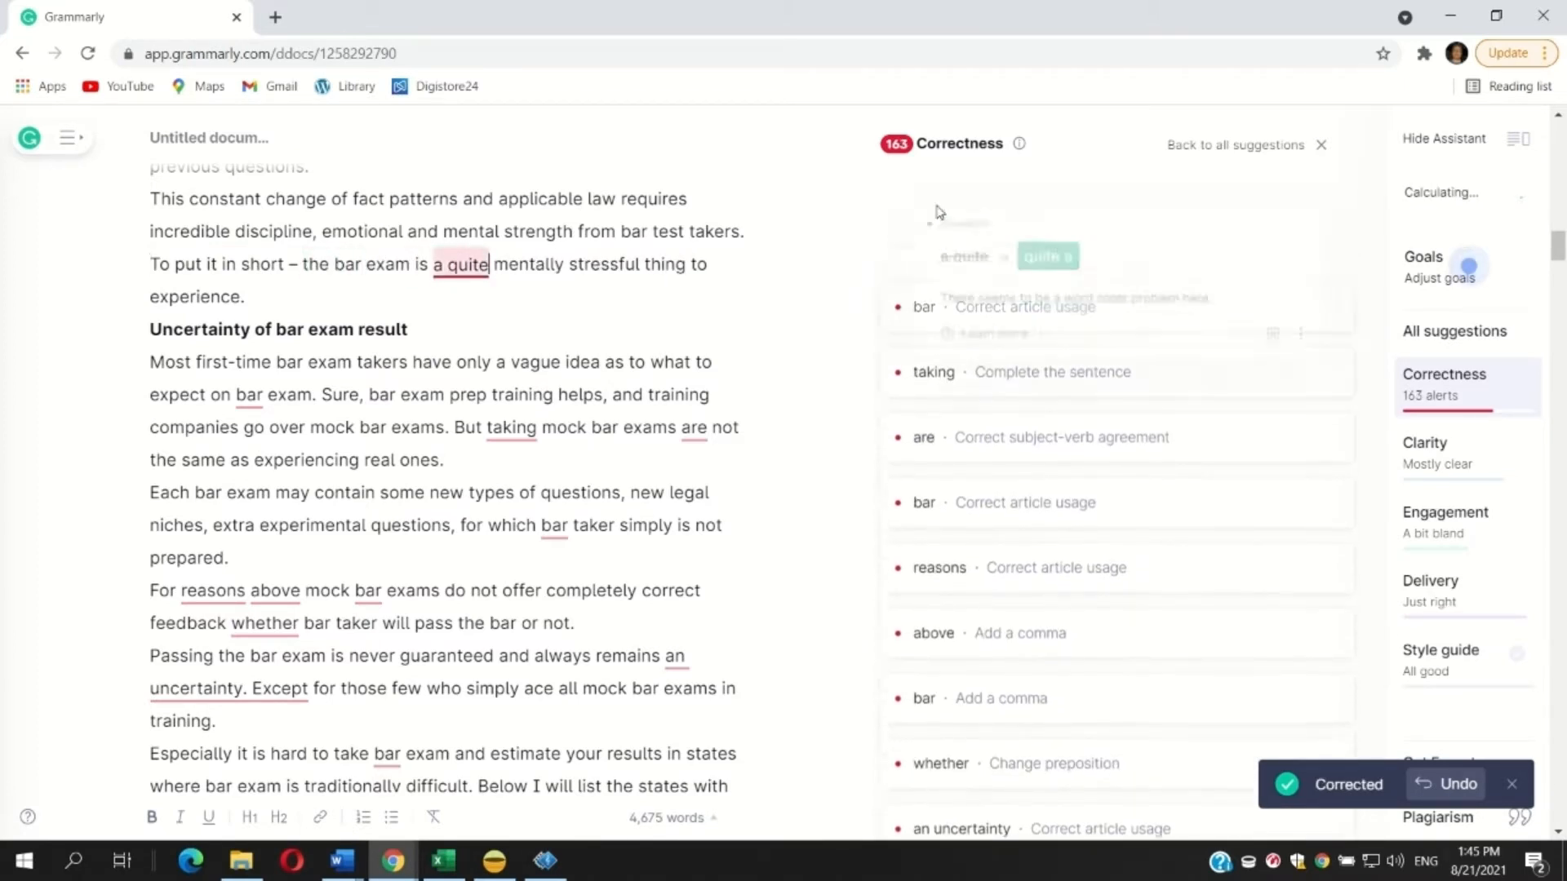
pyautogui.click(1046, 256)
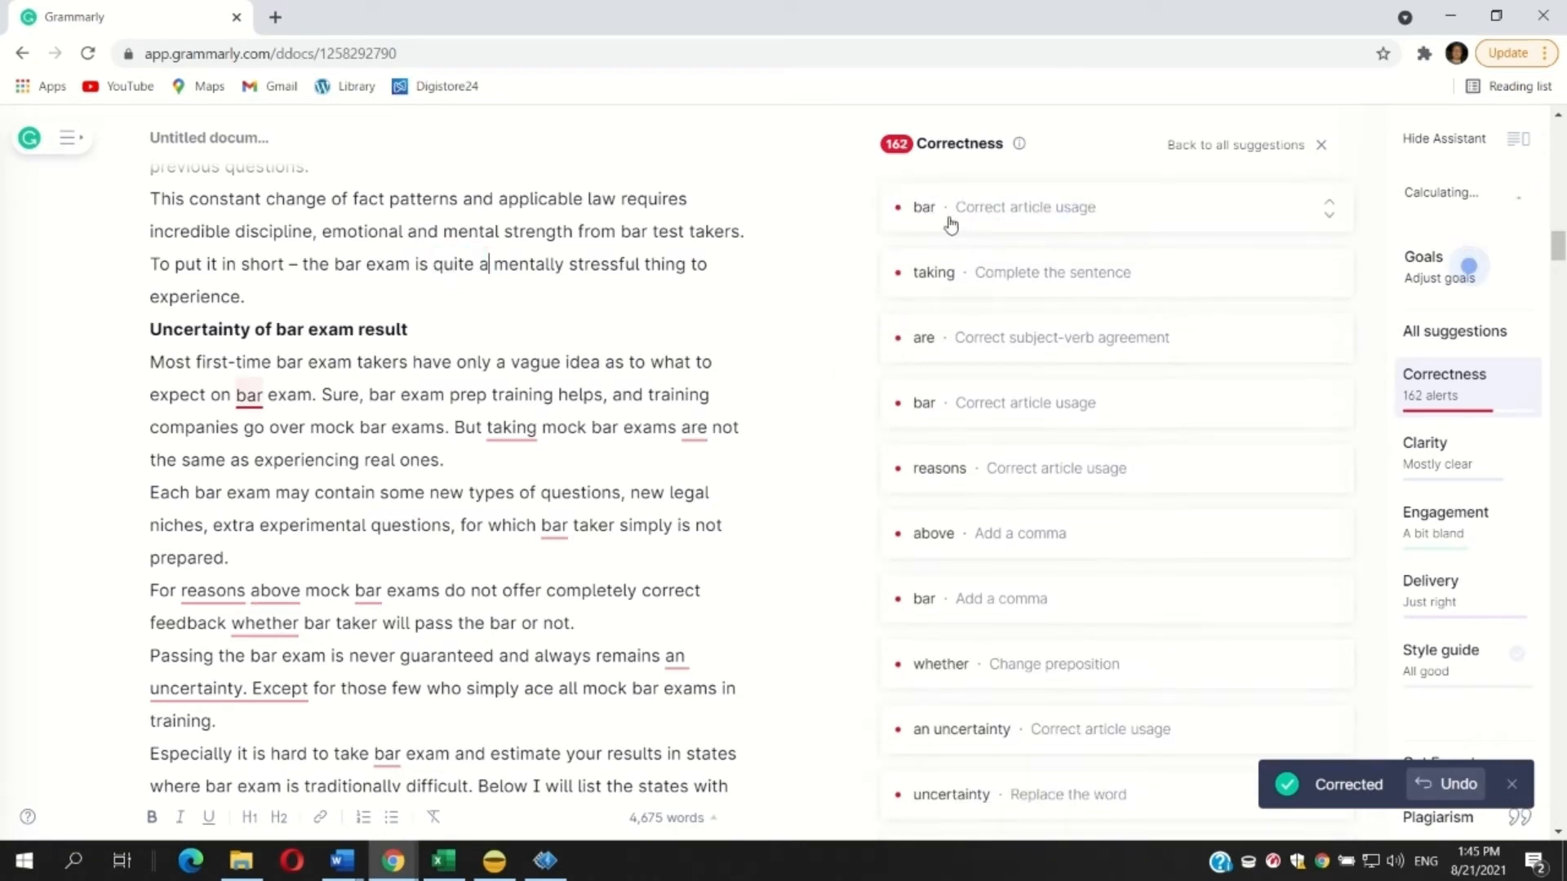
# Step: Accept "a bar" under "Uncertainty of bar exam result" and change the verb after "taking mock bar exams" to "is"
pyautogui.click(950, 225)
pyautogui.click(966, 258)
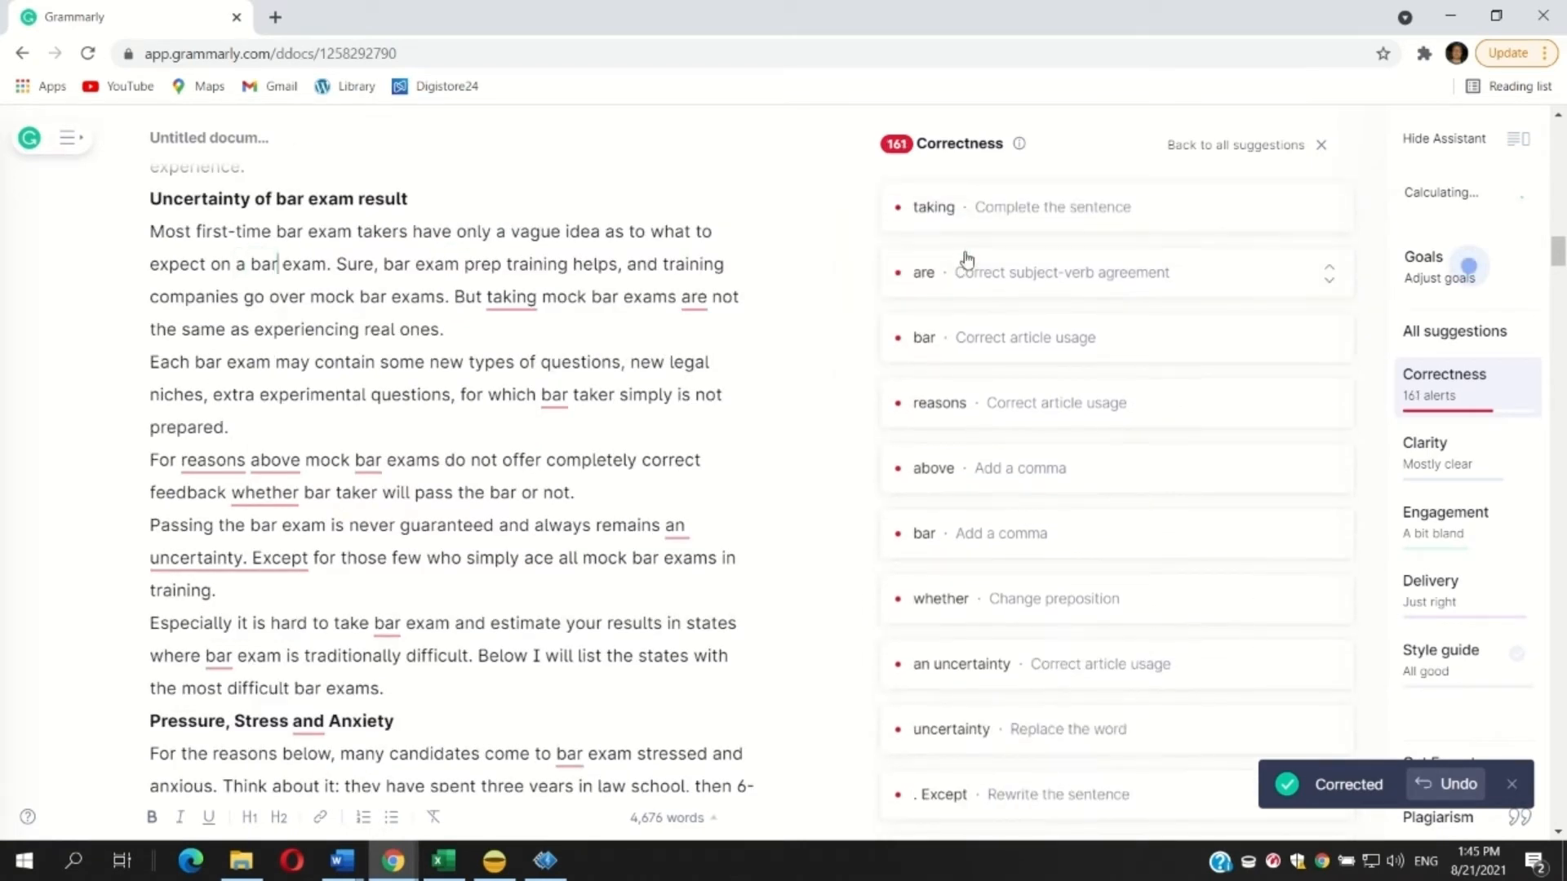
pyautogui.click(953, 225)
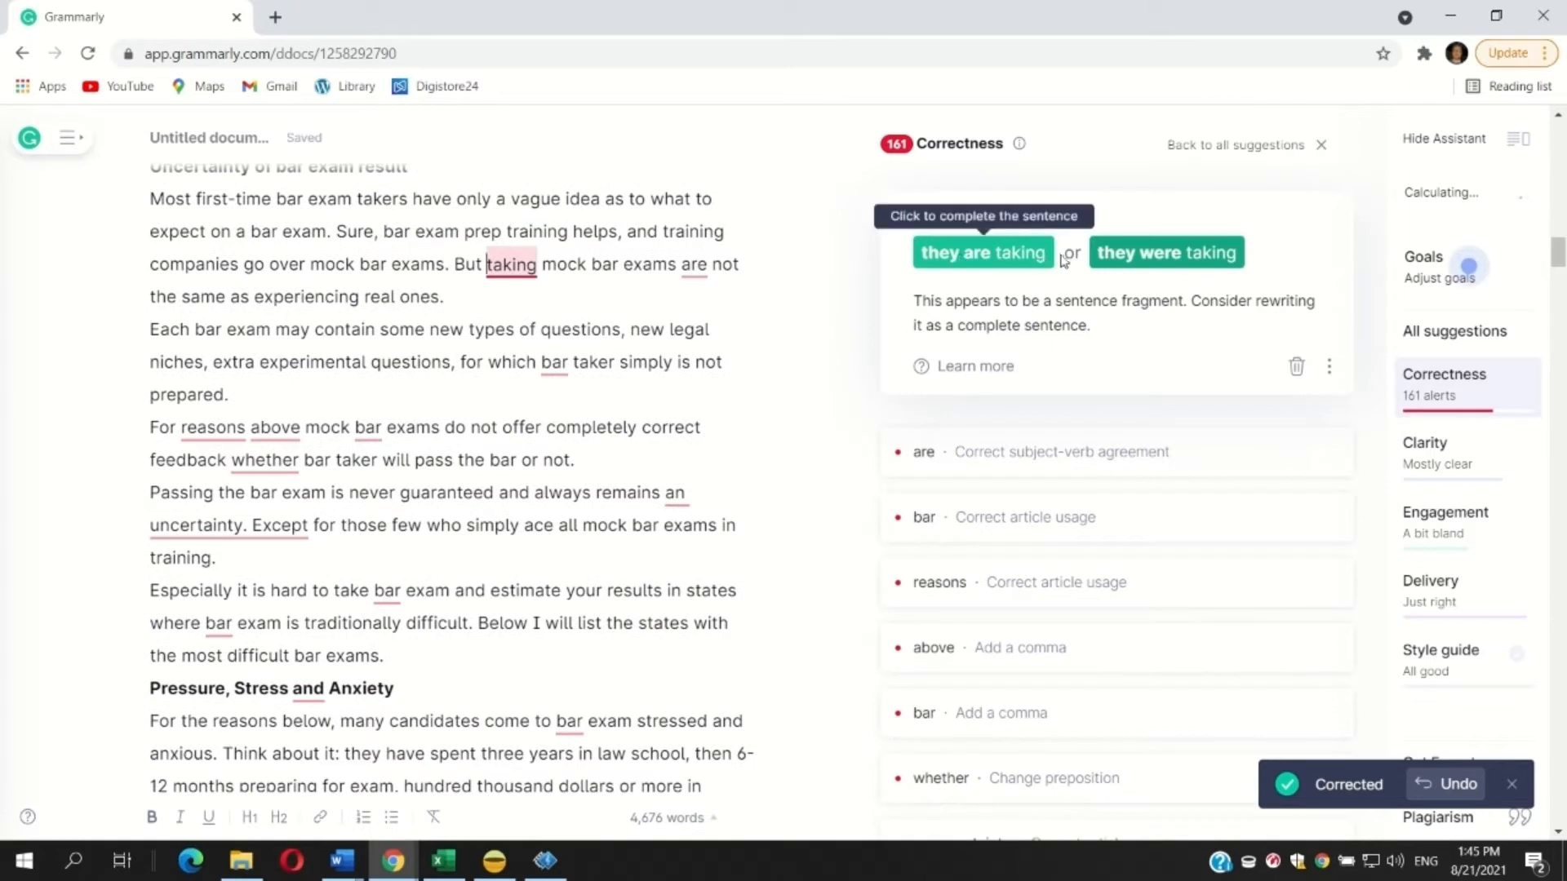
pyautogui.click(705, 264)
pyautogui.press('BackSpace')
pyautogui.press('BackSpace')
pyautogui.press('BackSpace')
pyautogui.write('is')
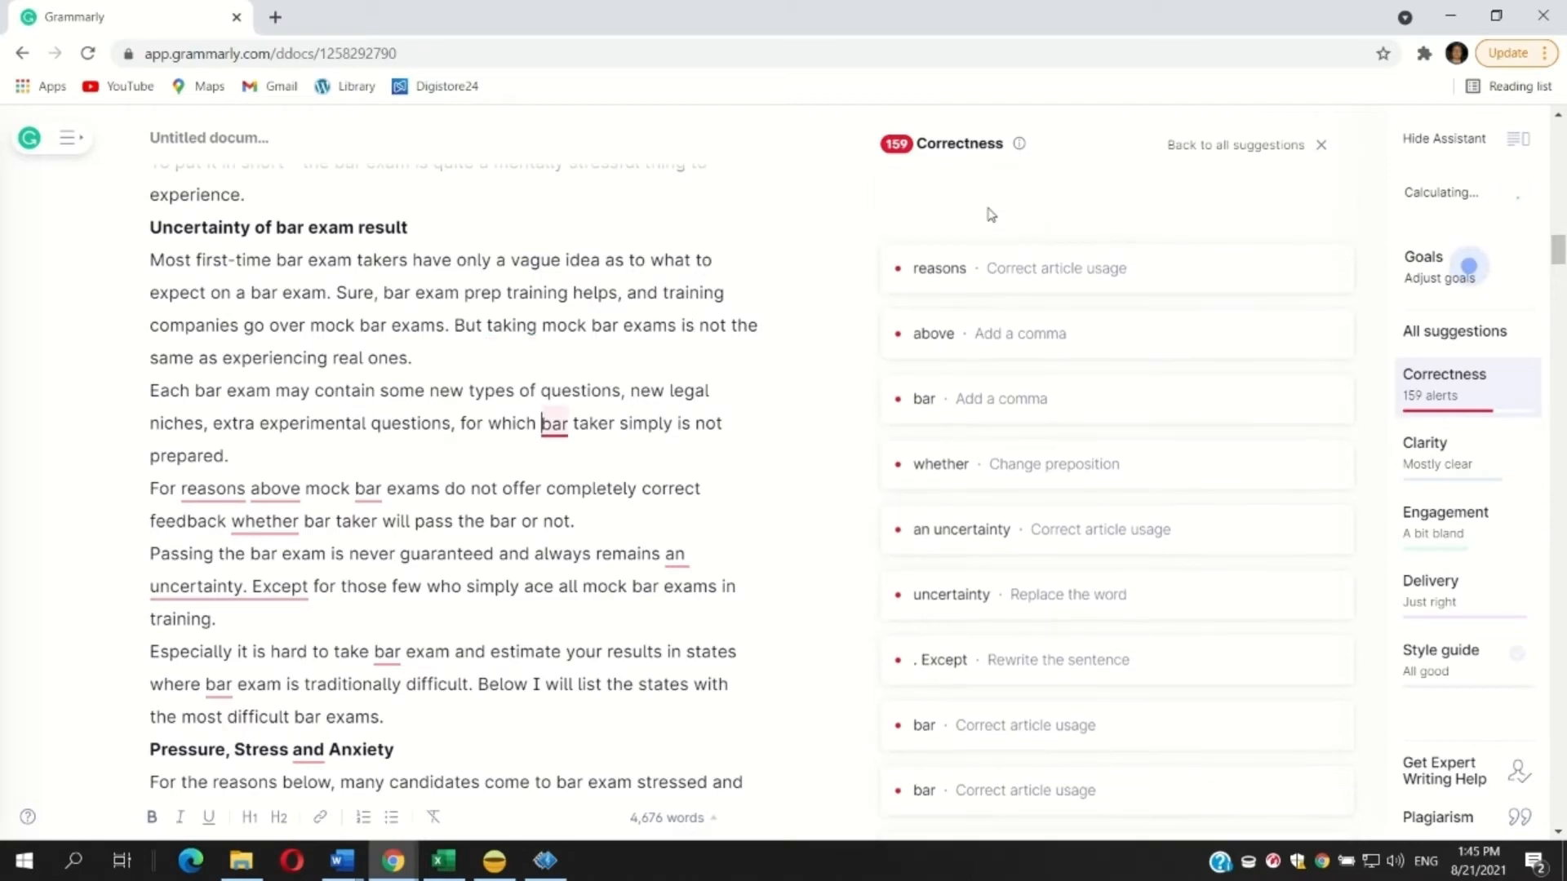
# Step: Accept "the bar" before both "taker" mentions, "the reasons", "on whether" and "above,", and remove "an" before "uncertainty"
pyautogui.click(964, 258)
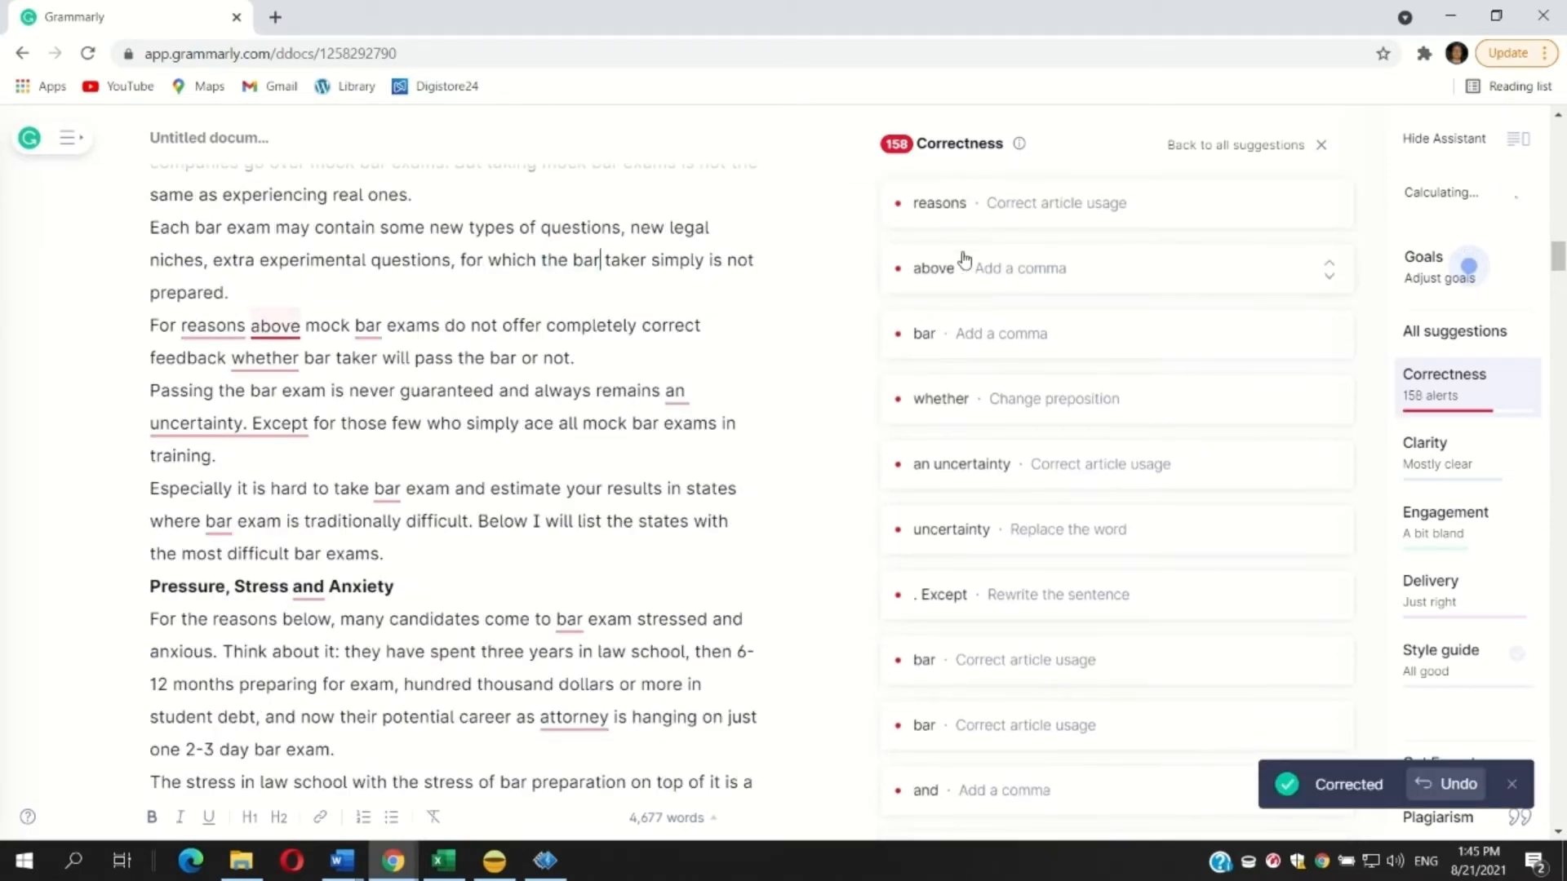
pyautogui.click(975, 258)
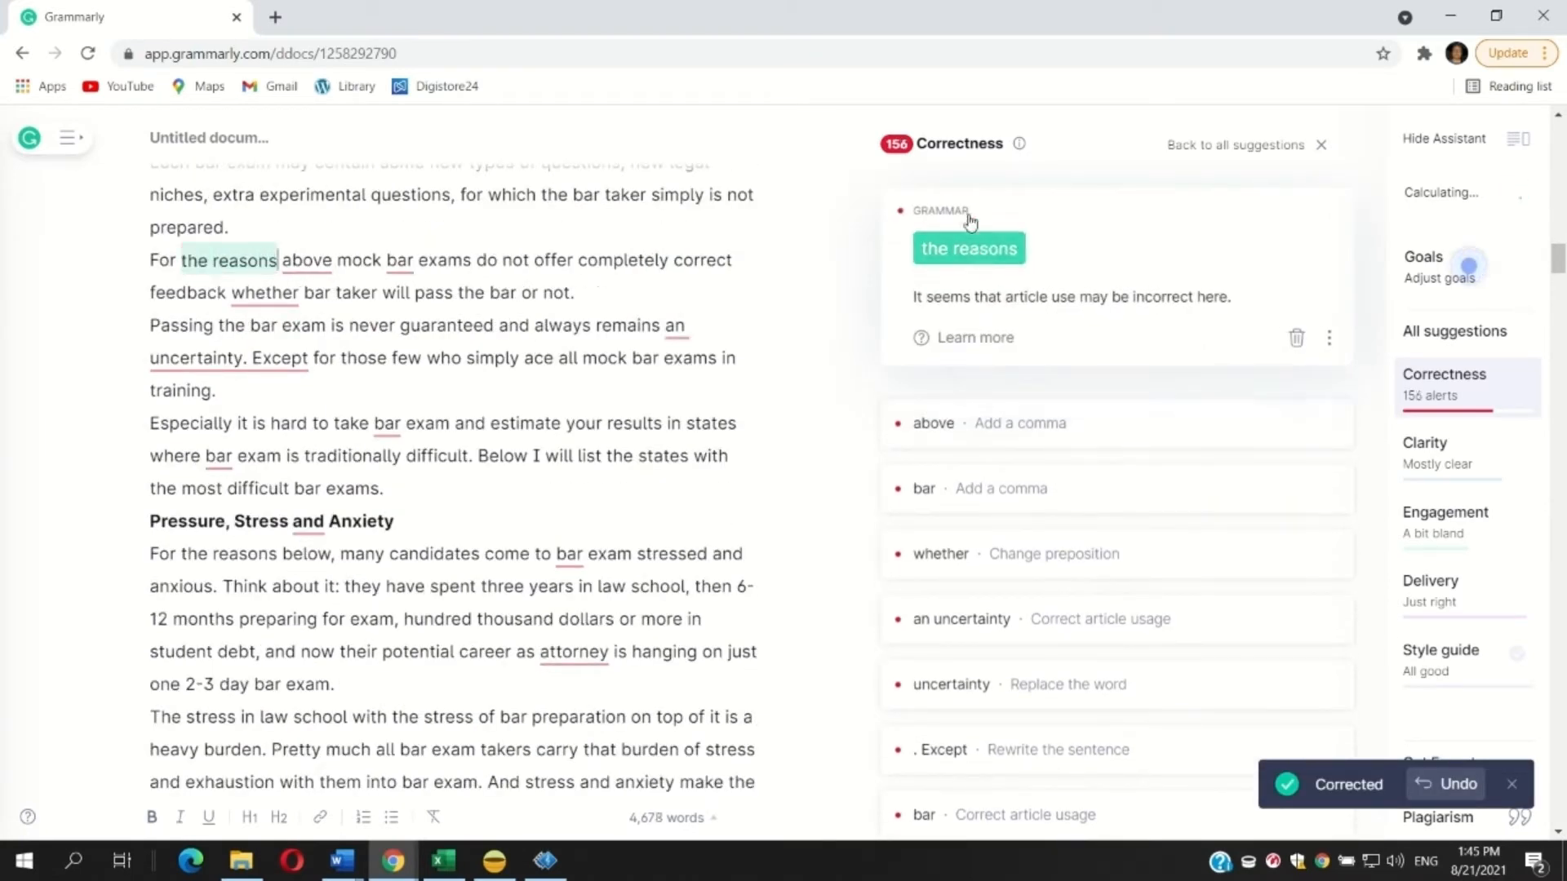
pyautogui.click(964, 256)
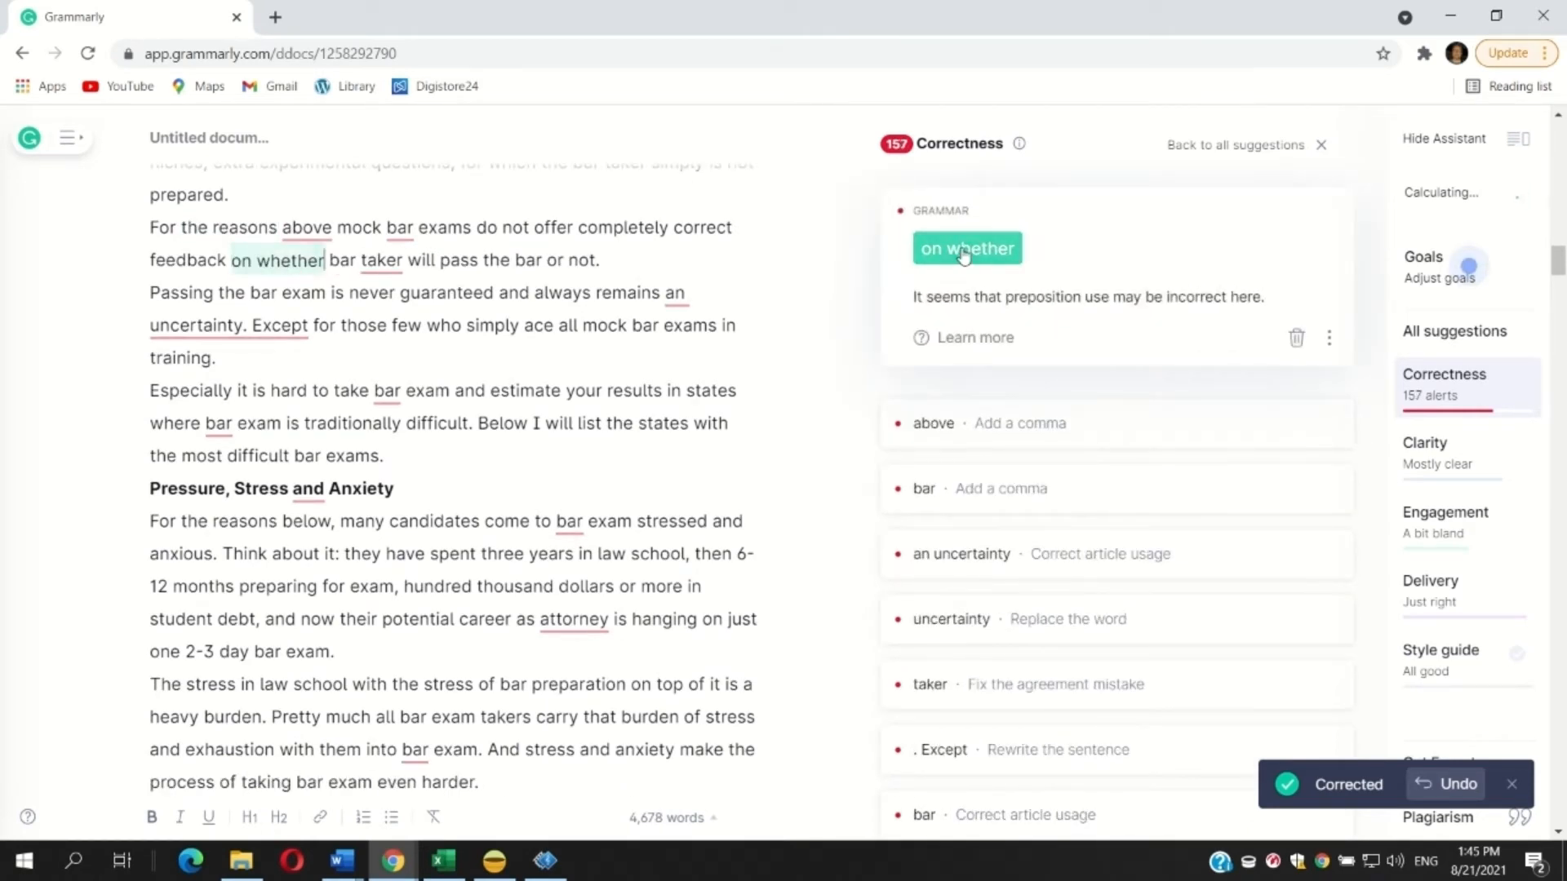
pyautogui.click(949, 246)
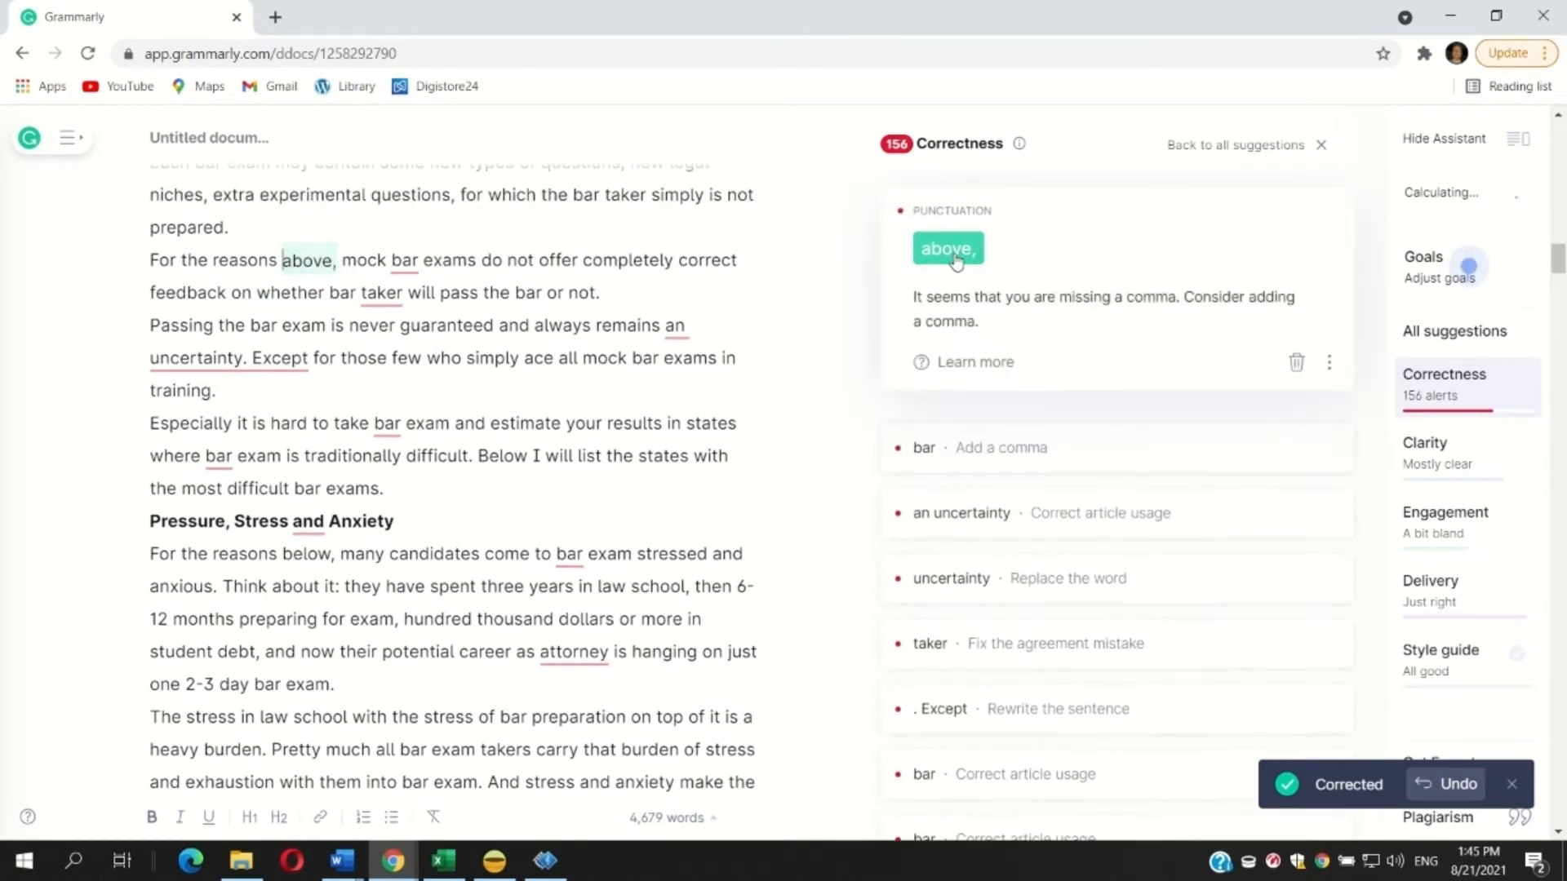
pyautogui.click(983, 252)
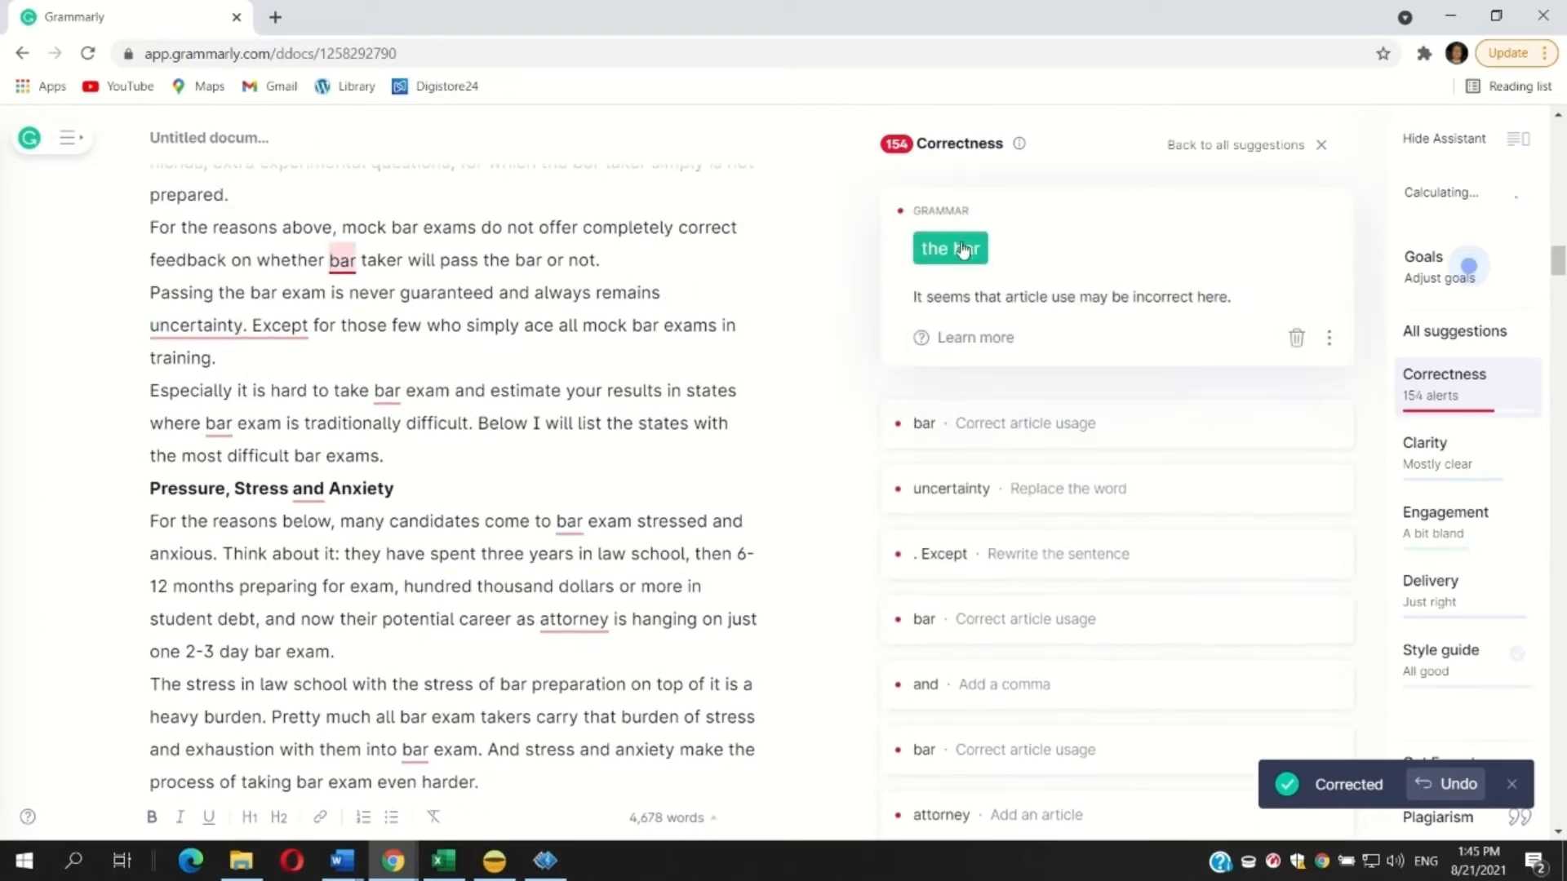
pyautogui.click(955, 249)
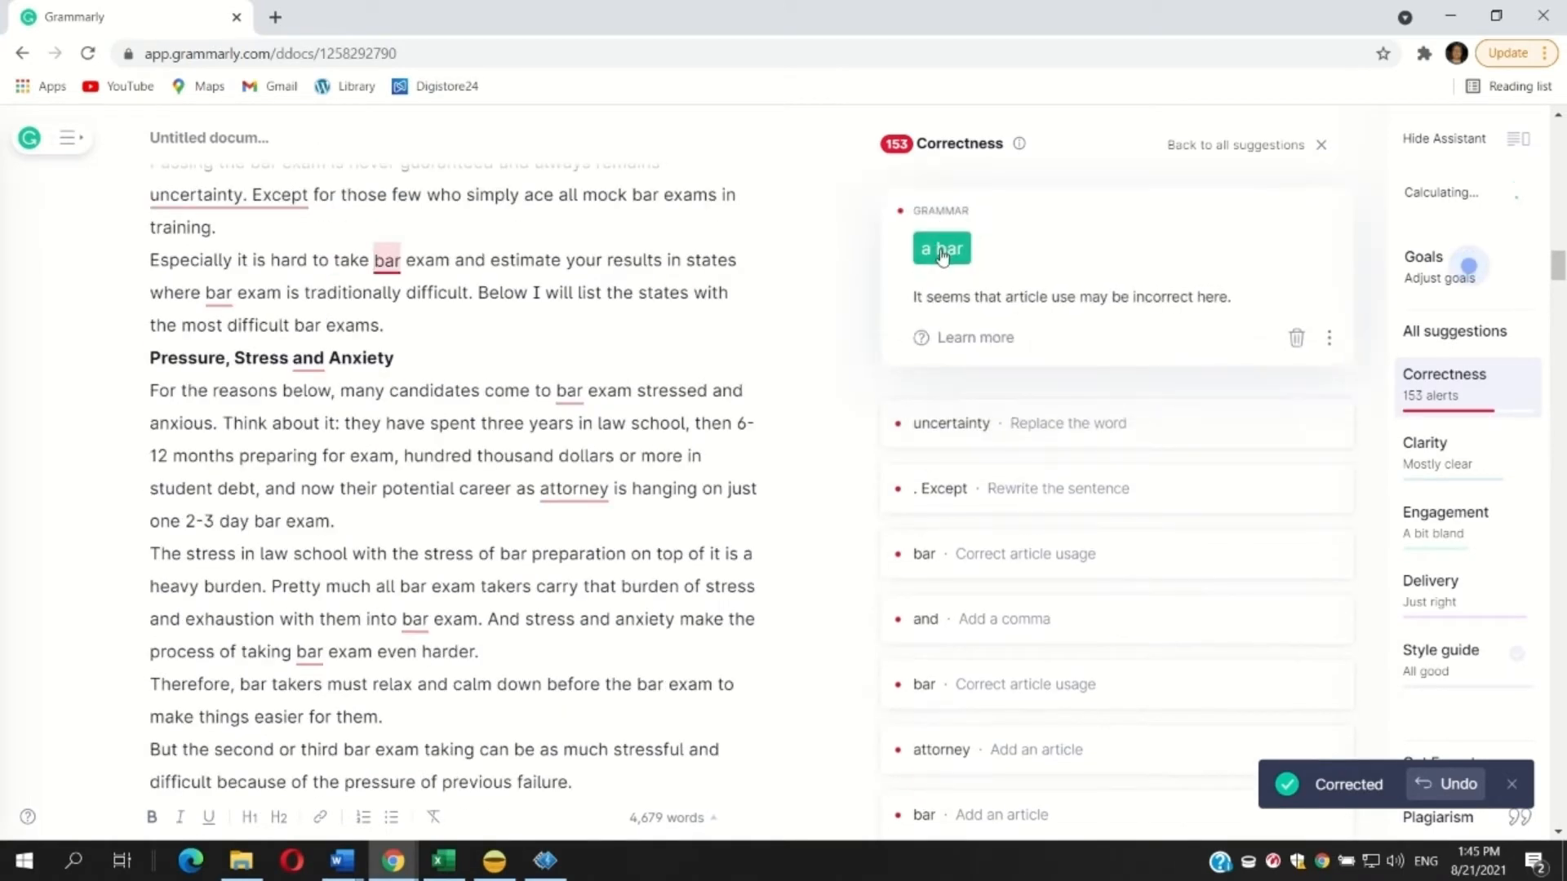
# Step: Accept "a bar" in the "Especially it is hard" sentence, replace "uncertainty" with "uncertain", and join the "Except" fragment to that sentence
pyautogui.click(945, 243)
pyautogui.click(941, 216)
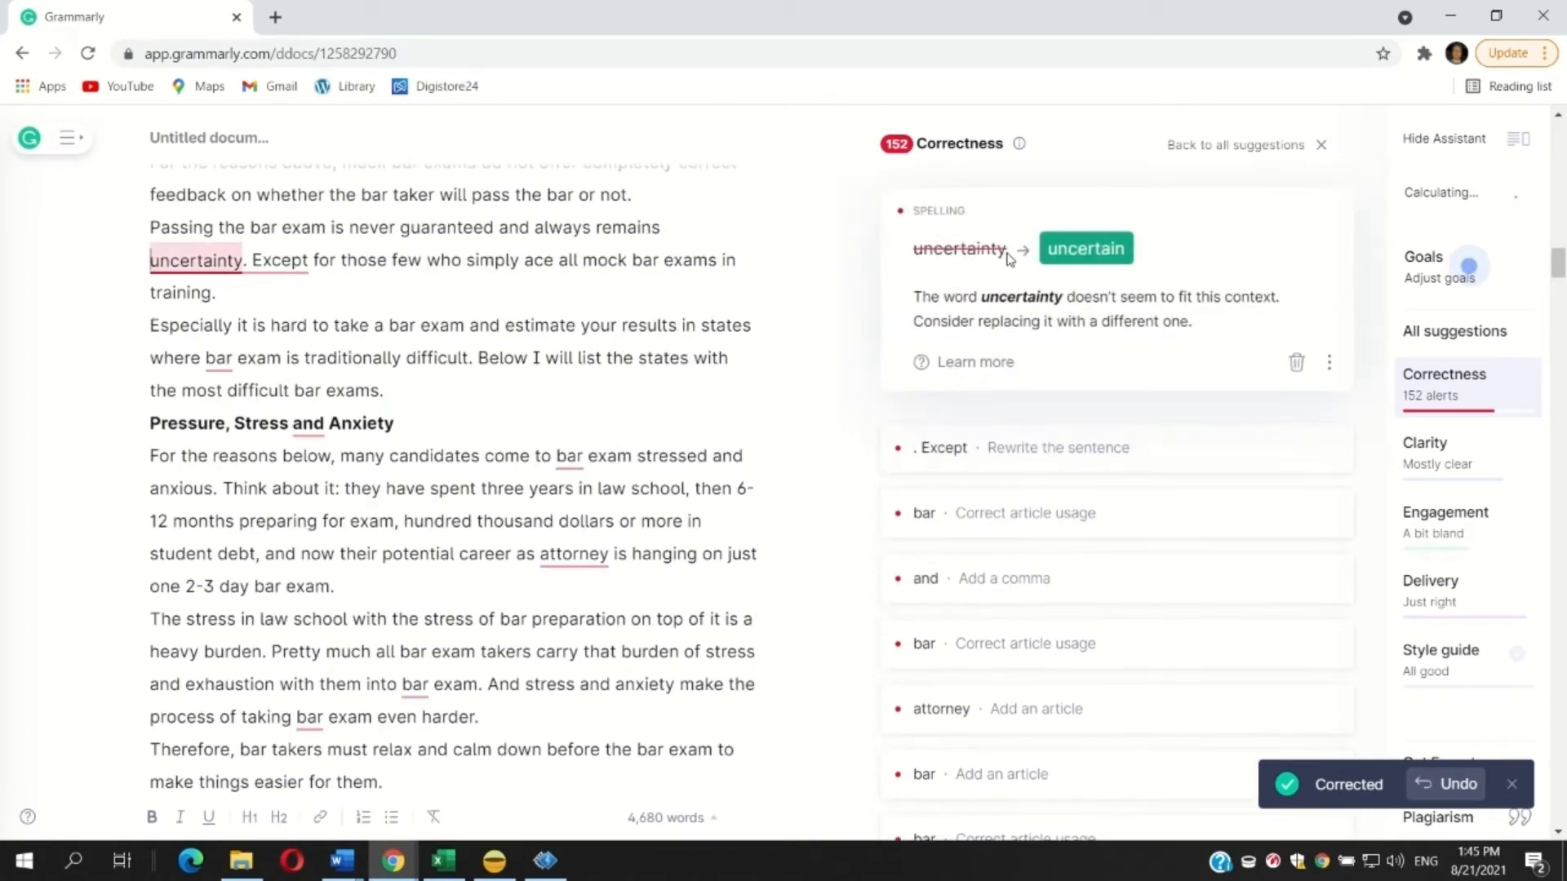
pyautogui.click(1091, 259)
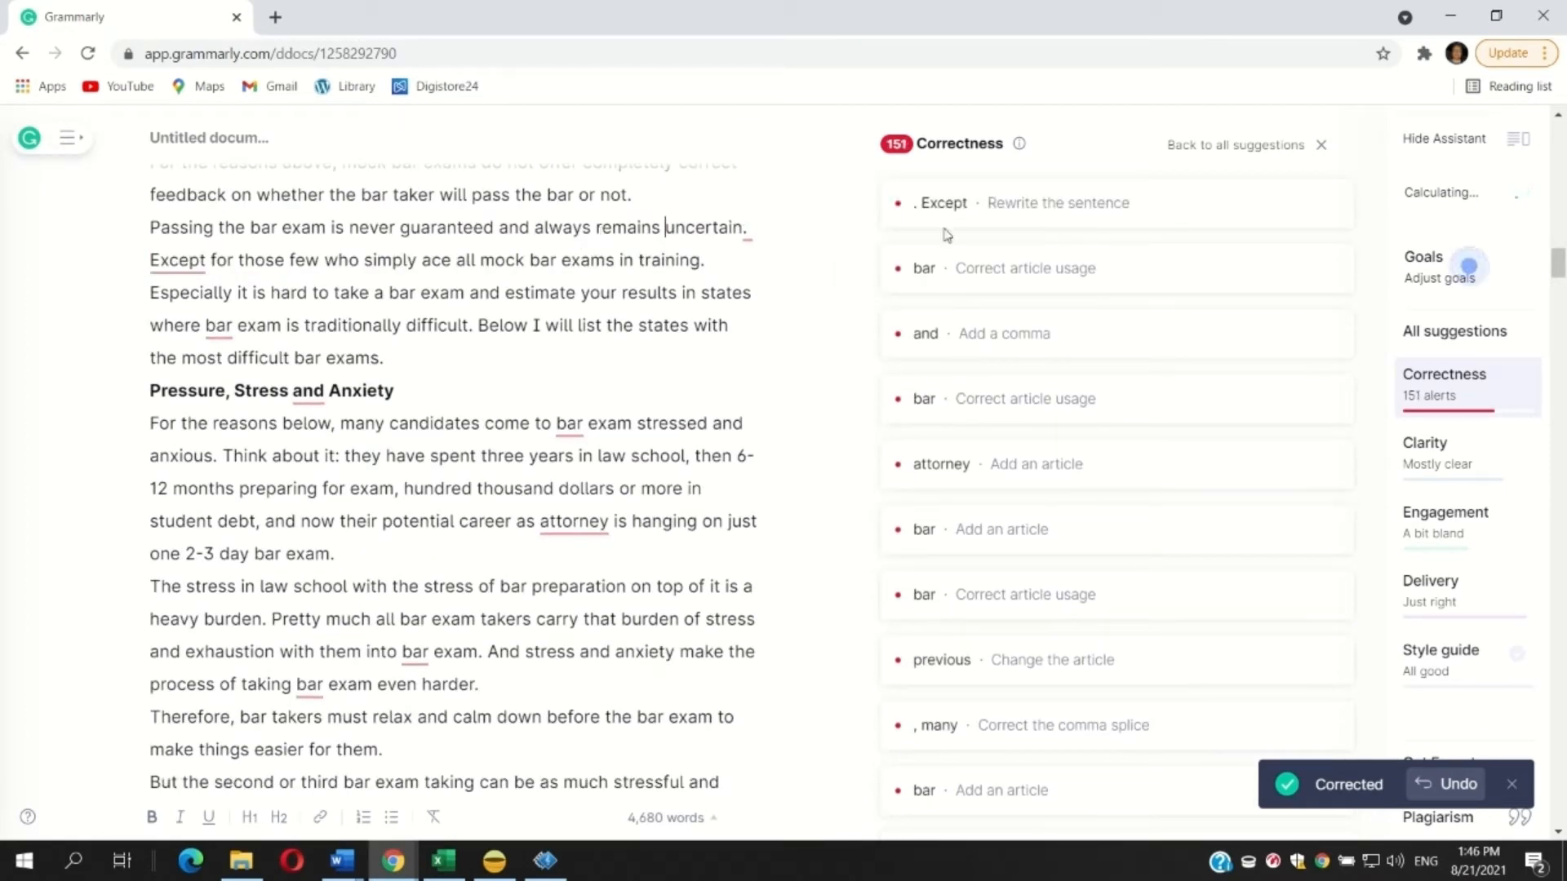
pyautogui.click(982, 218)
pyautogui.click(1034, 251)
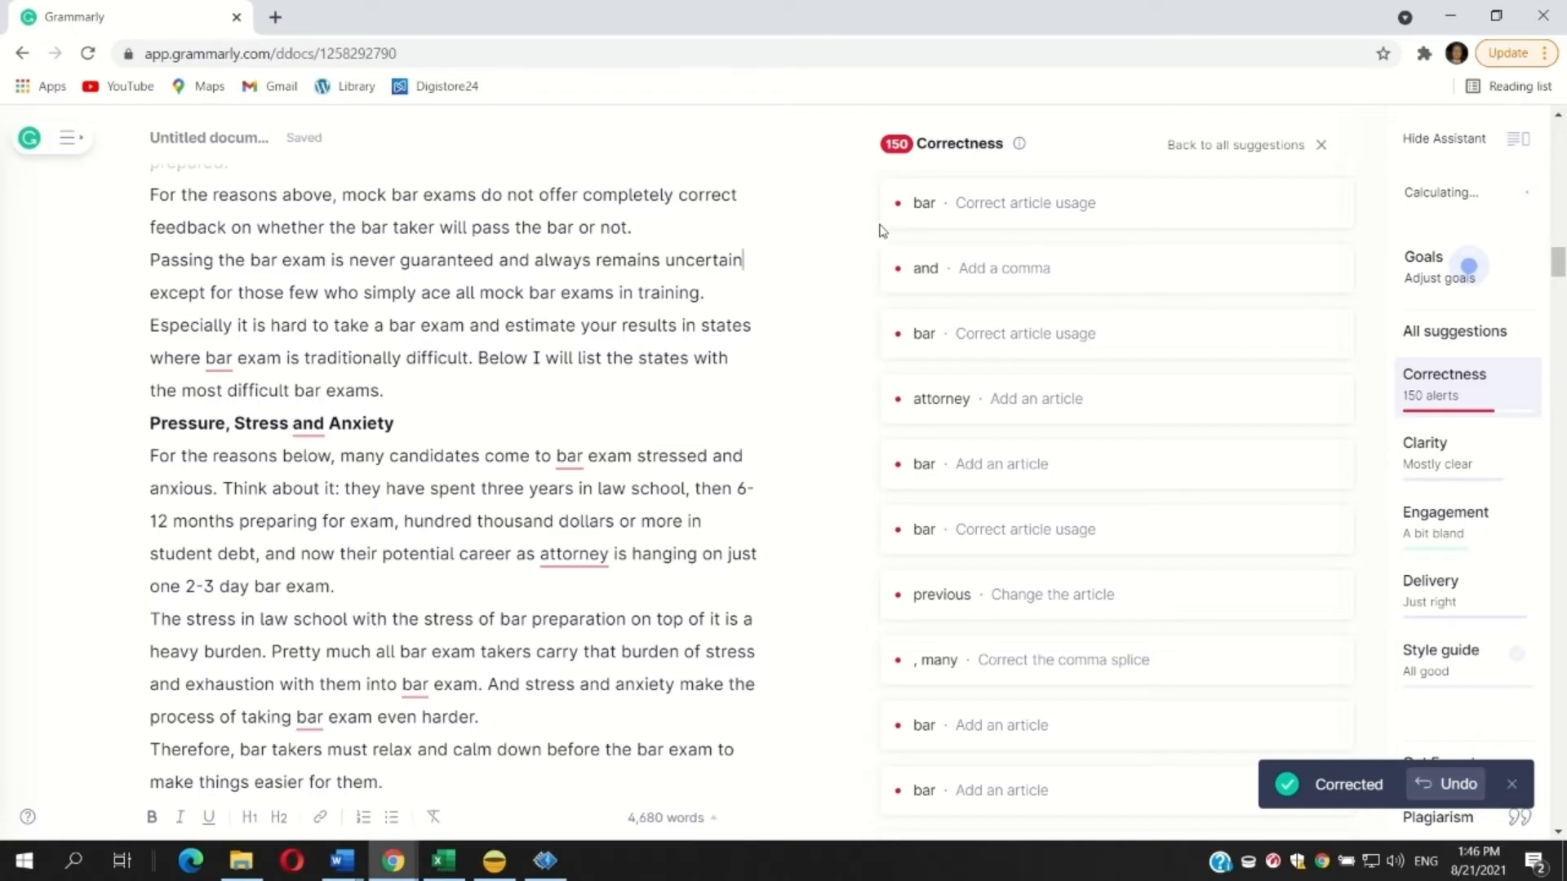
# Step: Accept "the bar" in the traditionally difficult states sentence and the comma before "and" in the "Pressure, Stress and Anxiety" heading
pyautogui.click(987, 220)
pyautogui.click(971, 252)
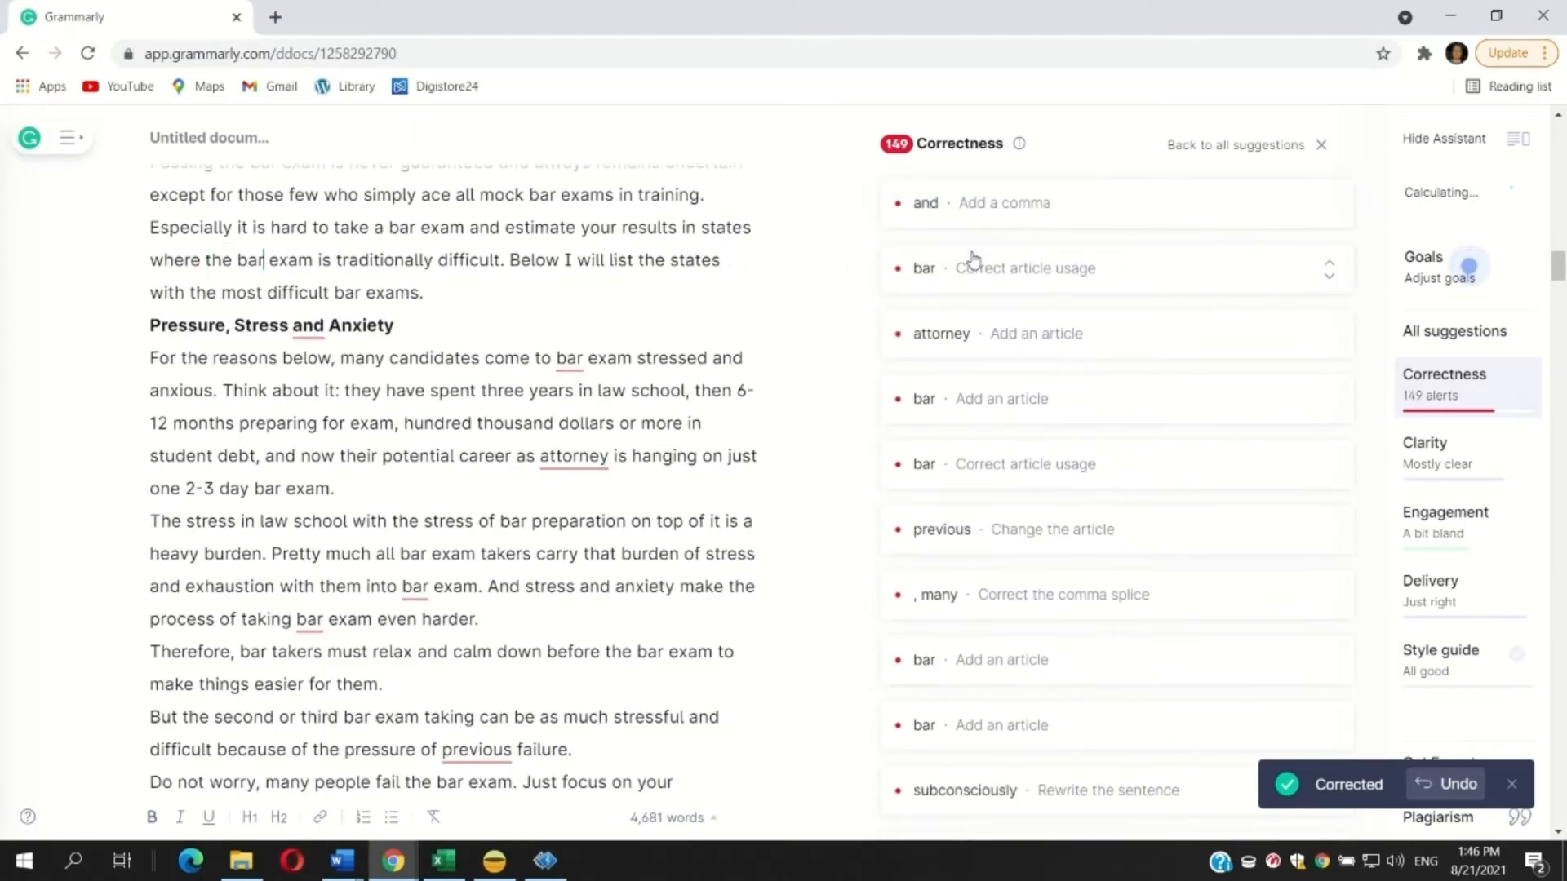
pyautogui.click(960, 221)
pyautogui.click(946, 250)
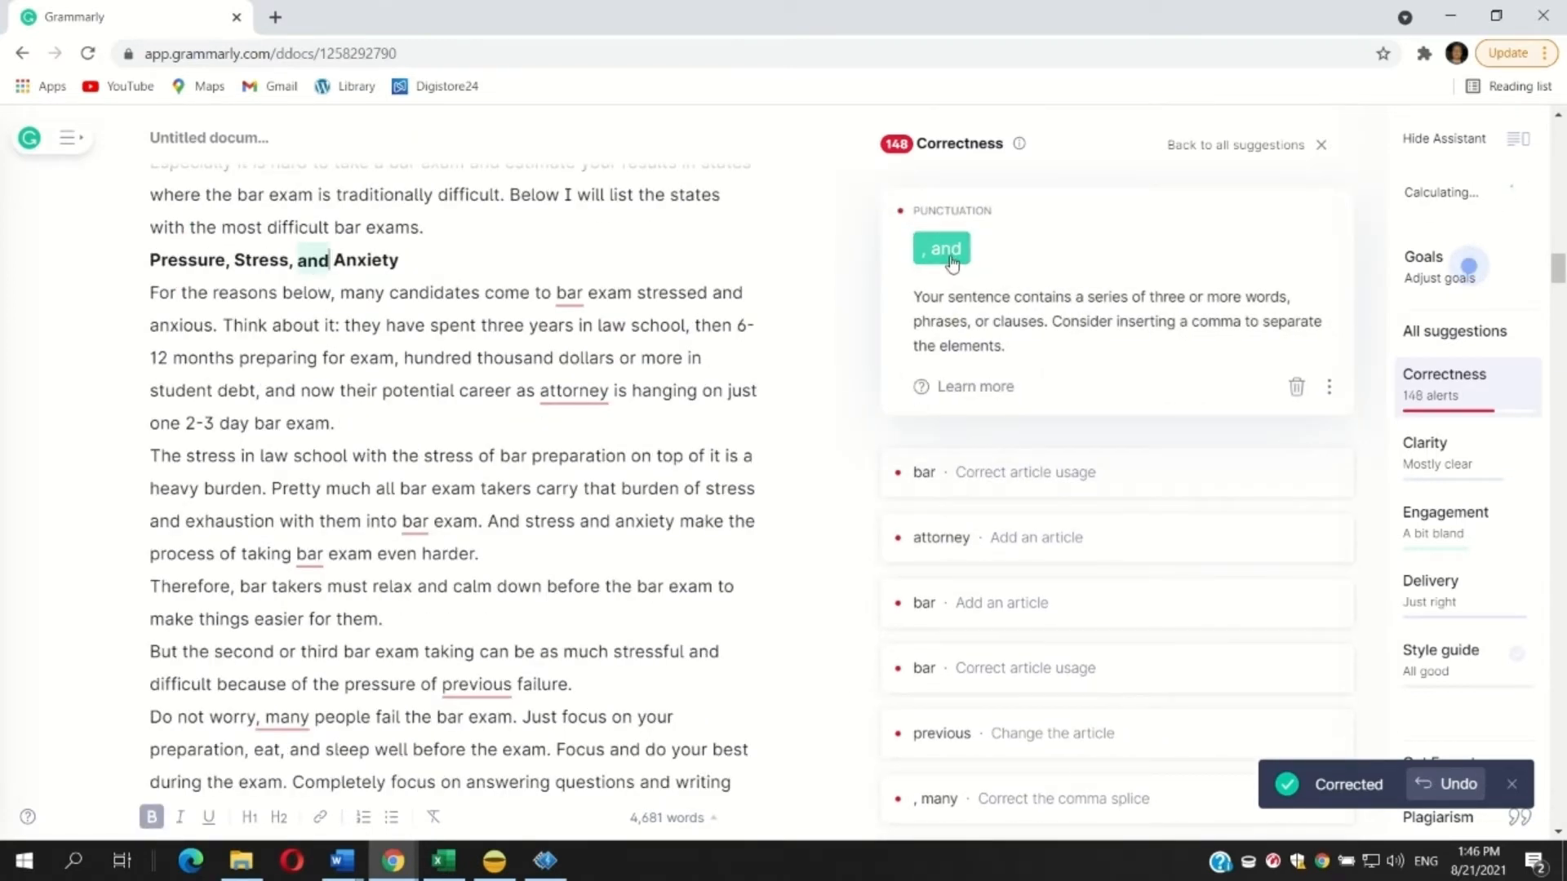
# Step: Under "Pressure, Stress, and Anxiety", accept "the bar" after "come to" and "into", "an attorney" after "career as", and "a bar" after "taking"
pyautogui.click(934, 218)
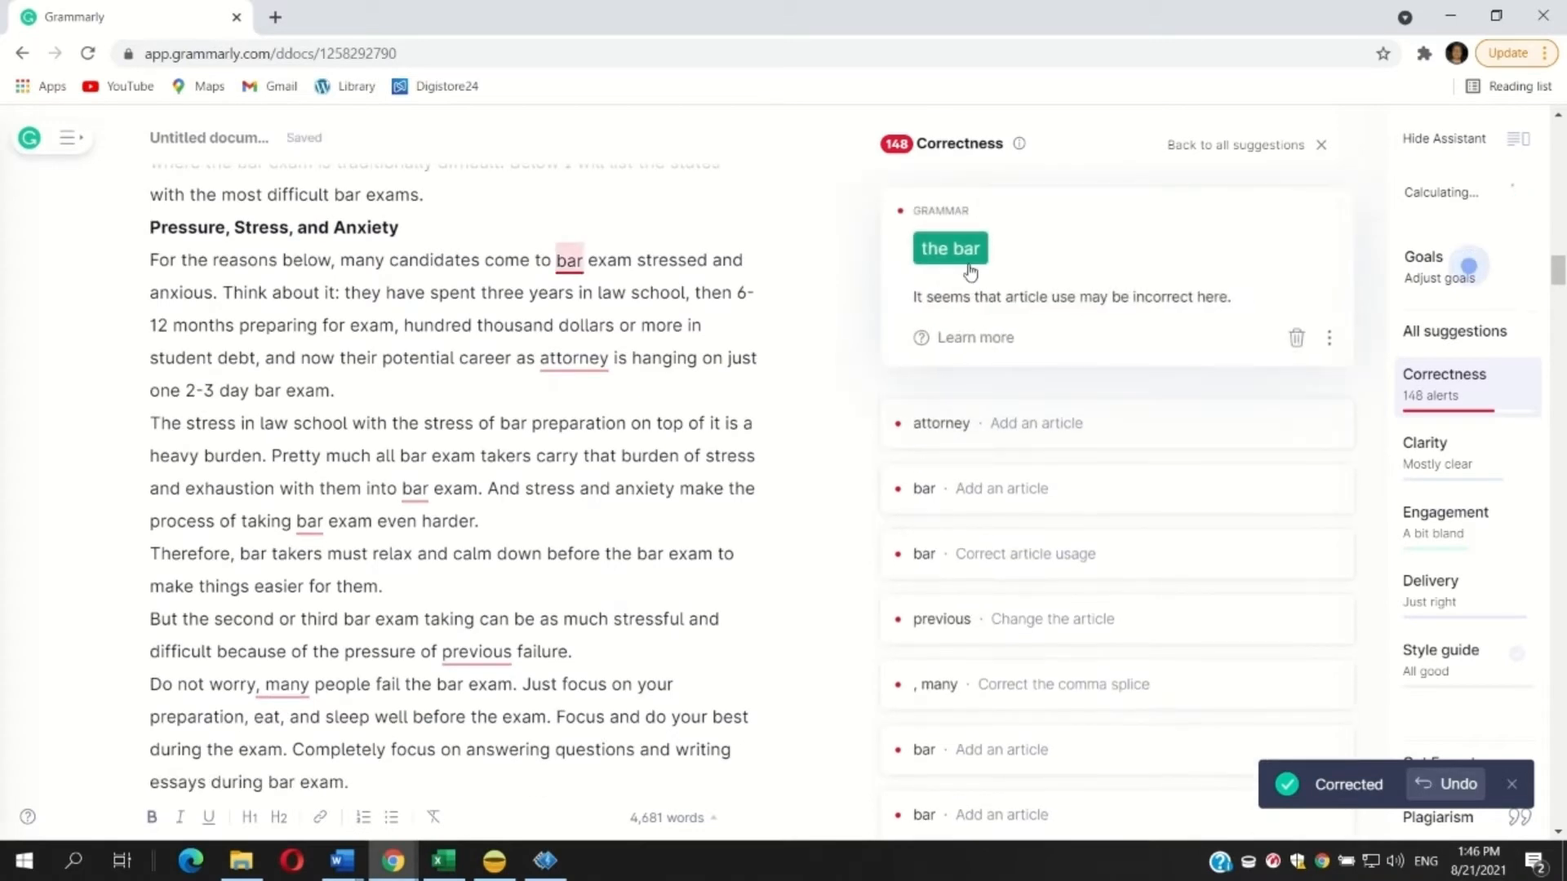
pyautogui.click(949, 248)
pyautogui.click(957, 235)
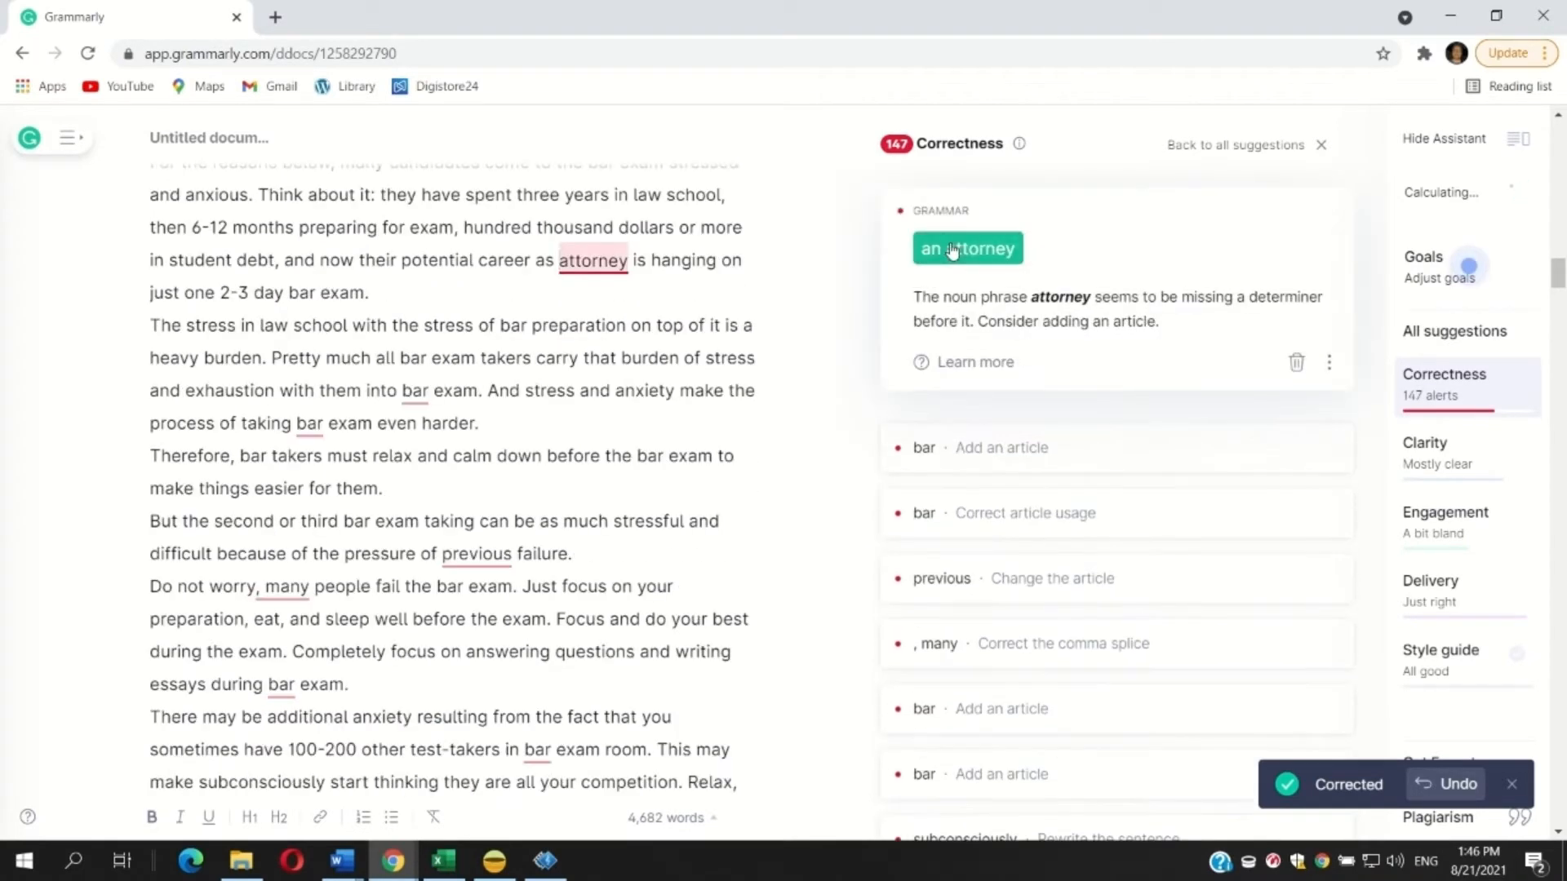
pyautogui.click(969, 248)
pyautogui.click(964, 210)
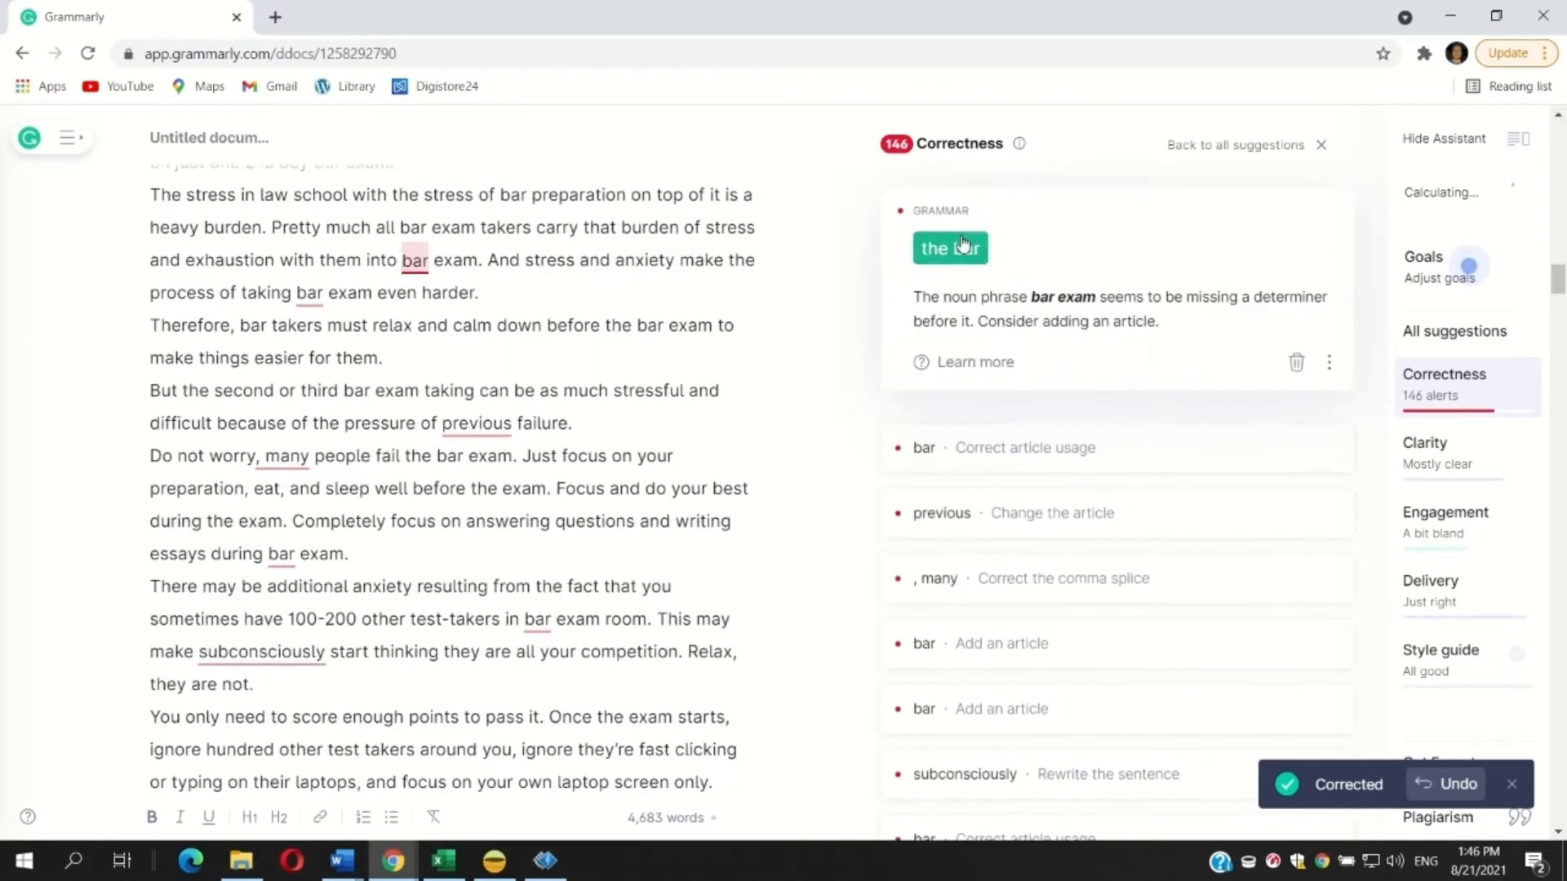
pyautogui.click(948, 248)
pyautogui.click(952, 204)
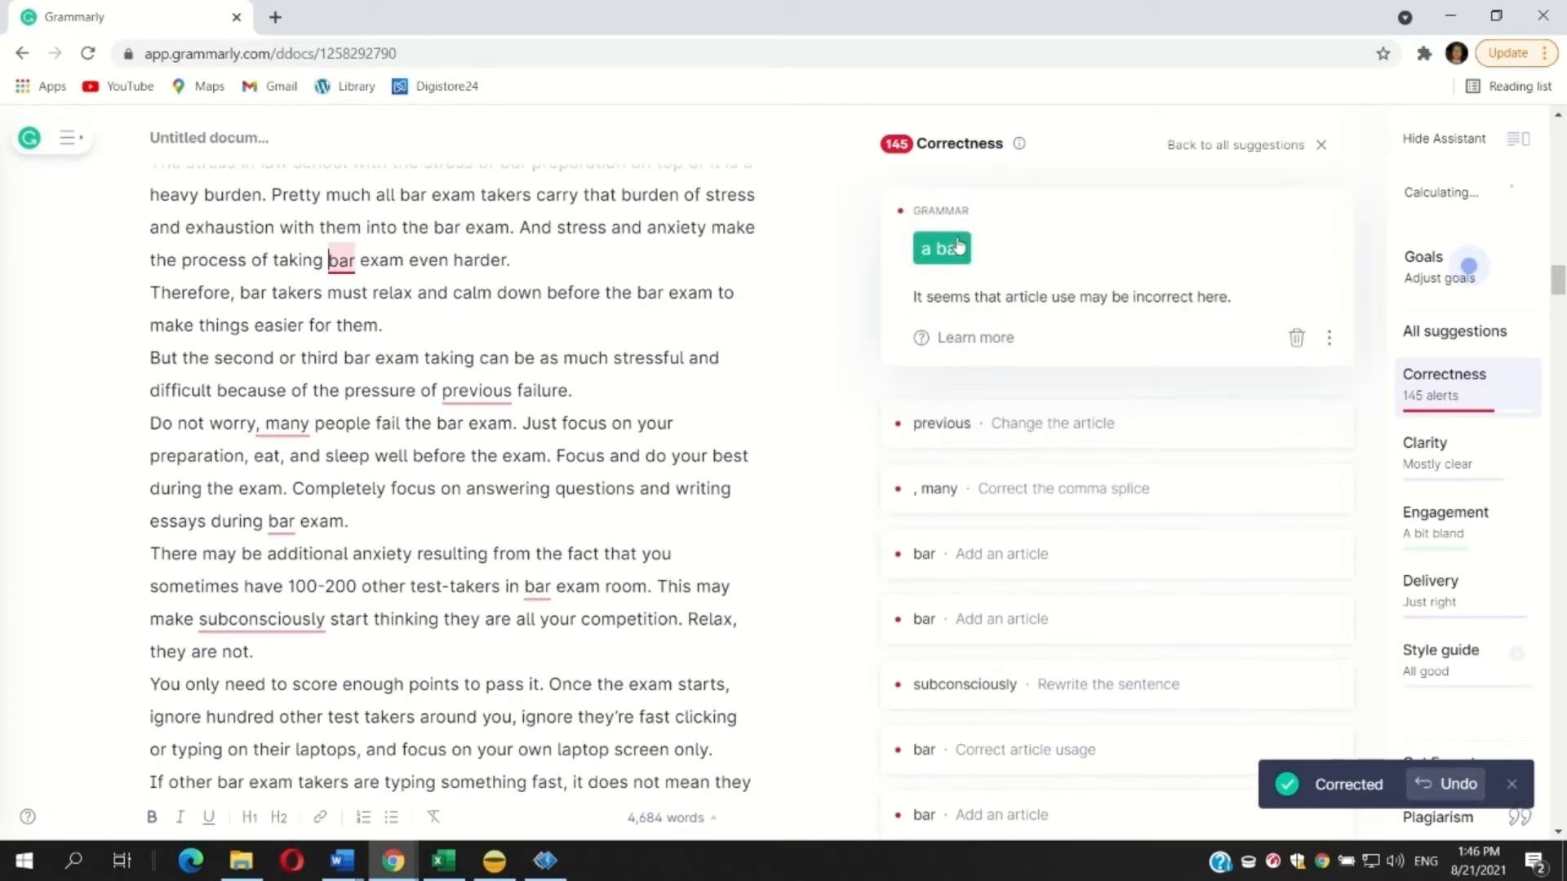
pyautogui.click(954, 245)
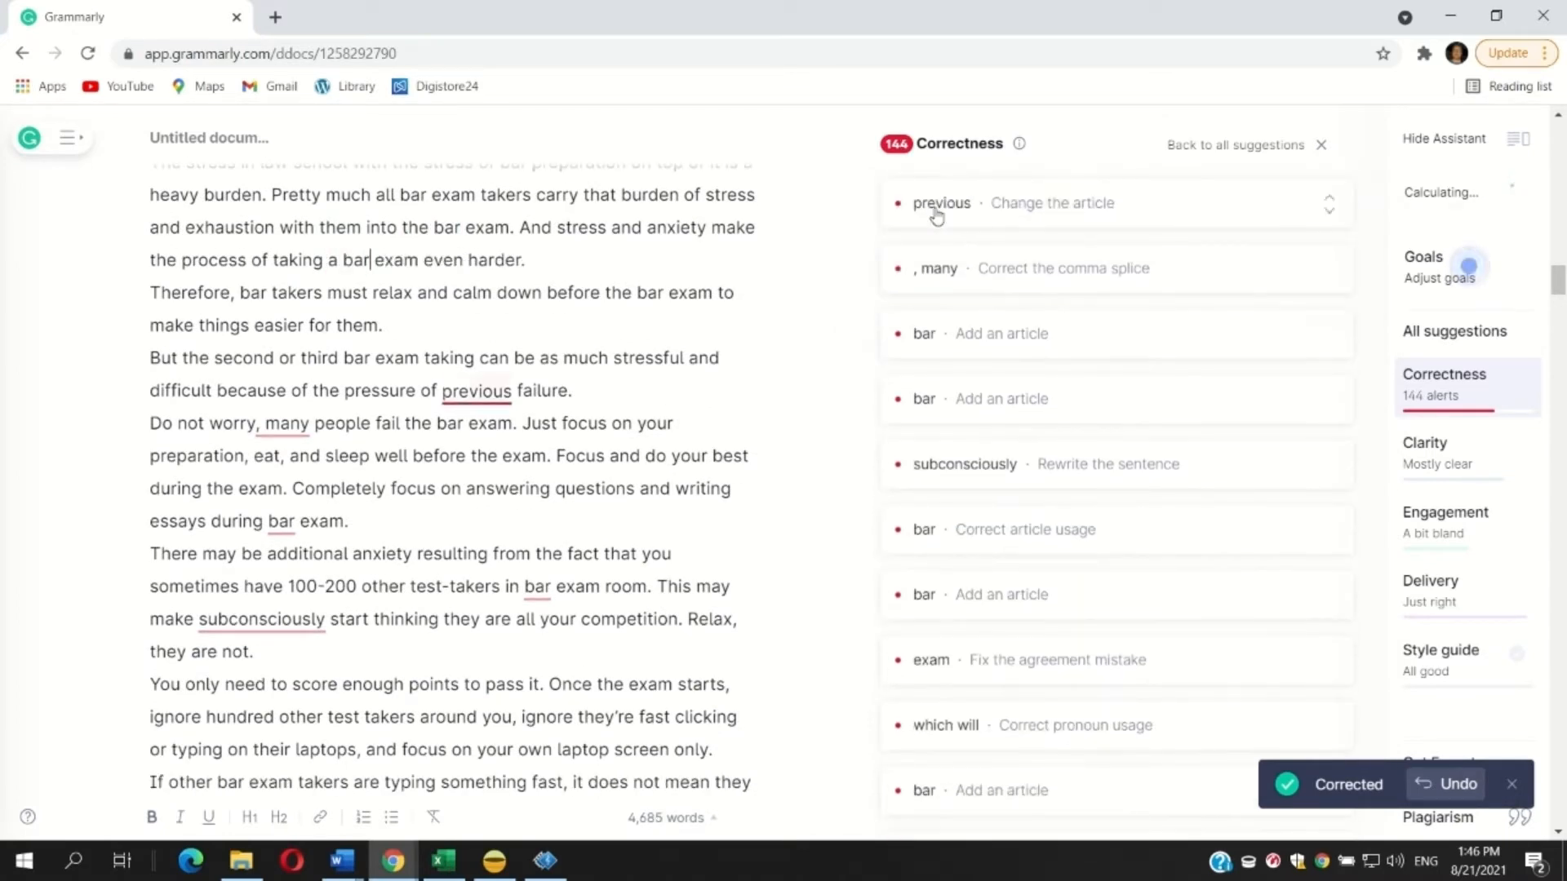
# Step: Accept "the previous" before "failure" and replace the comma splice after "Do not worry" with a semicolon
pyautogui.click(938, 205)
pyautogui.click(964, 259)
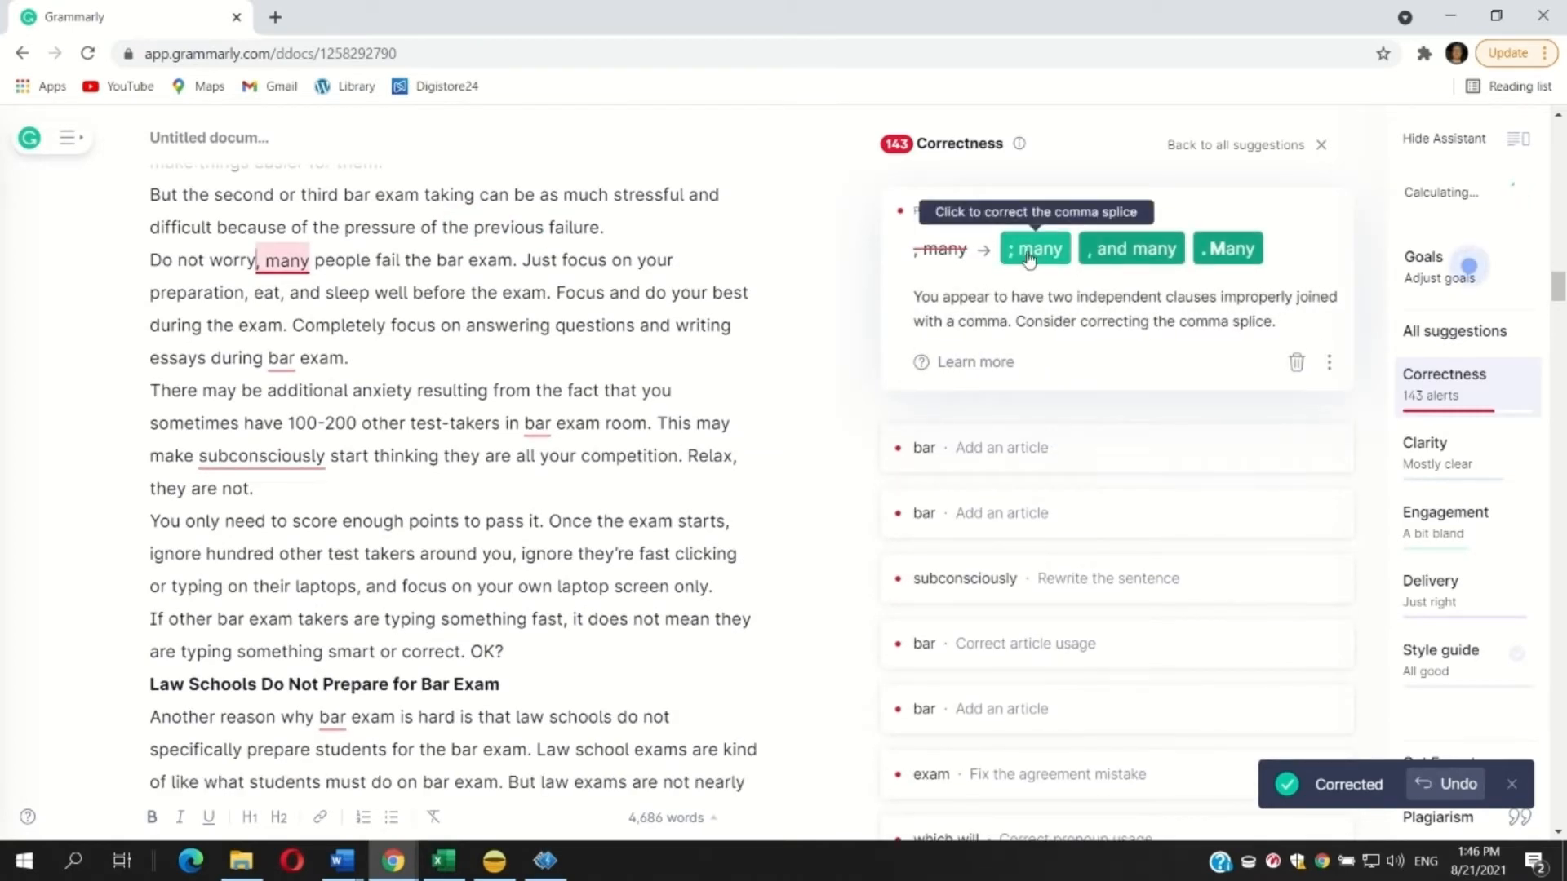
pyautogui.click(1030, 251)
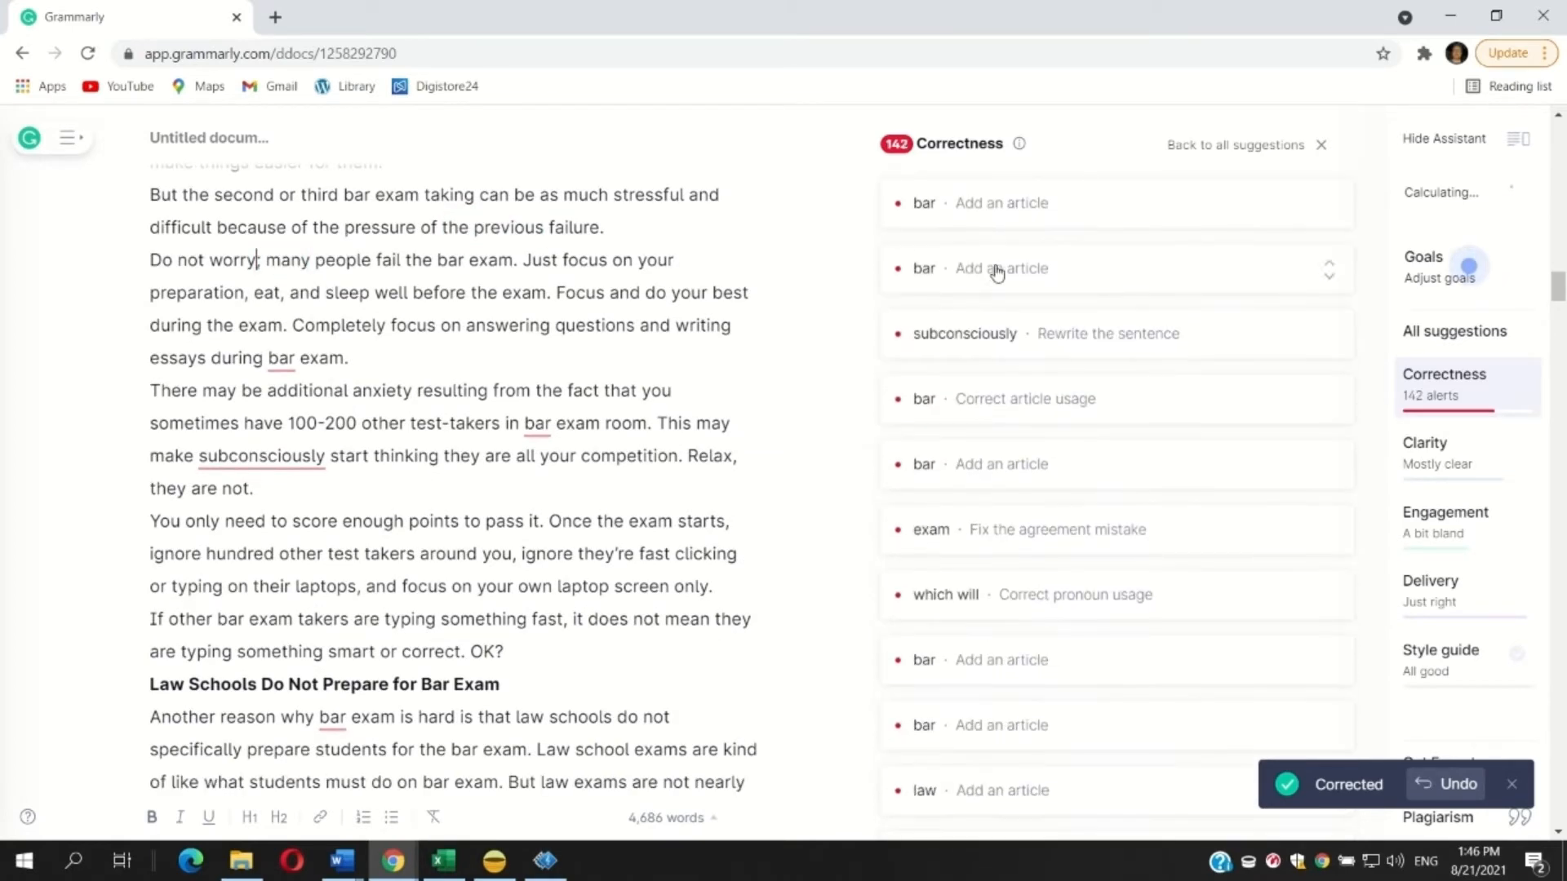
# Step: Accept "the bar" after "essays during" and before "exam room", and "you subconsciously" in the sentence about other test-takers being competition
pyautogui.click(951, 209)
pyautogui.click(955, 249)
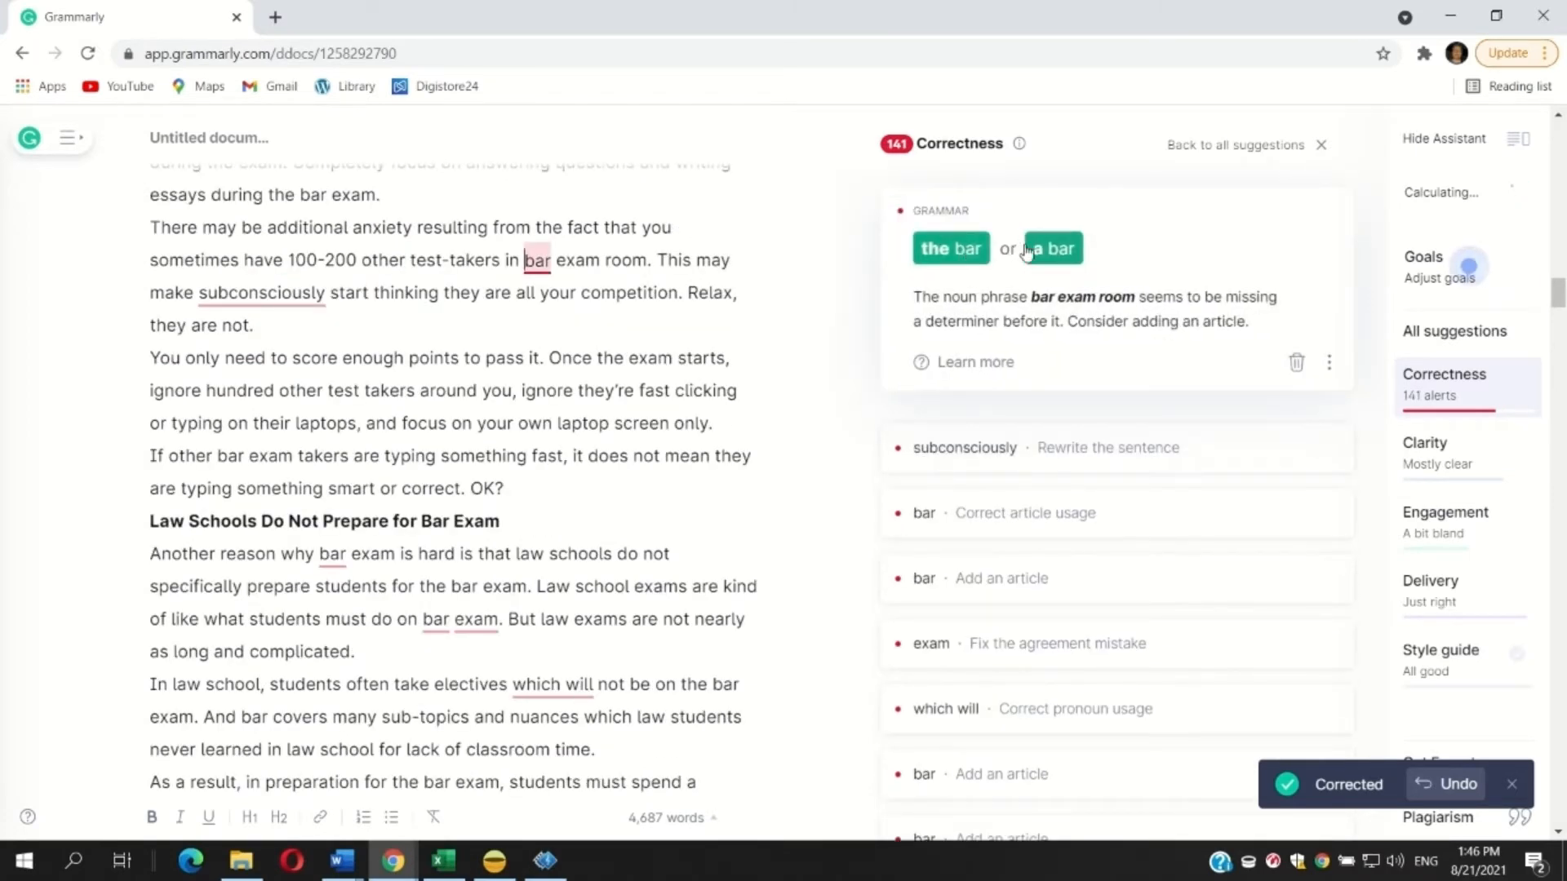
pyautogui.click(962, 260)
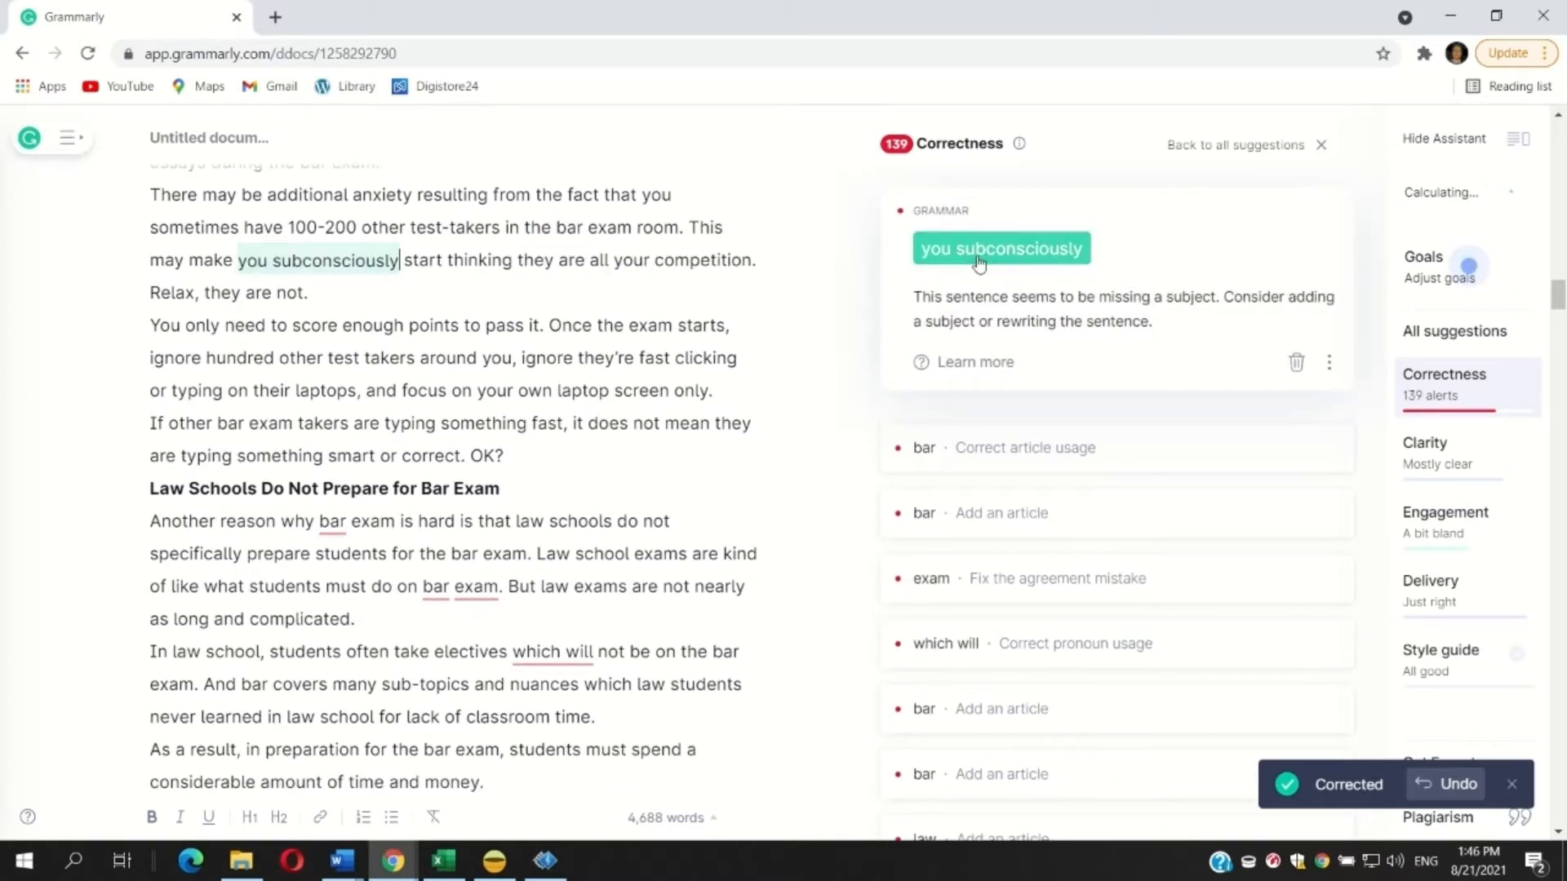
pyautogui.click(979, 260)
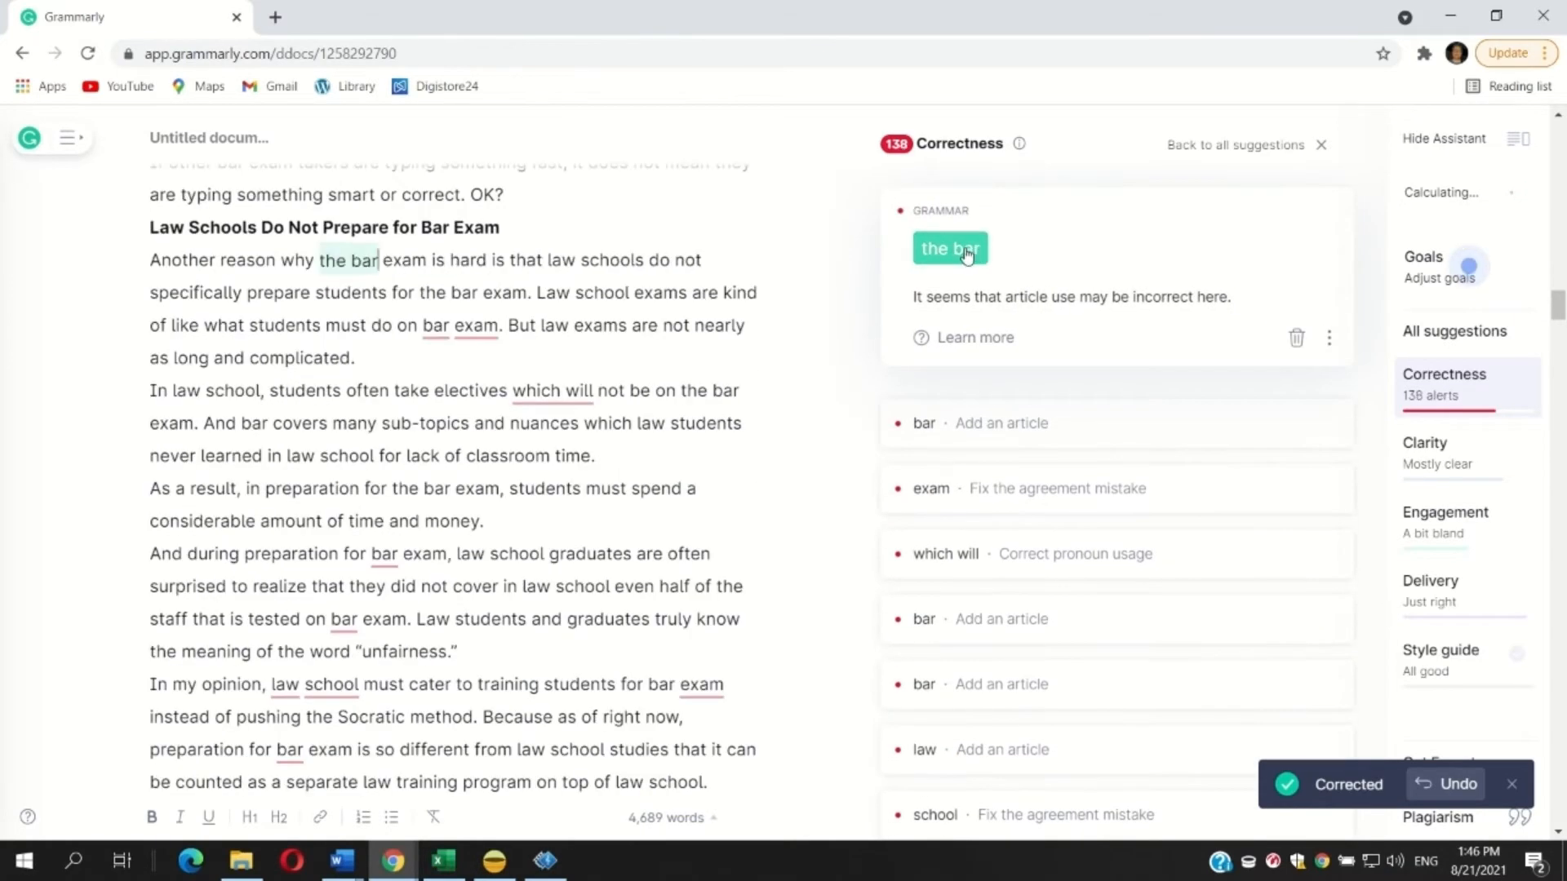
# Step: Under "Law Schools Do Not Prepare for Bar Exam", accept "the bar" in the four flagged places and replace "which will" with "that will"
pyautogui.click(966, 253)
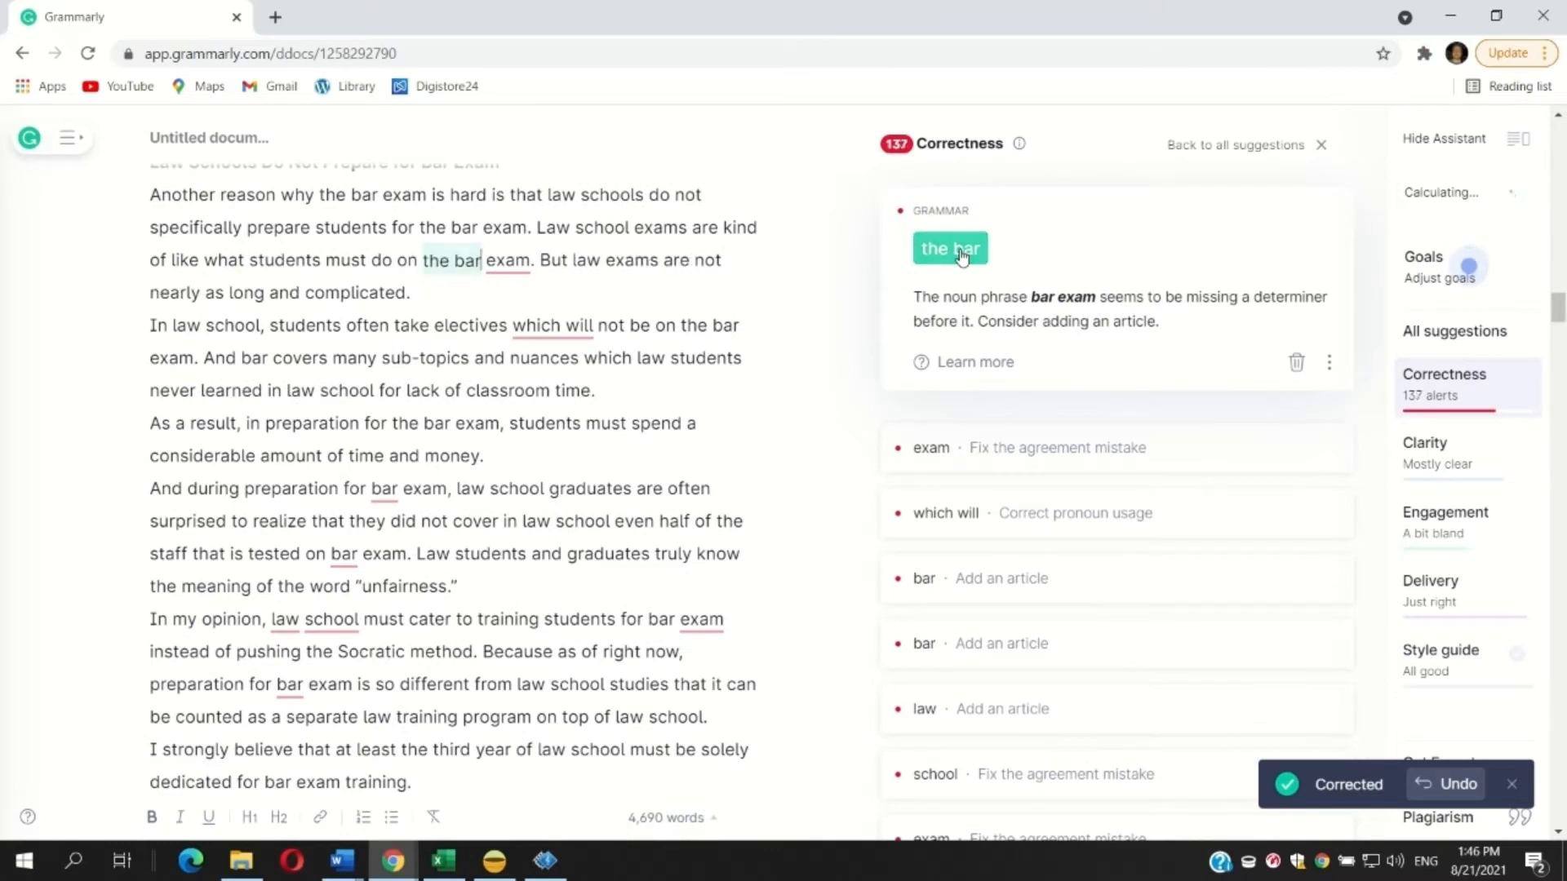
pyautogui.click(963, 256)
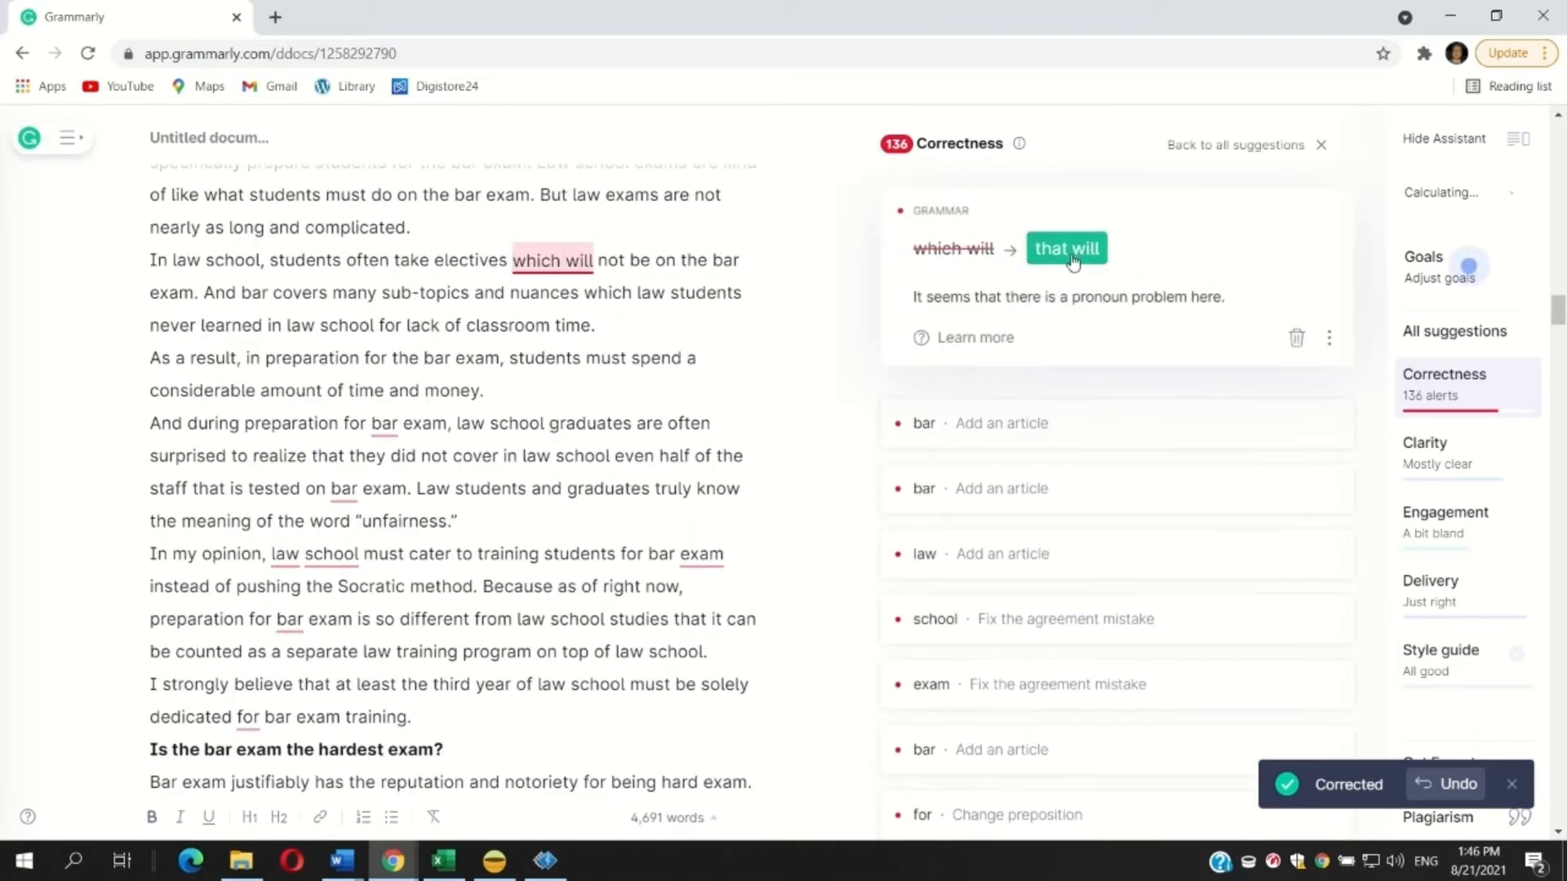
pyautogui.click(1068, 249)
pyautogui.click(938, 201)
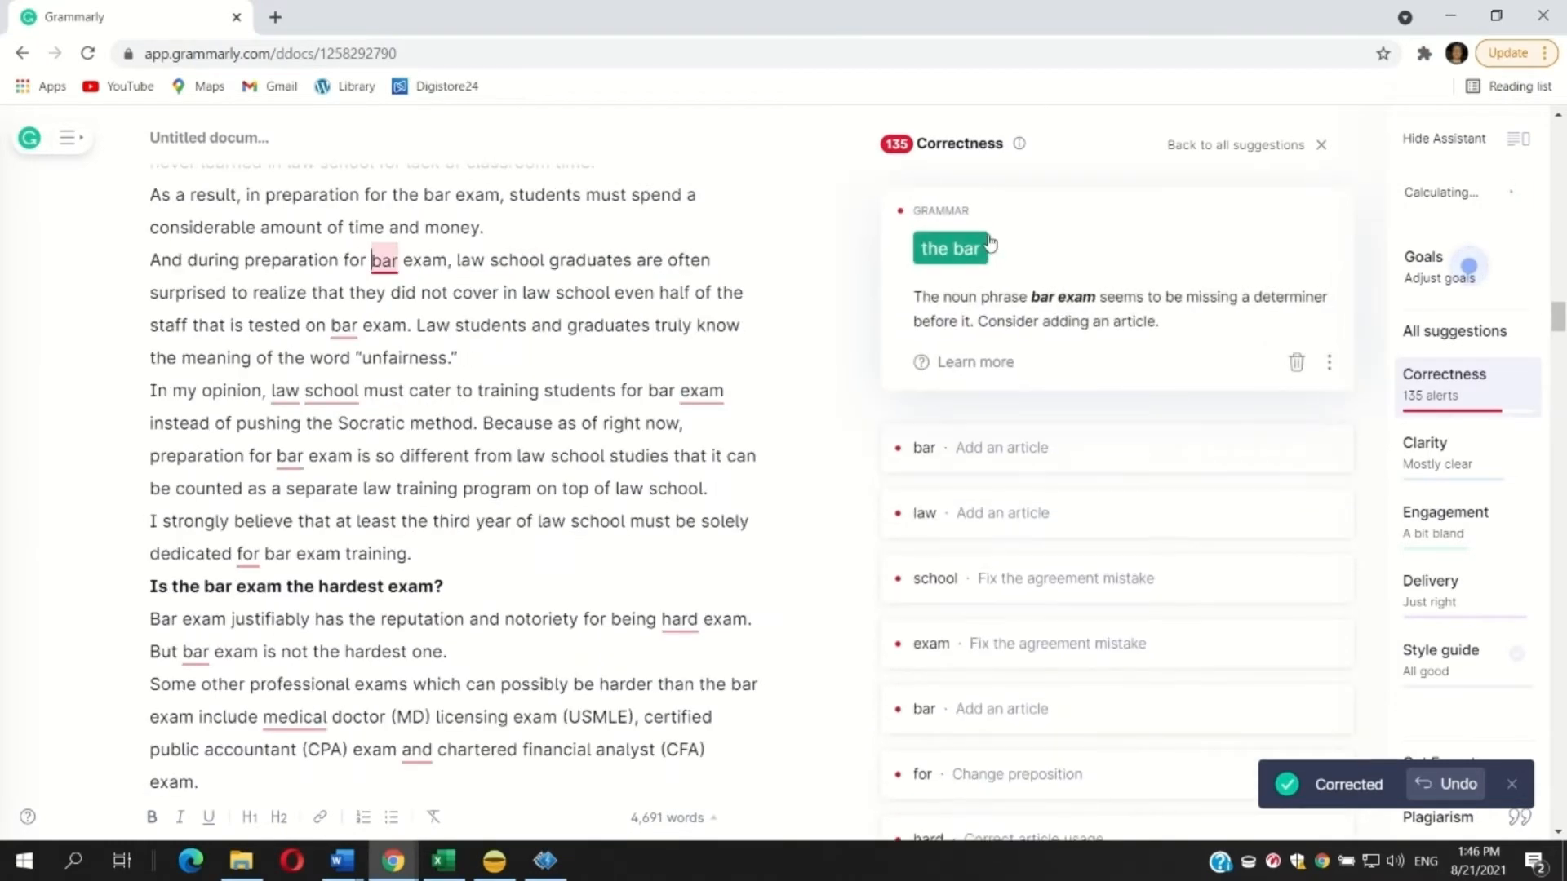
pyautogui.click(980, 256)
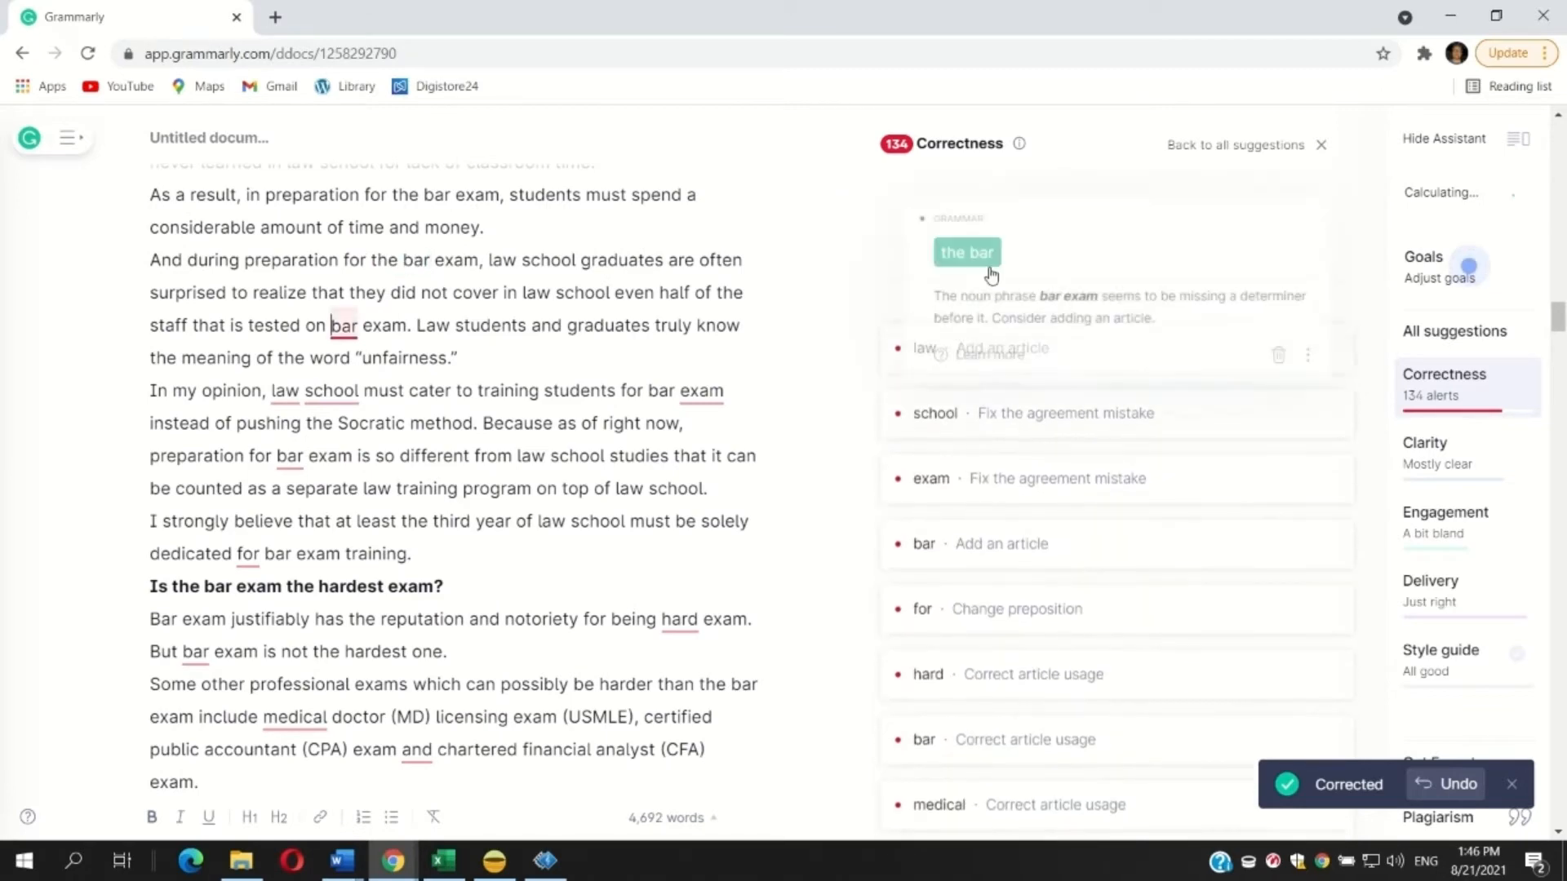
pyautogui.click(959, 257)
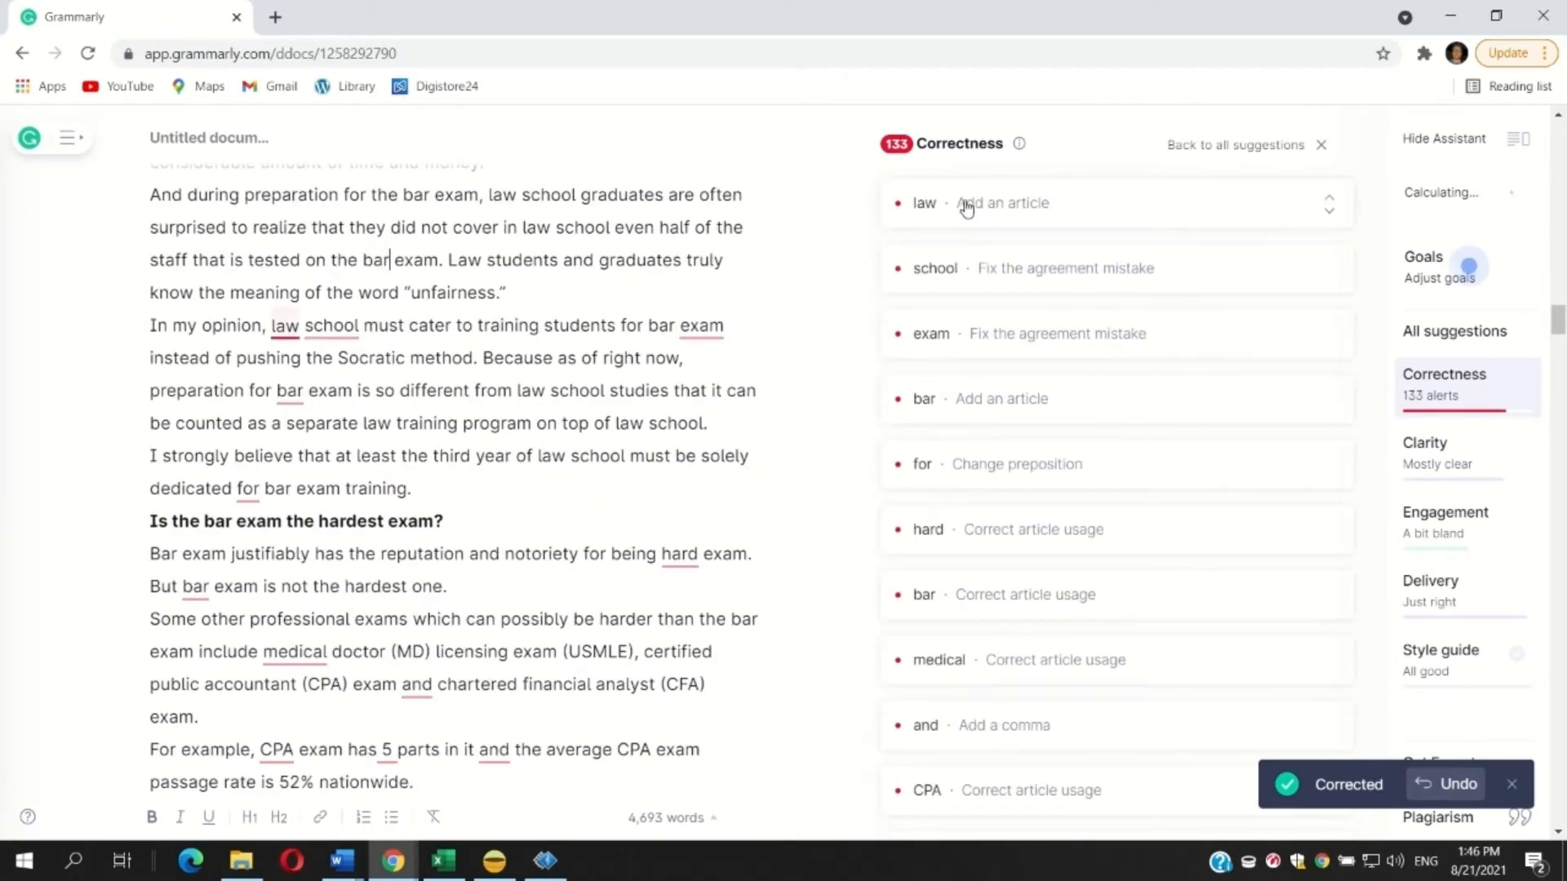
# Step: From "In my opinion" on, accept "the law" school, plural "exams", "the bar" after "preparation for", and "to" after "dedicated"
pyautogui.click(967, 205)
pyautogui.click(974, 257)
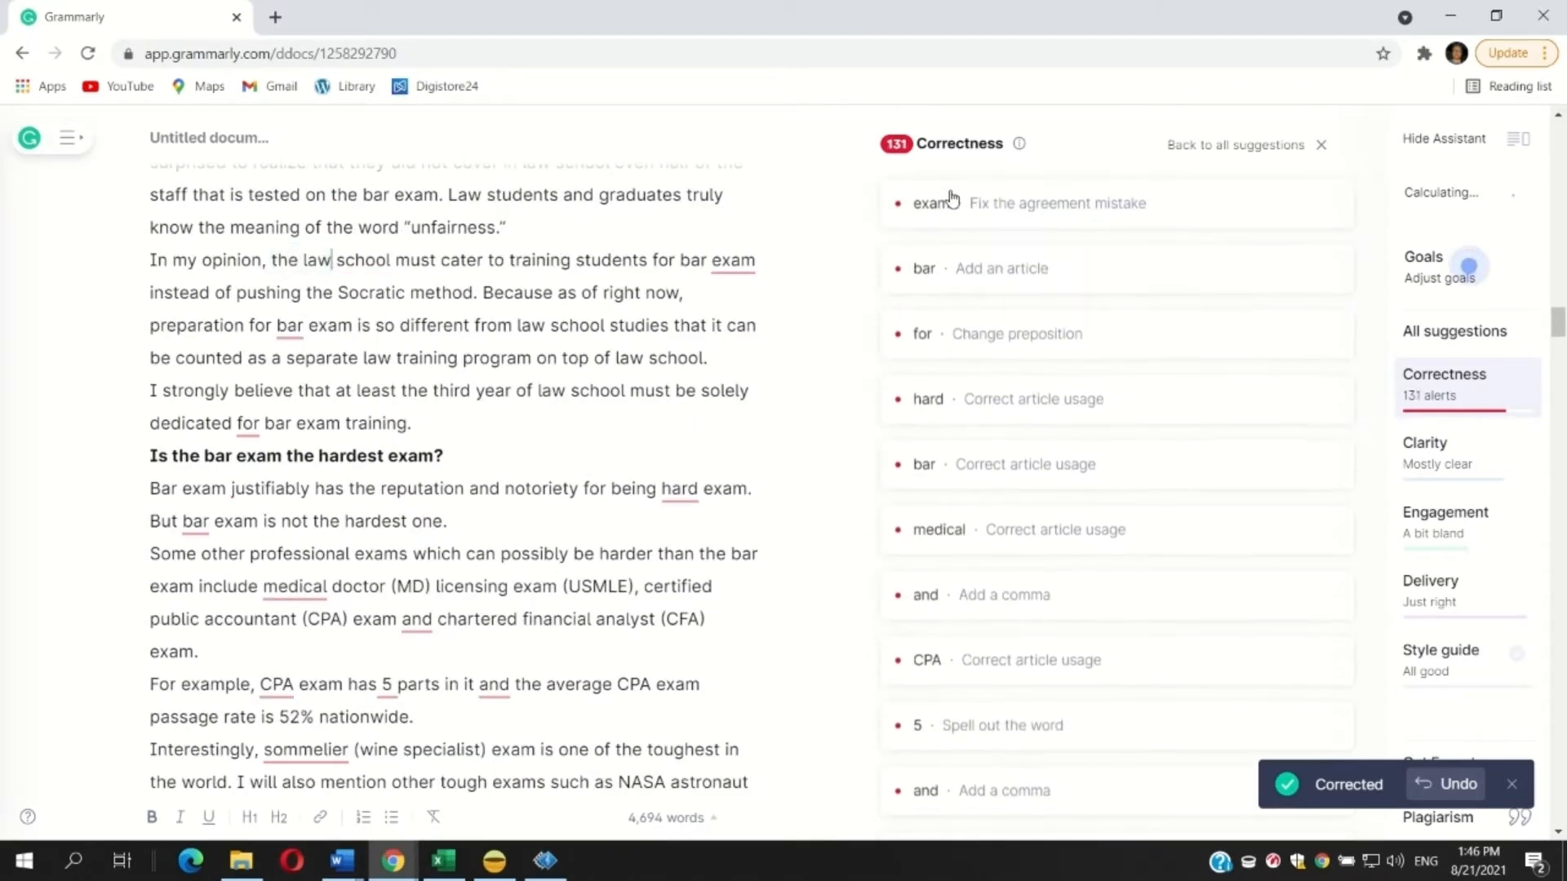
pyautogui.click(1024, 248)
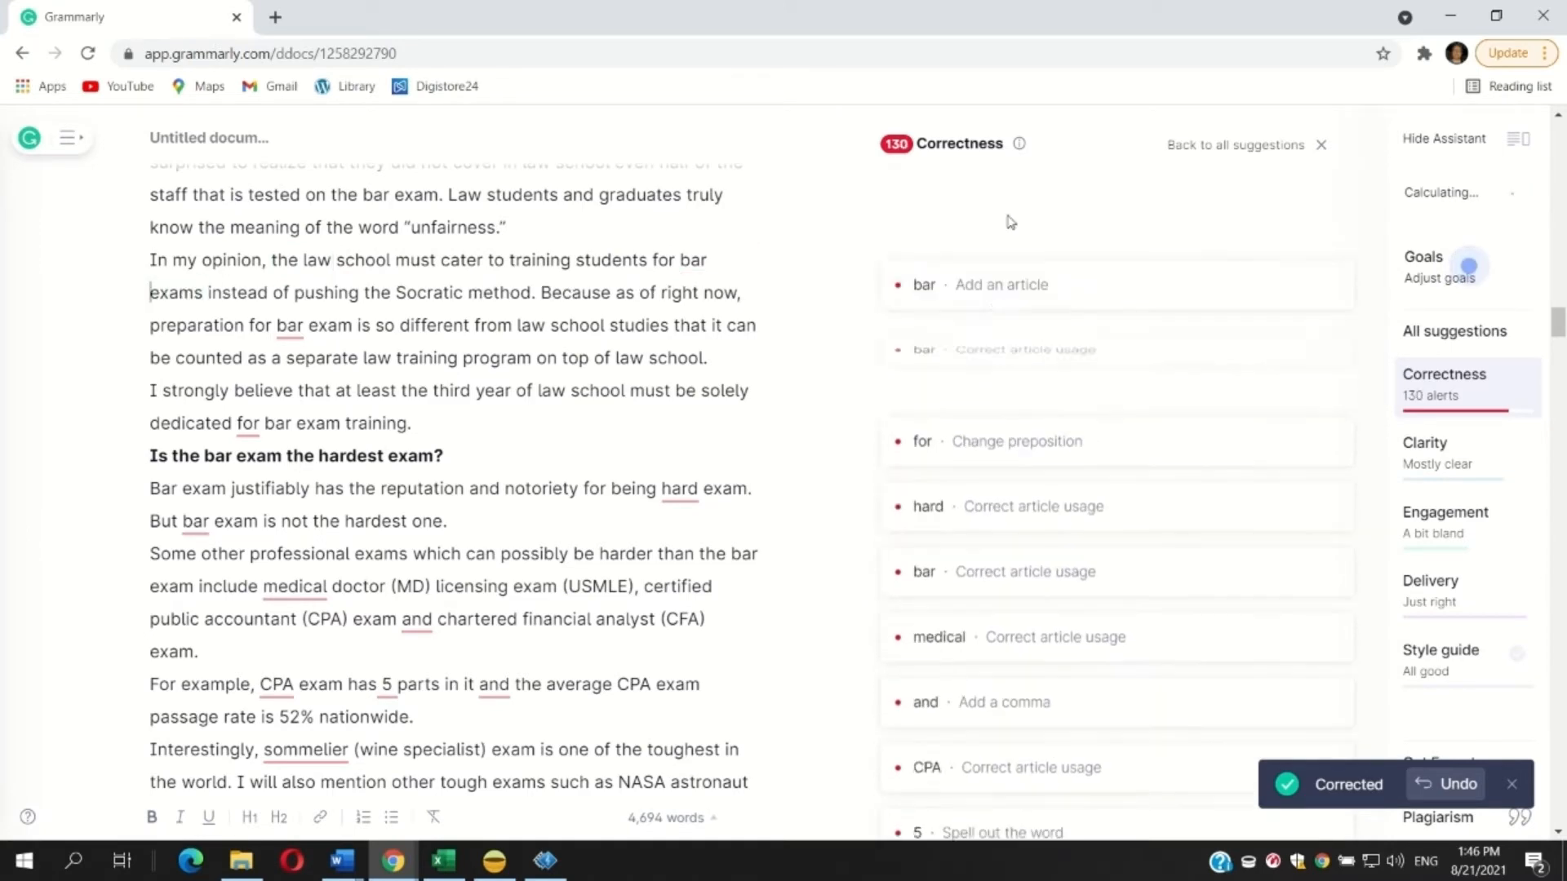
pyautogui.click(985, 207)
pyautogui.click(963, 257)
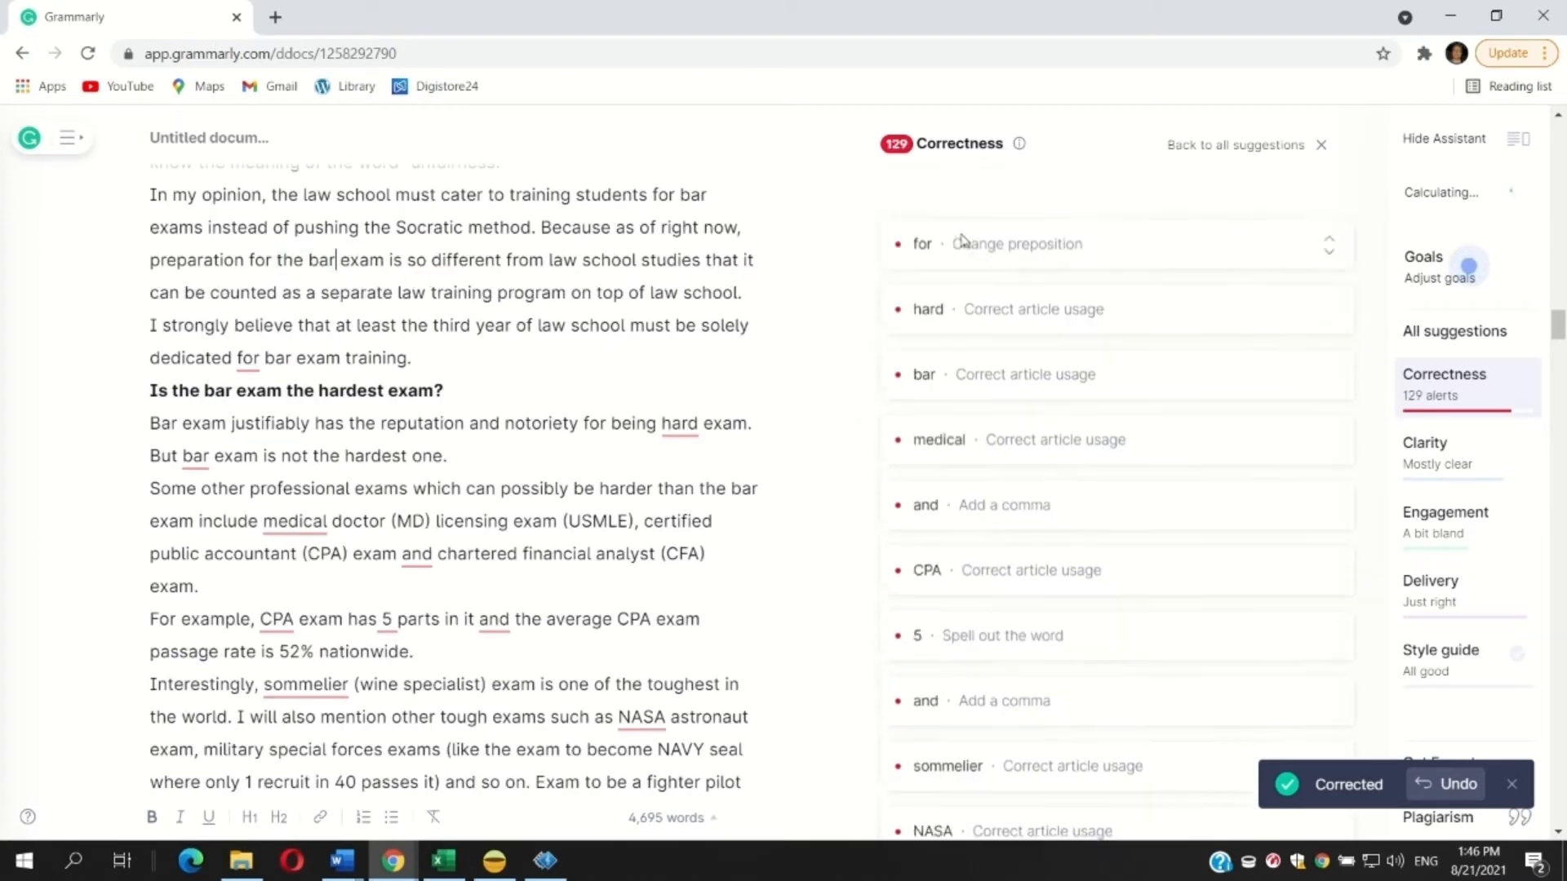
pyautogui.click(951, 217)
pyautogui.click(985, 256)
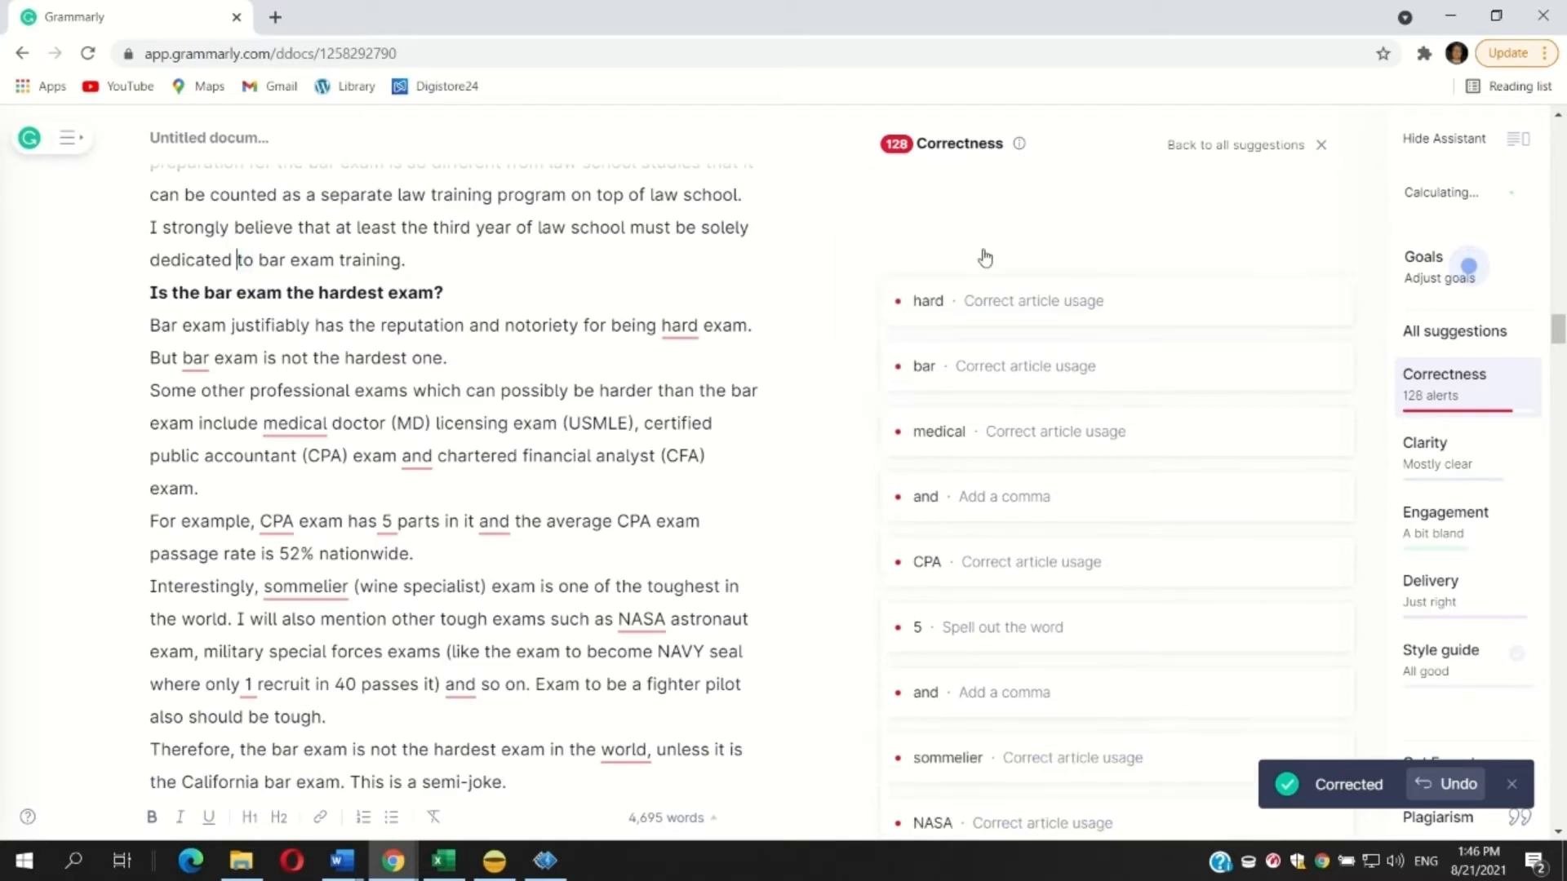
# Step: Under "Is the bar exam the hardest exam?", accept "a hard" before "exam" and "the bar" after "But"
pyautogui.click(979, 204)
pyautogui.click(965, 255)
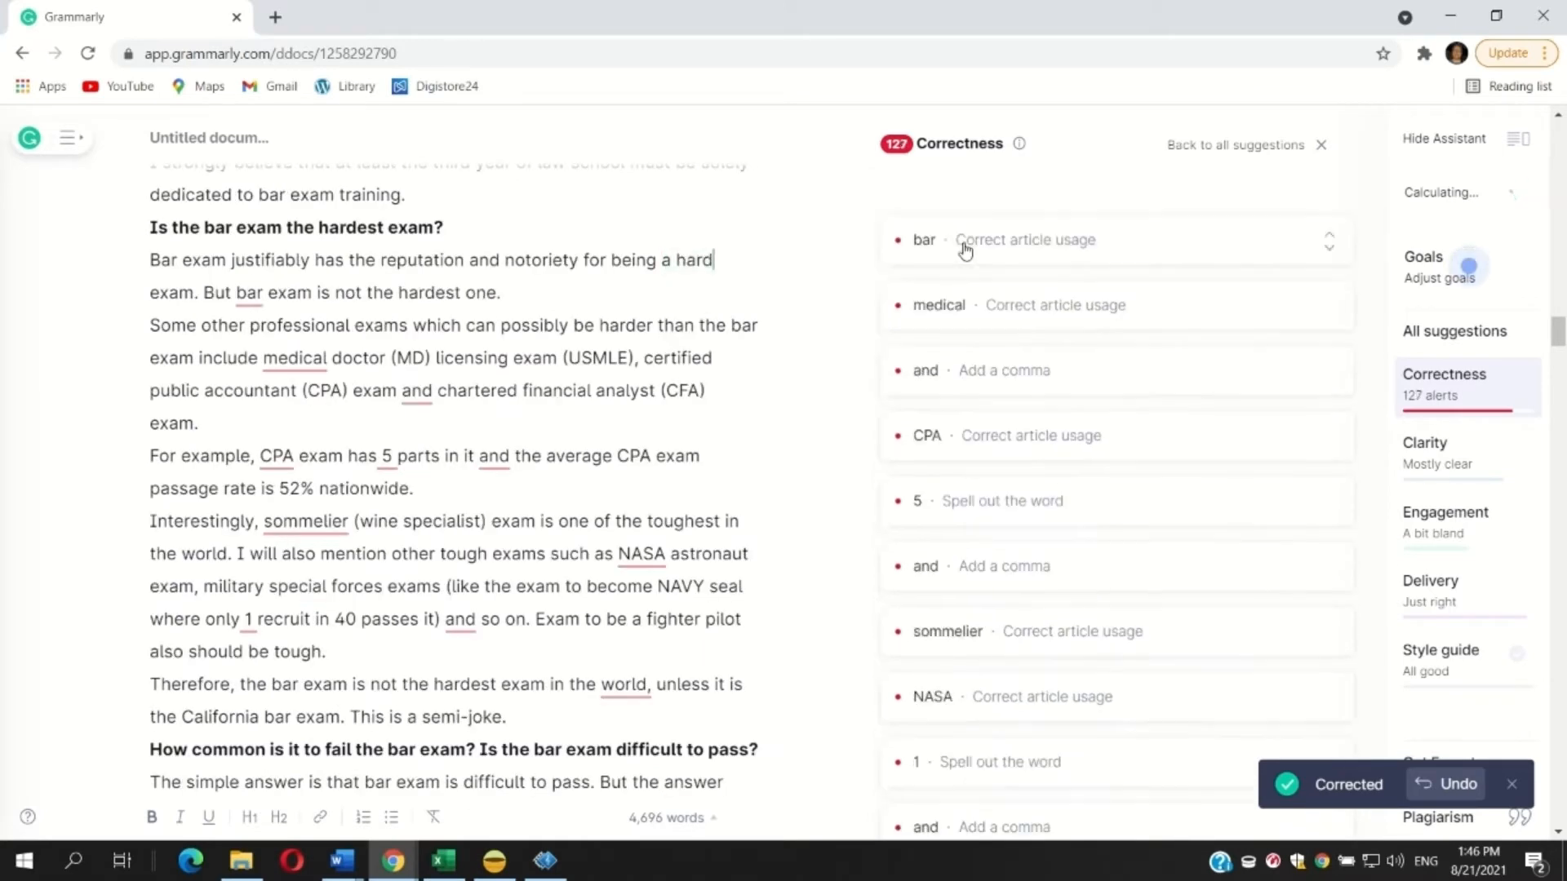
pyautogui.click(965, 206)
pyautogui.click(966, 251)
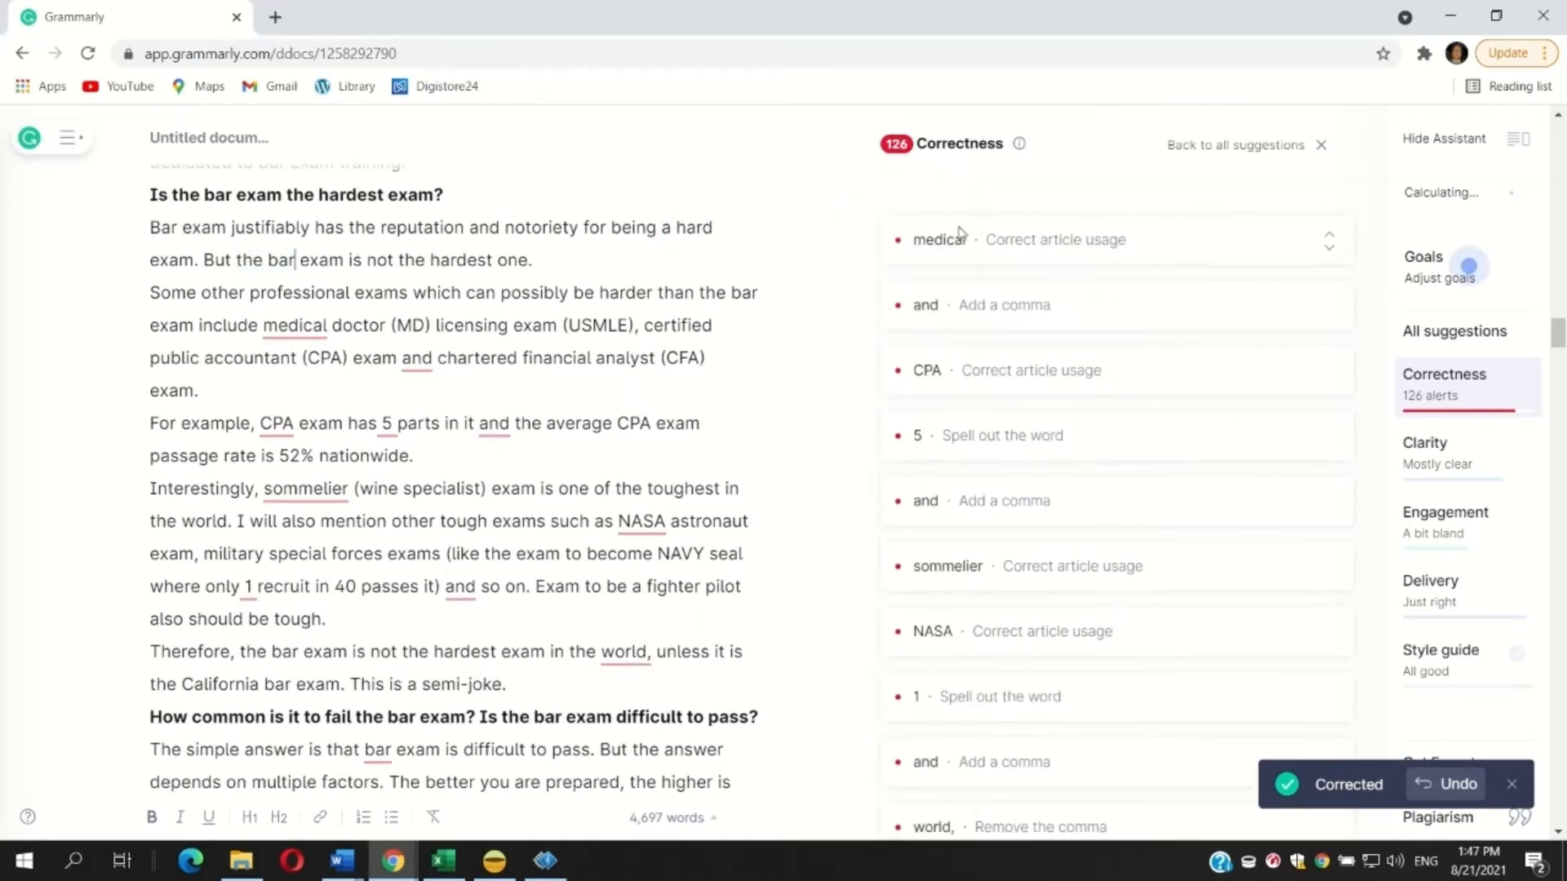
# Step: In the sentence listing other professional exams, accept "the medical" and the comma before "and chartered financial analyst"
pyautogui.click(949, 208)
pyautogui.click(966, 251)
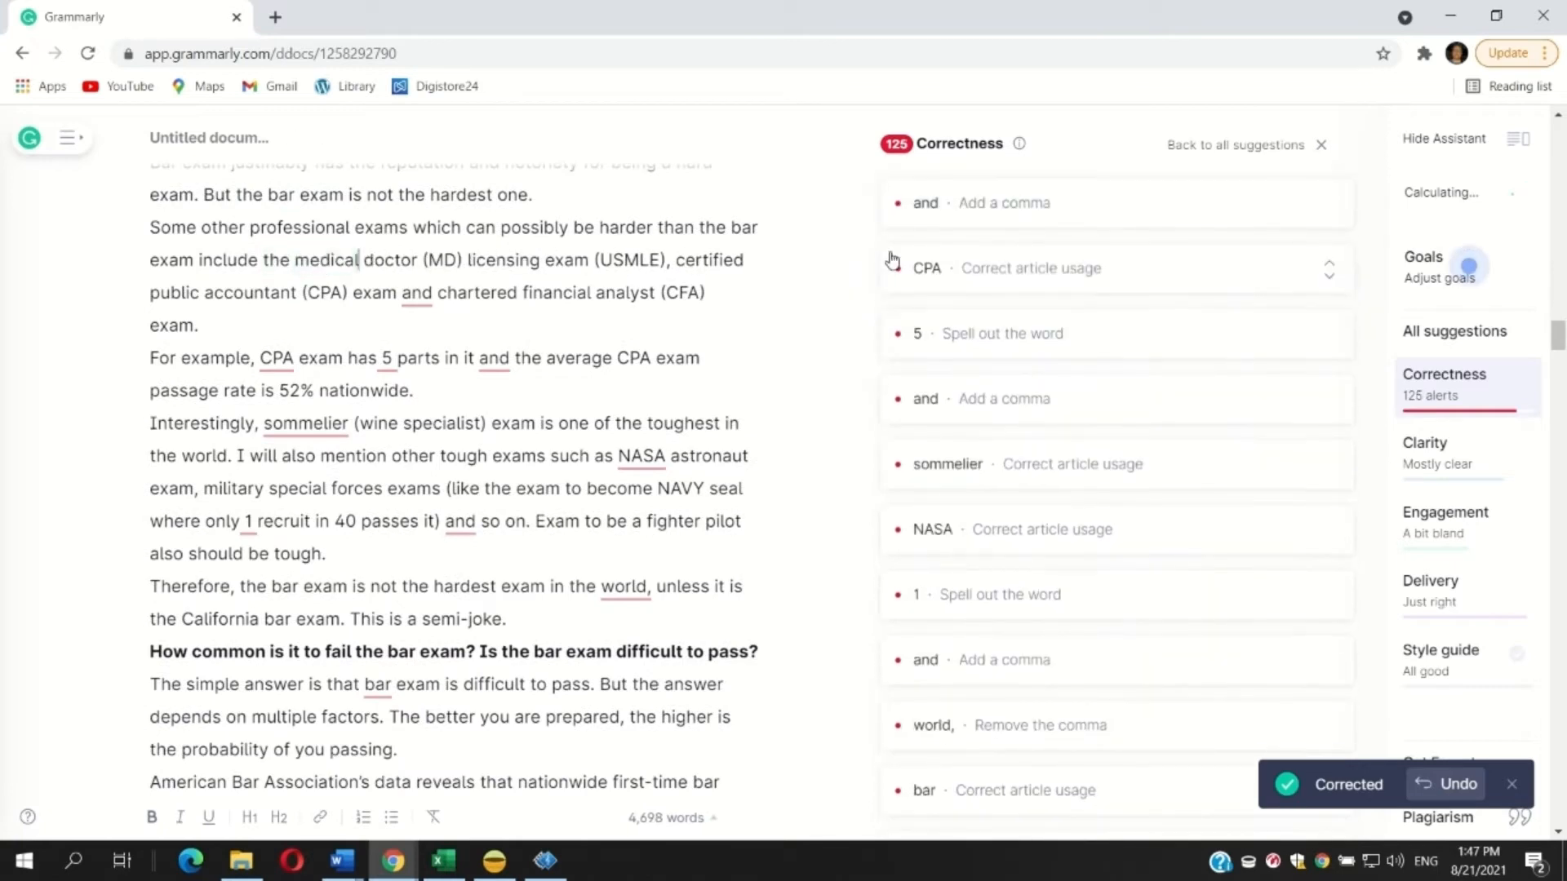
pyautogui.click(940, 210)
pyautogui.click(944, 251)
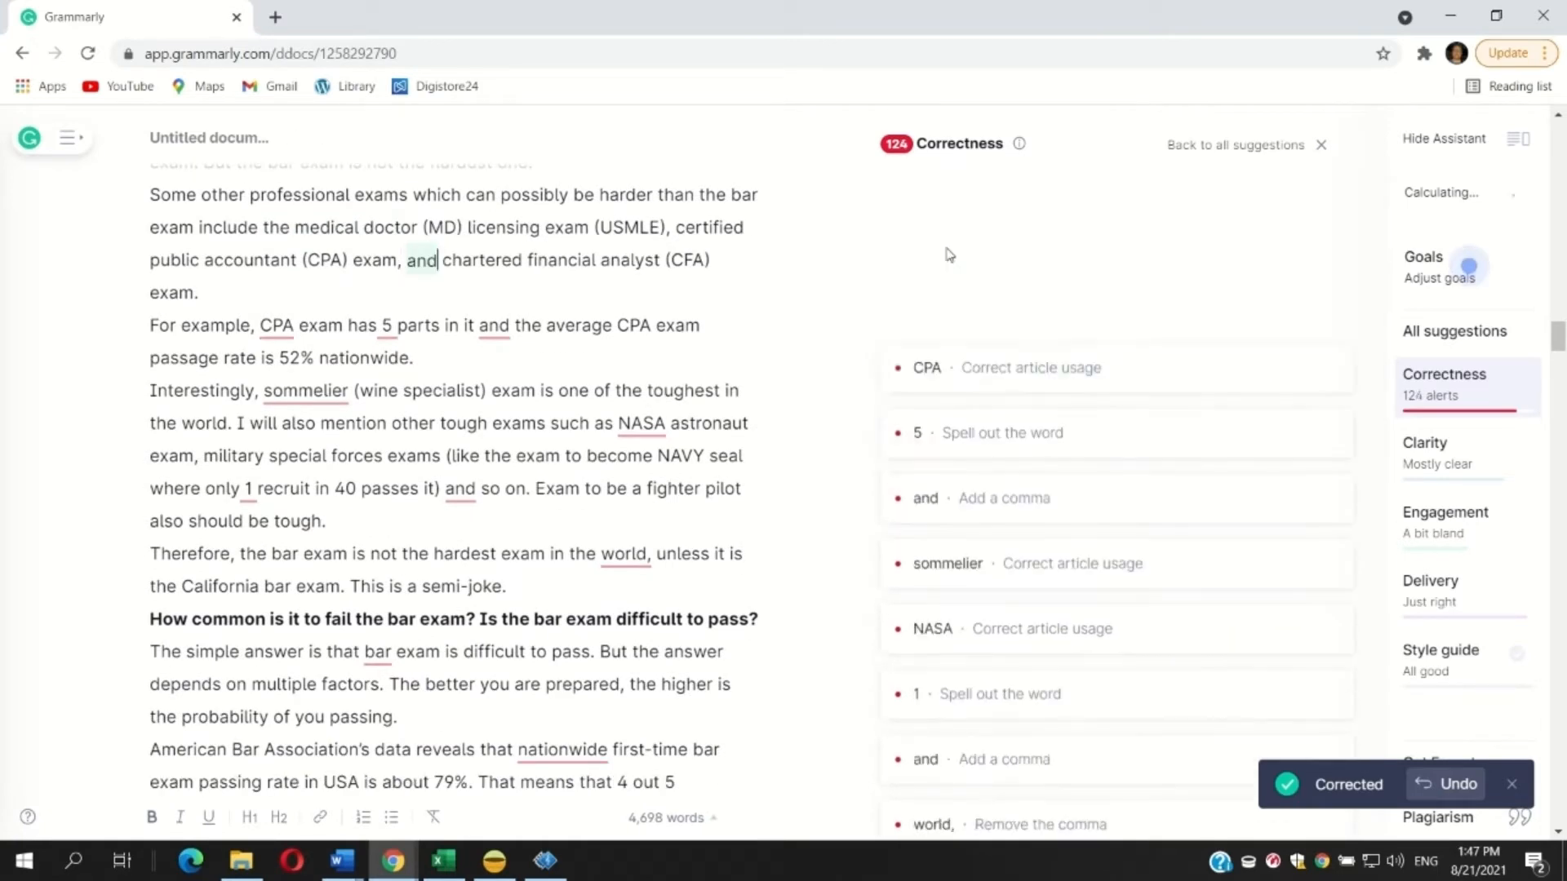
# Step: In the "For example" sentence, accept "the CPA", spell out 5 as "five", and add the comma before "and the average"
pyautogui.click(936, 214)
pyautogui.click(955, 249)
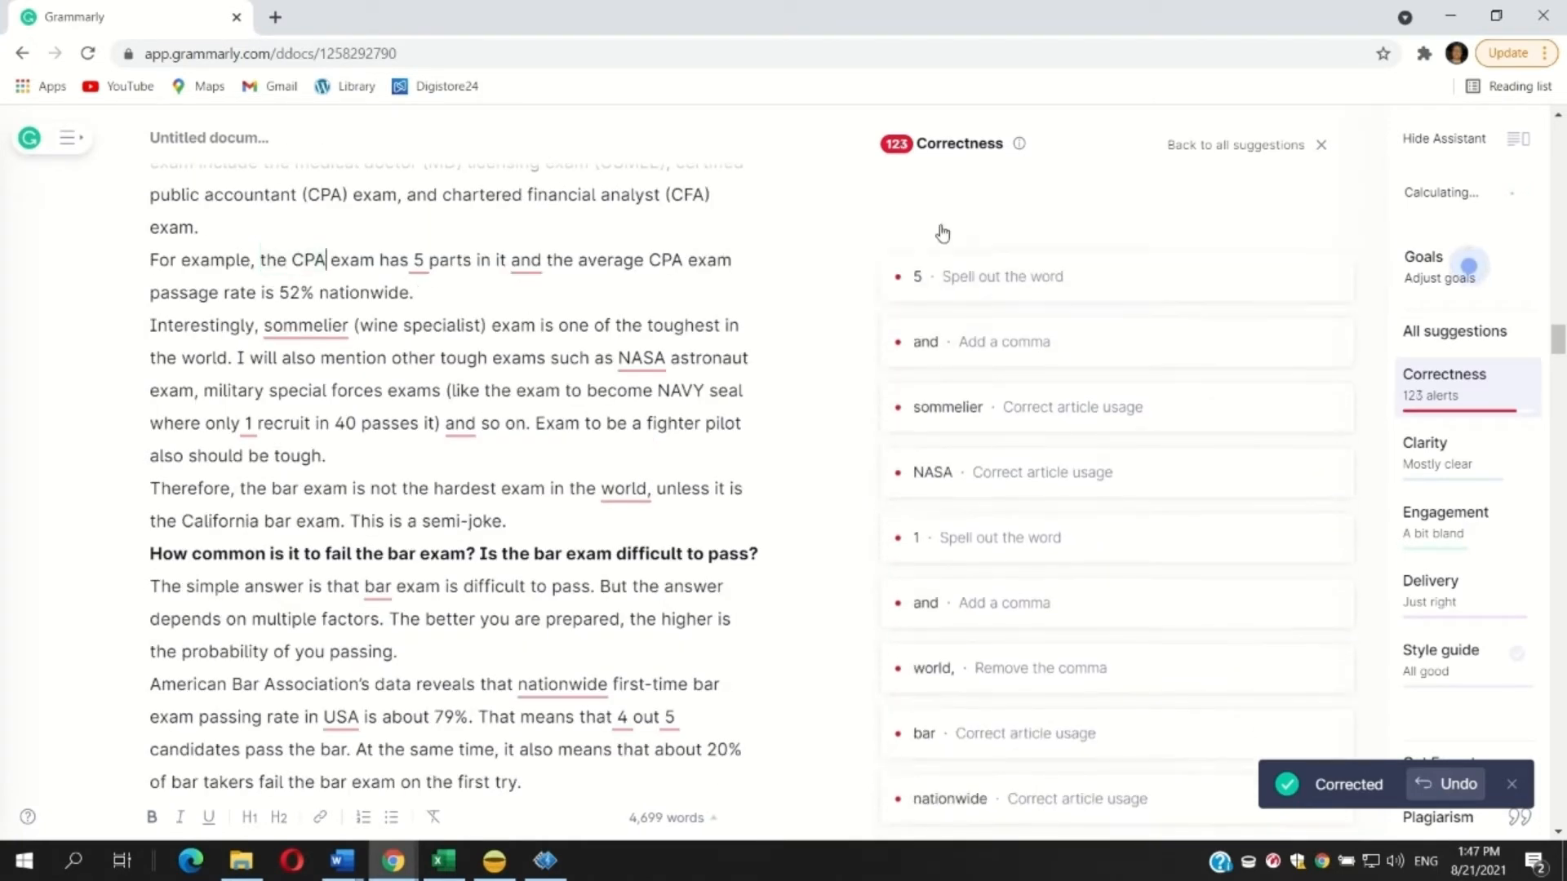
pyautogui.click(930, 213)
pyautogui.click(968, 250)
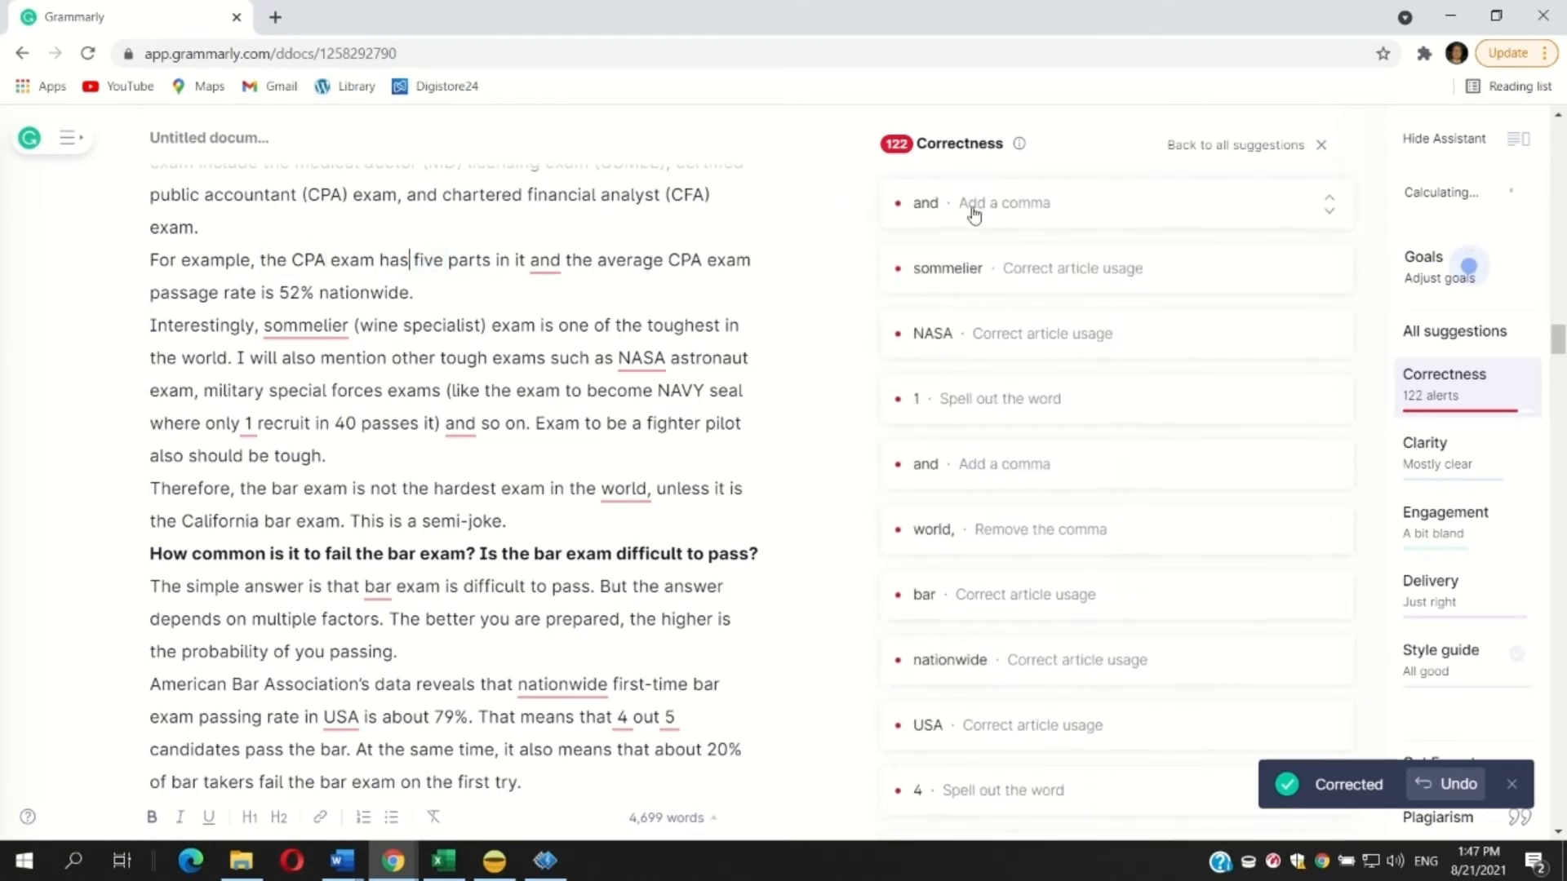
pyautogui.click(970, 254)
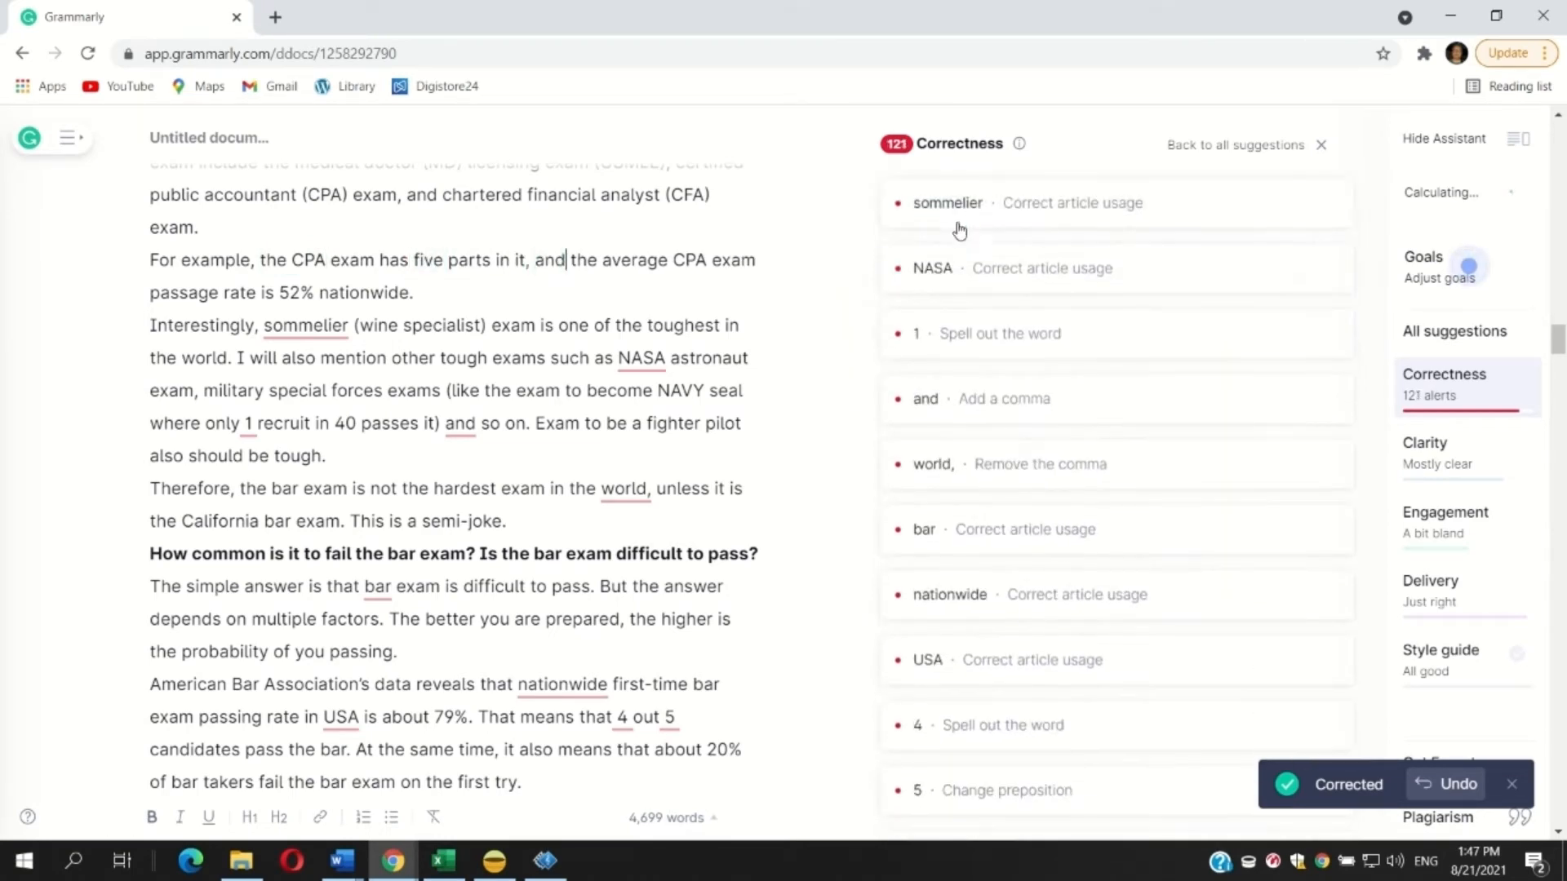
# Step: In the paragraph on other tough exams, accept "the sommelier" and "the NASA", and spell out 1 as "one"
pyautogui.click(960, 251)
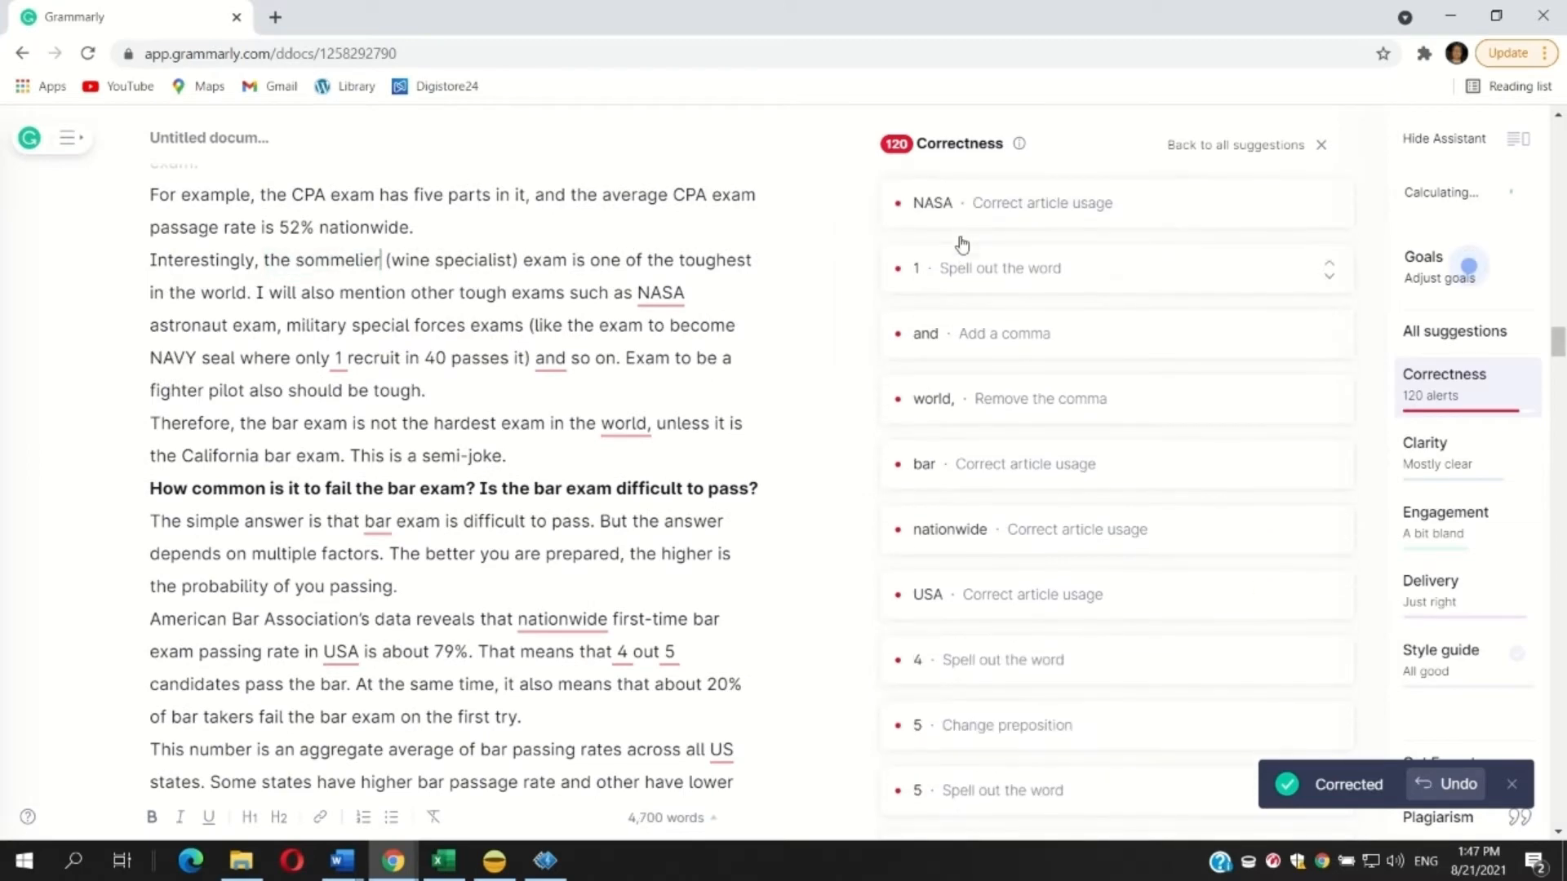
pyautogui.click(958, 214)
pyautogui.click(946, 257)
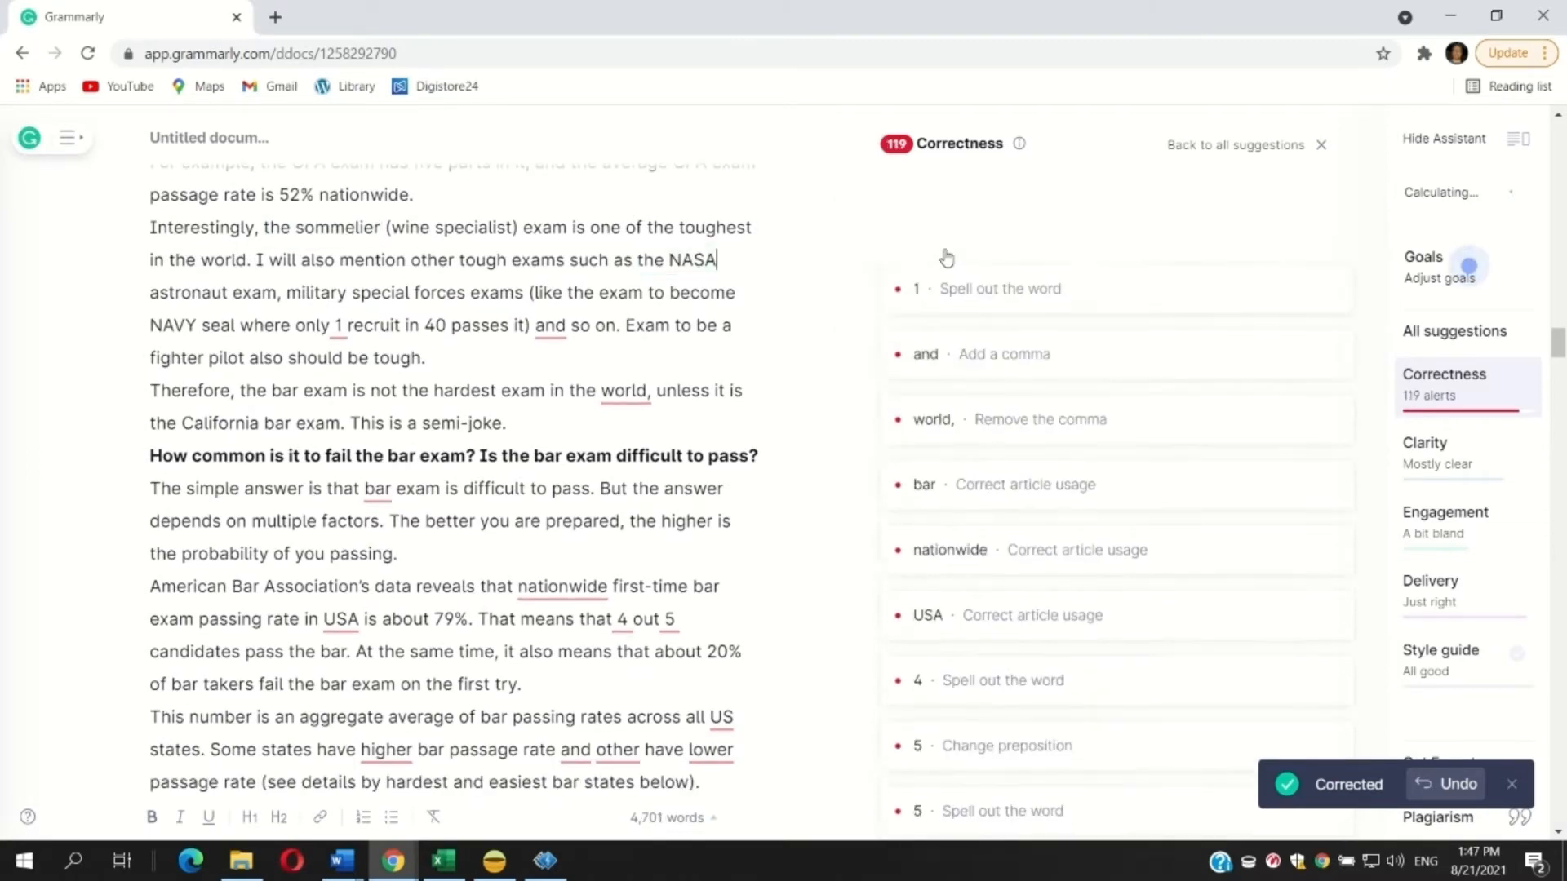
pyautogui.click(945, 222)
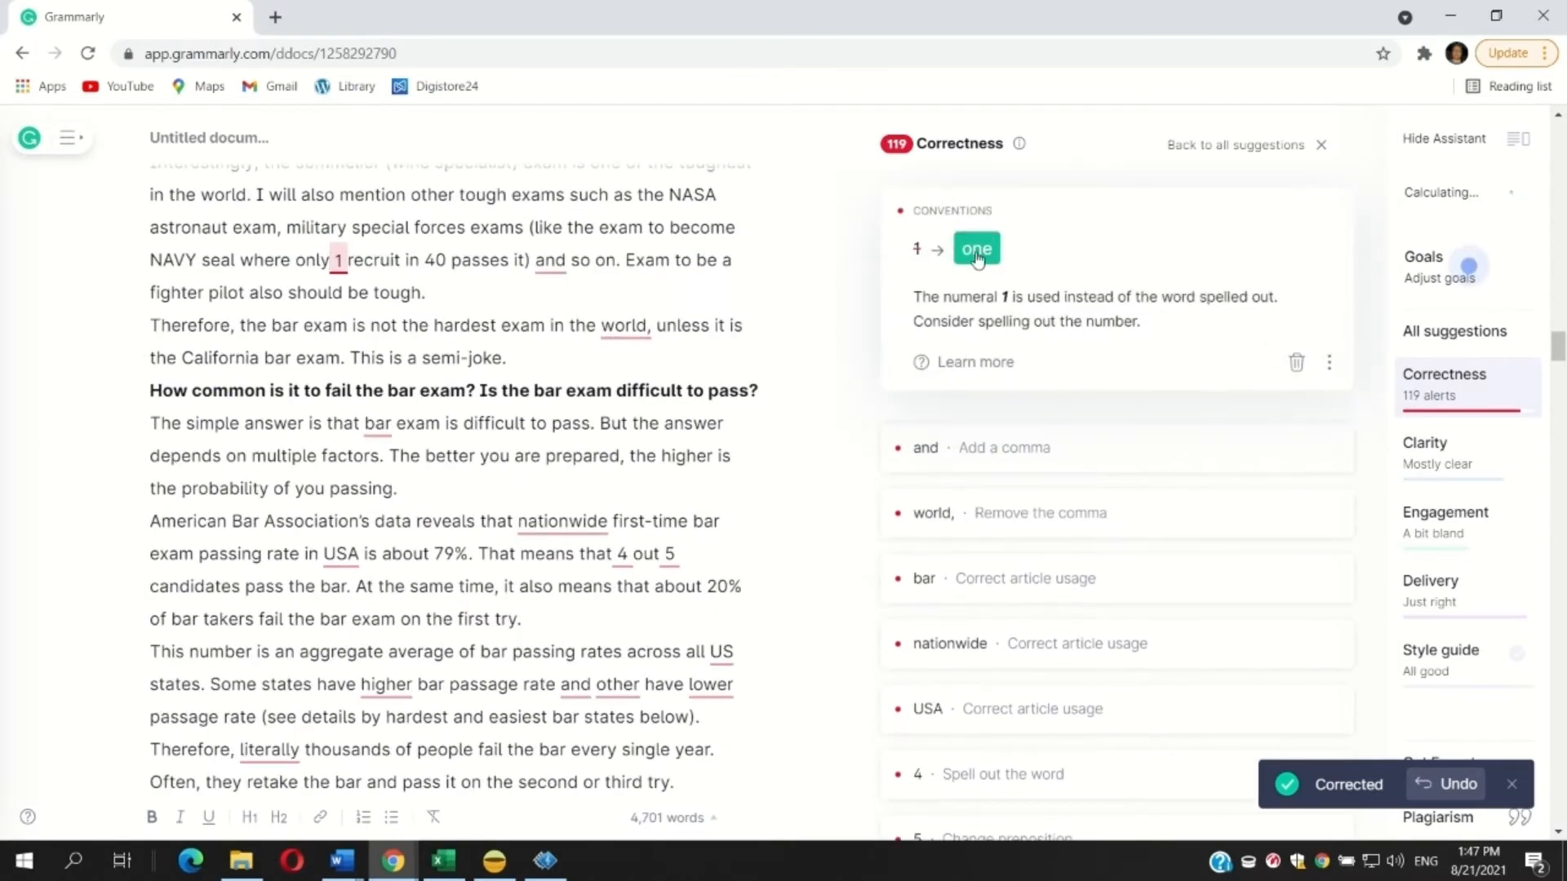
pyautogui.click(978, 252)
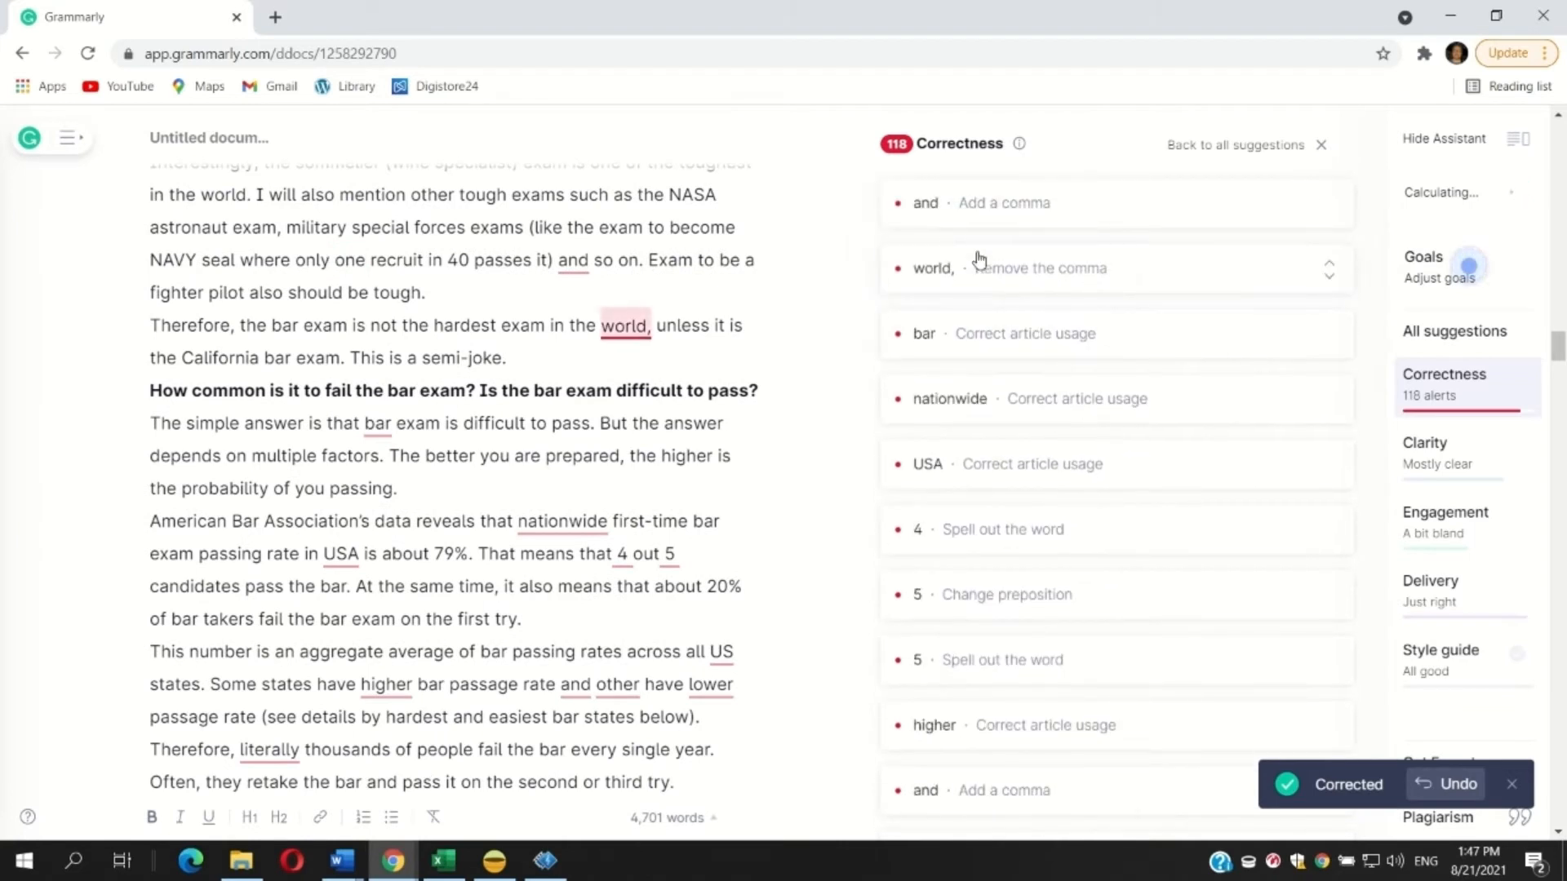
# Step: Accept the comma before "and so on" and remove the comma after "world" in the "Therefore" sentence
pyautogui.click(968, 208)
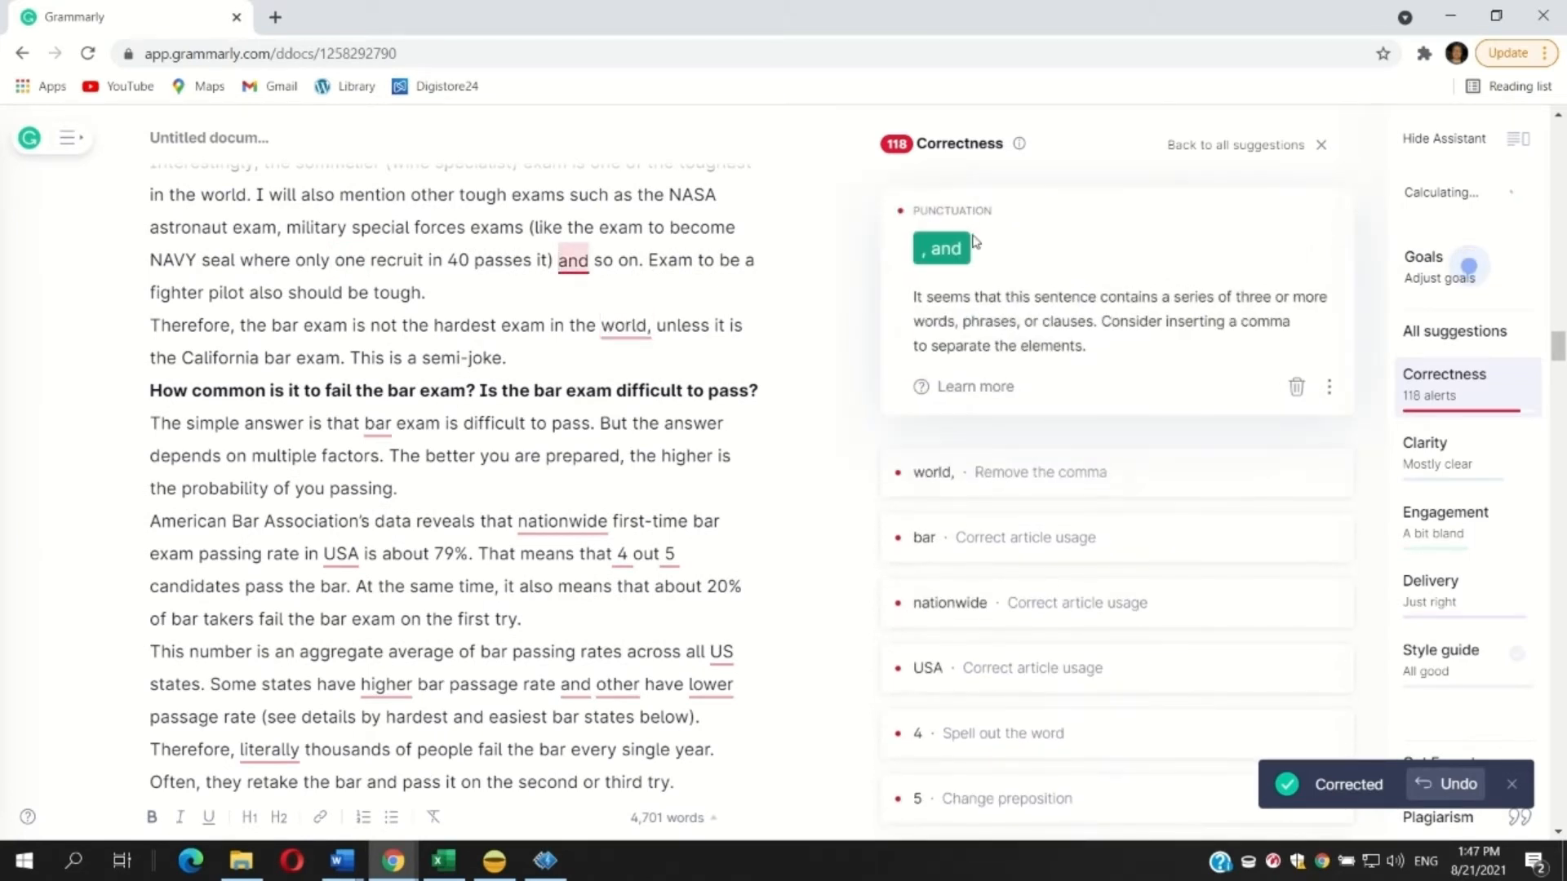
pyautogui.click(949, 249)
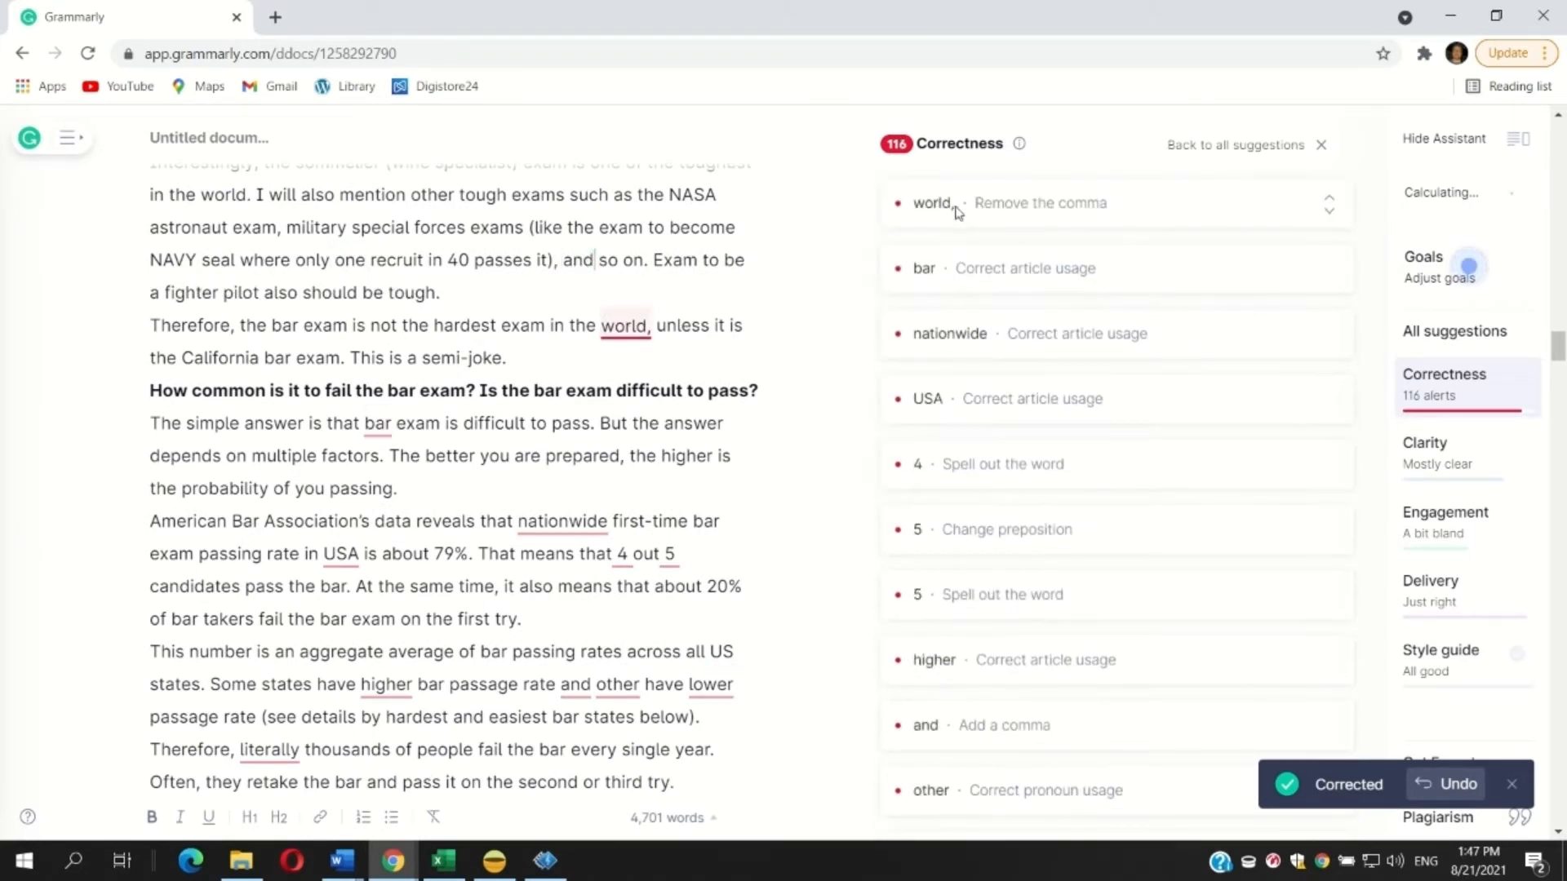
pyautogui.click(957, 210)
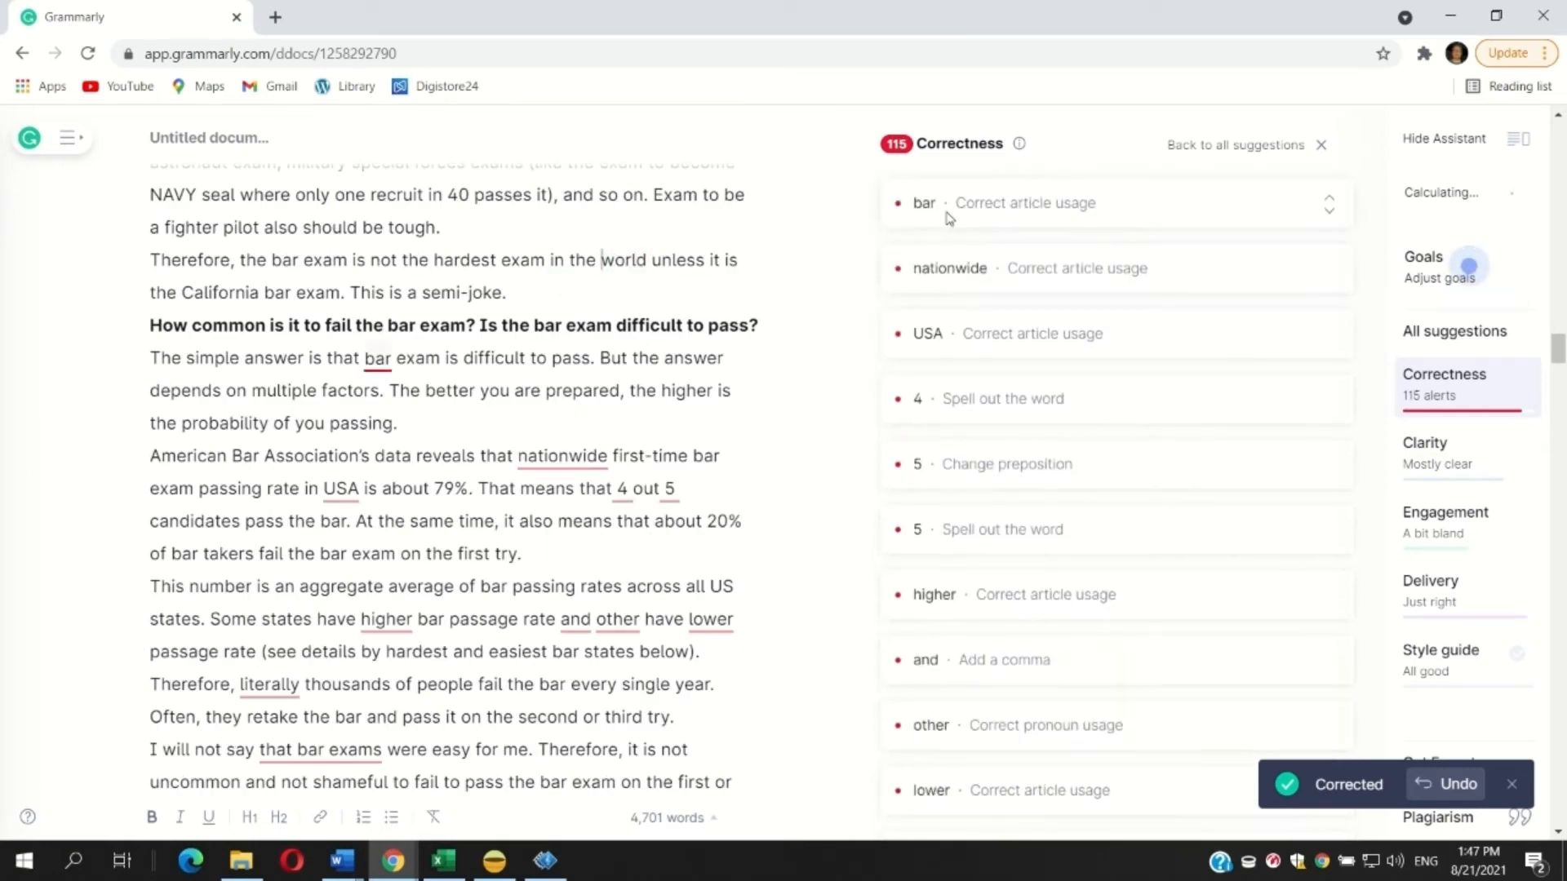
# Step: In the section on how common it is to fail the bar exam, accept "the bar", "the nationwide" and "the USA"
pyautogui.click(949, 218)
pyautogui.click(952, 250)
pyautogui.click(947, 211)
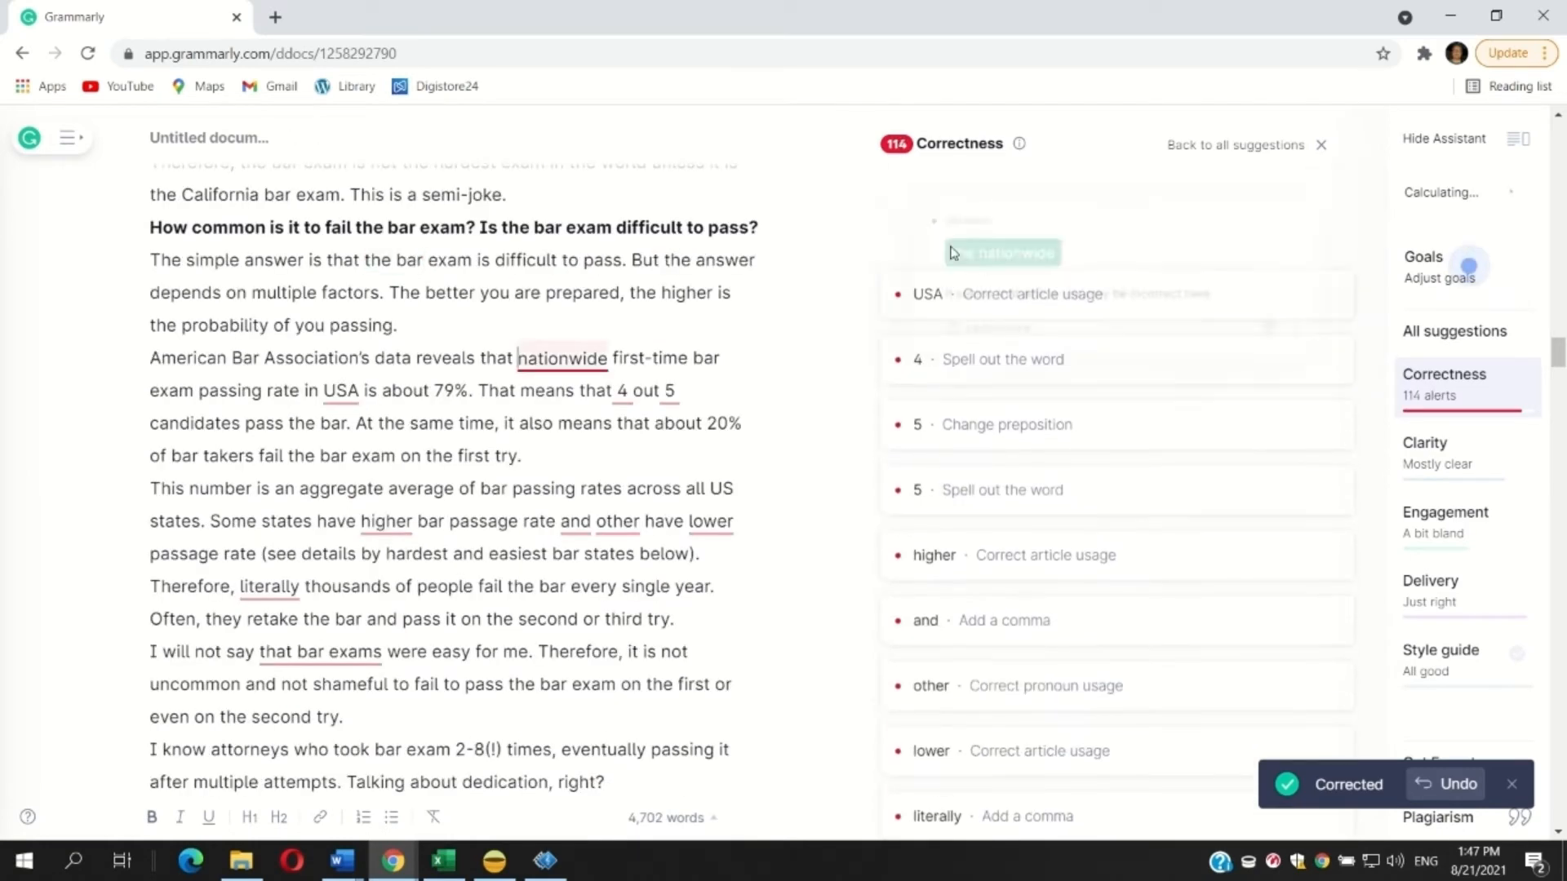
pyautogui.click(975, 251)
pyautogui.click(963, 302)
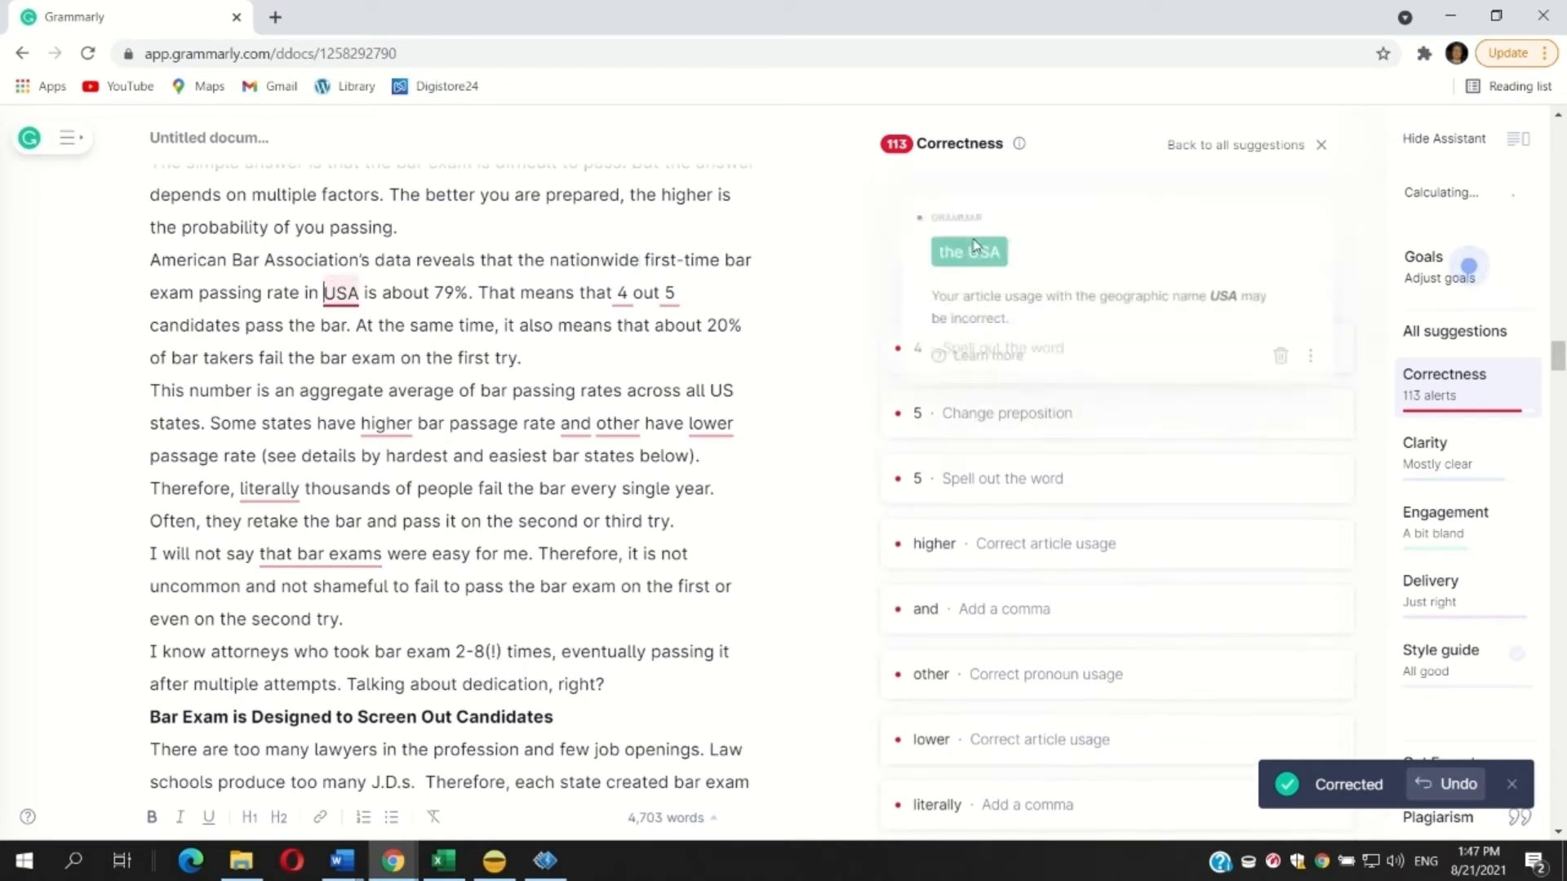
pyautogui.click(958, 250)
# Step: In the sentence about candidates passing the bar, spell out 4 as "four" and accept "of" before 5
pyautogui.click(952, 206)
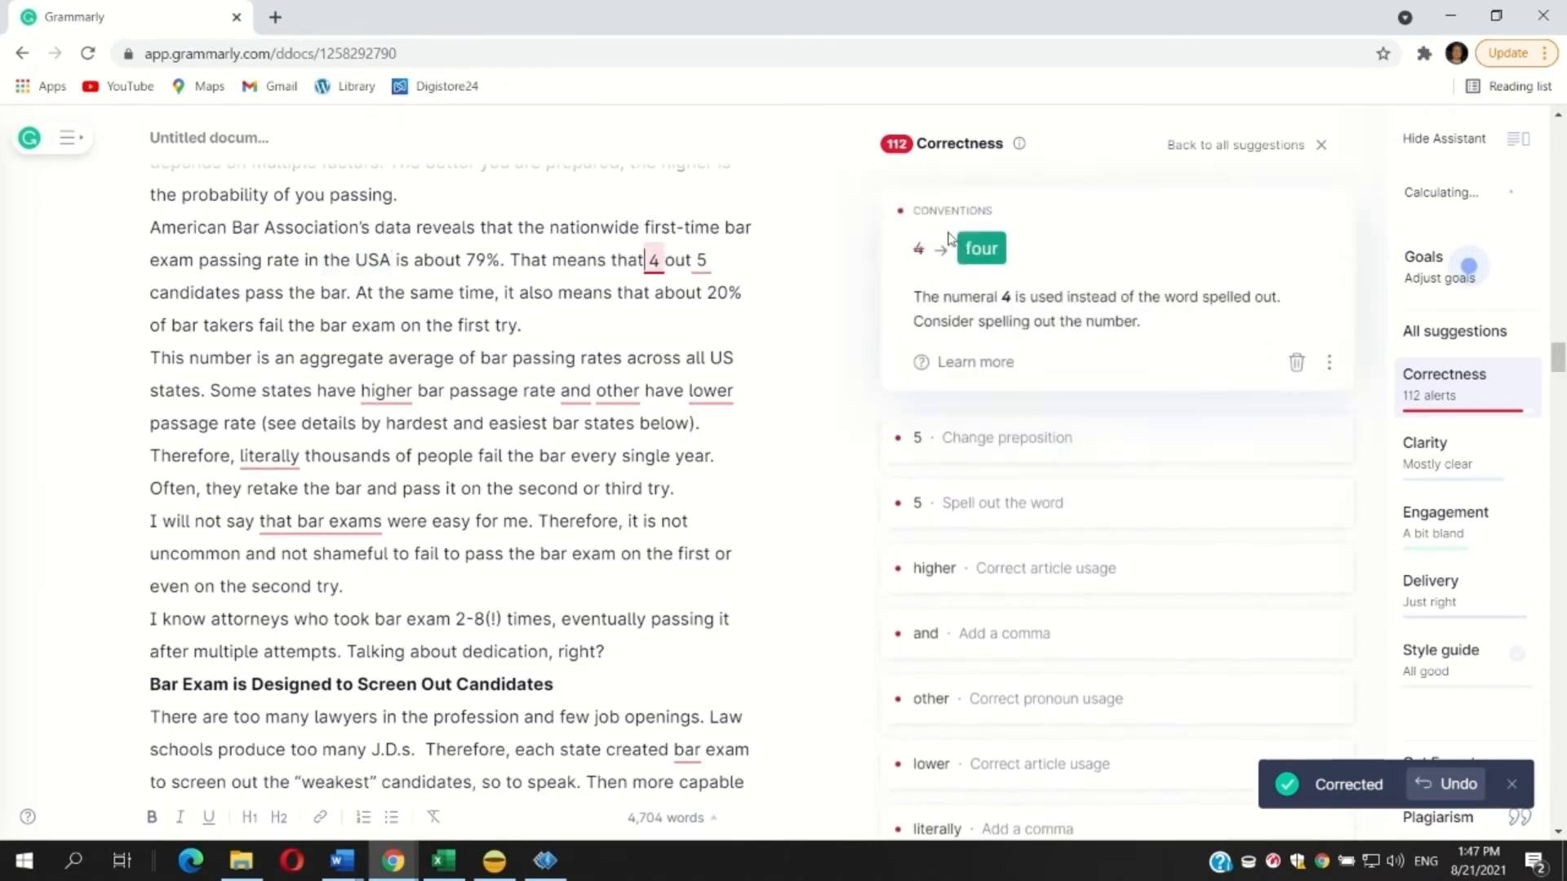
pyautogui.click(969, 249)
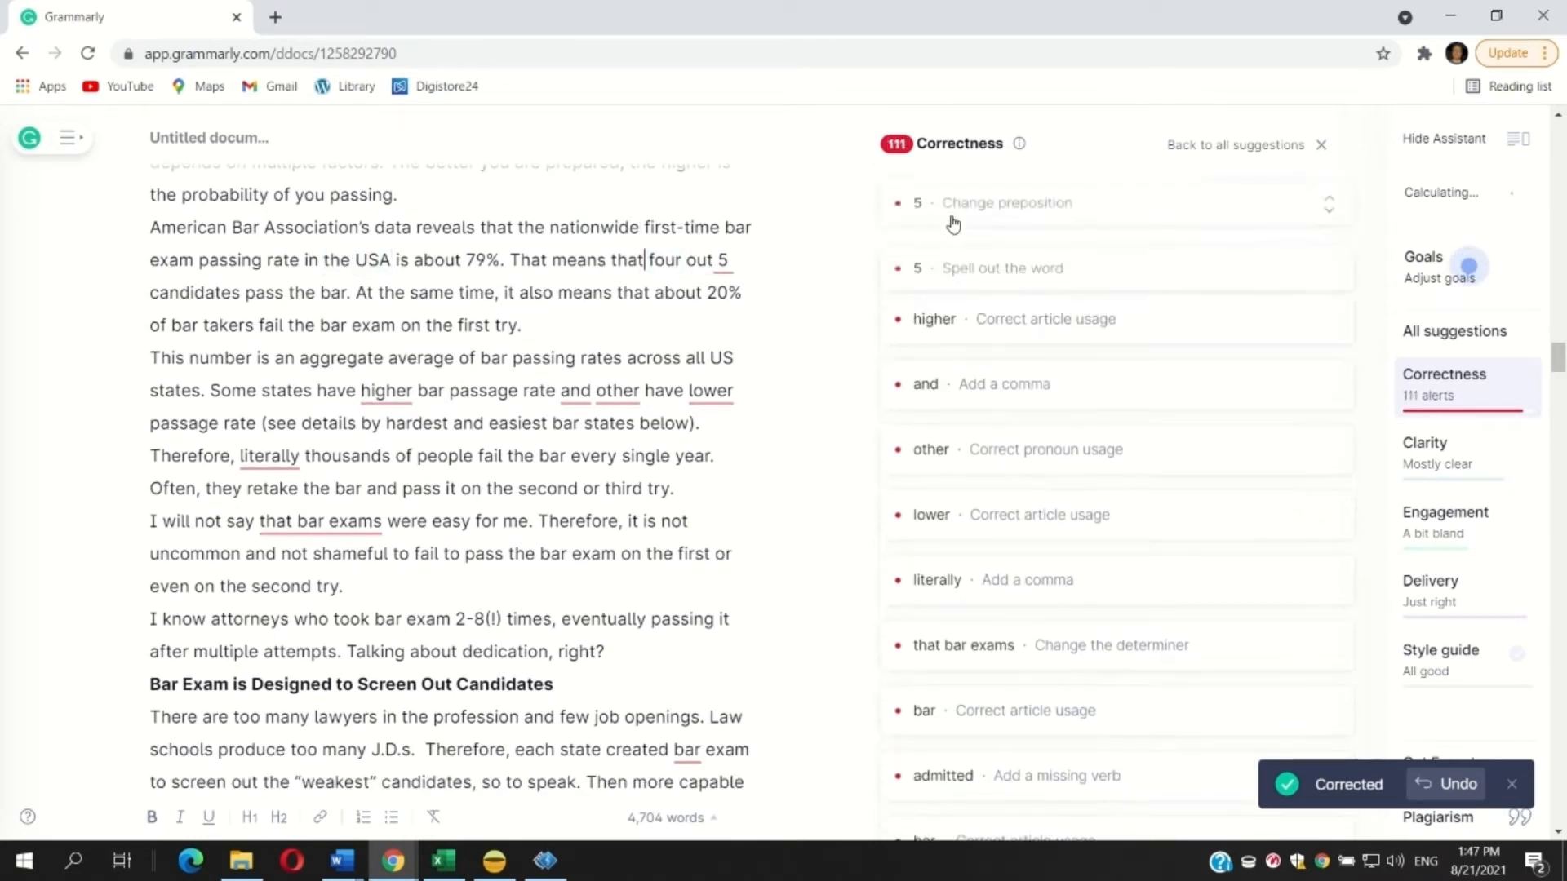
pyautogui.click(948, 211)
pyautogui.click(939, 250)
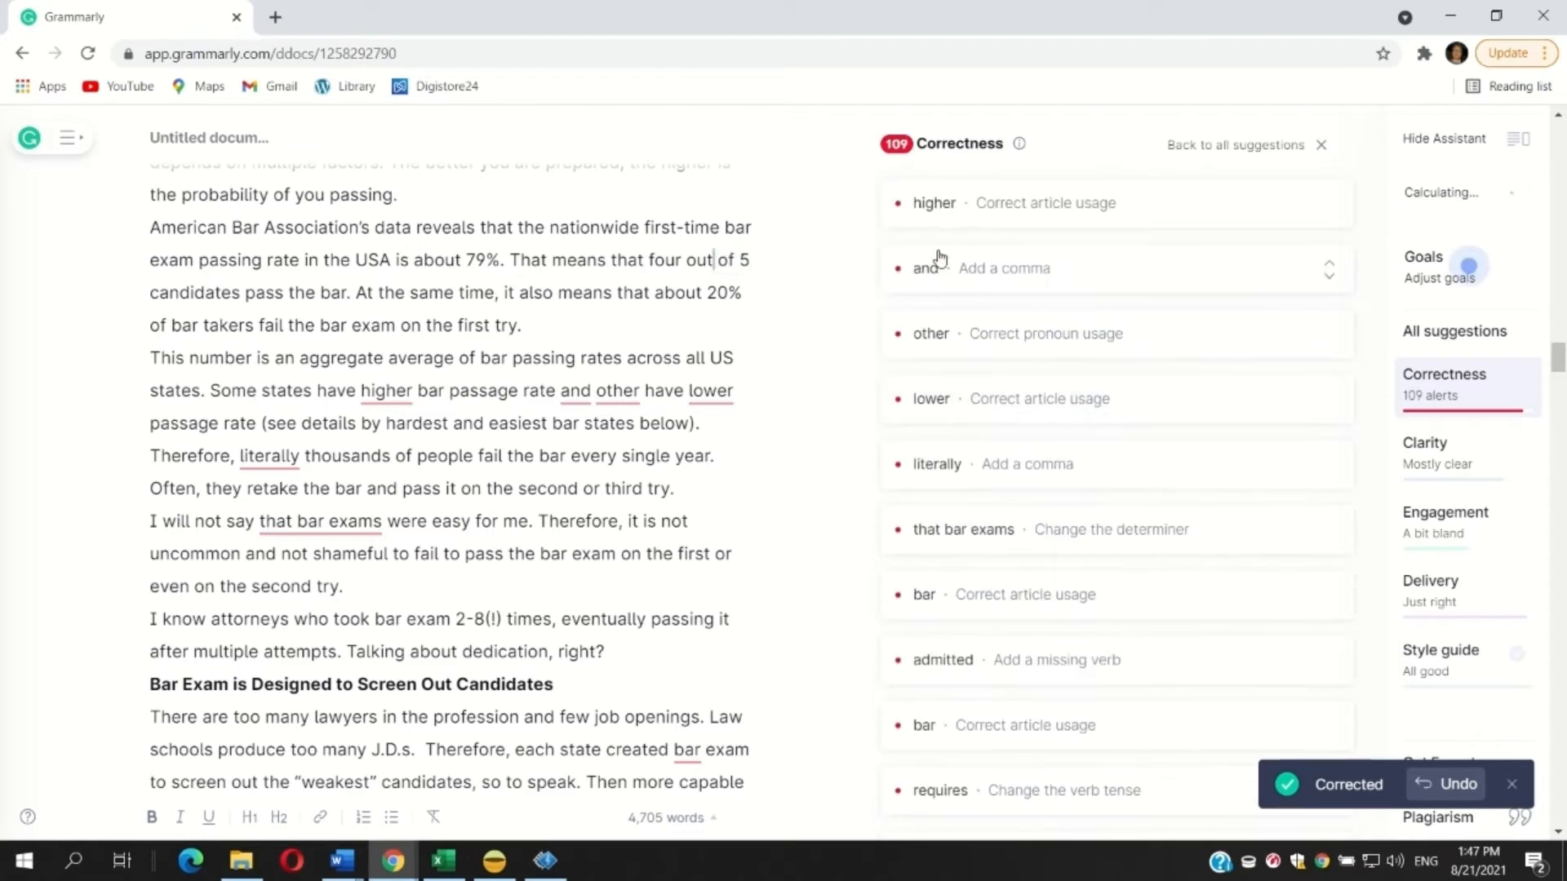
# Step: In the paragraph on passing rates across states, accept "a higher" and the commas before "and other" and after "literally"
pyautogui.click(936, 206)
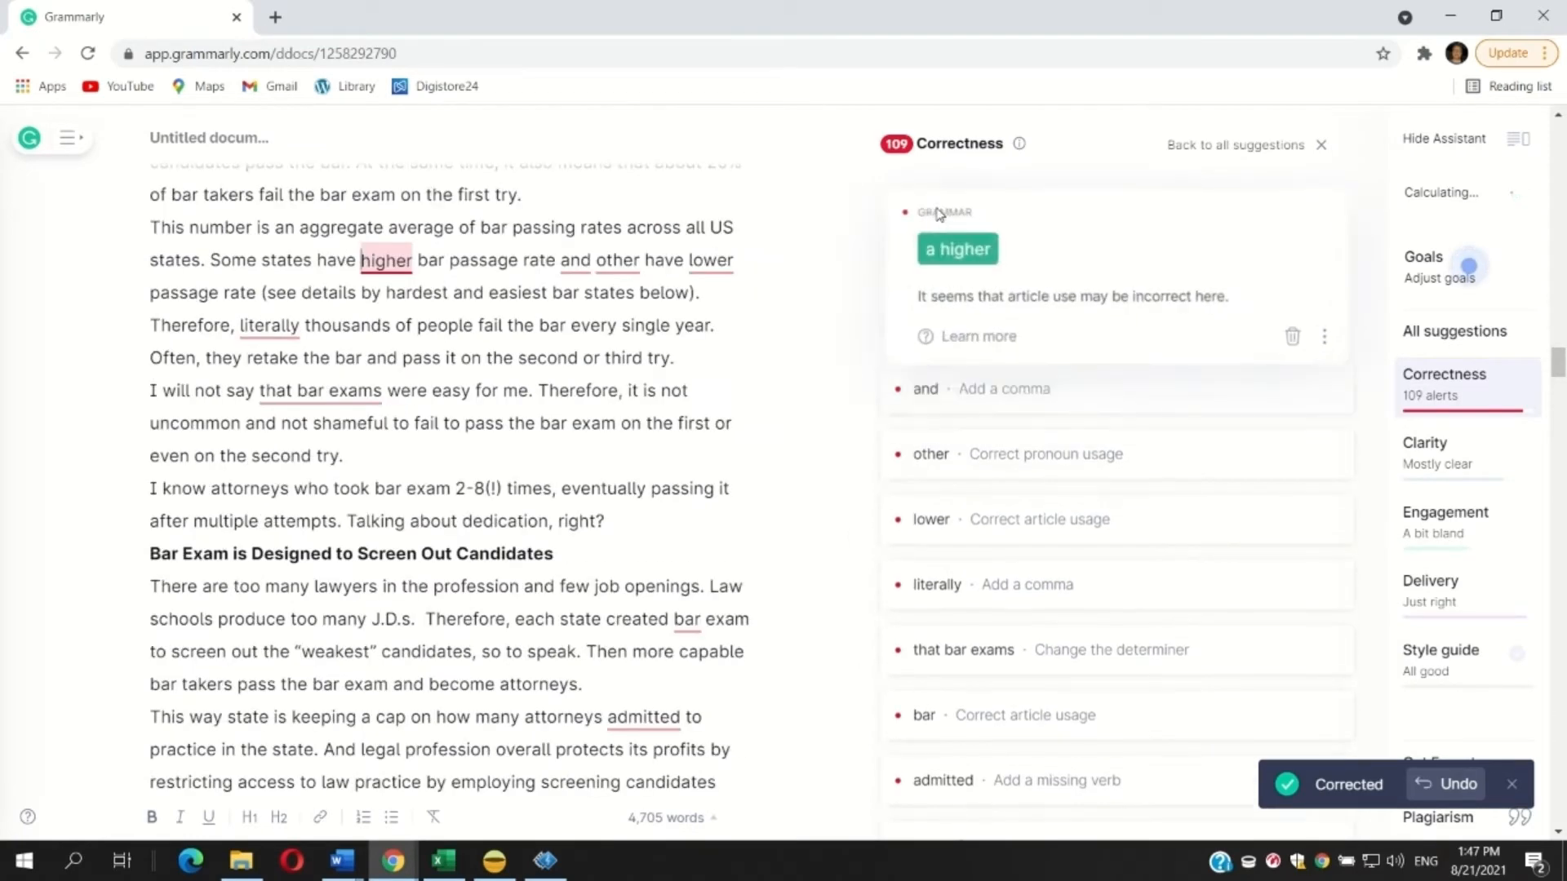
pyautogui.click(945, 260)
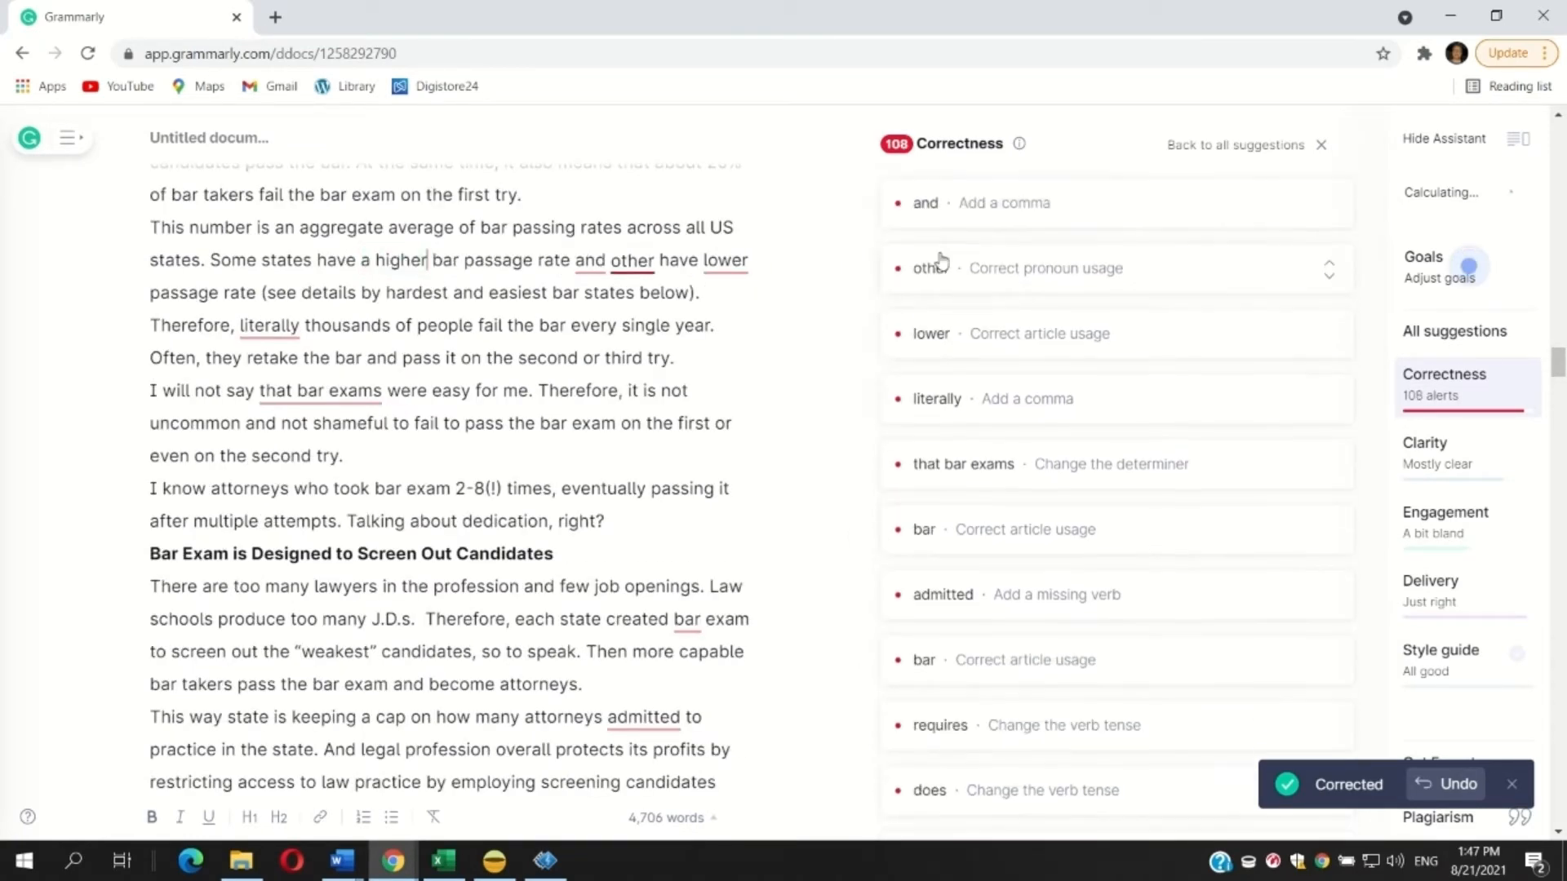
pyautogui.click(942, 206)
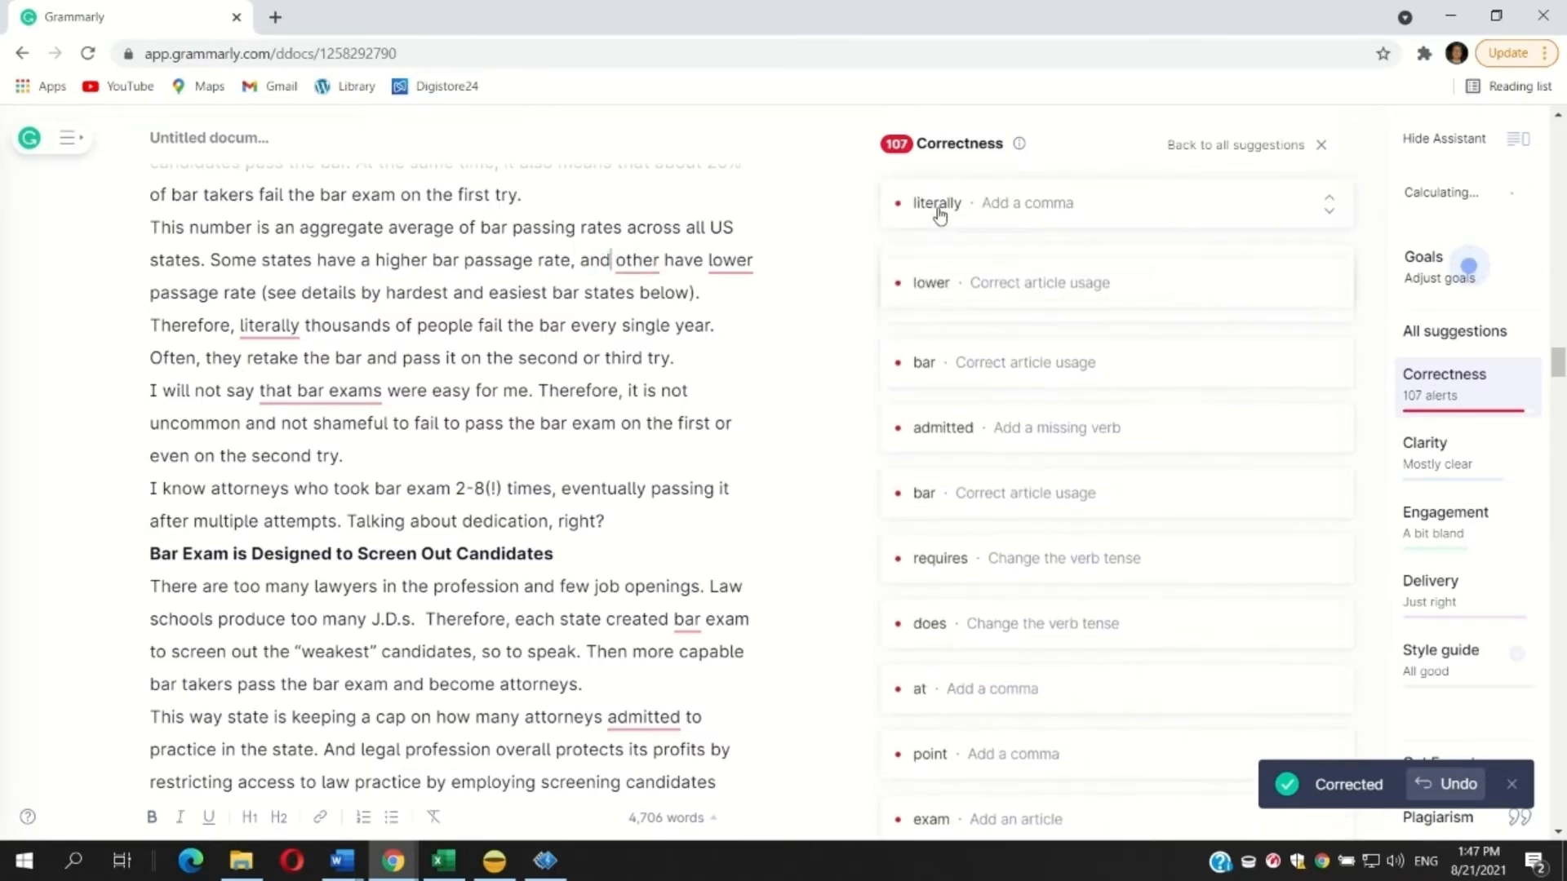
pyautogui.click(936, 207)
pyautogui.click(965, 259)
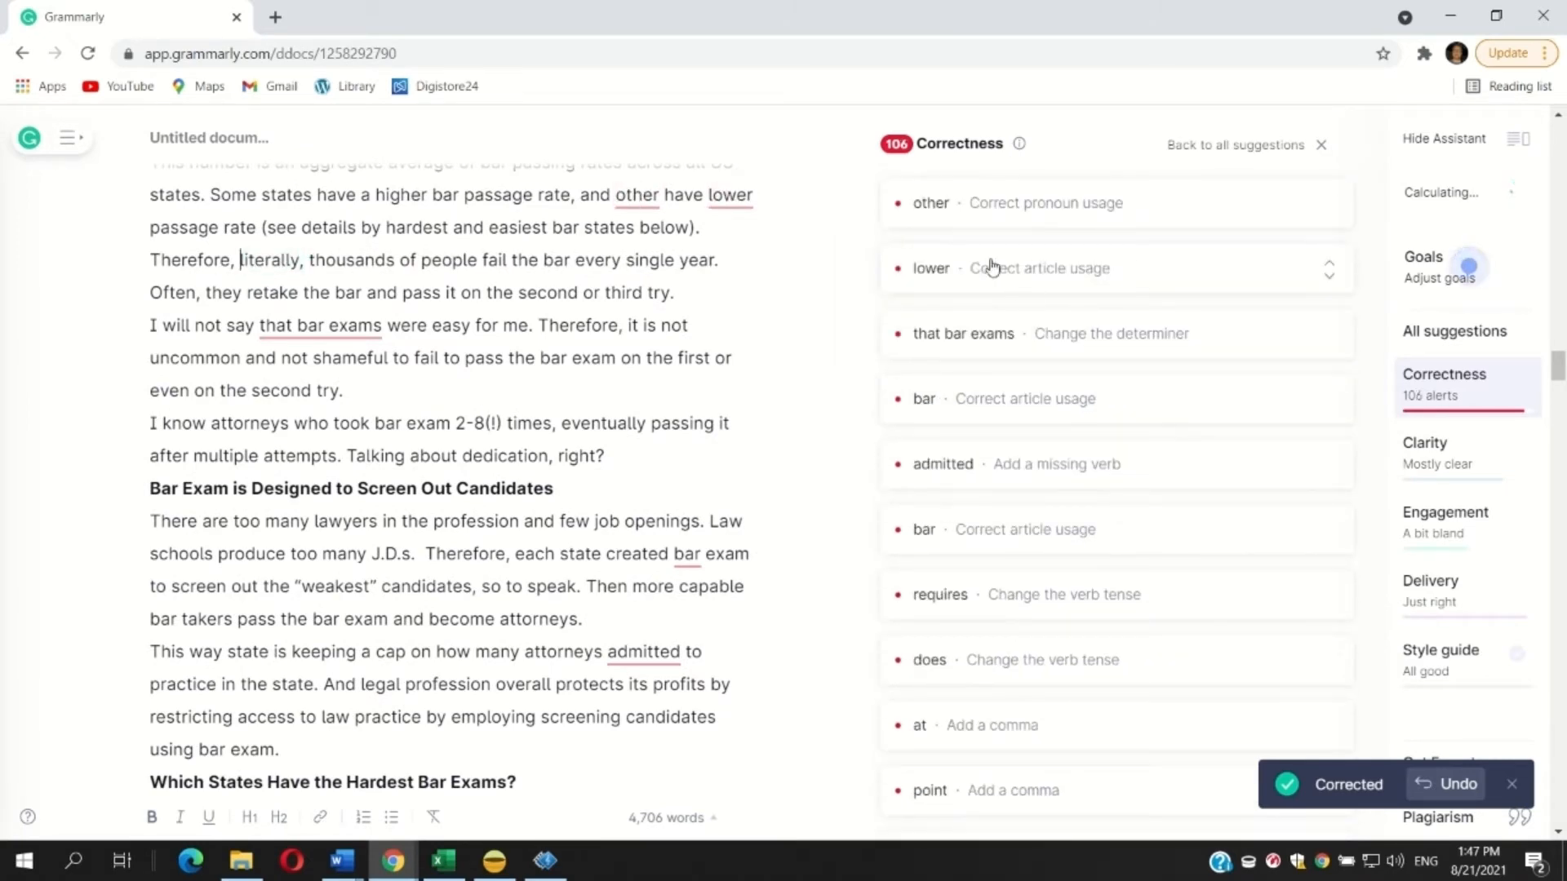
# Step: In the "Some states" sentence, accept "others" and "a lower", and update all abbreviations in the document to the style with periods
pyautogui.click(961, 213)
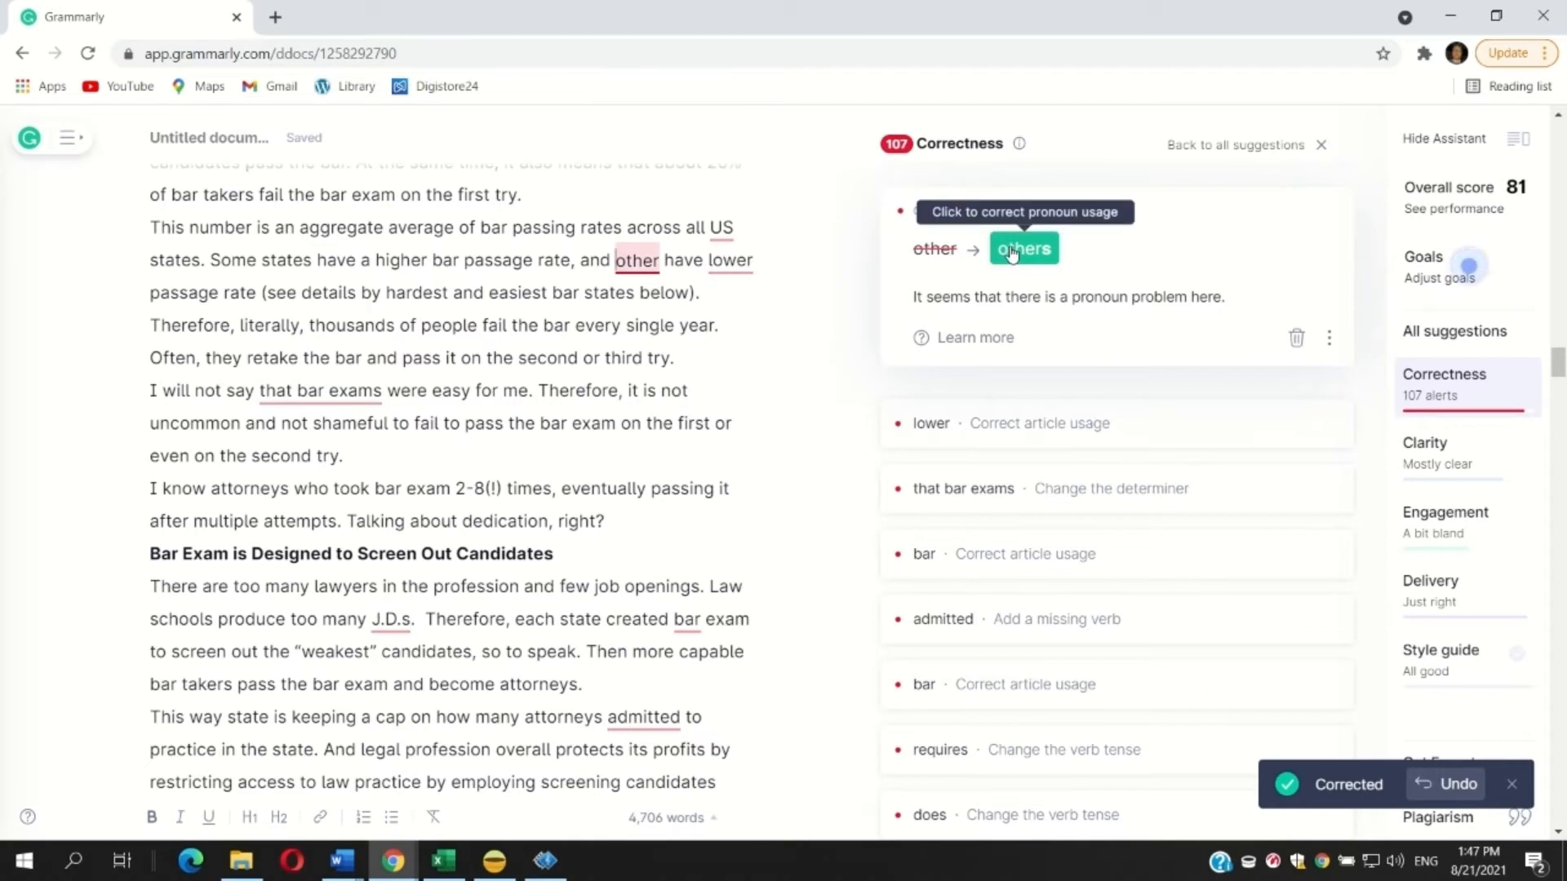
pyautogui.click(1012, 253)
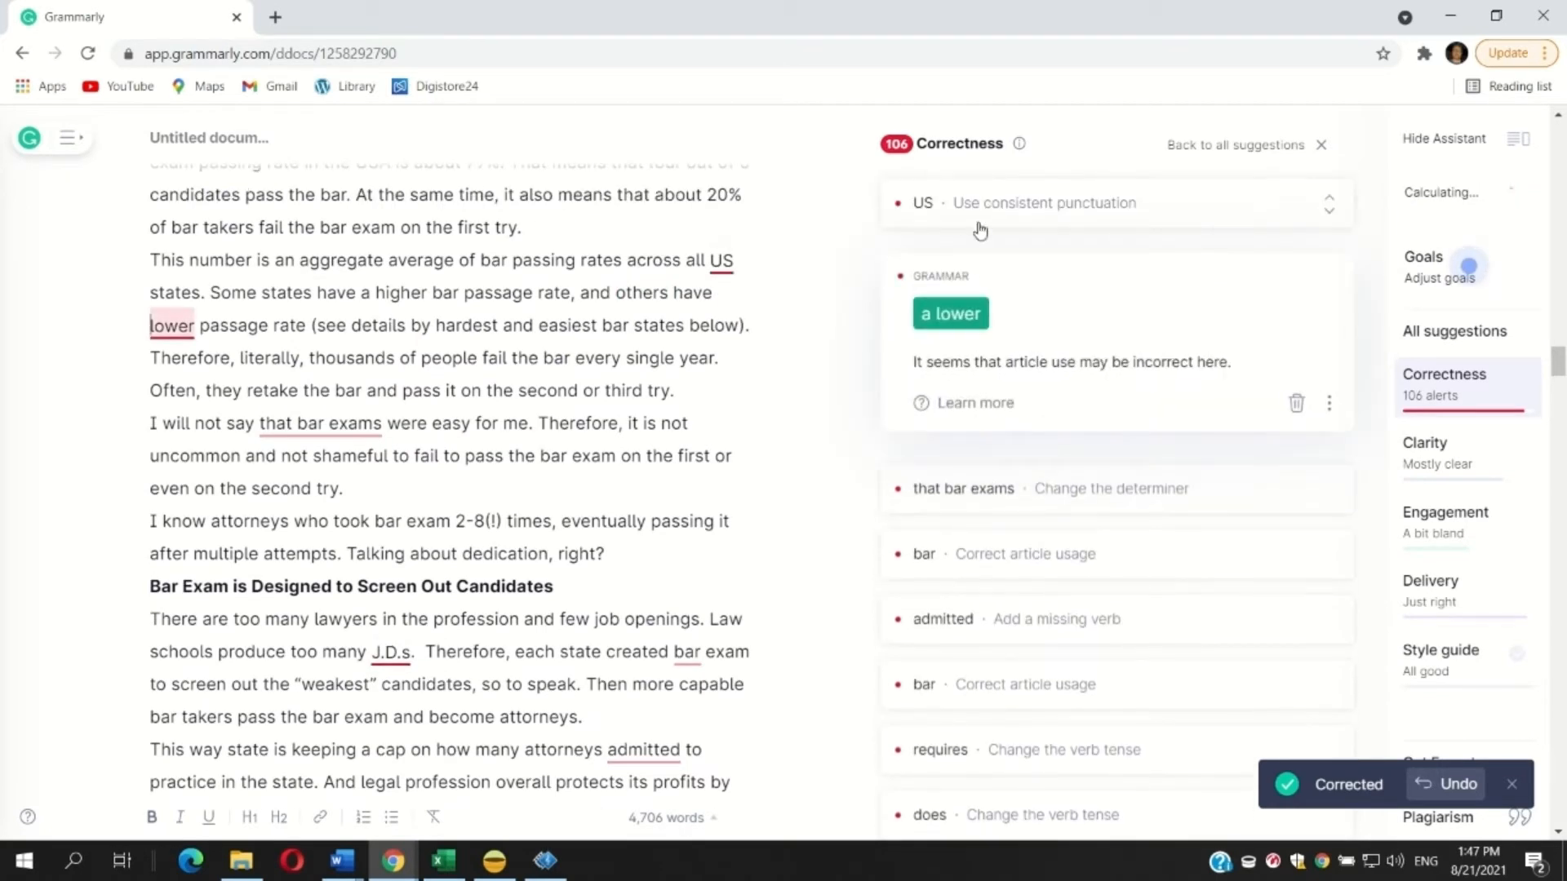
pyautogui.click(958, 315)
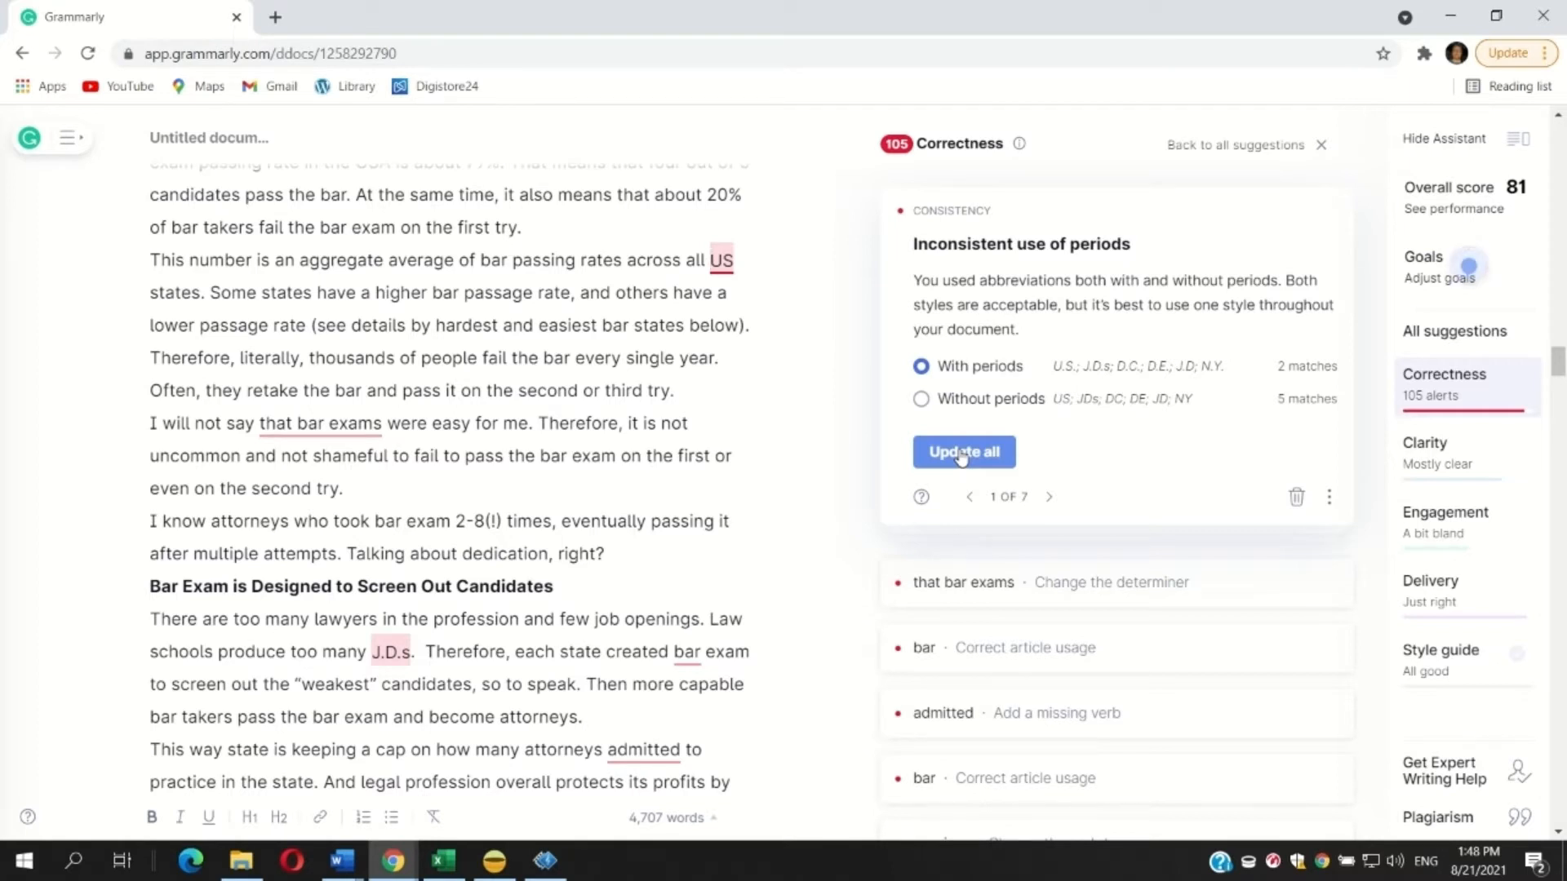
pyautogui.click(962, 453)
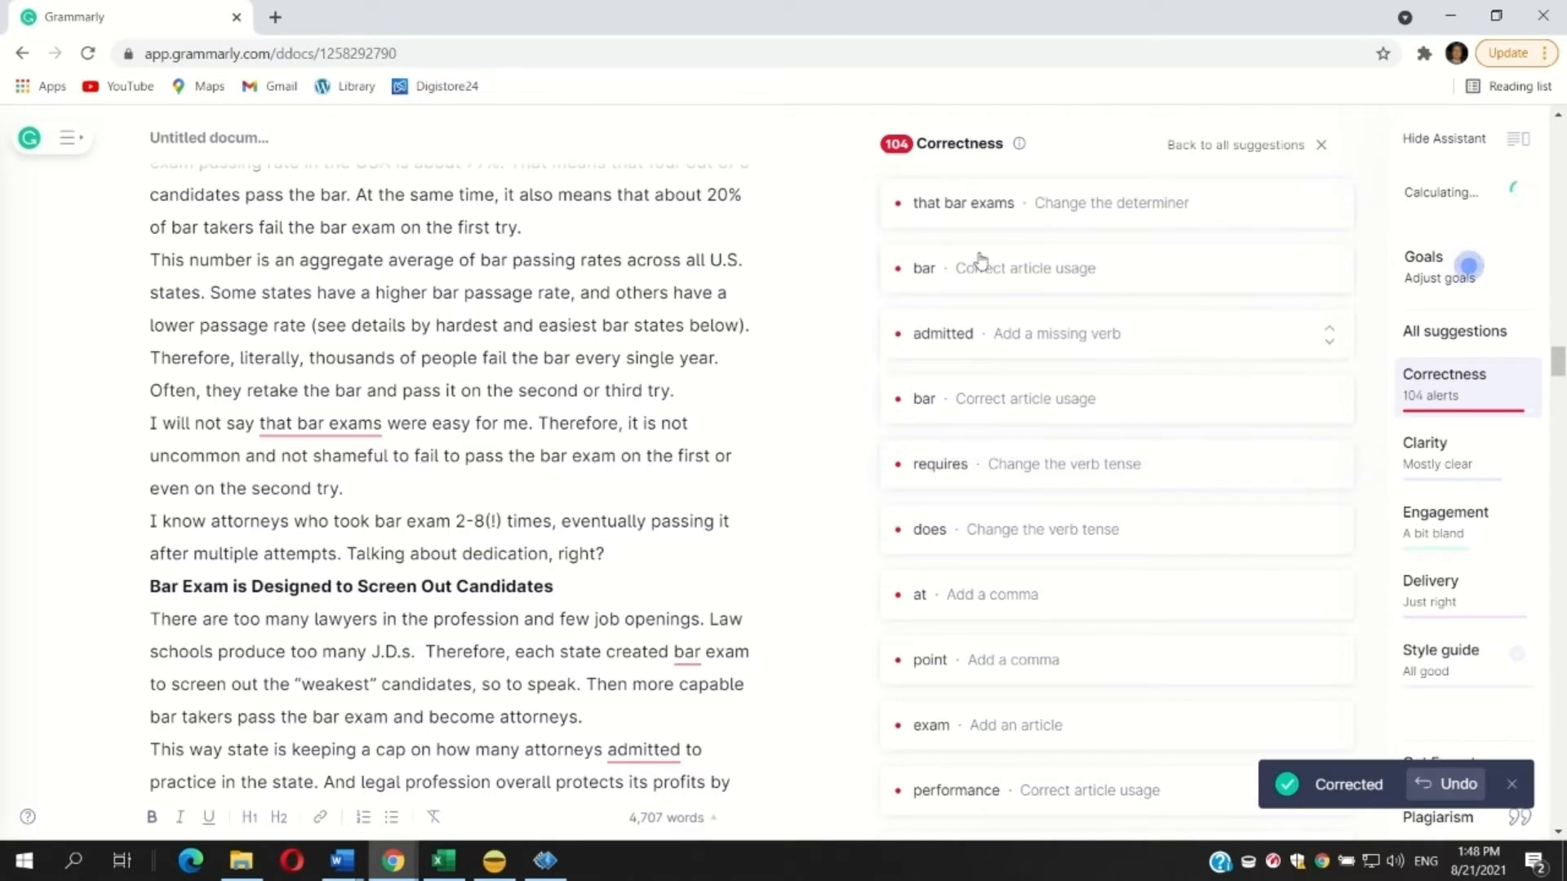
# Step: In the "I will not say" sentence, change "exams were" to "exam was" and accept "the bar"
pyautogui.click(963, 206)
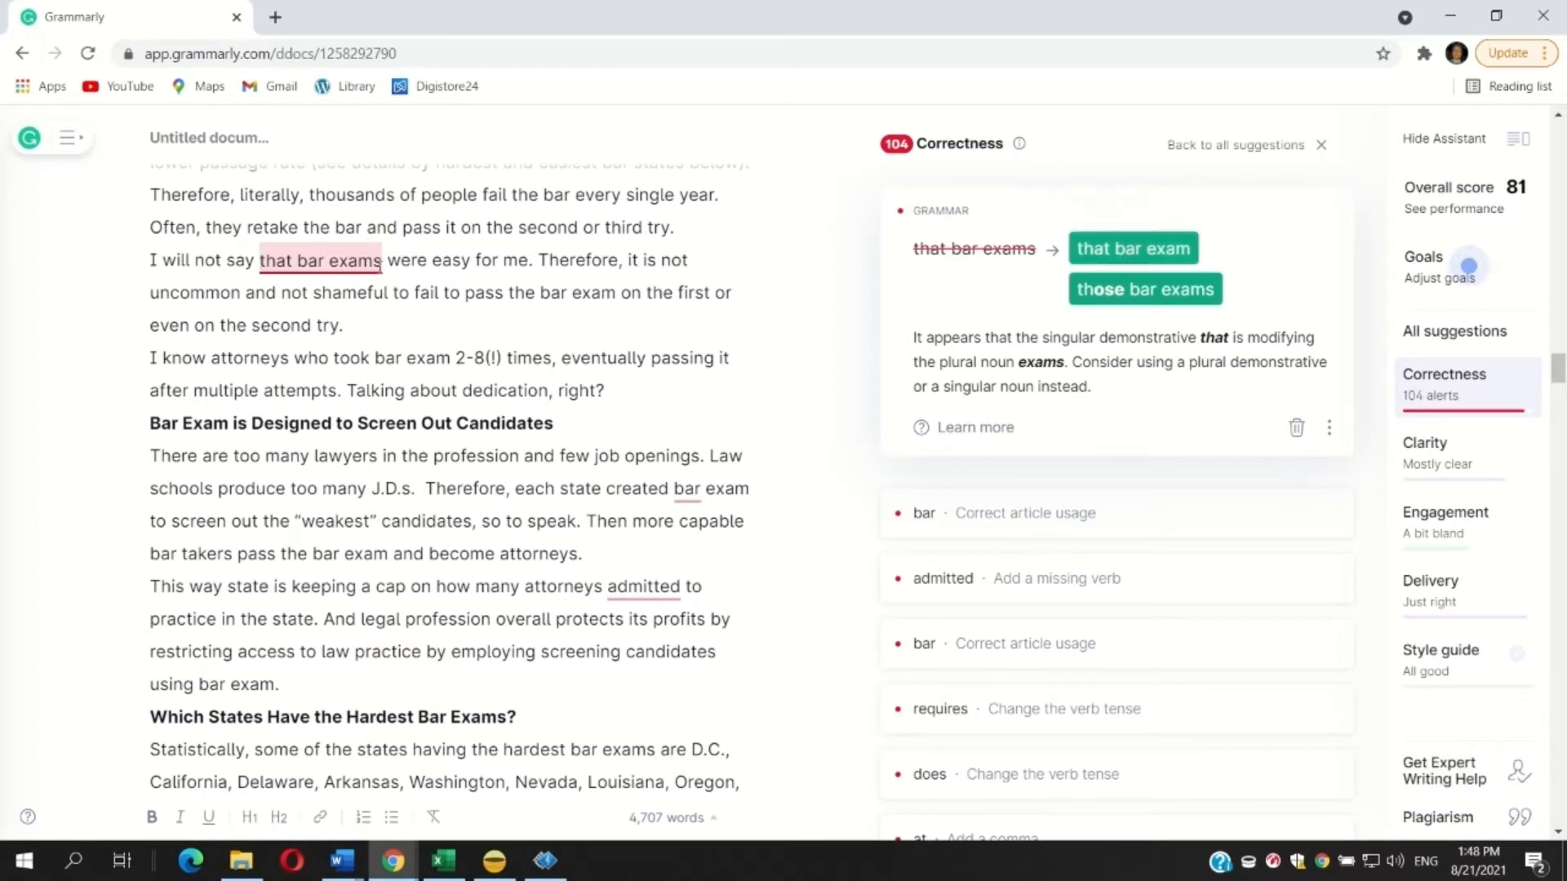
pyautogui.press('BackSpace')
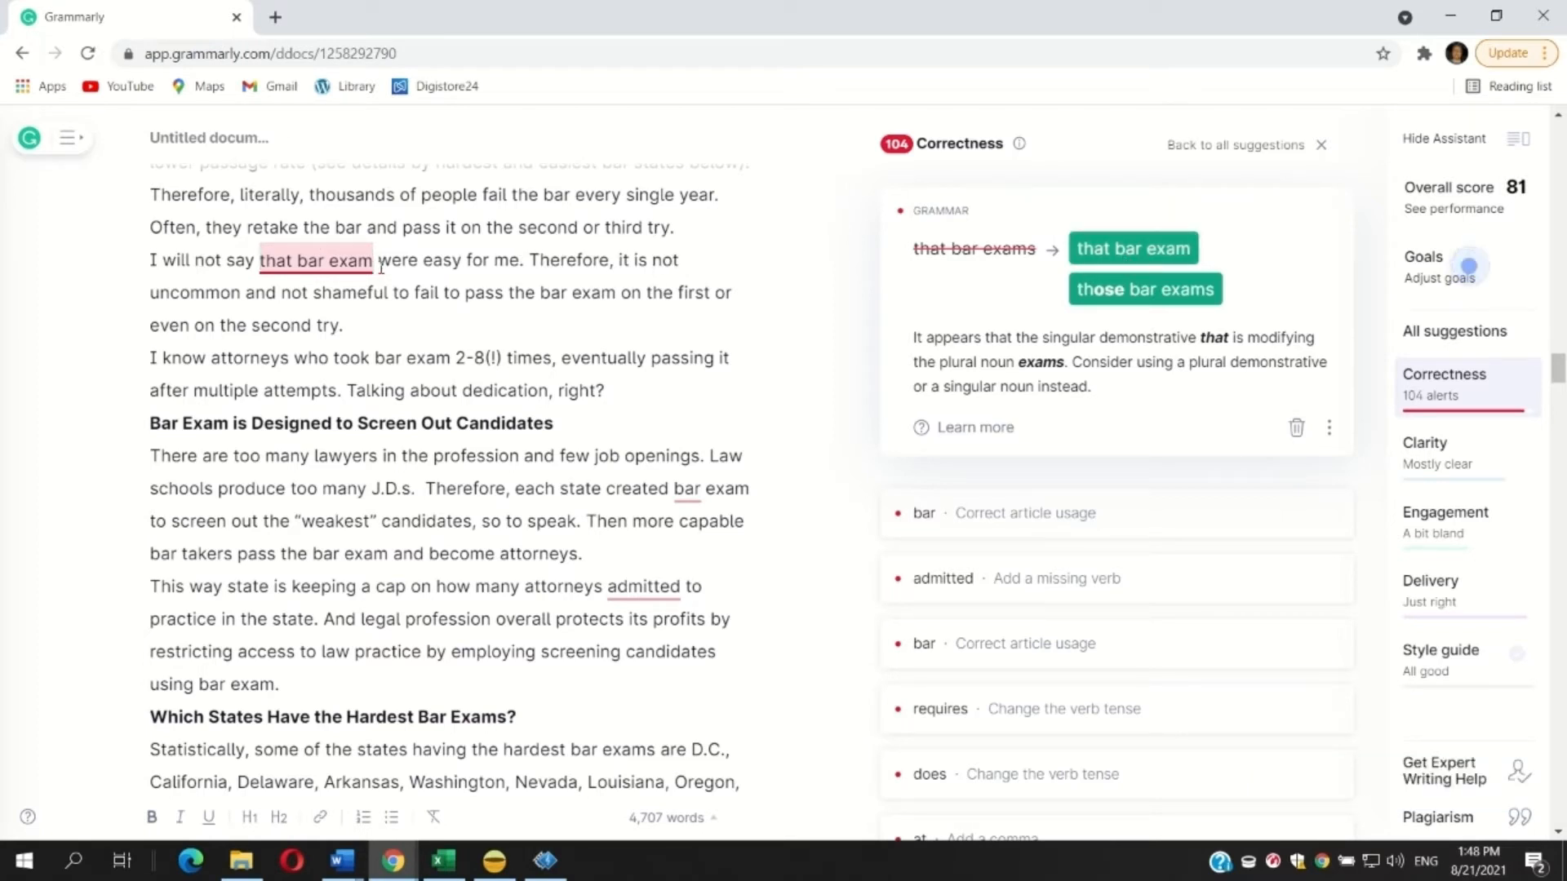
pyautogui.press('Right')
pyautogui.press('Right')
pyautogui.hotkey('shift', 'Right')
pyautogui.hotkey('shift', 'Right')
pyautogui.hotkey('shift', 'Right')
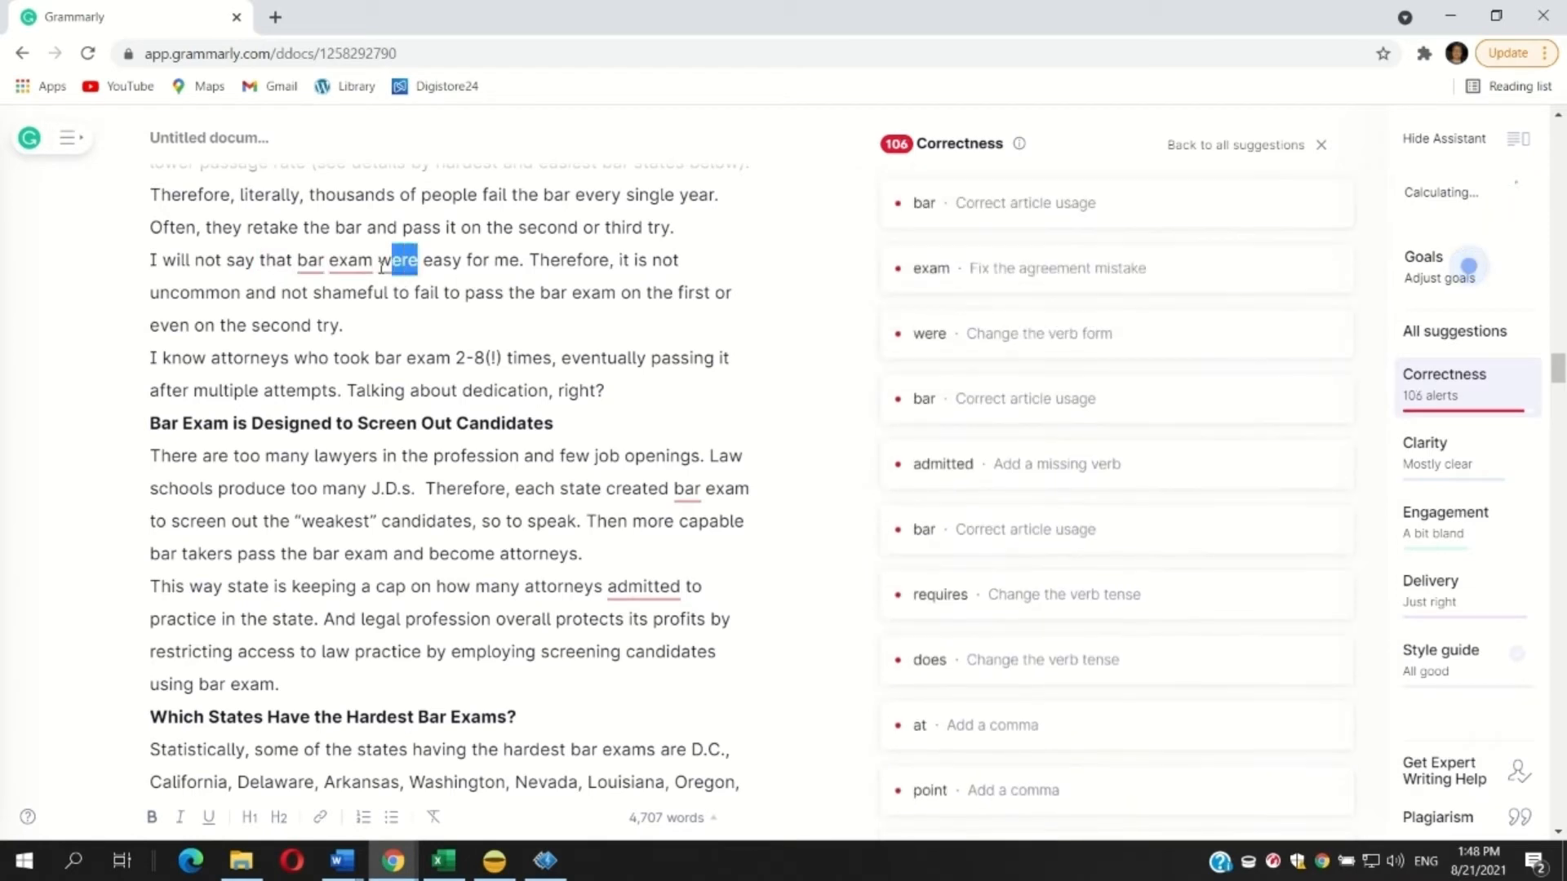
pyautogui.write('as')
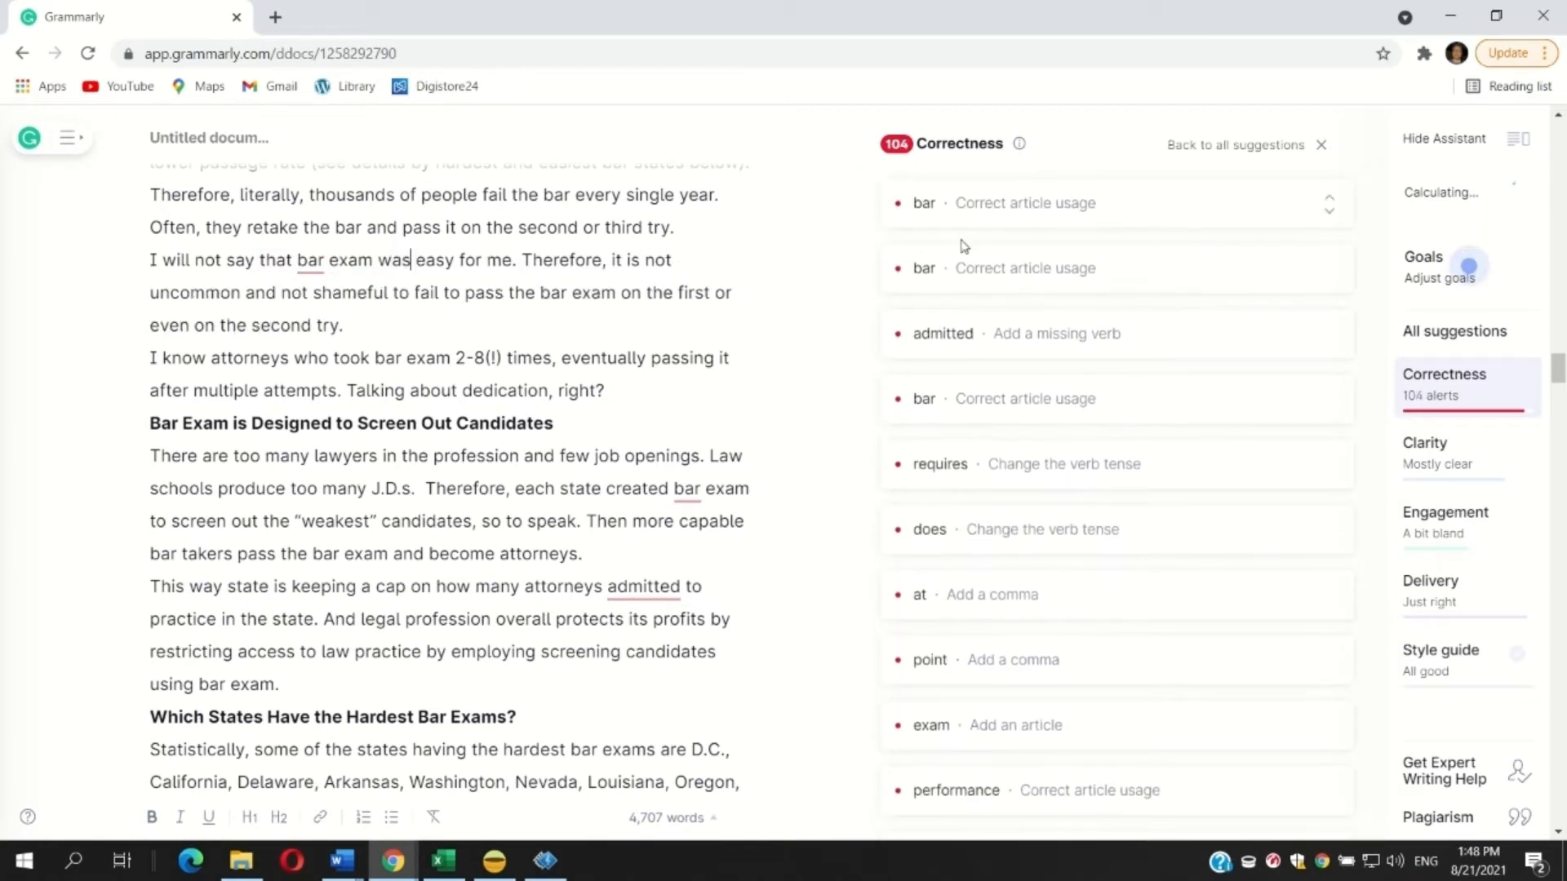
pyautogui.click(960, 221)
pyautogui.click(949, 251)
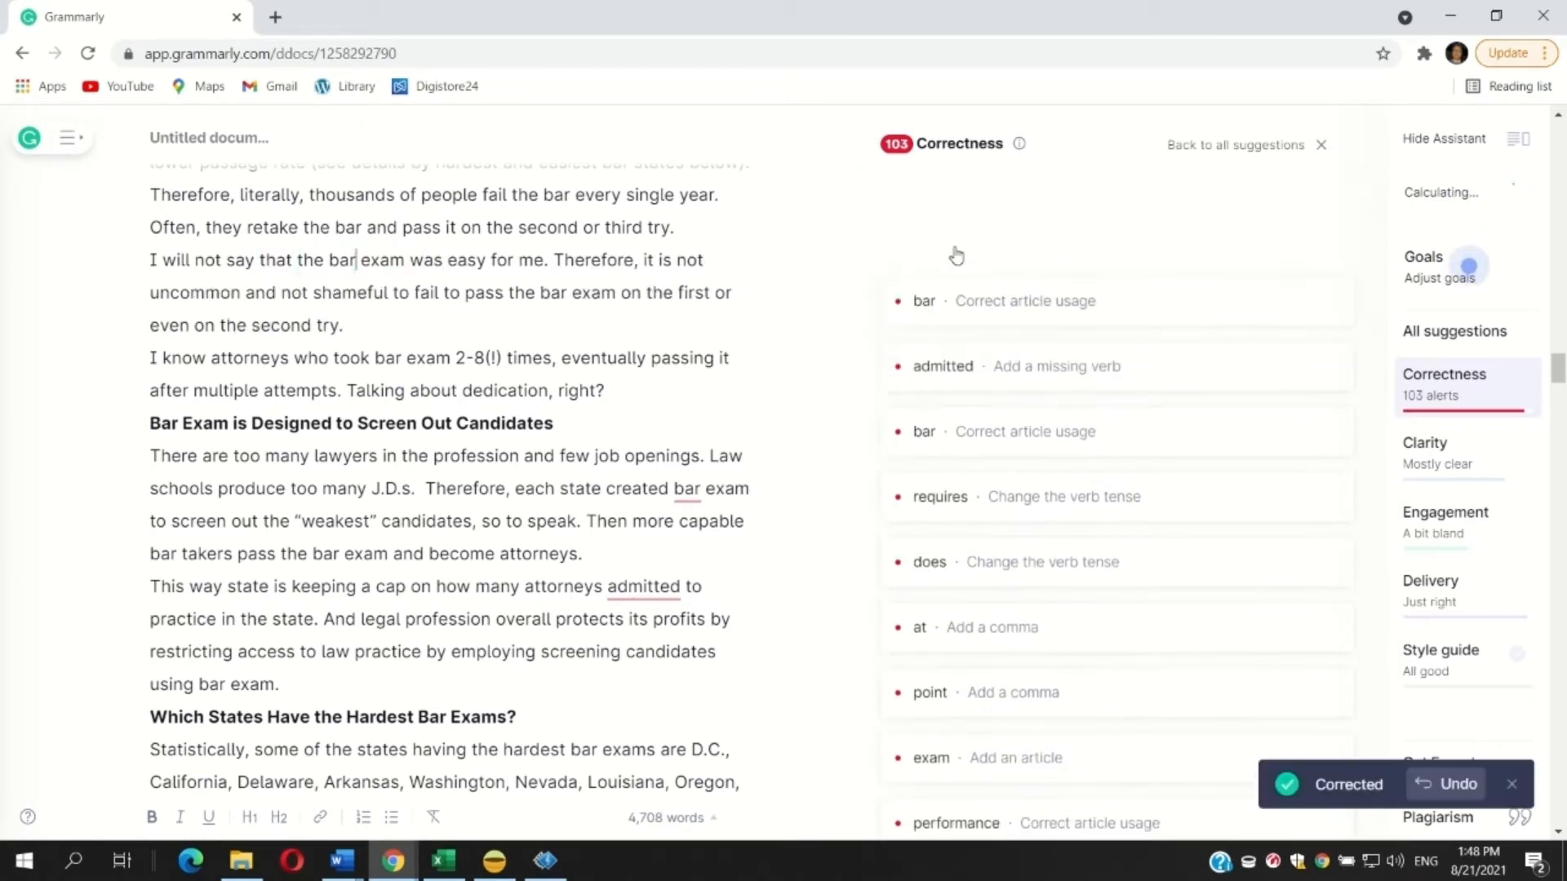
# Step: In the section on screening out candidates, accept "a bar" after "each state created" and "are admitted" after "attorneys"
pyautogui.click(959, 214)
pyautogui.click(954, 247)
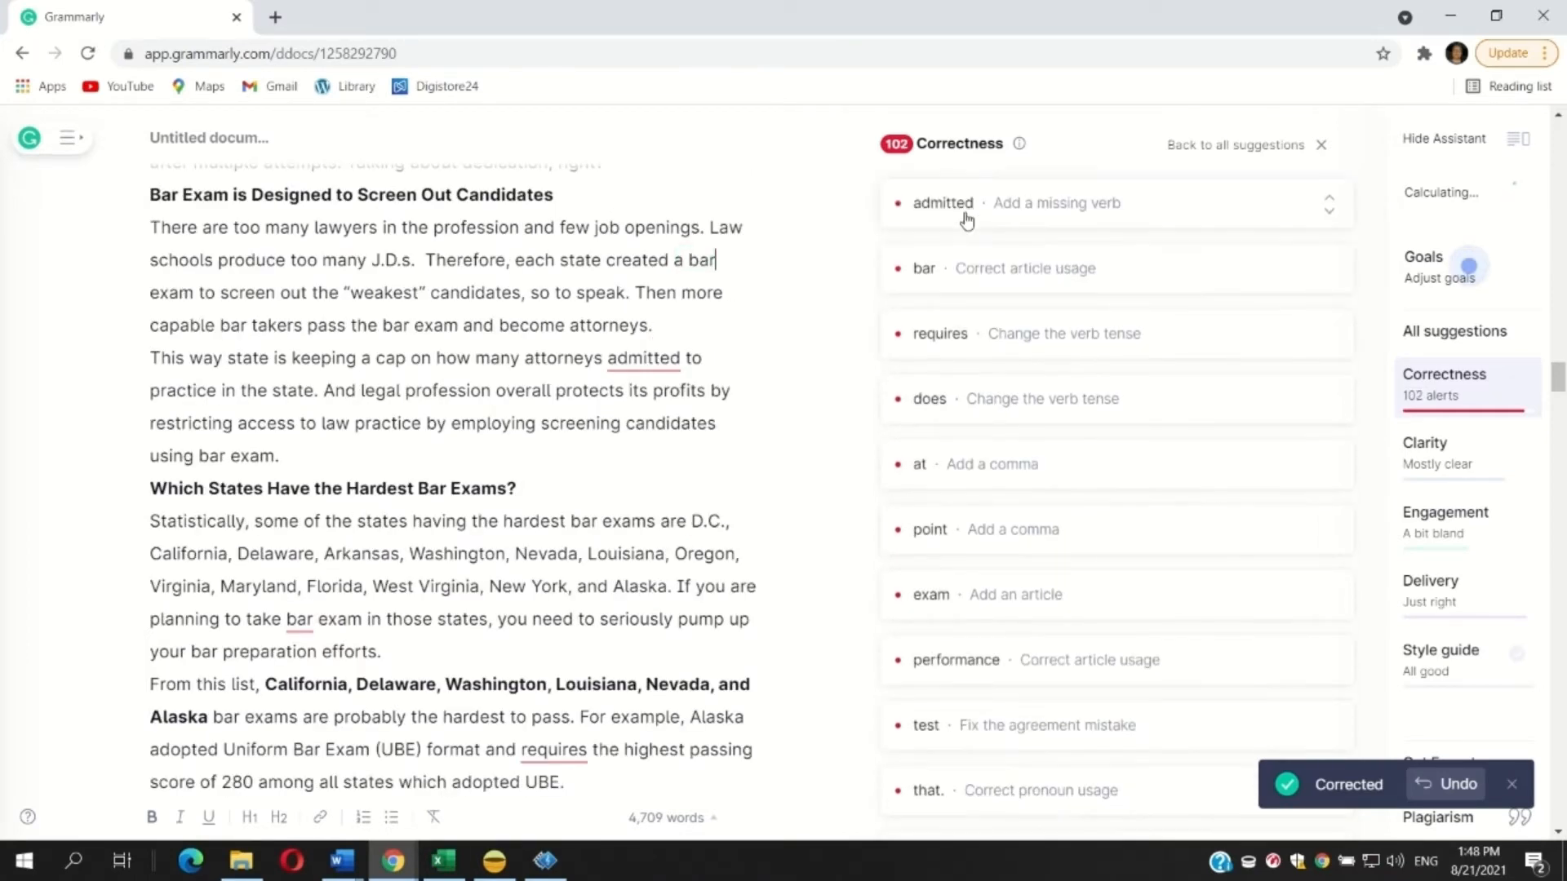
pyautogui.click(956, 233)
pyautogui.click(958, 251)
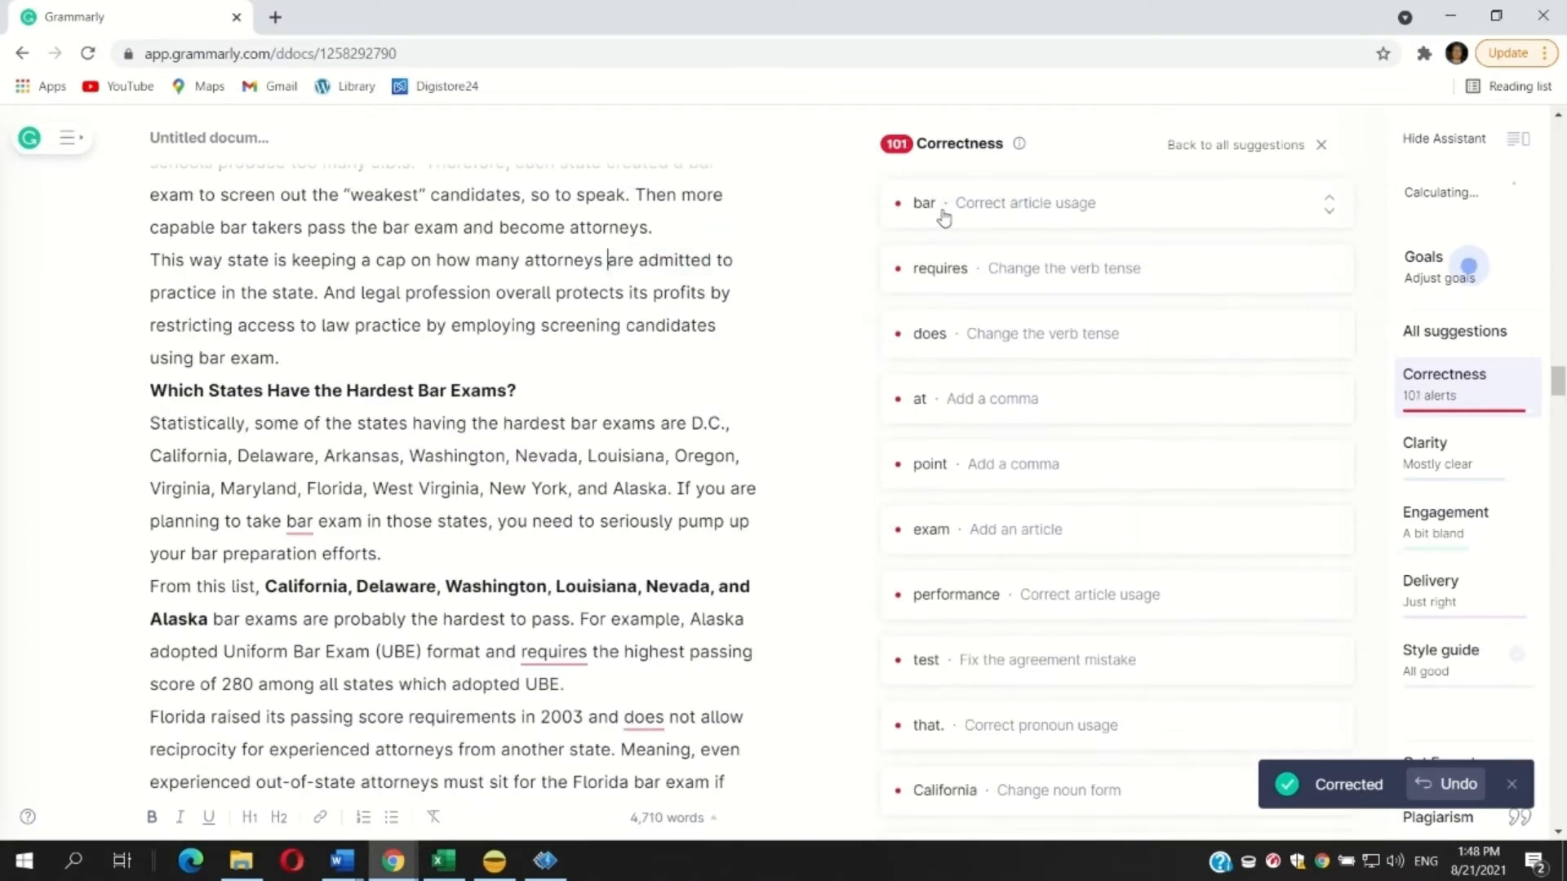
# Step: In the section on the hardest states, accept "a bar" before "exam in those states" and change "requires" to "required"
pyautogui.click(959, 213)
pyautogui.click(961, 248)
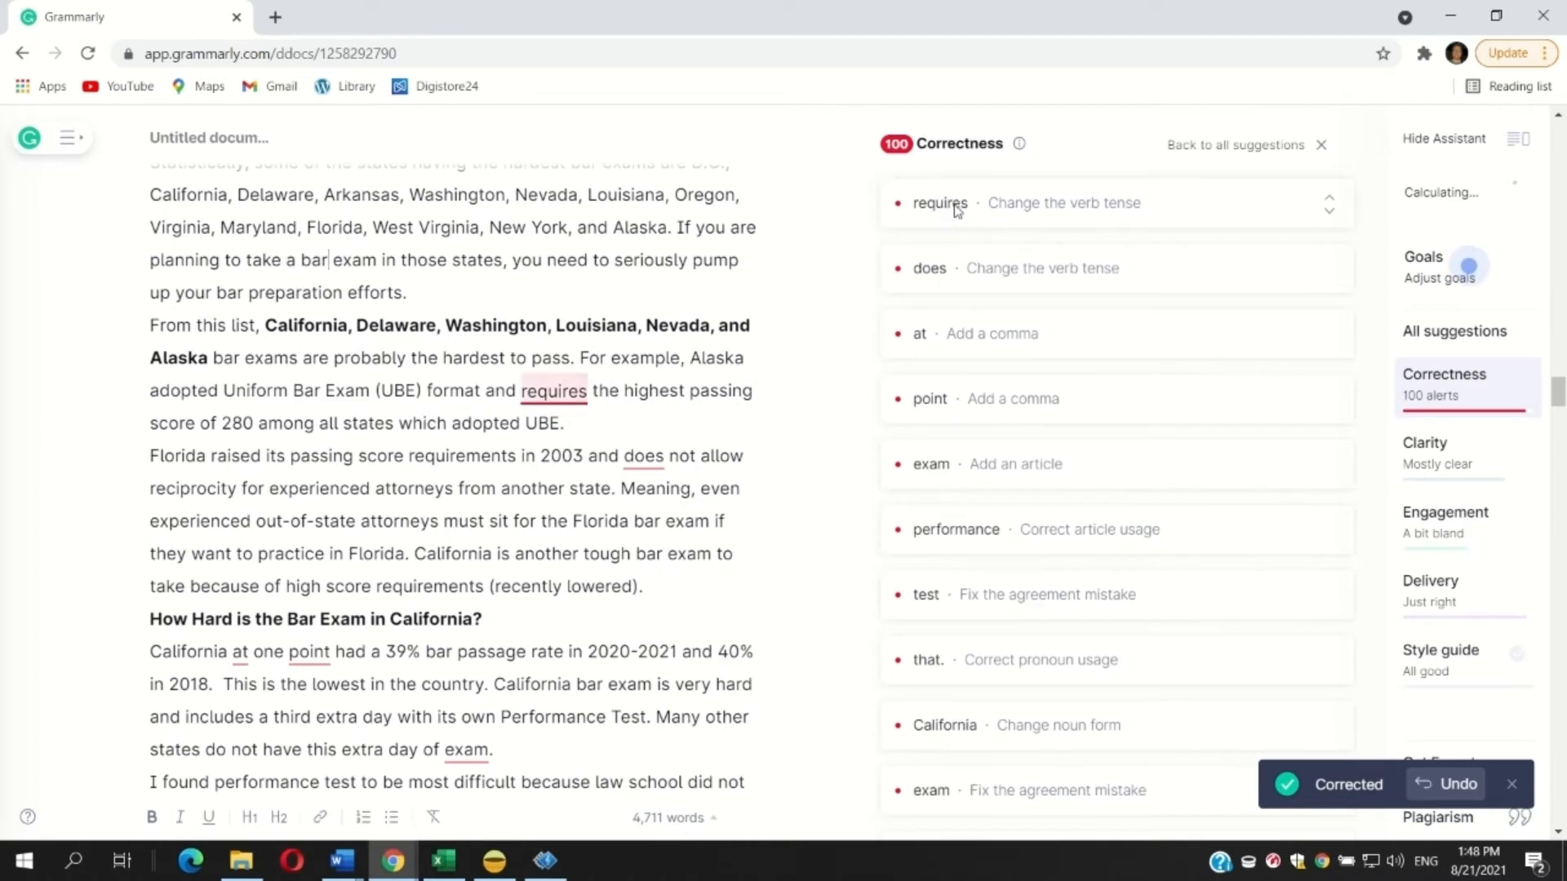
pyautogui.click(1008, 208)
pyautogui.click(1053, 249)
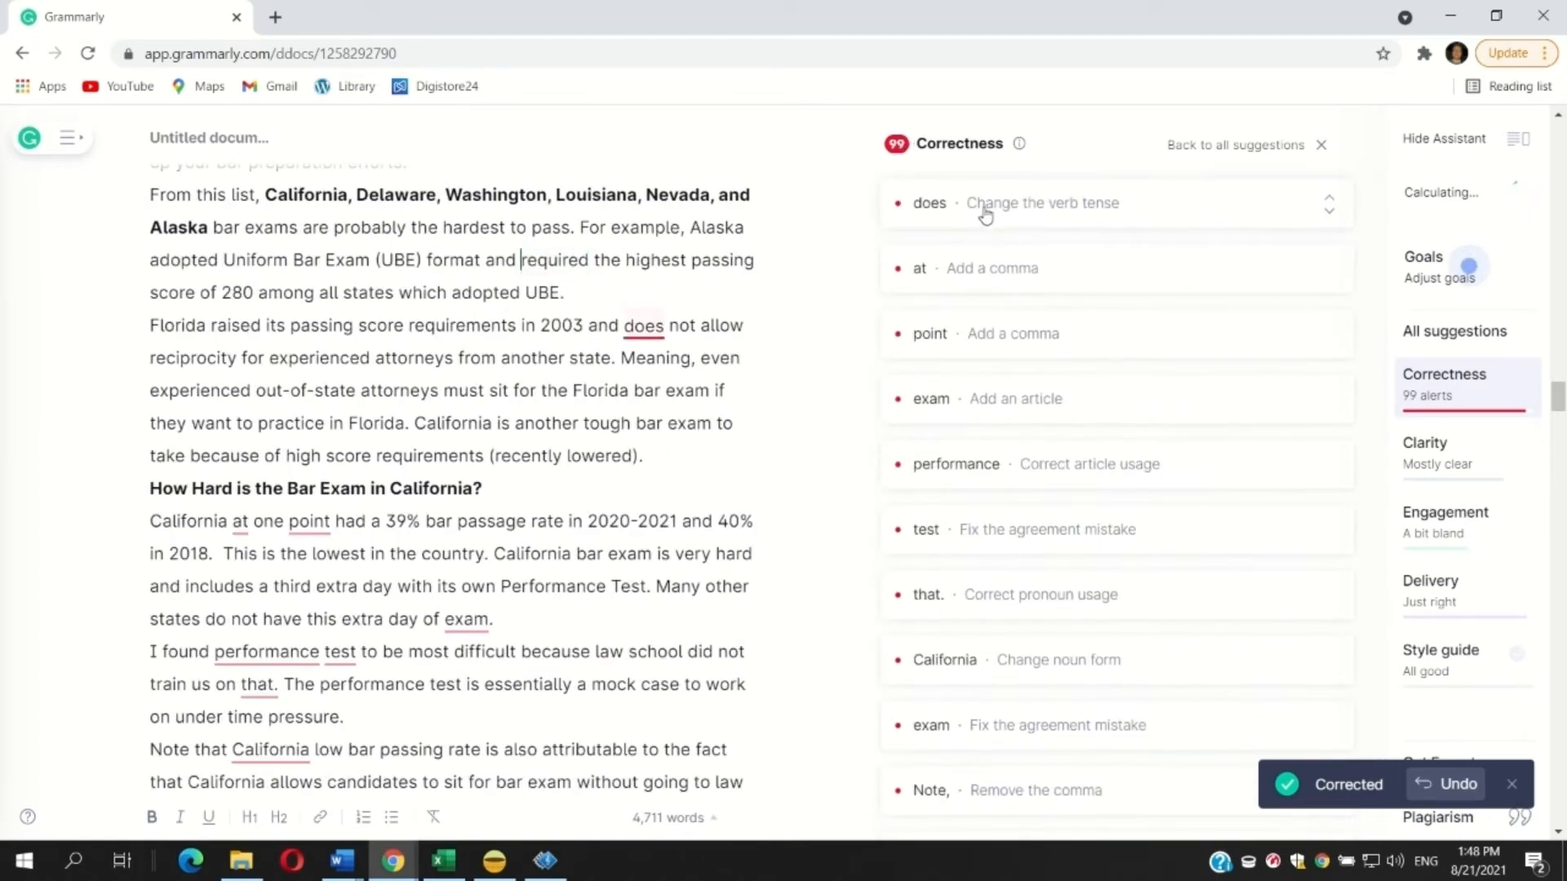
# Step: Reword the sentence on Florida's passing score by adding punctuation after 2003 and replacing "and" with "Florida"
pyautogui.click(988, 214)
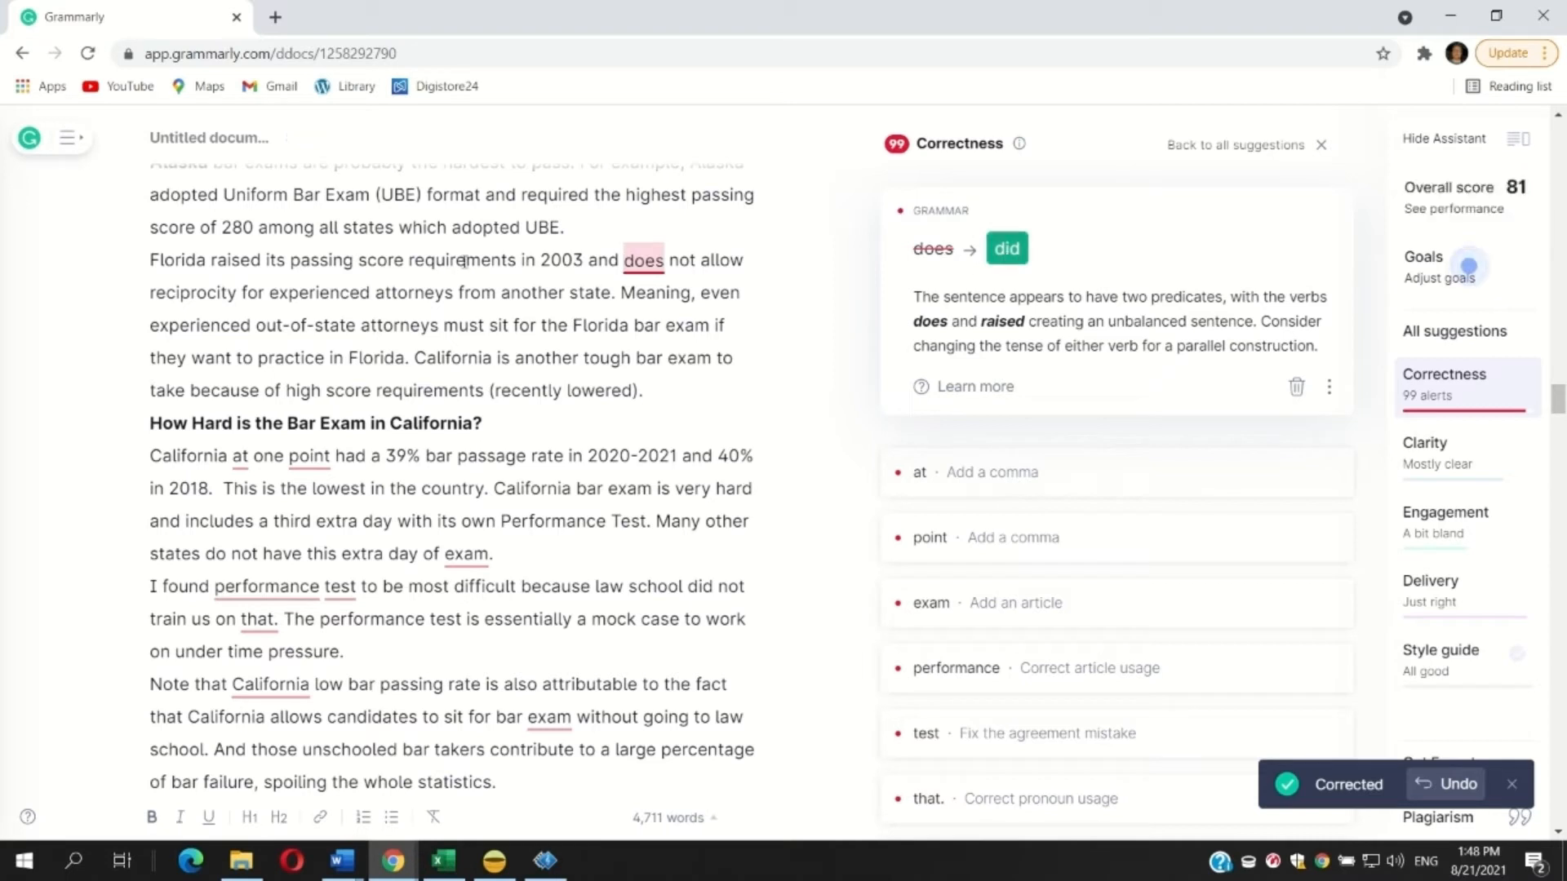
pyautogui.click(584, 263)
pyautogui.write(', ')
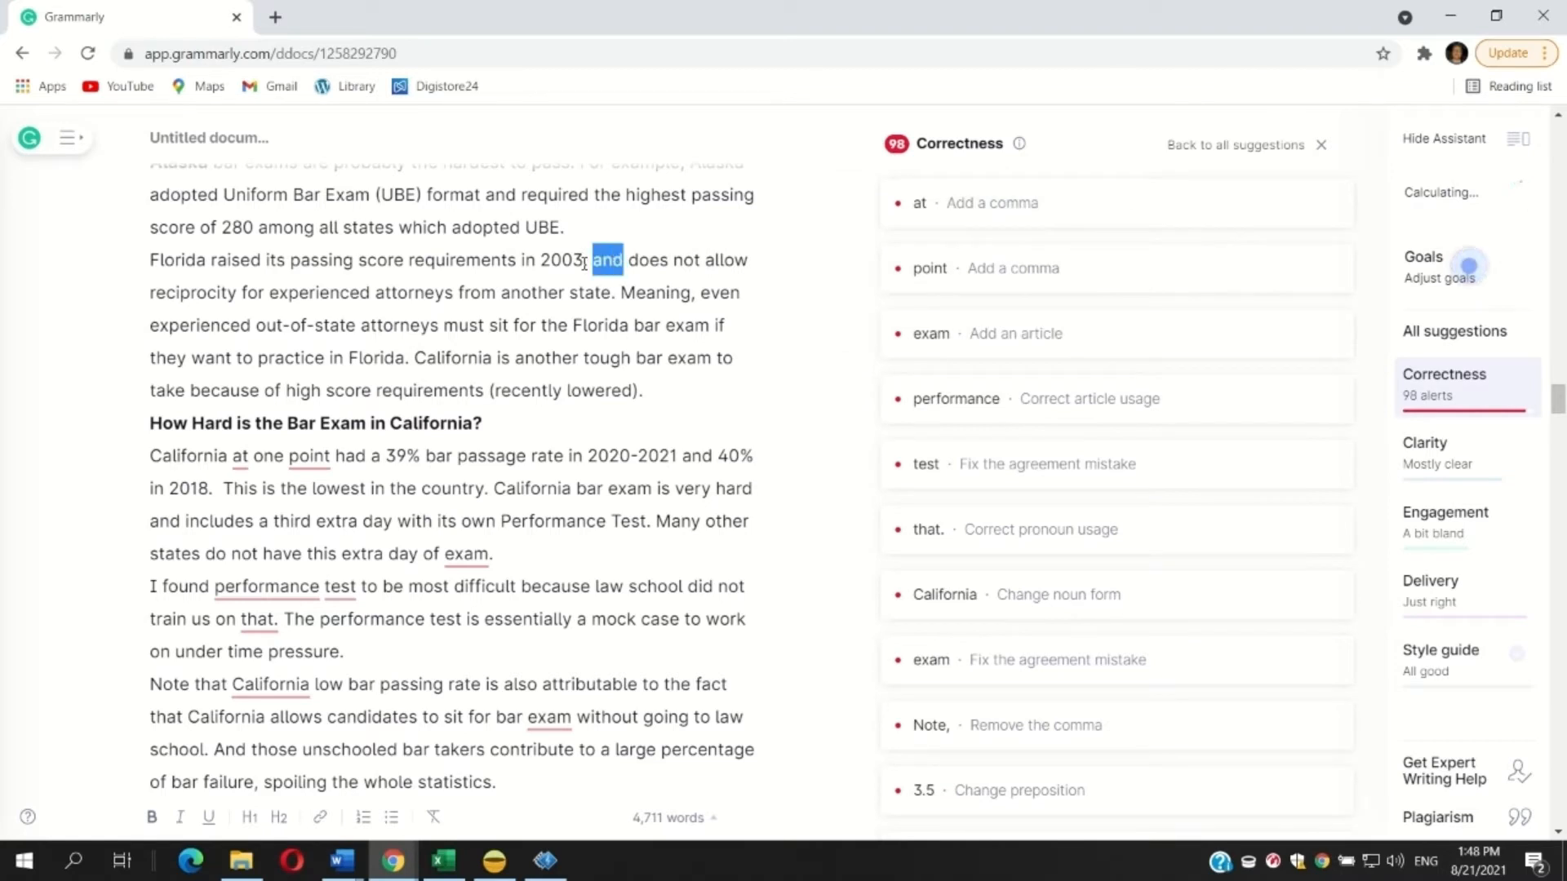
pyautogui.write('Florid')
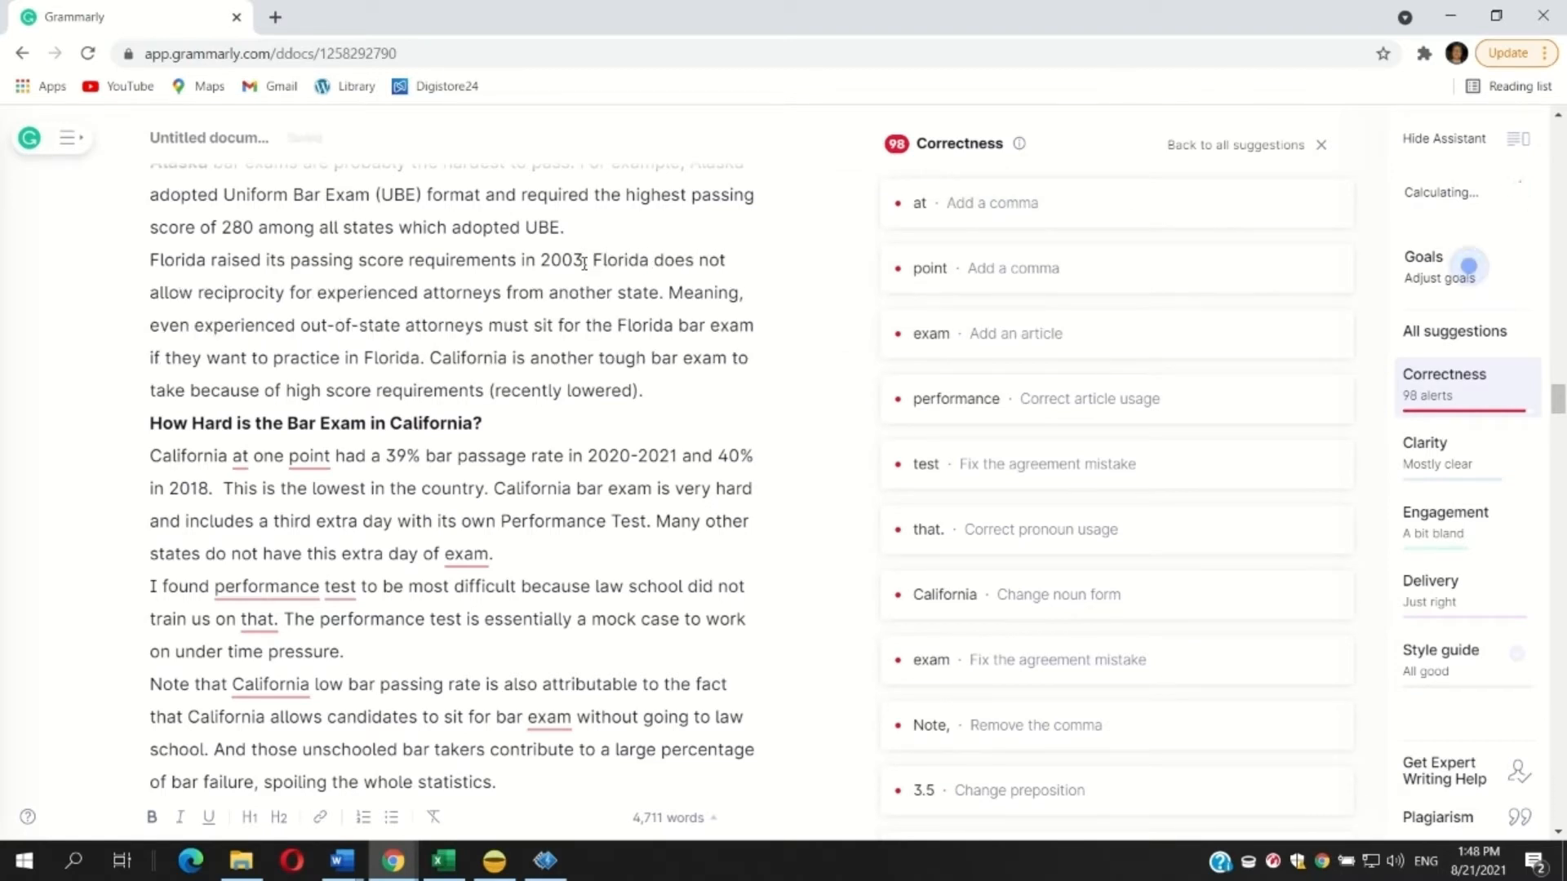
# Step: In the first paragraph on the California bar exam, accept the commas around "at one point" and accept "the exam"
pyautogui.click(938, 203)
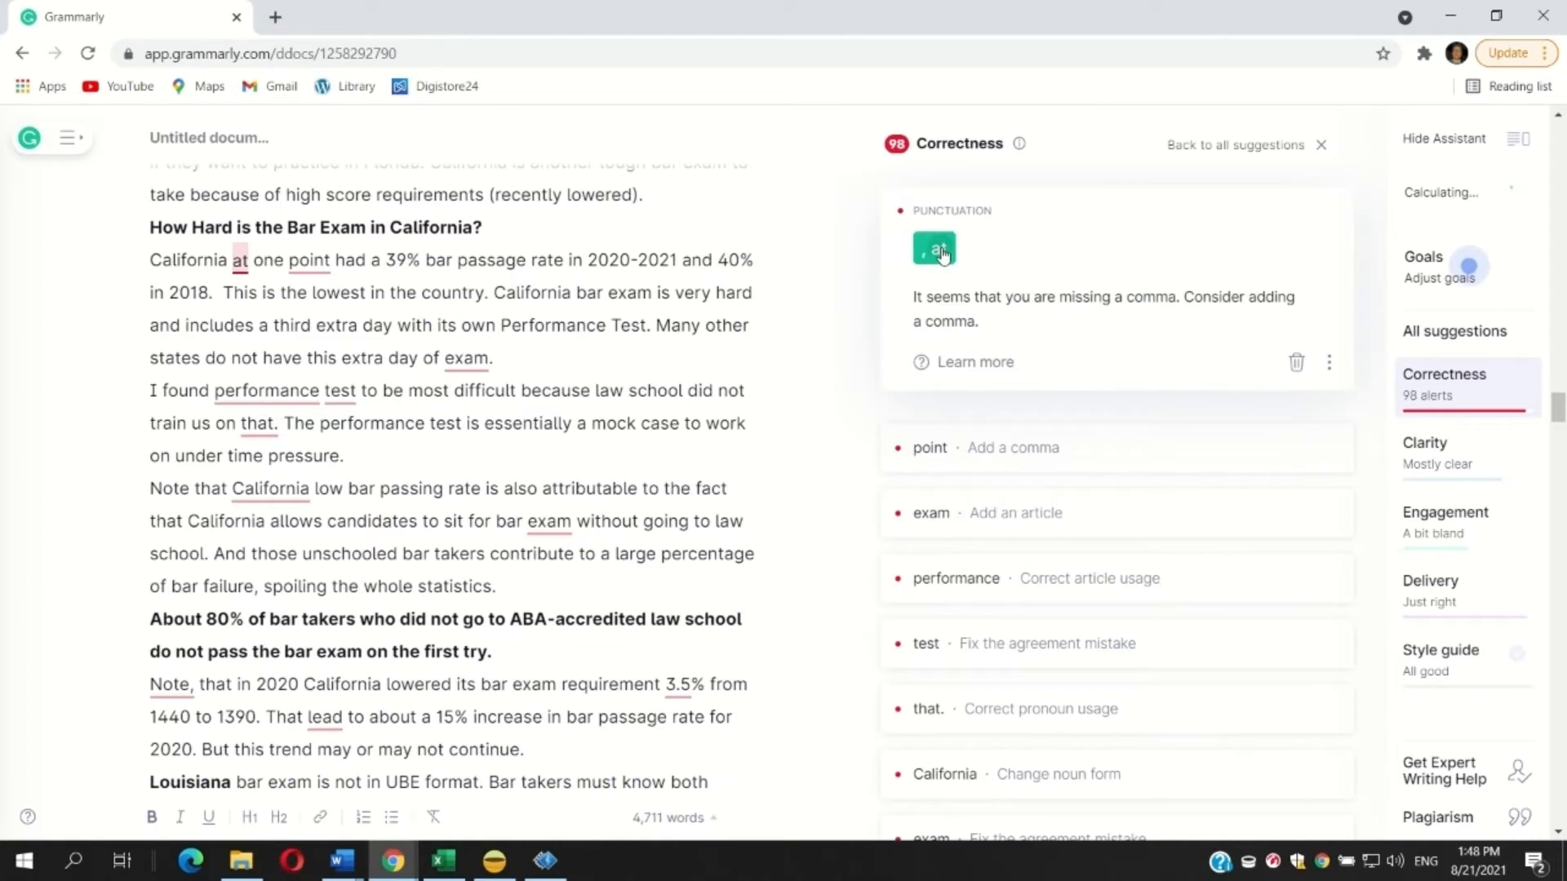
pyautogui.click(942, 255)
pyautogui.click(937, 203)
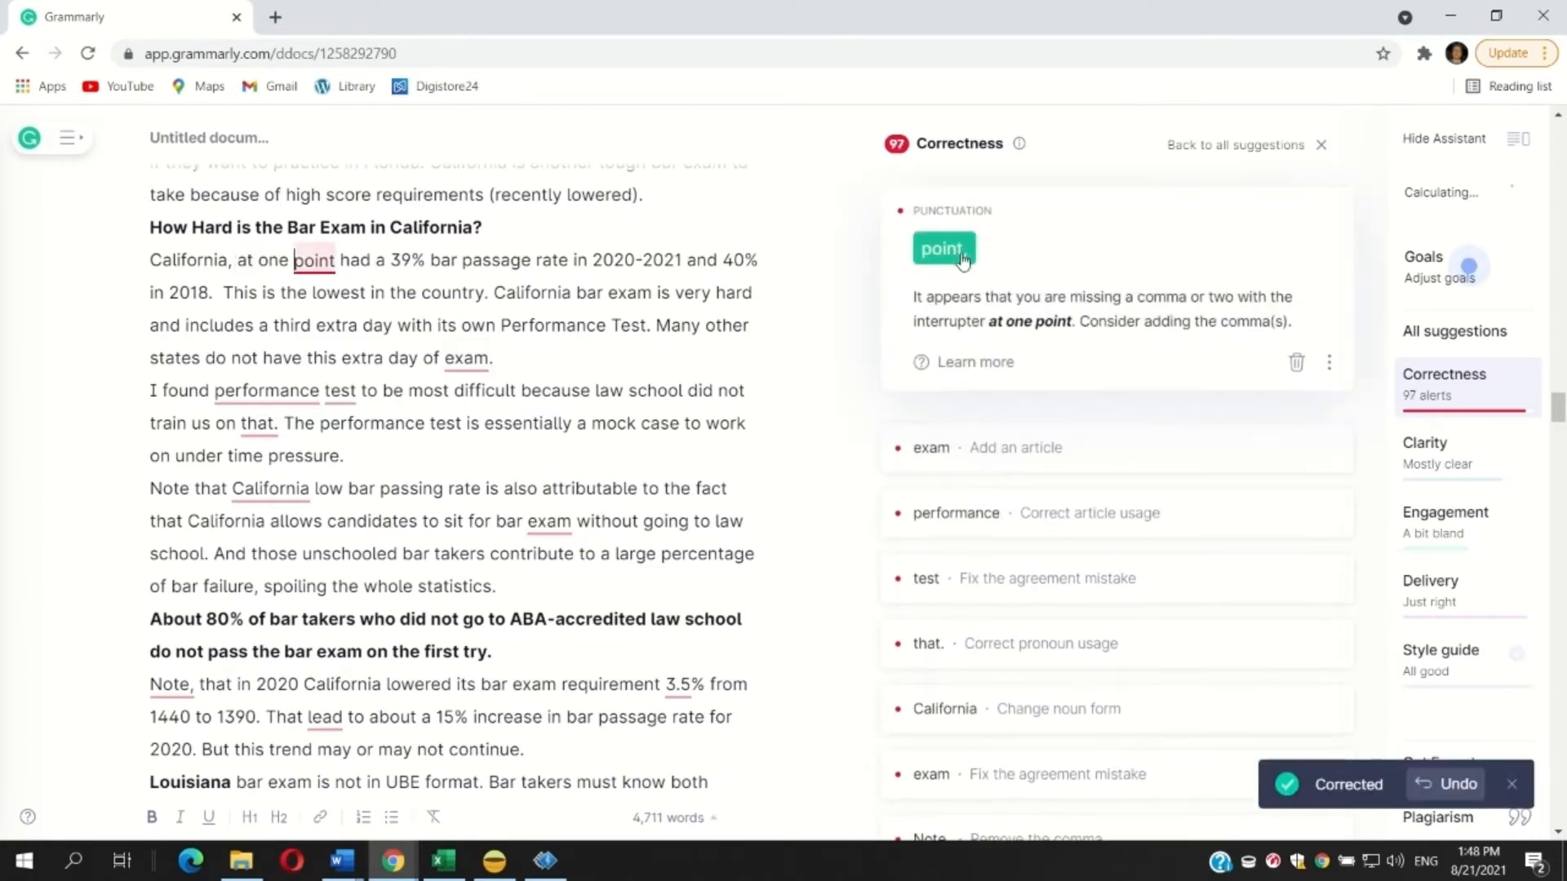
pyautogui.click(961, 256)
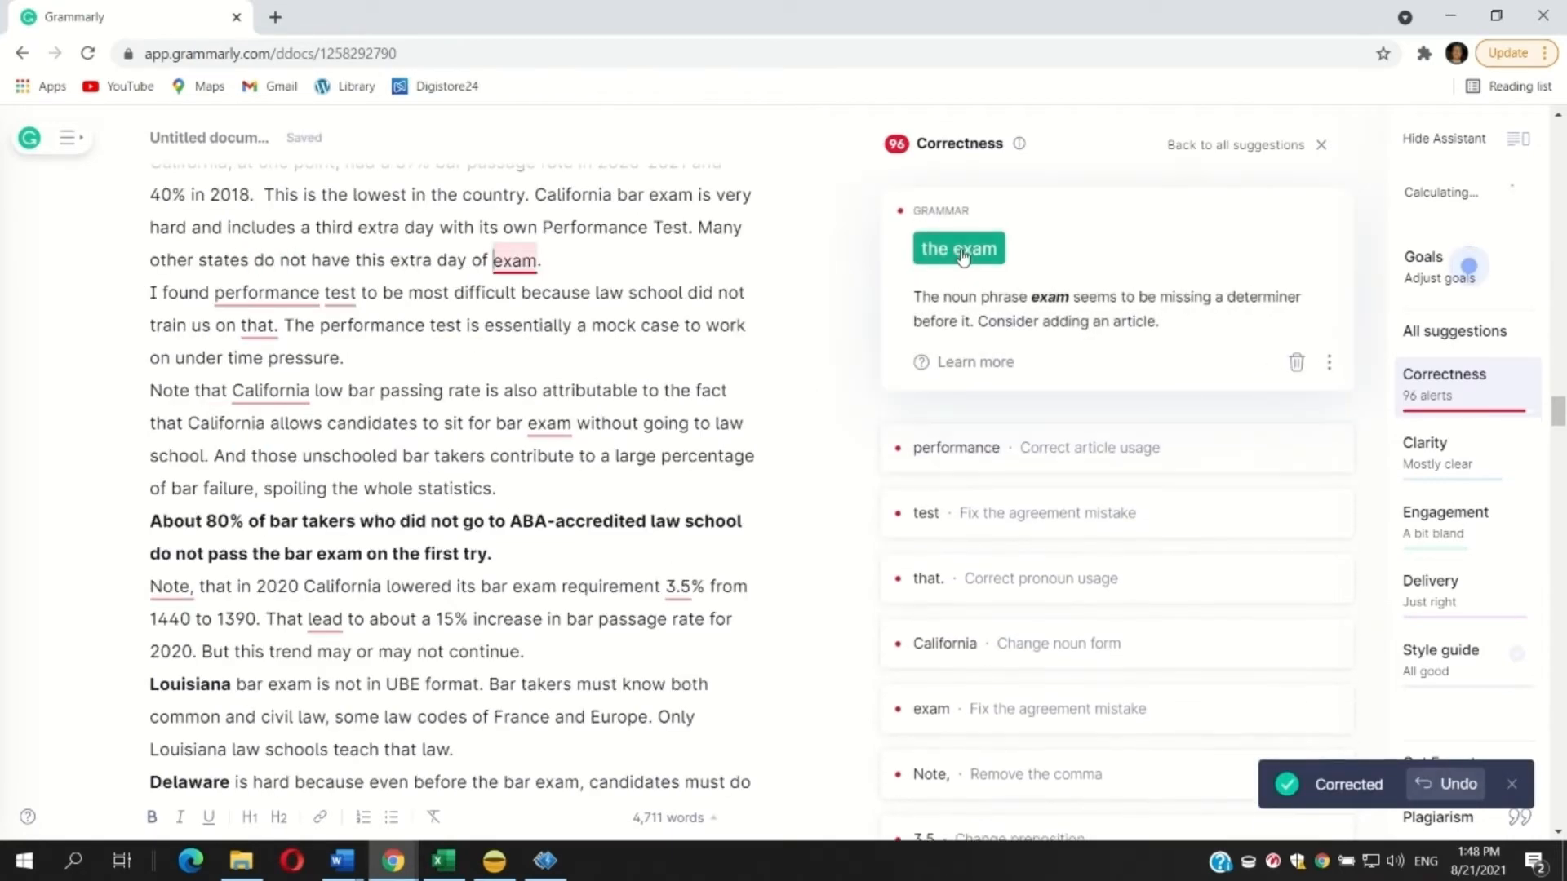
pyautogui.click(961, 256)
# Step: Accept "the performance" in the "I found" sentence and "California's" in the "Note that" sentence
pyautogui.click(944, 203)
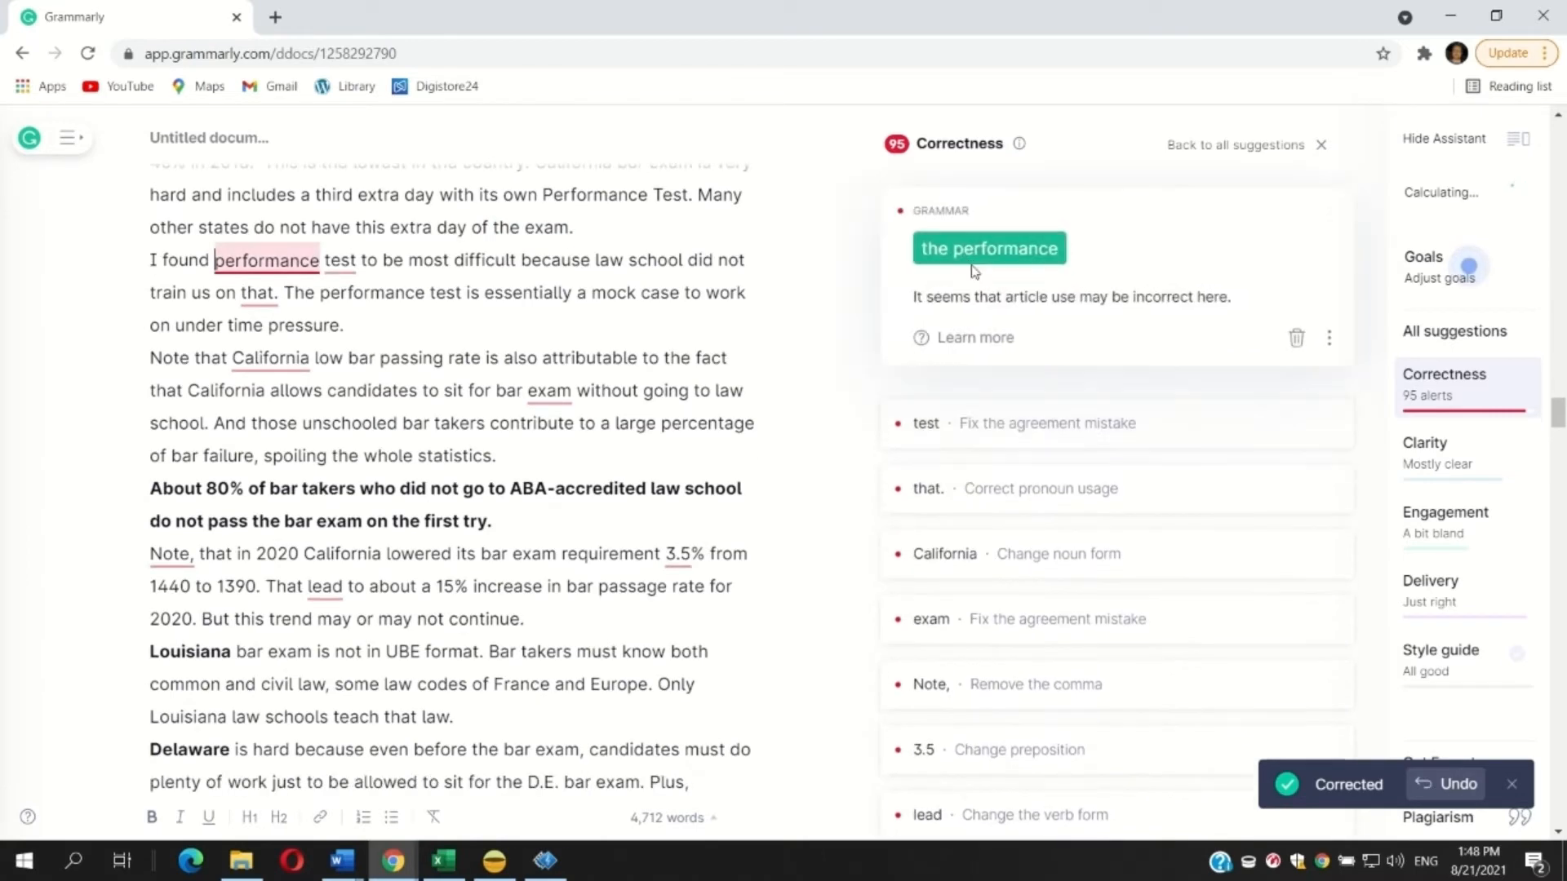
pyautogui.click(973, 249)
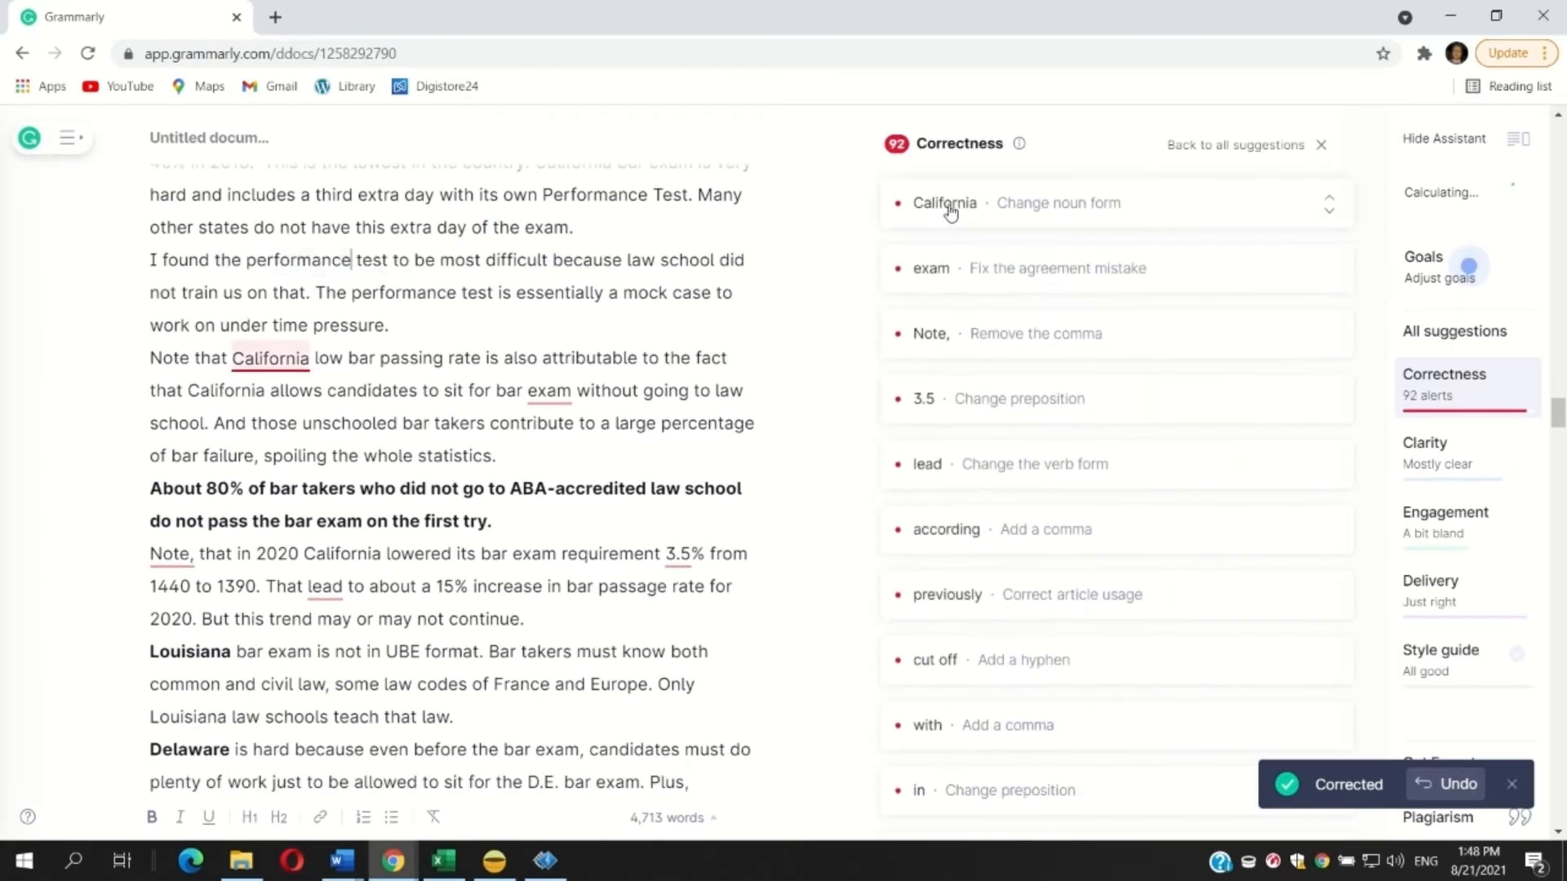
pyautogui.click(950, 211)
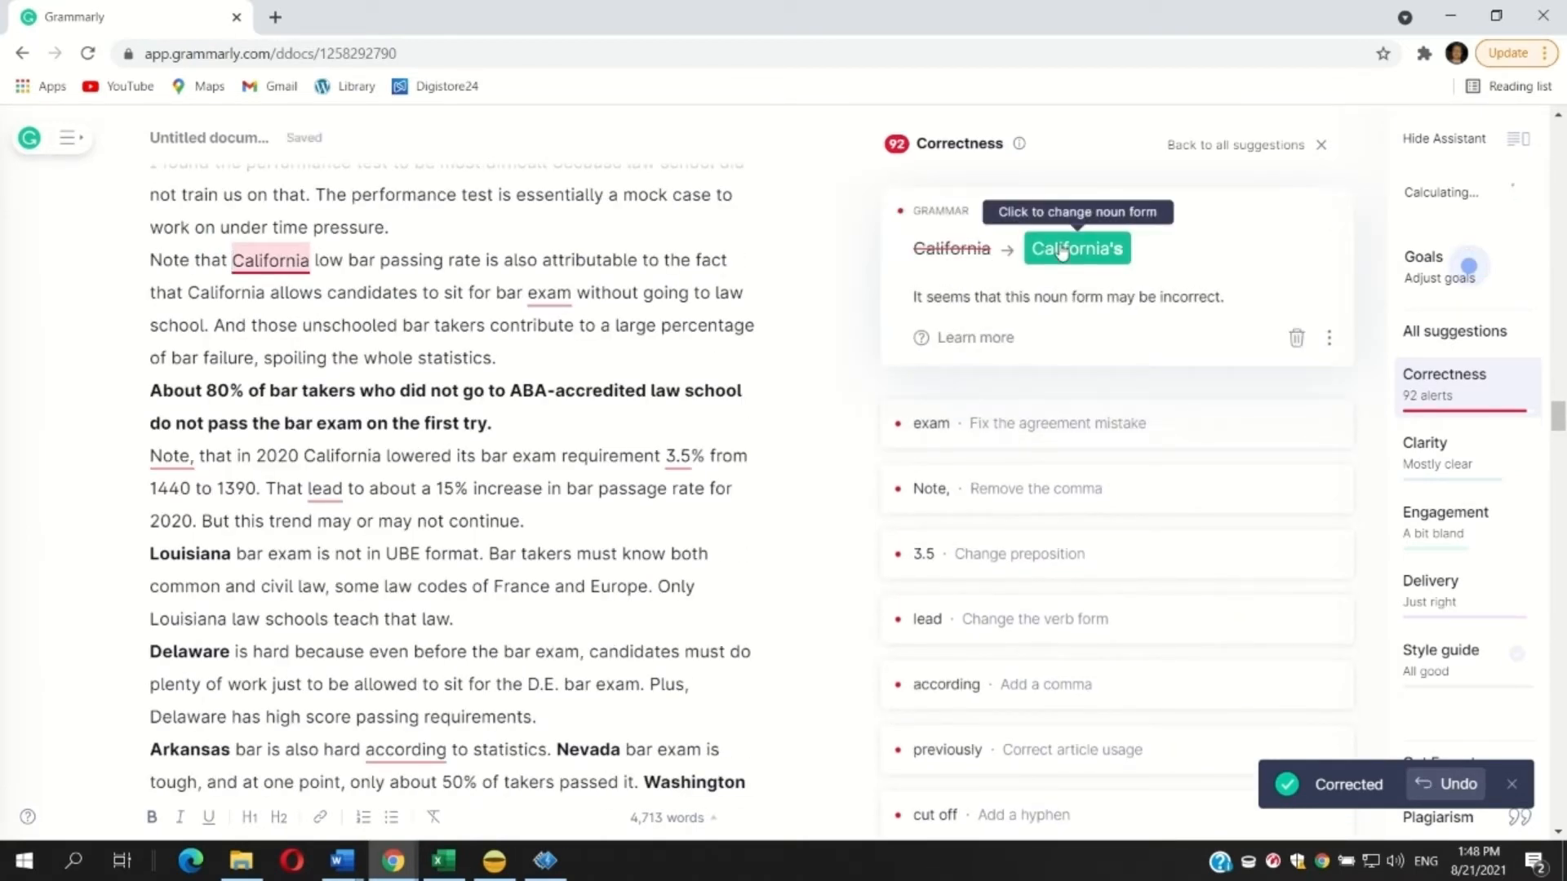
pyautogui.click(1060, 250)
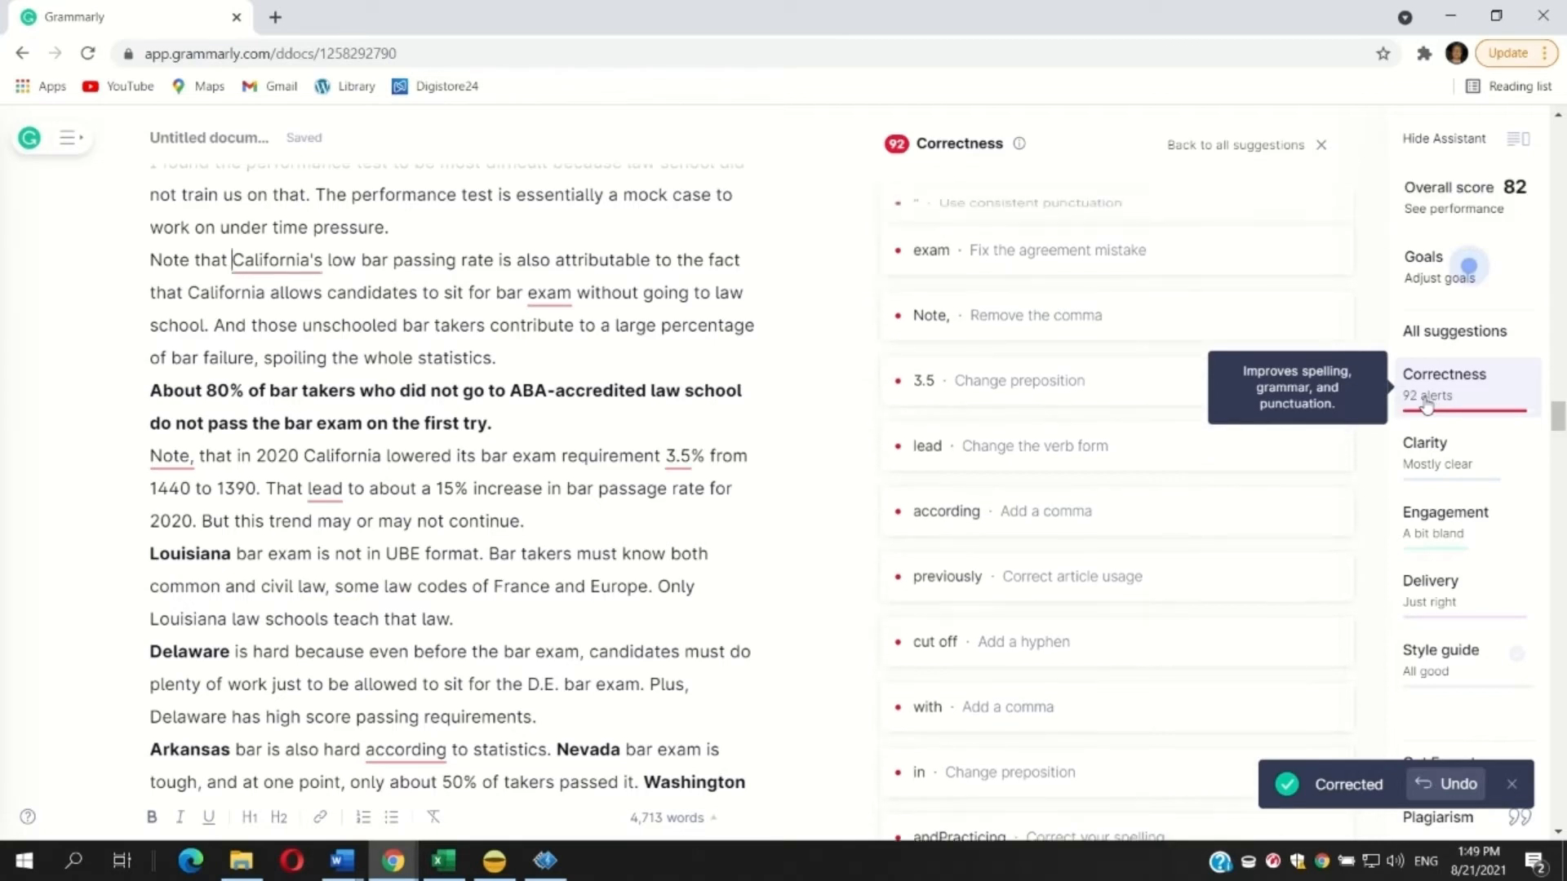
# Step: Update all inconsistent quotation marks to the straight style and accept "exams" in the sentence about California candidates without law school
pyautogui.click(932, 201)
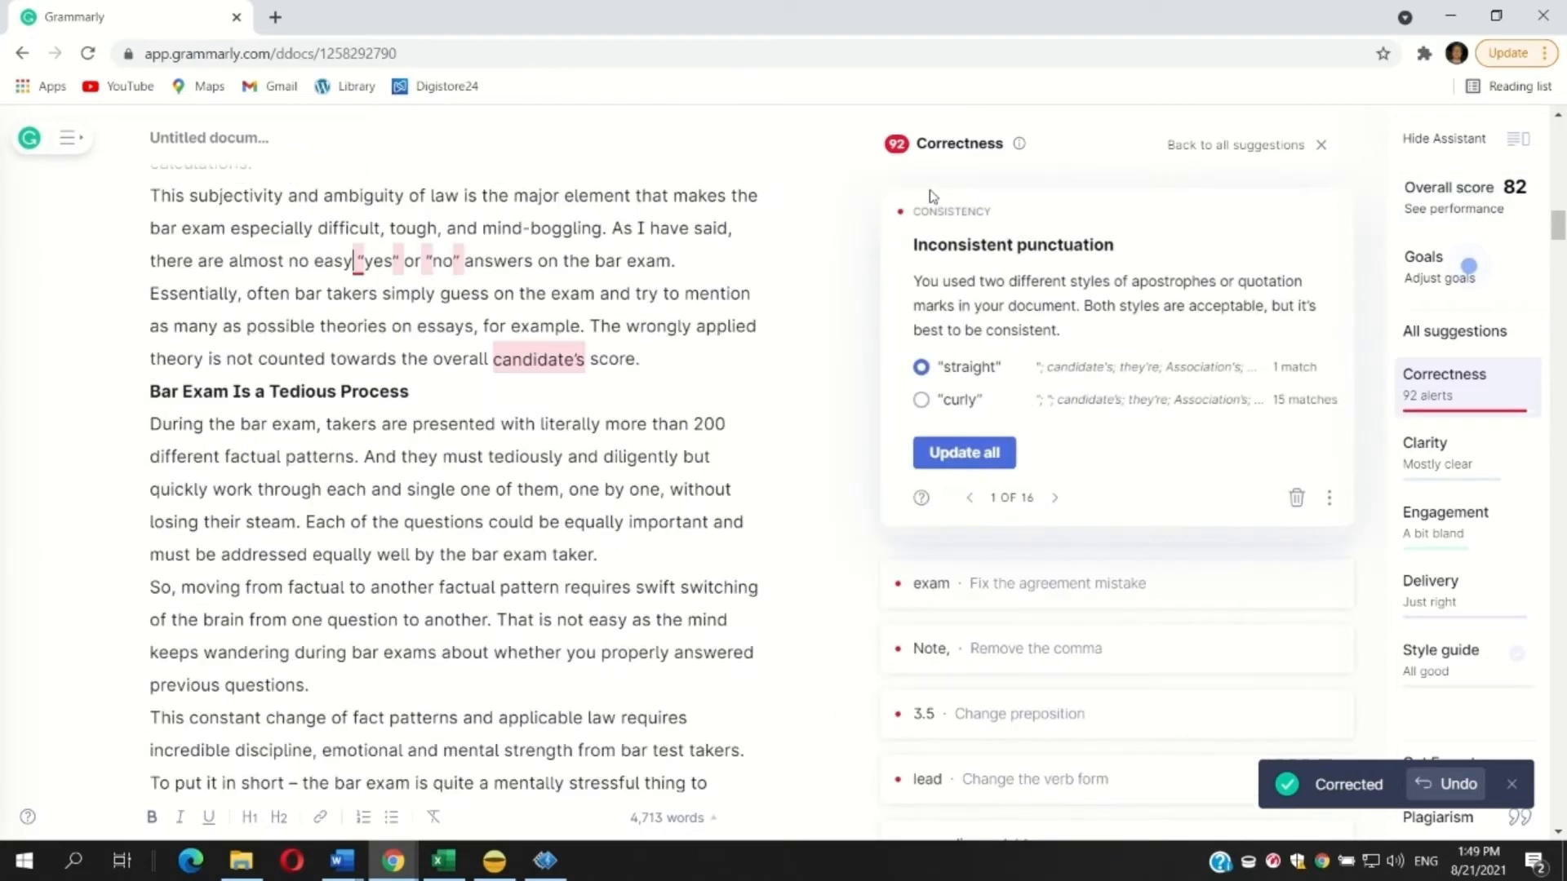
pyautogui.click(967, 466)
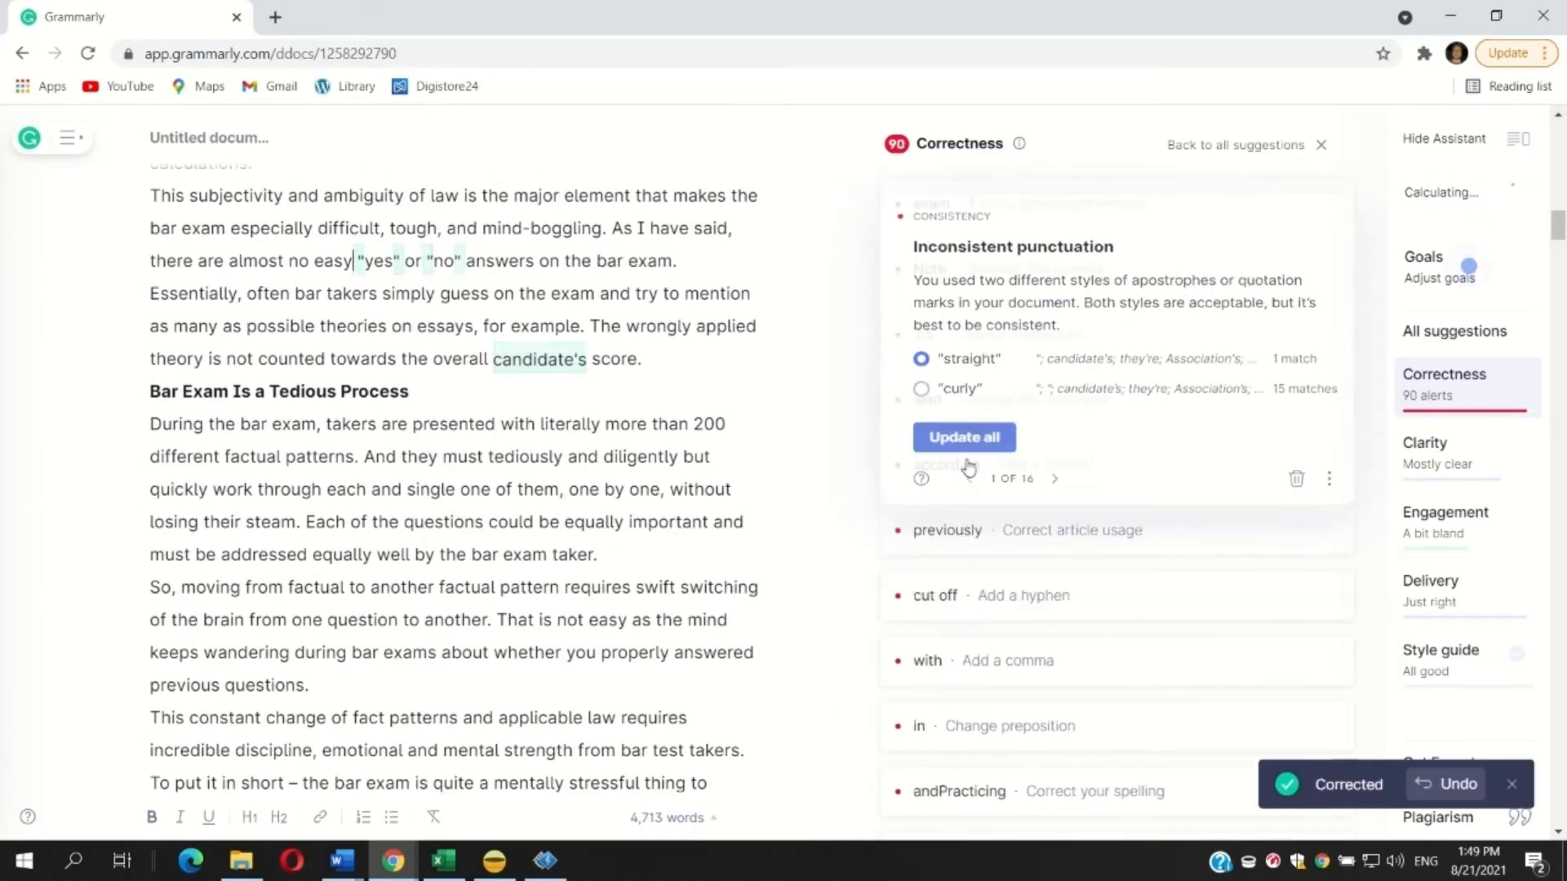
pyautogui.click(949, 212)
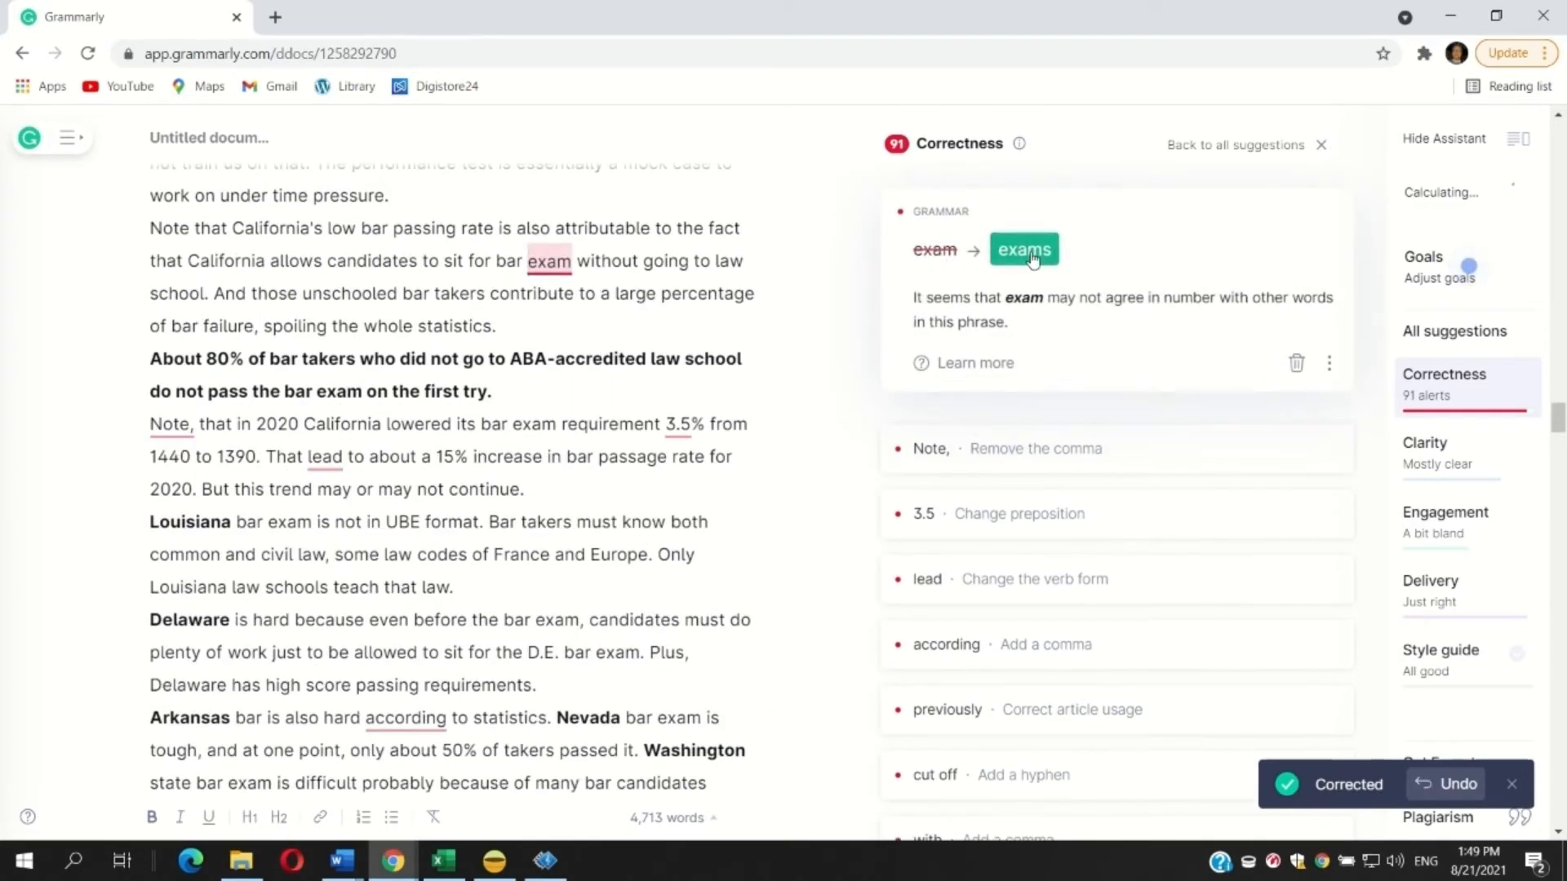
pyautogui.click(1028, 252)
# Step: In the sentence on California's 2020 requirement change, remove the comma after "Note" and accept "by 3.5"
pyautogui.click(972, 204)
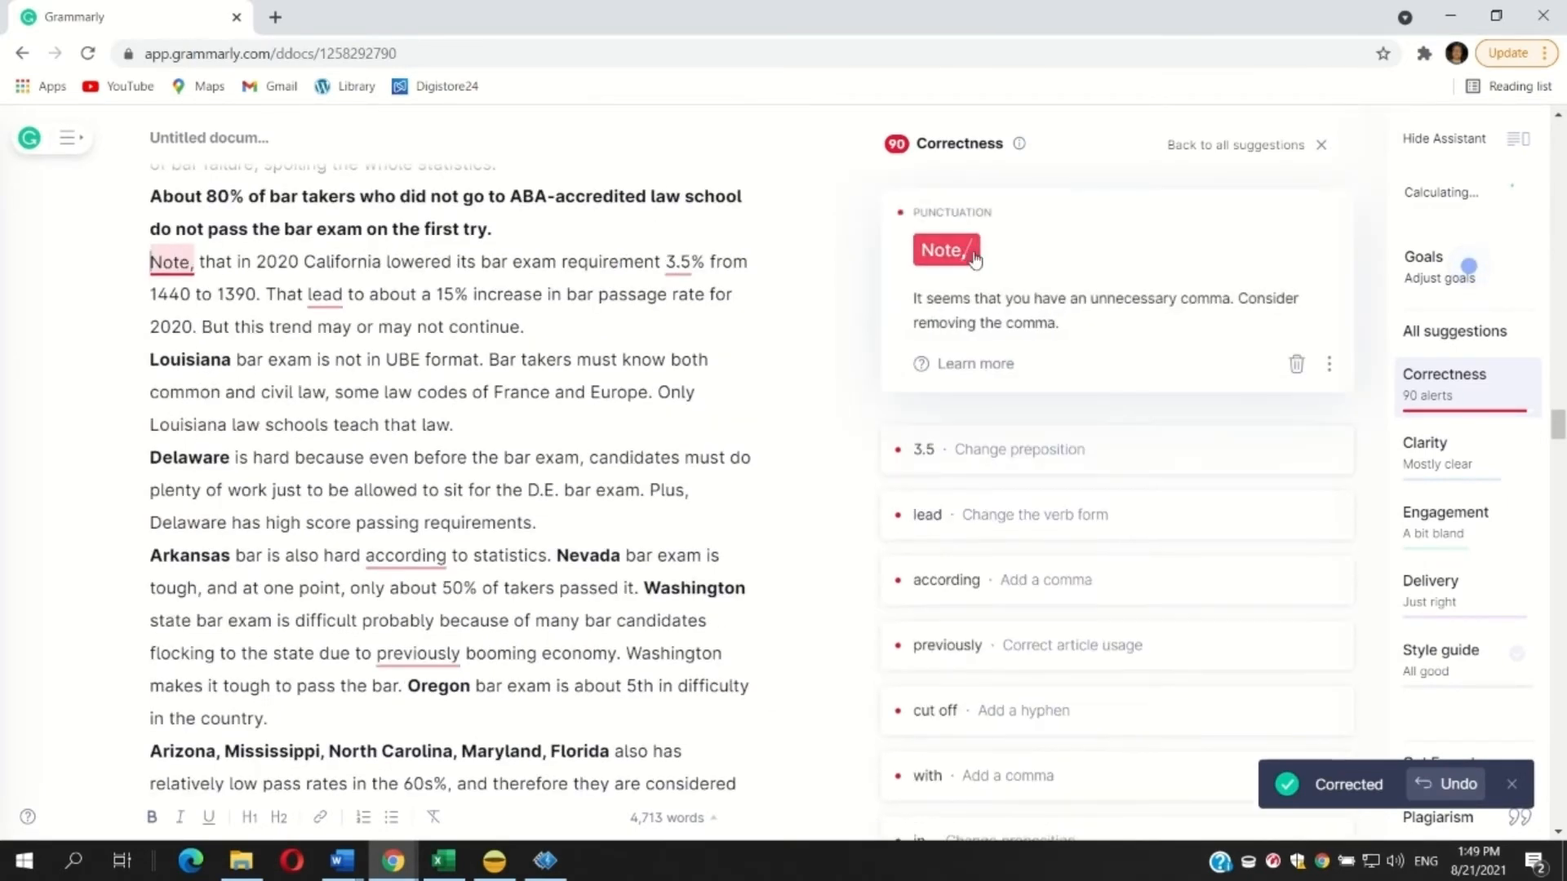
pyautogui.click(955, 254)
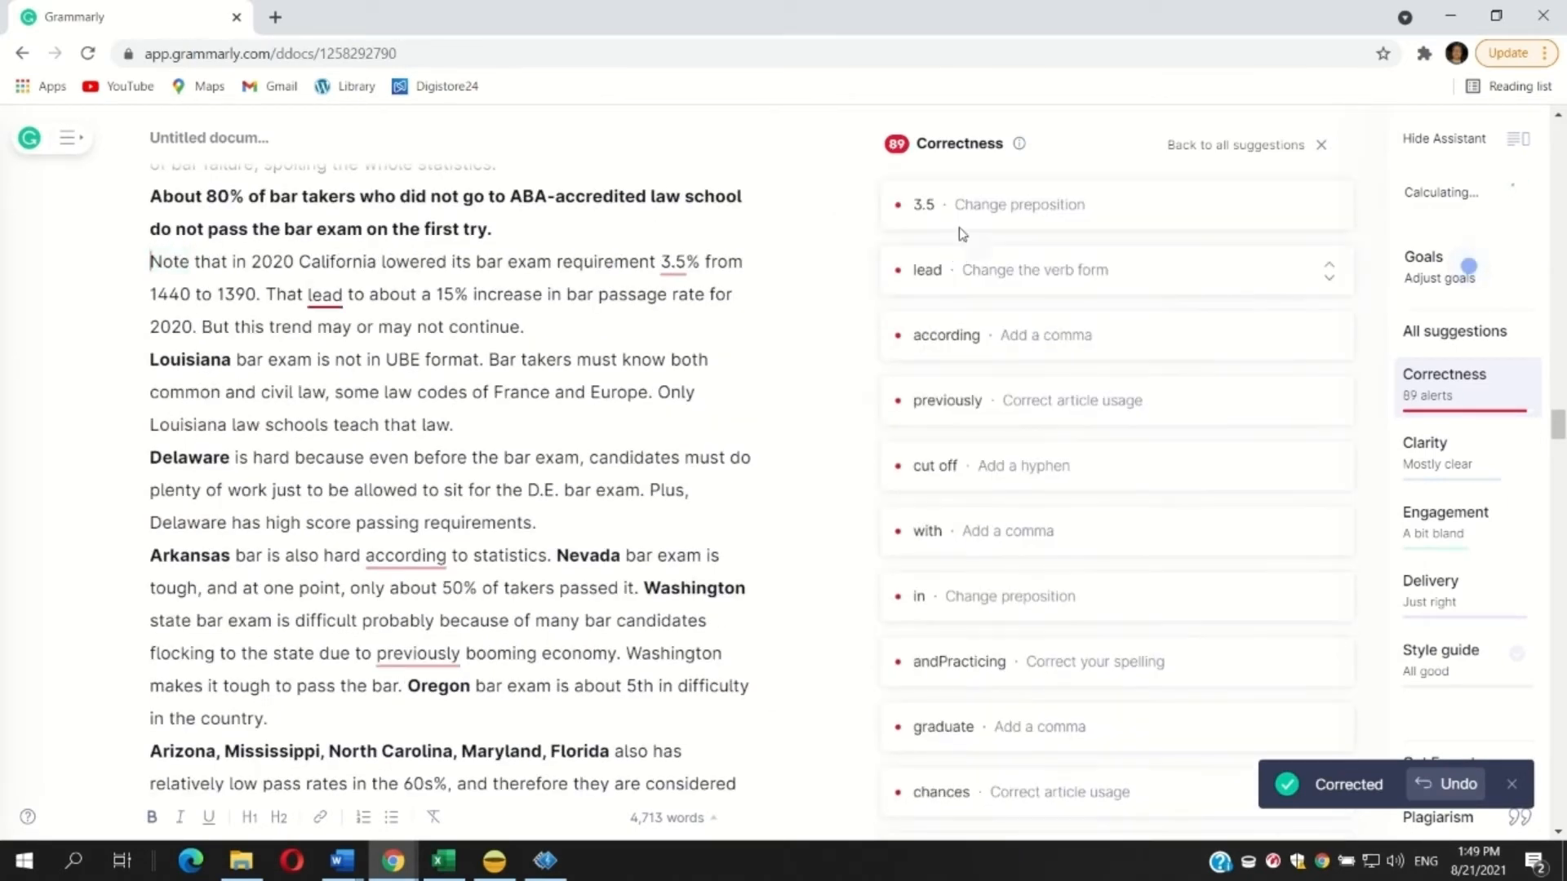
pyautogui.click(951, 205)
pyautogui.click(950, 253)
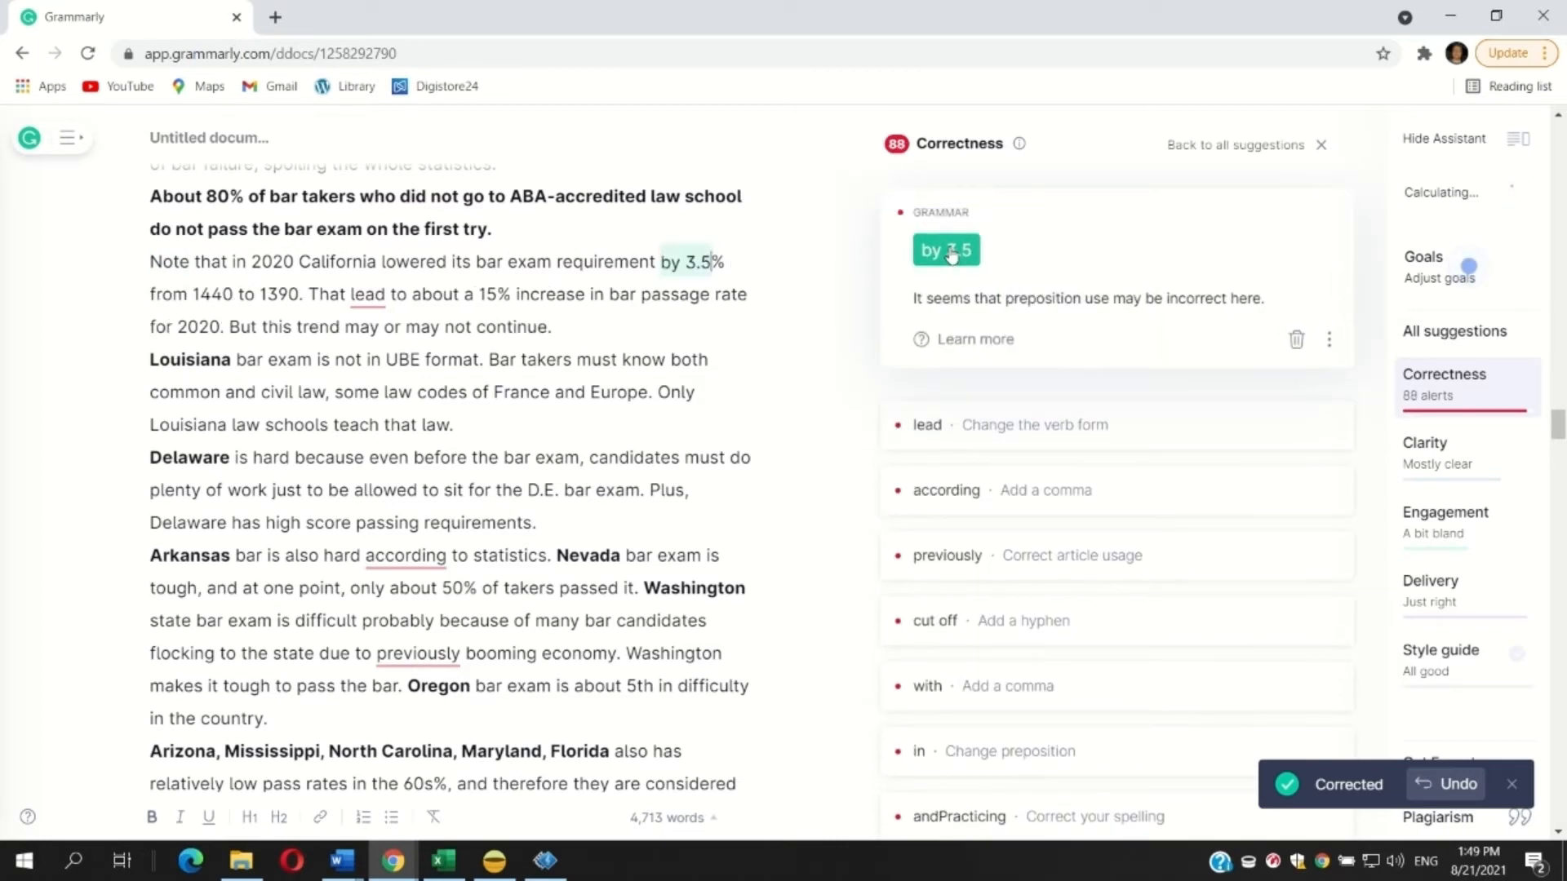
# Step: Reword the verb in the sentence about the 15% increase in bar passage rate to "has lead"
pyautogui.click(949, 214)
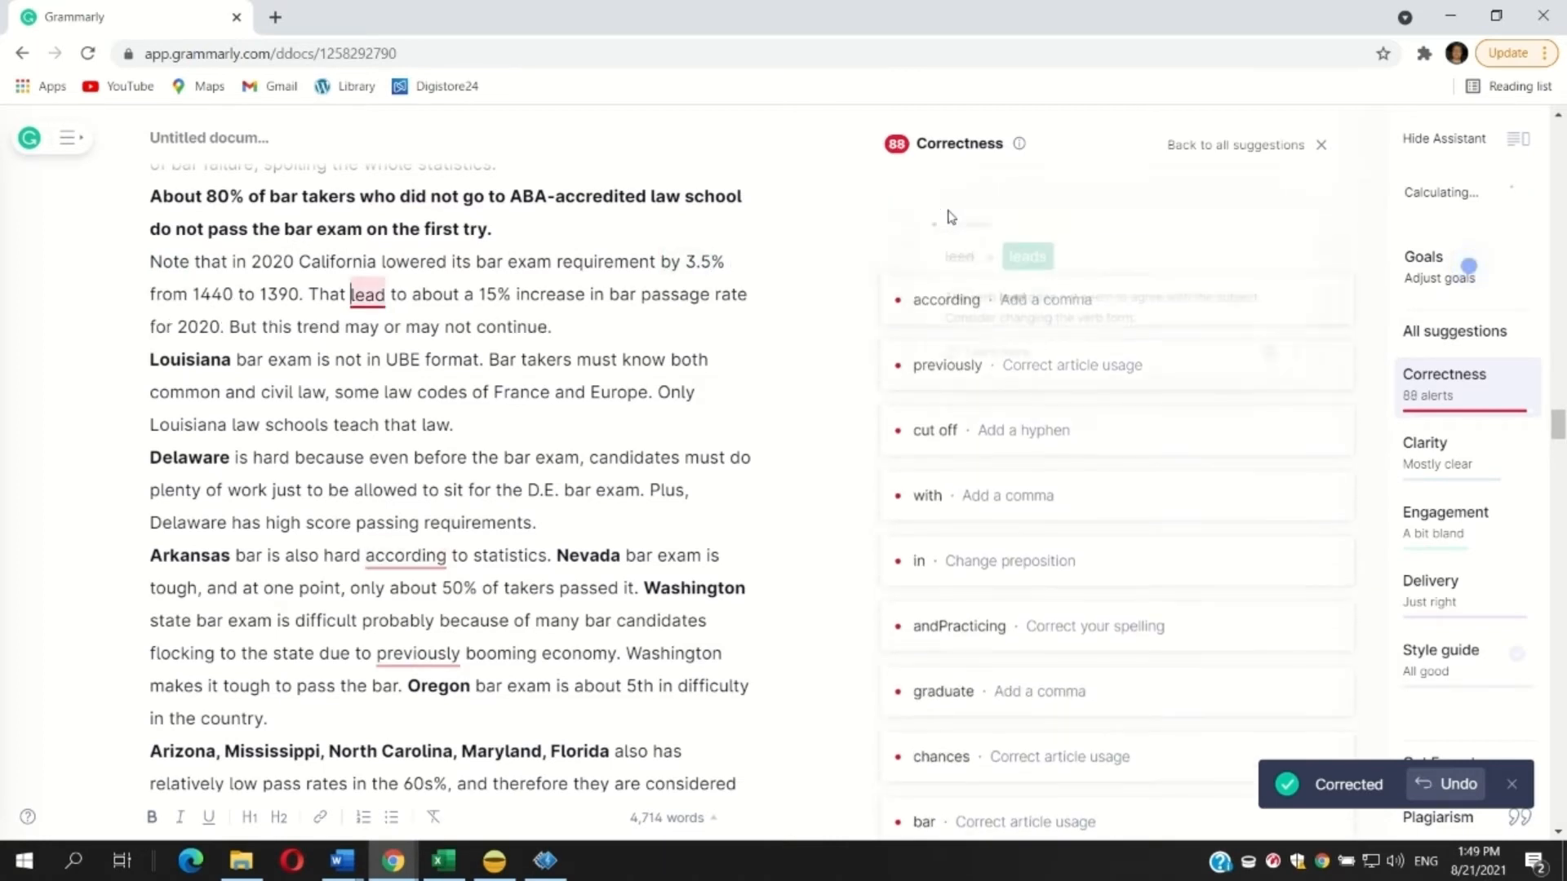
pyautogui.click(1003, 256)
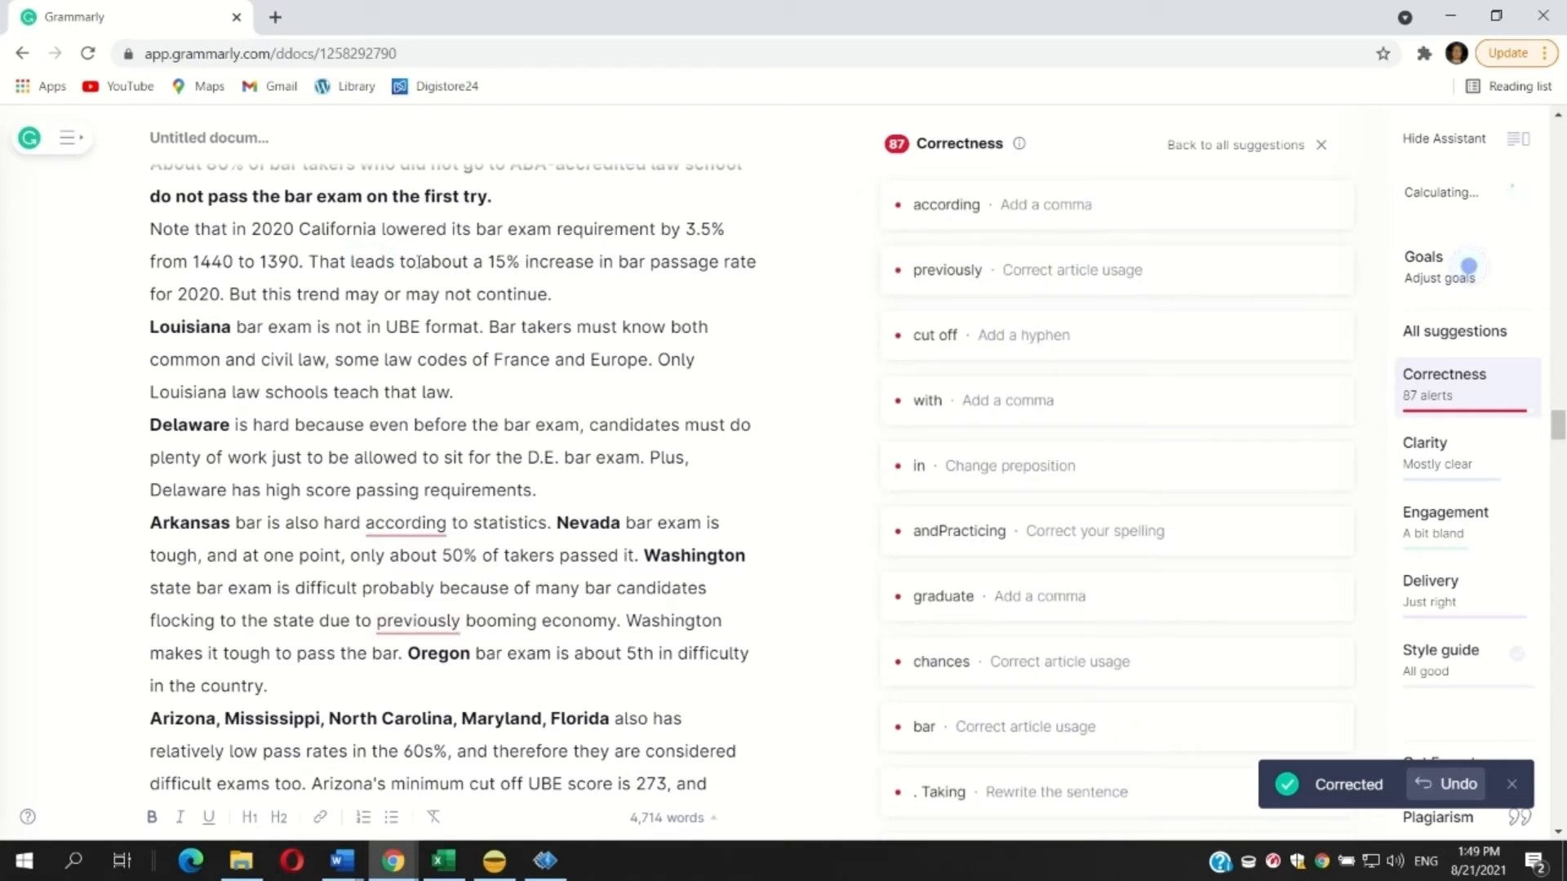
pyautogui.write('has')
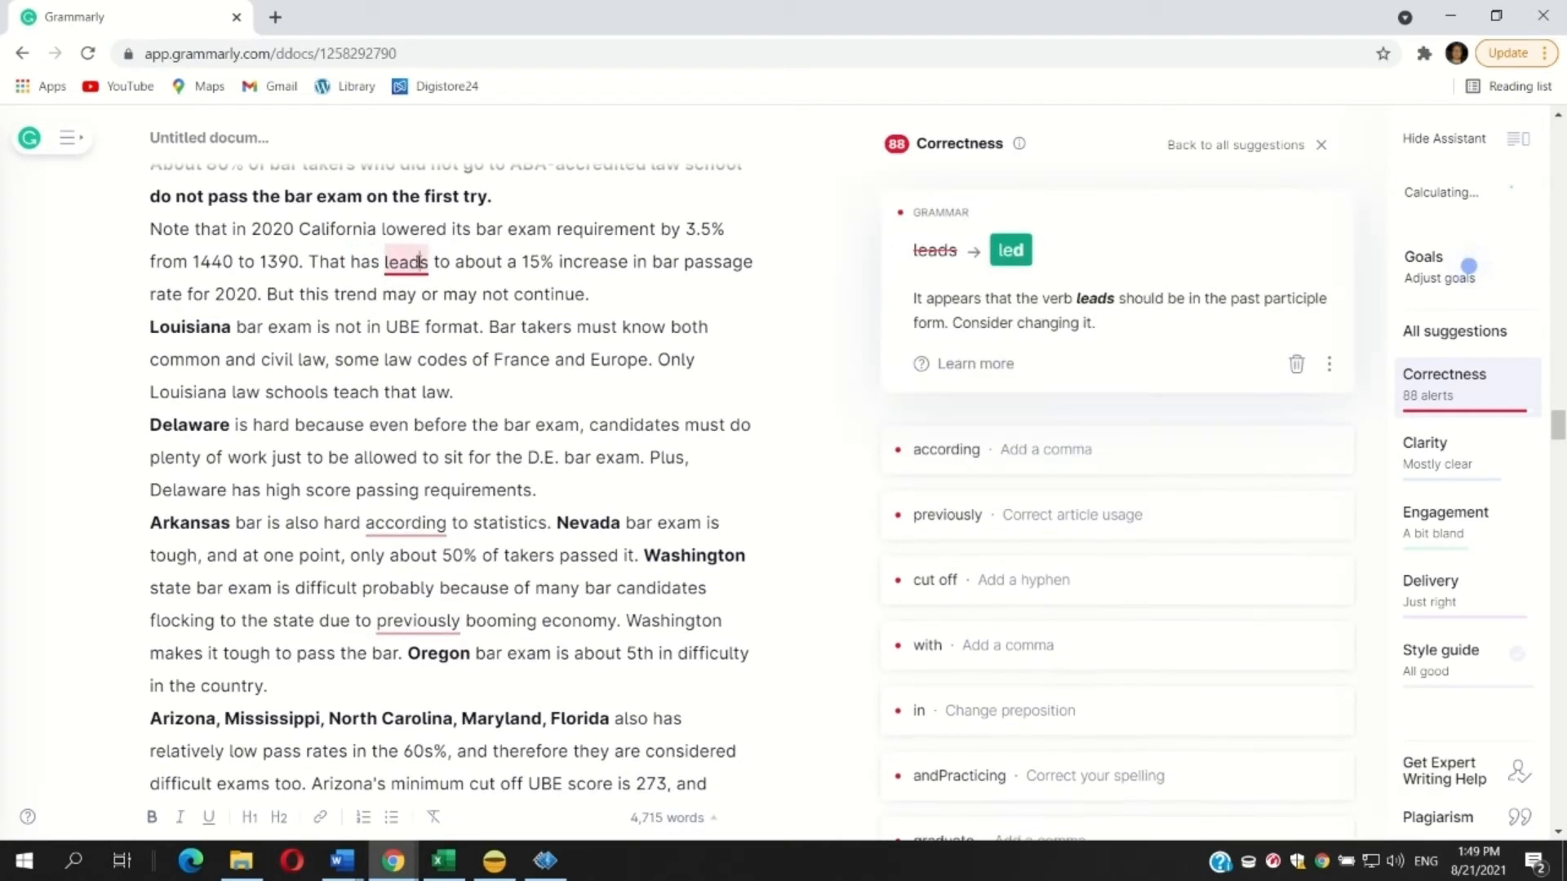
pyautogui.press('BackSpace')
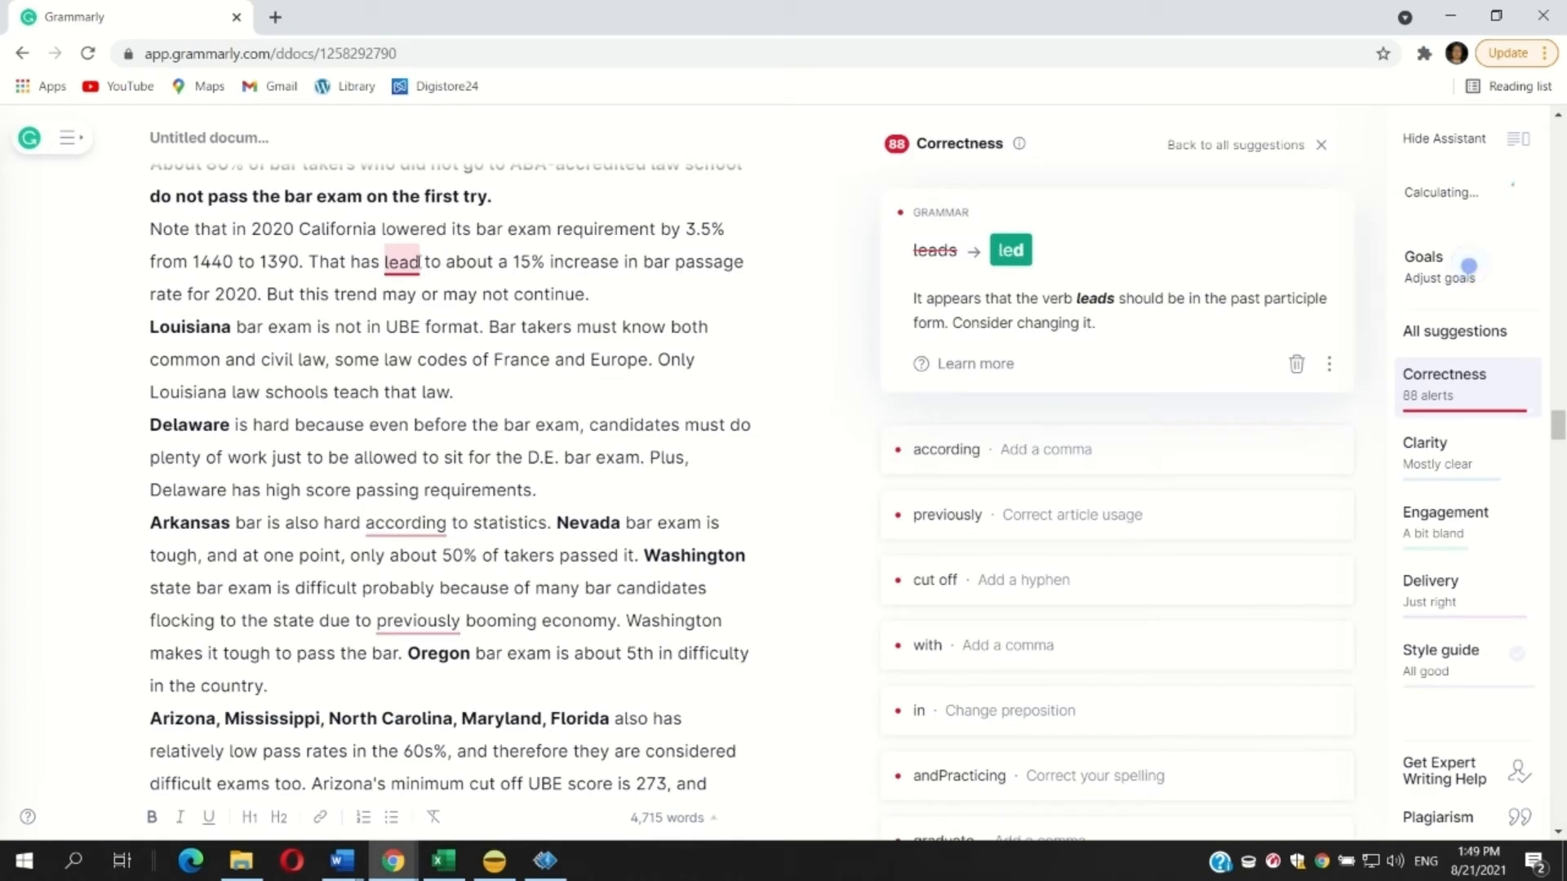
# Step: In the paragraphs on Arkansas, Washington and Arizona, accept the comma before "according", "the previously" and "cut-off"
pyautogui.click(981, 210)
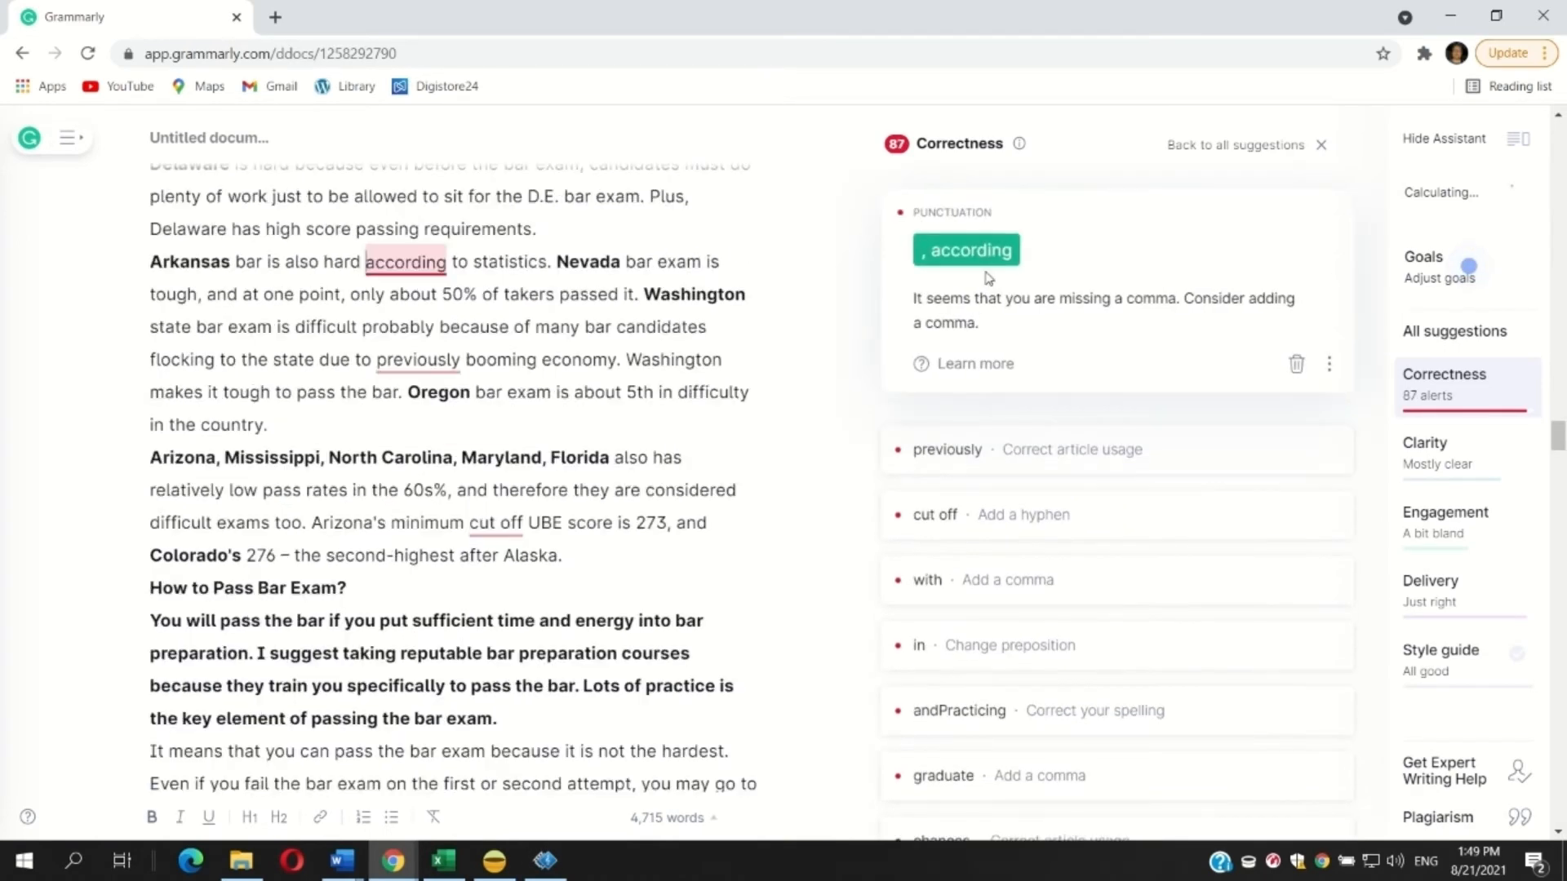
pyautogui.click(971, 251)
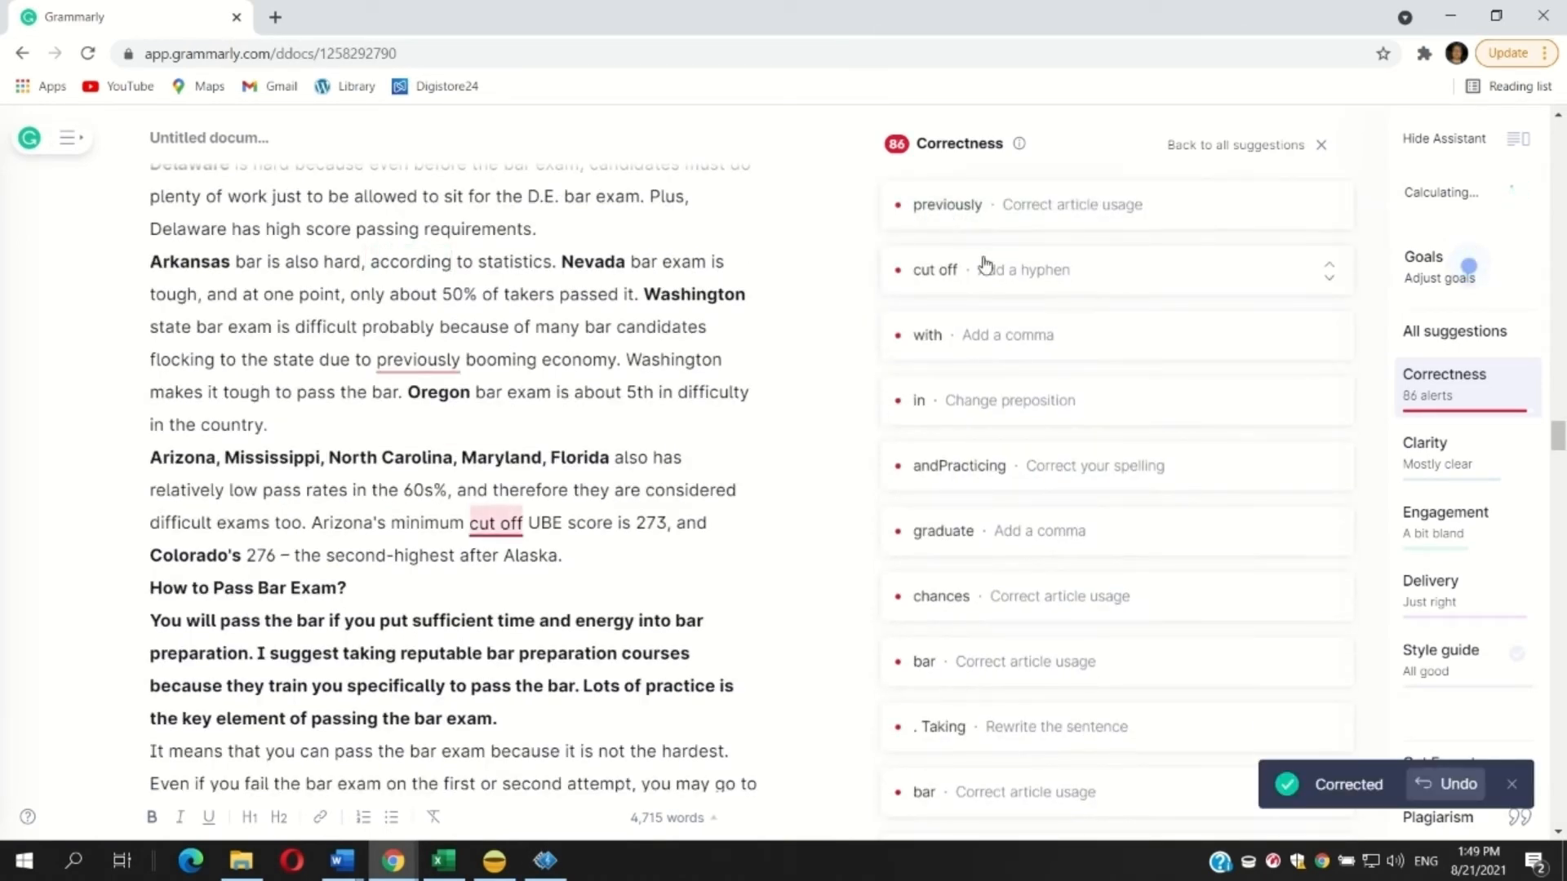
pyautogui.click(963, 211)
pyautogui.click(966, 251)
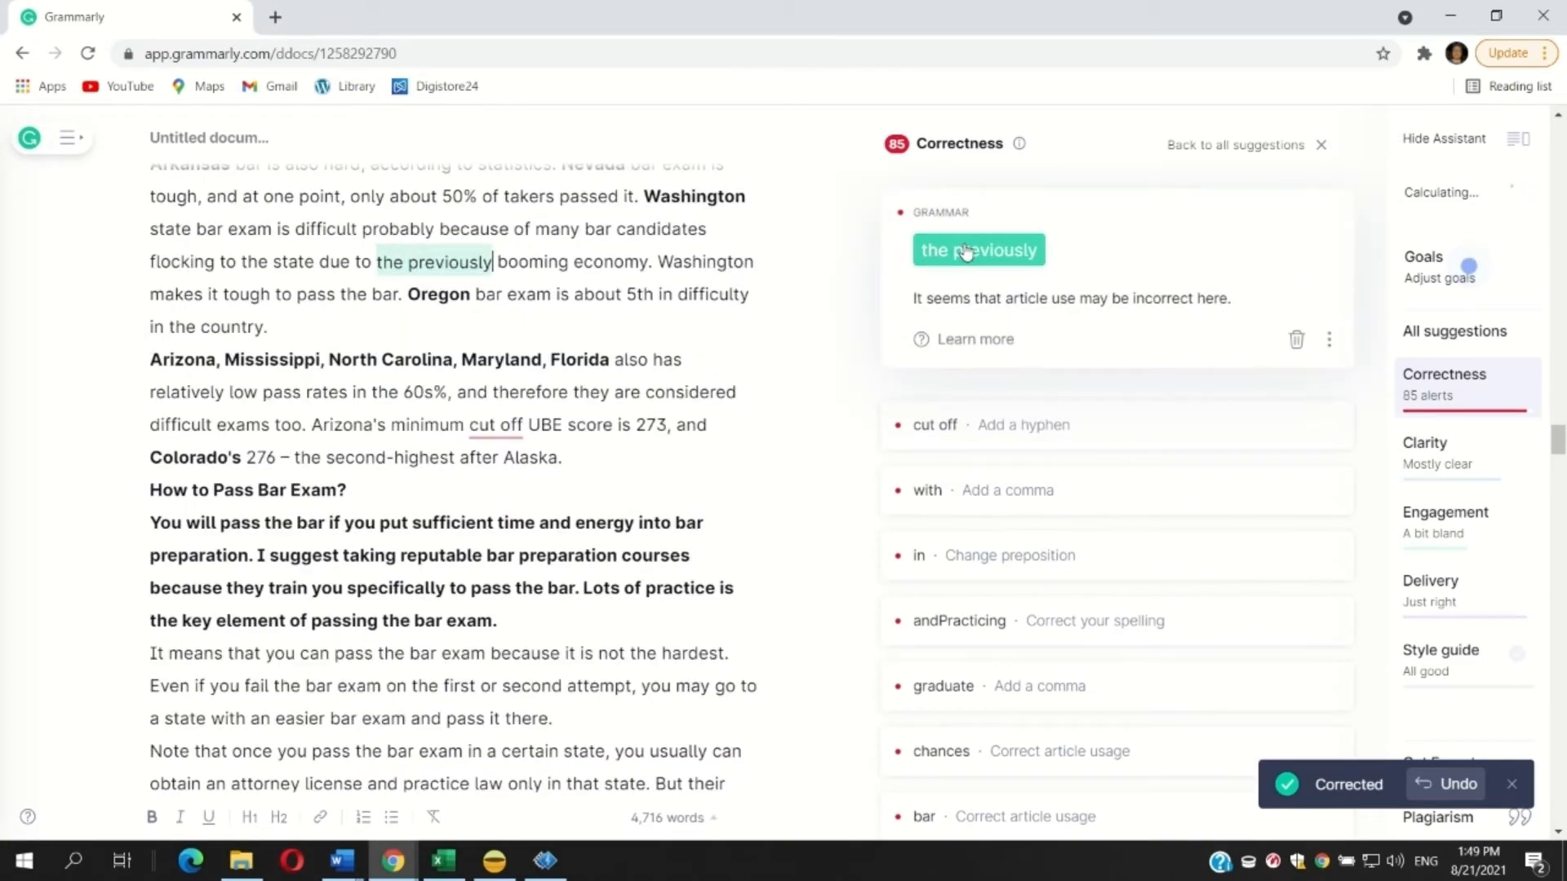
pyautogui.click(958, 213)
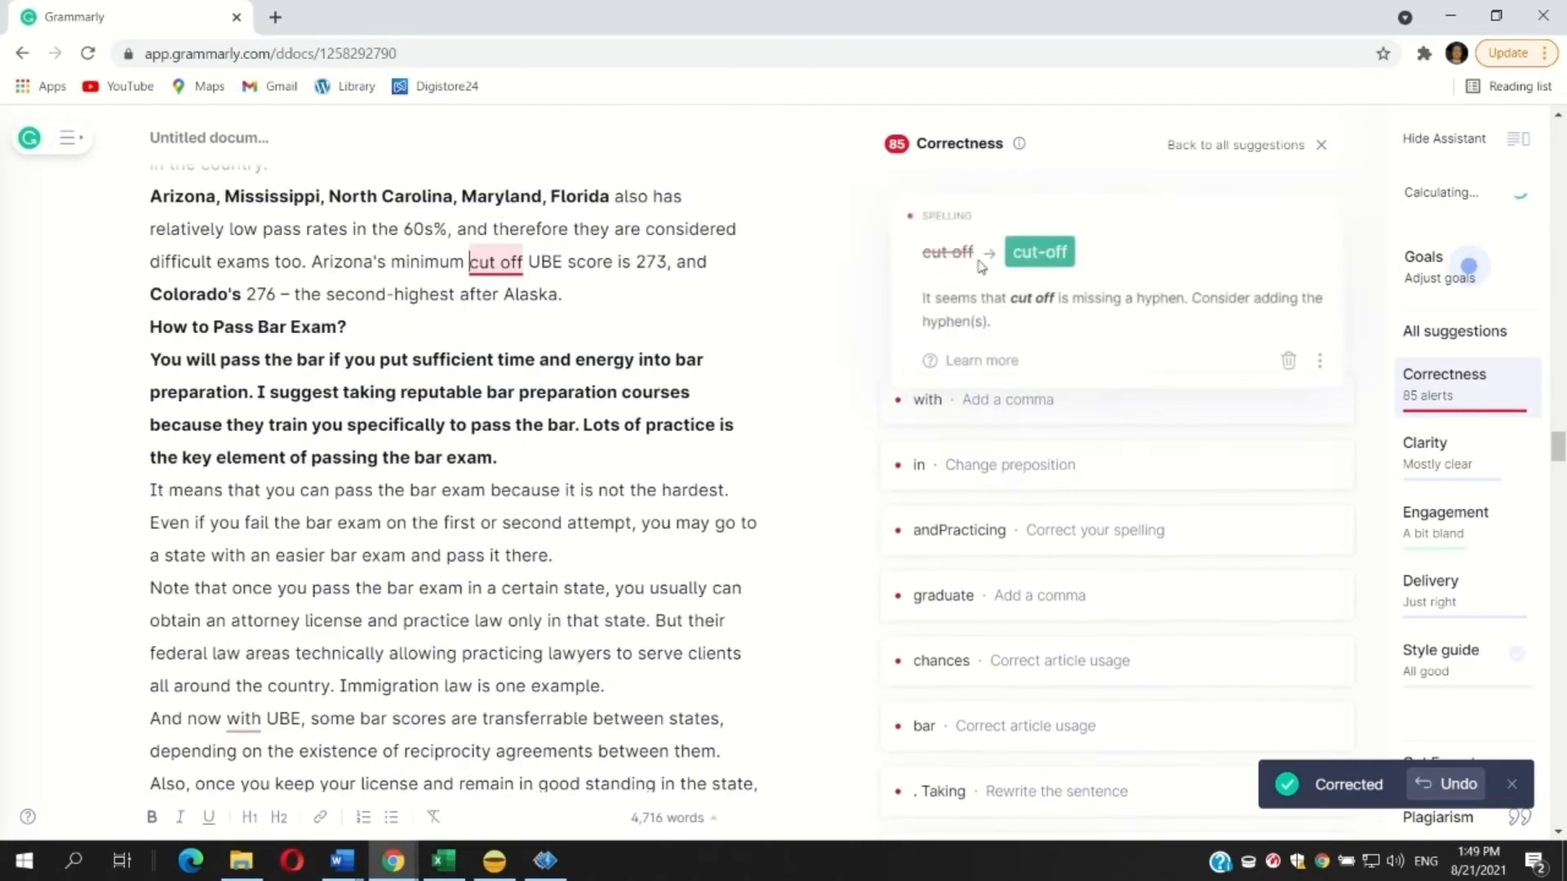
pyautogui.click(1038, 246)
# Step: In the paragraph on UBE score transfers, accept the comma before "with" and remove the extra "in" before "into"
pyautogui.click(951, 205)
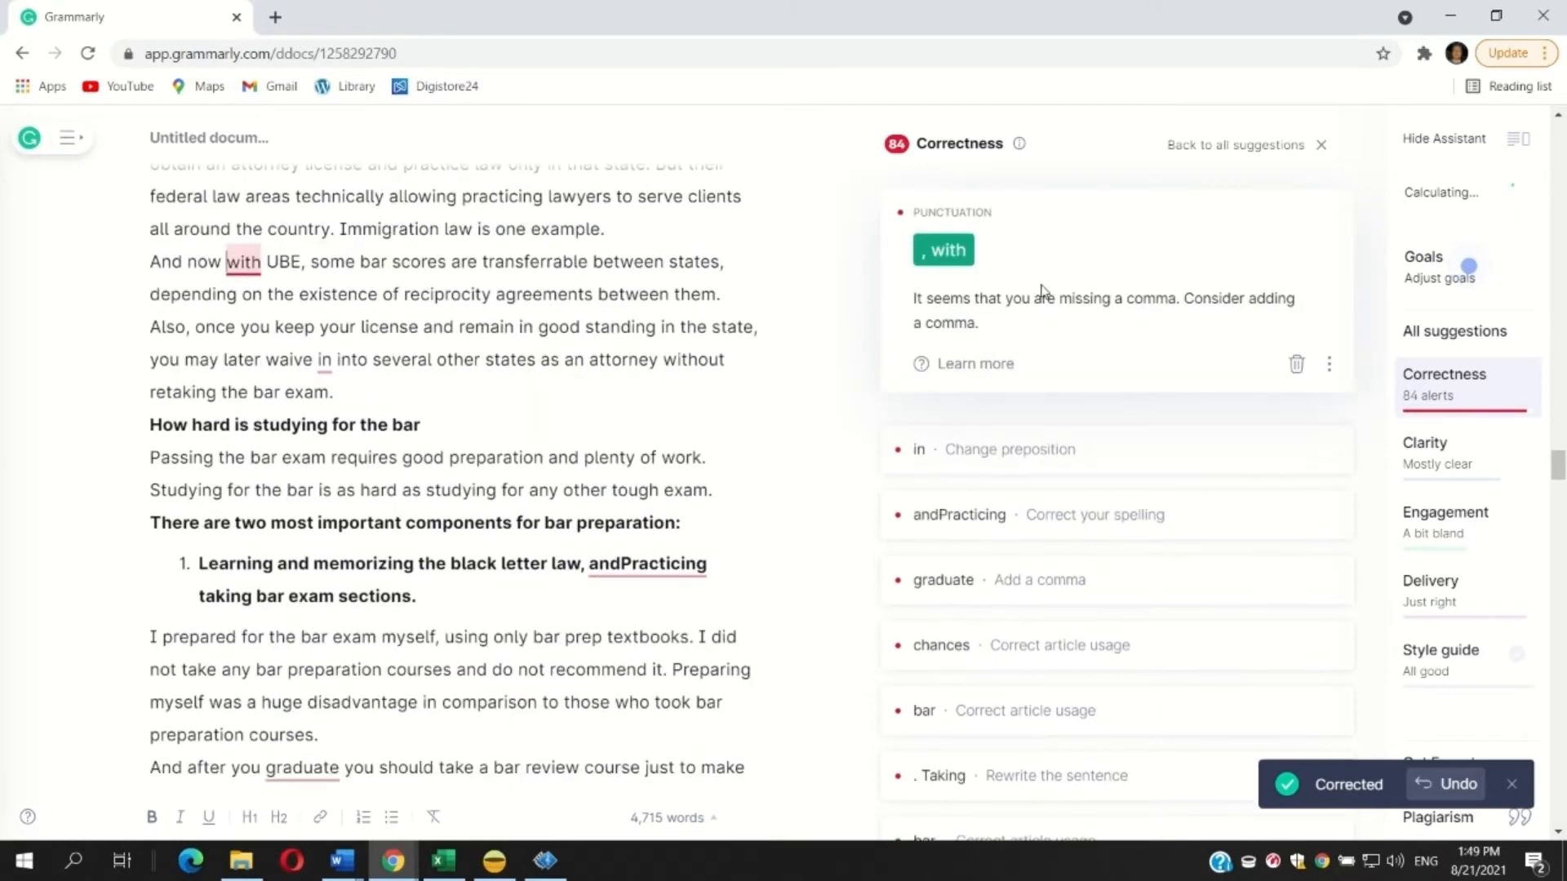
pyautogui.click(939, 251)
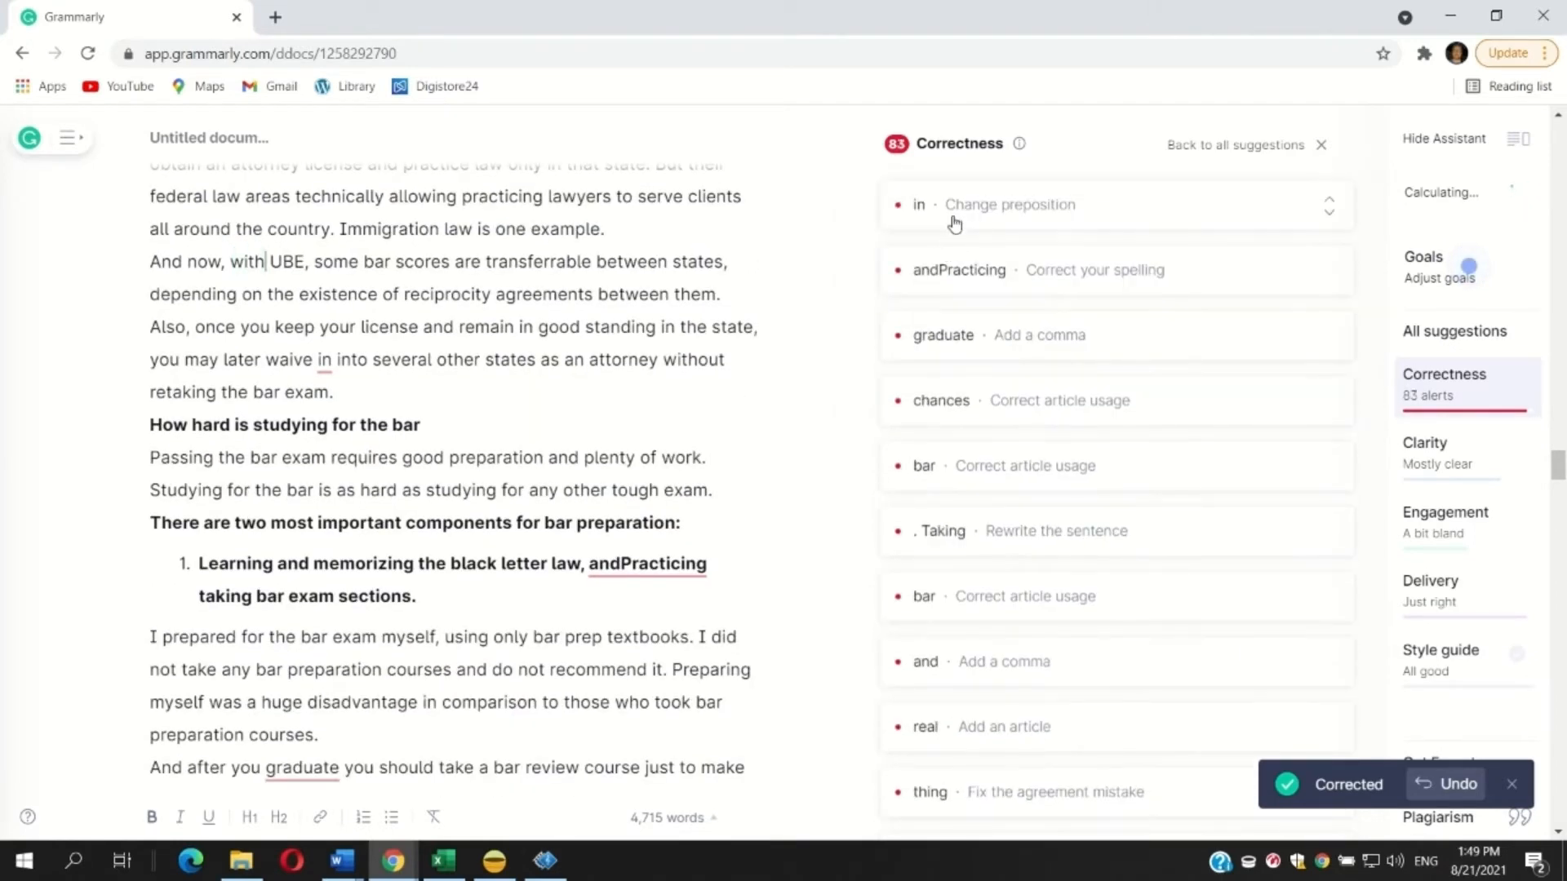
pyautogui.click(950, 208)
pyautogui.click(929, 253)
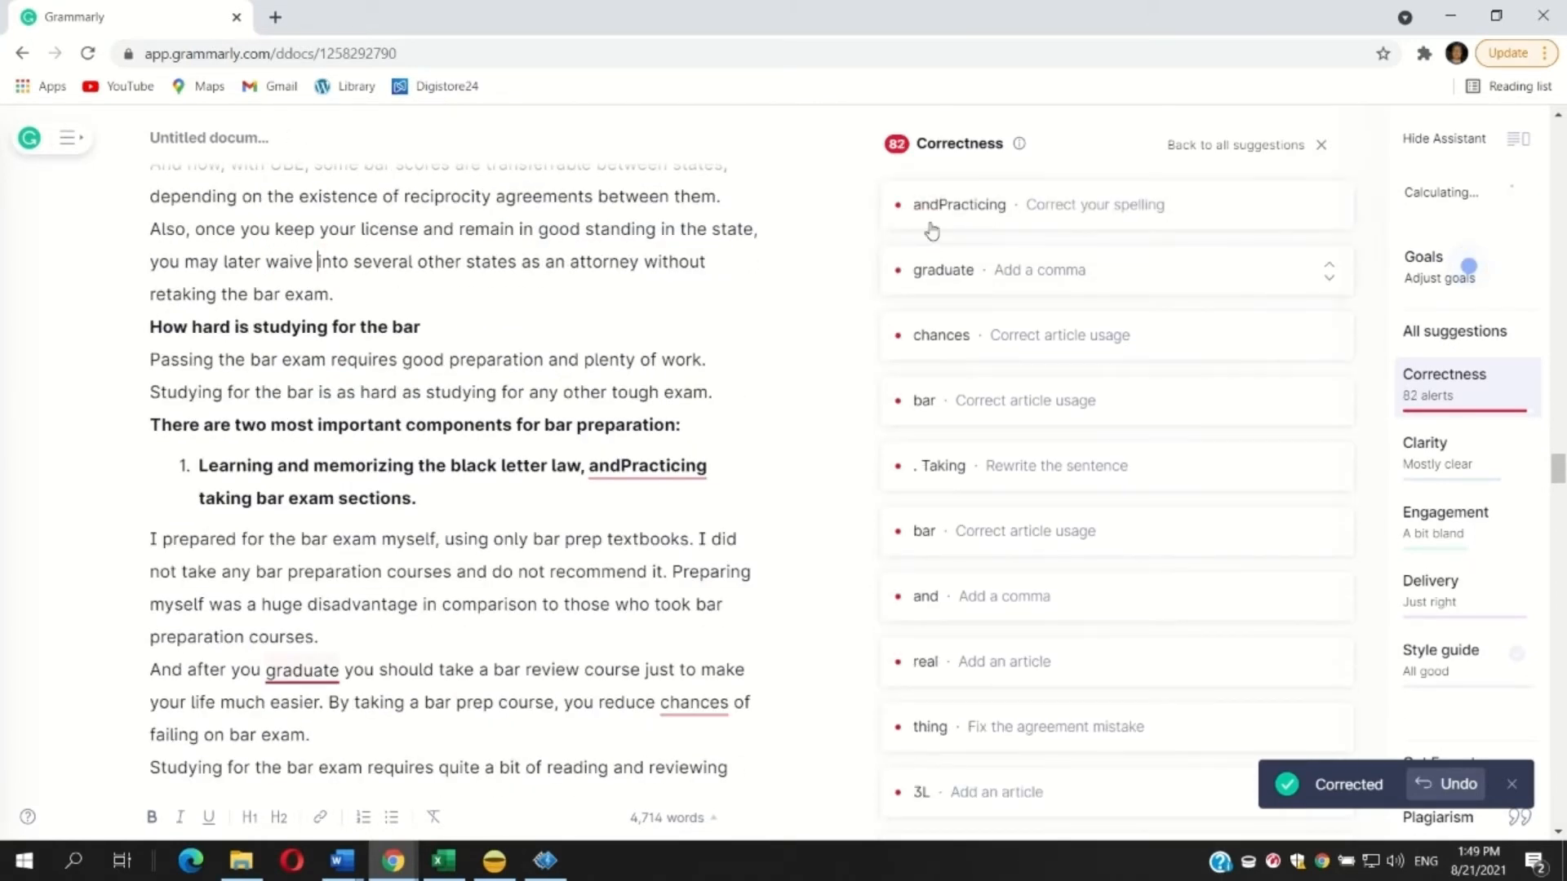
# Step: In the numbered item on bar preparation, accept "and practicing" and remove the comma after "law"
pyautogui.click(947, 214)
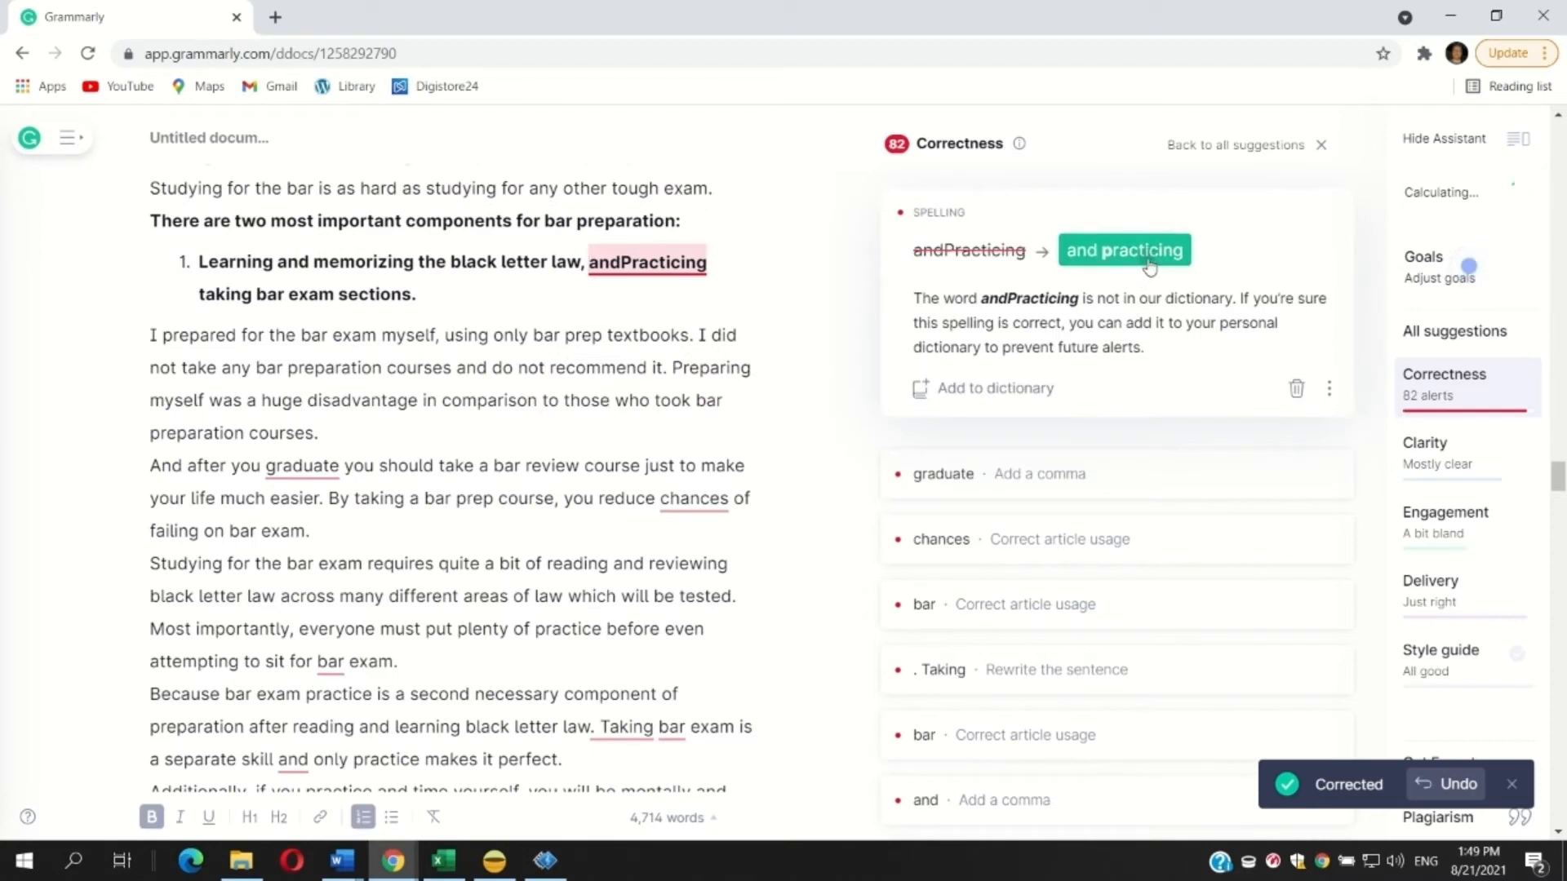
pyautogui.click(1149, 251)
pyautogui.click(946, 228)
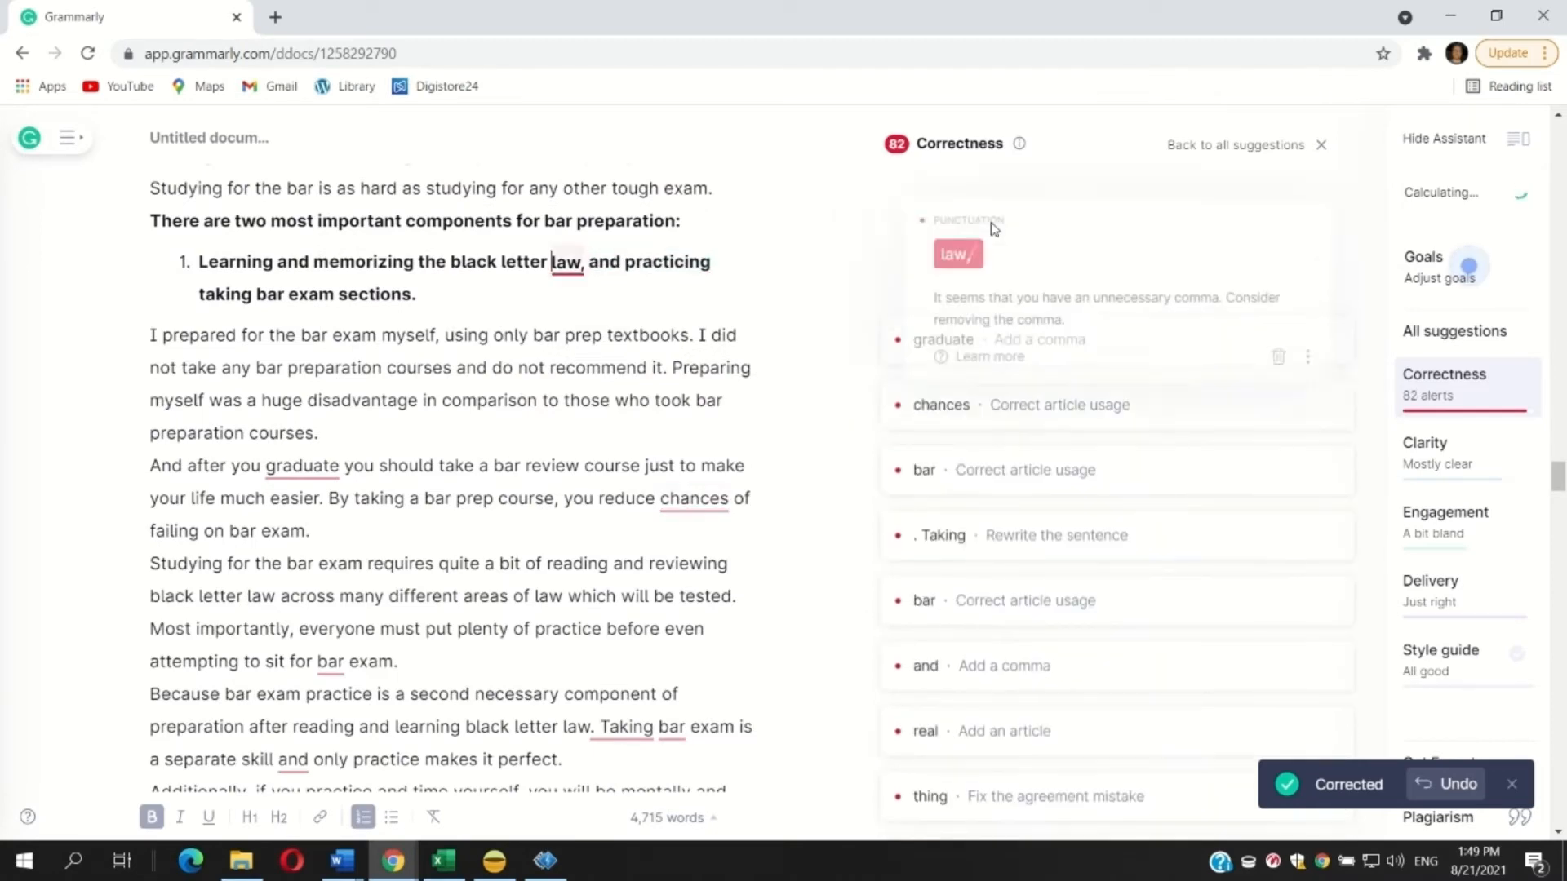
pyautogui.click(942, 252)
# Step: Accept the comma after "graduate" and split the numbered bar preparation item into two before "practicing"
pyautogui.click(934, 229)
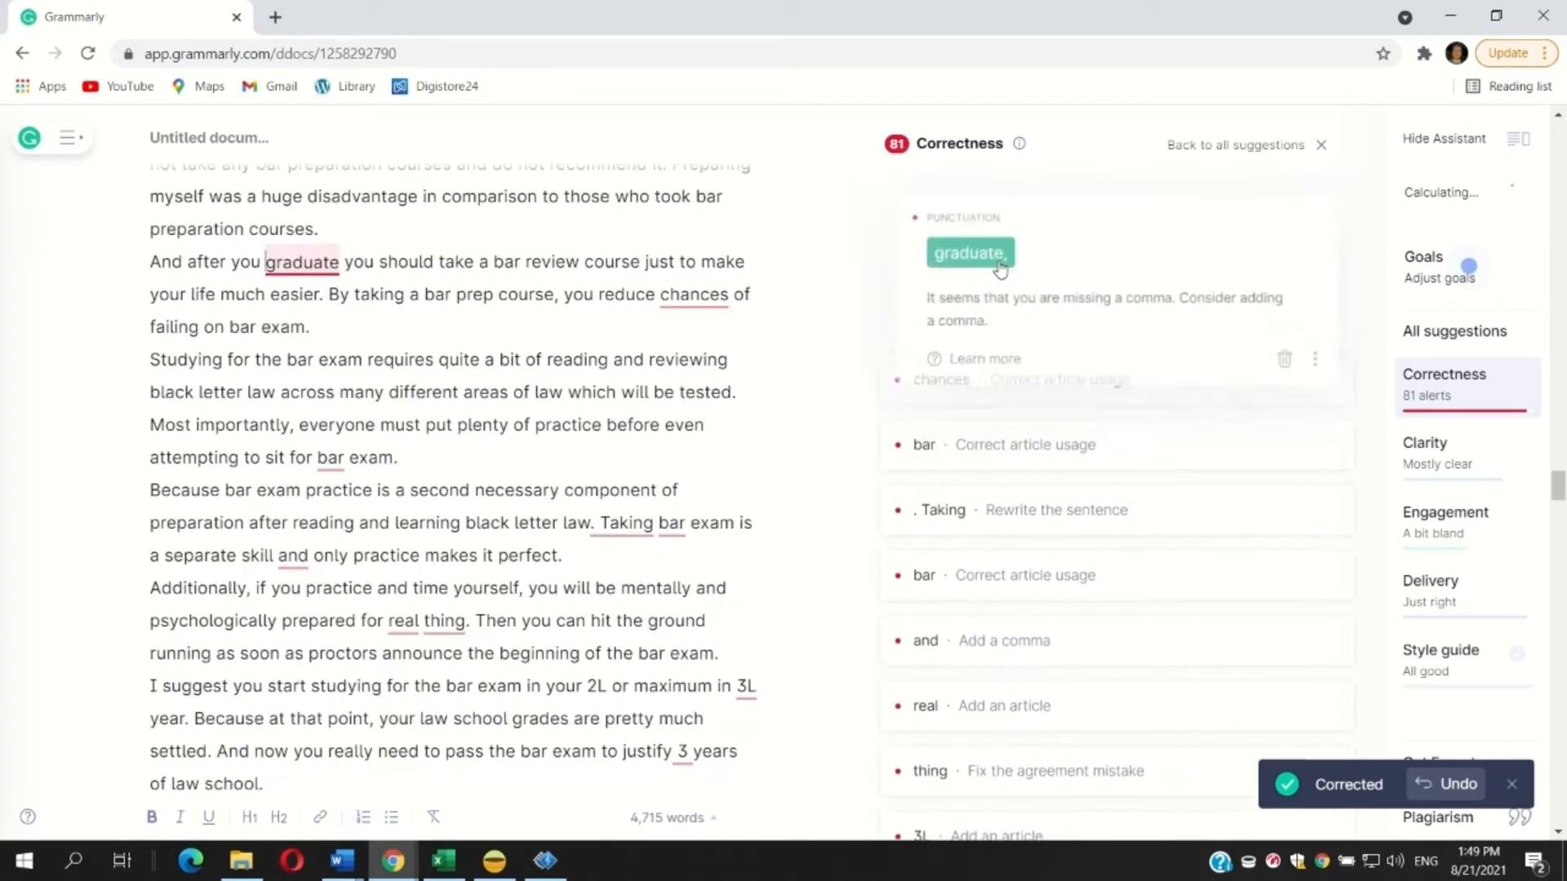
pyautogui.click(971, 245)
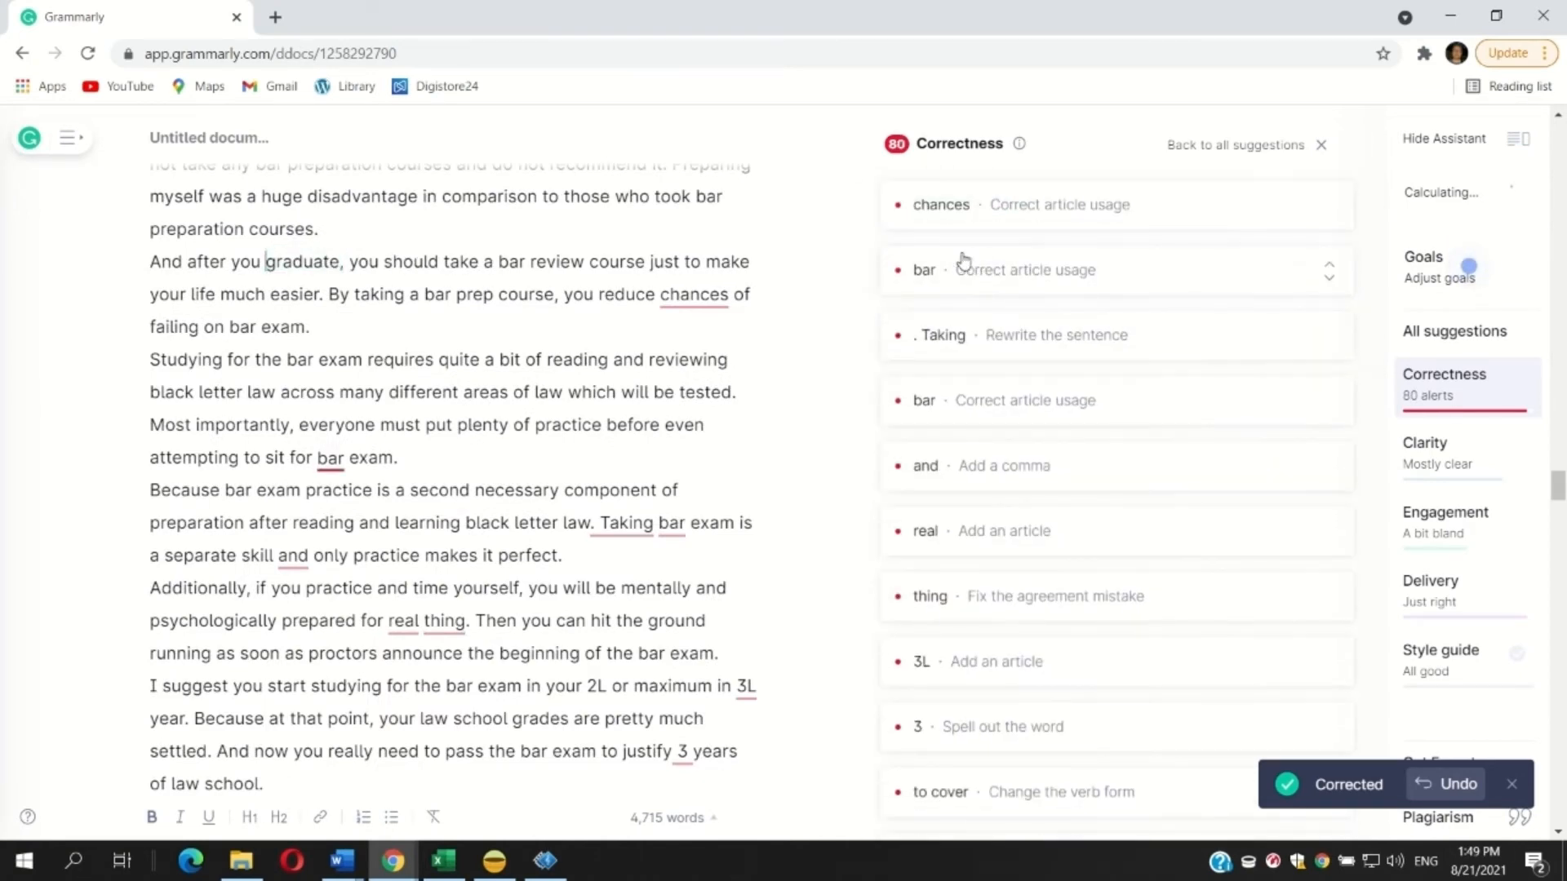
pyautogui.scroll(5, 494, 330)
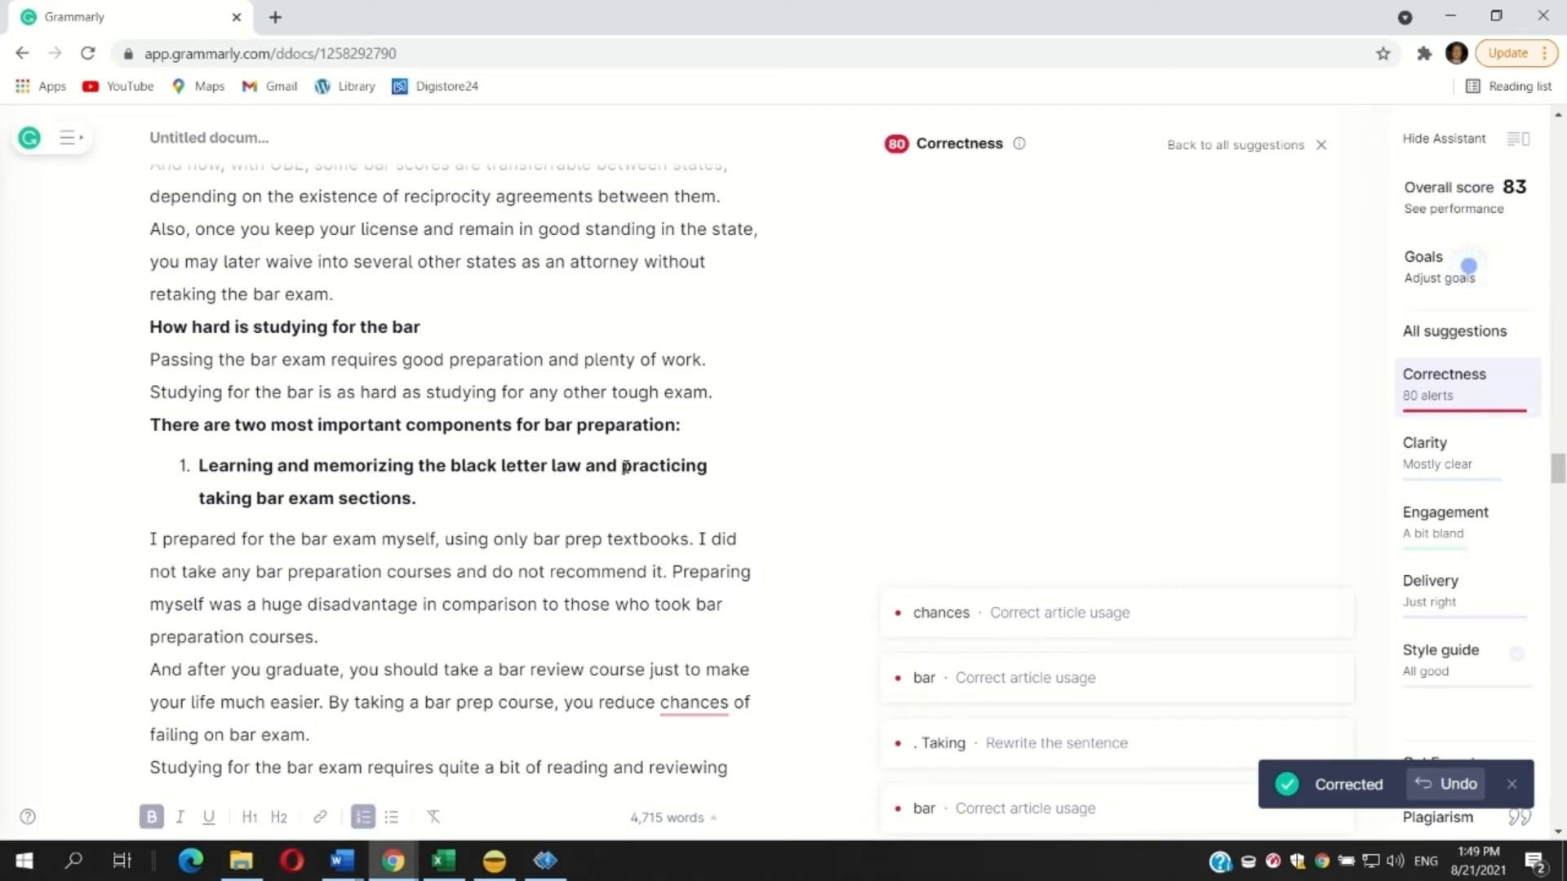
pyautogui.click(625, 467)
pyautogui.press('Return')
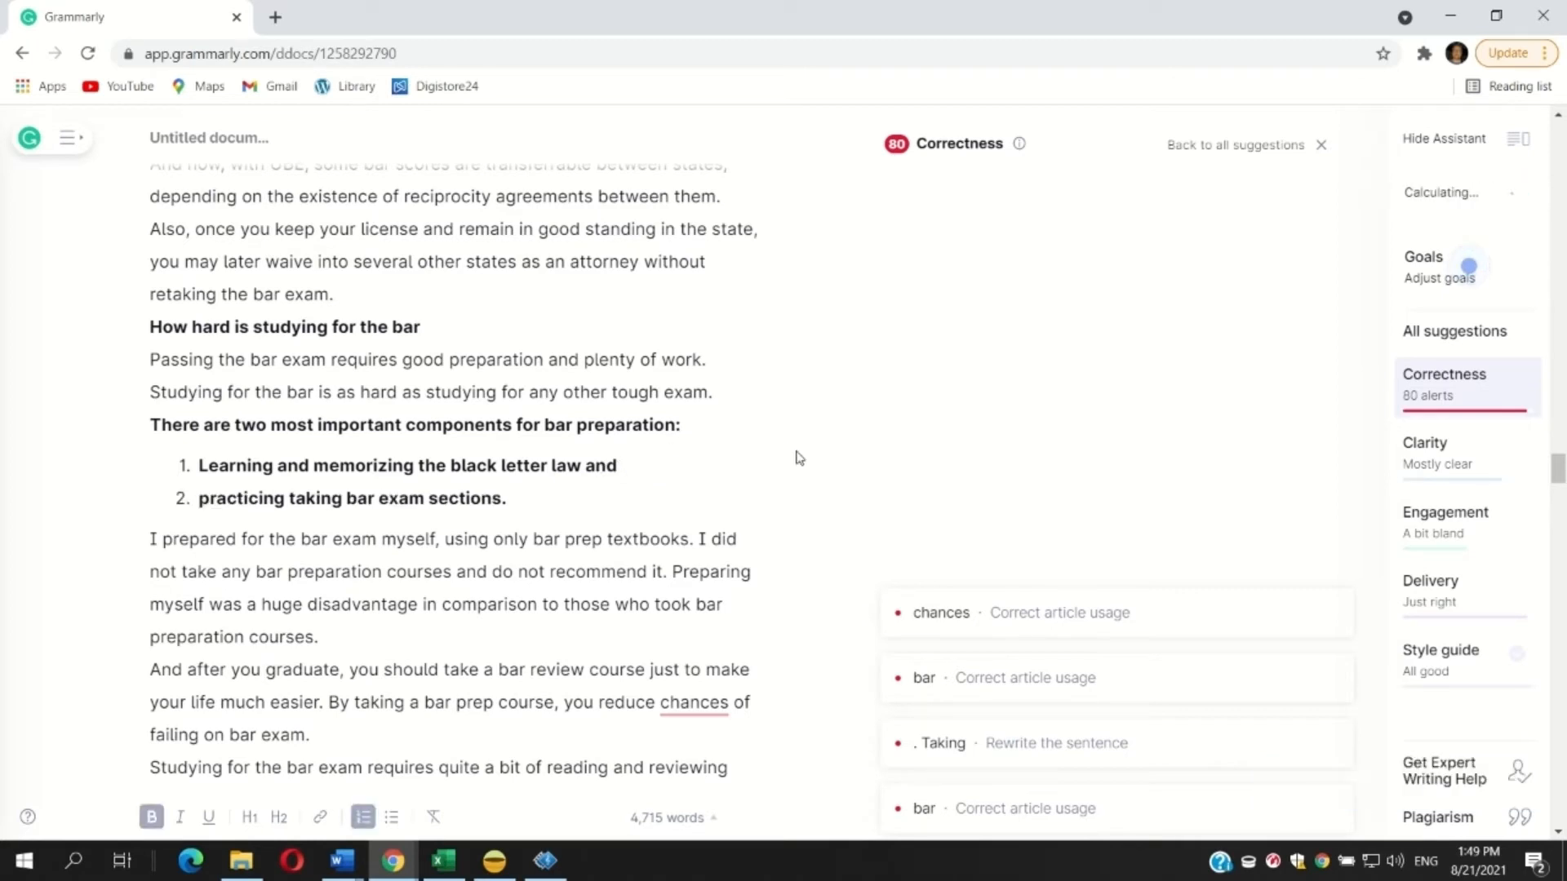
# Step: Accept "the chances" in the bar prep course sentence and "a bar" in the sentence about attempting to sit for the exam
pyautogui.click(962, 613)
pyautogui.click(973, 614)
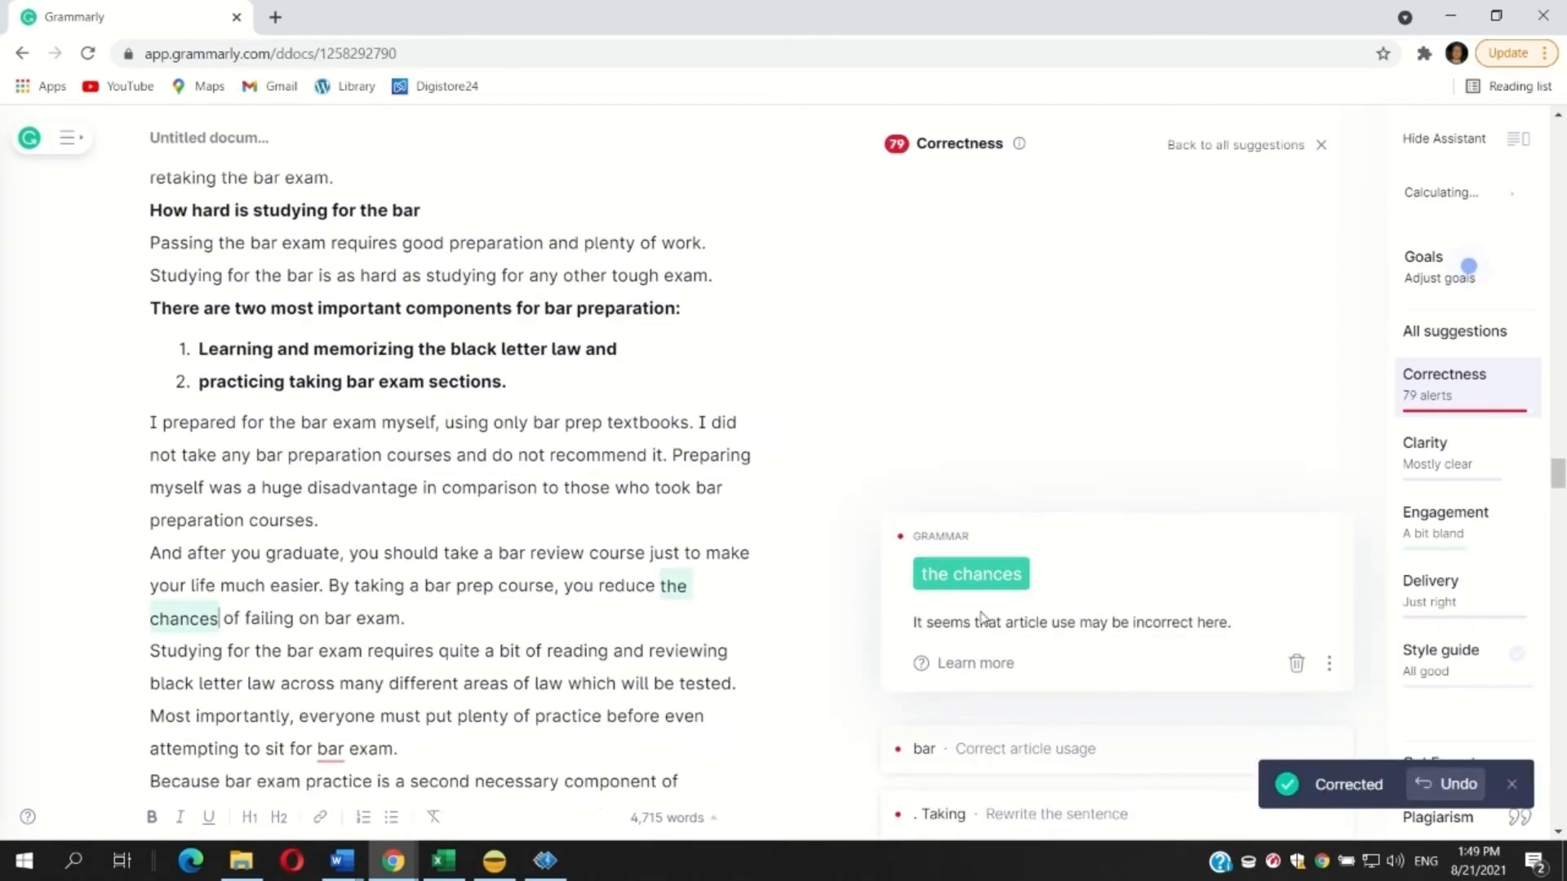
pyautogui.click(985, 501)
pyautogui.click(976, 517)
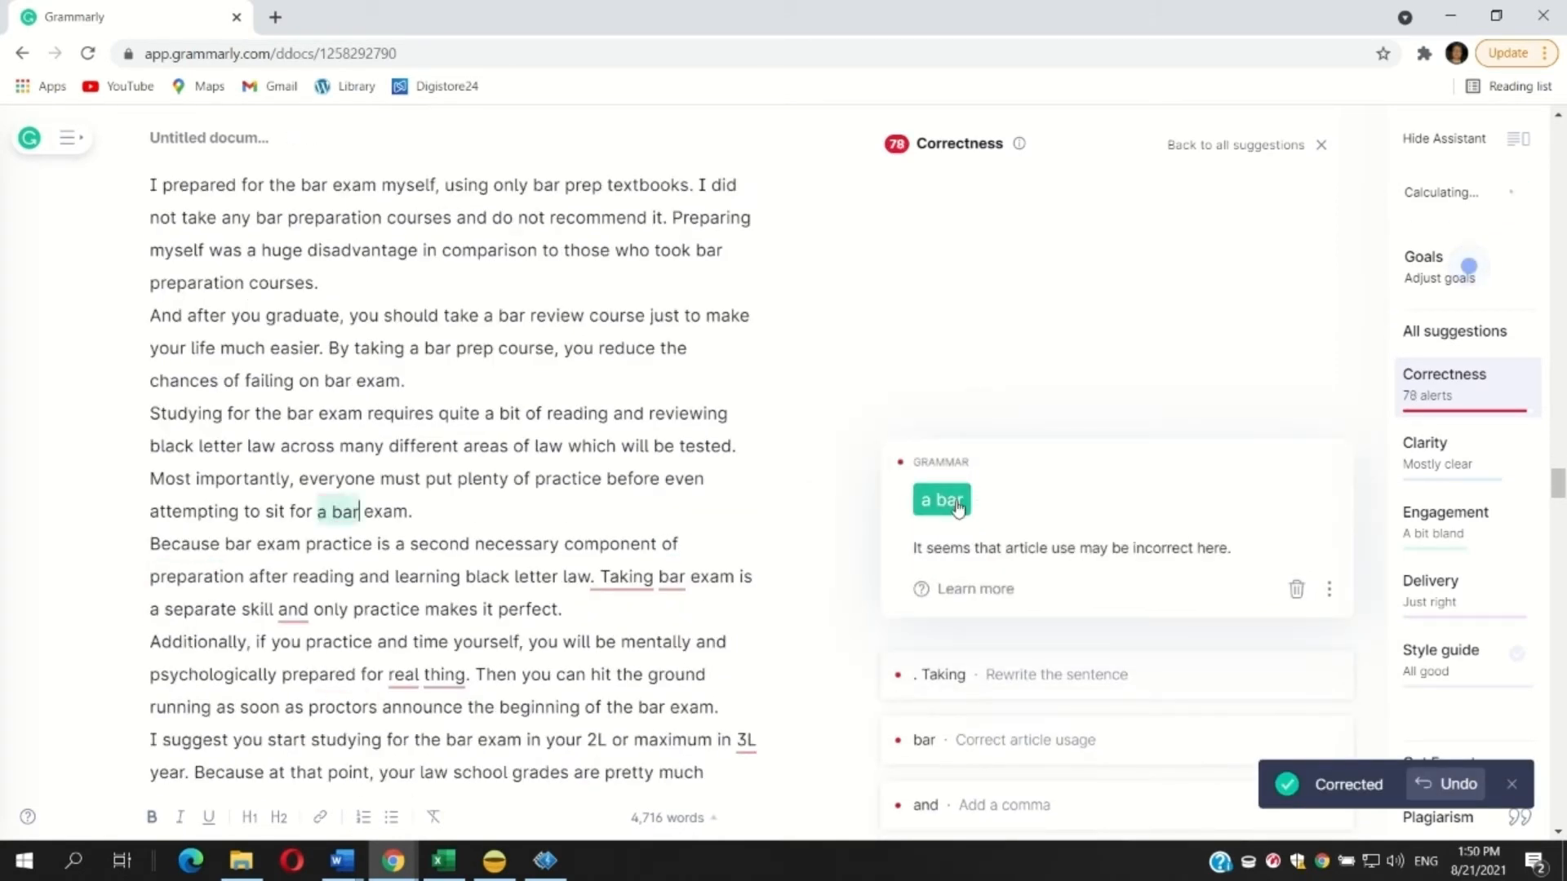
# Step: In the paragraph on bar exam practice, dismiss the ". Taking" alert and accept "a bar" and the comma before "and"
pyautogui.click(963, 447)
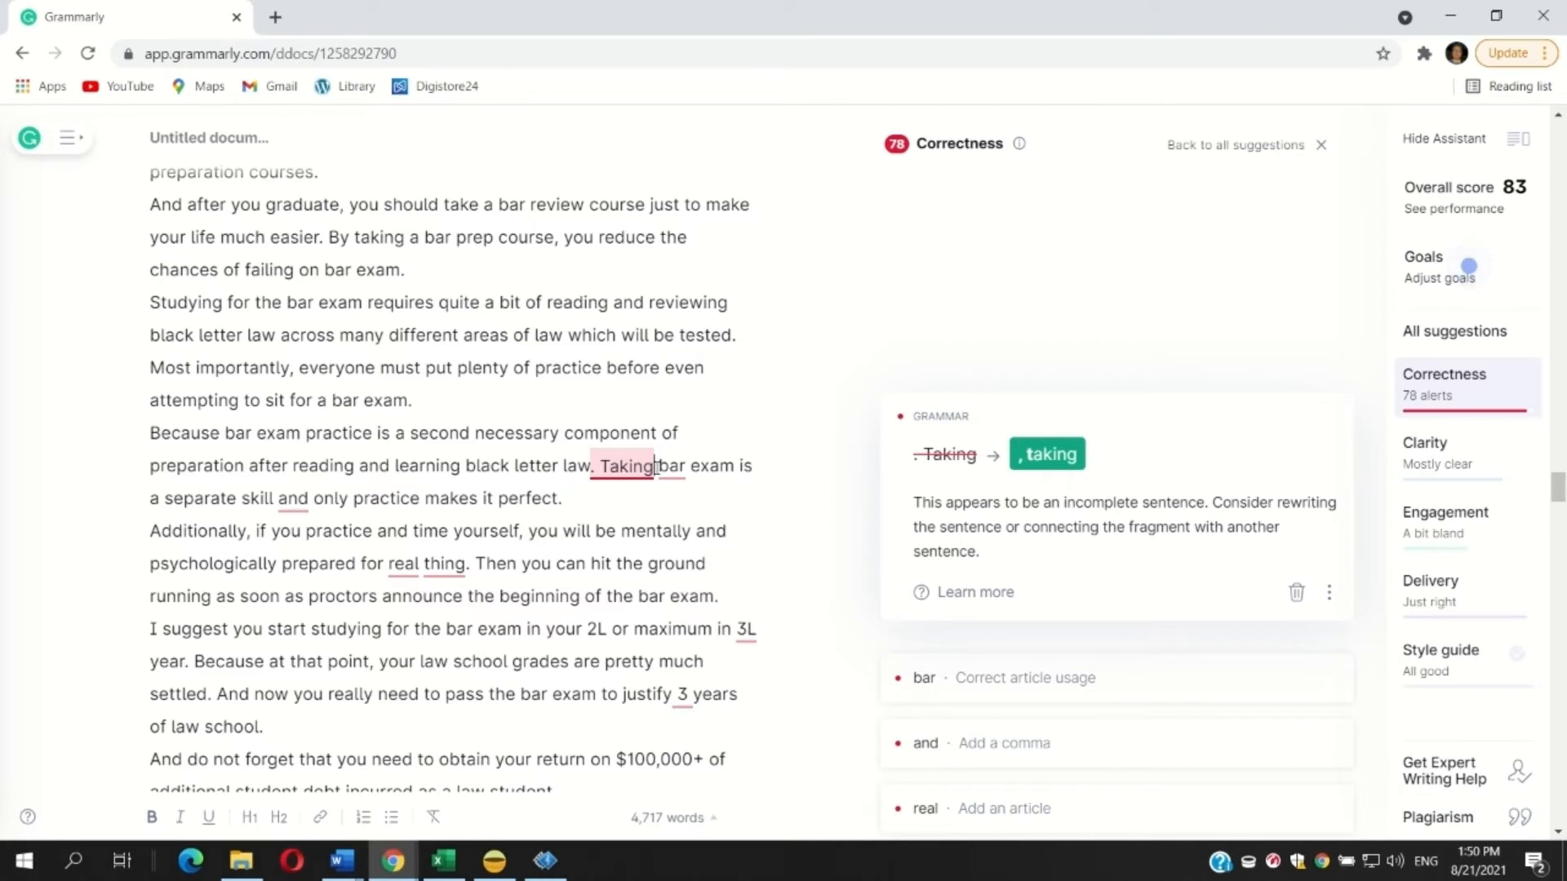
pyautogui.click(1297, 593)
pyautogui.click(1004, 410)
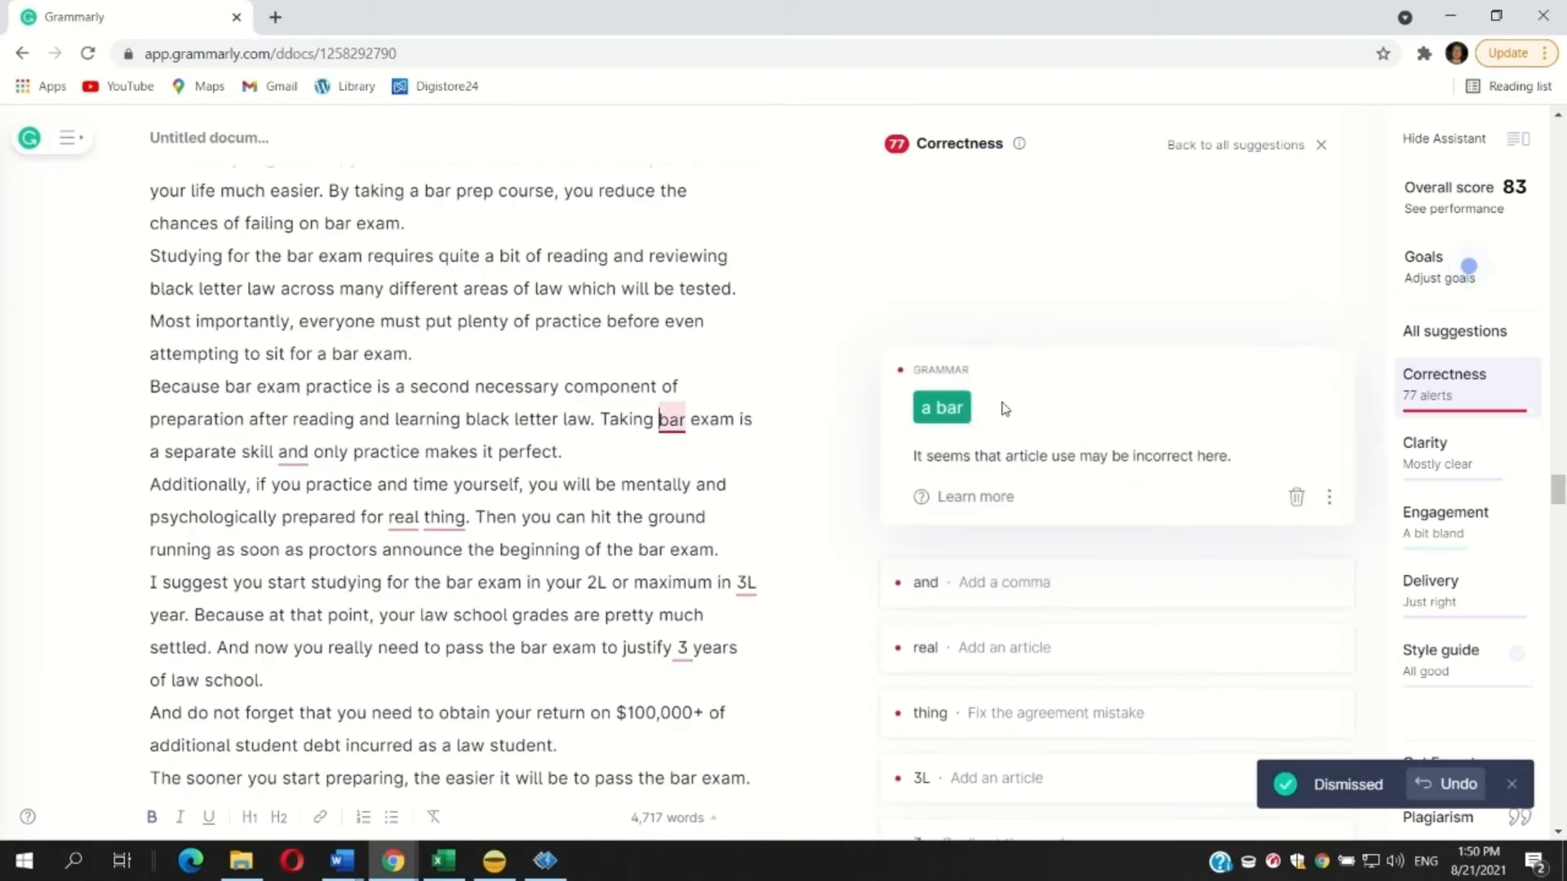
pyautogui.click(938, 406)
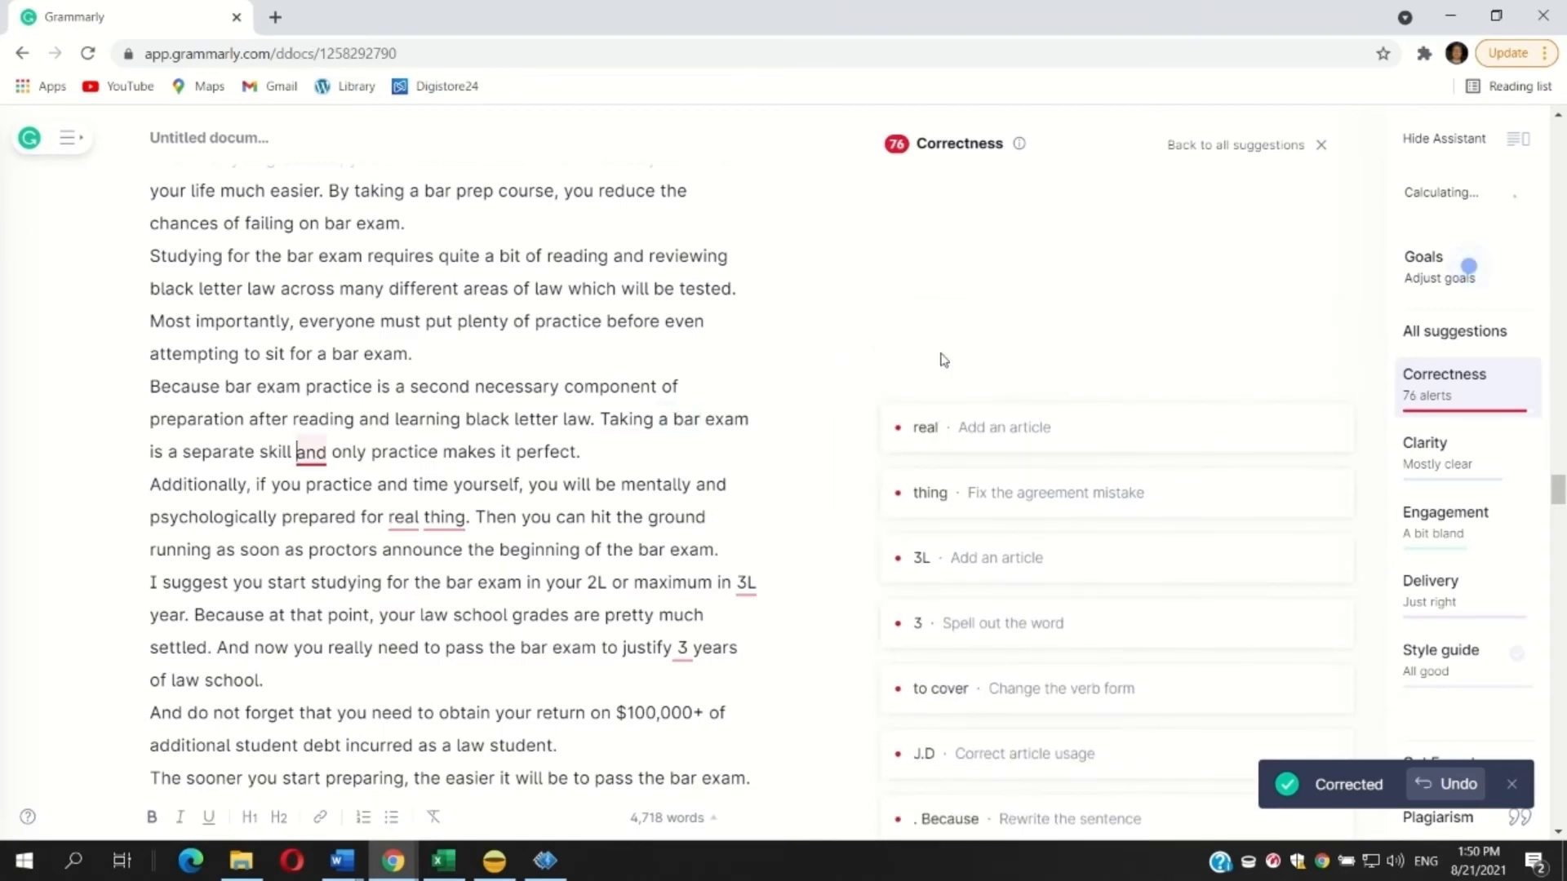
pyautogui.click(943, 363)
pyautogui.click(940, 361)
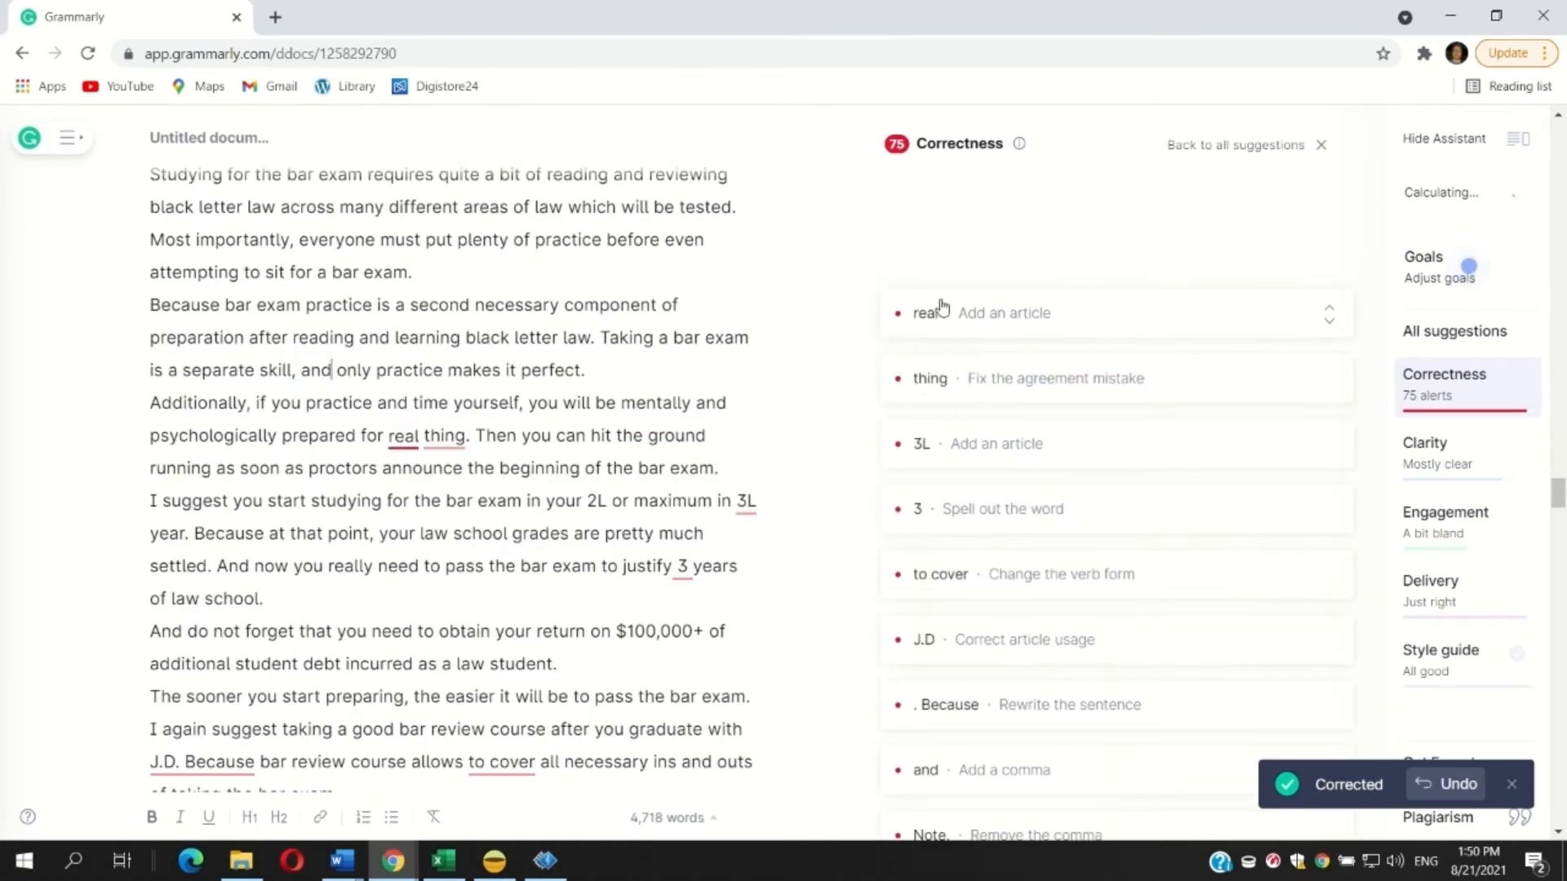
# Step: Accept "the real" before "thing" and "a 3L" in the sentence on when to start studying
pyautogui.click(942, 310)
pyautogui.click(947, 307)
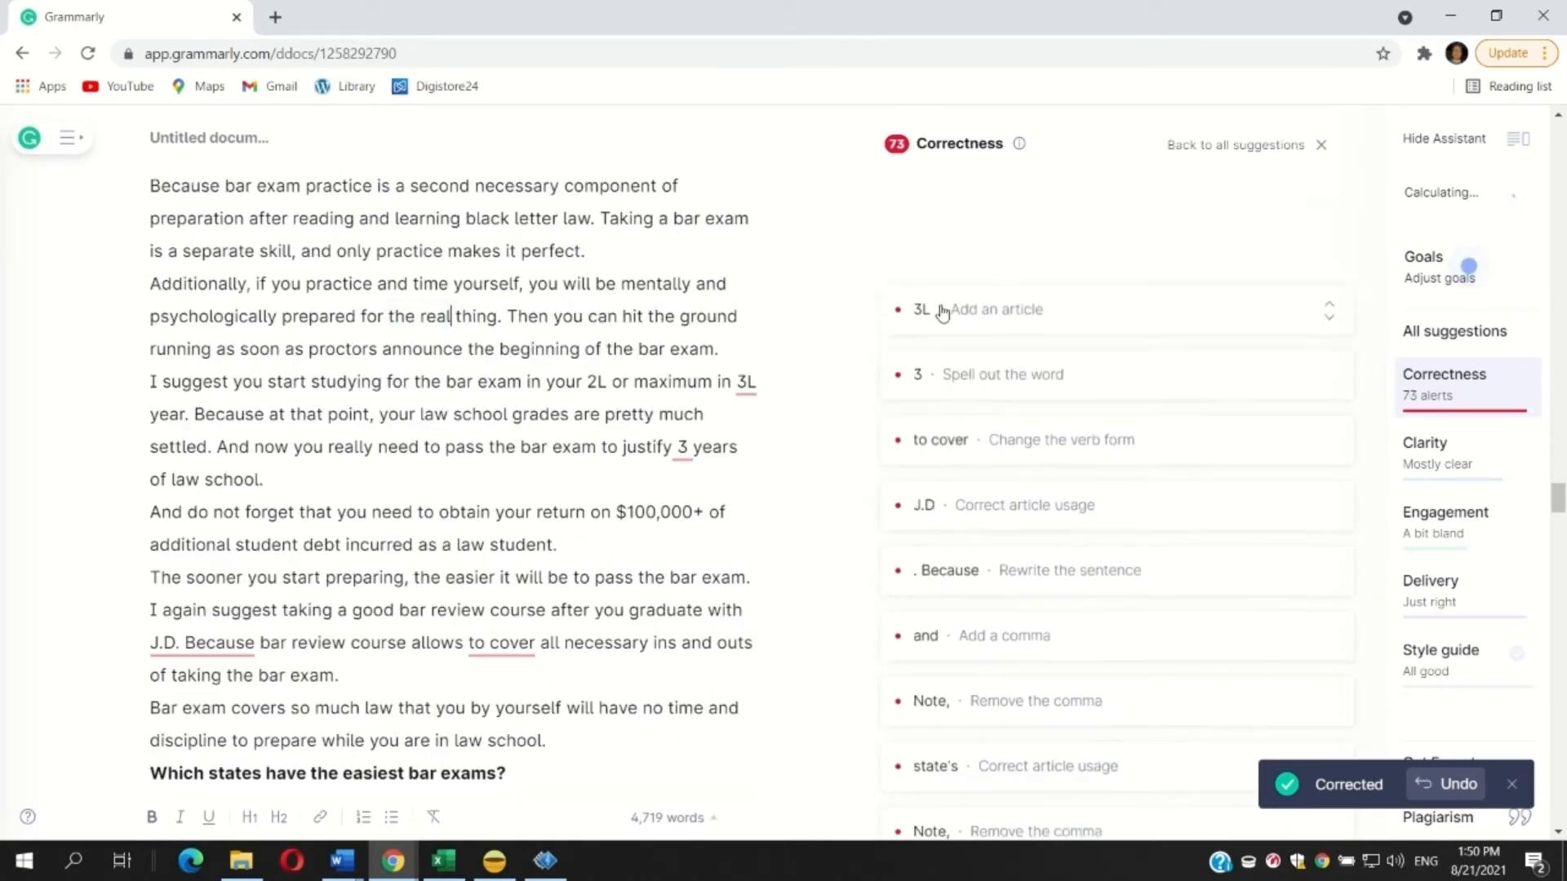
pyautogui.click(935, 274)
pyautogui.click(943, 281)
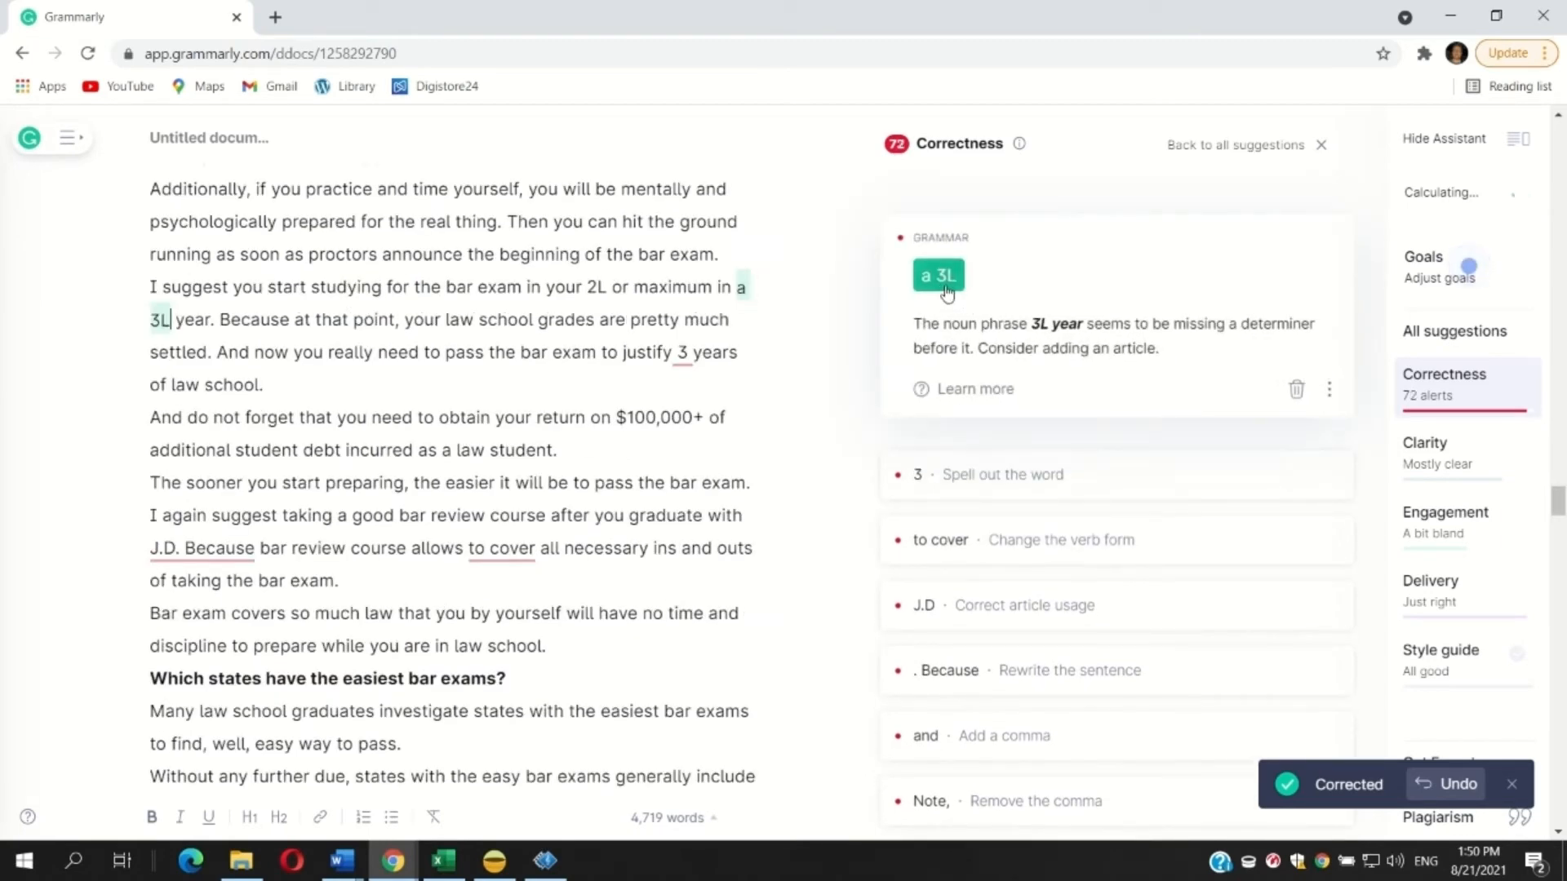
# Step: Accept "three" for the years of law school and "covering" in the bar review course sentence
pyautogui.click(935, 235)
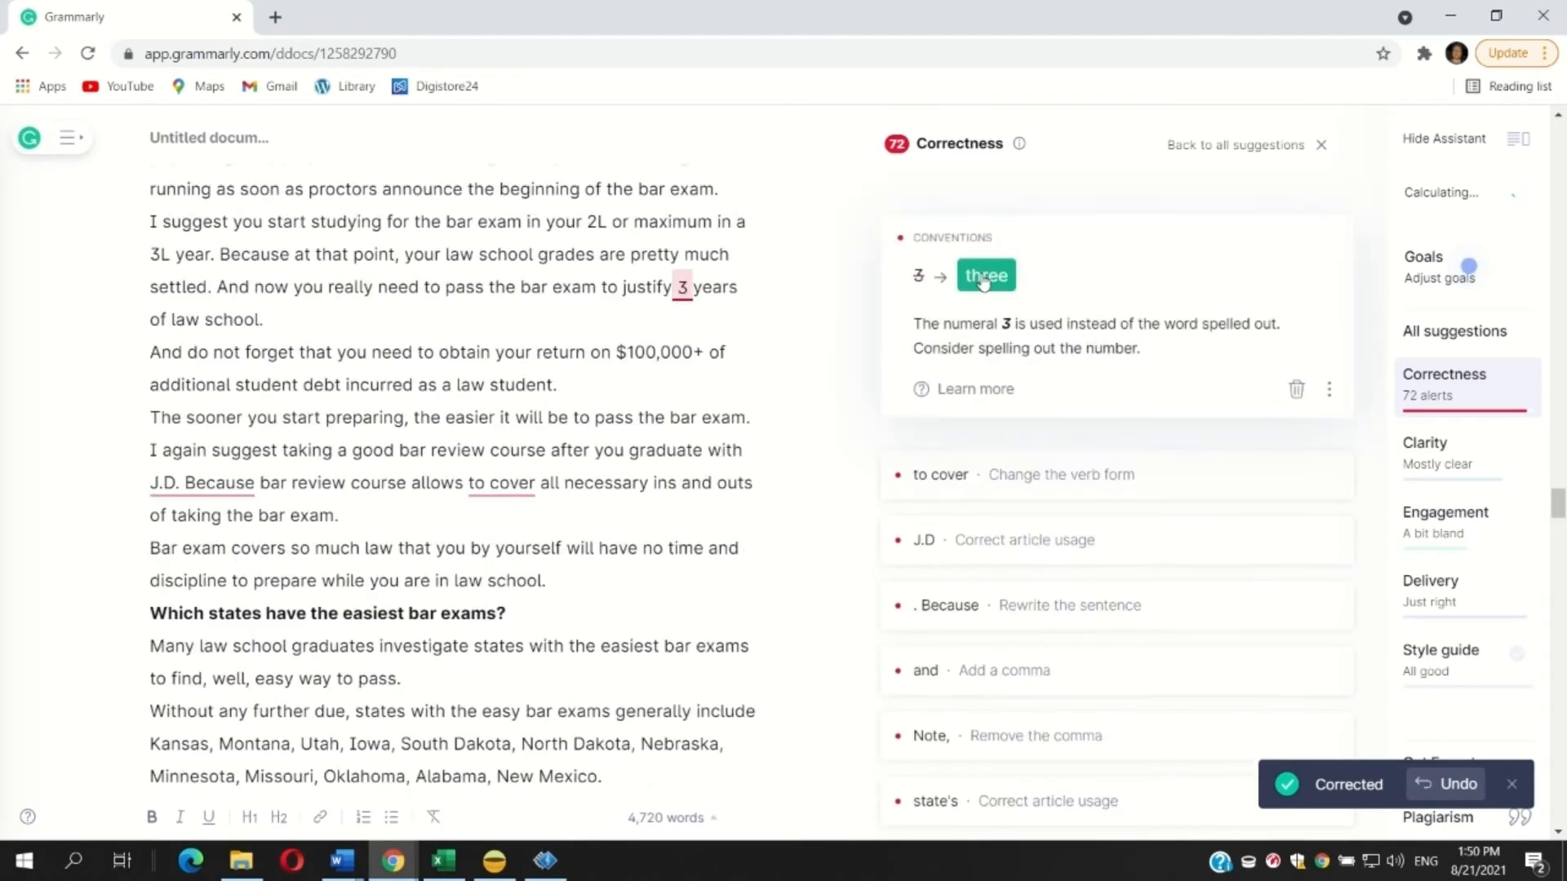
pyautogui.click(983, 279)
pyautogui.click(973, 248)
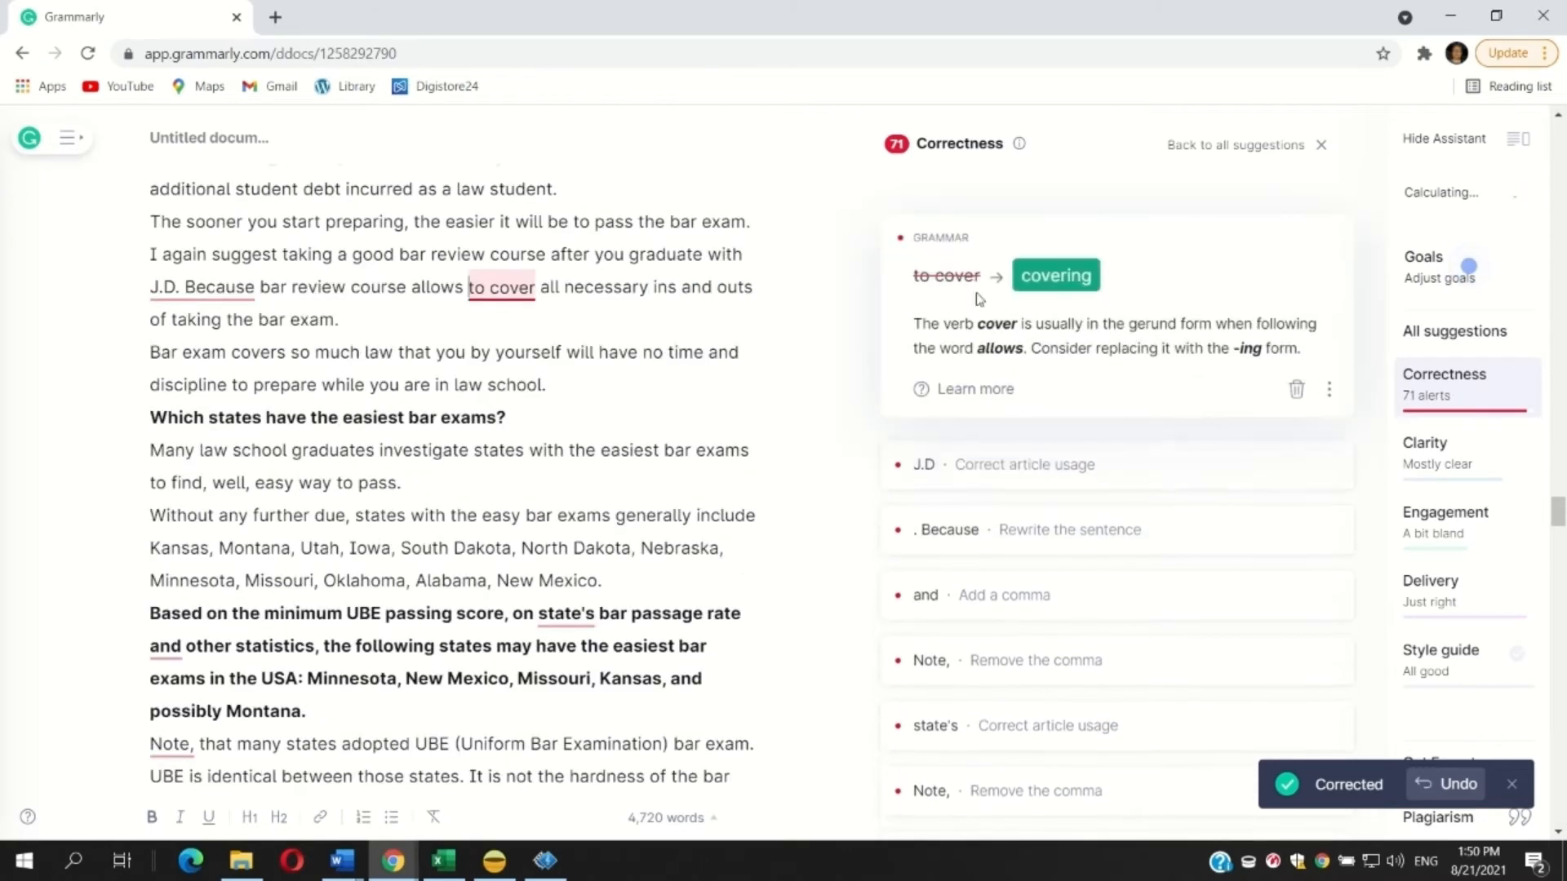
pyautogui.click(1056, 276)
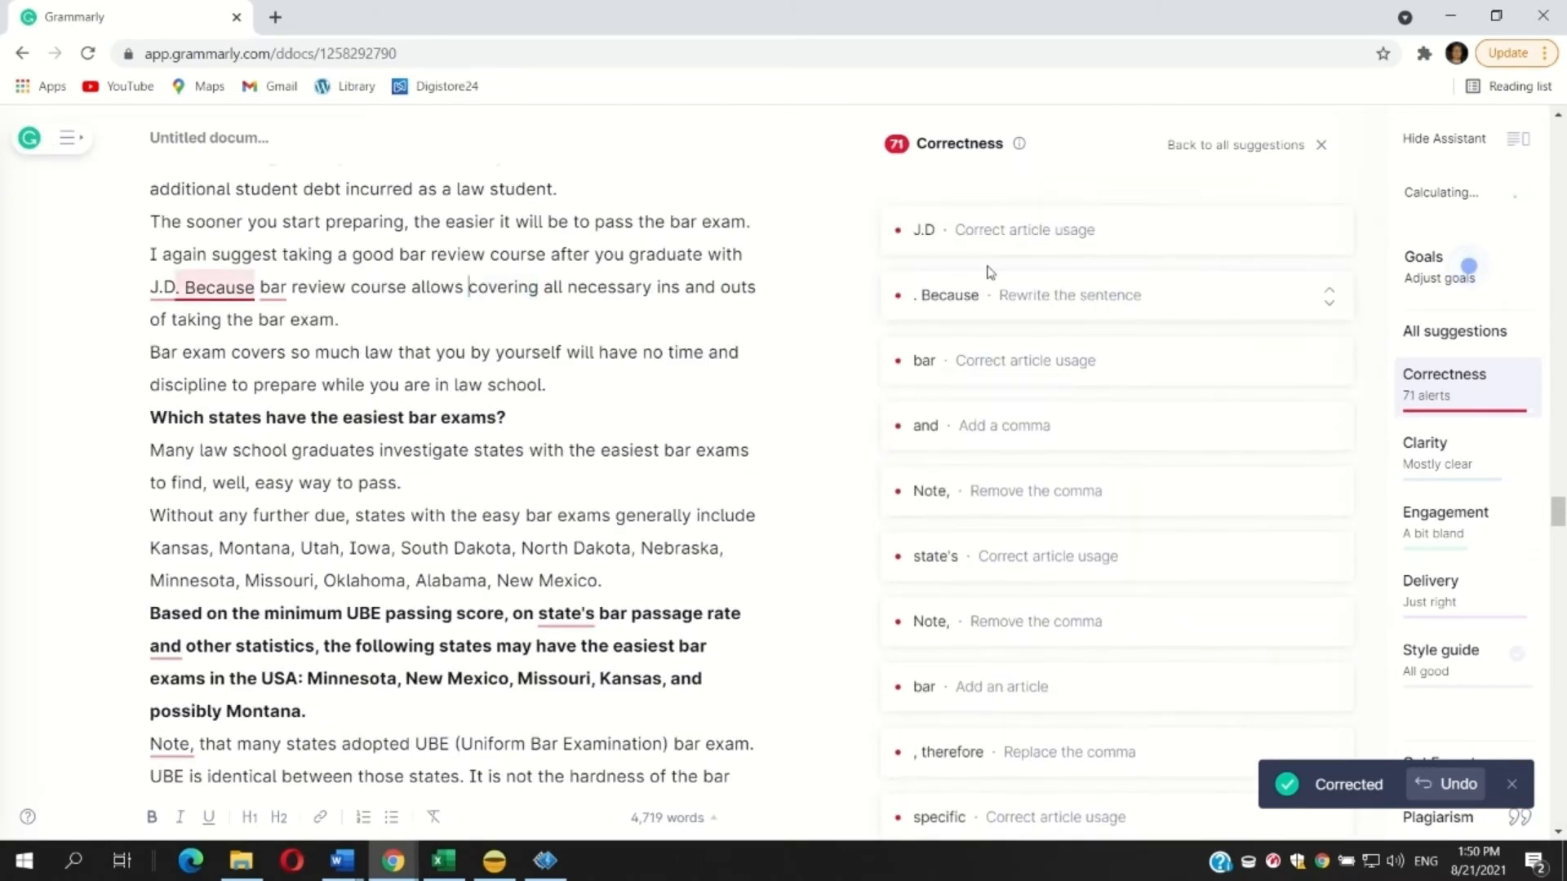
# Step: Accept "a J.D" in the bar review course sentence and "because" to connect the fragment after it
pyautogui.click(974, 231)
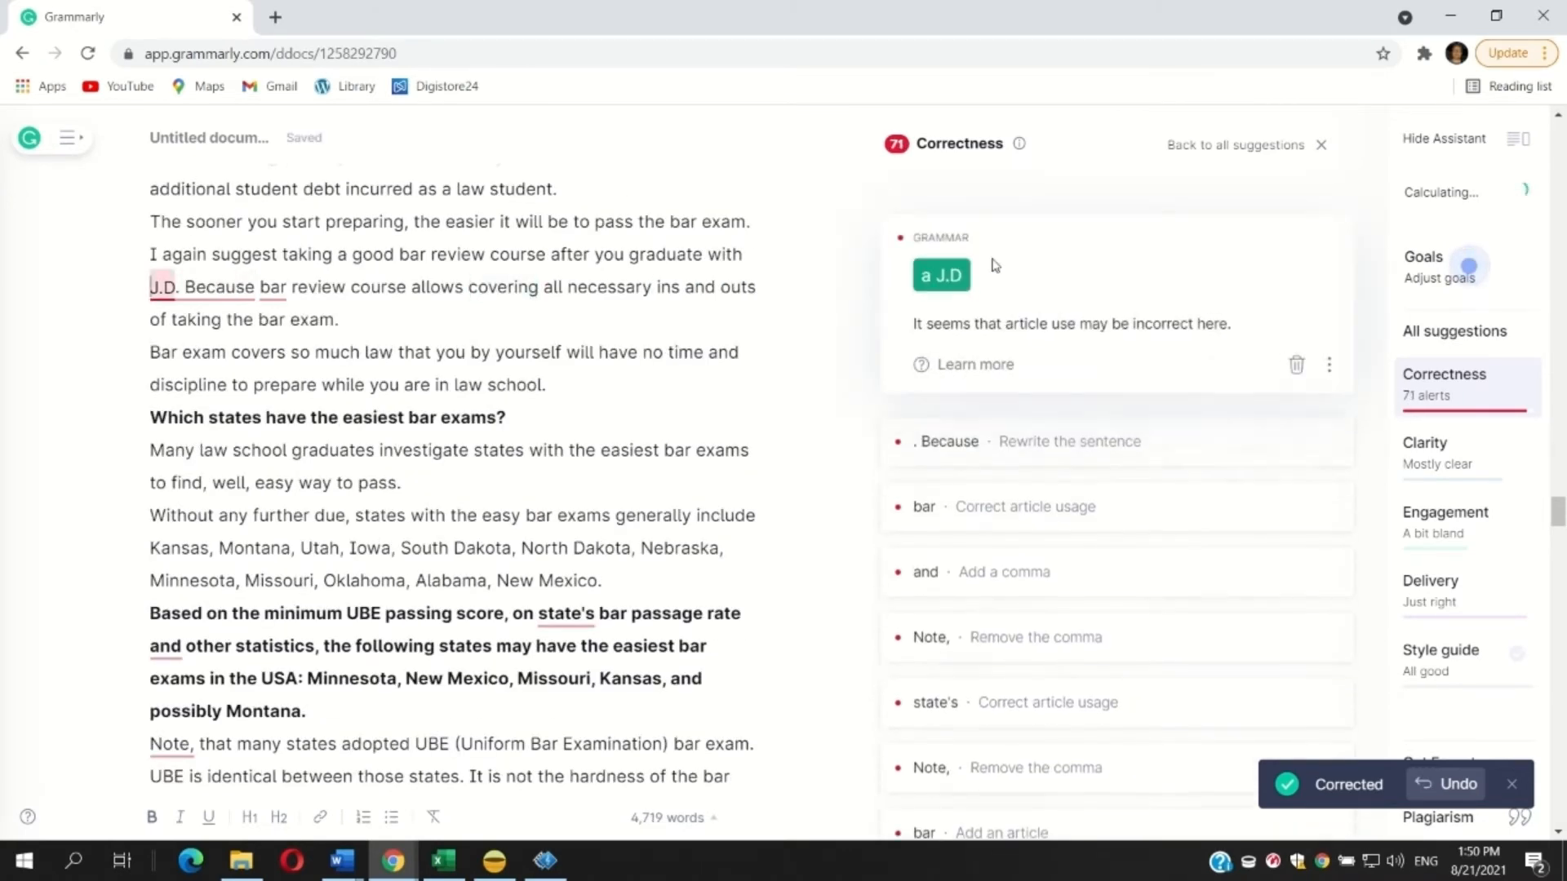
pyautogui.click(949, 268)
pyautogui.click(948, 232)
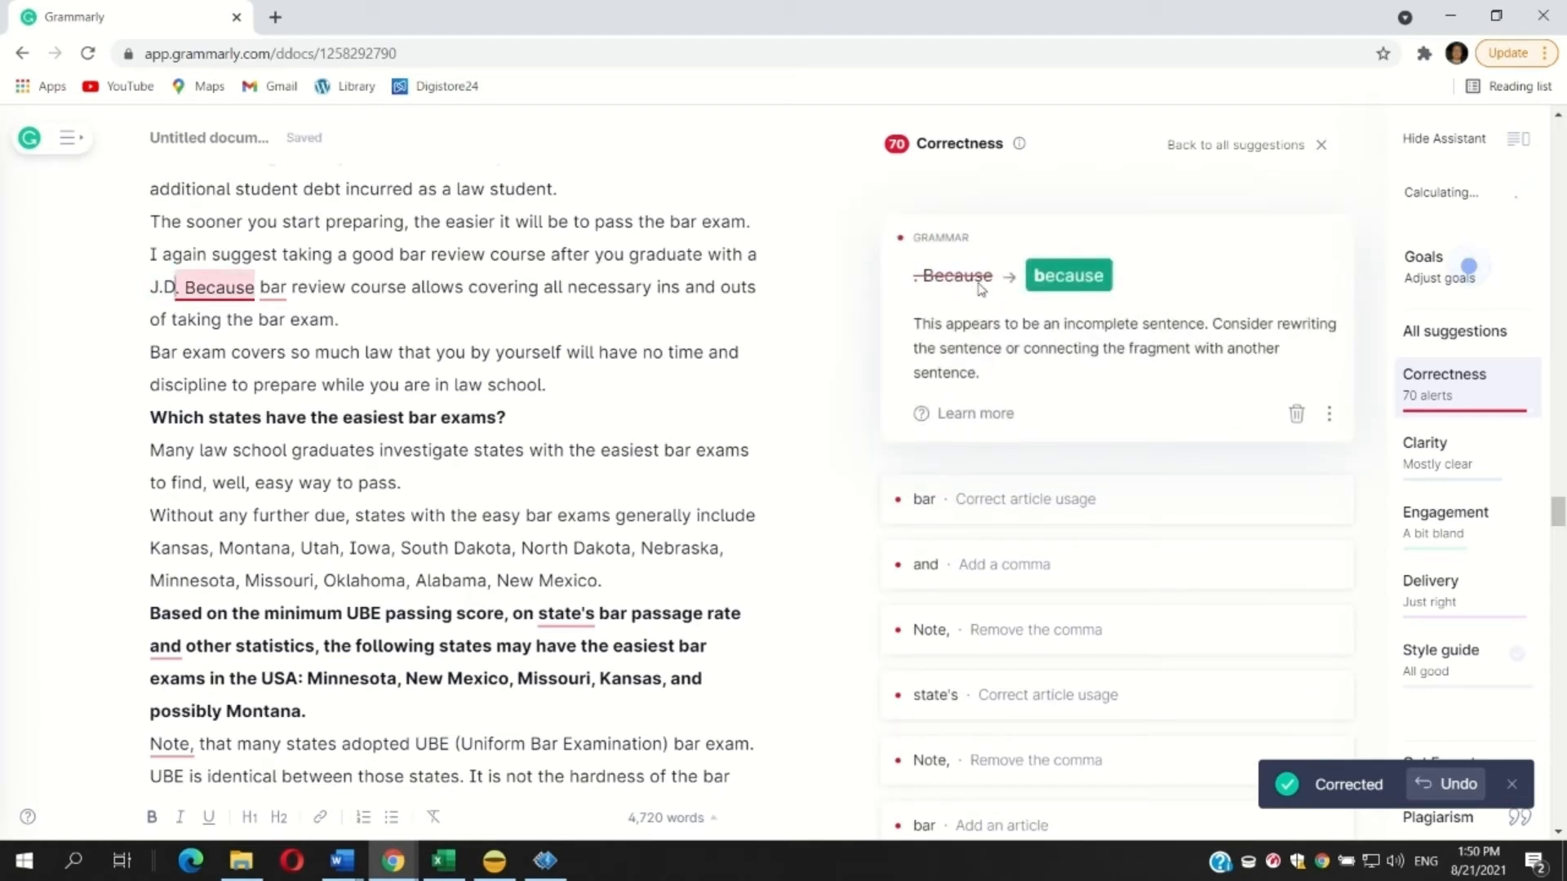
pyautogui.click(1061, 276)
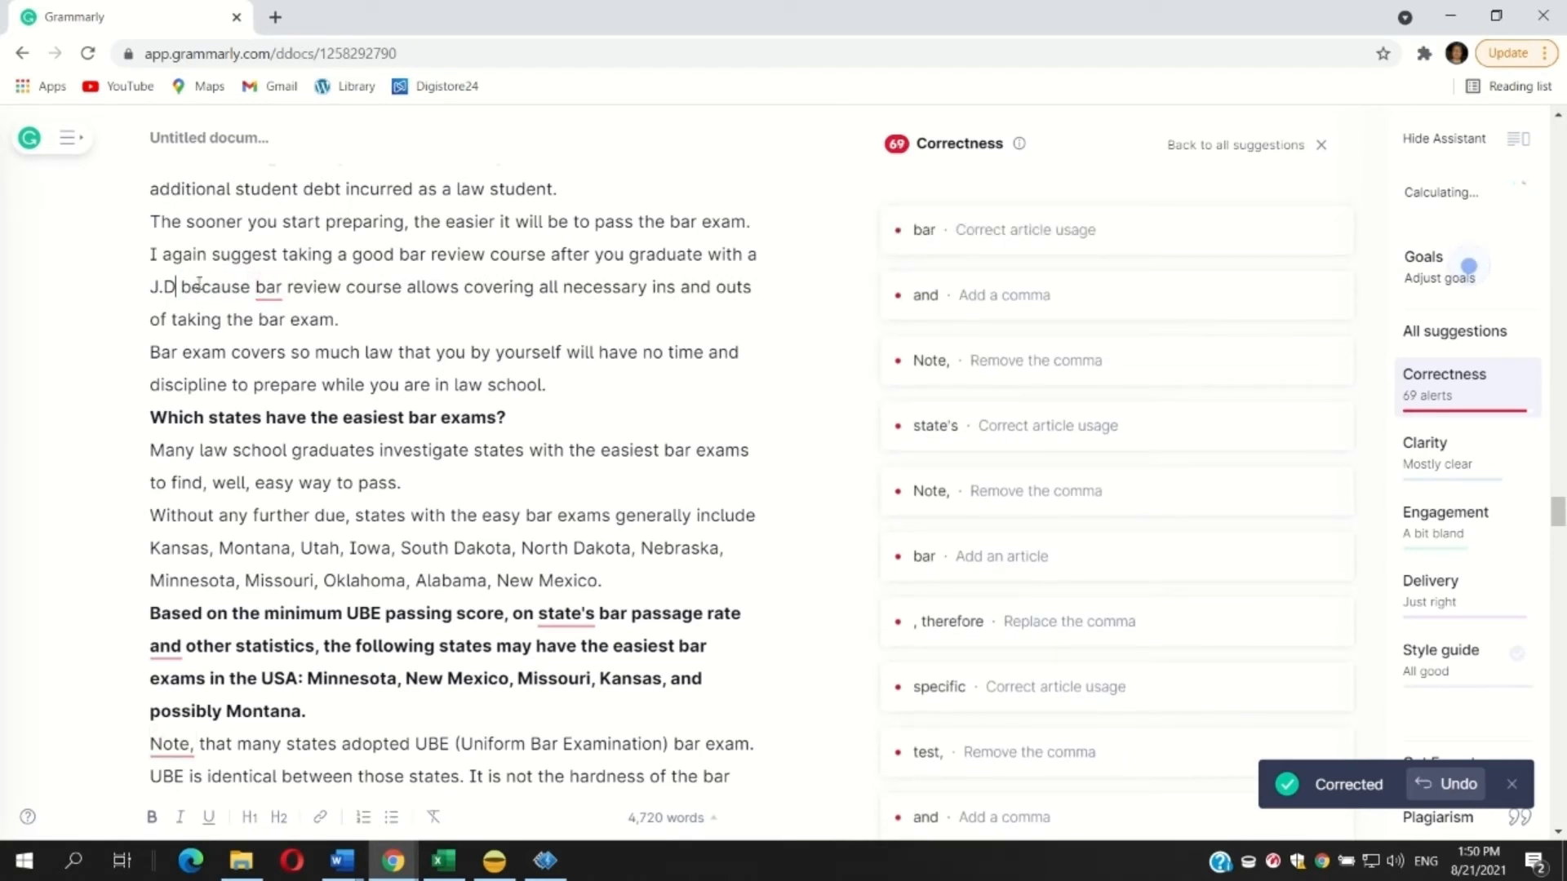
# Step: Delete "because" after "J.D", restore the period and start the following sentence with a capitalized "Bar"
pyautogui.press('BackSpace')
pyautogui.press('BackSpace')
pyautogui.press('BackSpace')
pyautogui.press('BackSpace')
pyautogui.press('BackSpace')
pyautogui.press('BackSpace')
pyautogui.press('BackSpace')
pyautogui.press('BackSpace')
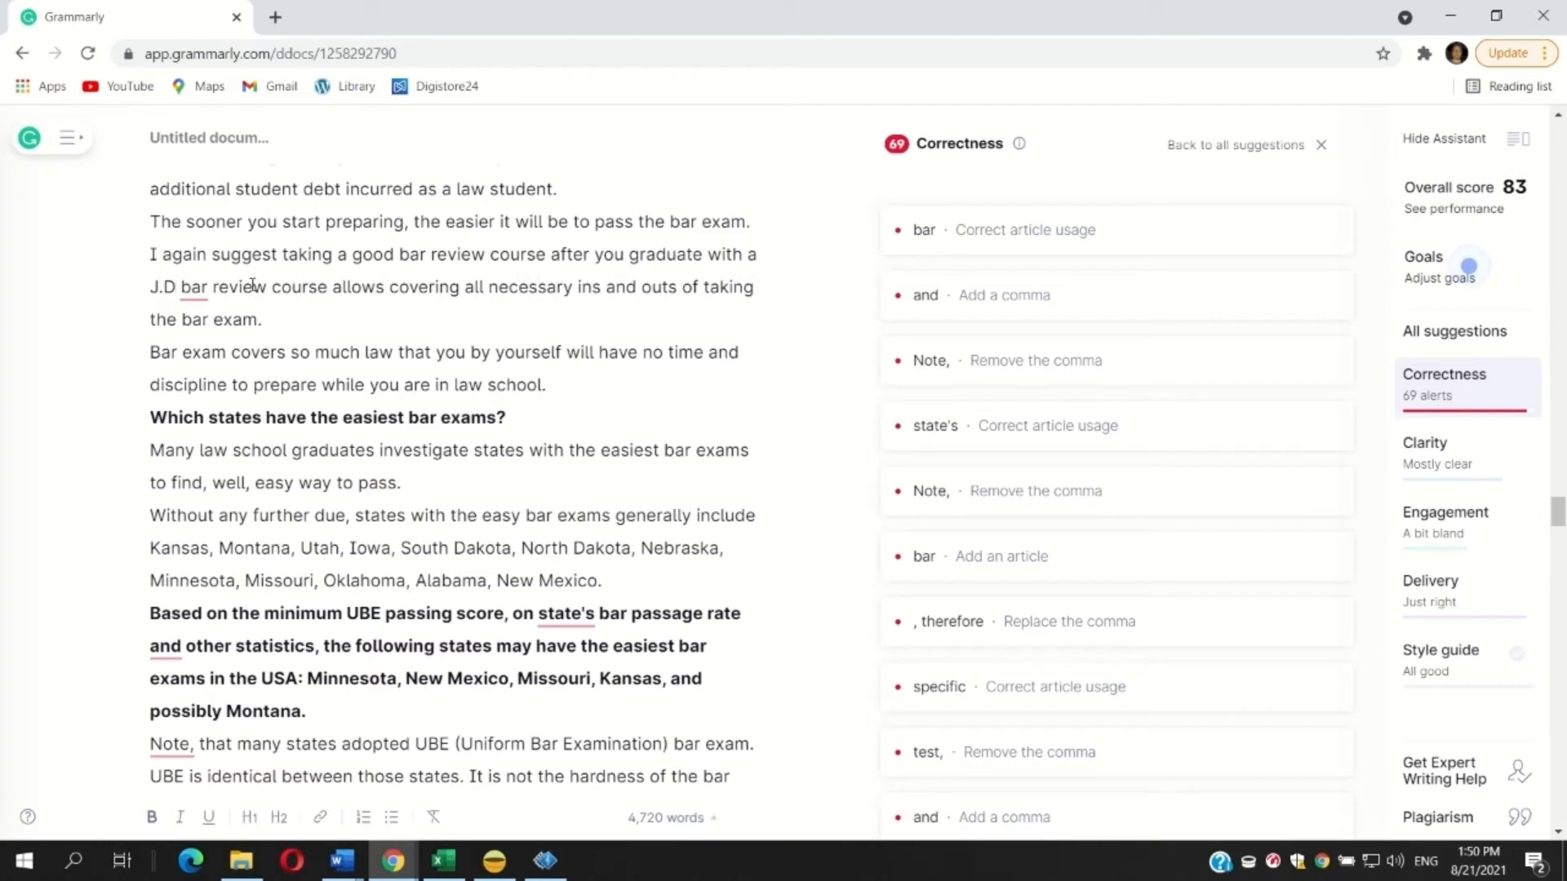
pyautogui.write('.')
pyautogui.press('BackSpace')
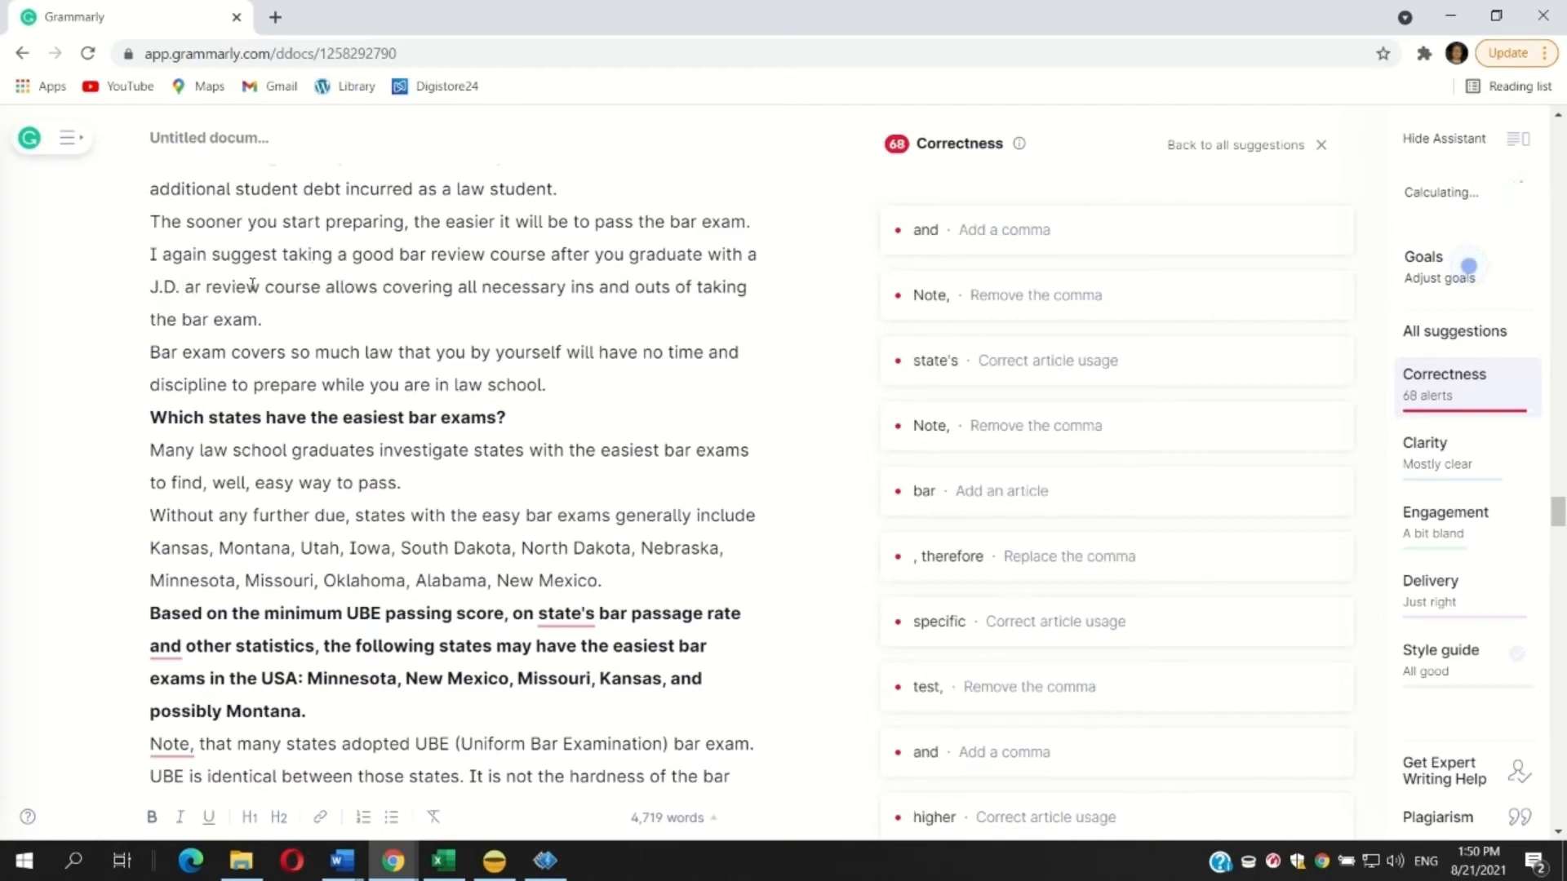
pyautogui.write('B')
# Step: Accept the comma before "and other statistics" and remove the comma after "Note" in the UBE adoption sentence
pyautogui.click(1003, 237)
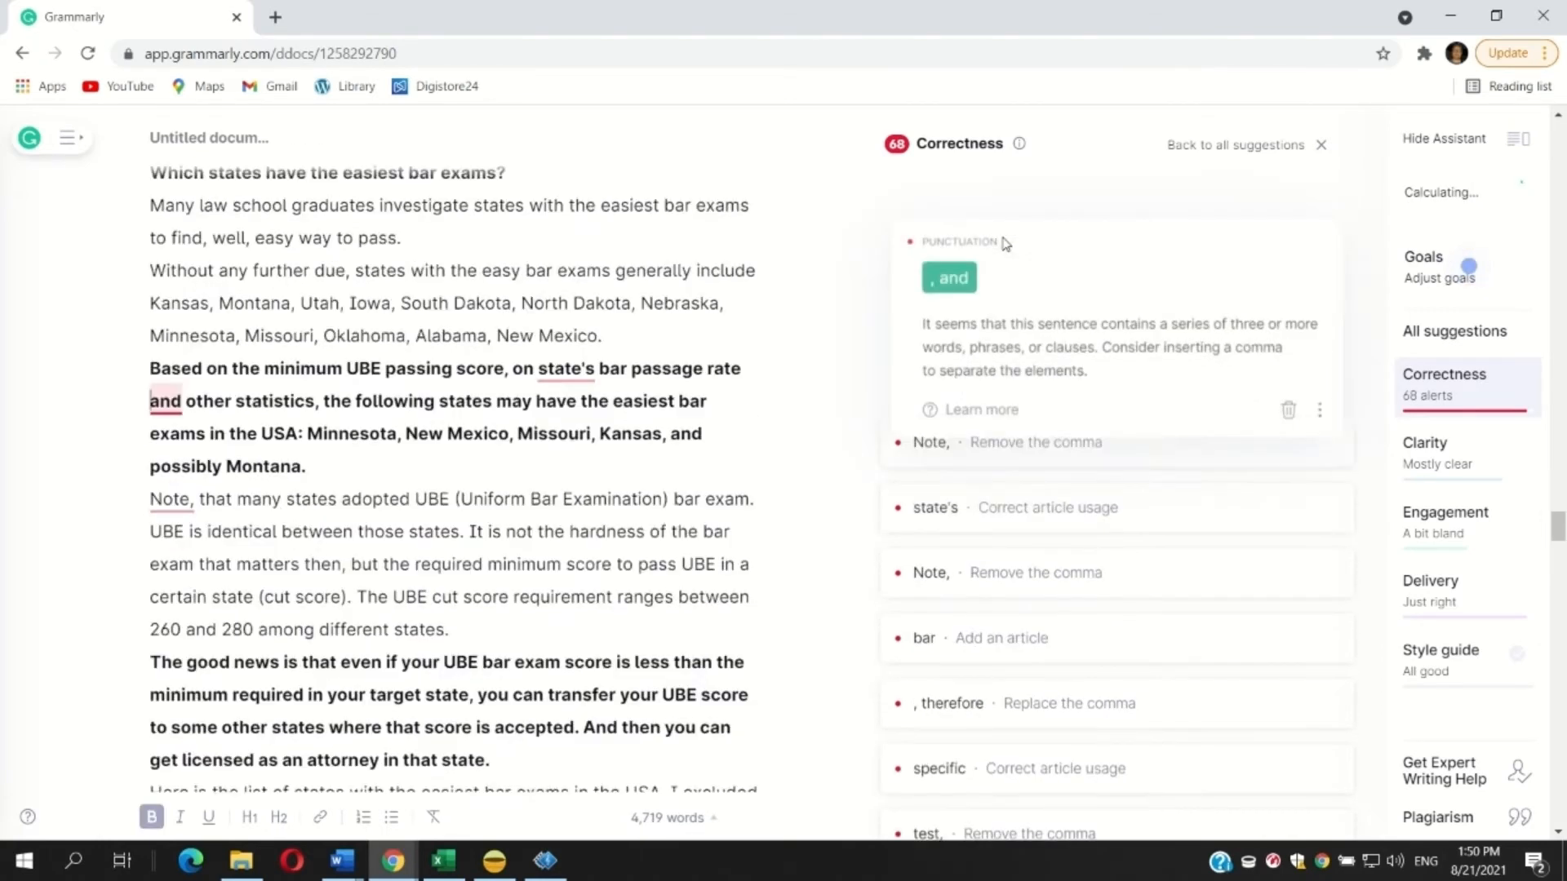
pyautogui.click(953, 279)
pyautogui.click(956, 237)
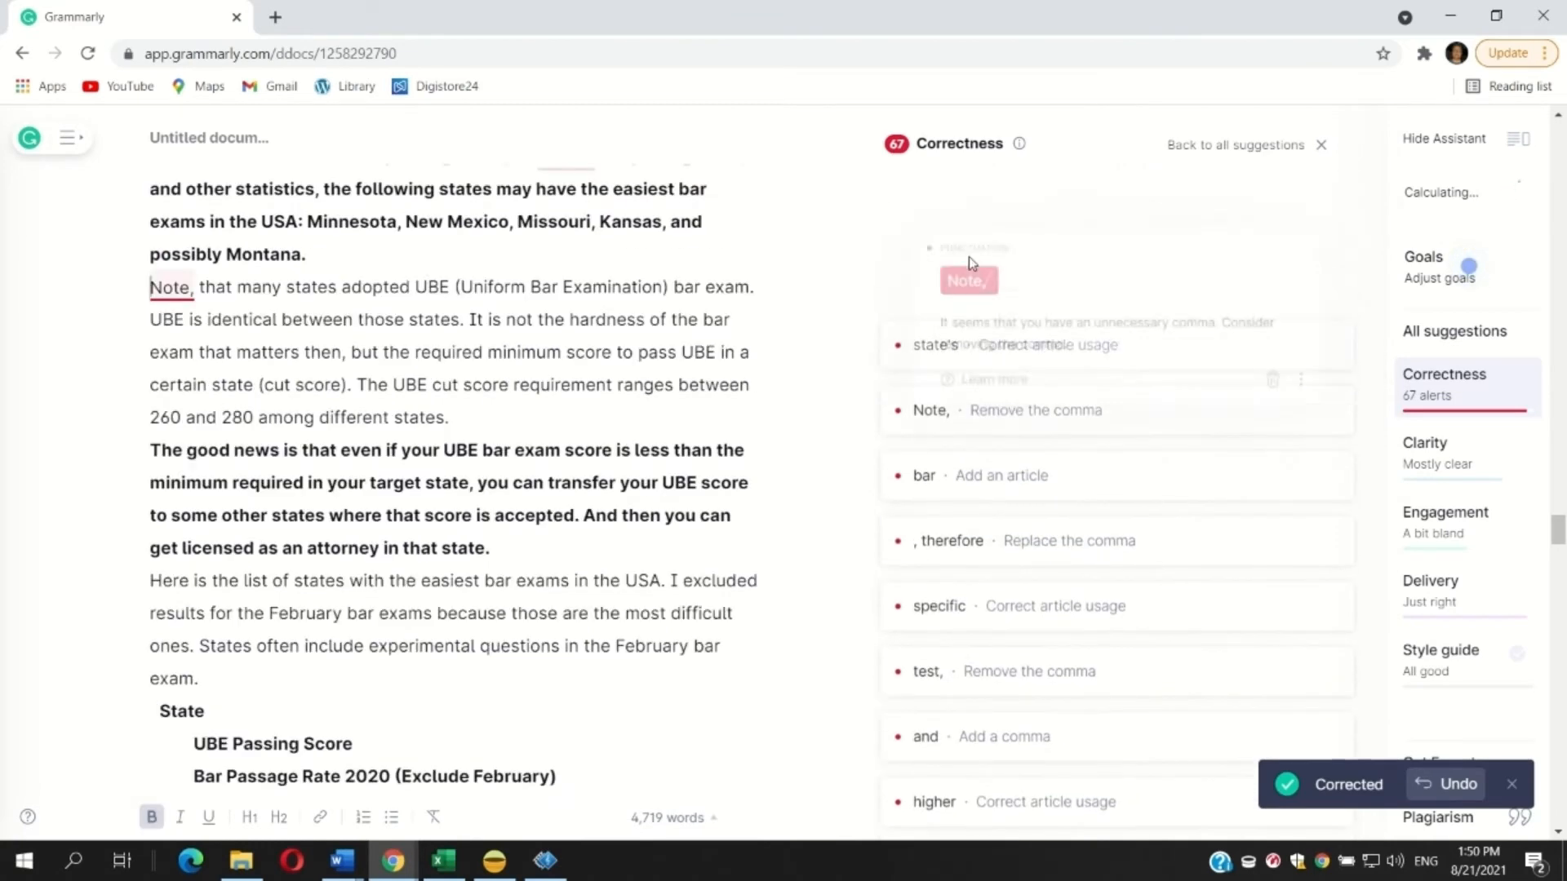
pyautogui.click(946, 269)
# Step: Accept "the state's" and the removal of "on" in the UBE passing score sentence, and remove the comma after "Note" in the passage rate sentence
pyautogui.click(958, 237)
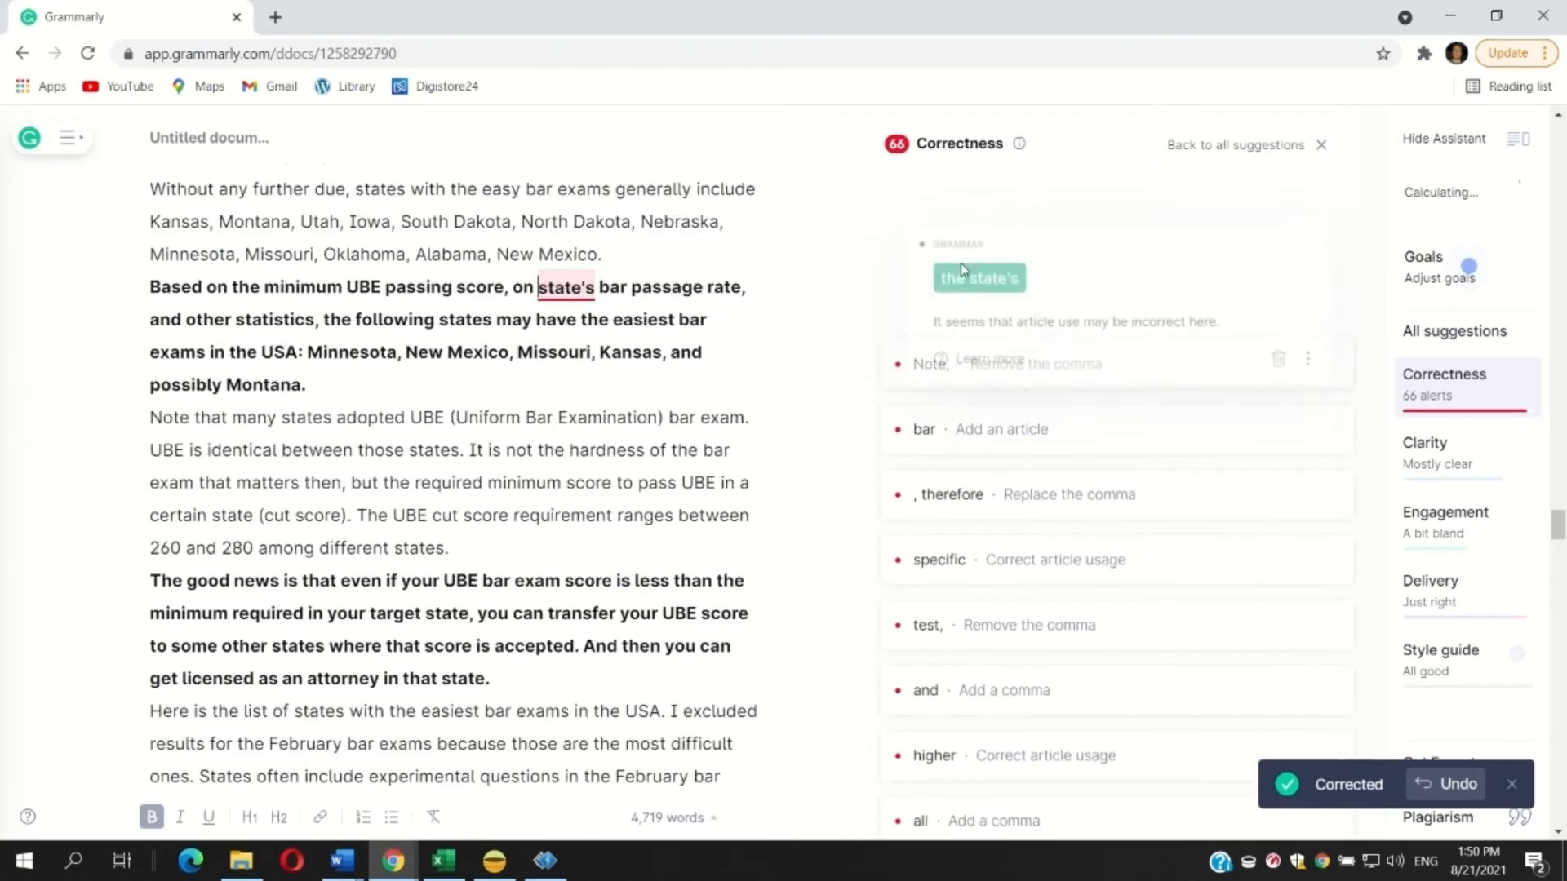
pyautogui.click(963, 272)
pyautogui.click(969, 237)
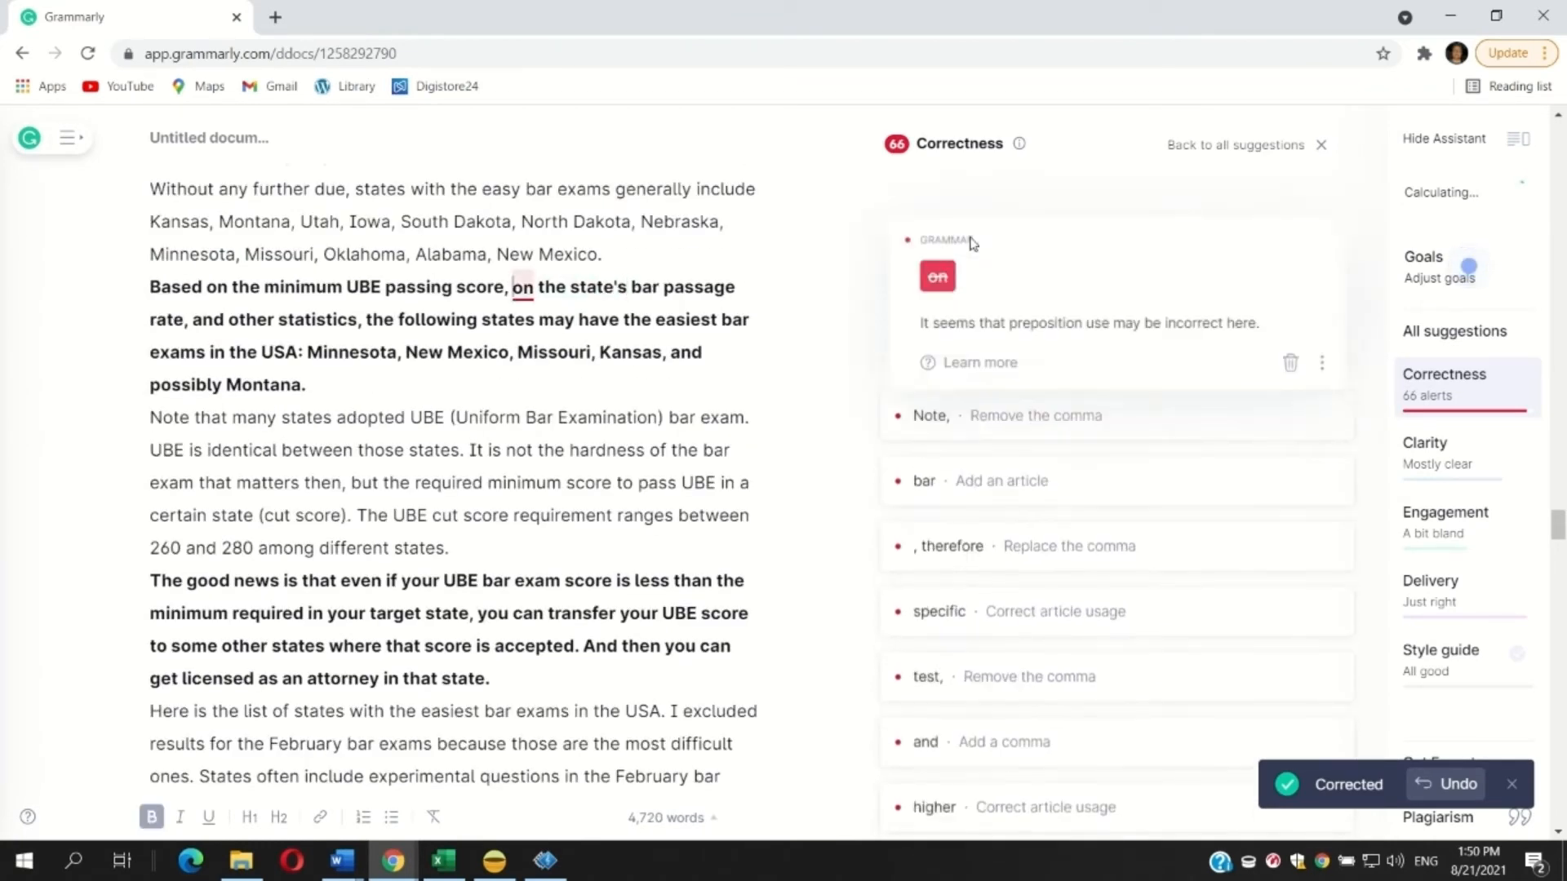
pyautogui.click(929, 279)
pyautogui.click(928, 255)
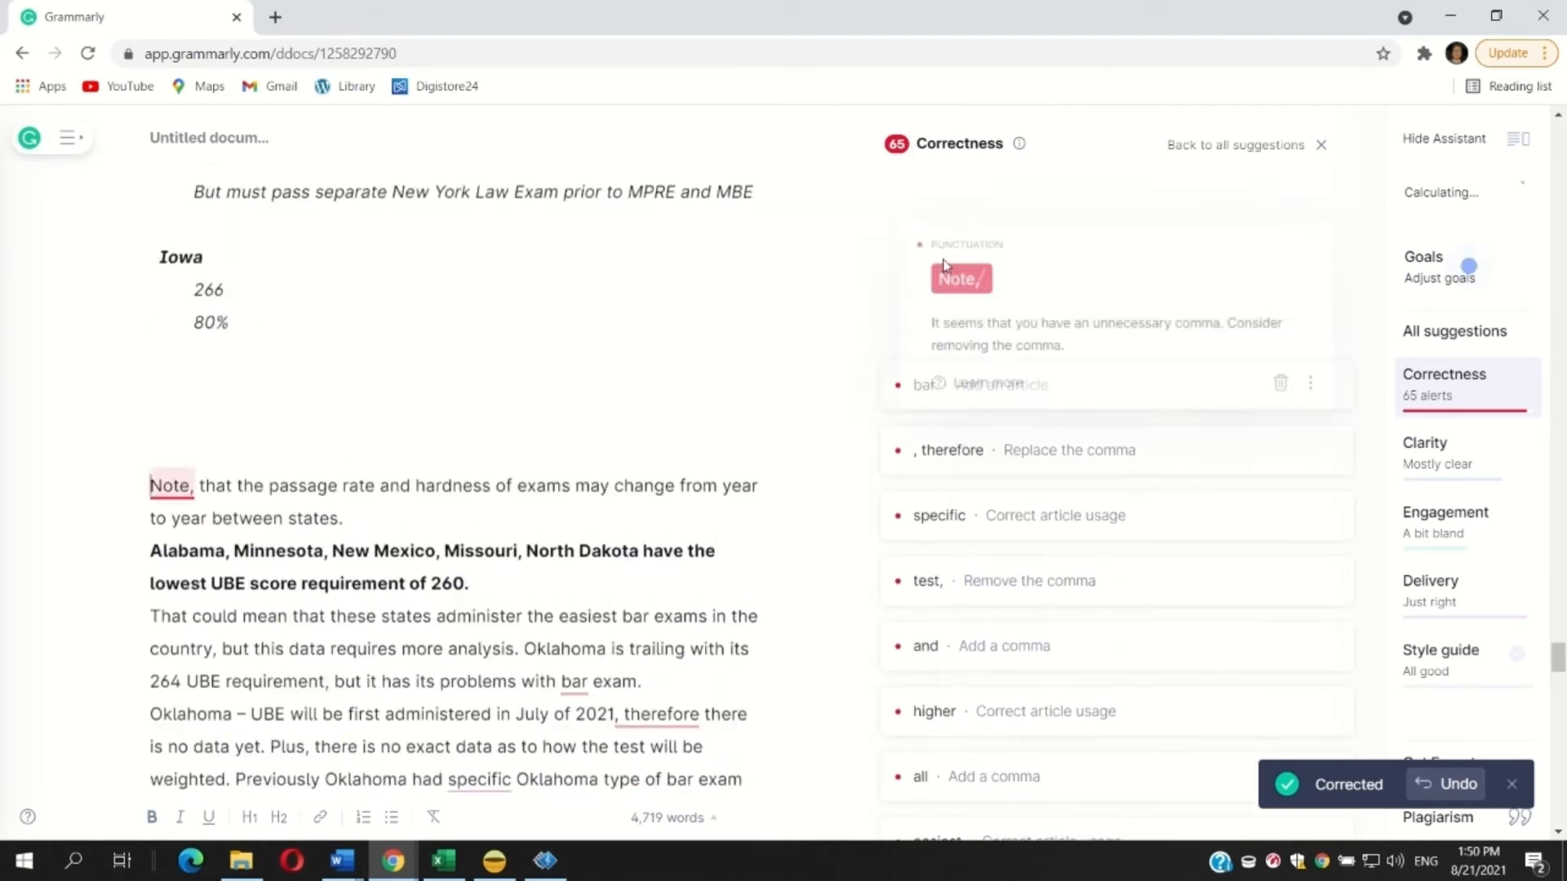
pyautogui.click(938, 272)
# Step: Review the state-by-state list of UBE passing scores, bar passage rates and other considerations
pyautogui.scroll(2, 462, 398)
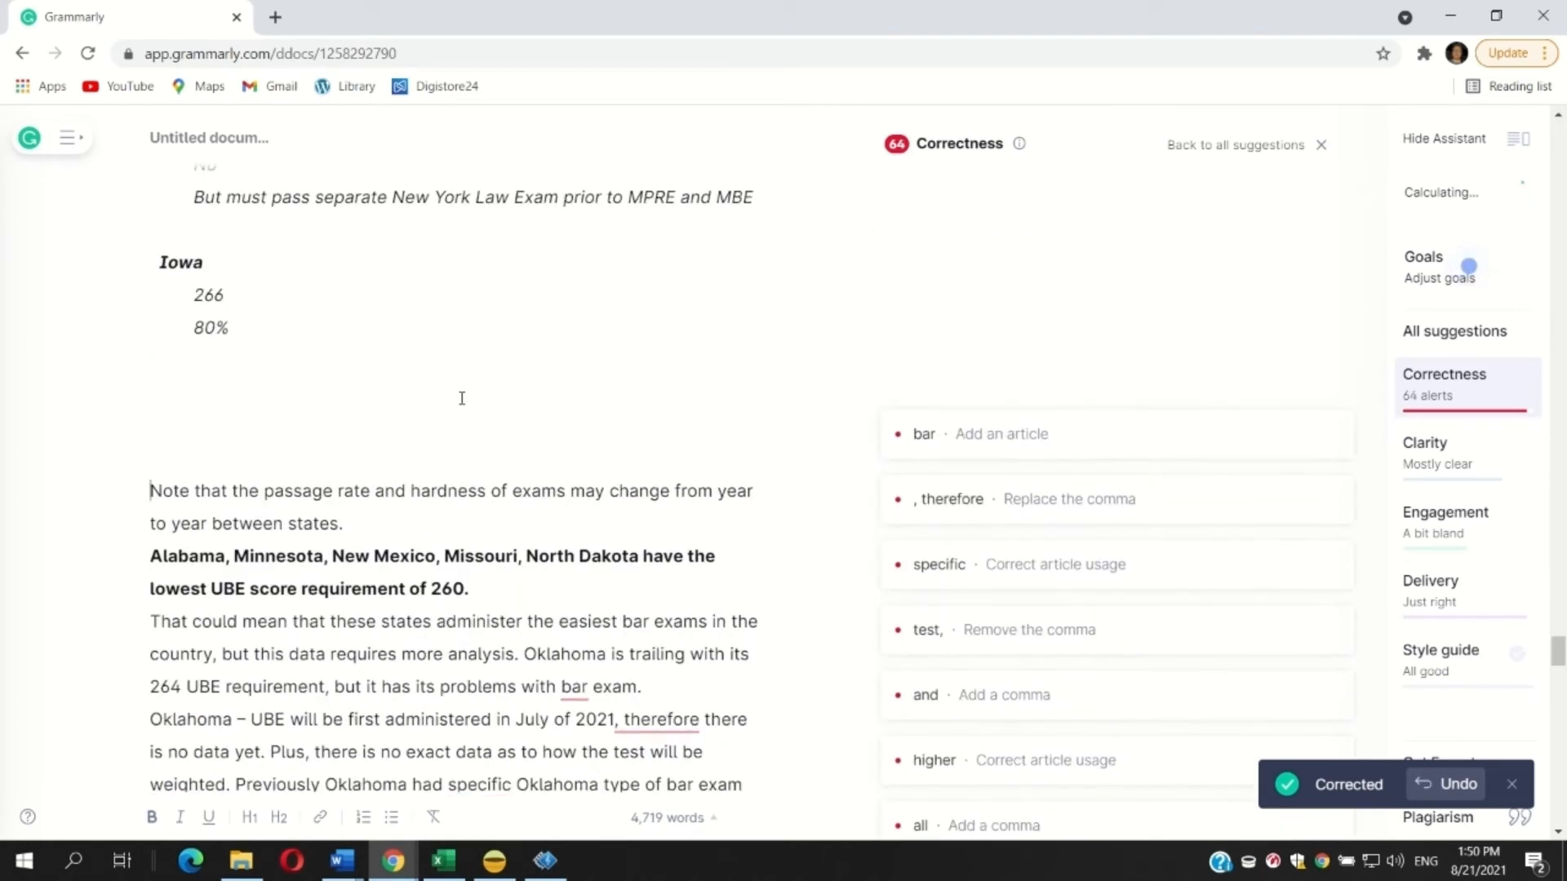
pyautogui.scroll(4, 391, 430)
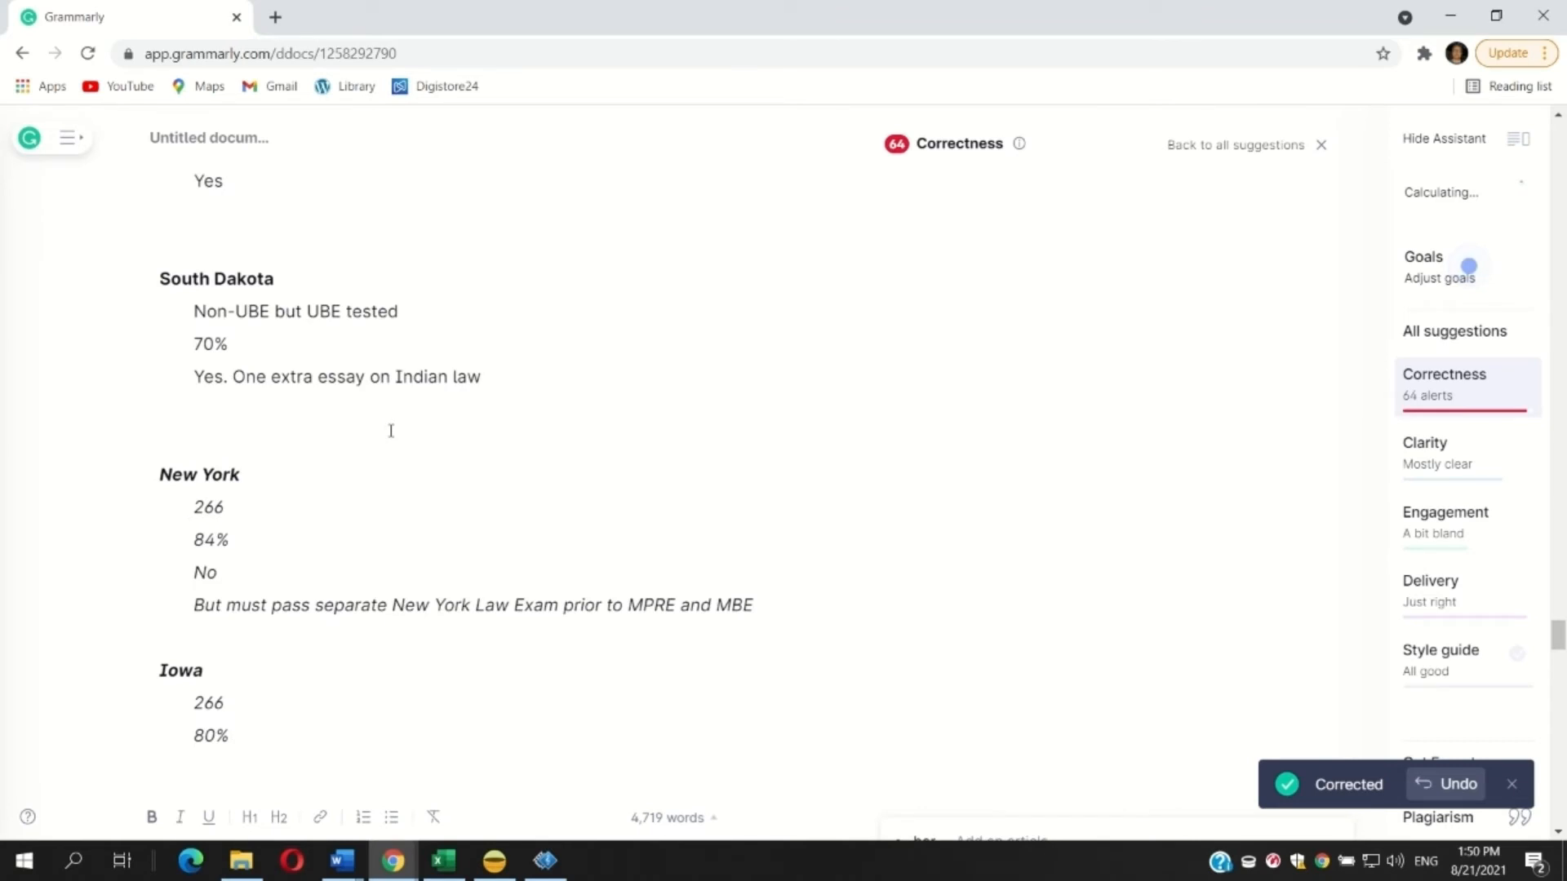
pyautogui.scroll(10, 391, 430)
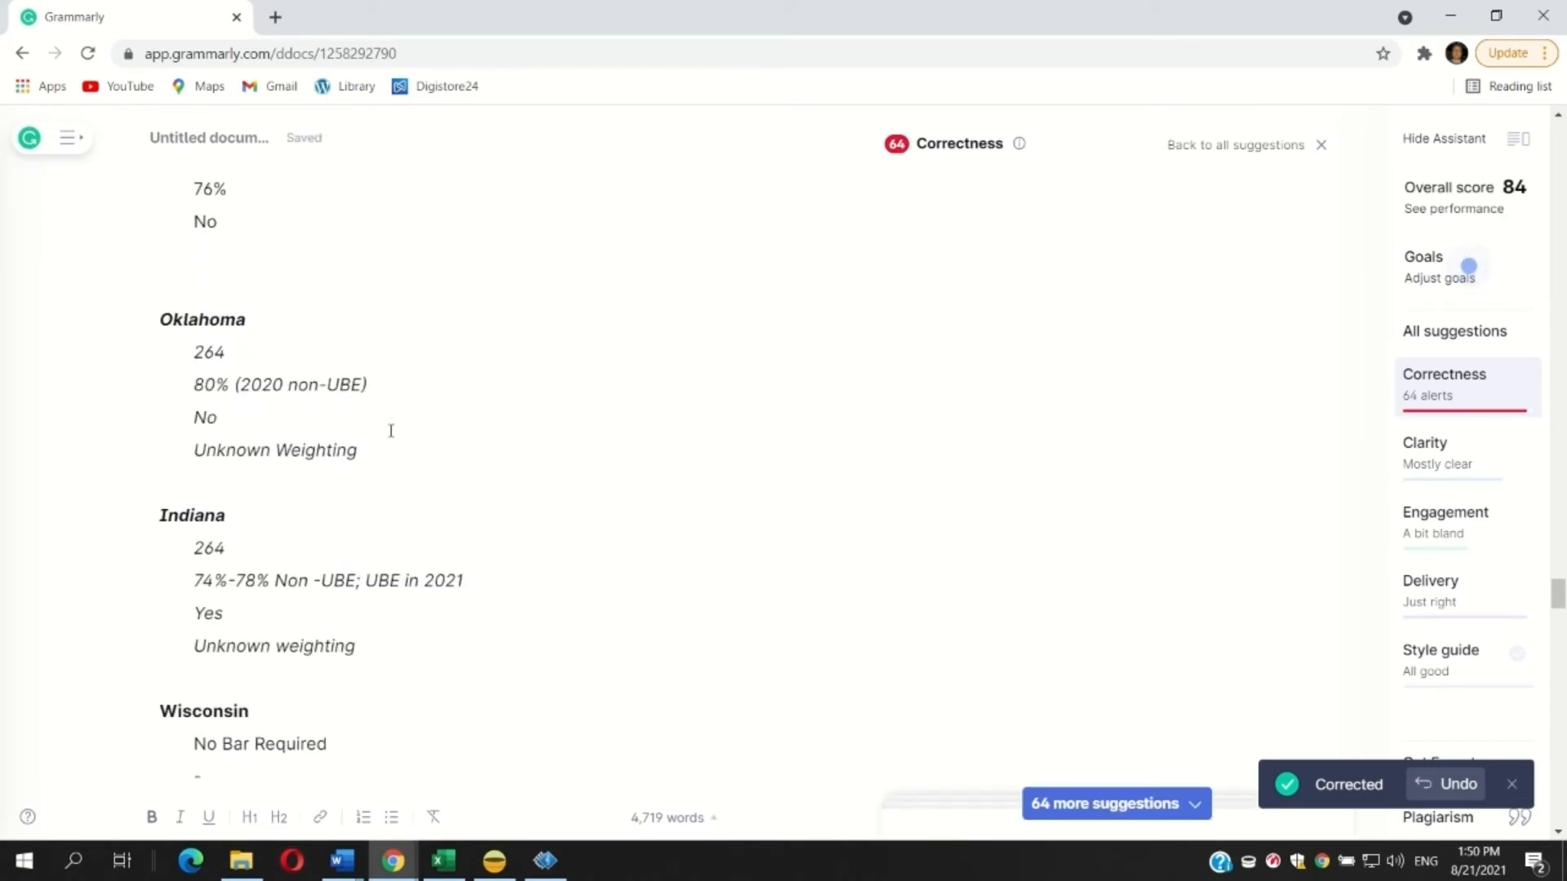
pyautogui.scroll(12, 391, 431)
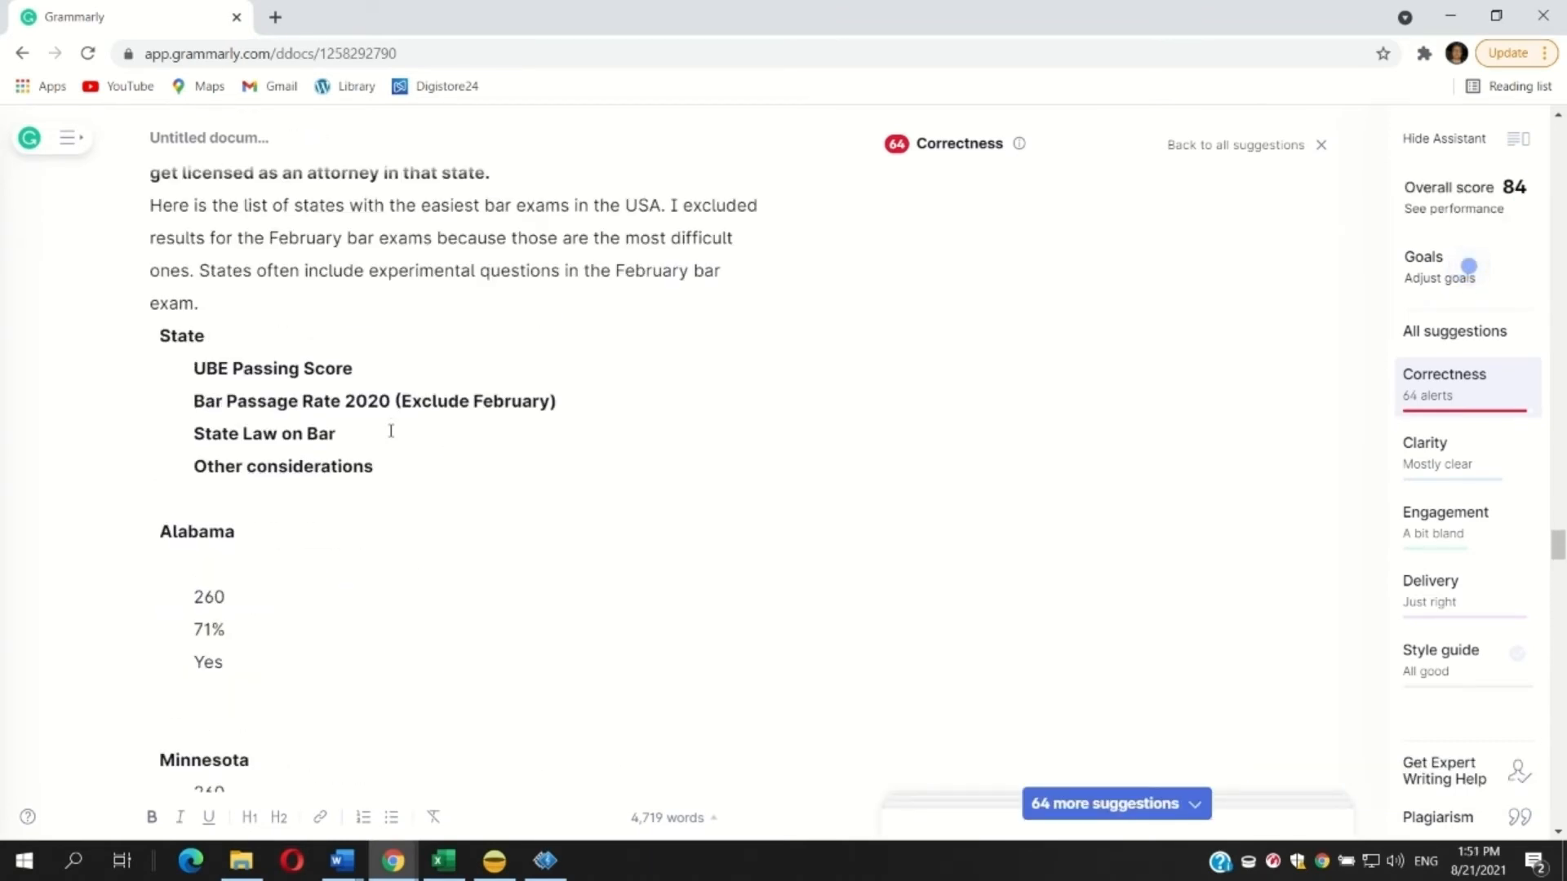
pyautogui.scroll(1, 391, 430)
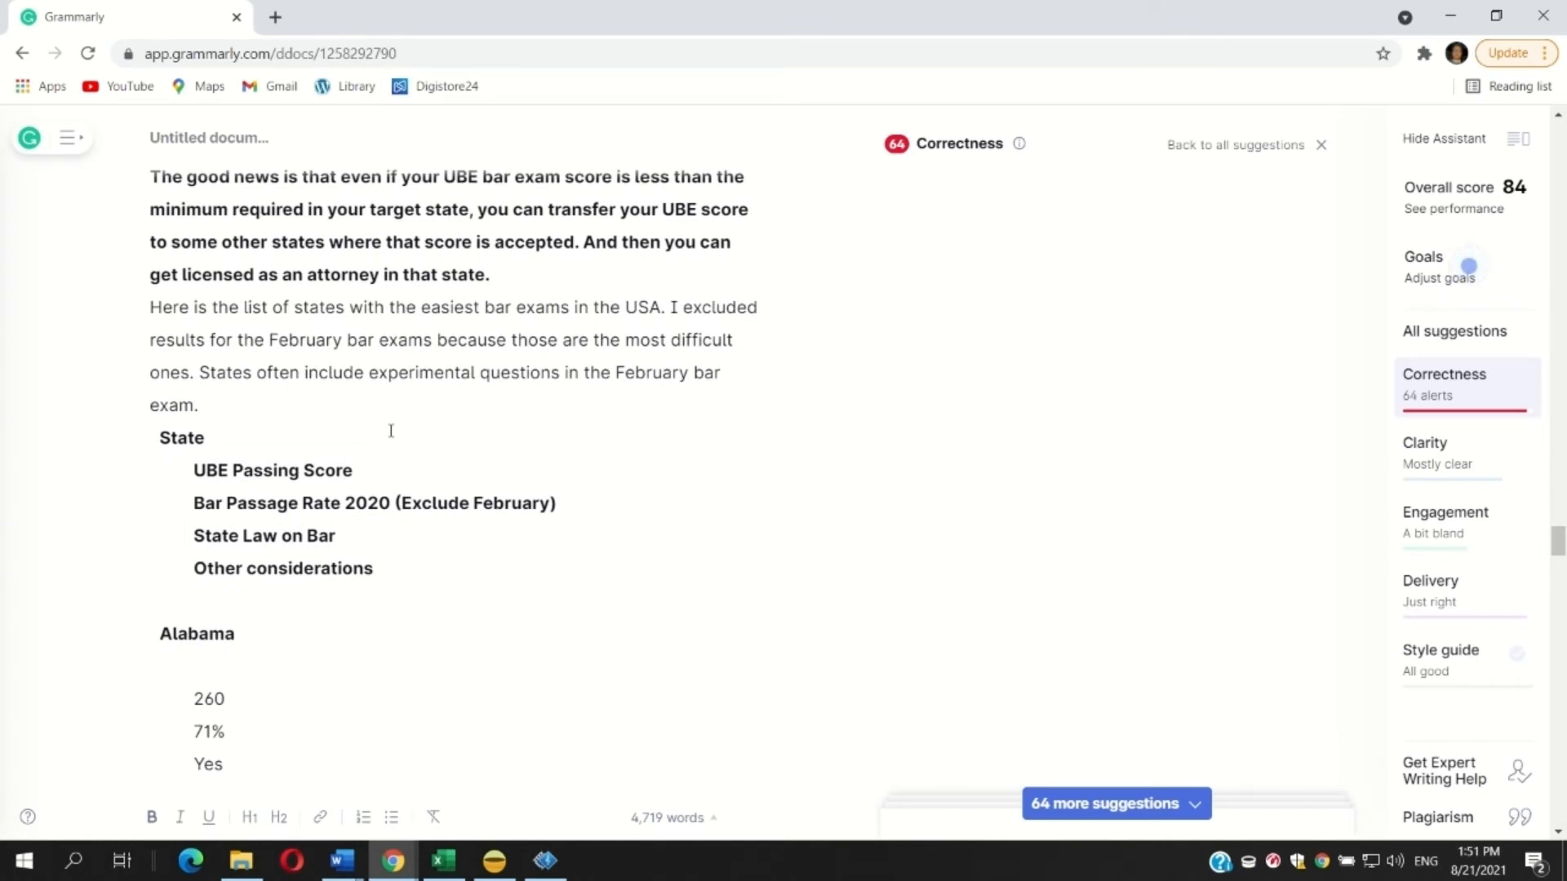
pyautogui.scroll(1, 391, 431)
pyautogui.scroll(-9, 390, 431)
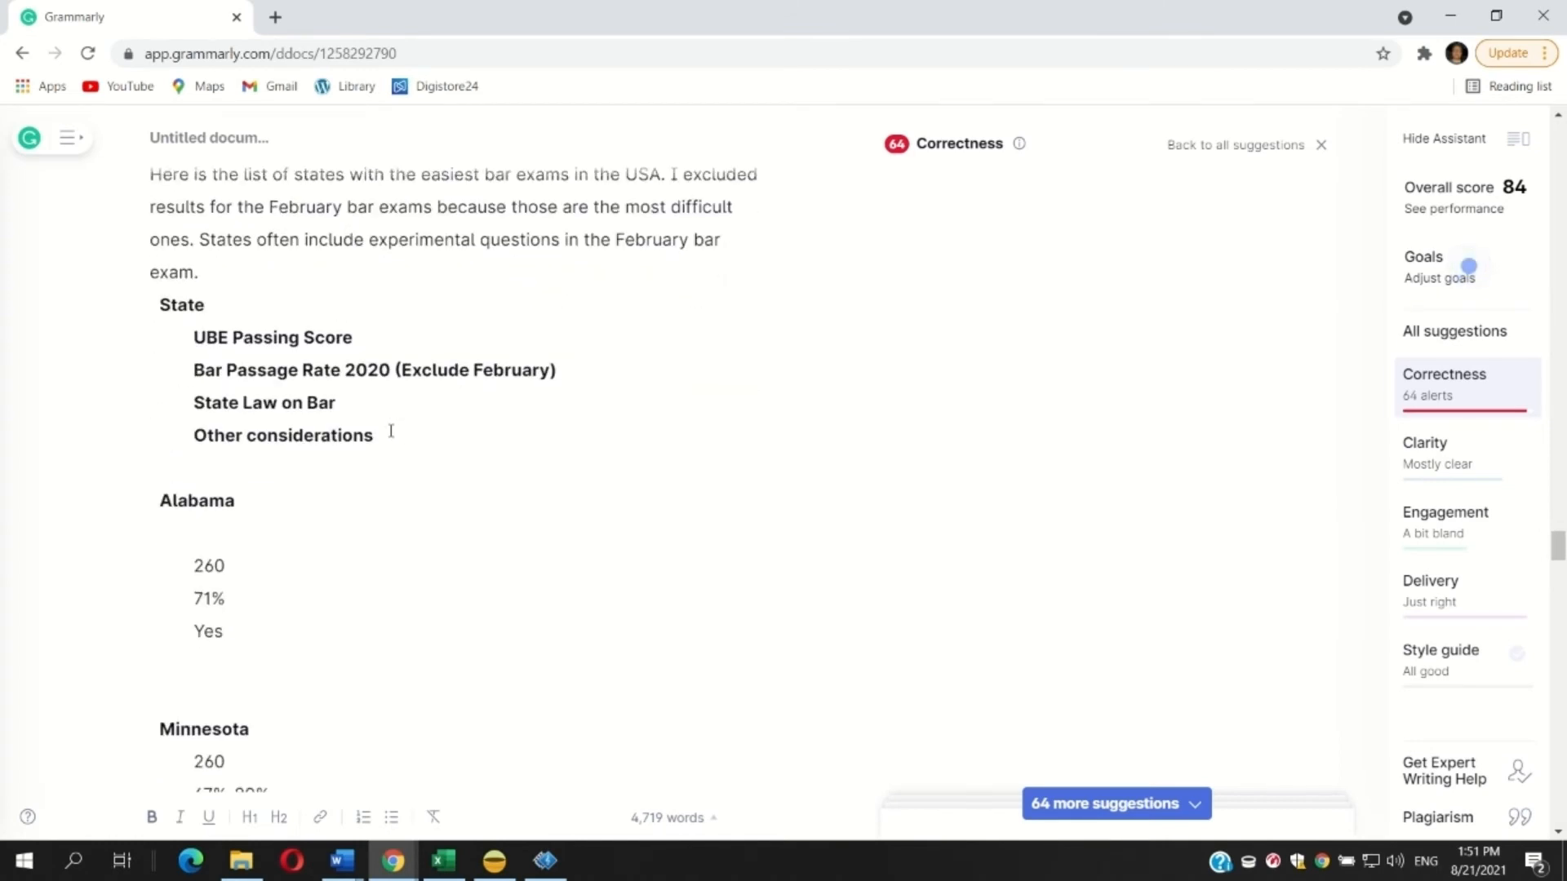
pyautogui.scroll(-14, 391, 430)
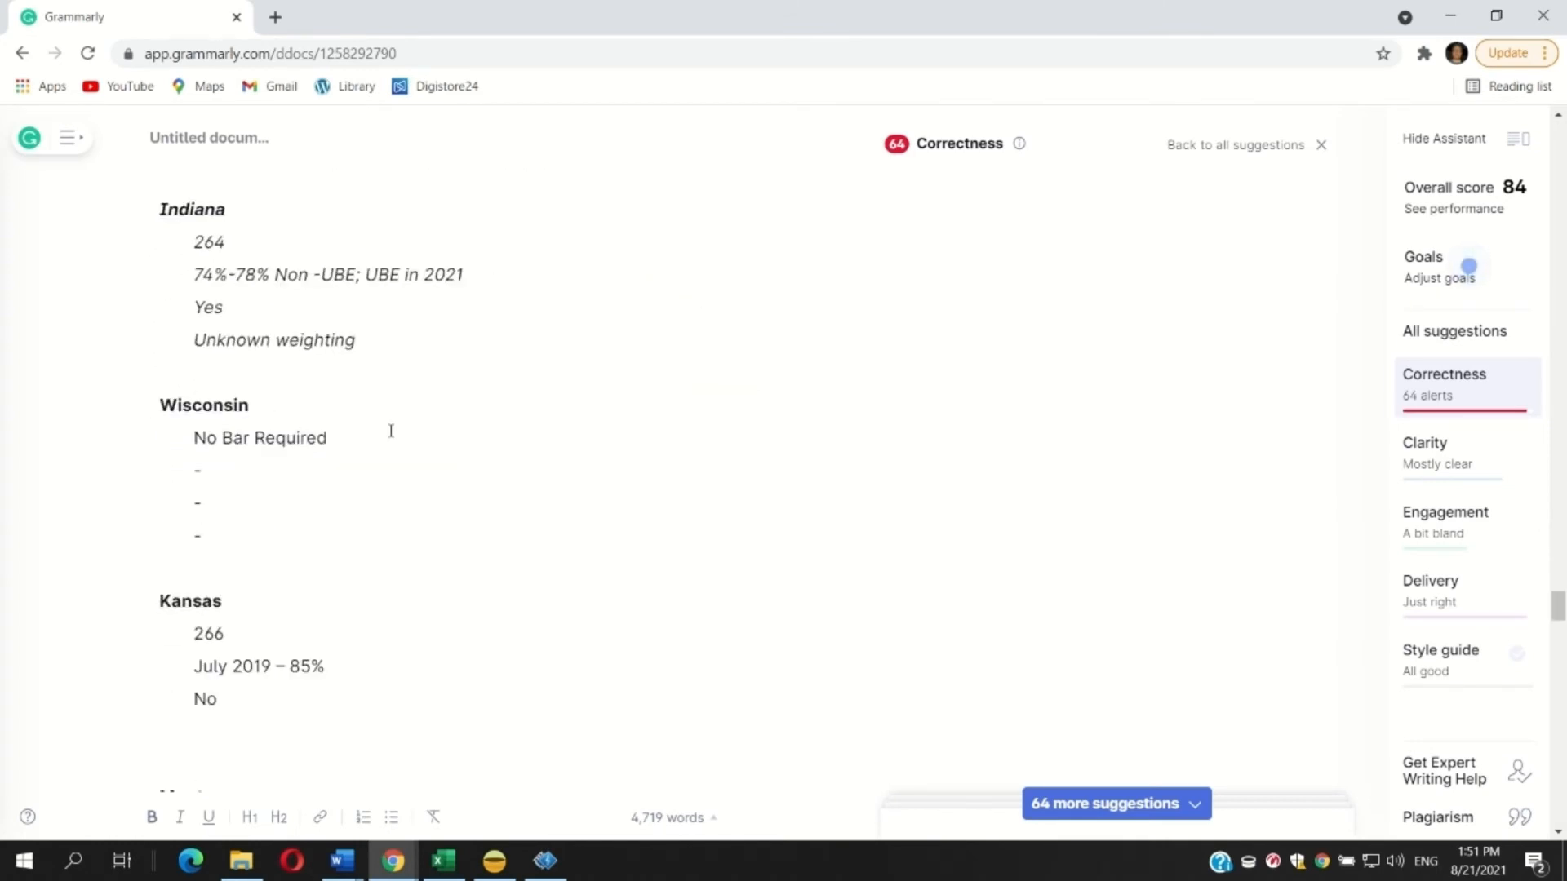
pyautogui.scroll(-7, 391, 431)
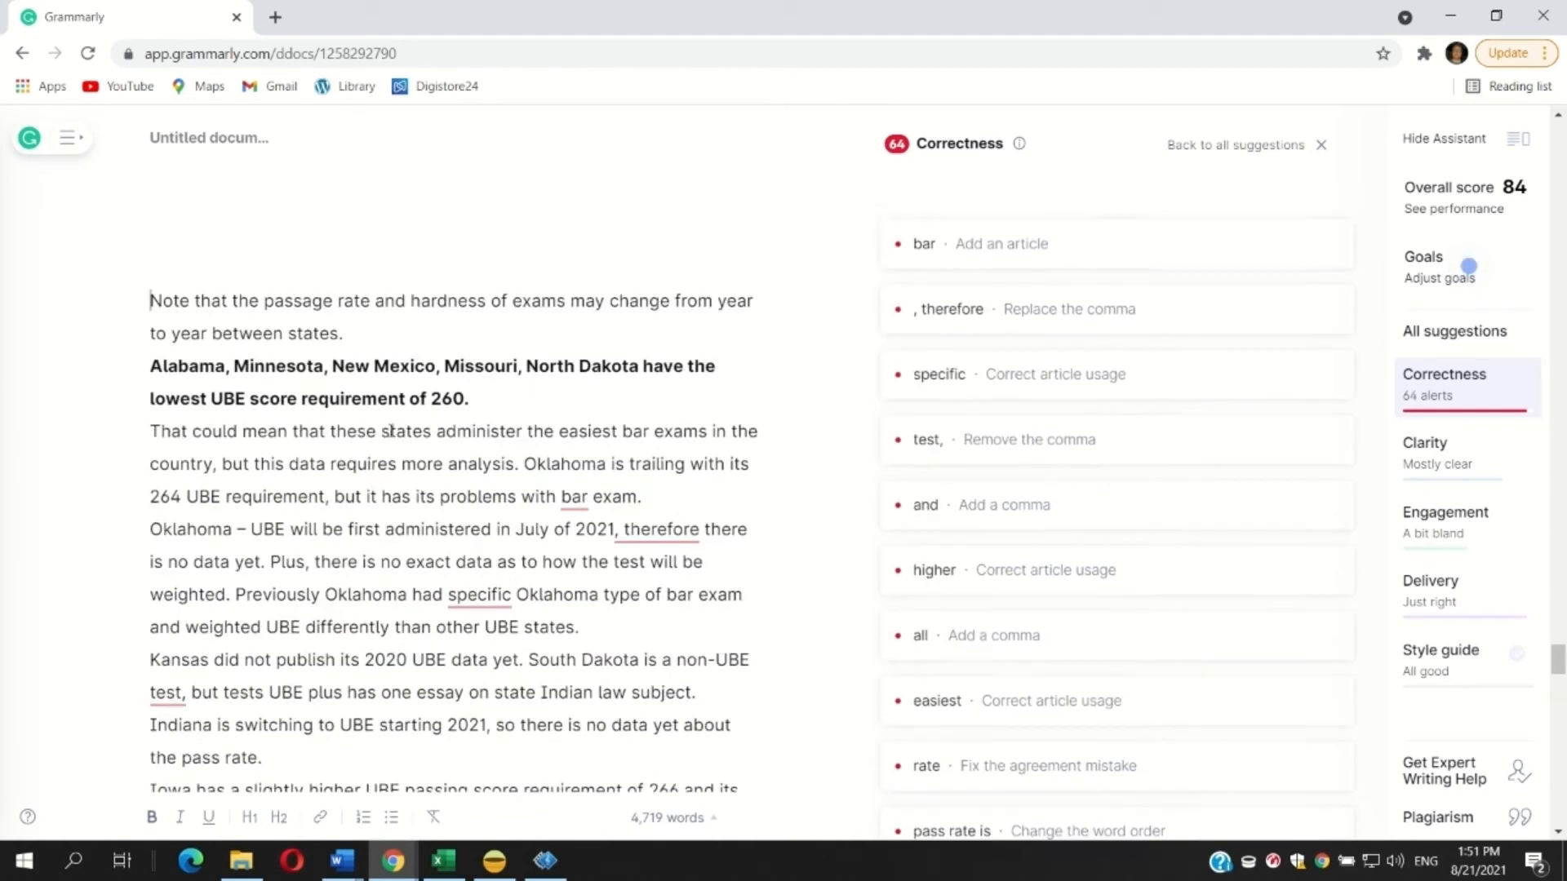
# Step: Accept "the bar" in the sentence on Oklahoma's exam problems and ". Therefore" in the July 2021 sentence
pyautogui.click(983, 225)
pyautogui.click(958, 269)
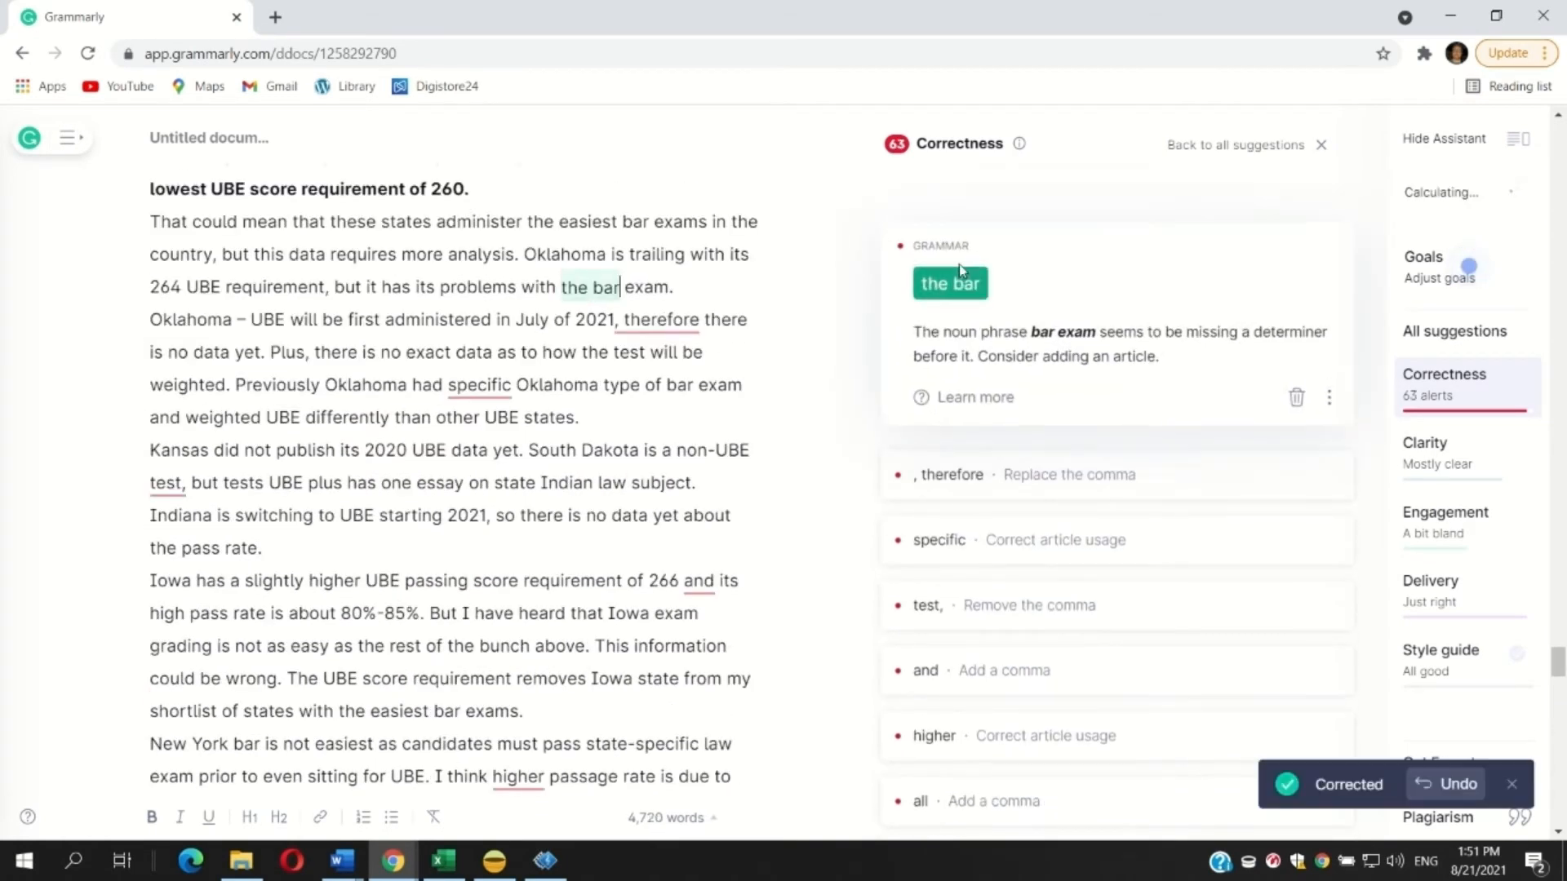
pyautogui.click(958, 233)
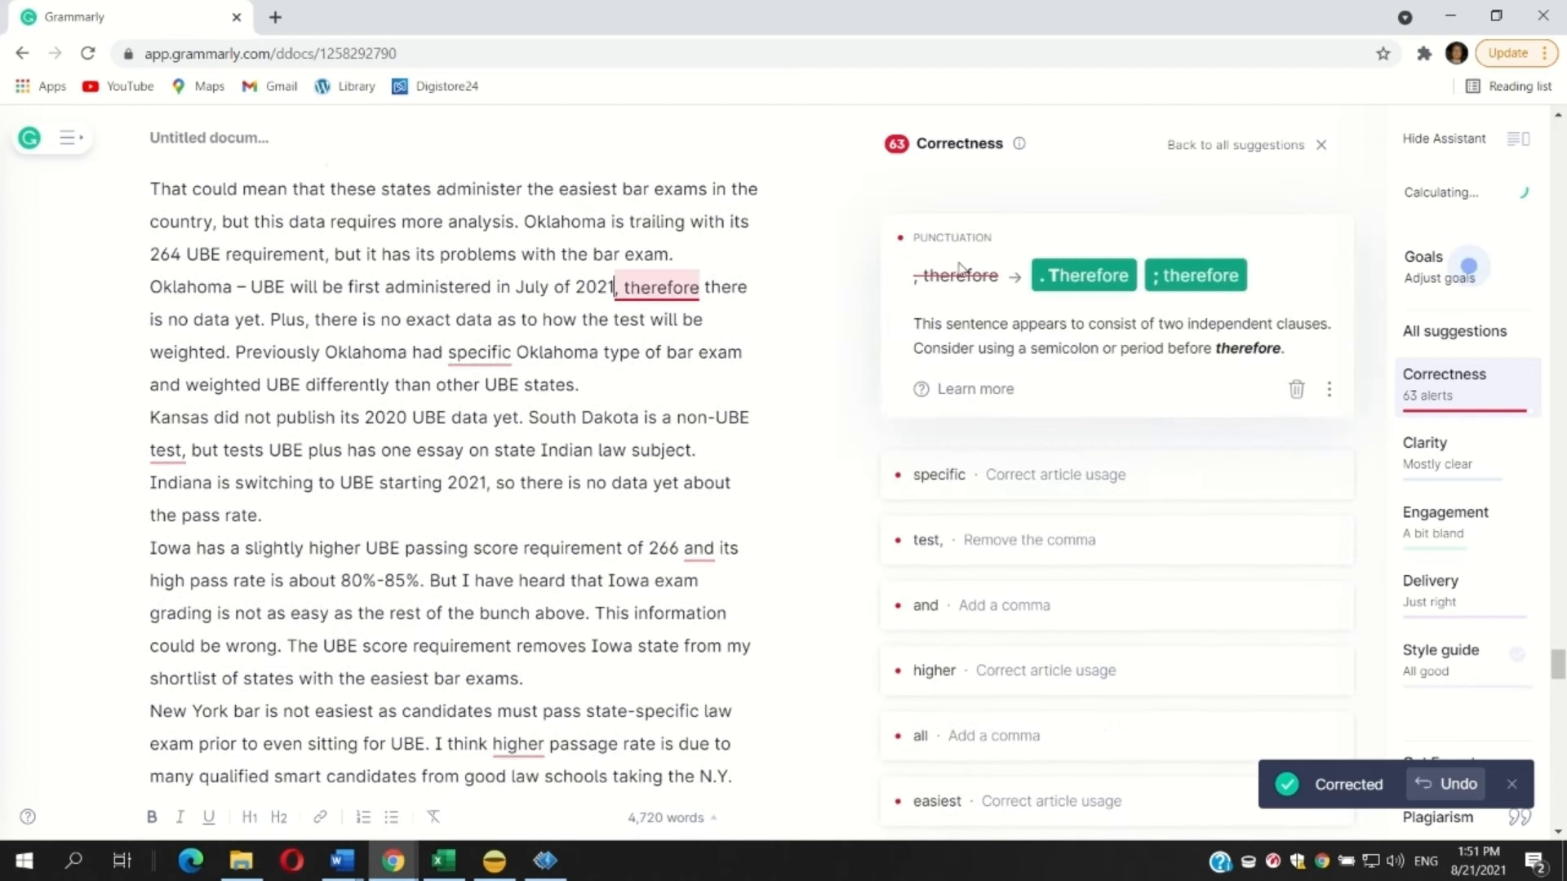
pyautogui.click(1077, 278)
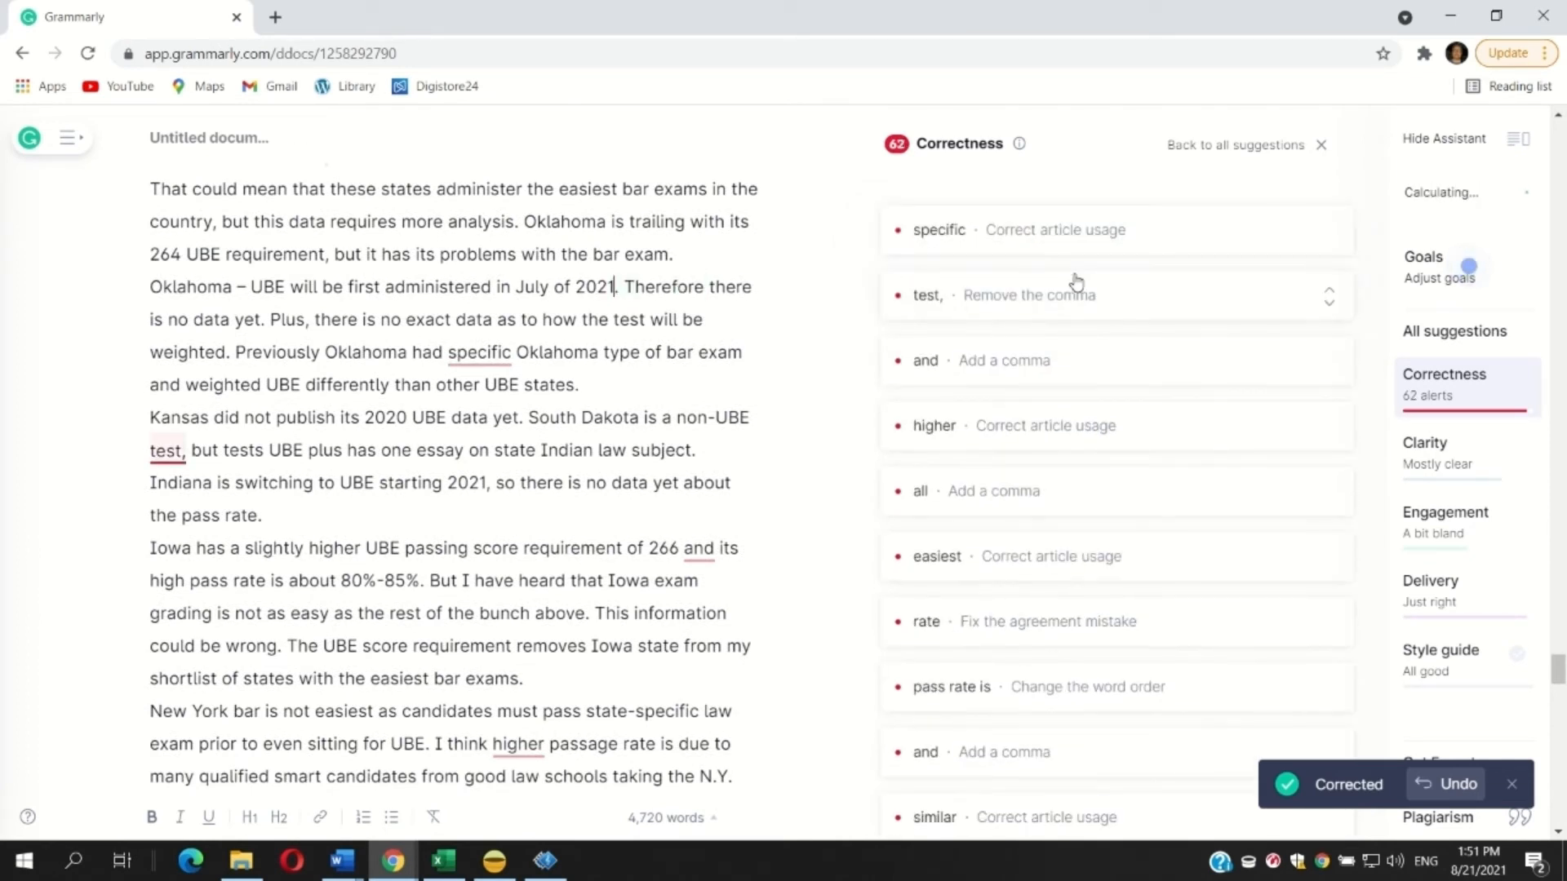
# Step: Accept "a specific" before "Oklahoma type of bar exam" and remove the comma after "test" in the South Dakota sentence
pyautogui.click(966, 241)
pyautogui.click(961, 277)
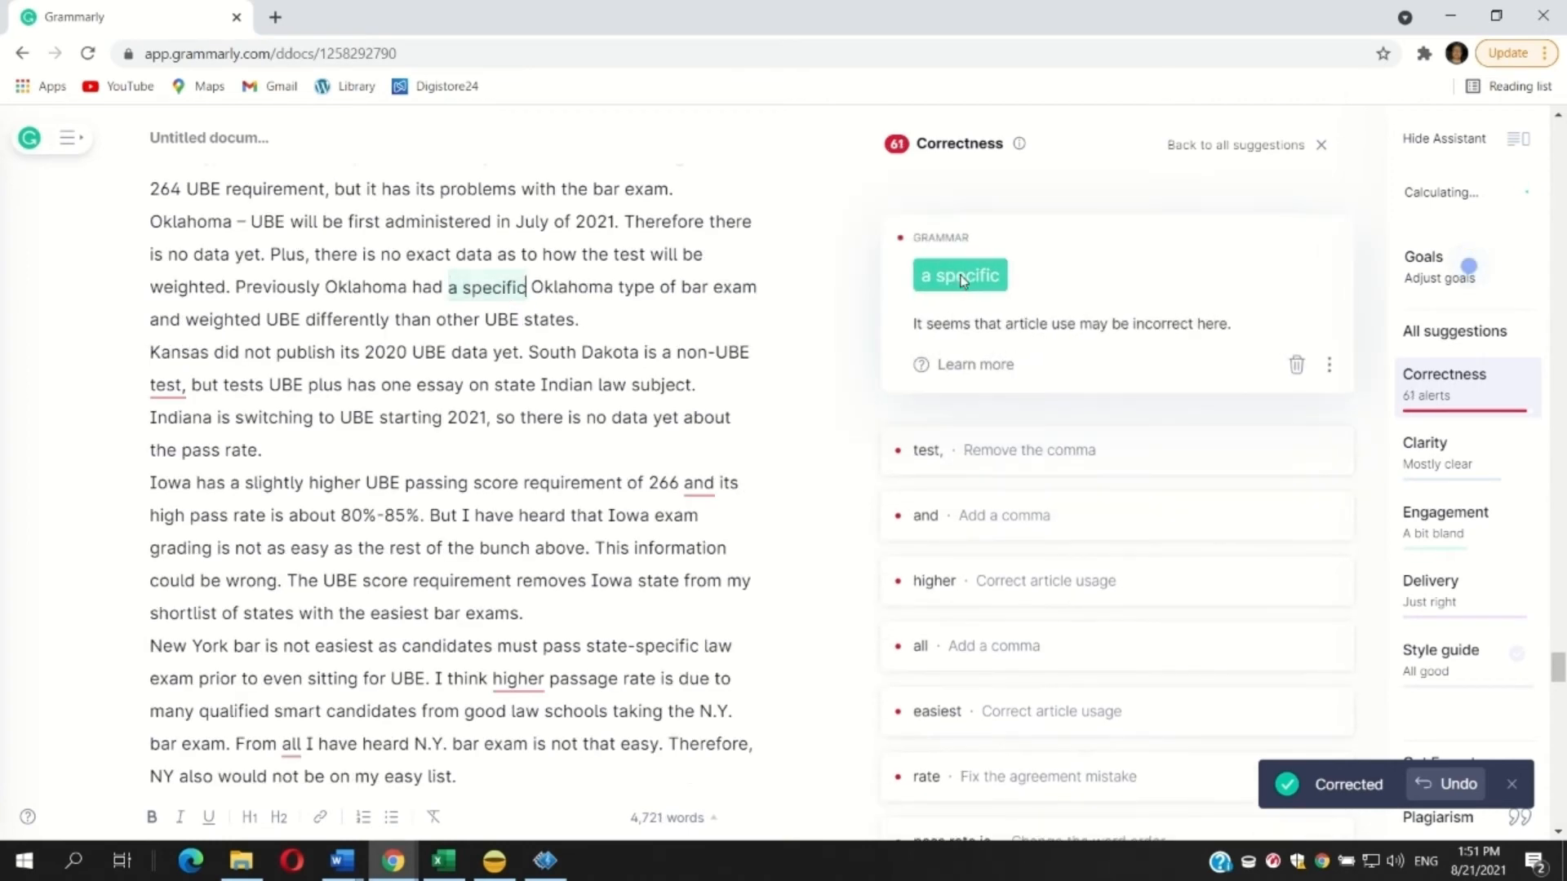
pyautogui.click(970, 285)
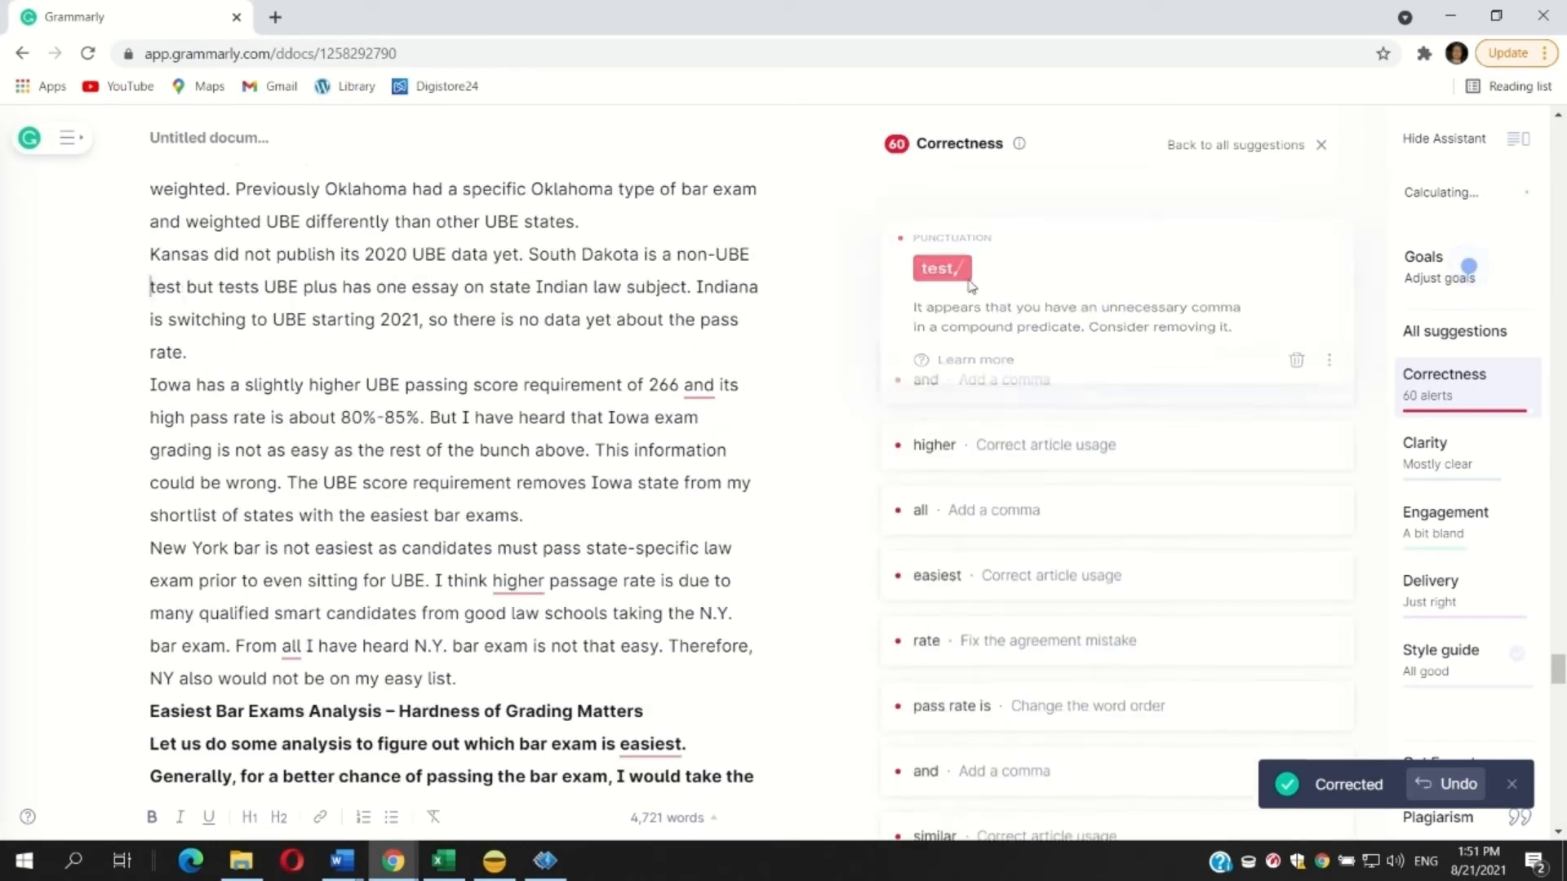
# Step: Accept the comma before "and" in the Iowa passing score sentence, plus "a higher" and "all," in the New York paragraph
pyautogui.click(949, 259)
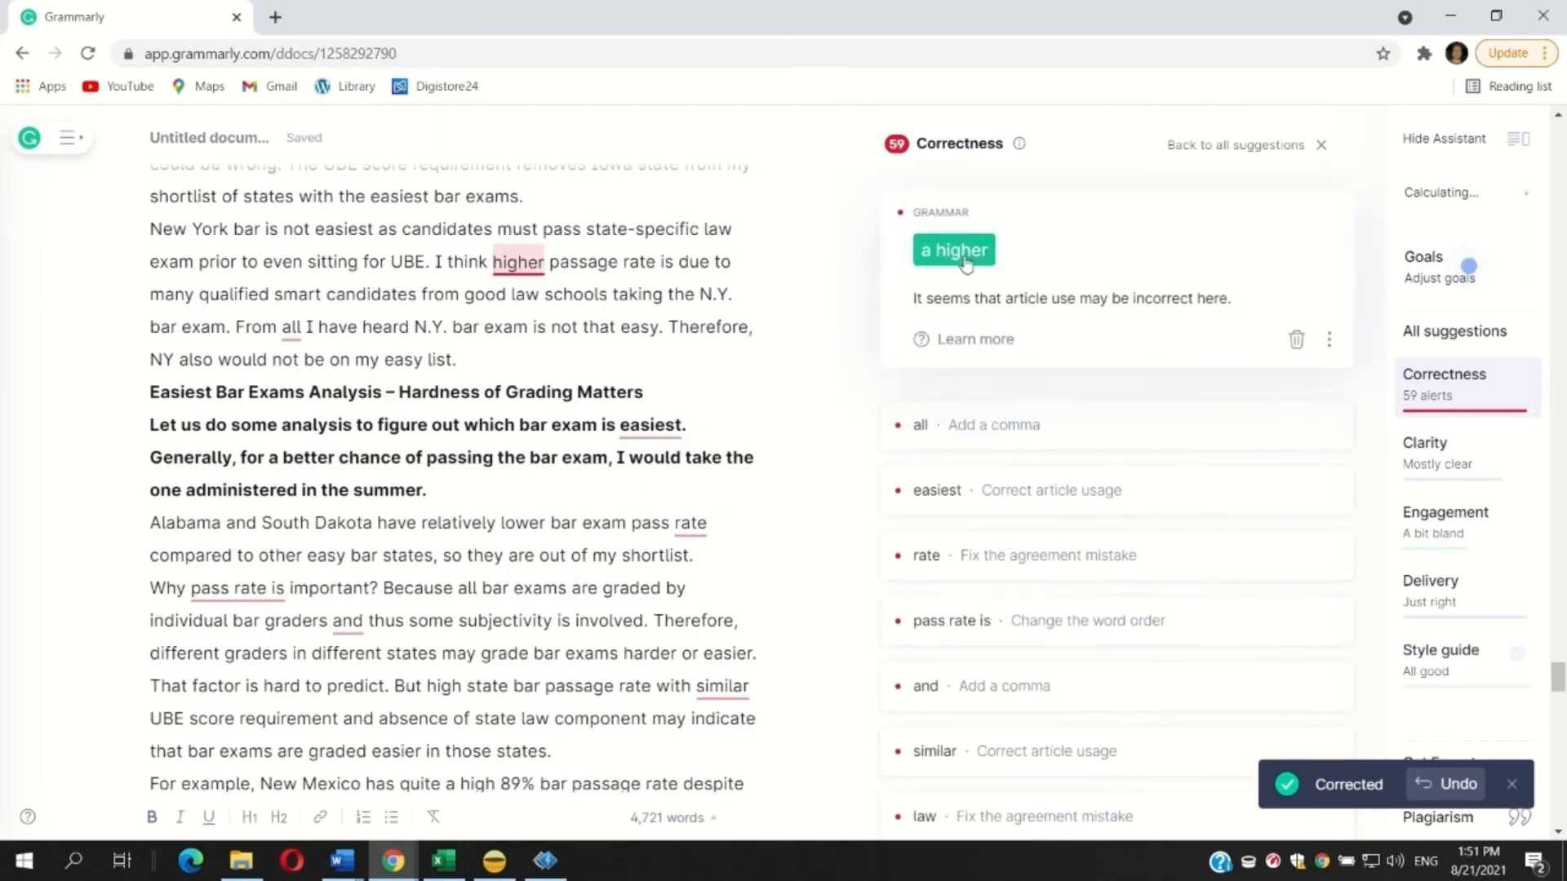
pyautogui.click(965, 258)
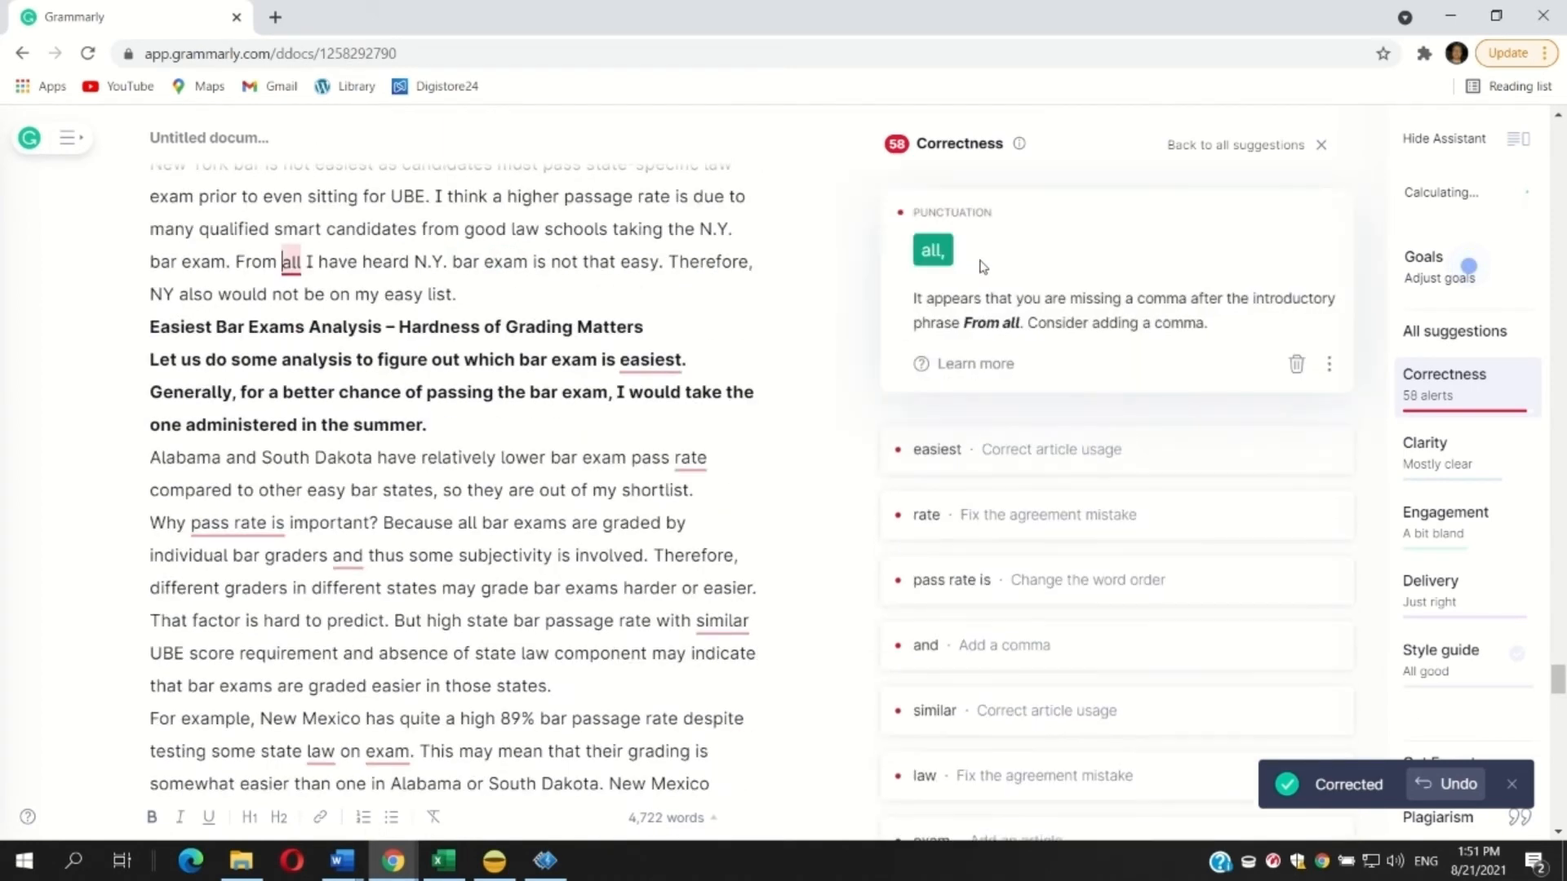
pyautogui.click(944, 246)
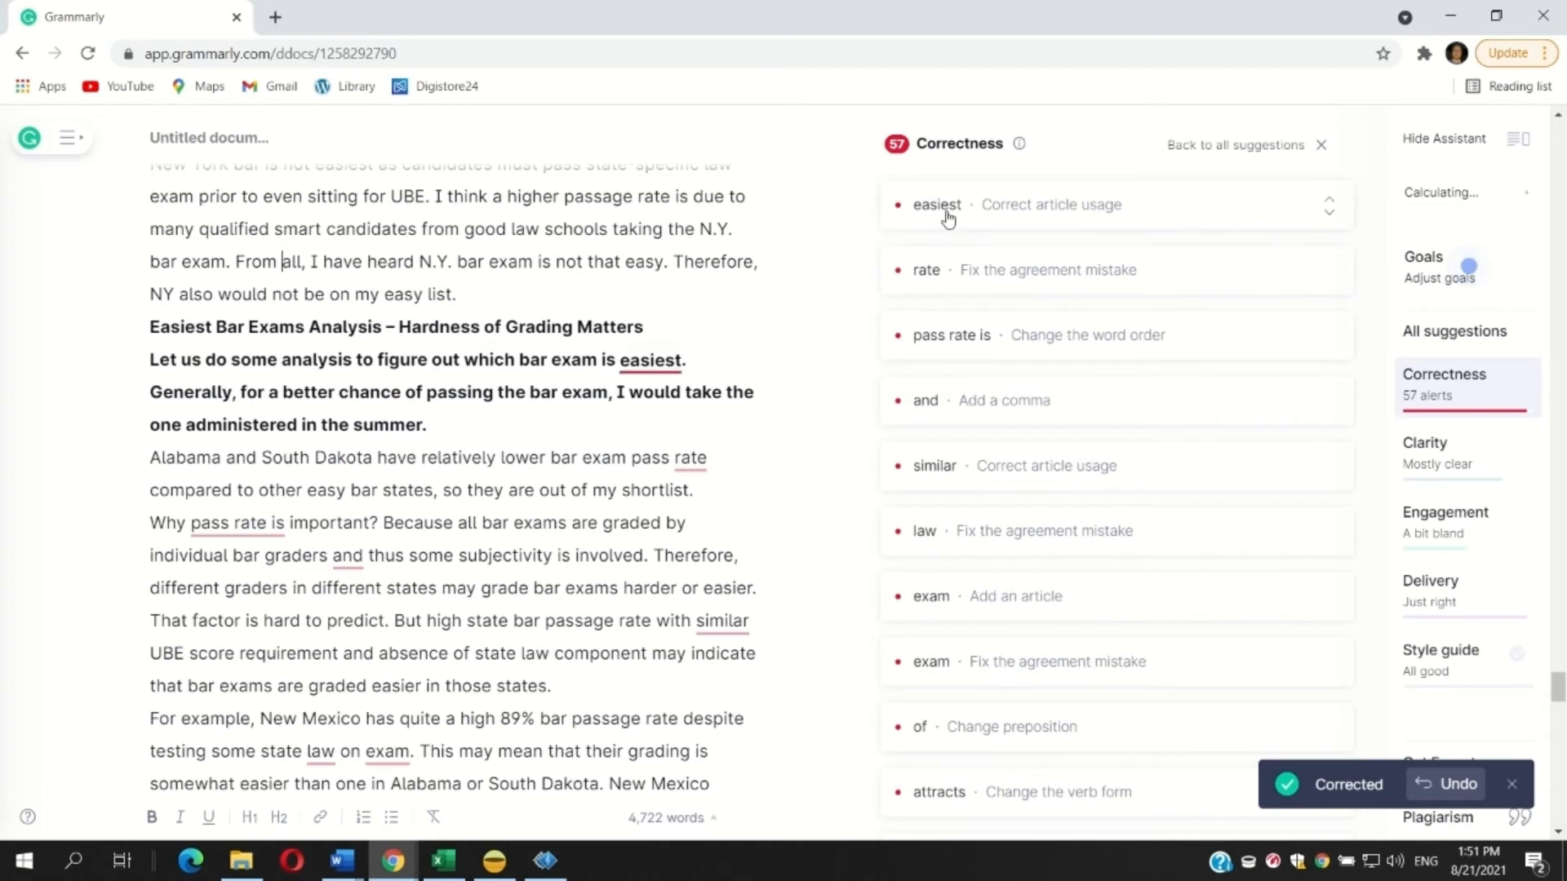
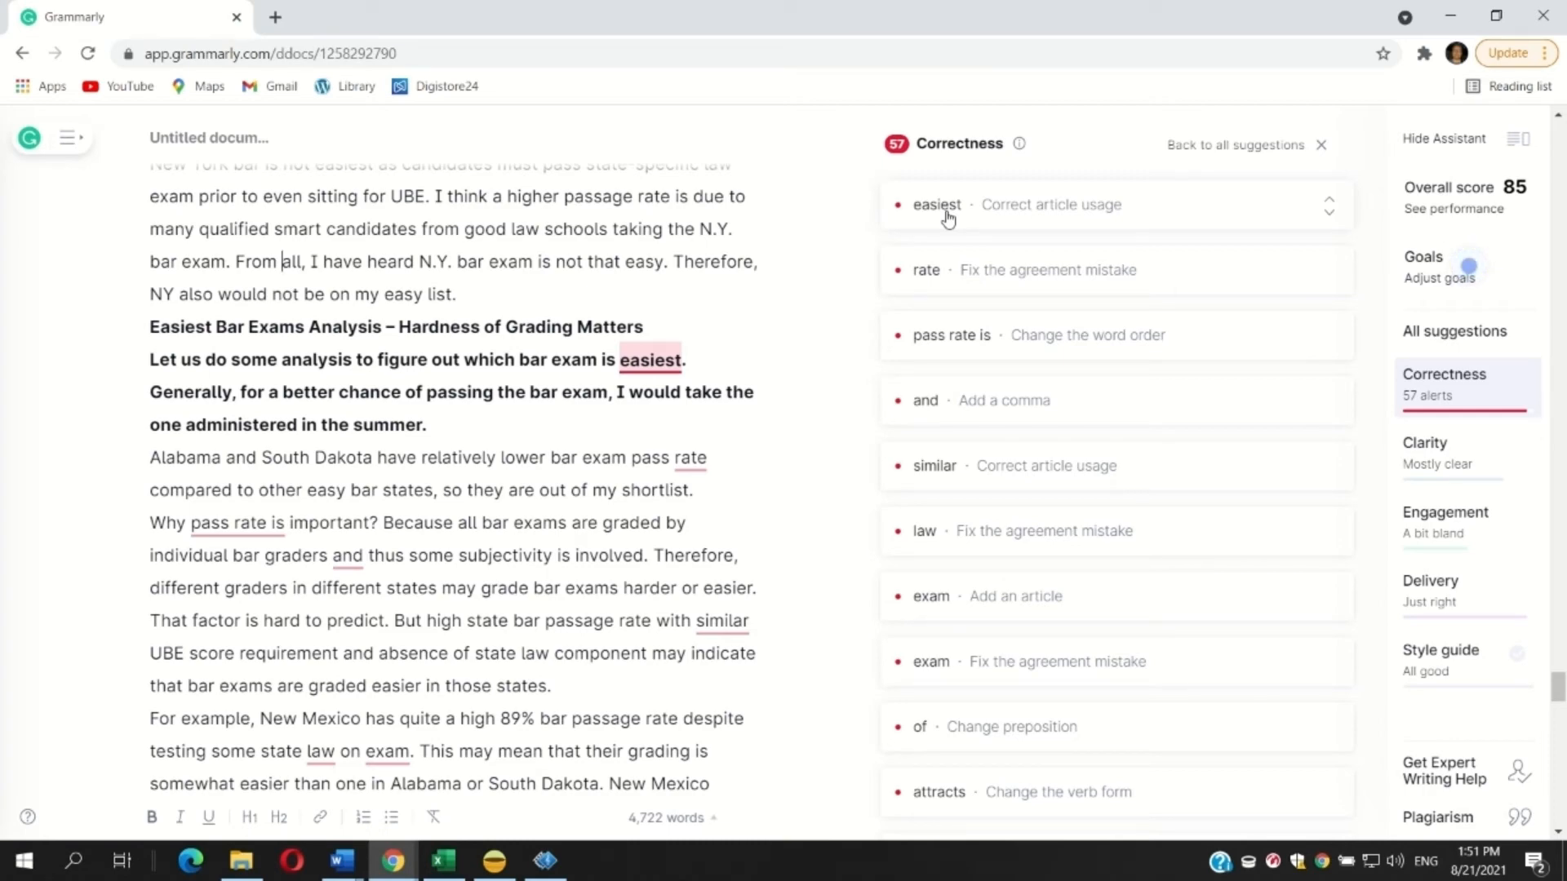
# Step: Accept "the easiest" in the bold analysis sentence and "rates" in the Alabama and South Dakota sentence
pyautogui.click(946, 216)
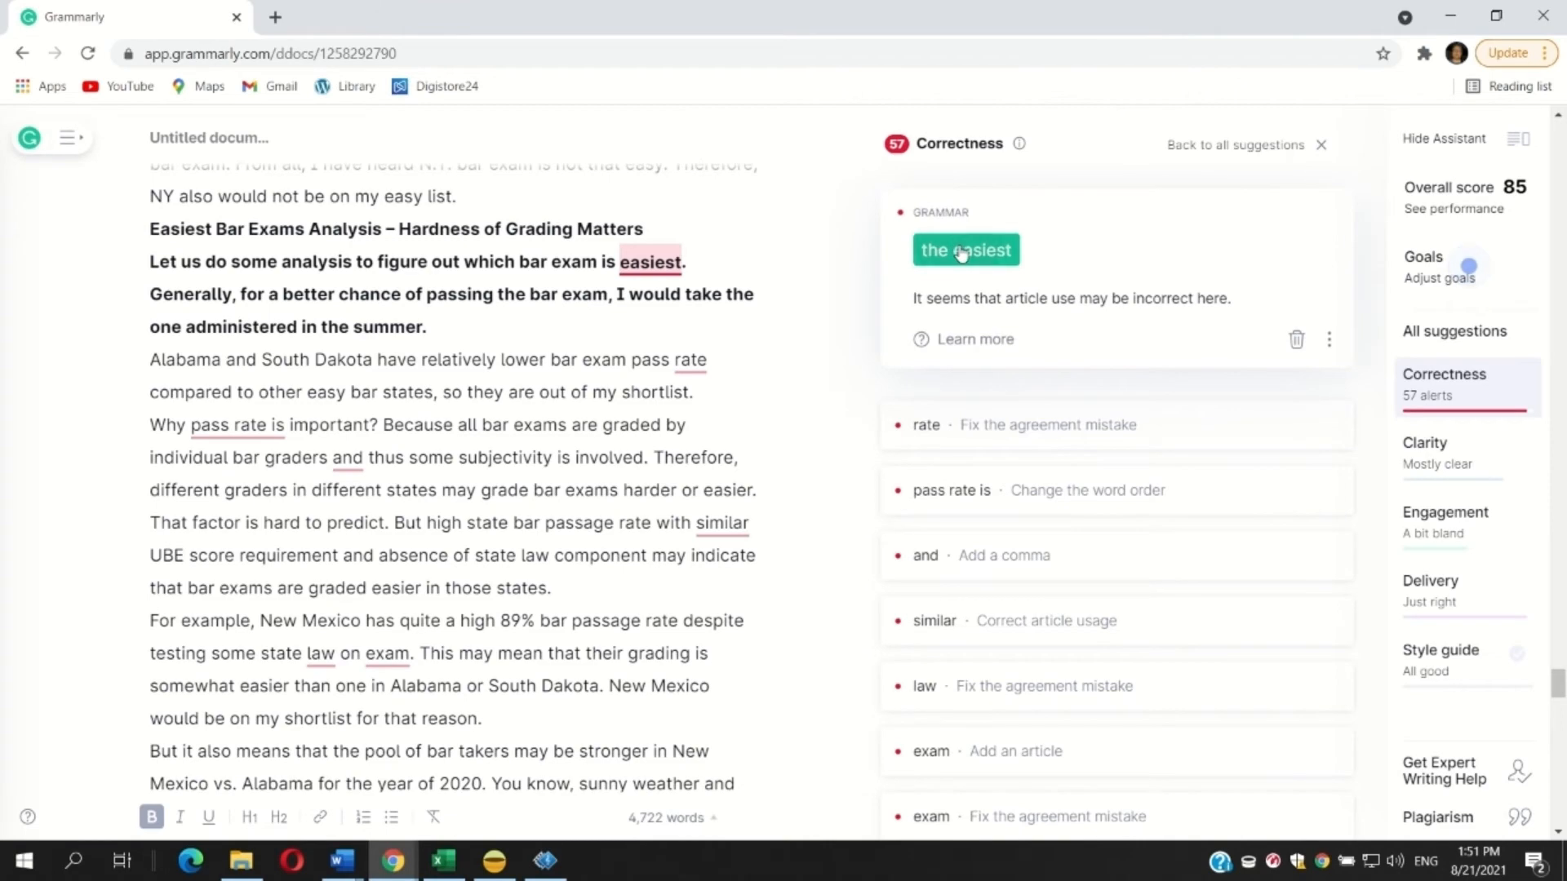
pyautogui.click(963, 251)
pyautogui.click(960, 212)
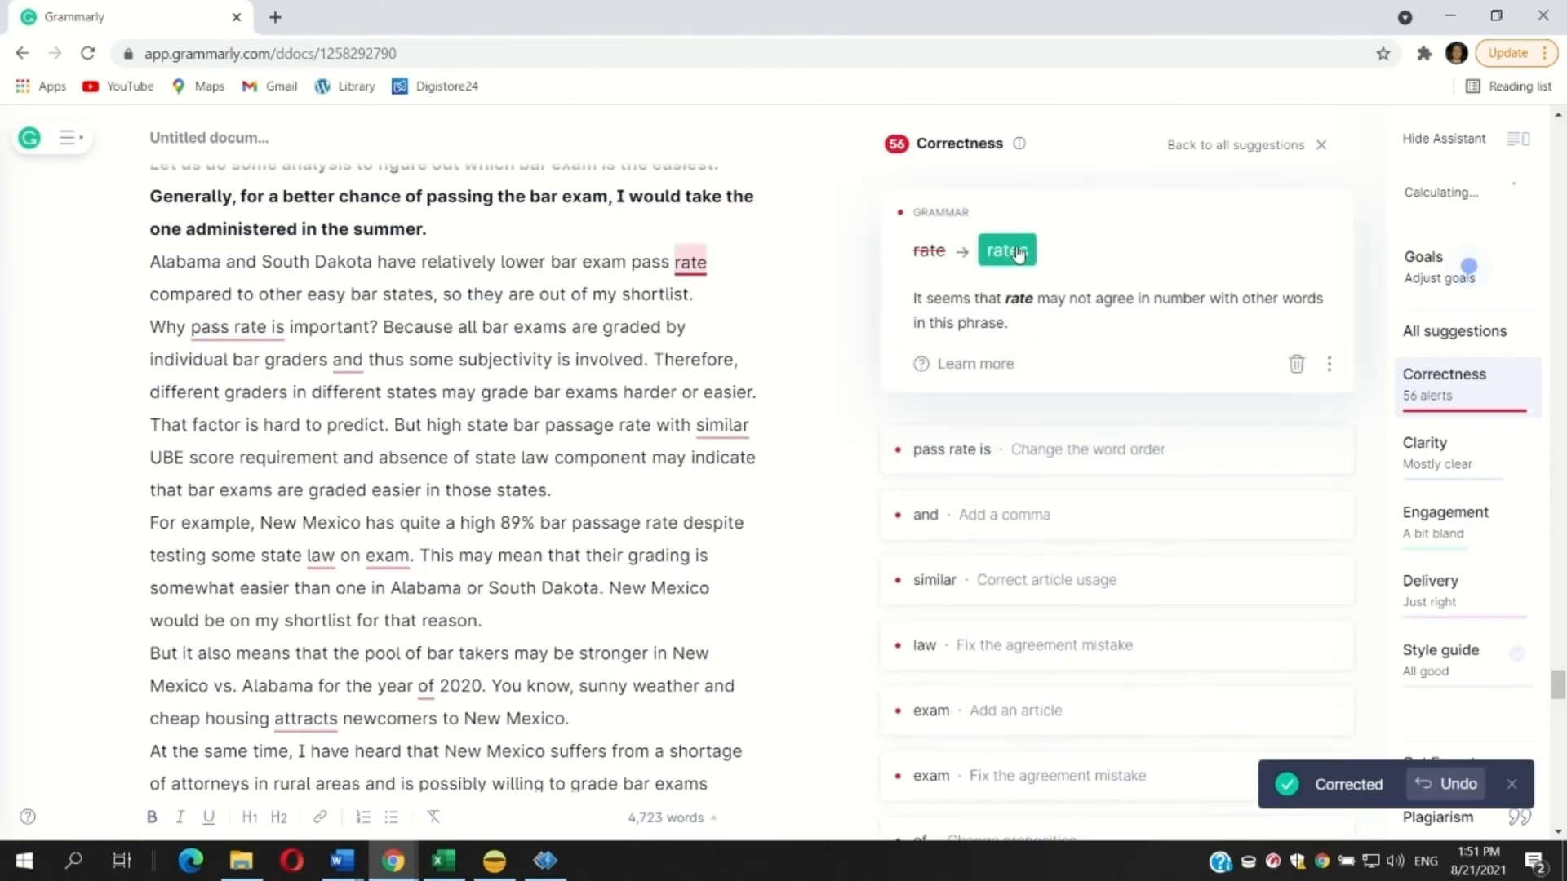
pyautogui.click(1017, 254)
# Step: Accept "is pass rate" in the question on its importance and the comma before "and" after "individual bar graders"
pyautogui.click(982, 205)
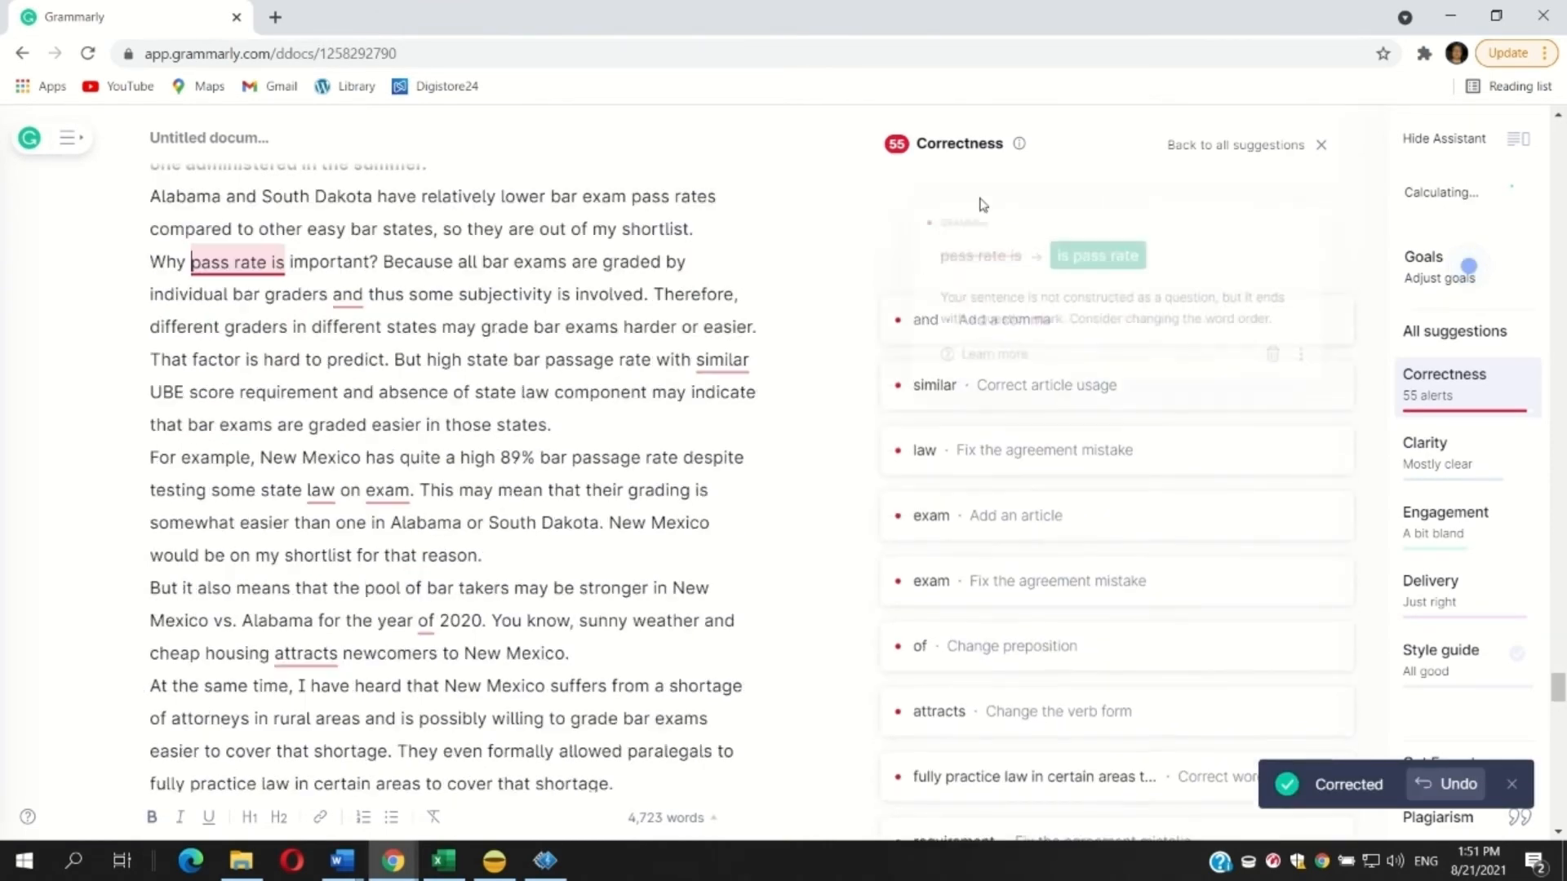
pyautogui.click(1098, 249)
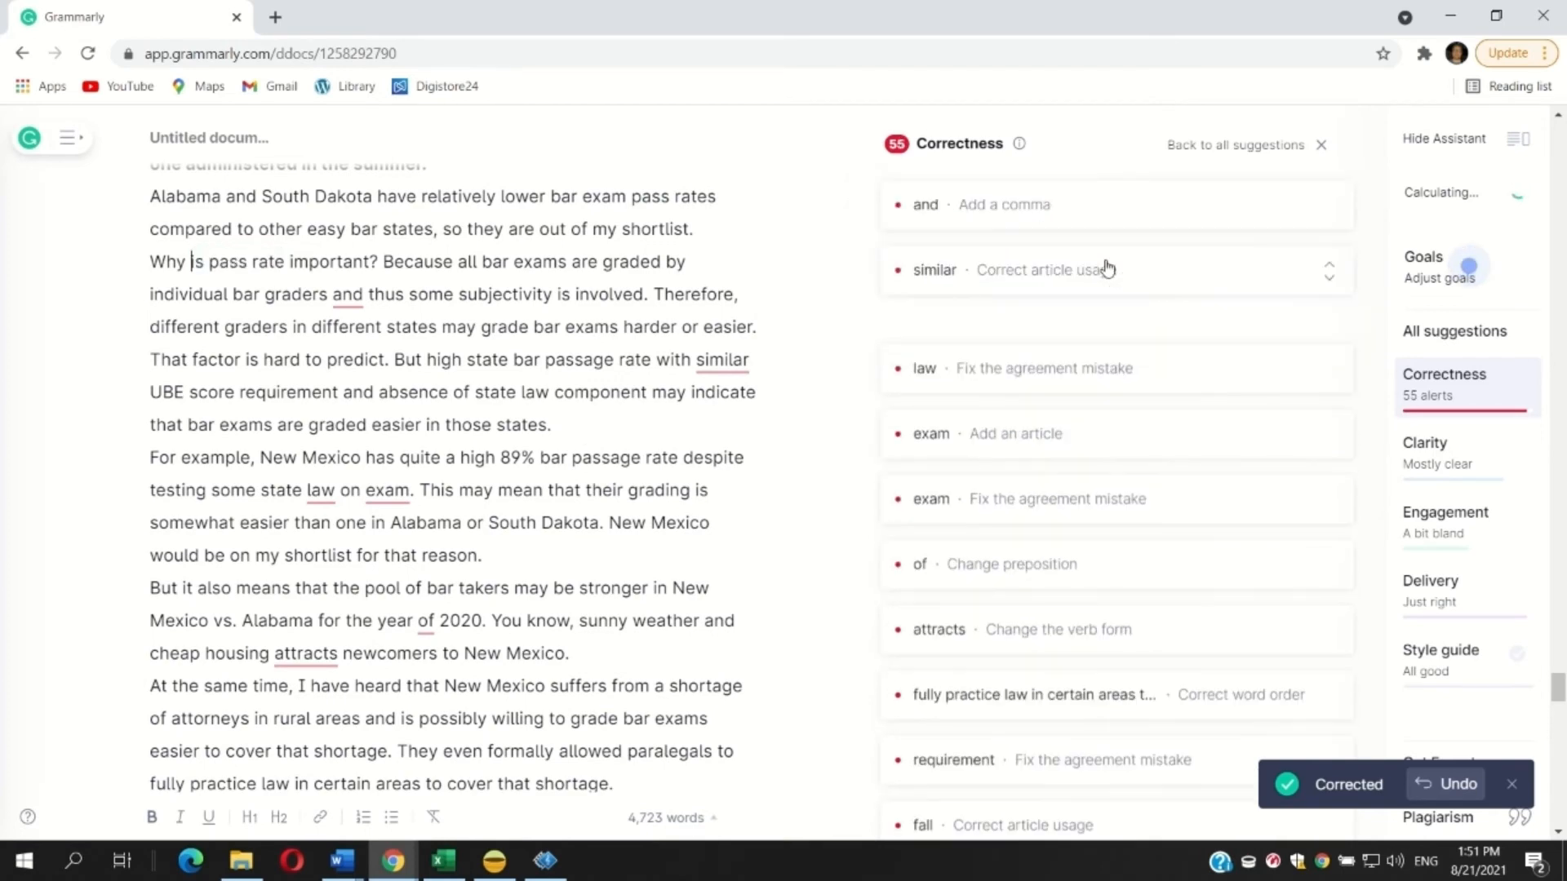
pyautogui.click(1007, 216)
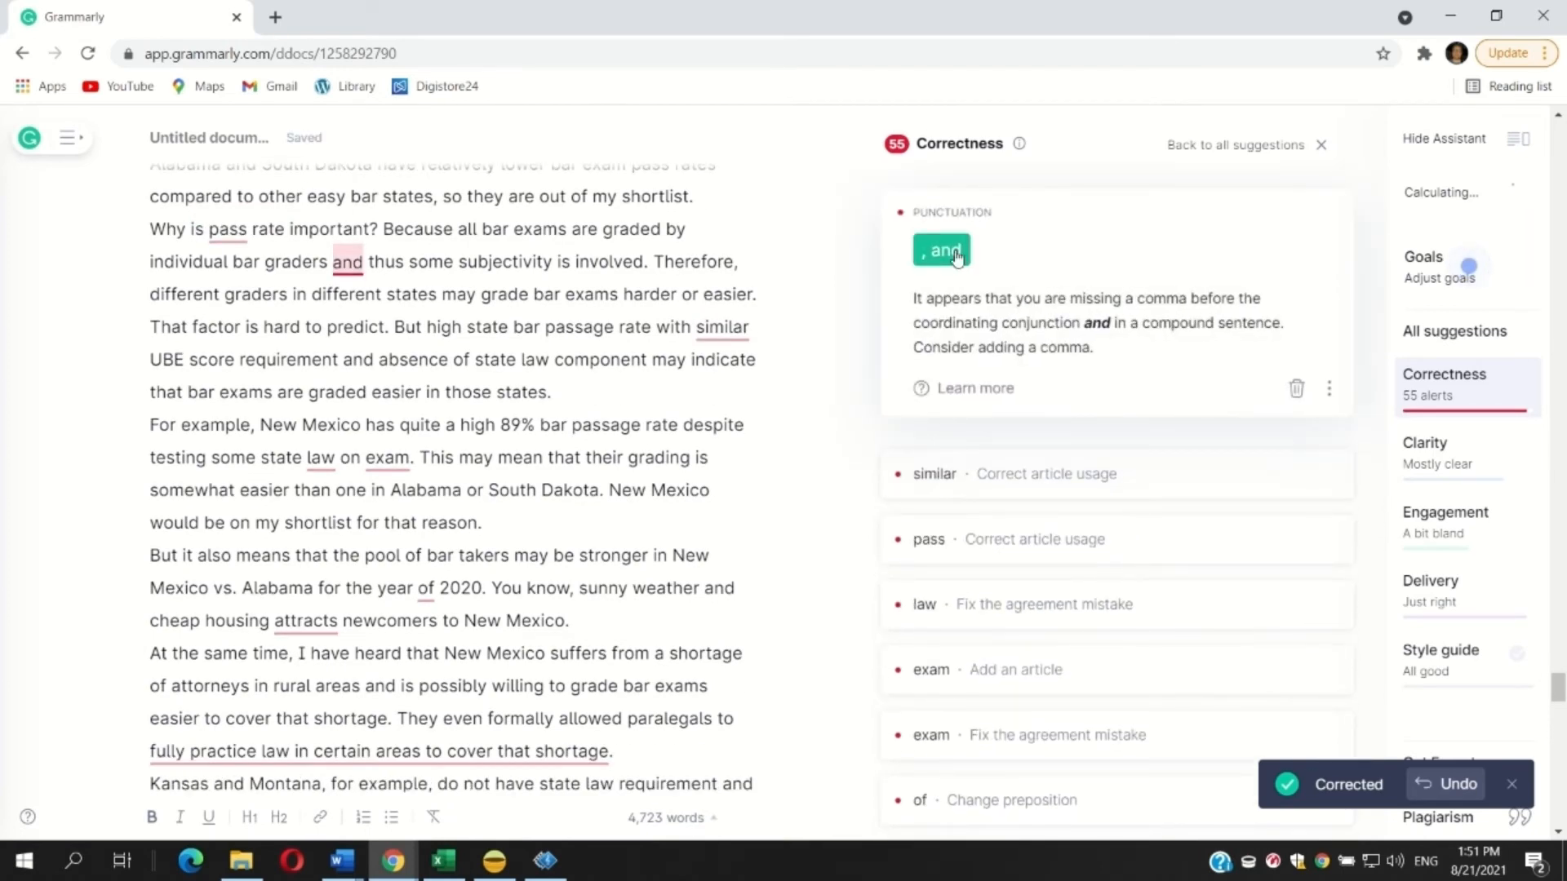
pyautogui.click(956, 256)
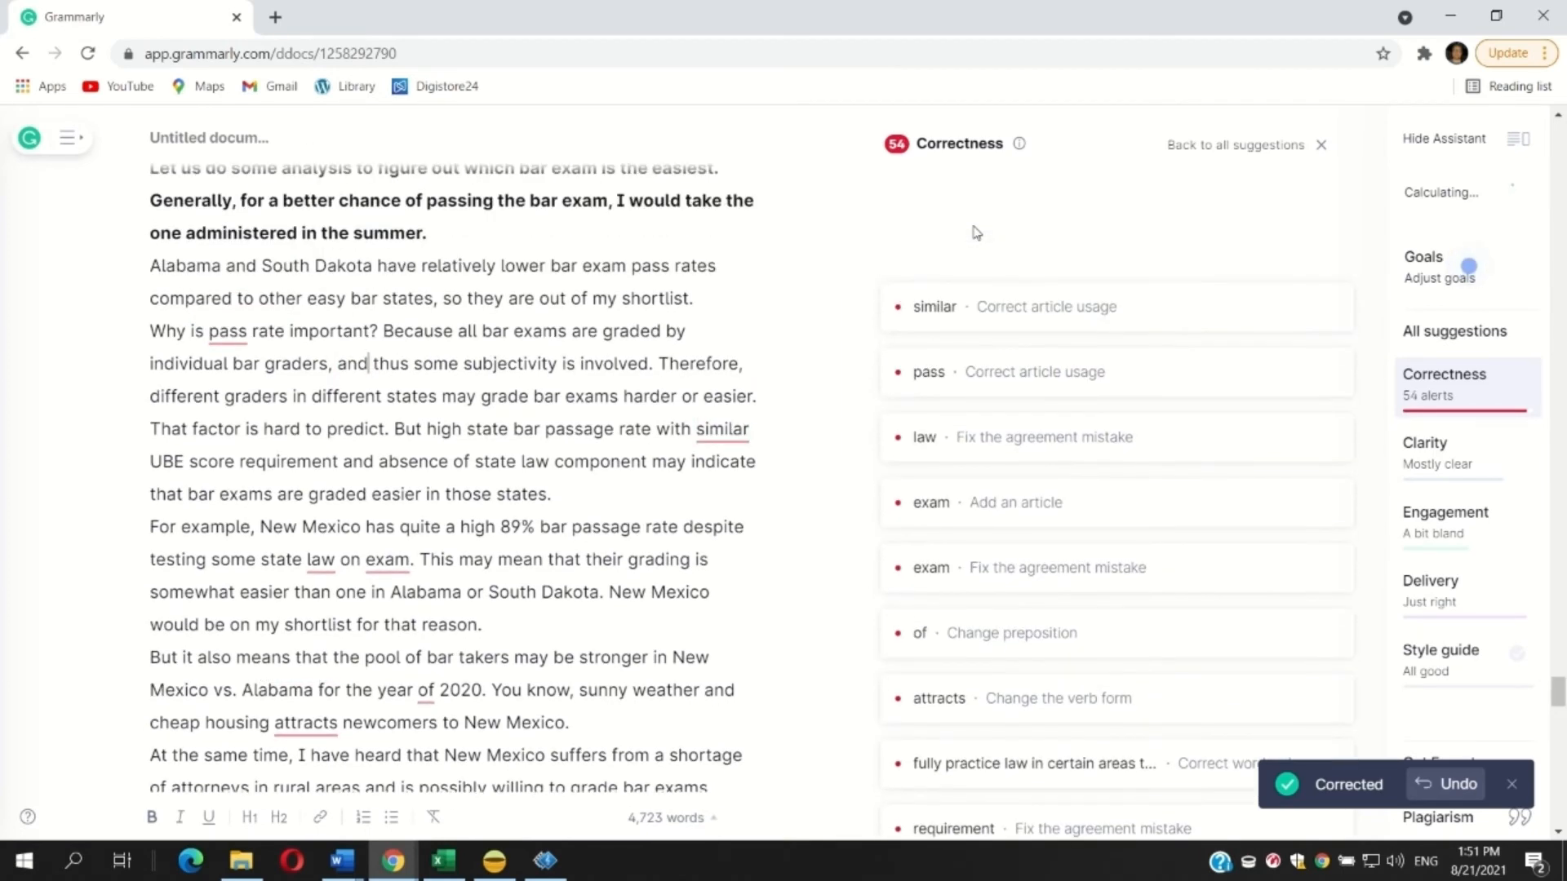
# Step: Accept "a similar" before "UBE score requirement" and "the pass" in the question about pass rate importance
pyautogui.click(961, 309)
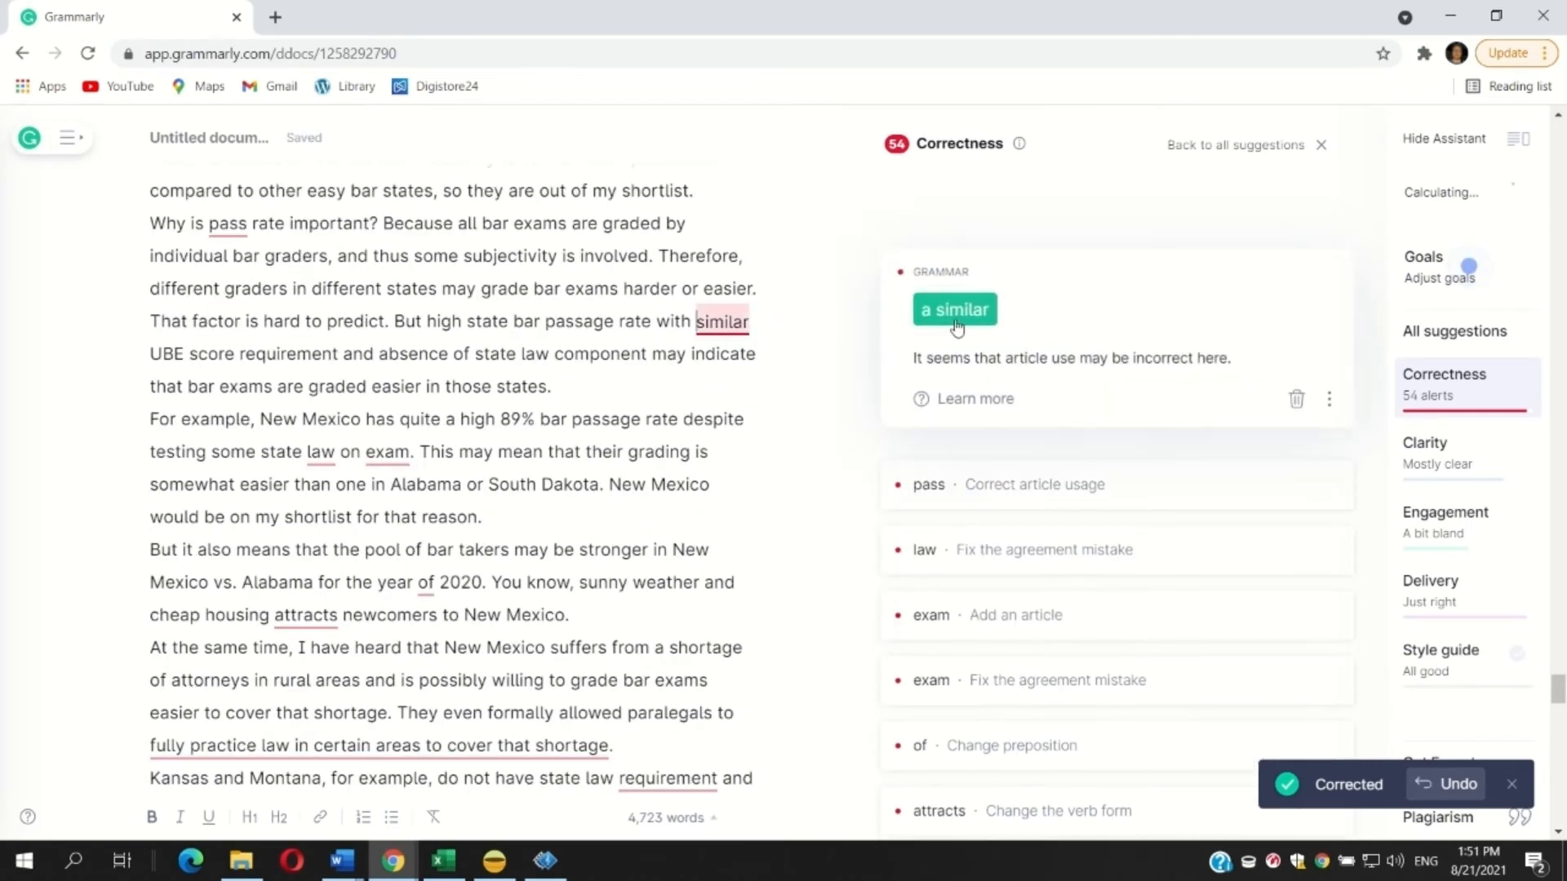
pyautogui.click(958, 310)
pyautogui.click(953, 282)
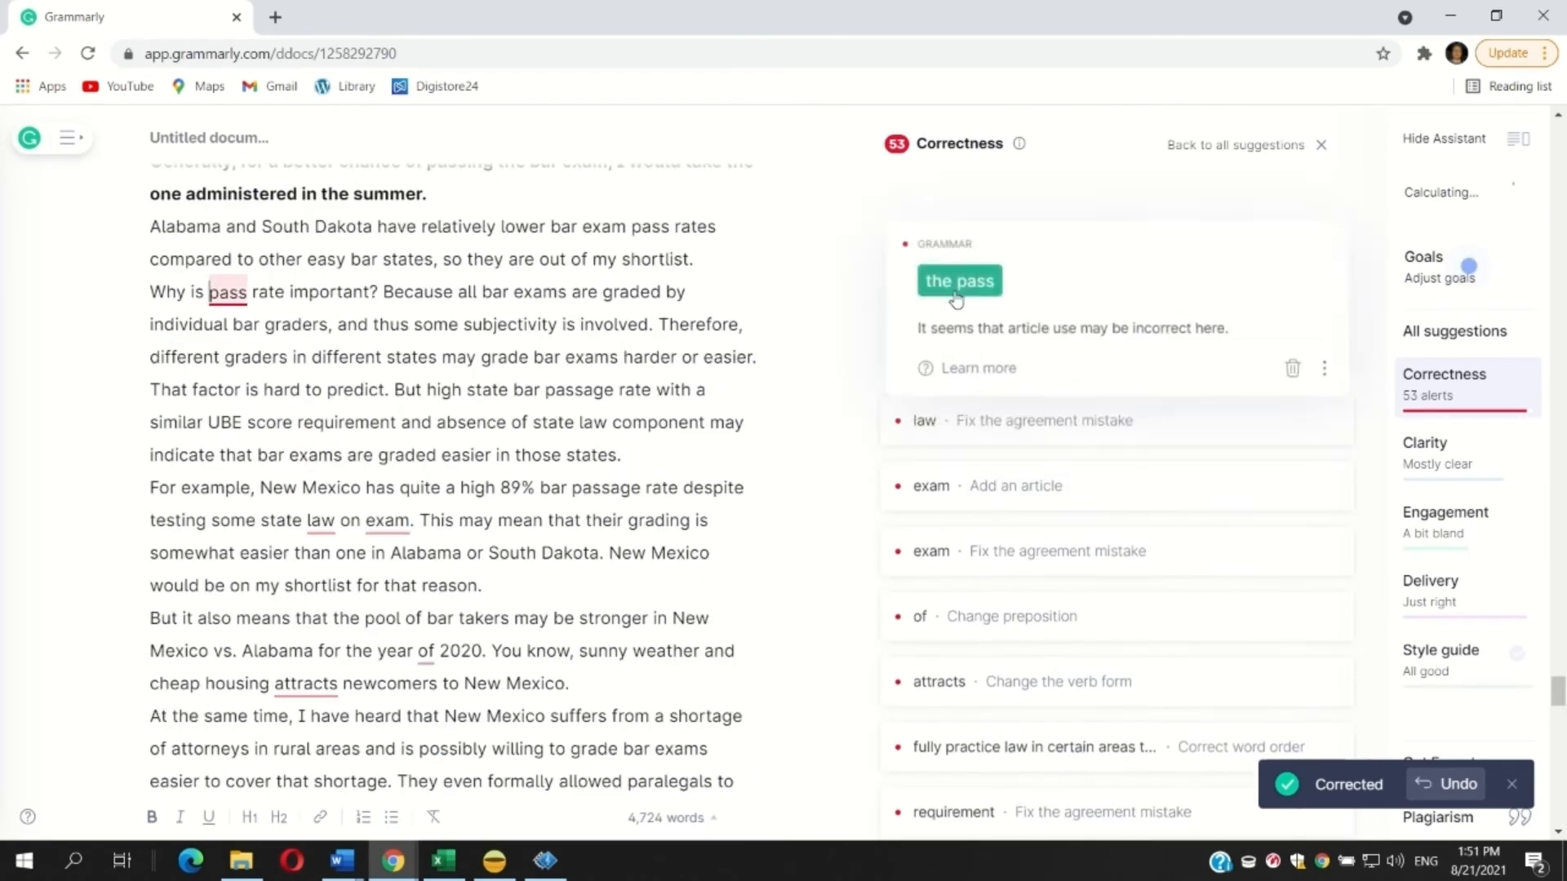
pyautogui.click(955, 277)
# Step: Accept "laws" in the New Mexico testing sentence and the removal of "of" before "2020"
pyautogui.click(951, 250)
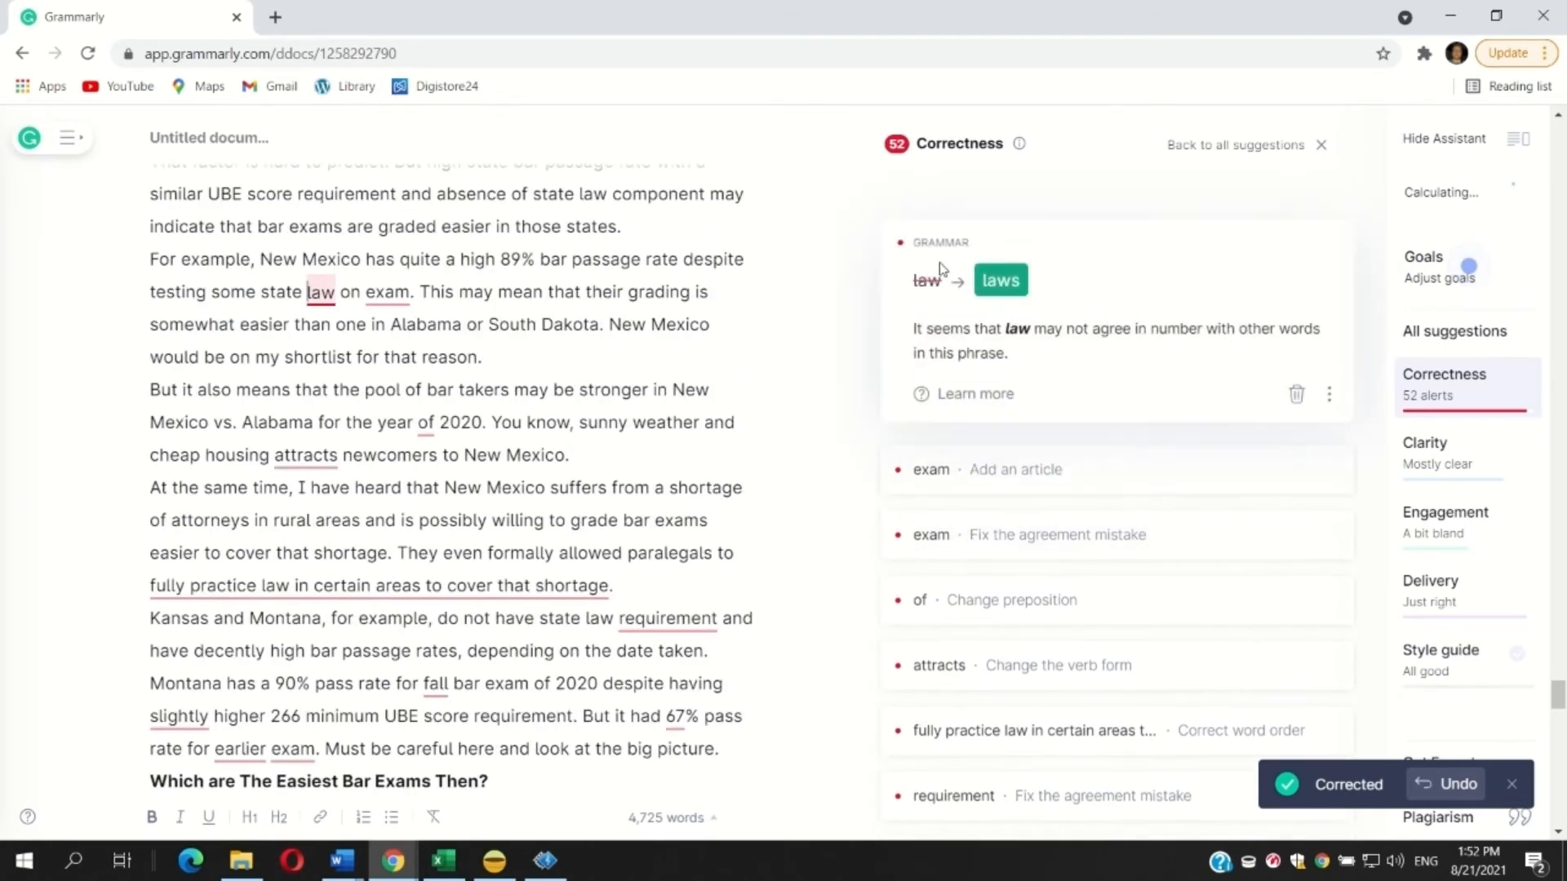
pyautogui.click(998, 286)
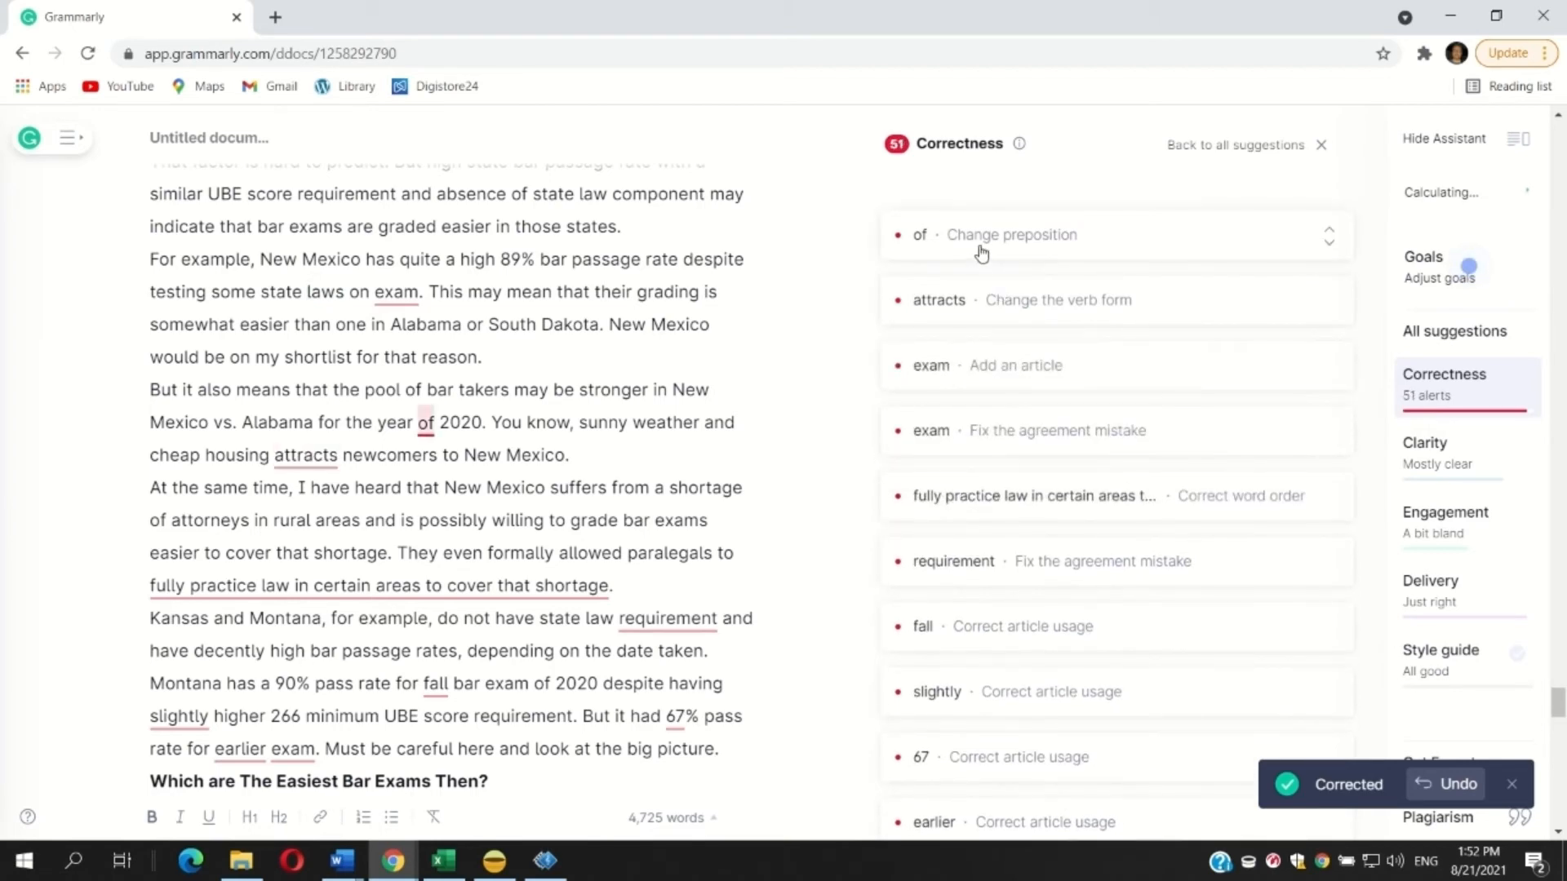
pyautogui.click(982, 254)
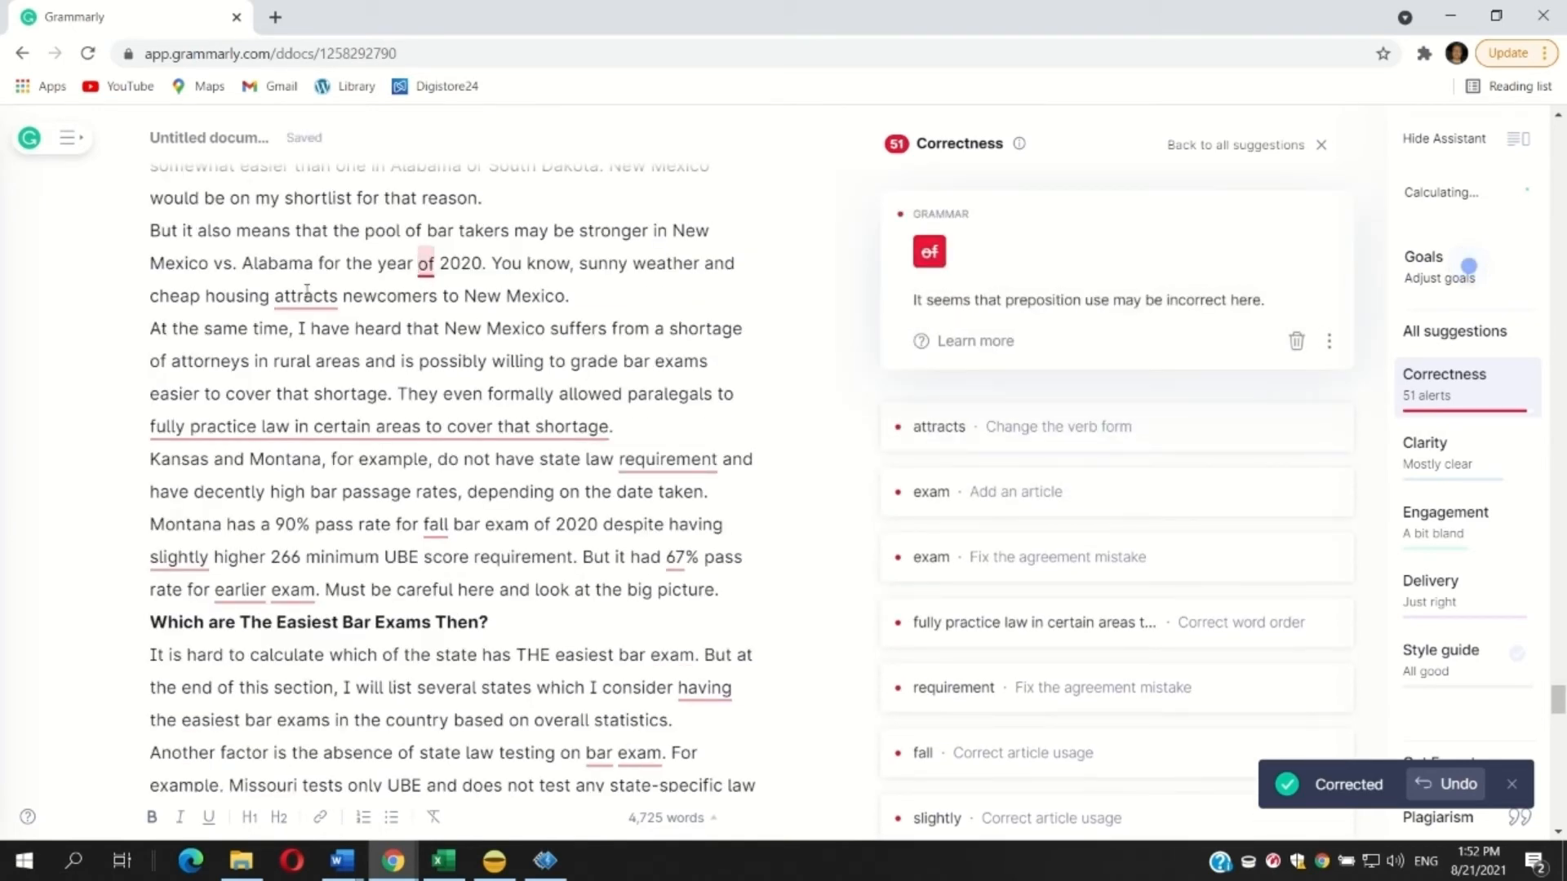
pyautogui.click(928, 252)
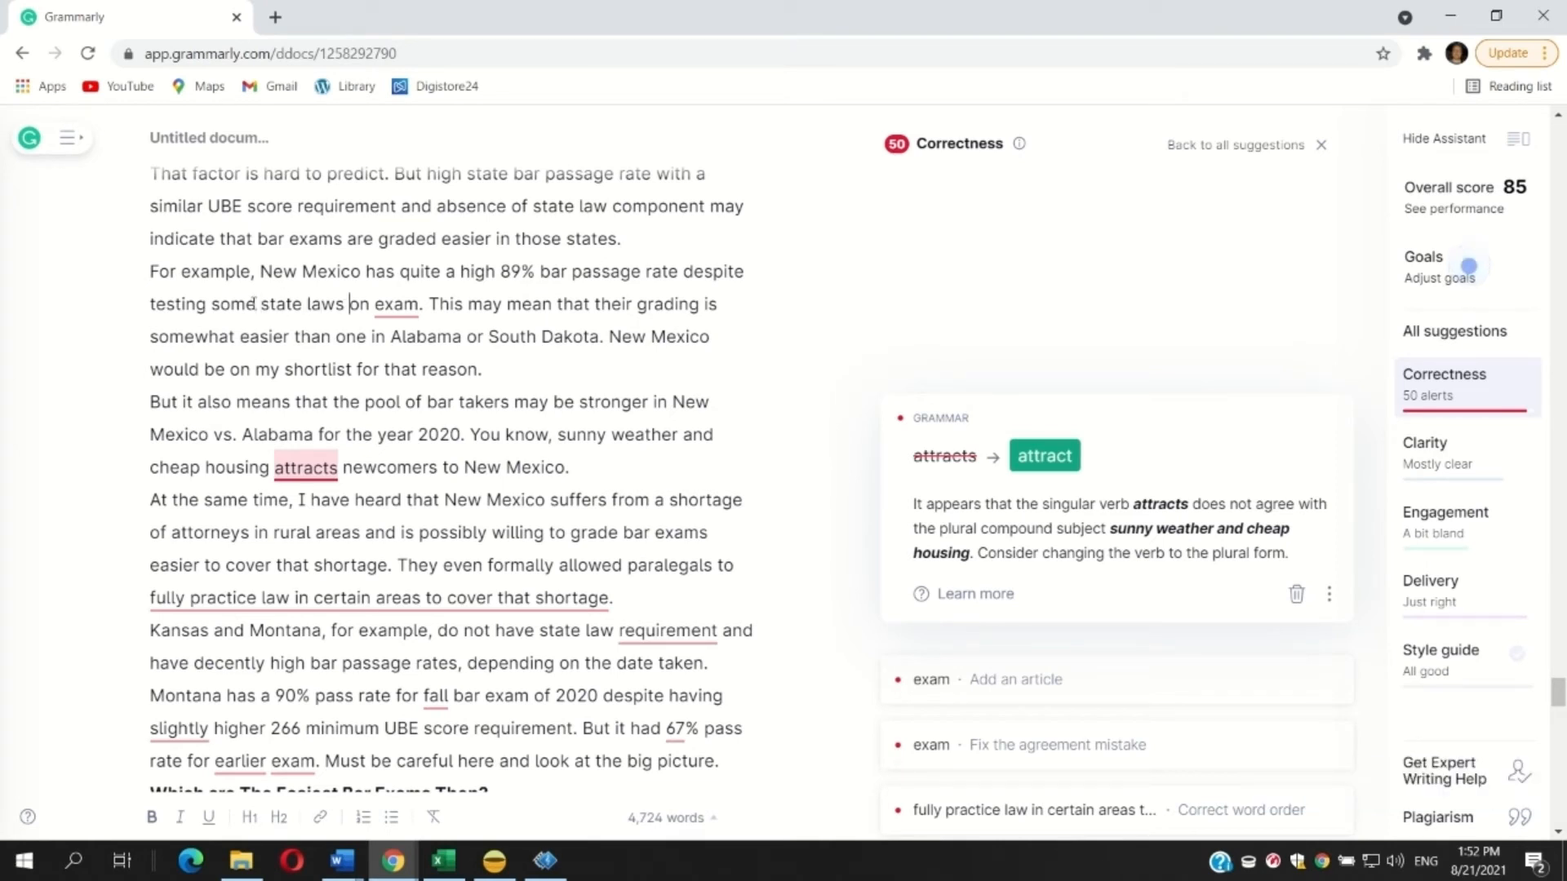
# Step: Change "laws" back to "law" in the New Mexico sentence, dismissing its agreement alert, and accept "the exam" there
pyautogui.press('BackSpace')
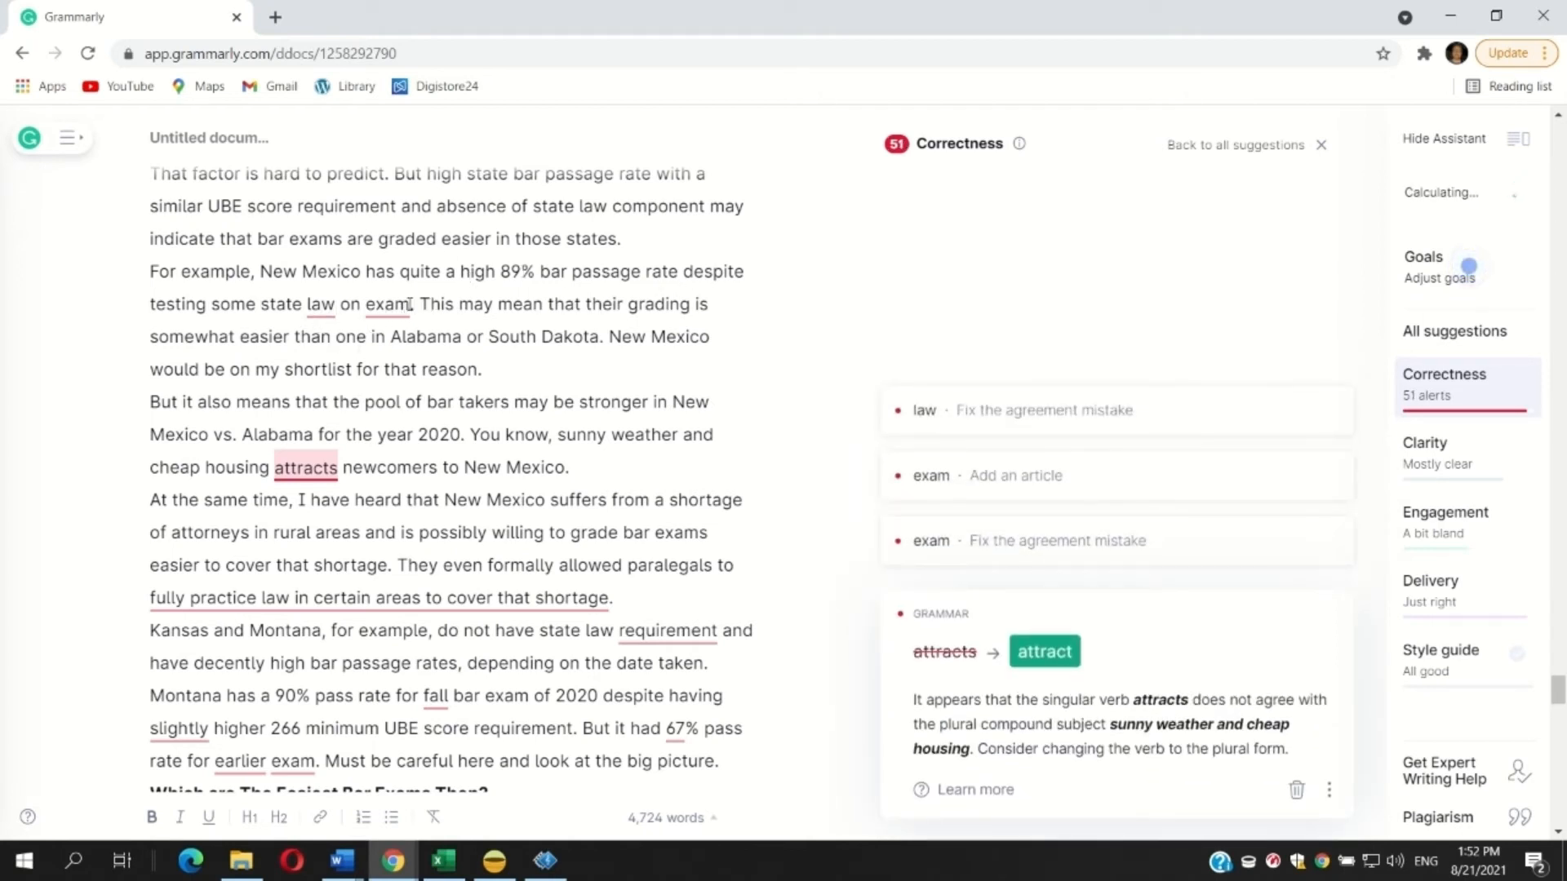
pyautogui.click(408, 303)
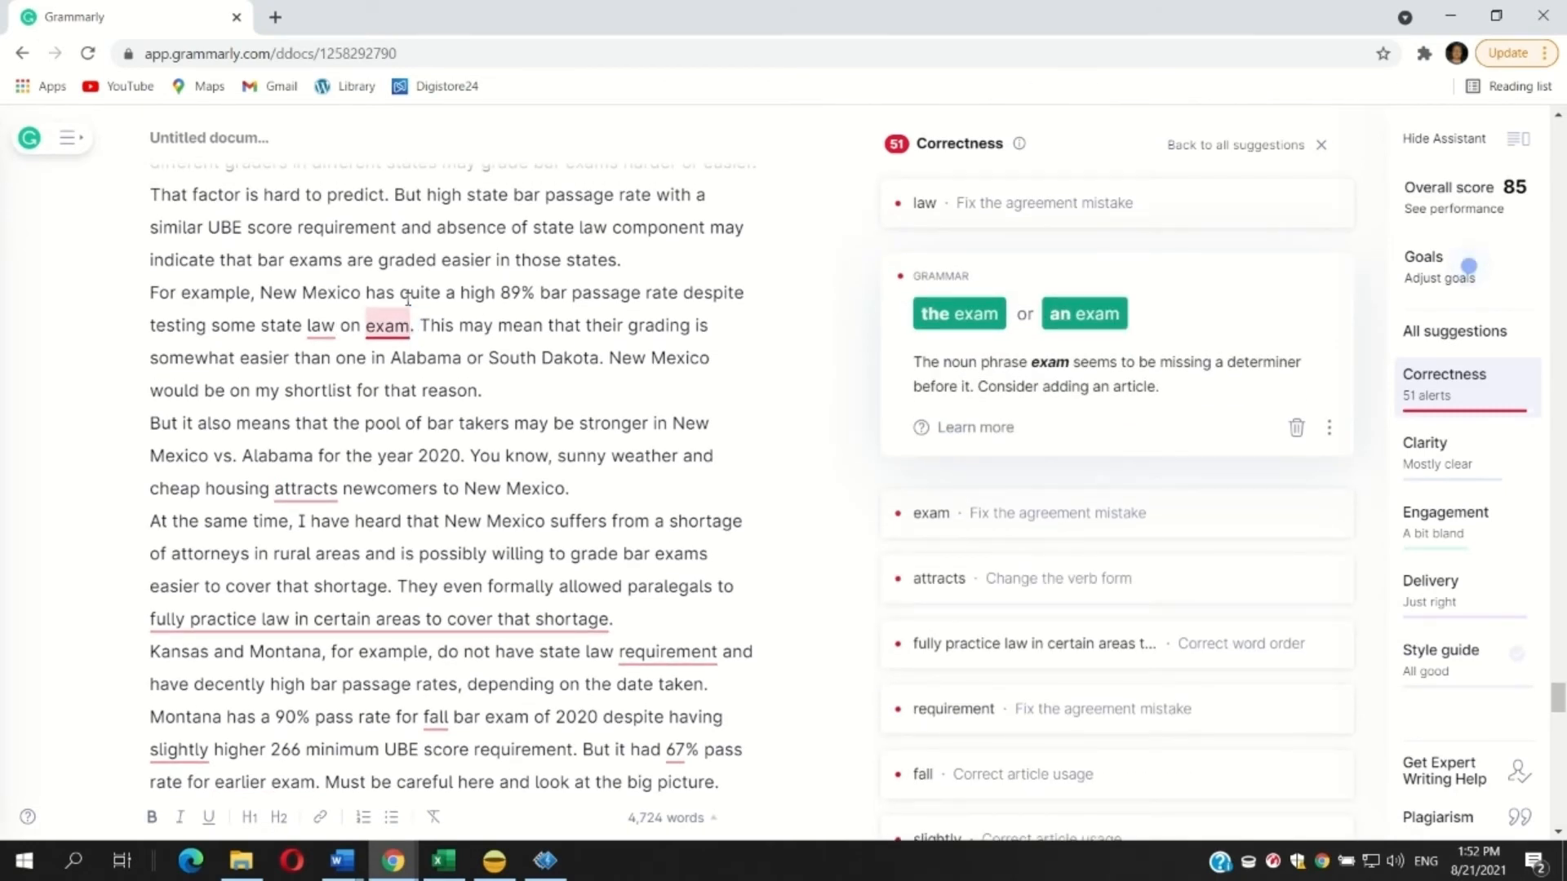
pyautogui.click(950, 314)
pyautogui.click(968, 206)
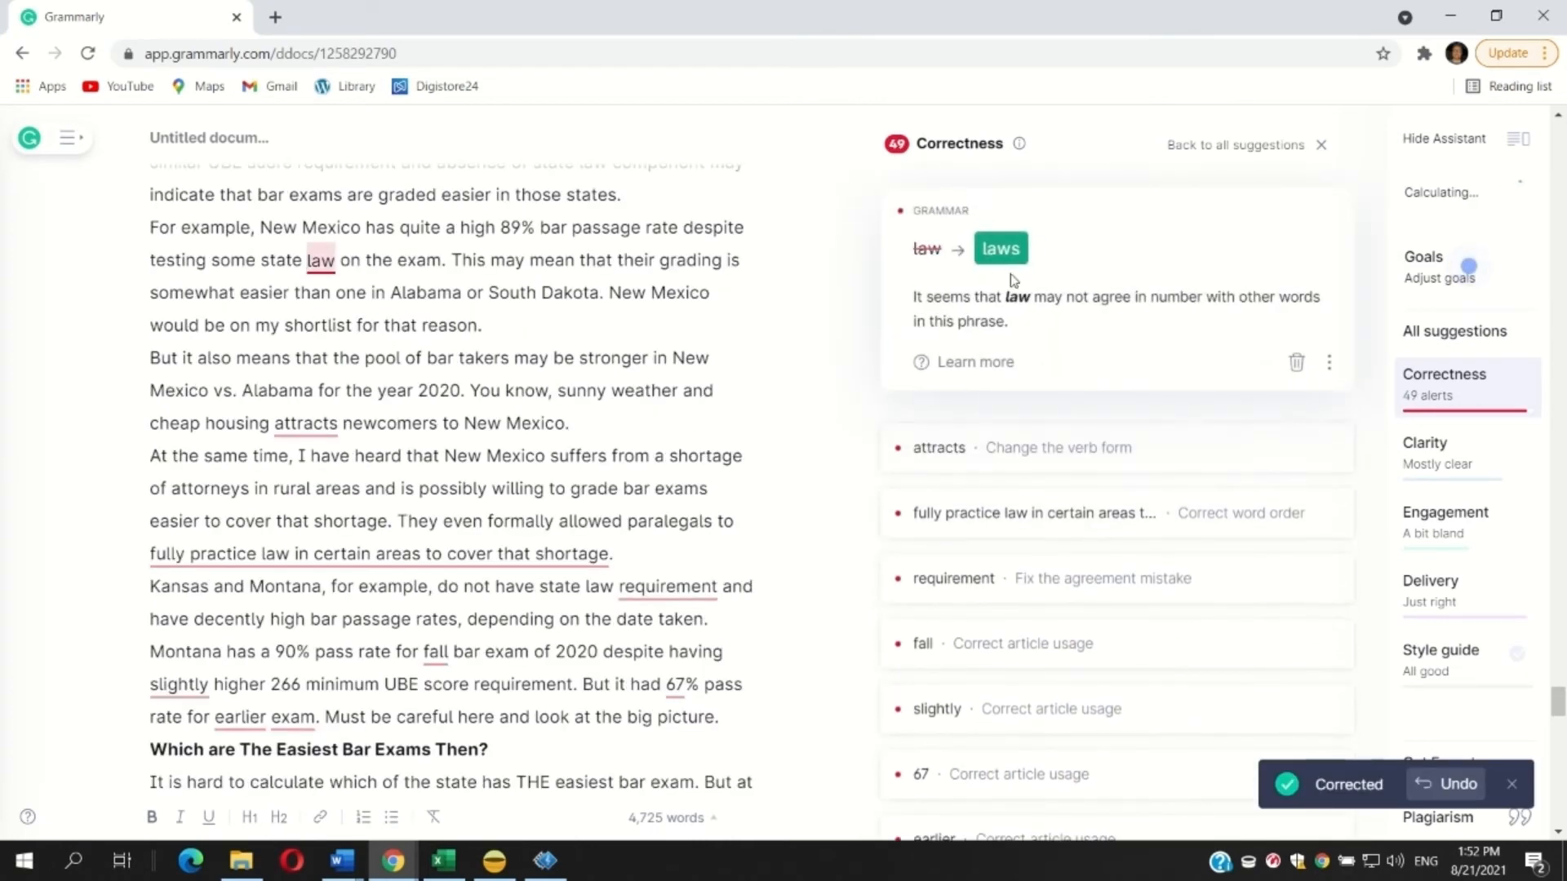
pyautogui.click(1296, 362)
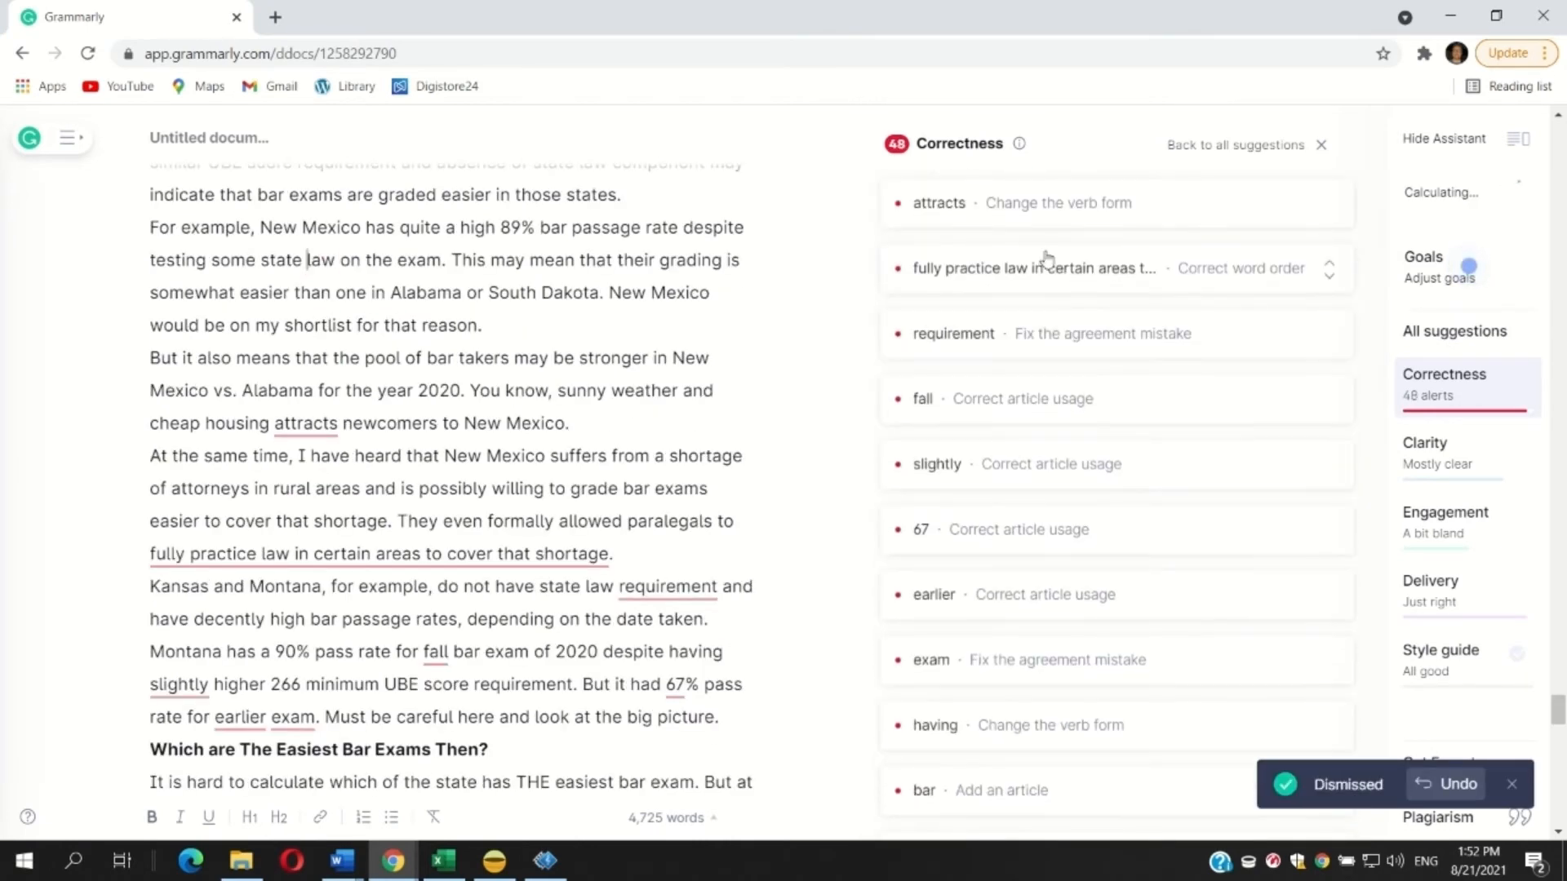
# Step: Accept "attract" in the cheap housing sentence and replace "certain" with "limited" in the paralegals sentence
pyautogui.click(988, 212)
pyautogui.click(1044, 247)
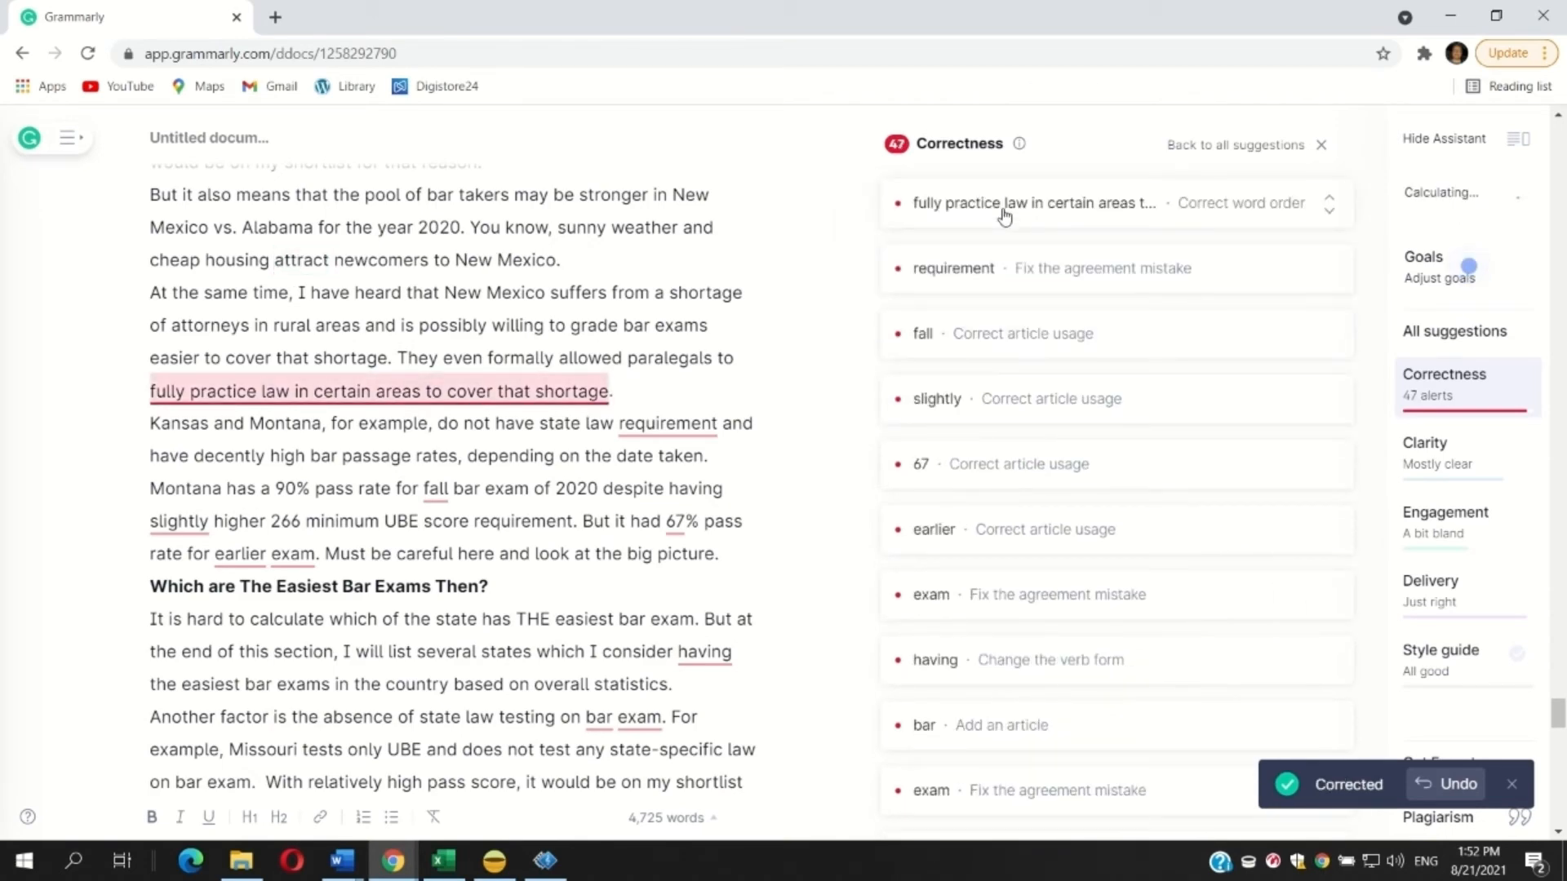
pyautogui.click(1005, 214)
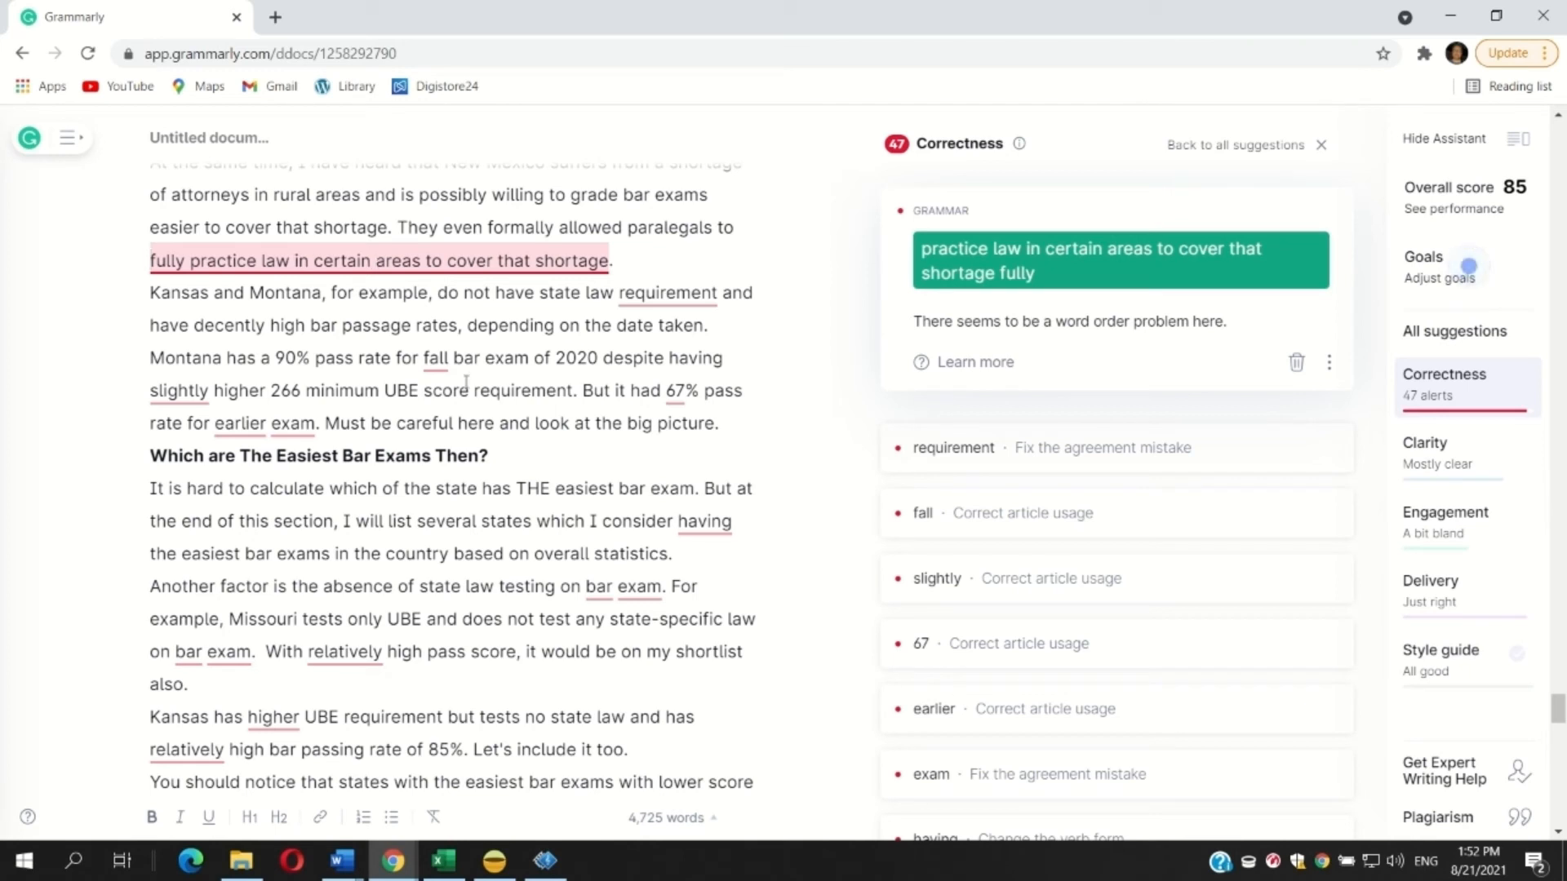
pyautogui.press('BackSpace')
pyautogui.press('BackSpace')
pyautogui.press('BackSpace')
pyautogui.press('BackSpace')
pyautogui.press('BackSpace')
pyautogui.press('BackSpace')
pyautogui.press('BackSpace')
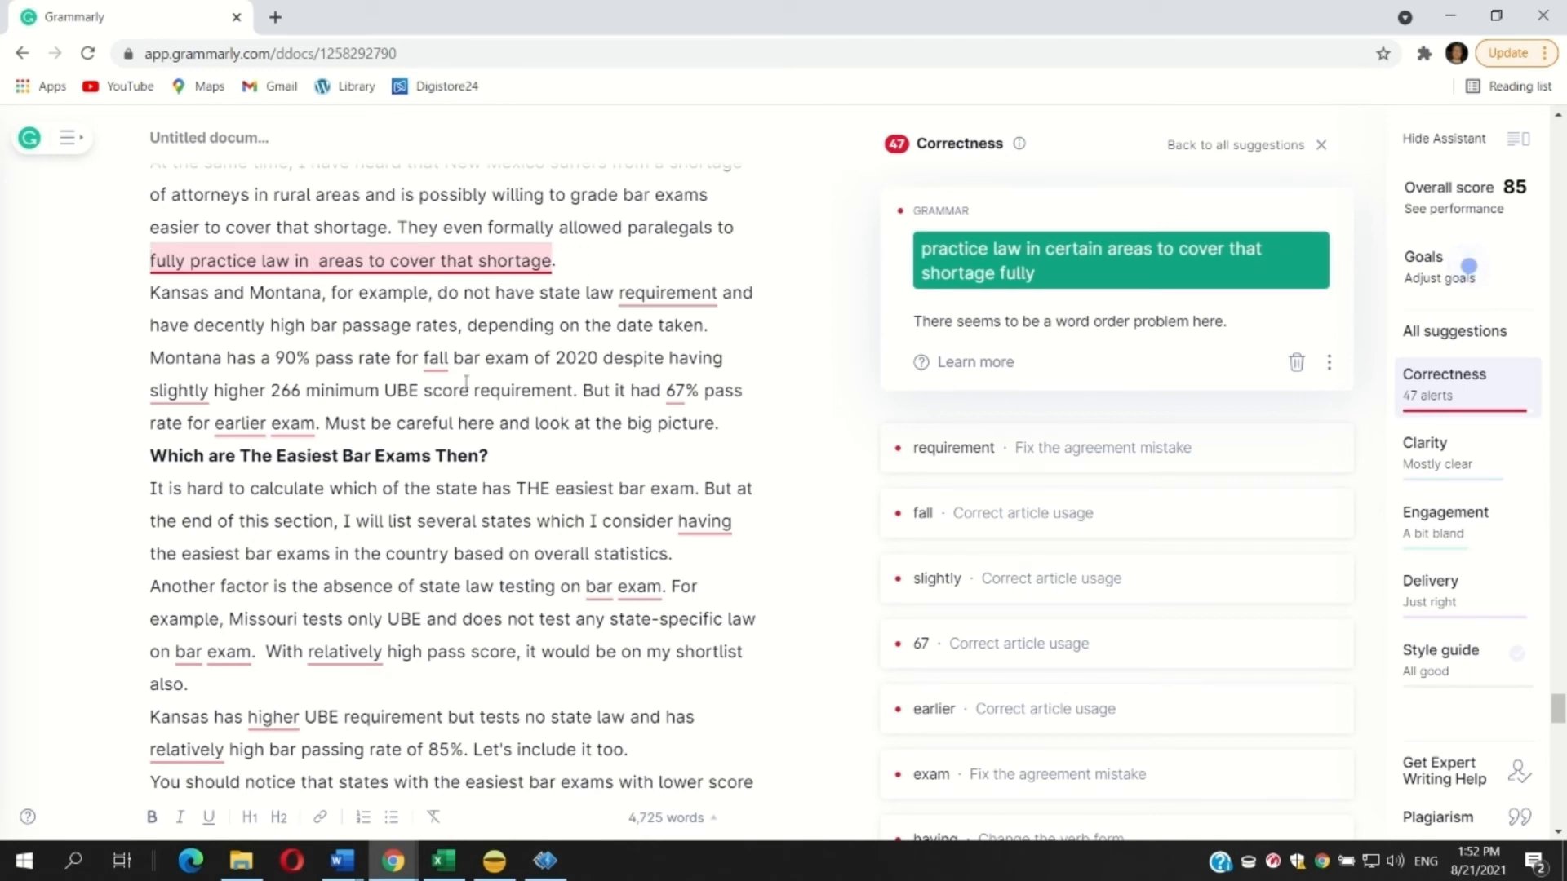
pyautogui.write('limited')
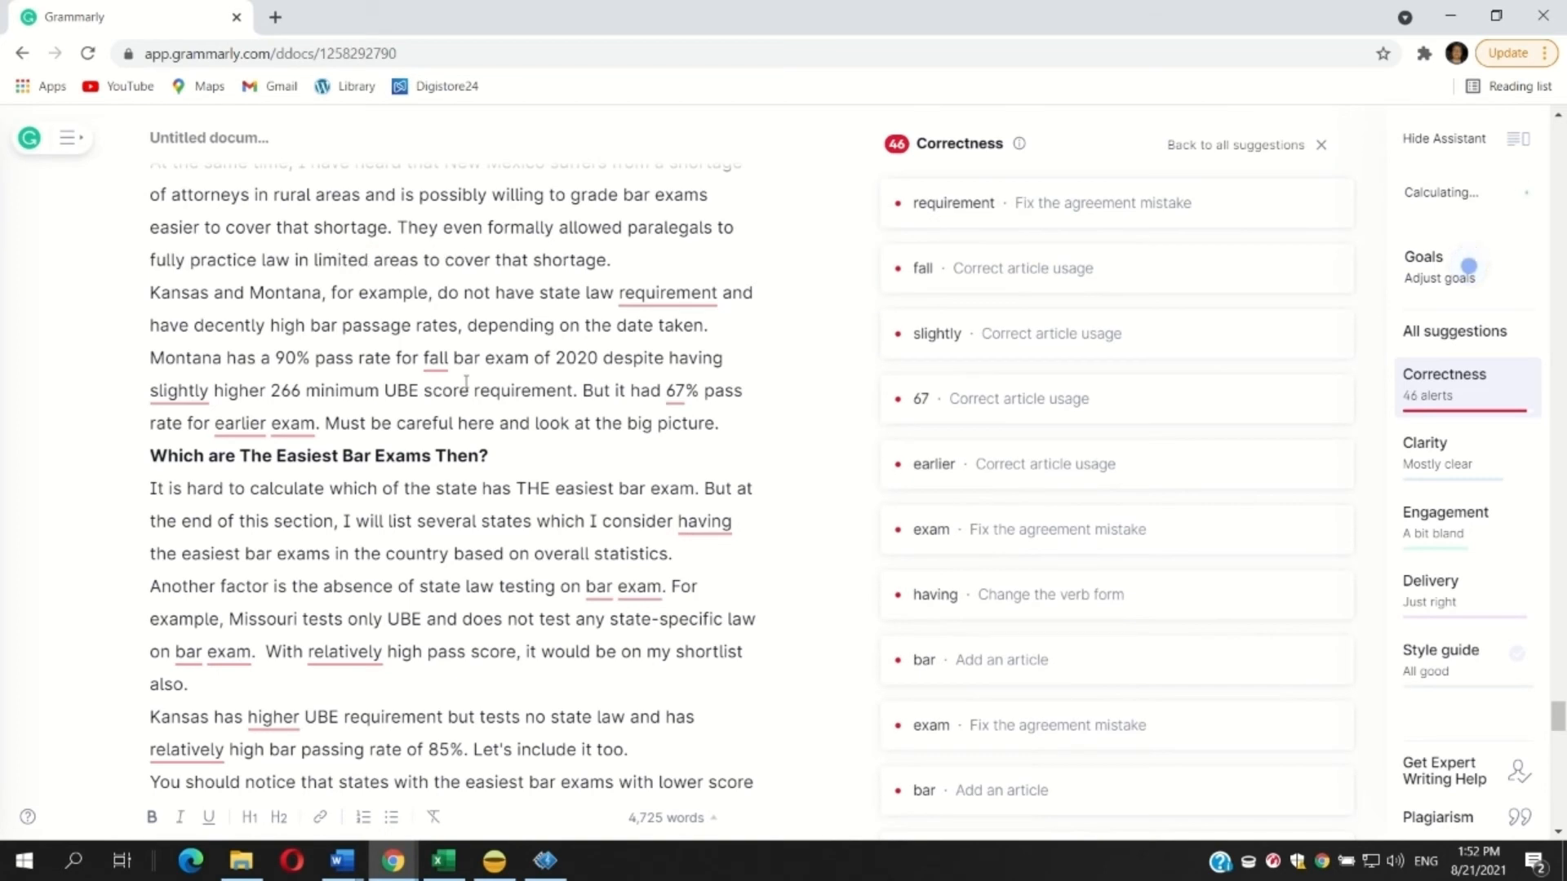
# Step: Accept "requirements" in the Kansas and Montana sentence and "the fall" before "bar exam of 2020"
pyautogui.click(945, 218)
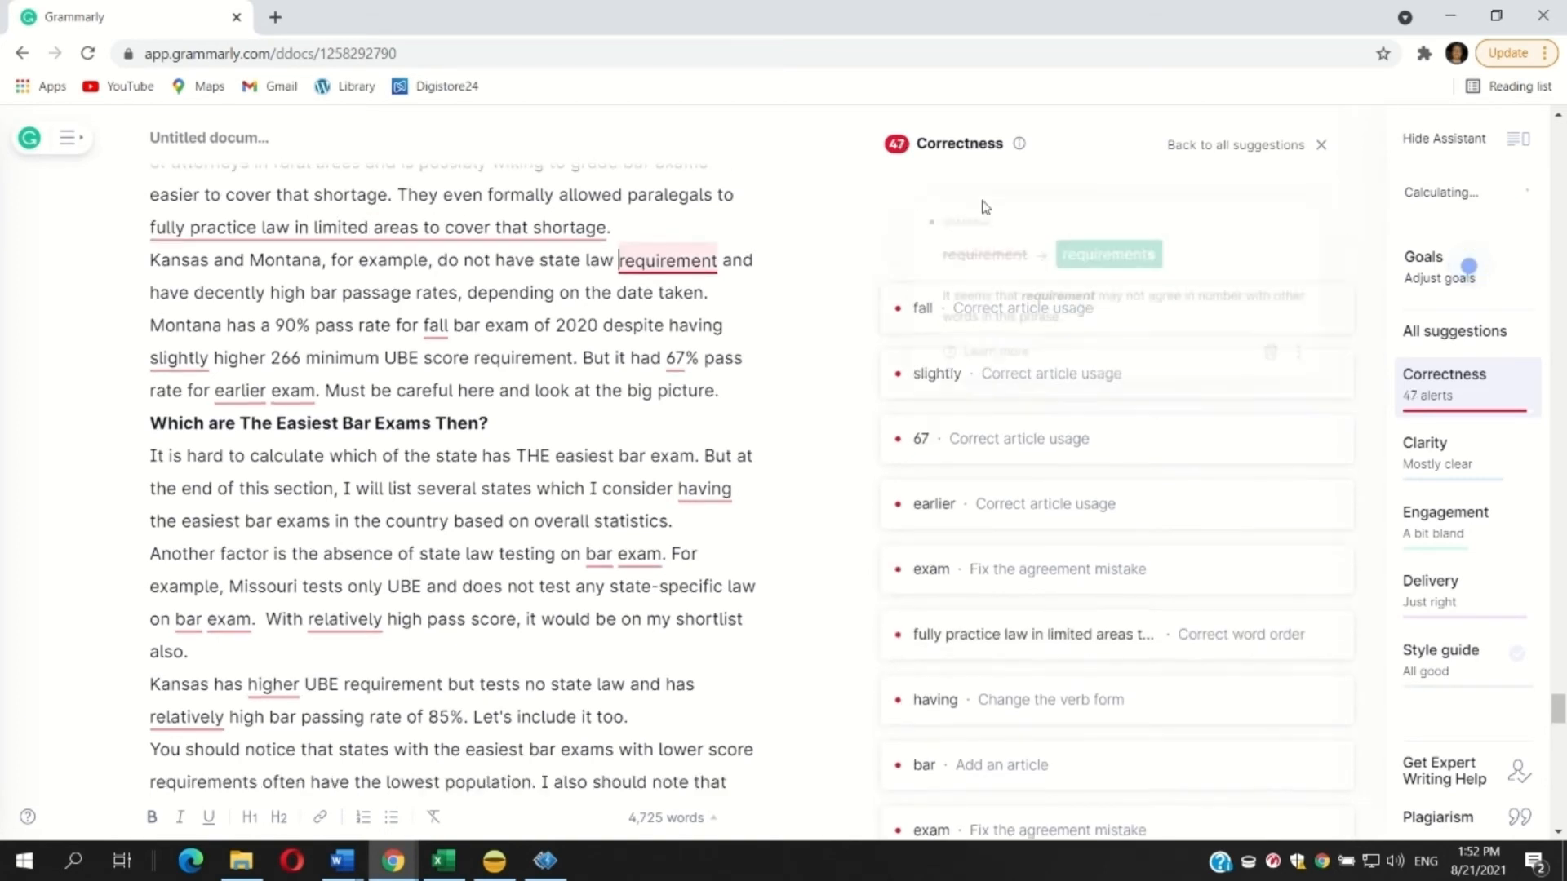
pyautogui.click(1107, 247)
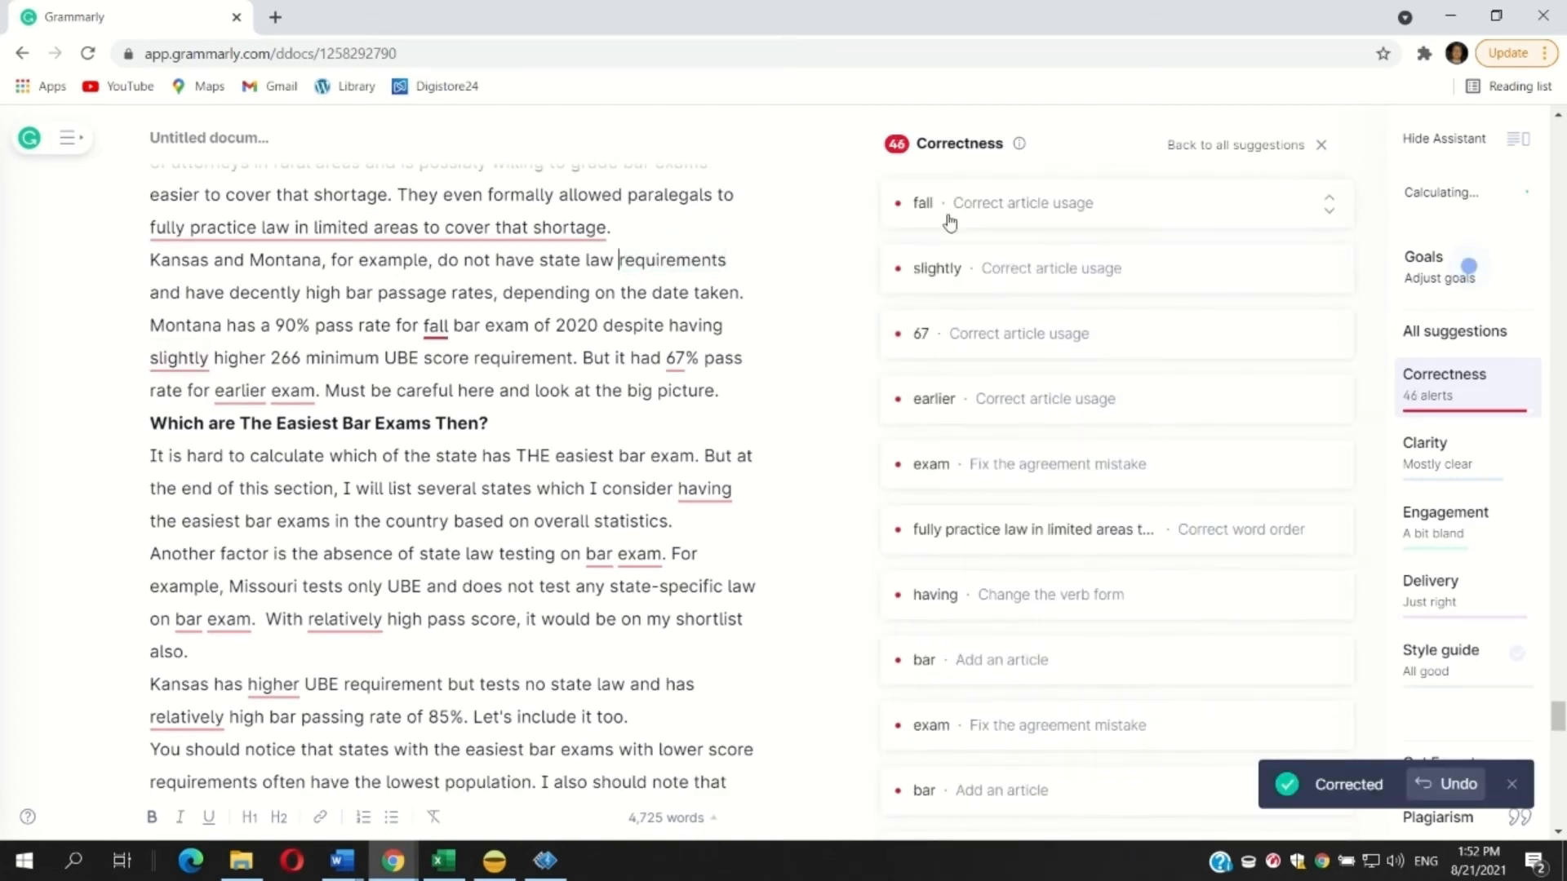
pyautogui.click(954, 199)
pyautogui.click(951, 249)
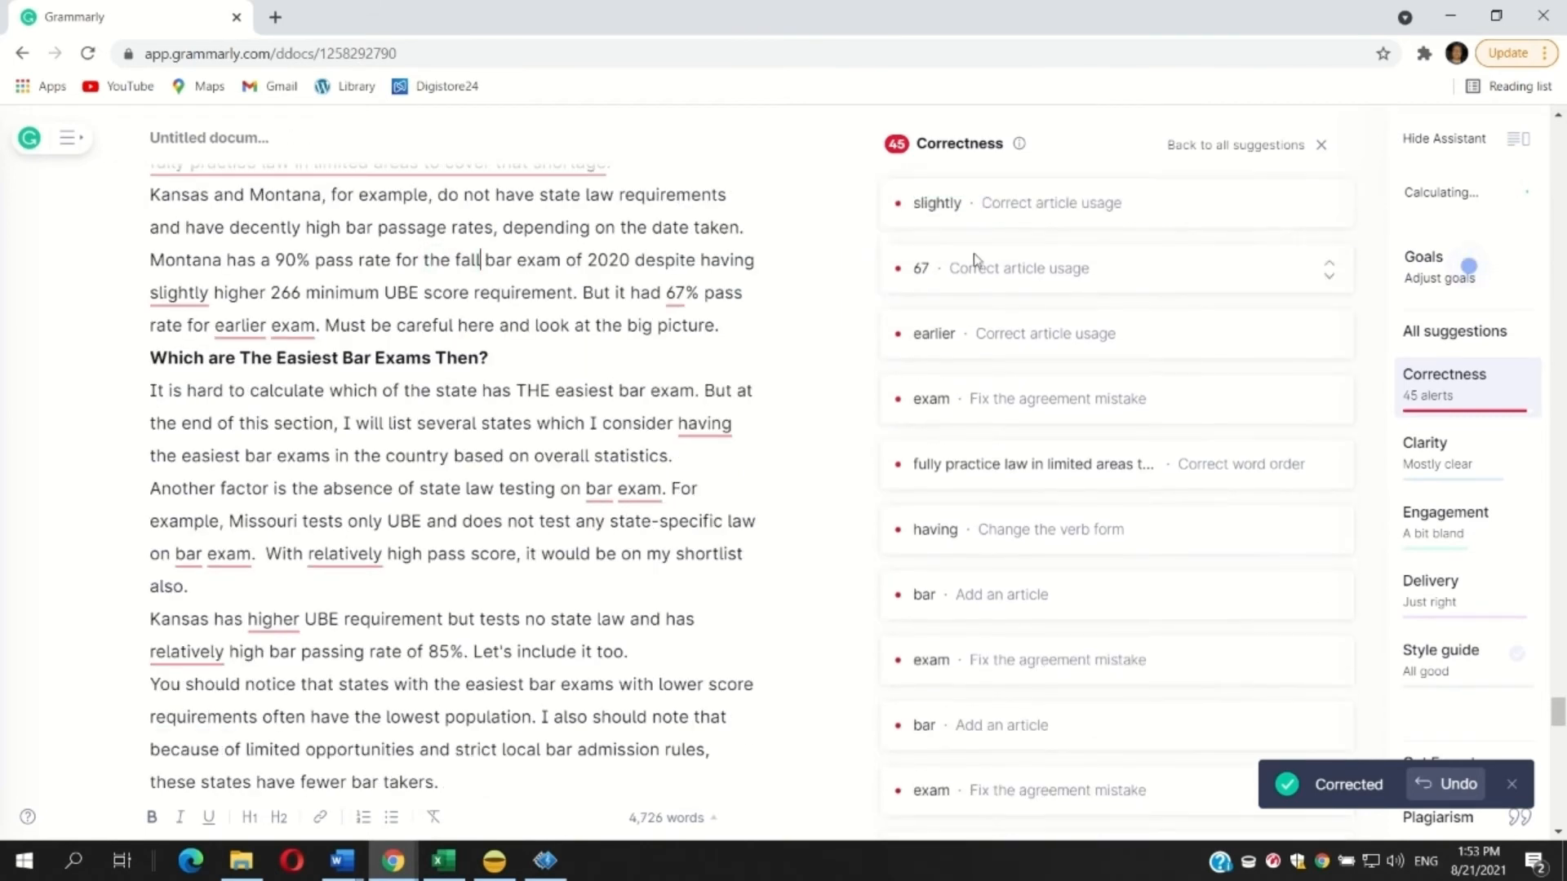
# Step: Accept the article fixes "a slightly", "a 67" and "the earlier" in the Montana pass rate sentences
pyautogui.click(980, 416)
pyautogui.click(977, 413)
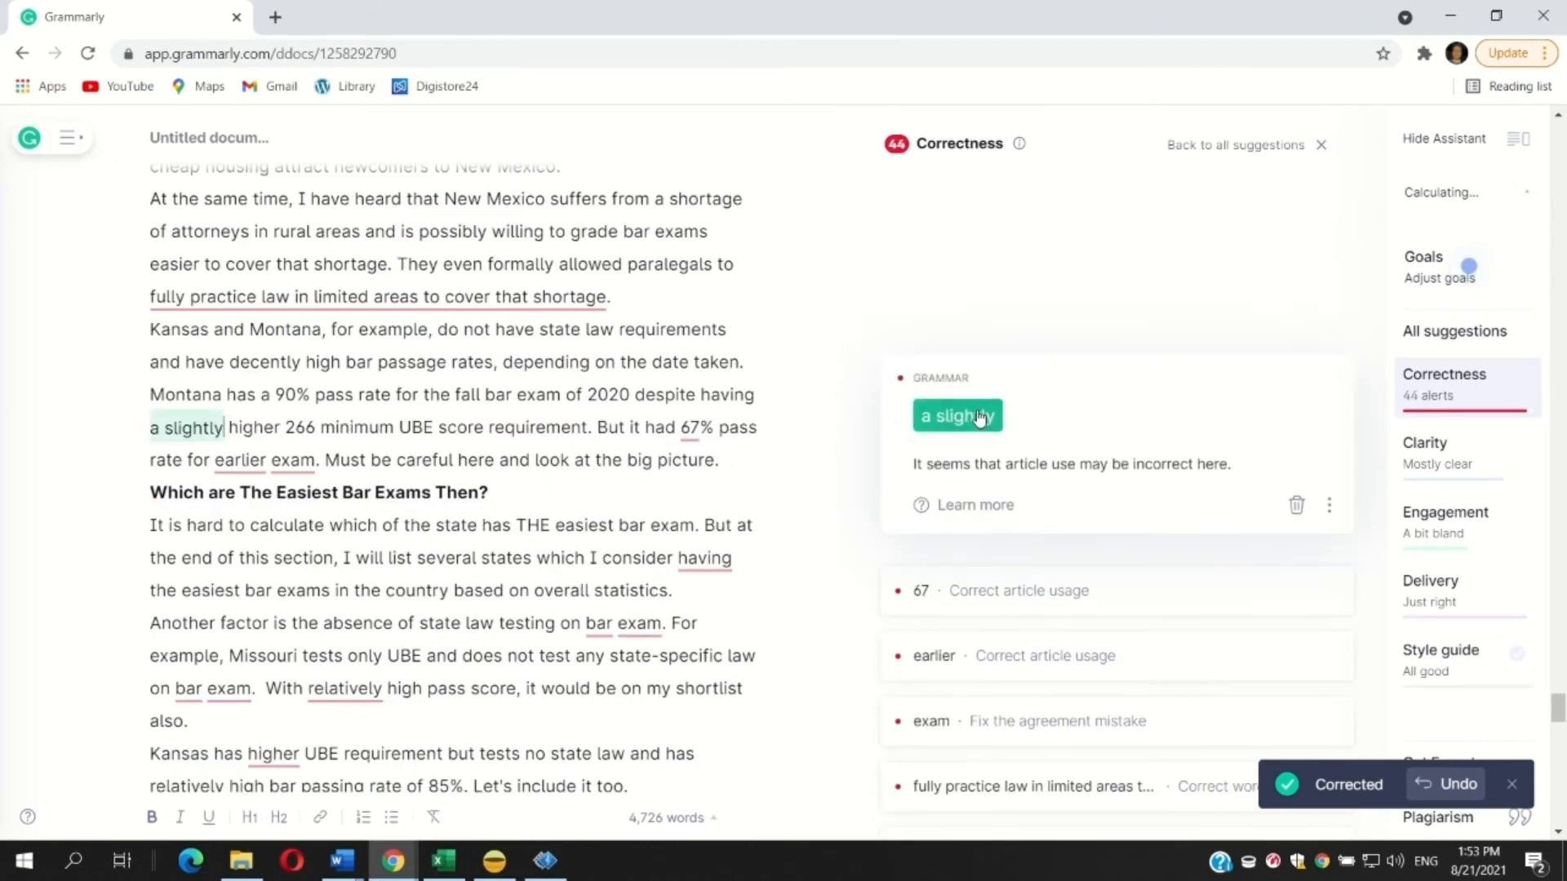
pyautogui.click(965, 374)
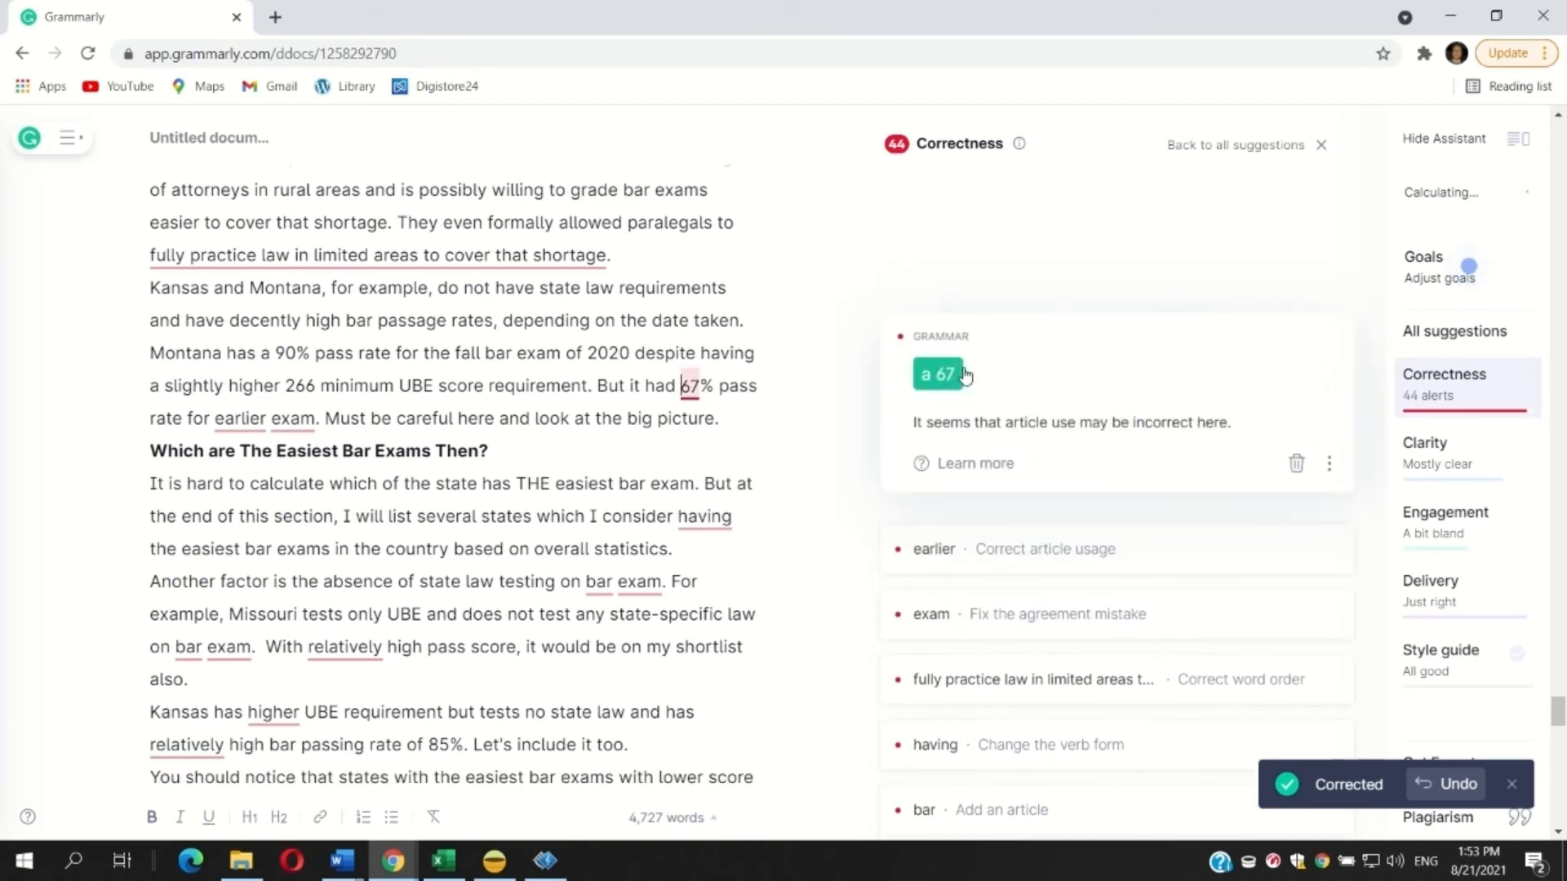
pyautogui.click(943, 373)
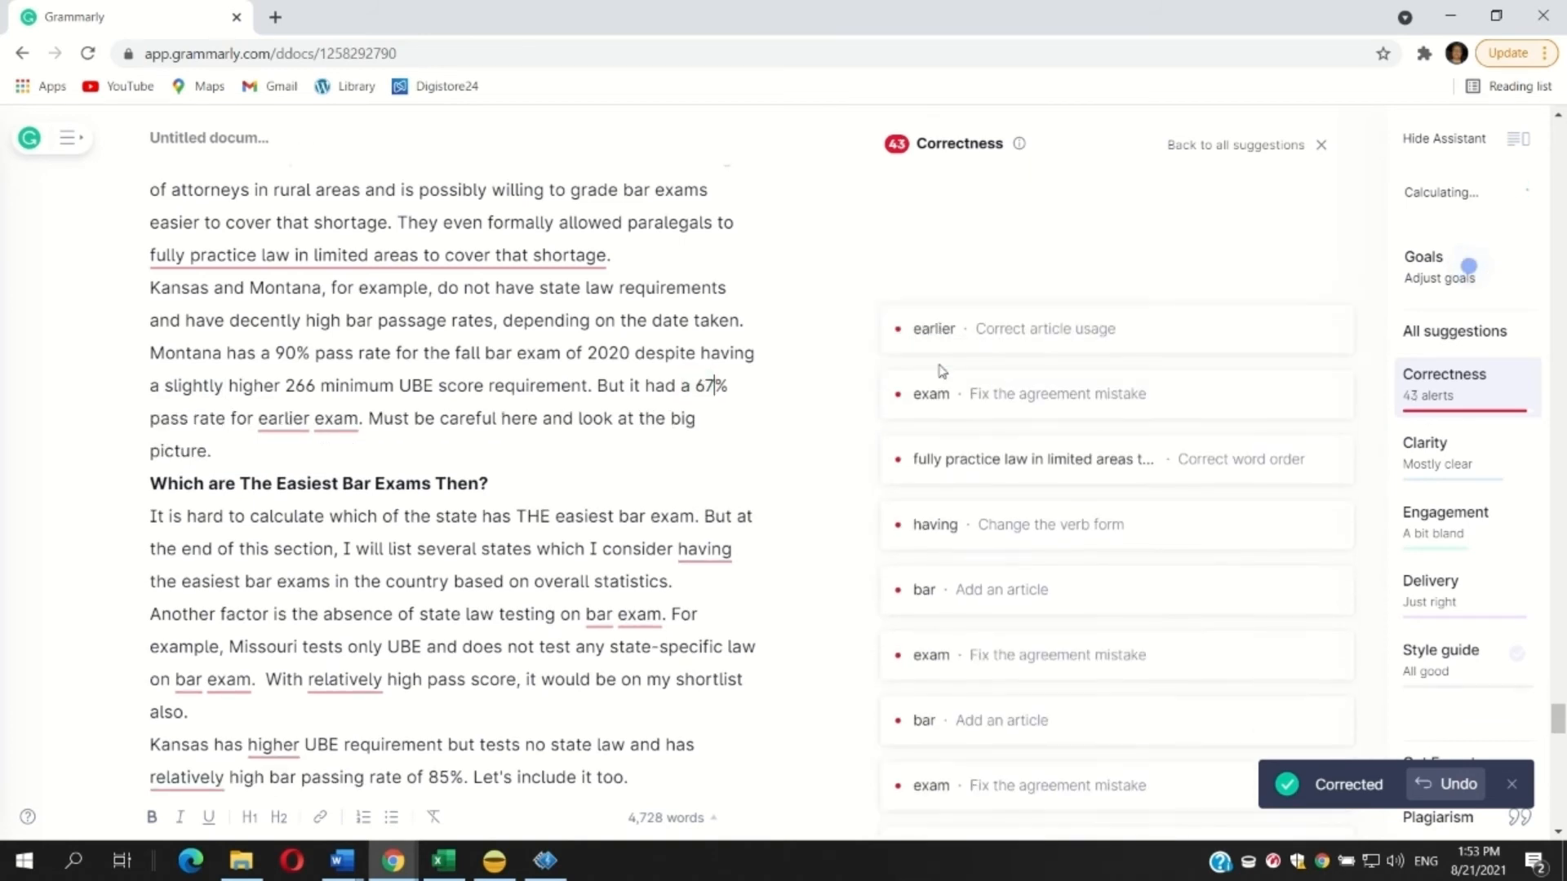
pyautogui.click(938, 335)
pyautogui.click(950, 339)
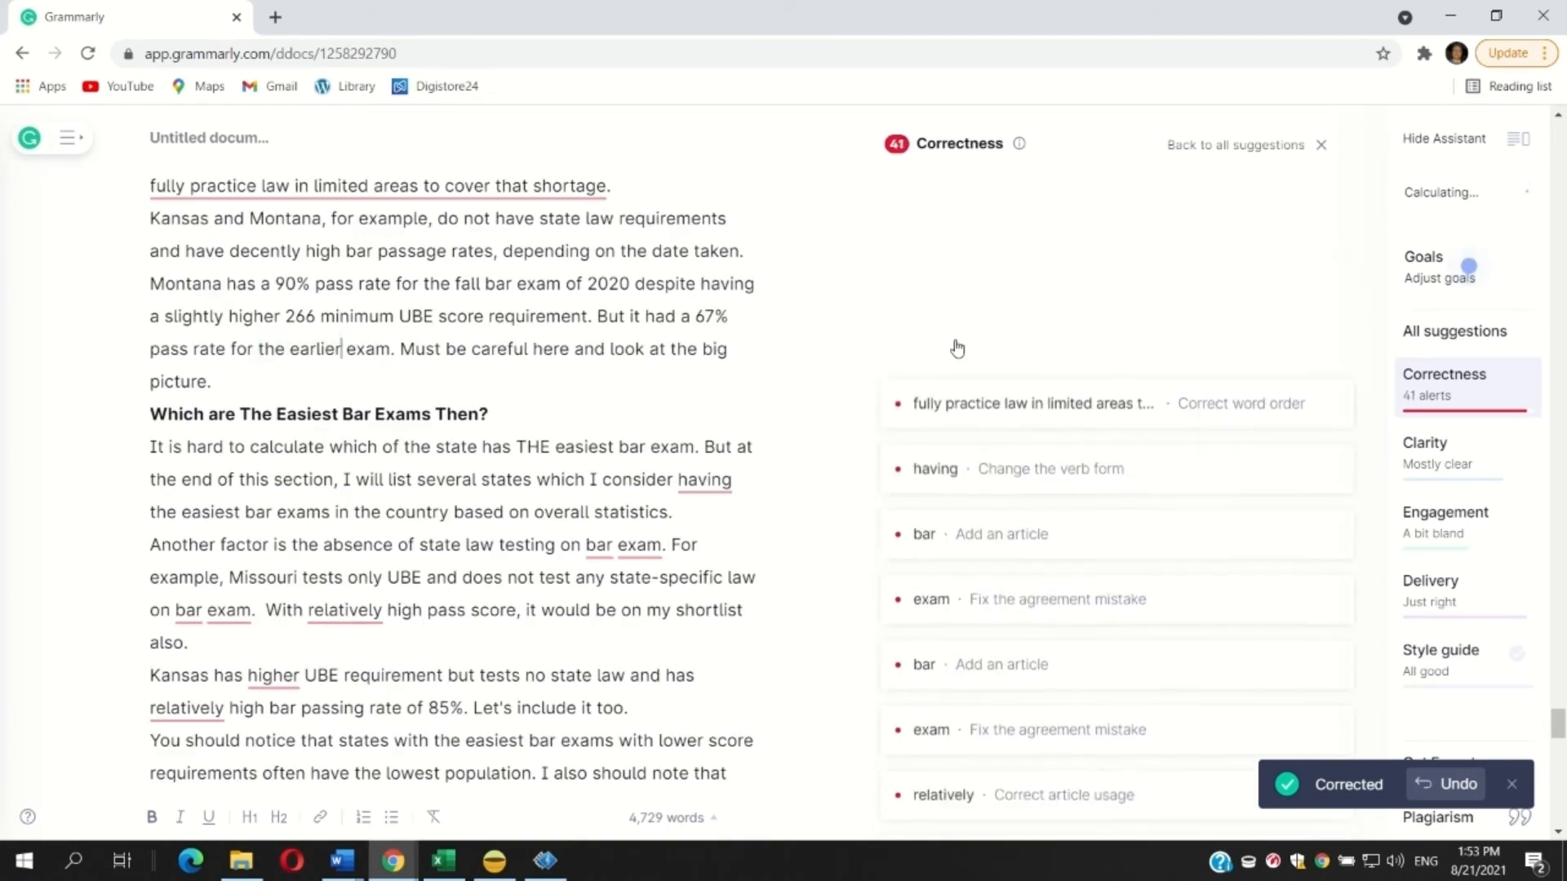
# Step: Dismiss the word order alert in the paralegals sentence and accept "to have" after "which I consider"
pyautogui.click(961, 297)
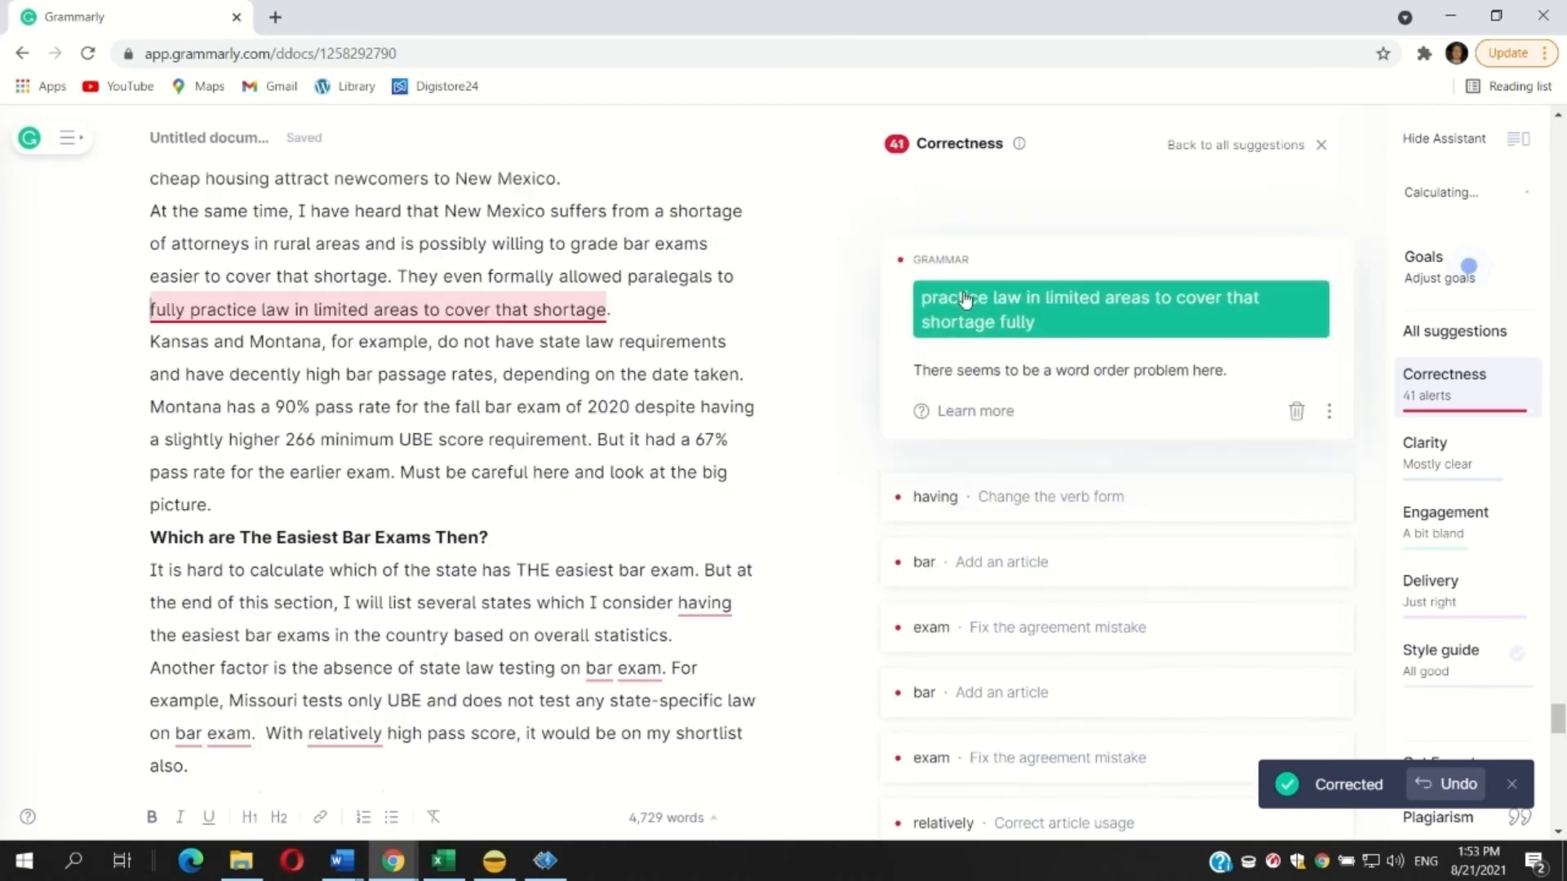
pyautogui.click(1295, 413)
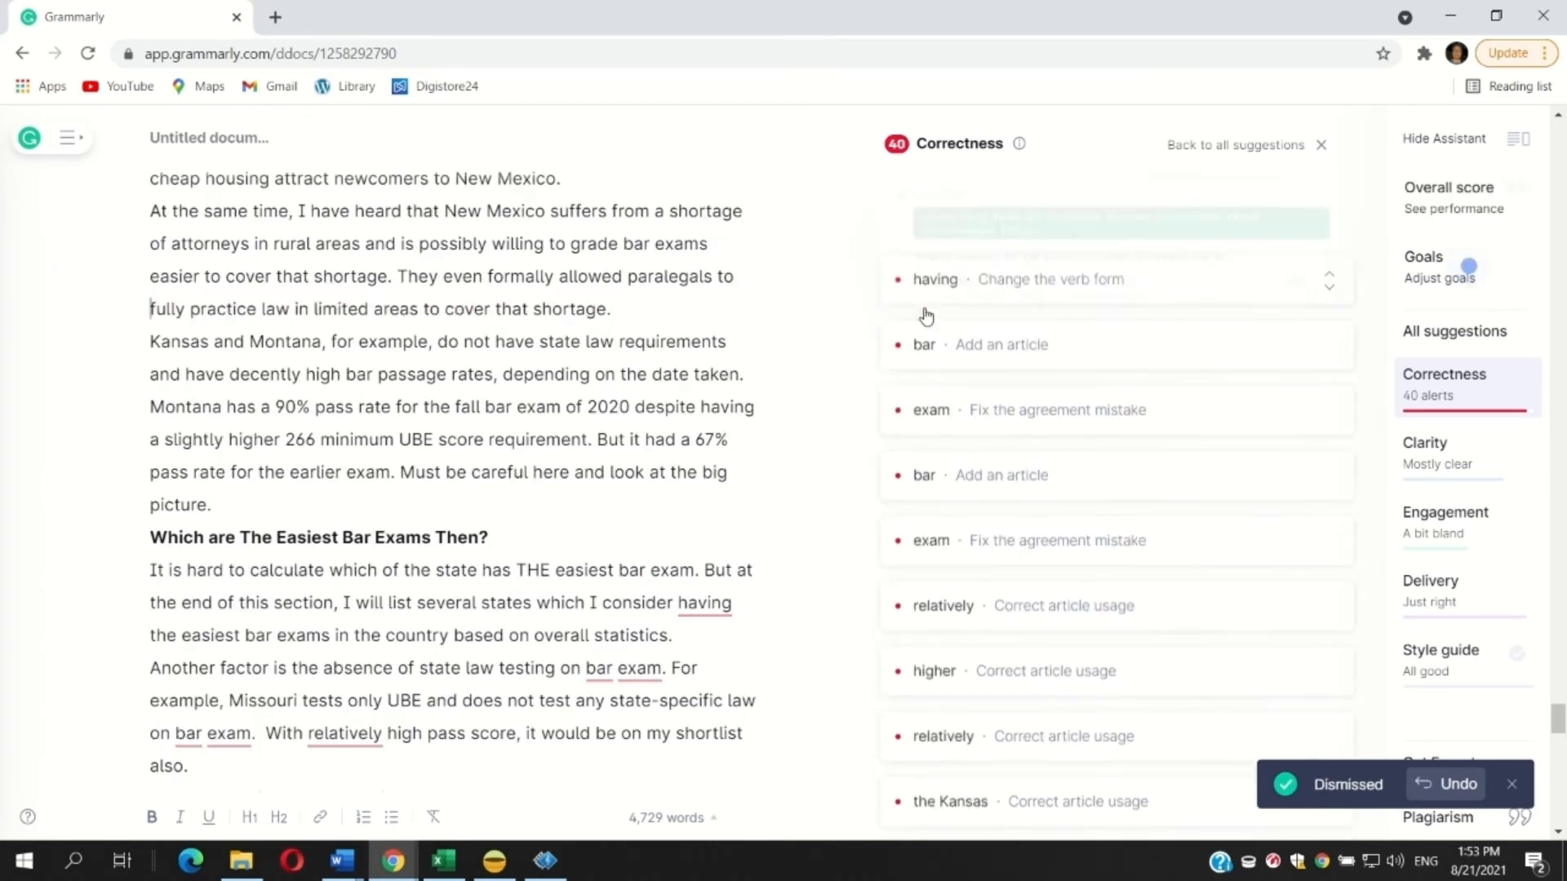
pyautogui.click(910, 252)
pyautogui.click(1038, 258)
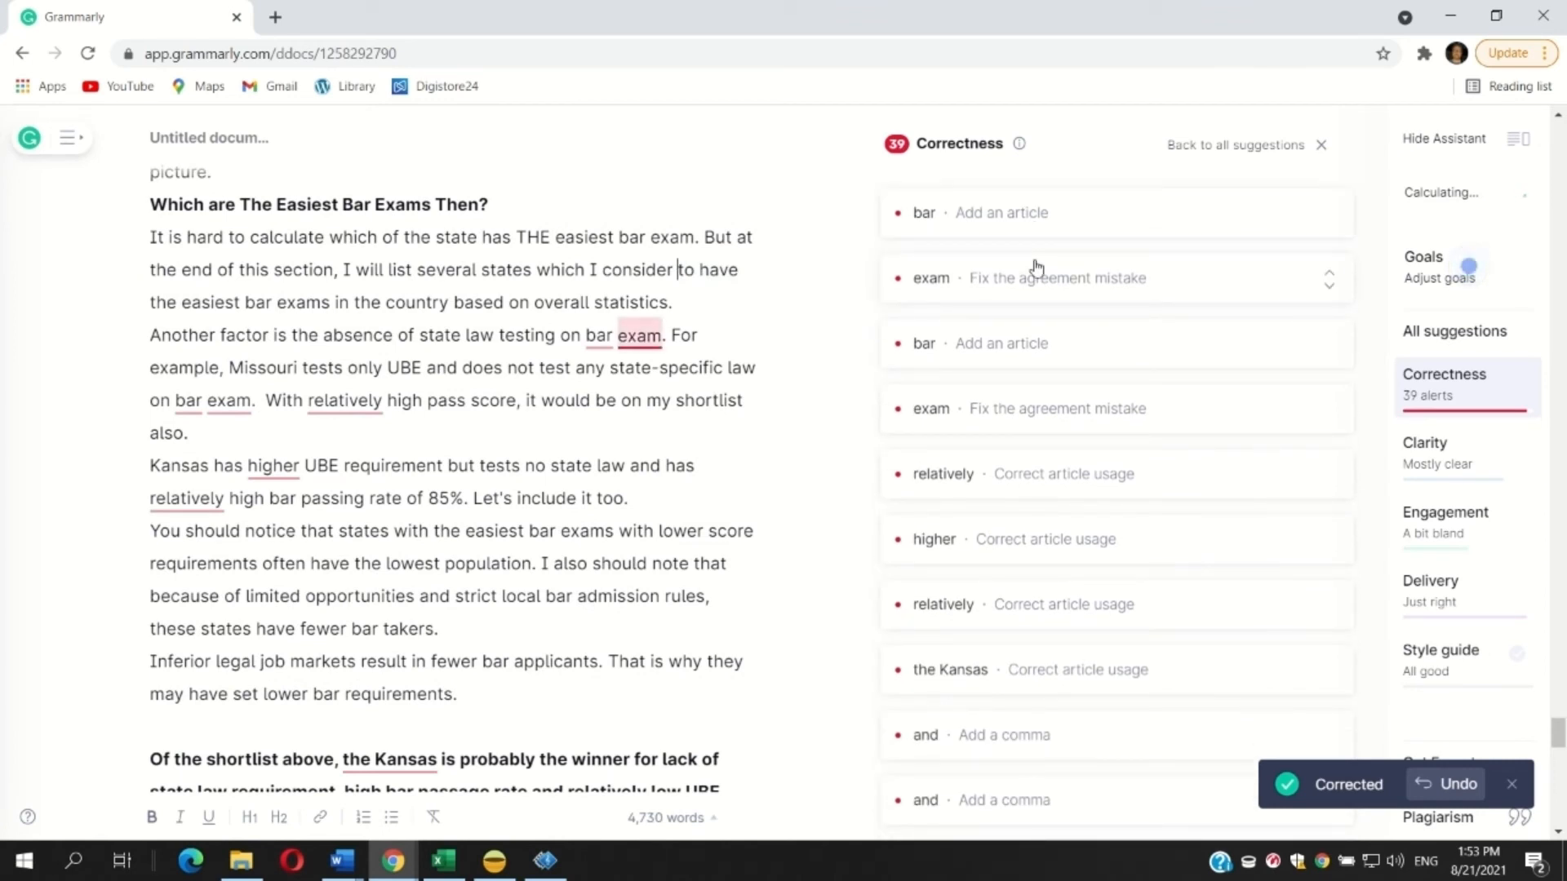
# Step: Accept "the bar" before "exam" in both the state law testing sentence and the Missouri sentence
pyautogui.click(999, 224)
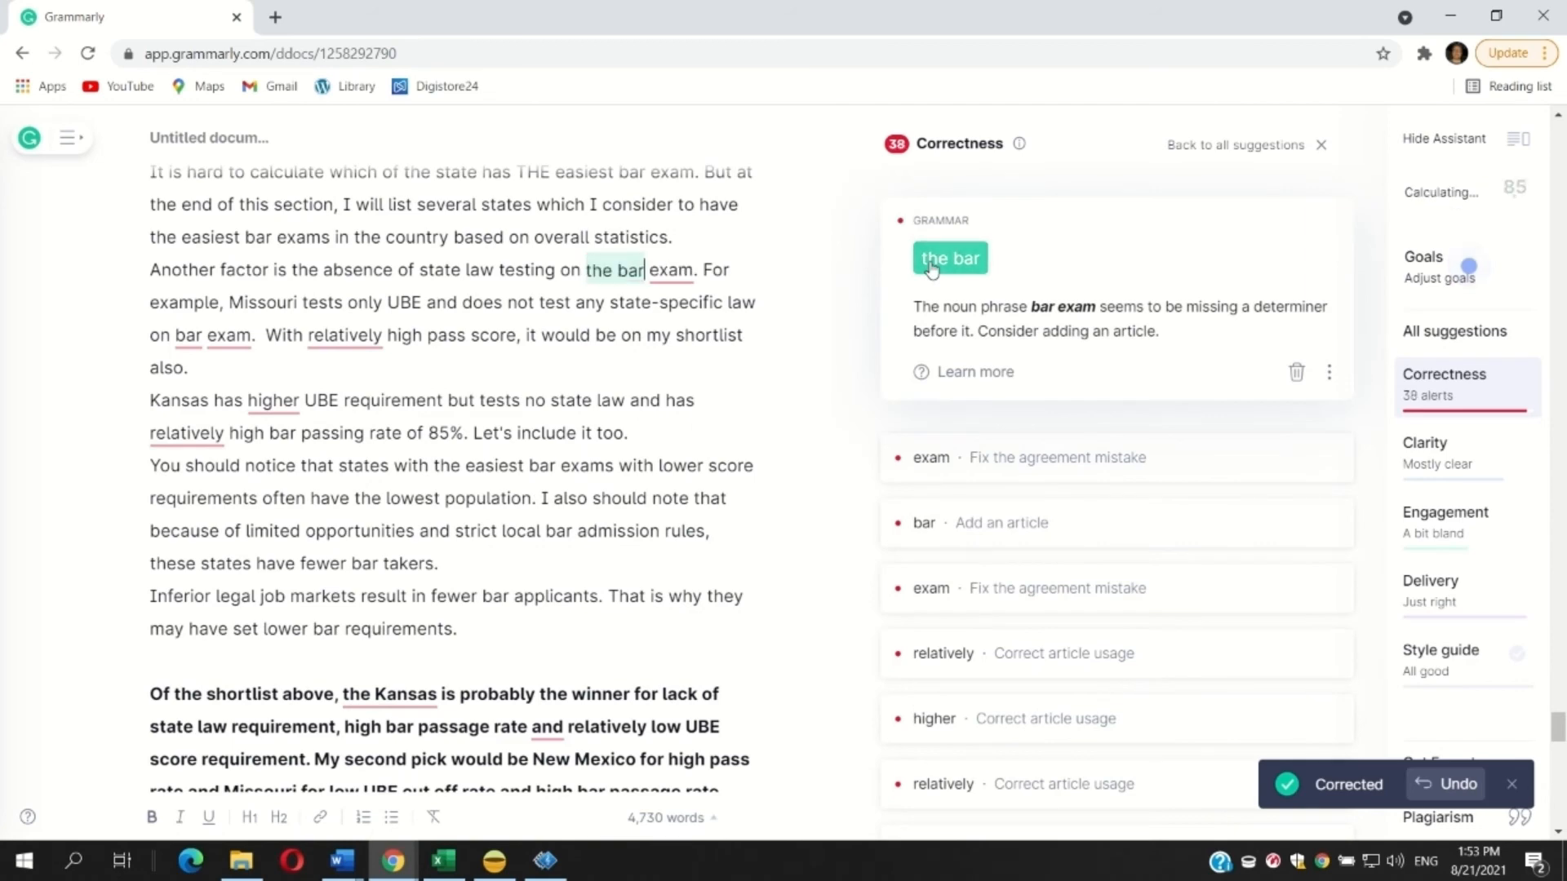
pyautogui.click(932, 269)
pyautogui.click(961, 228)
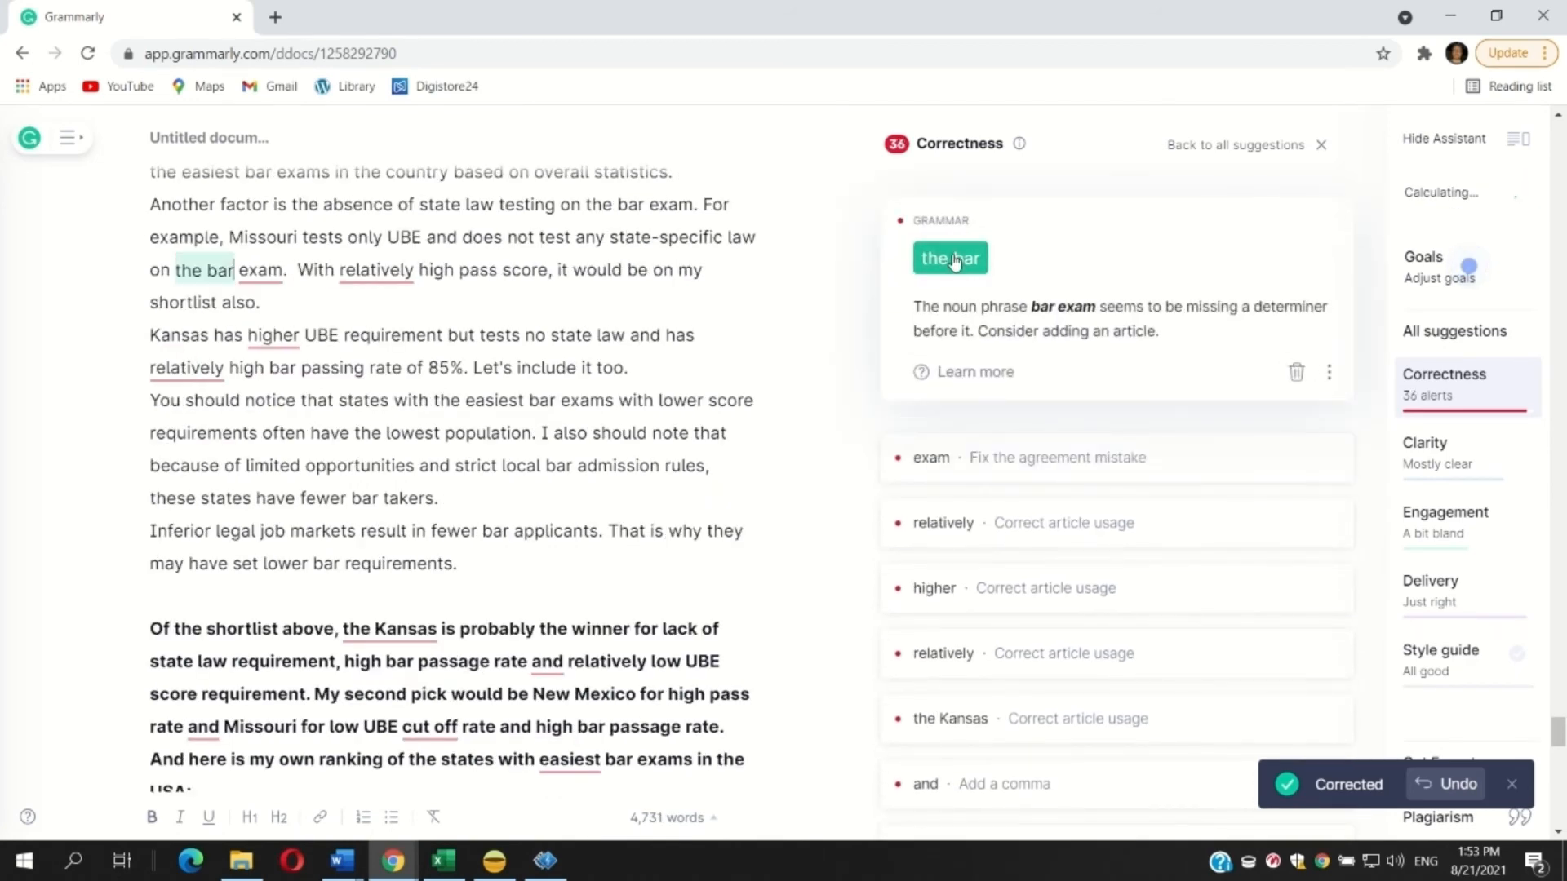
pyautogui.click(953, 260)
# Step: Accept "a relatively" before "high pass score", plus "a higher" and "a relatively" in the Kansas UBE requirement sentence
pyautogui.click(953, 230)
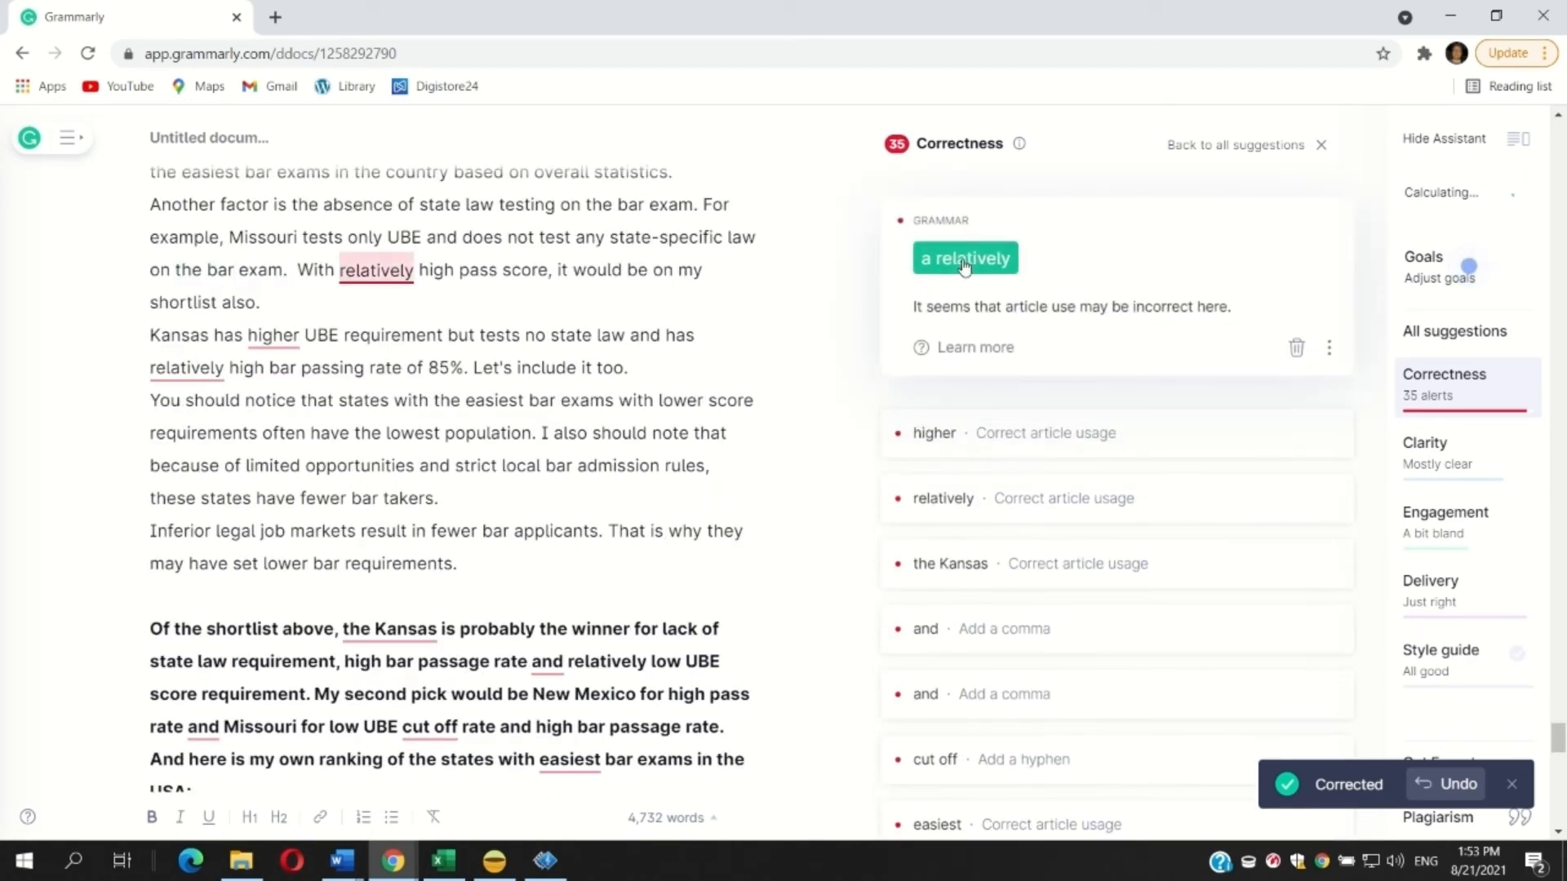
pyautogui.click(964, 262)
pyautogui.click(936, 219)
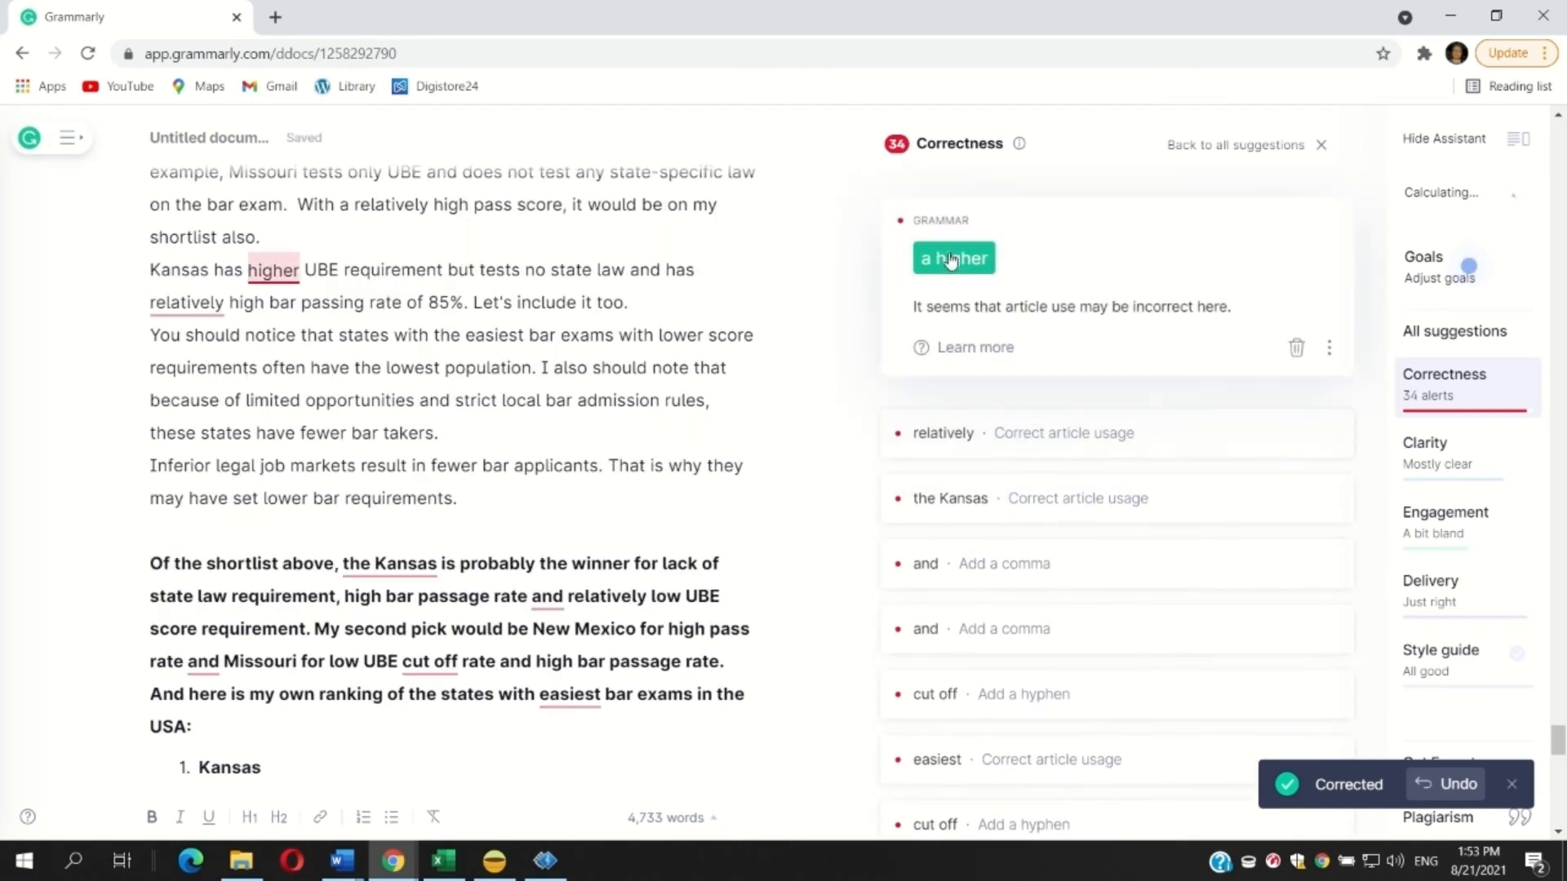
pyautogui.click(950, 258)
pyautogui.click(945, 227)
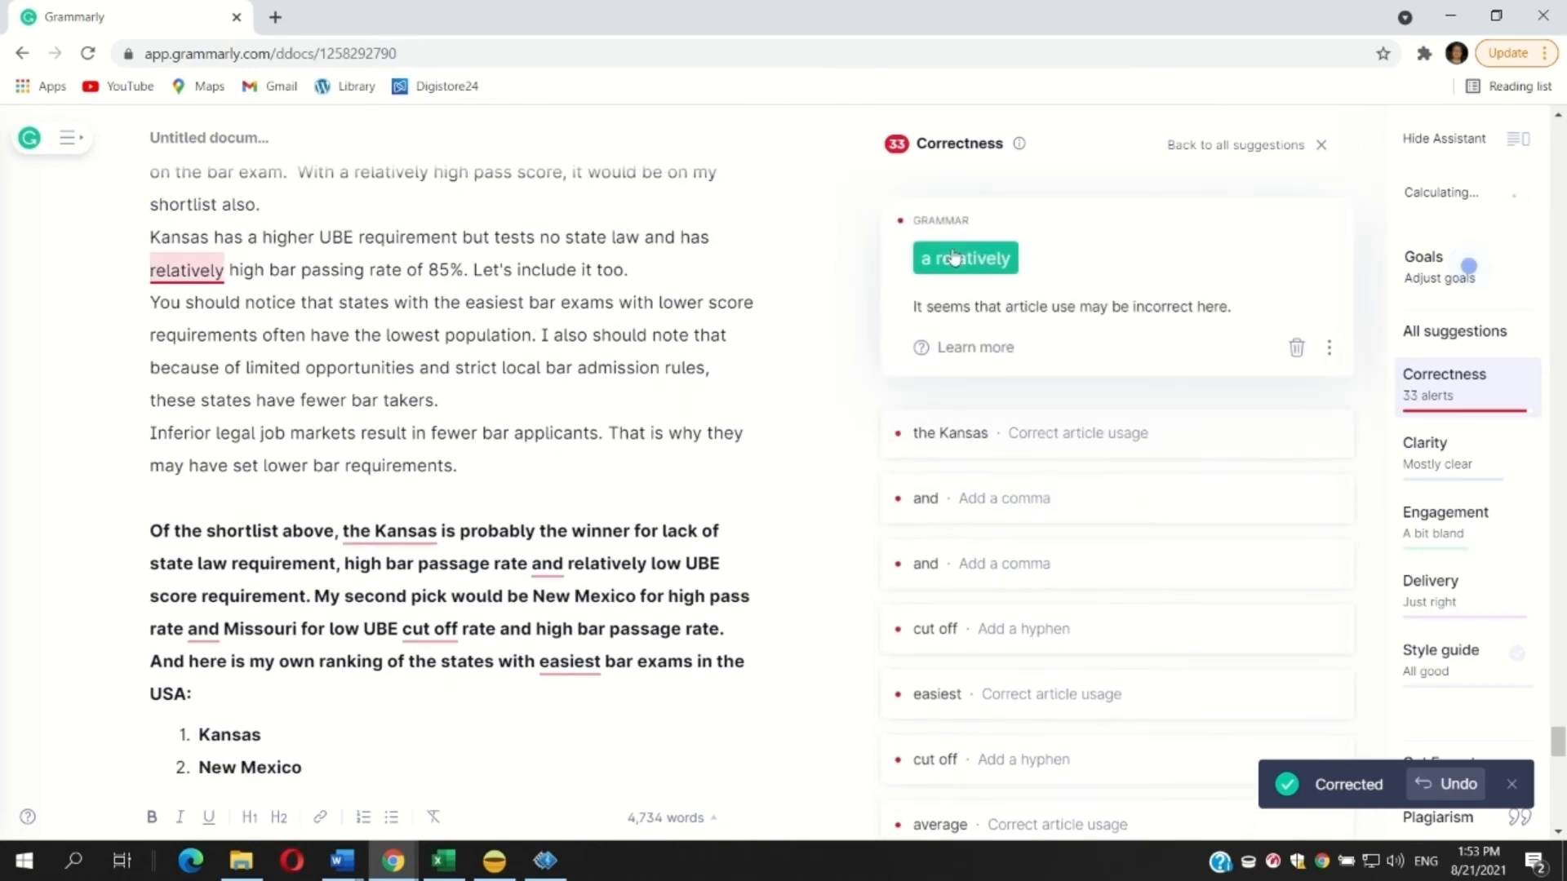
pyautogui.click(953, 258)
# Step: In the bold shortlist paragraph, accept removing "the" before "Kansas" and adding commas before the two flagged "and"s
pyautogui.click(948, 214)
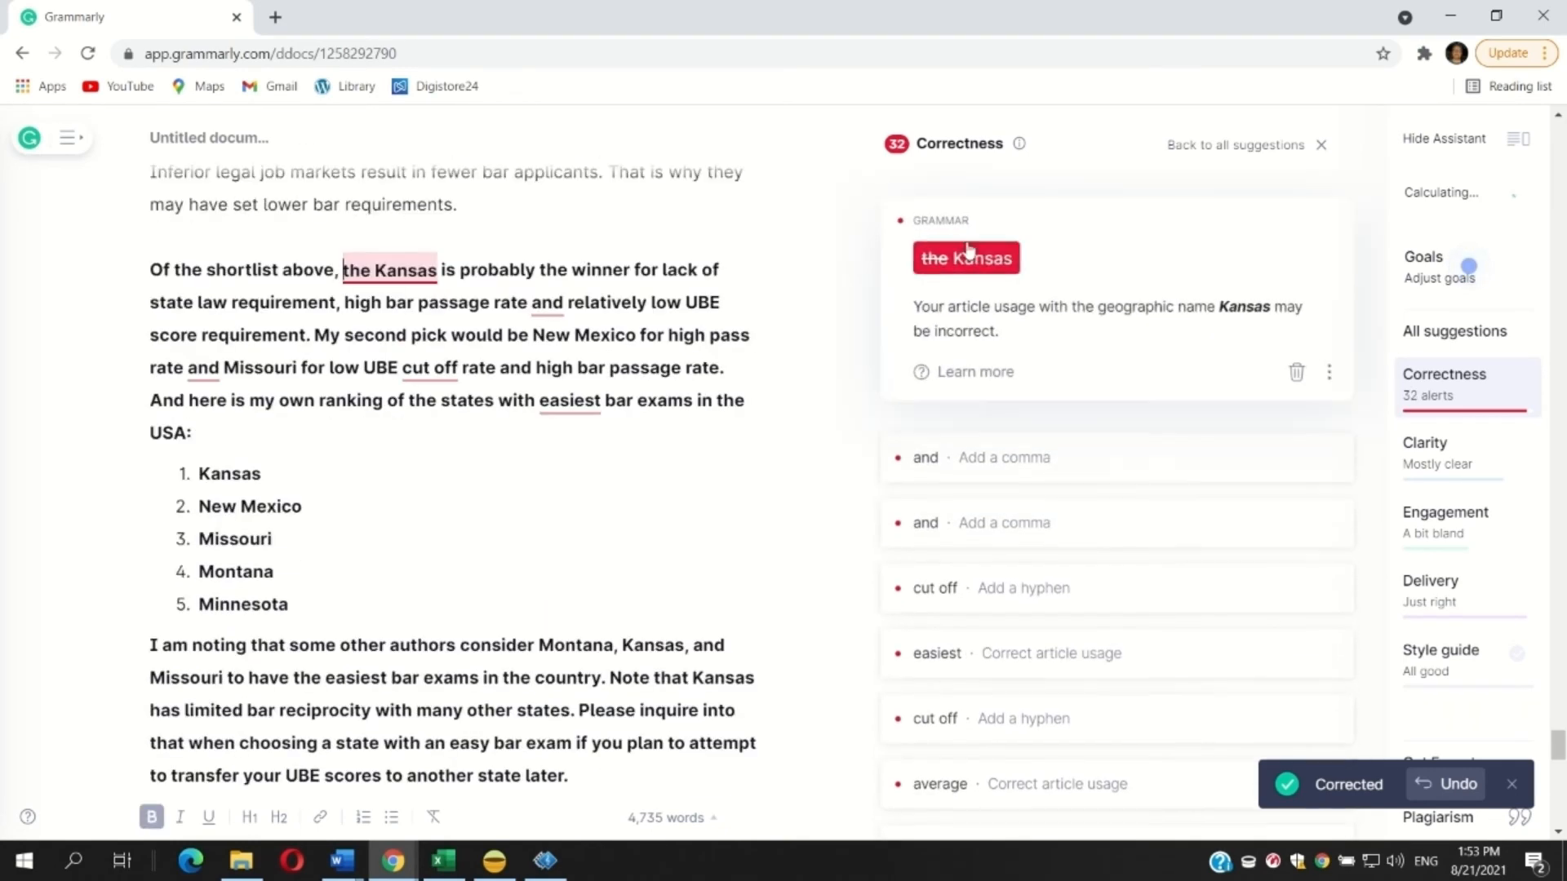
pyautogui.click(967, 254)
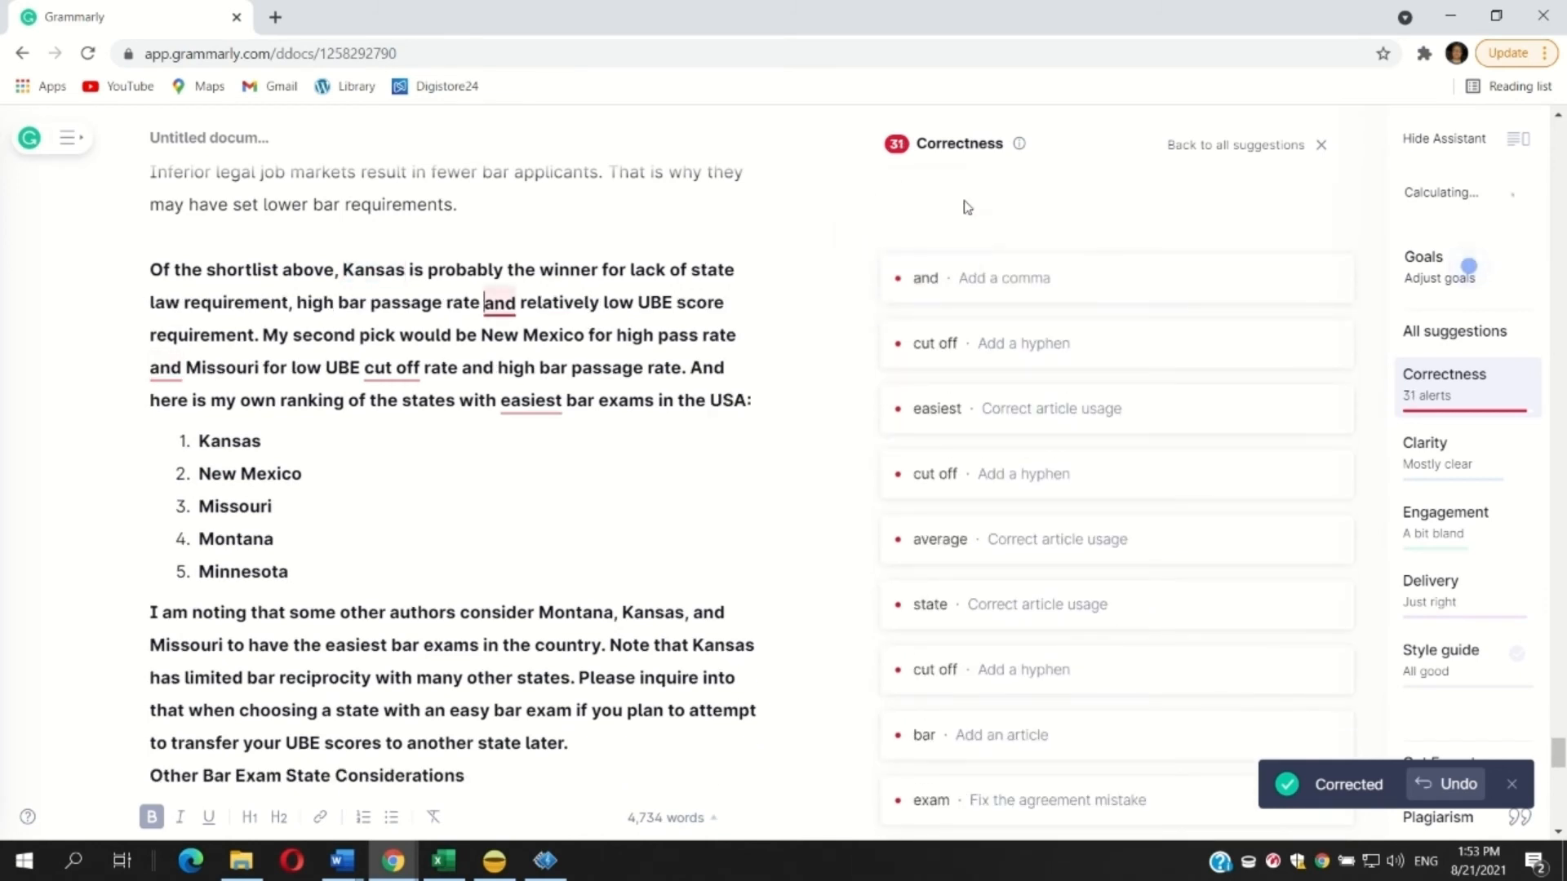
pyautogui.click(954, 276)
pyautogui.click(953, 257)
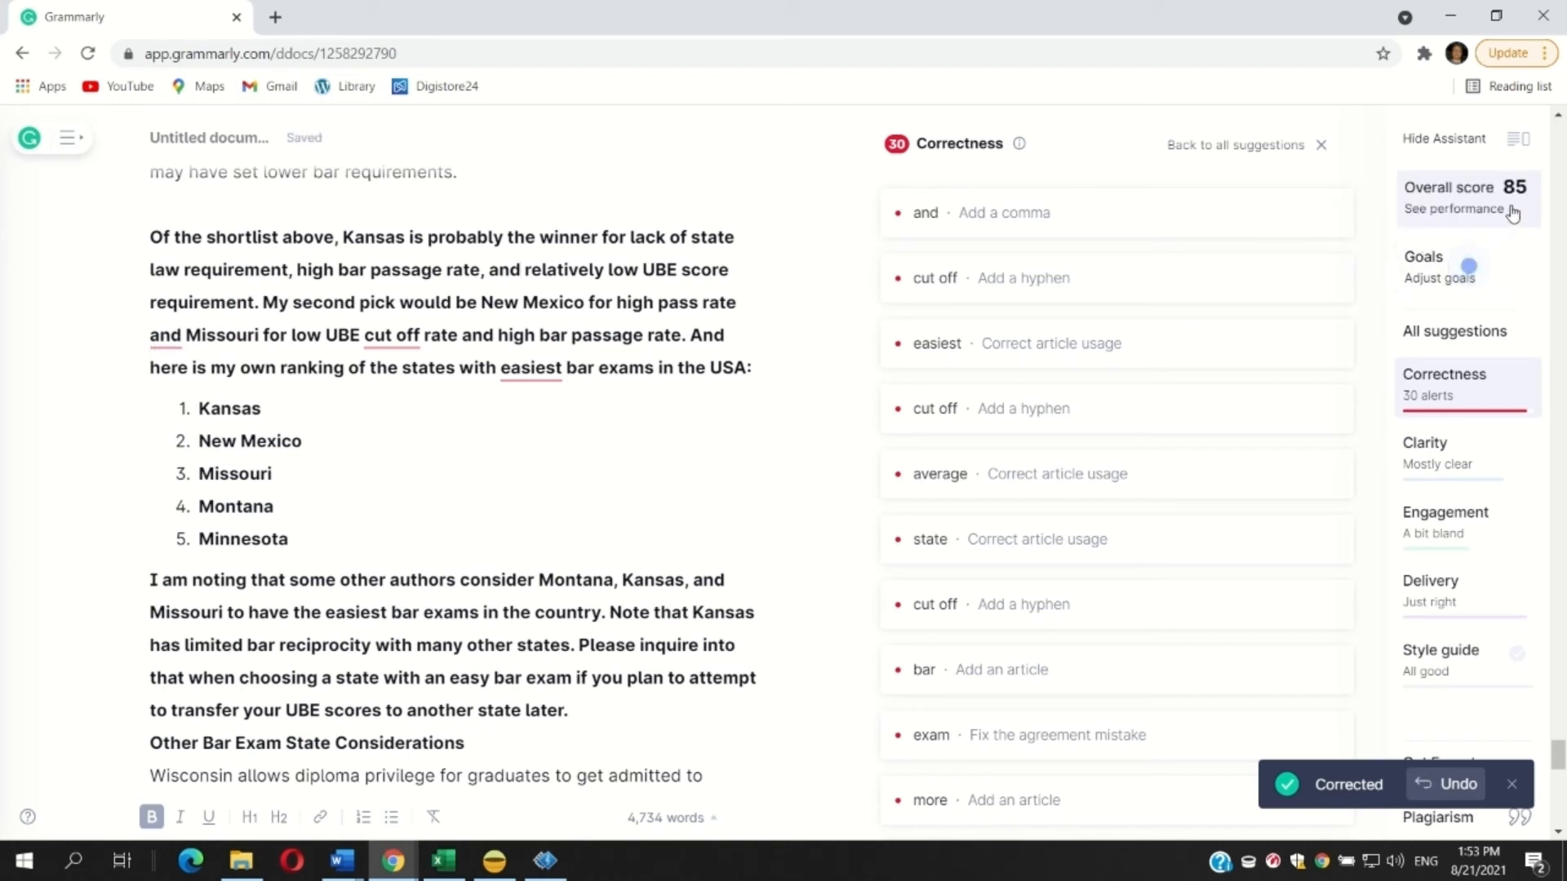
pyautogui.click(951, 213)
pyautogui.click(940, 259)
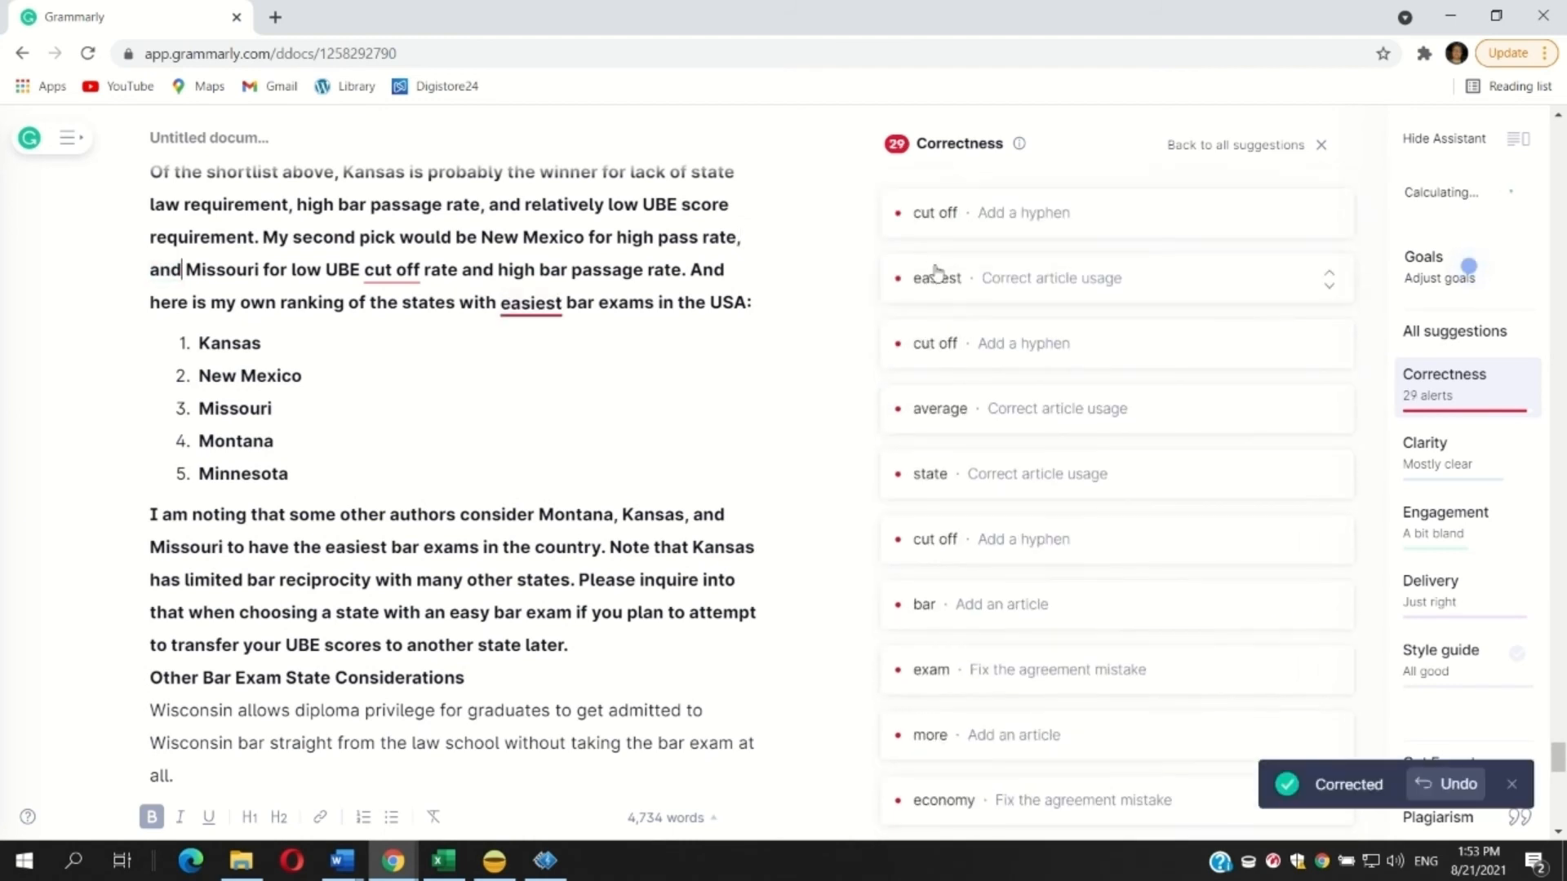
# Step: Accept "cut-off" in the Missouri UBE rate phrase and "the easiest" in the bold ranking sentence
pyautogui.click(942, 217)
pyautogui.click(1033, 260)
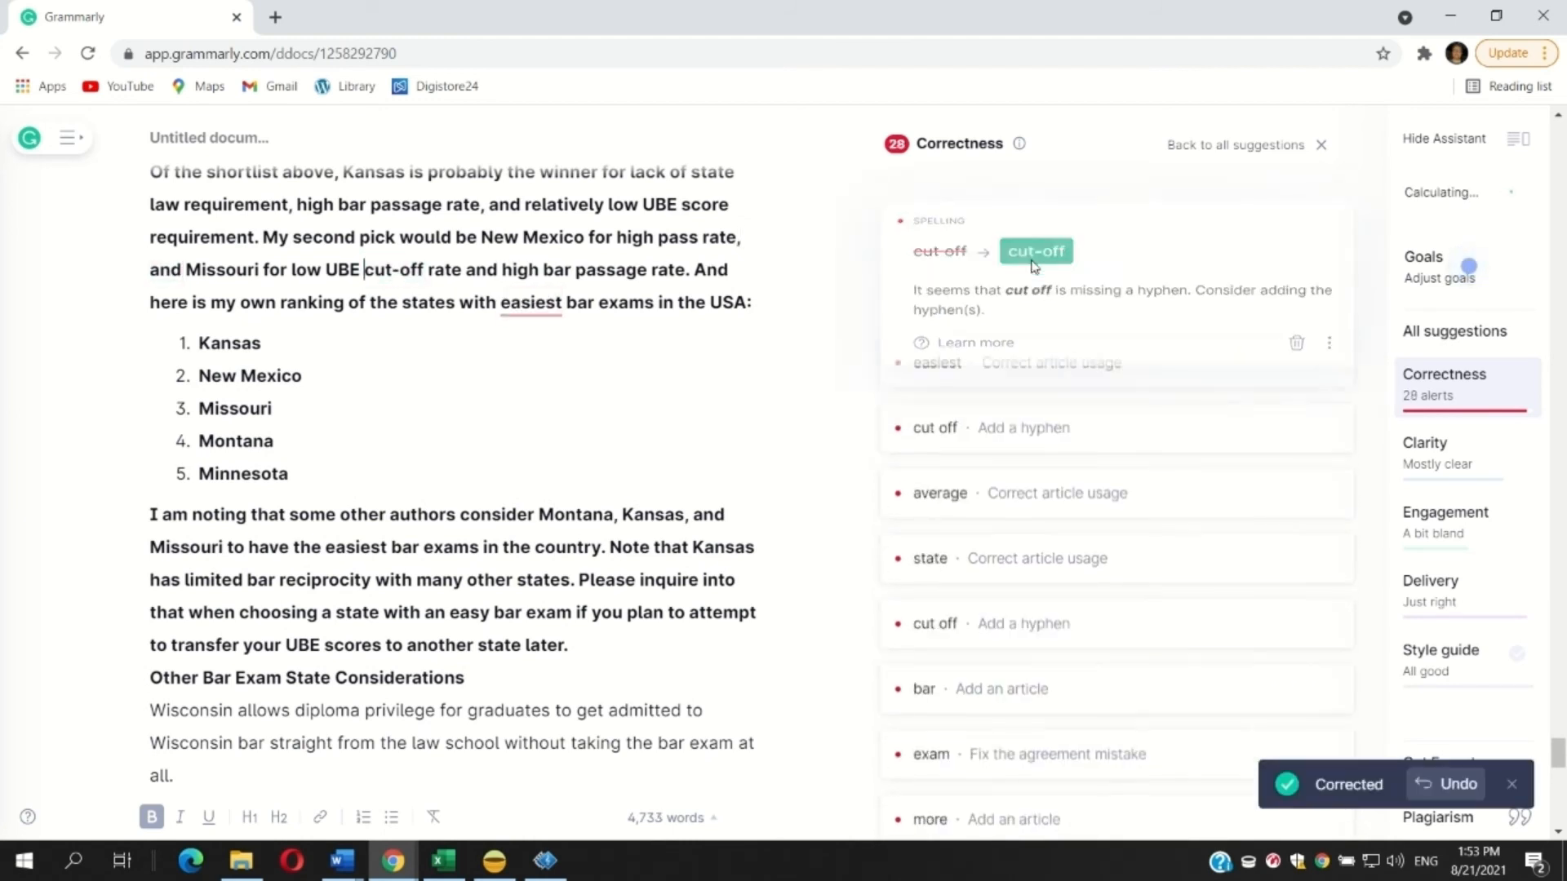
pyautogui.click(967, 228)
pyautogui.click(965, 259)
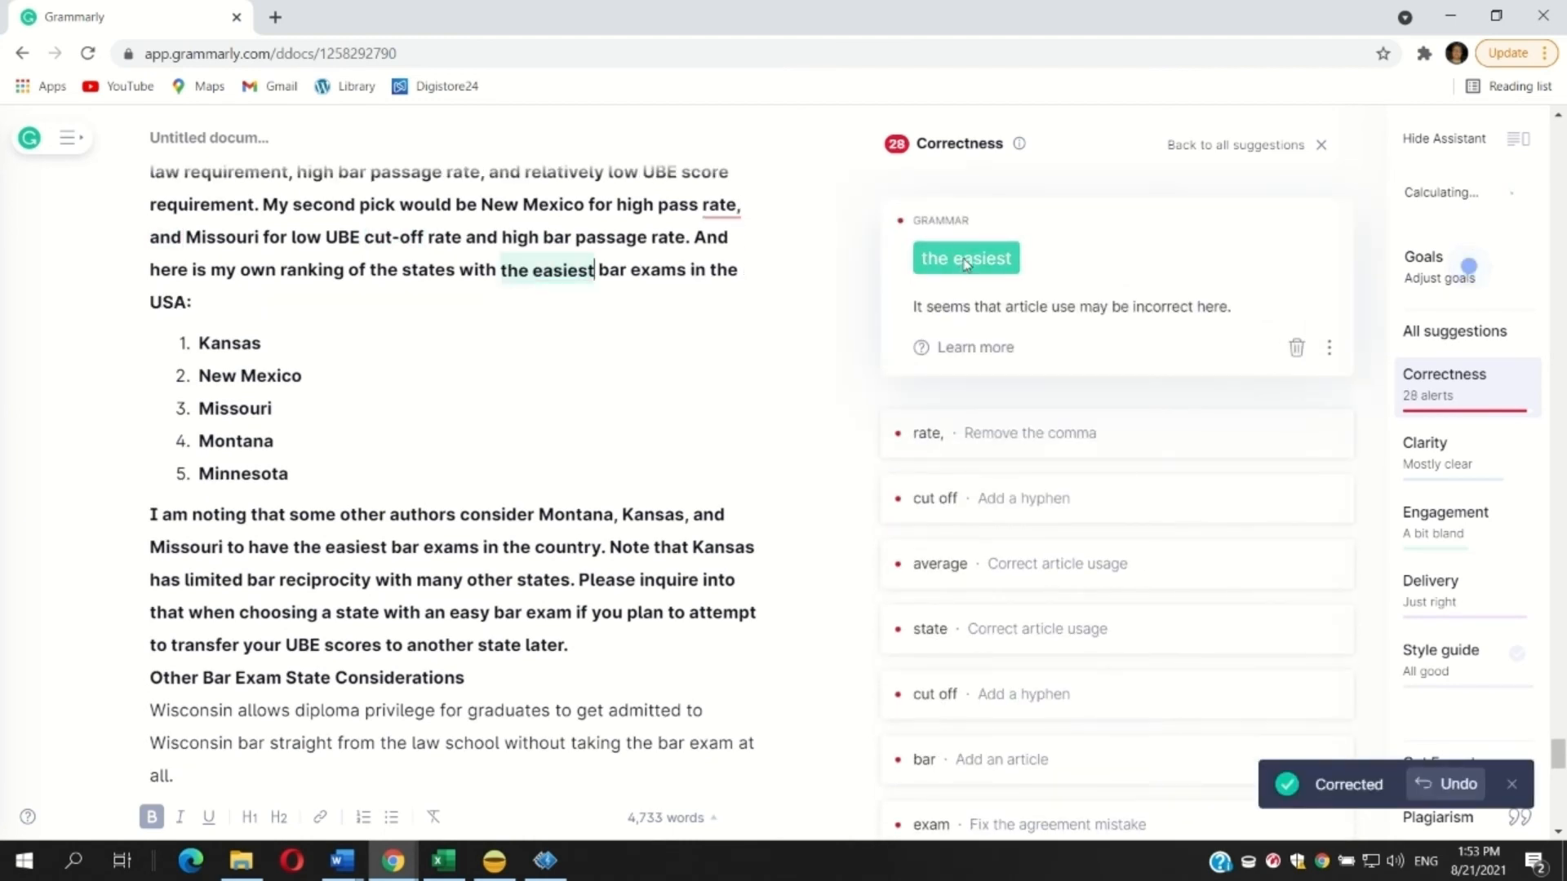
pyautogui.click(544, 863)
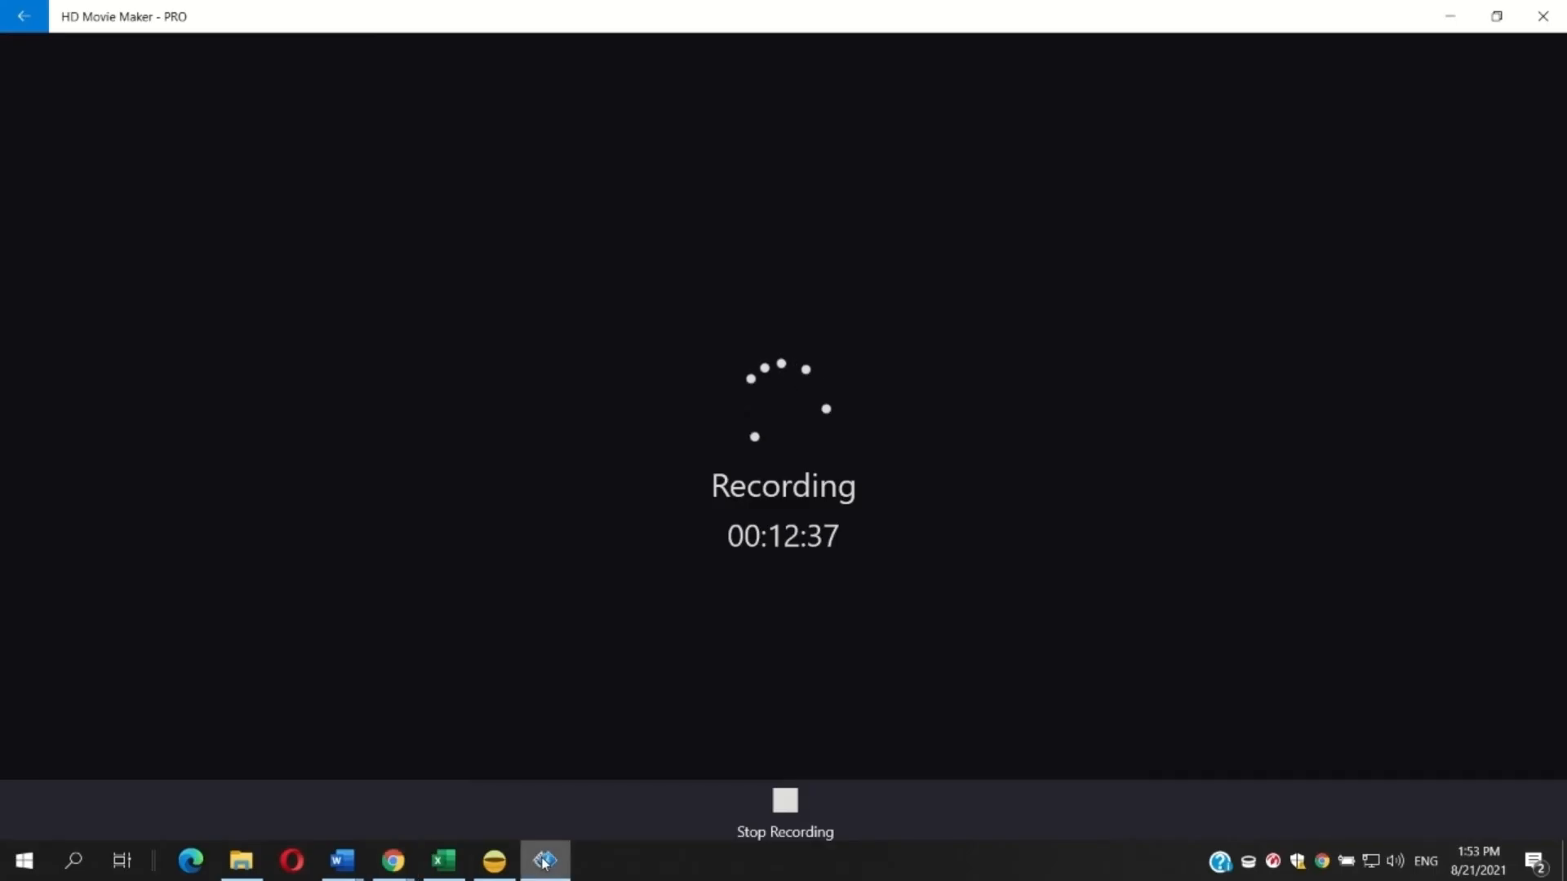
pyautogui.click(544, 862)
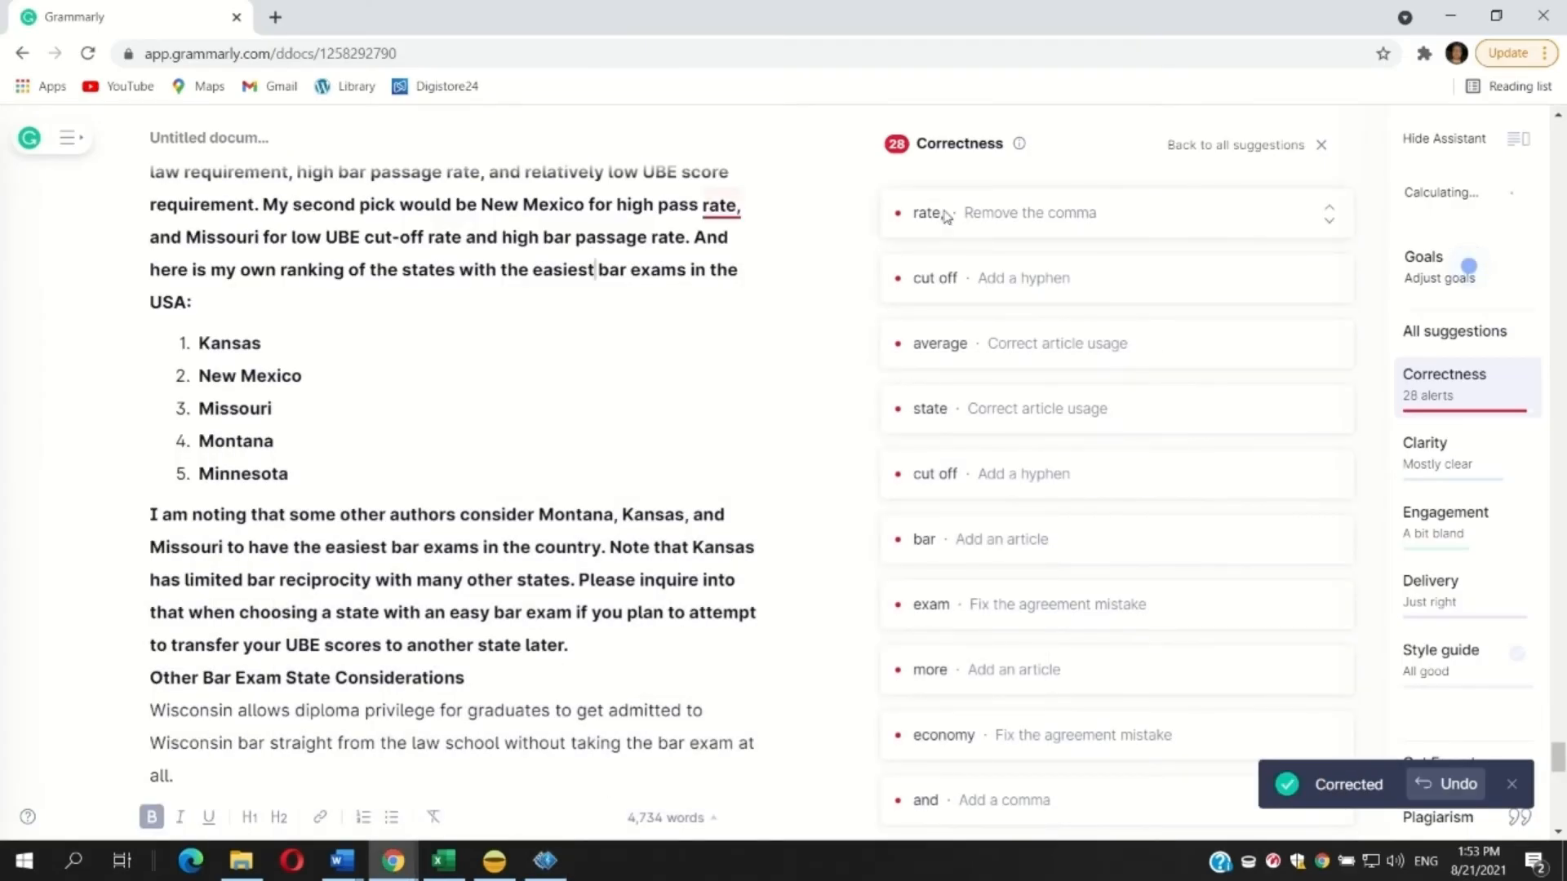
# Step: In the bold shortlist paragraph, accept removing the comma after "pass rate" and adding "the" before "high pass rate" and "low UBE cut-off rate"
pyautogui.click(947, 217)
pyautogui.click(938, 255)
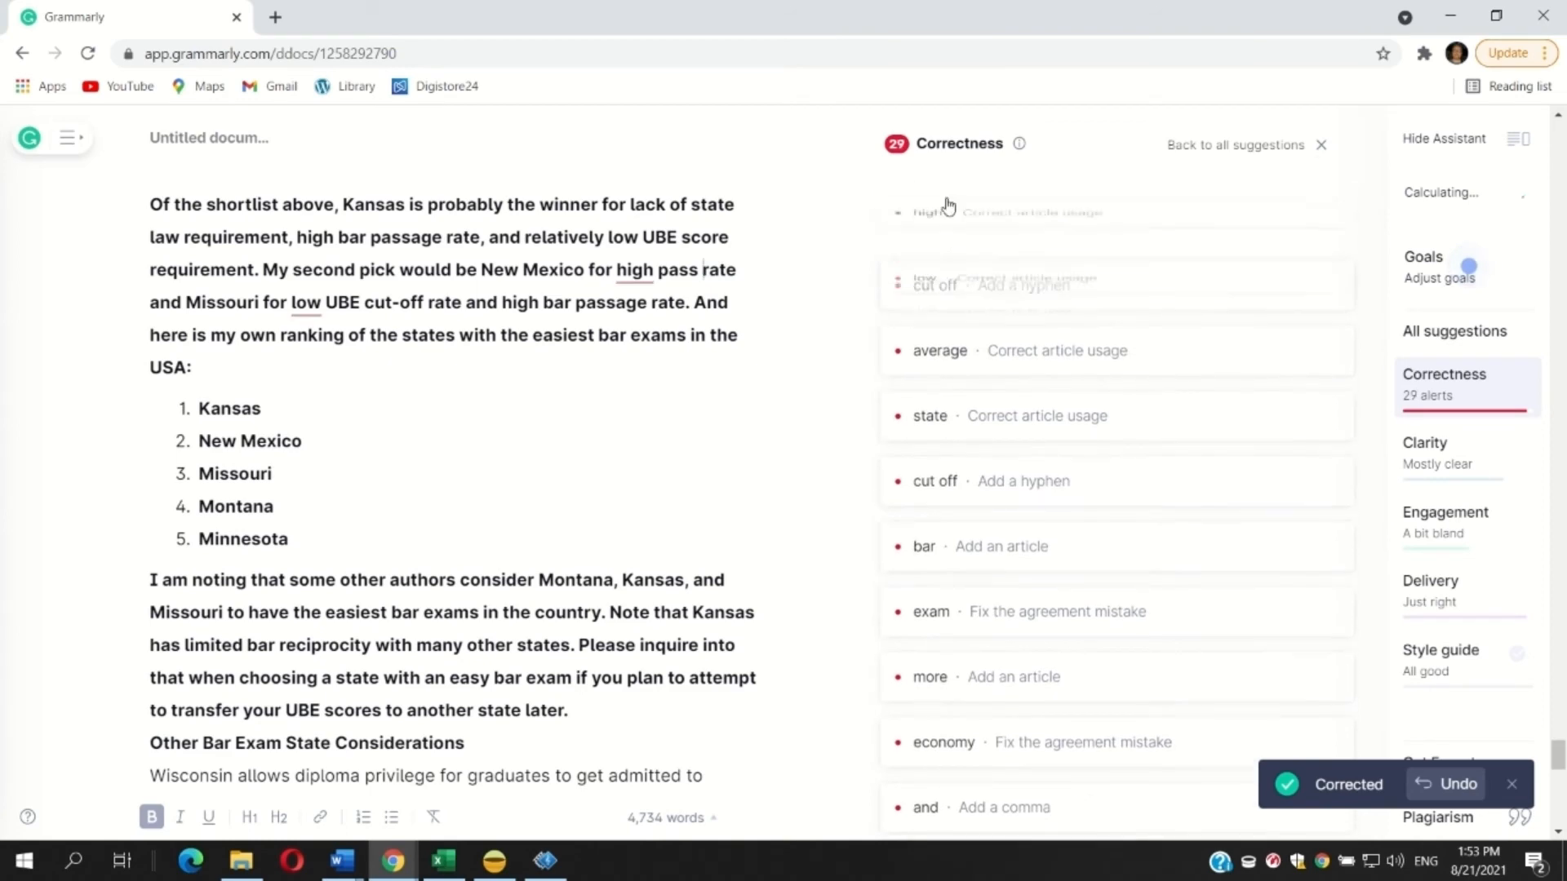
pyautogui.click(949, 214)
pyautogui.click(971, 260)
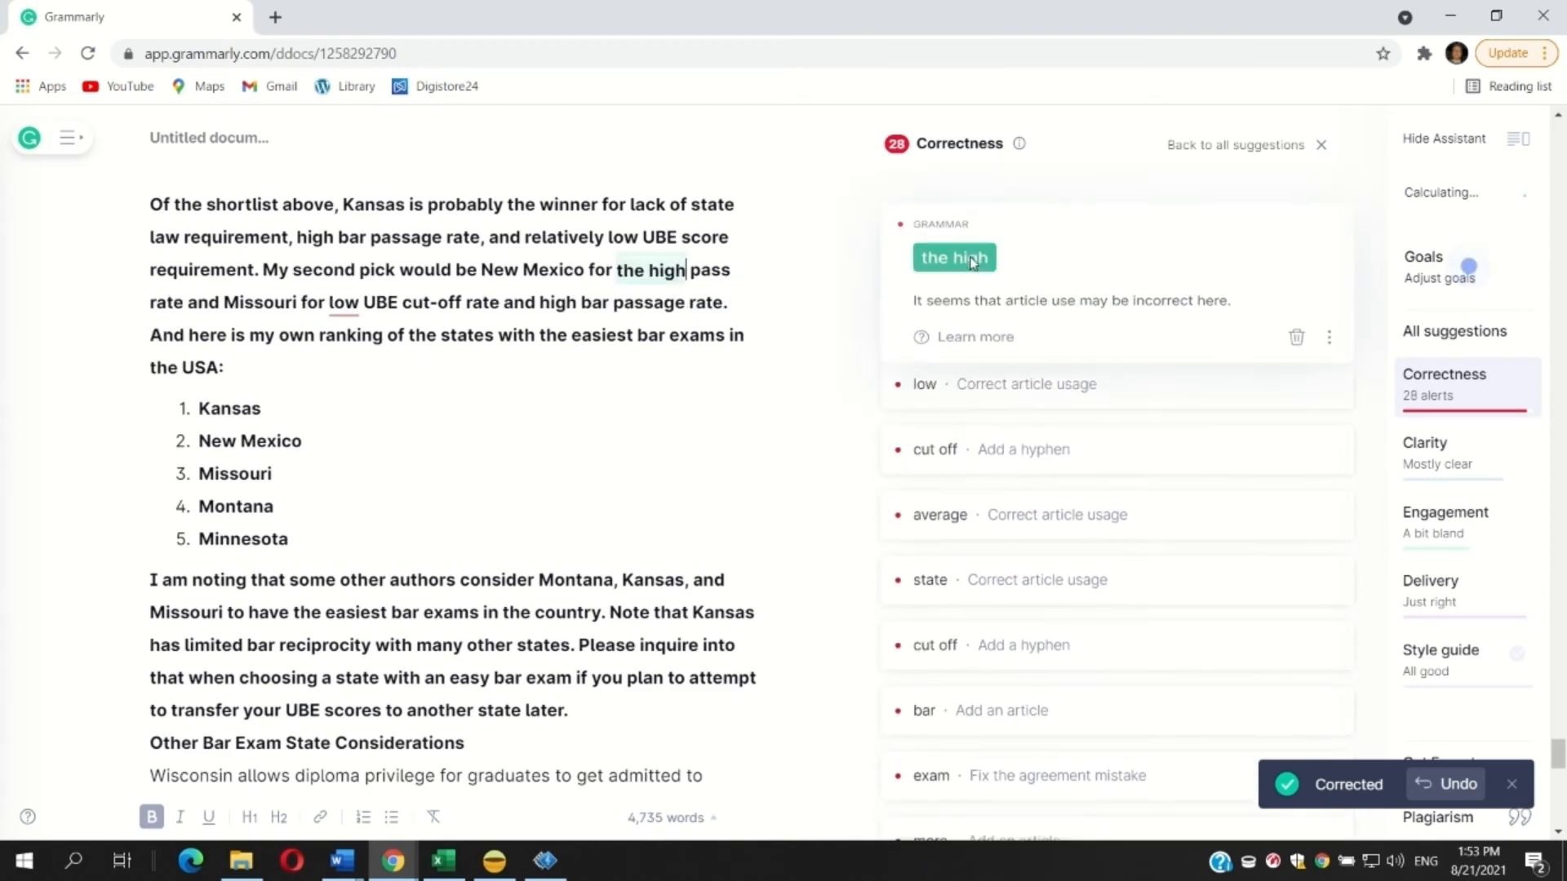
pyautogui.click(946, 214)
pyautogui.click(947, 251)
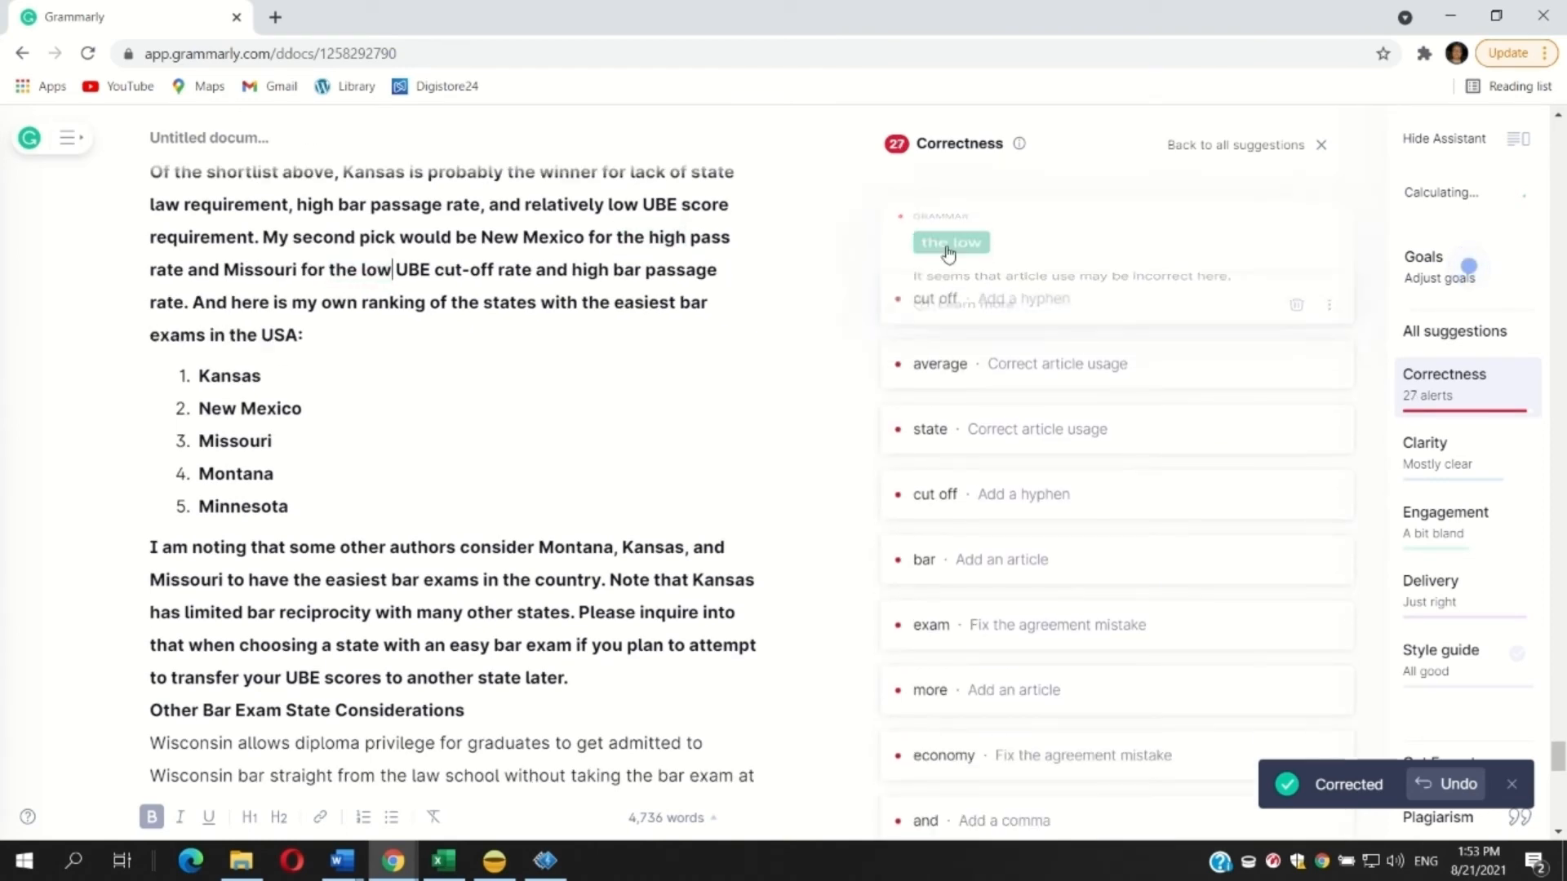
# Step: Accept "cut-off" in the UBE 266 score sentence, "the average" before "nationwide requirement", and "the state" before "law component"
pyautogui.click(939, 215)
pyautogui.click(1015, 257)
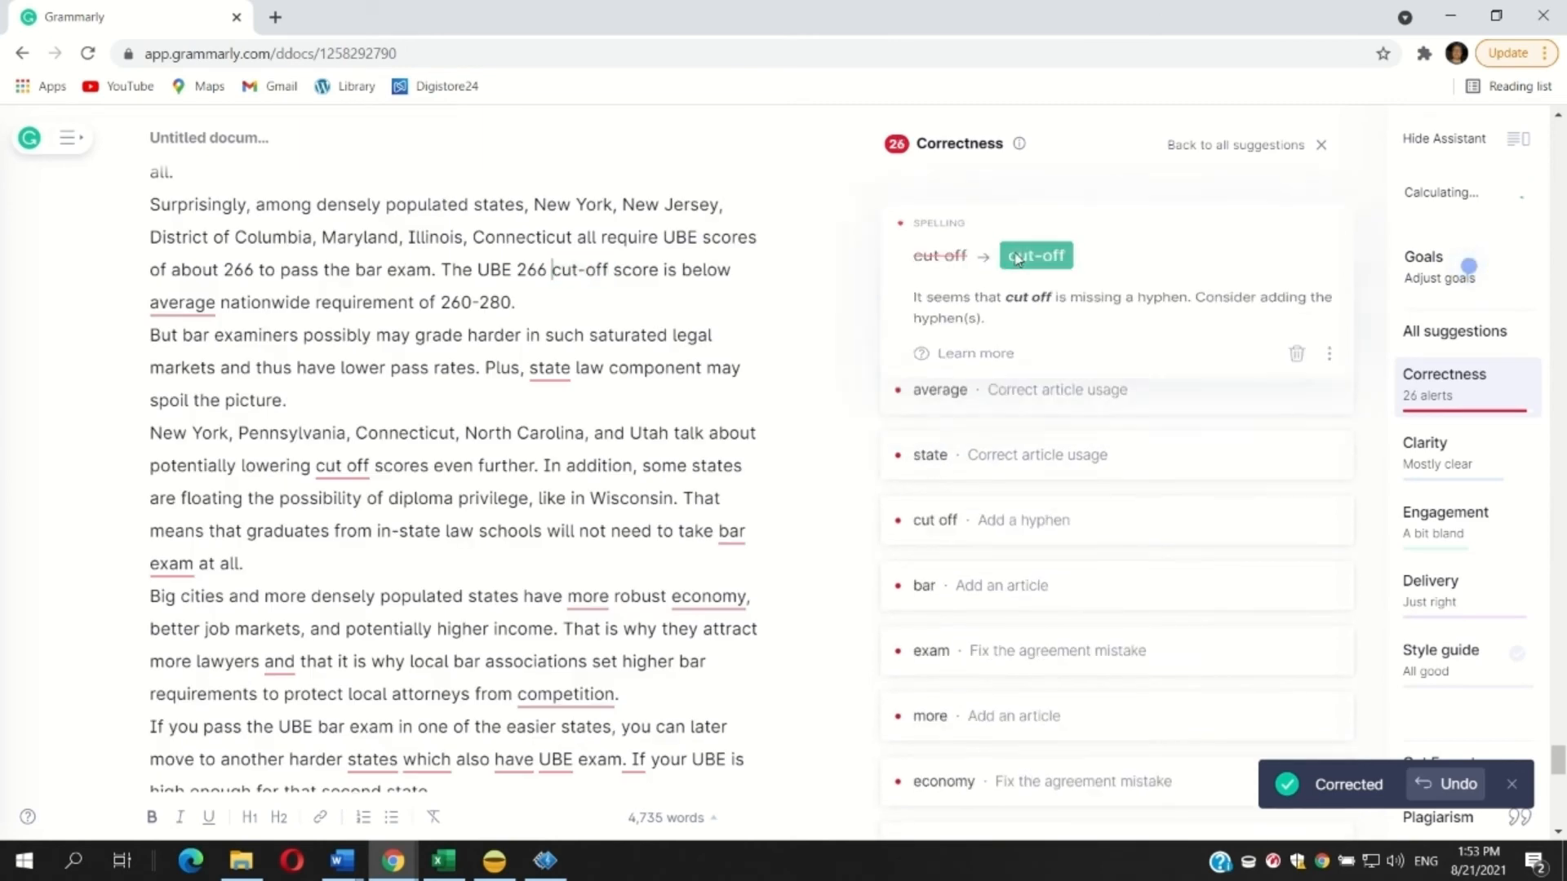
pyautogui.click(993, 258)
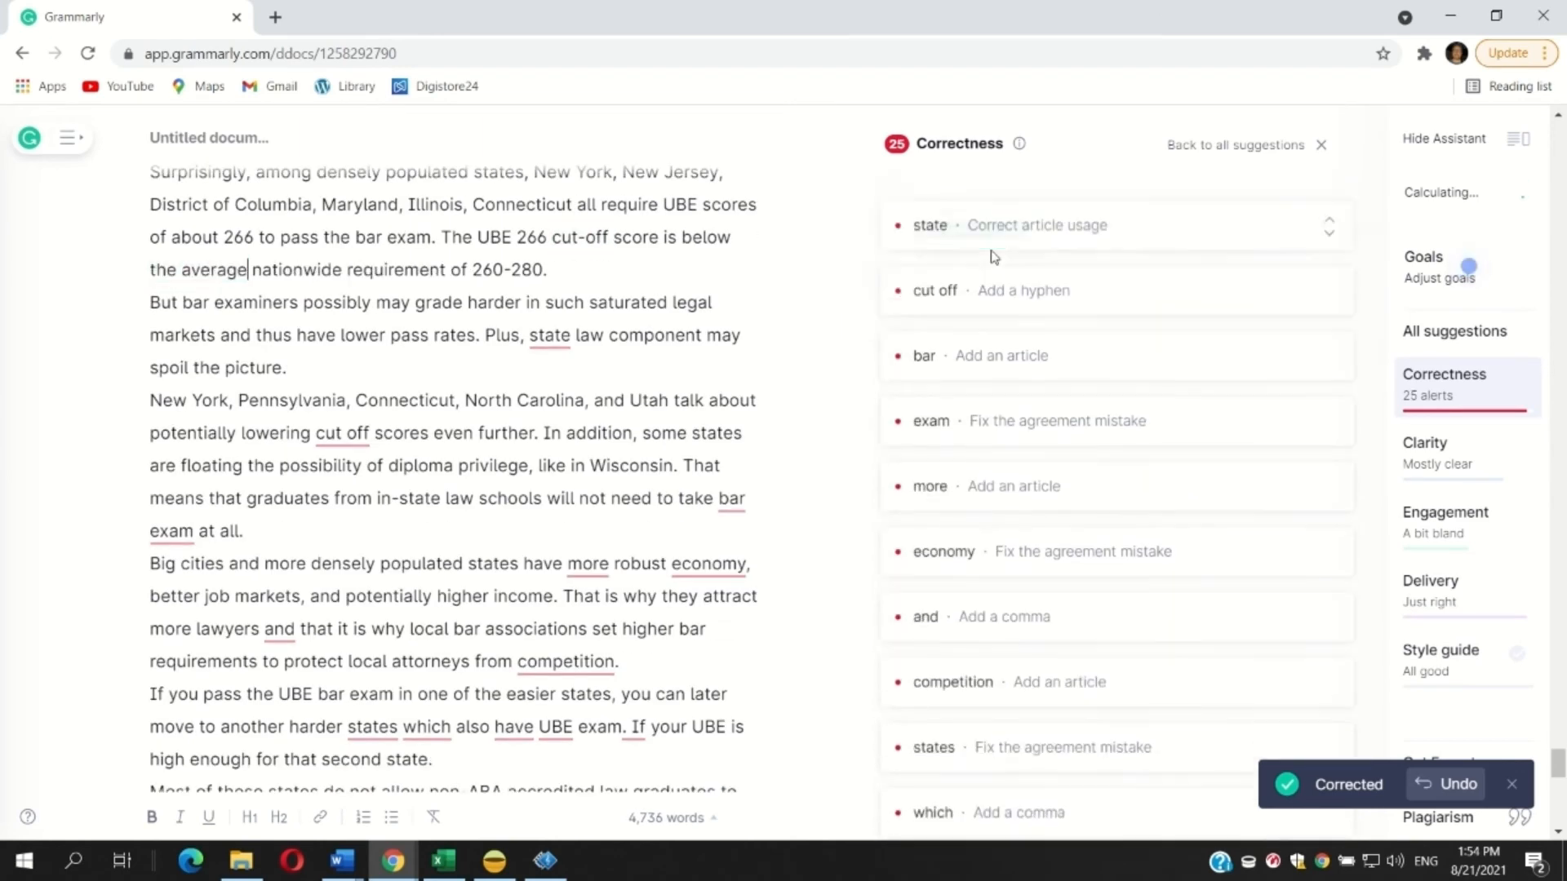
pyautogui.click(968, 222)
pyautogui.click(981, 261)
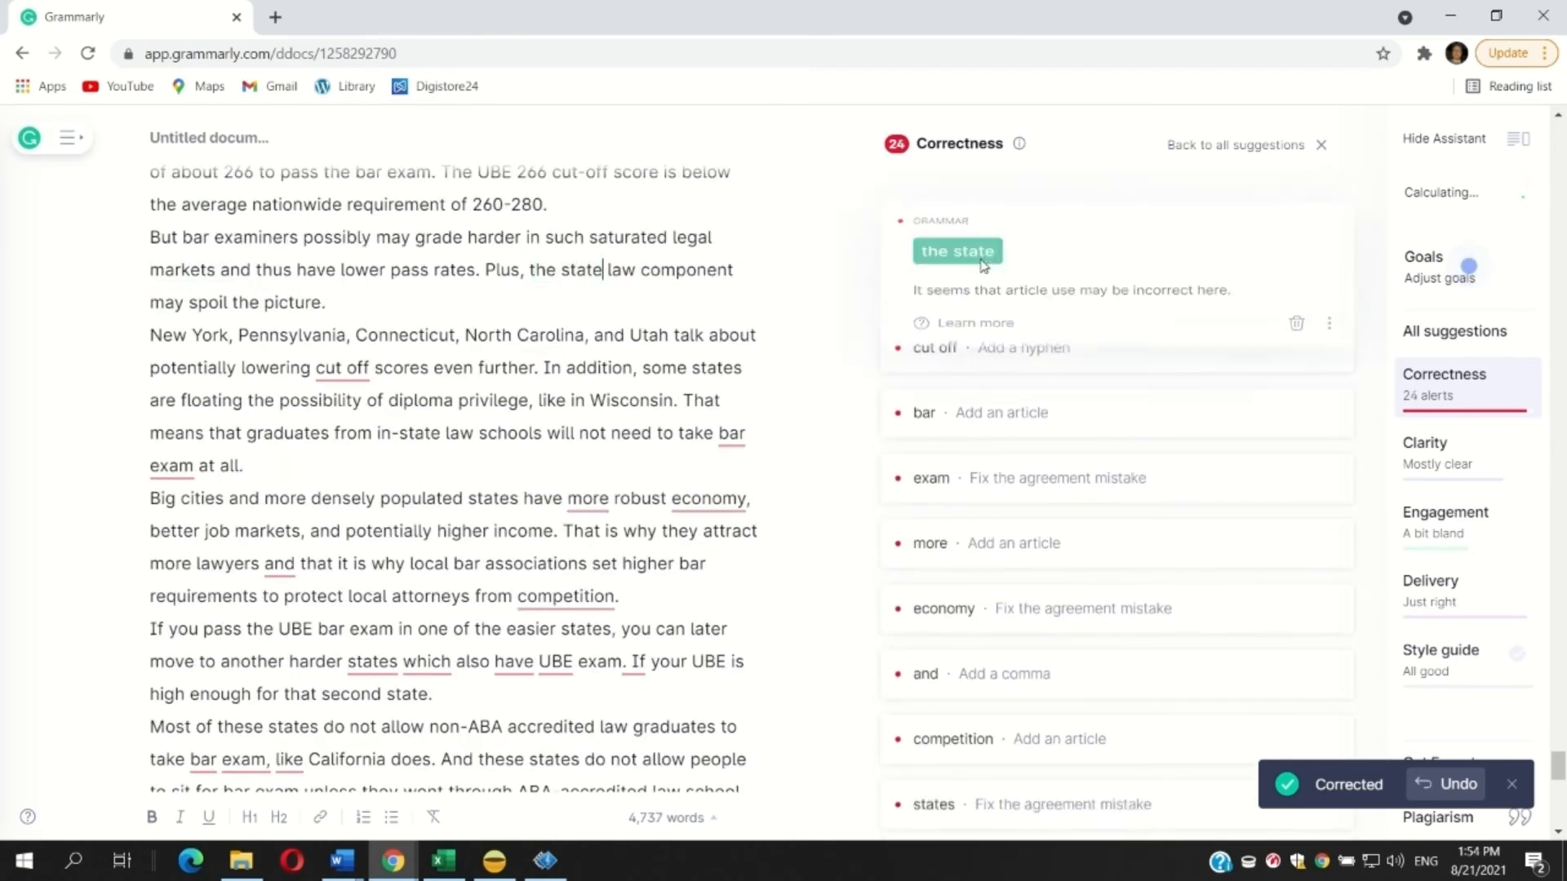
# Step: Accept "cut-off" in the sentence on potentially lowering scores and "the bar" in the sentence about in-state law school graduates
pyautogui.click(966, 217)
pyautogui.click(1035, 265)
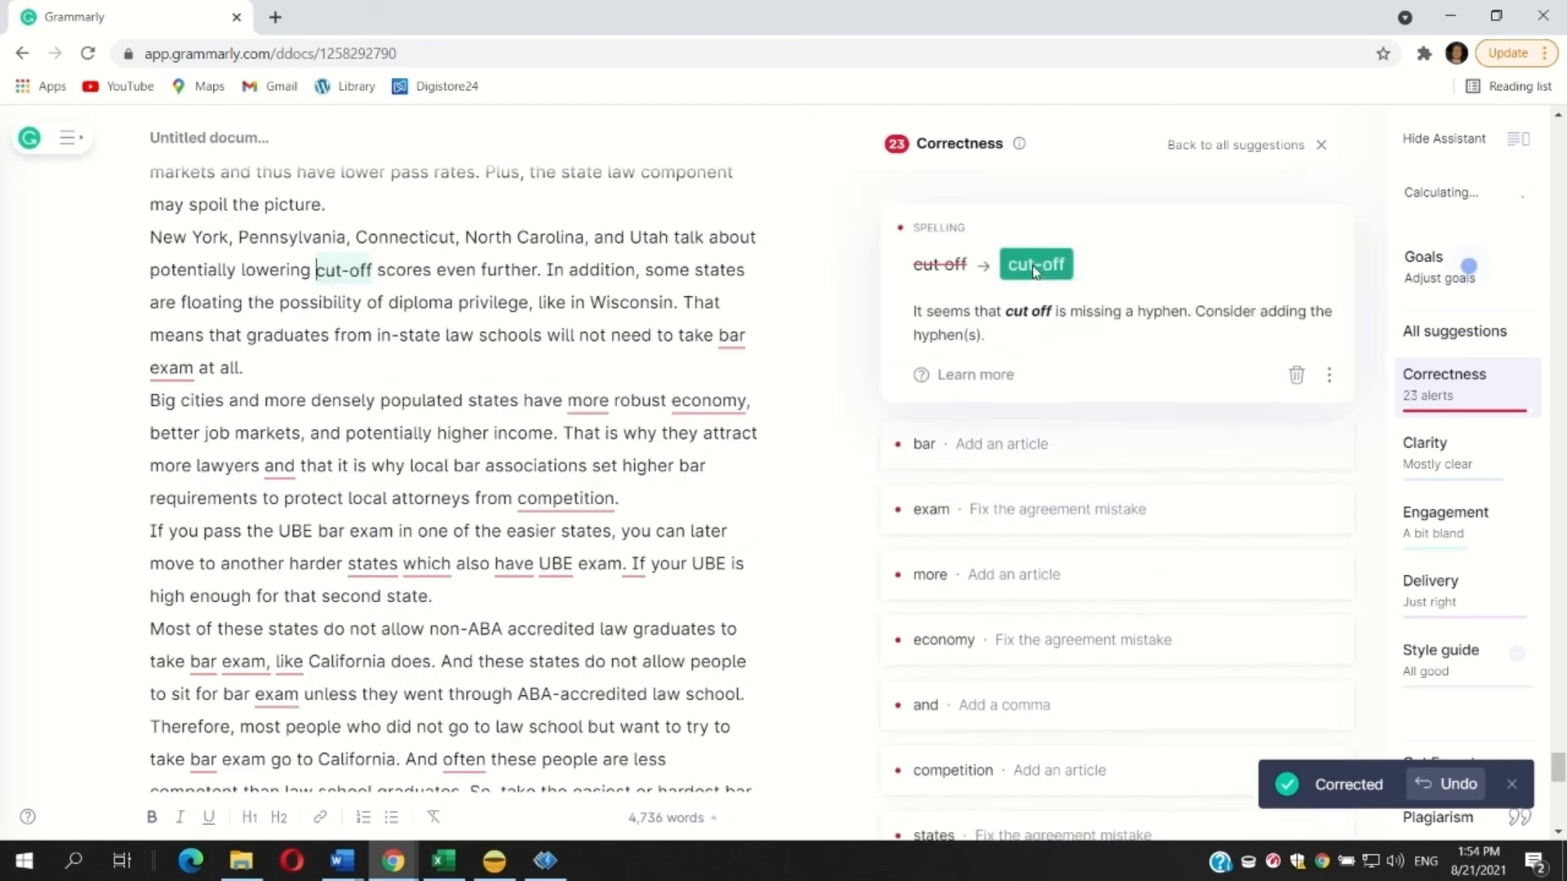
pyautogui.click(963, 216)
pyautogui.click(959, 253)
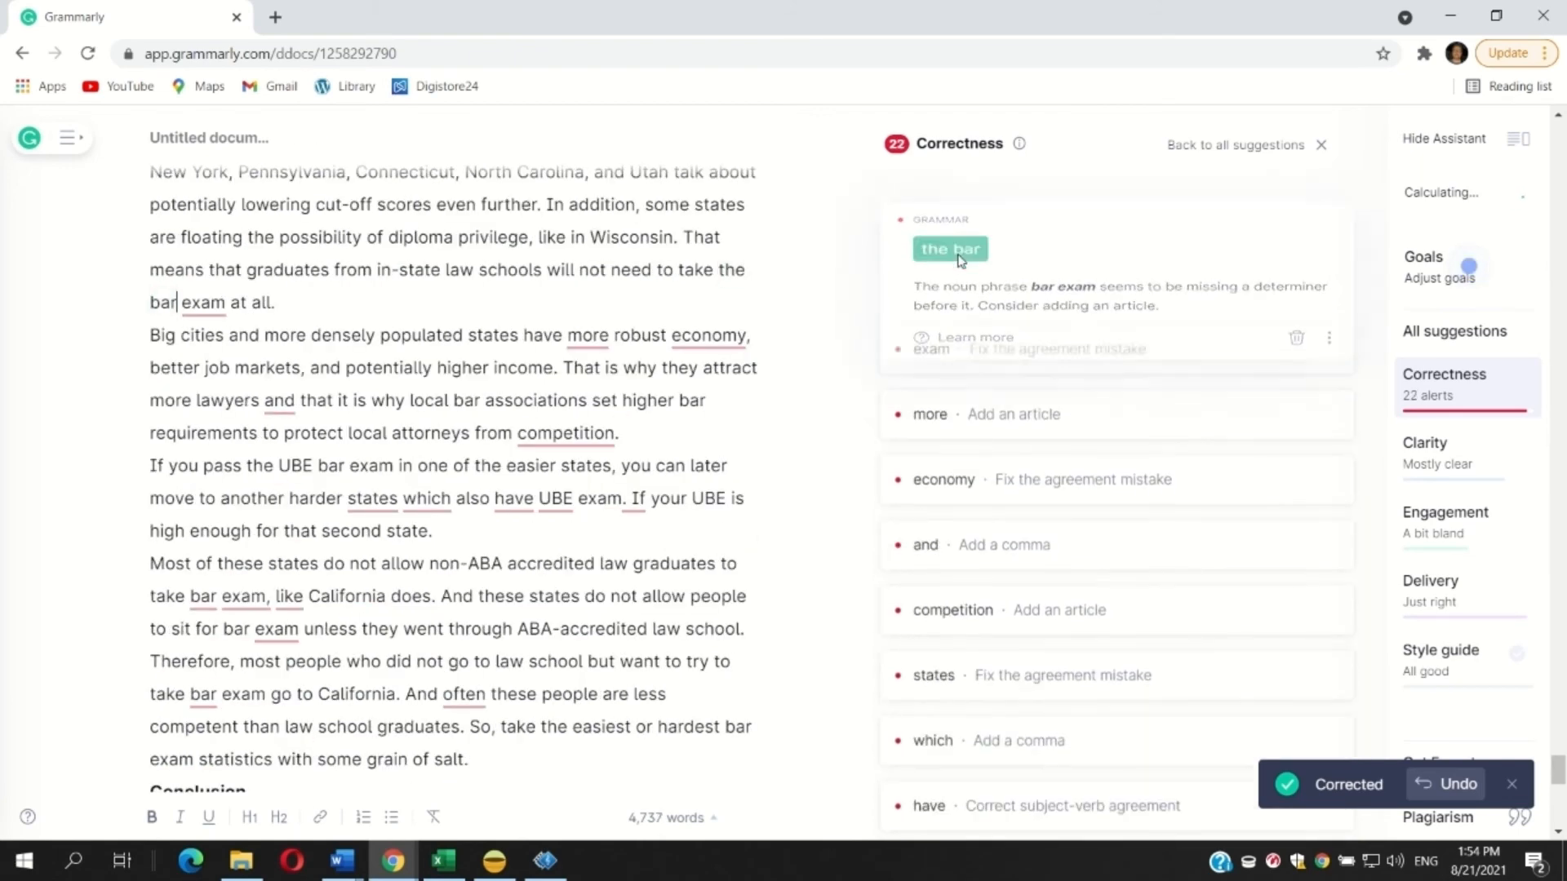
# Step: In the "Big cities" paragraph, accept "a more" before "robust economy", the comma before "and that", and "the competition"
pyautogui.click(963, 214)
pyautogui.click(959, 249)
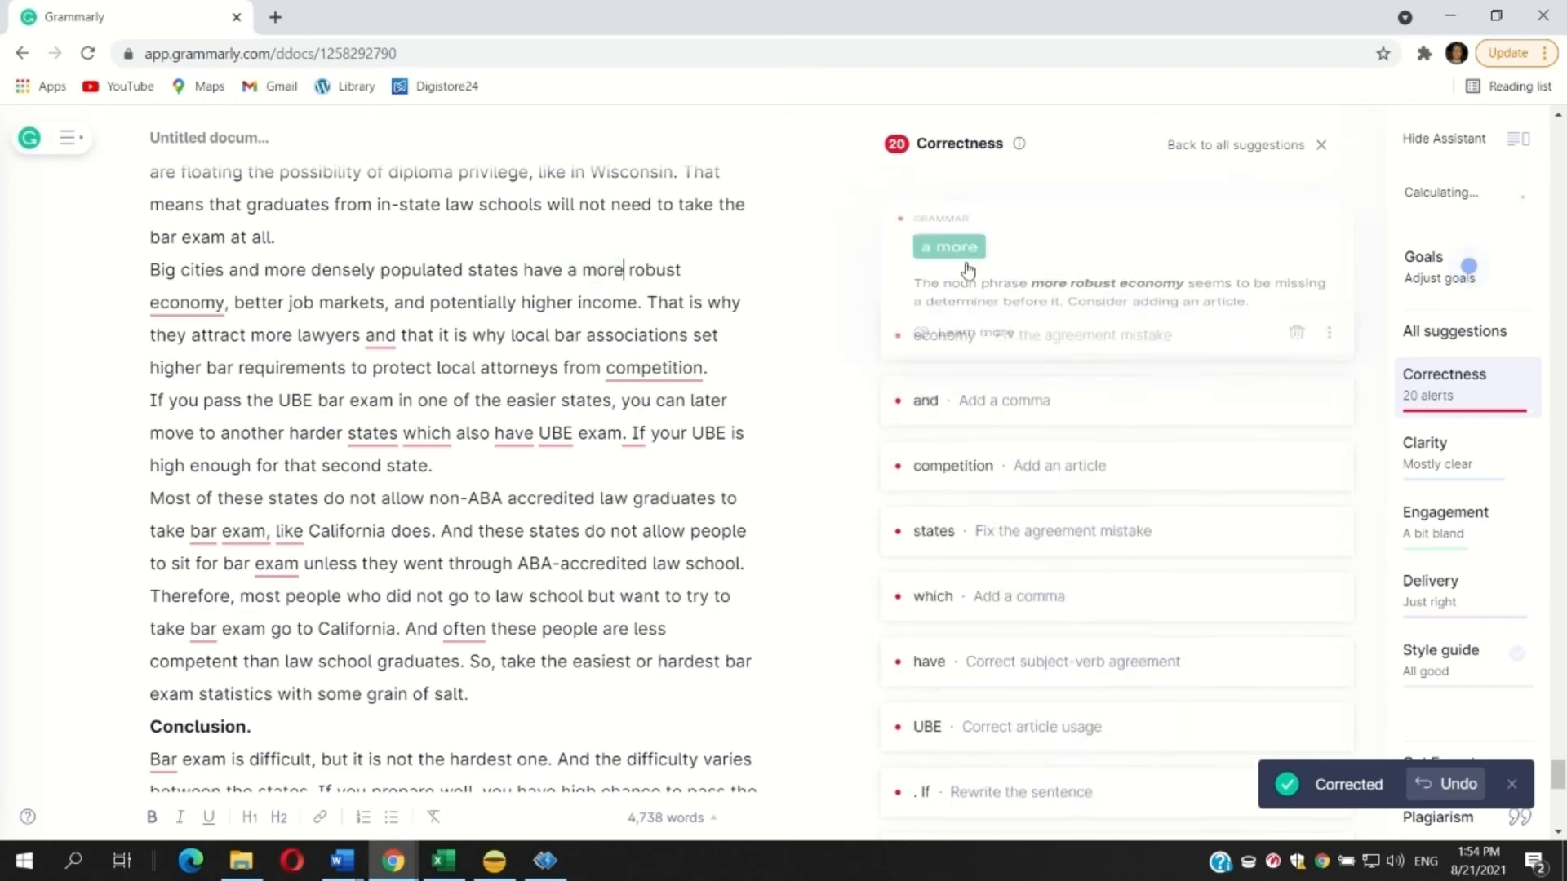
pyautogui.click(951, 214)
pyautogui.click(946, 261)
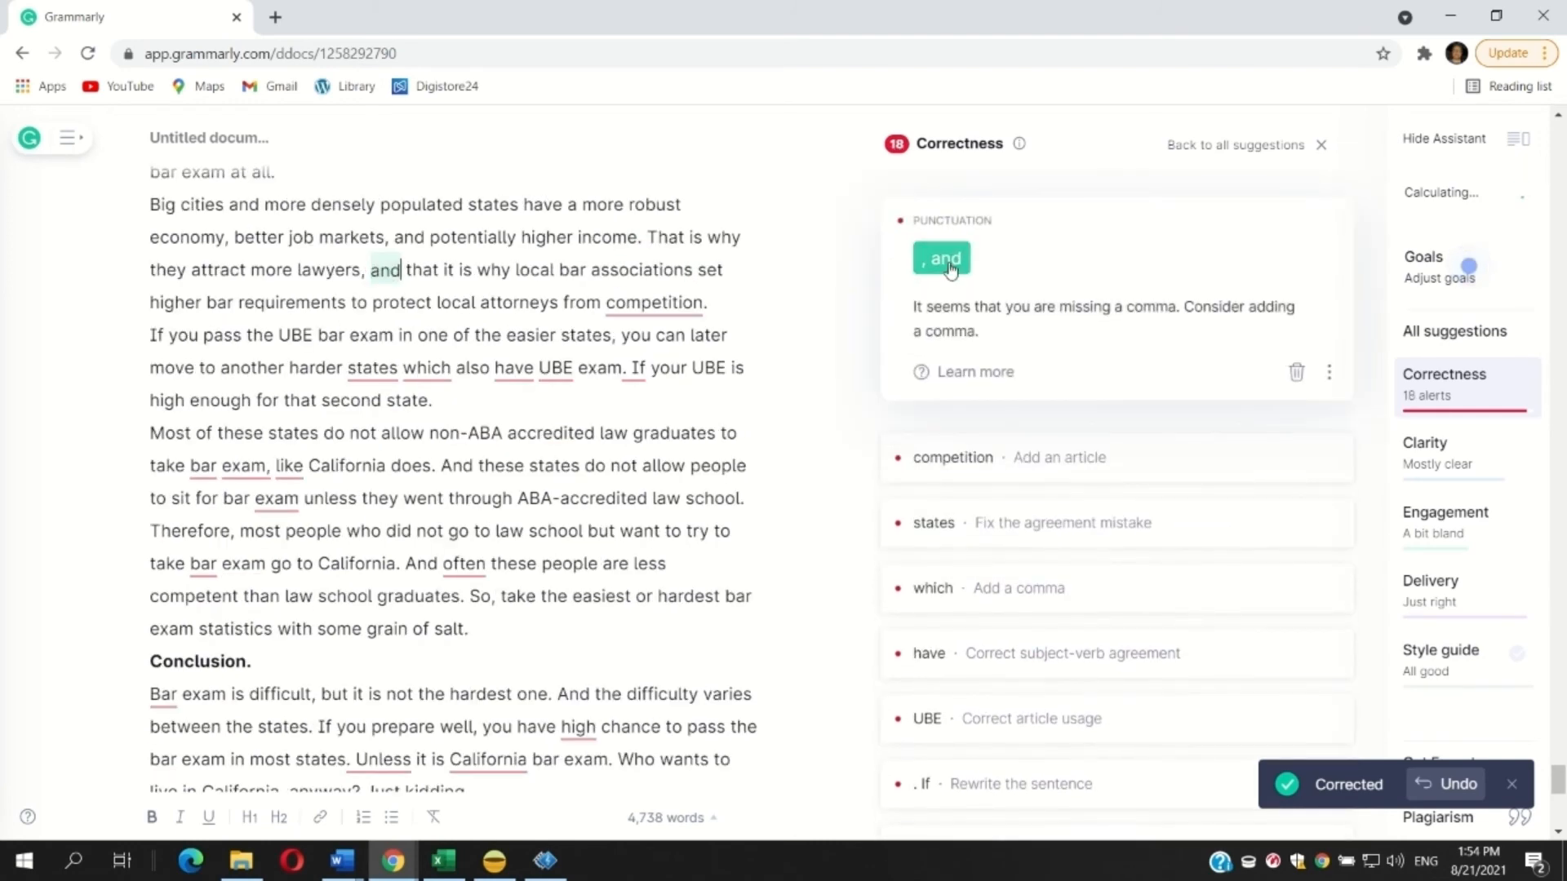
pyautogui.click(968, 214)
pyautogui.click(971, 263)
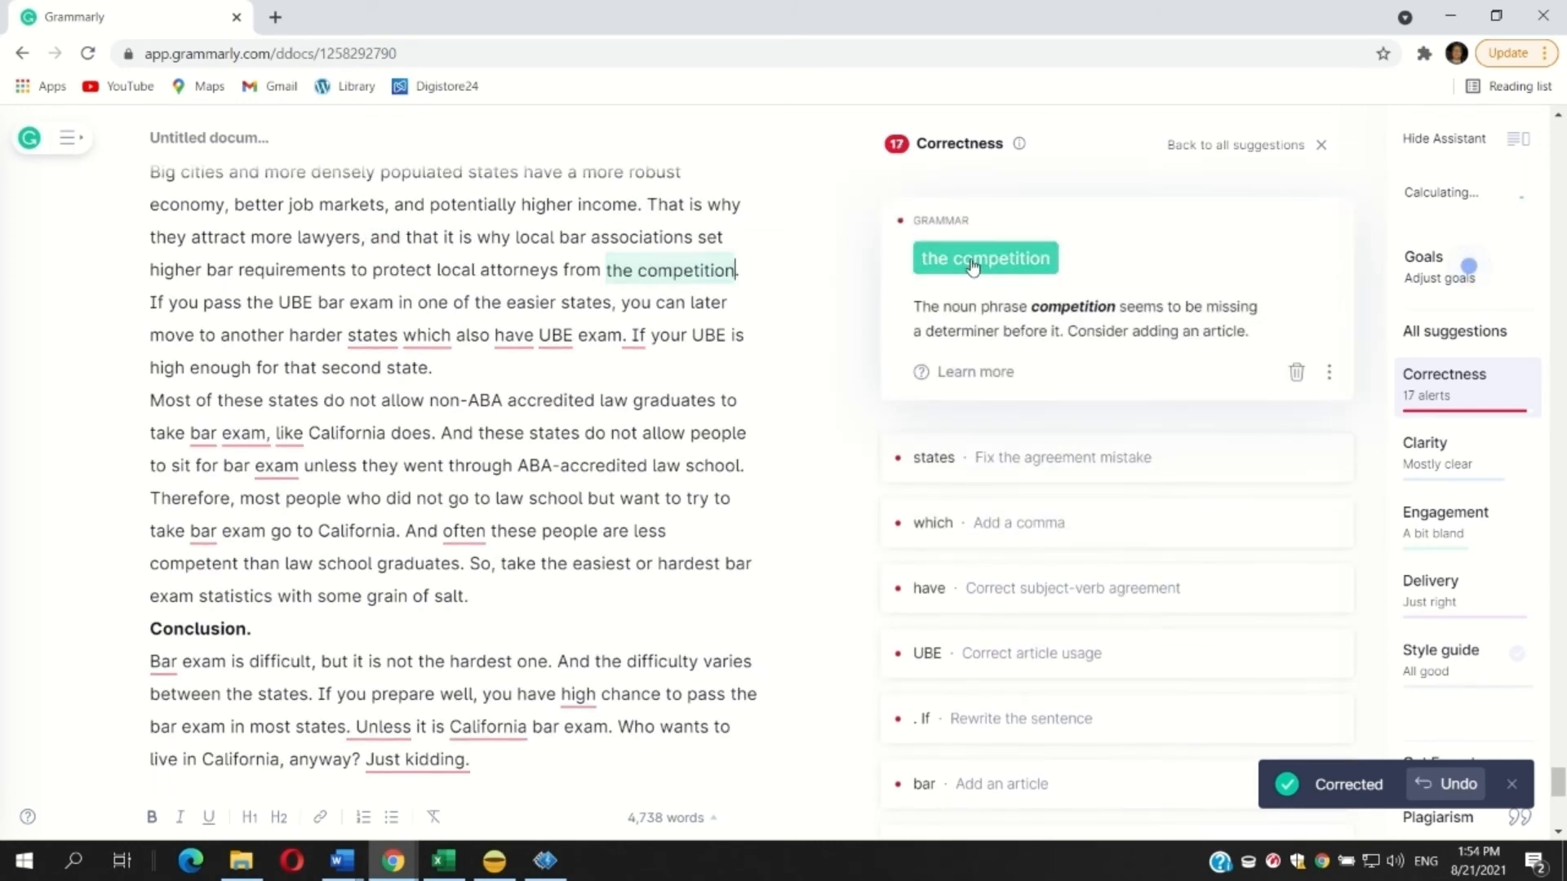
# Step: In the "If you pass the UBE bar exam" paragraph, accept "state" and "a UBE", and join the "if your UBE" fragment to its preceding sentence
pyautogui.click(944, 222)
pyautogui.click(1024, 258)
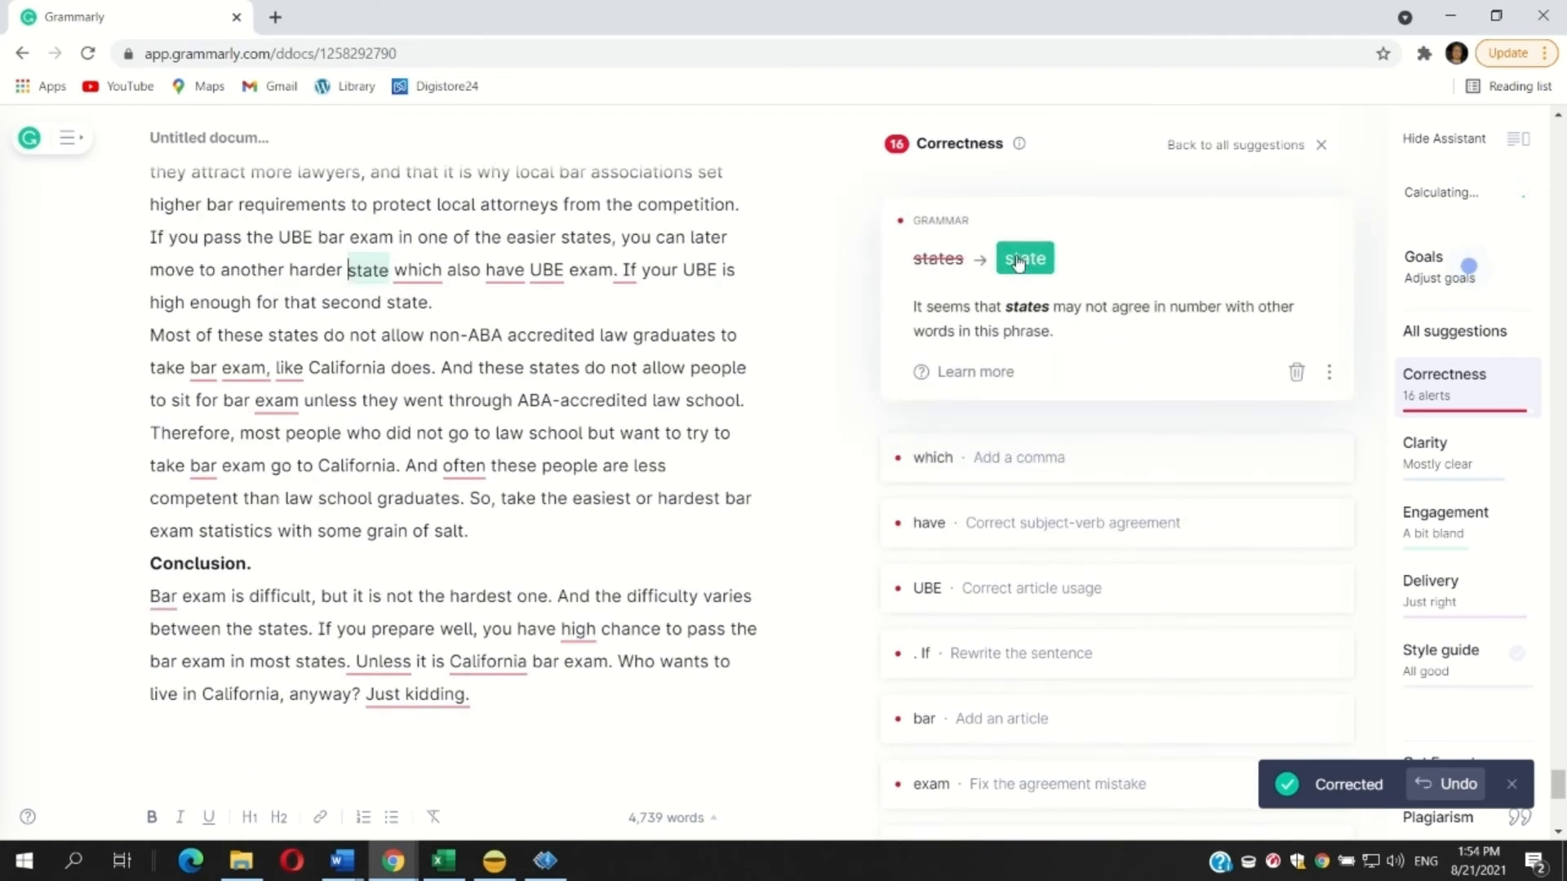
pyautogui.click(957, 228)
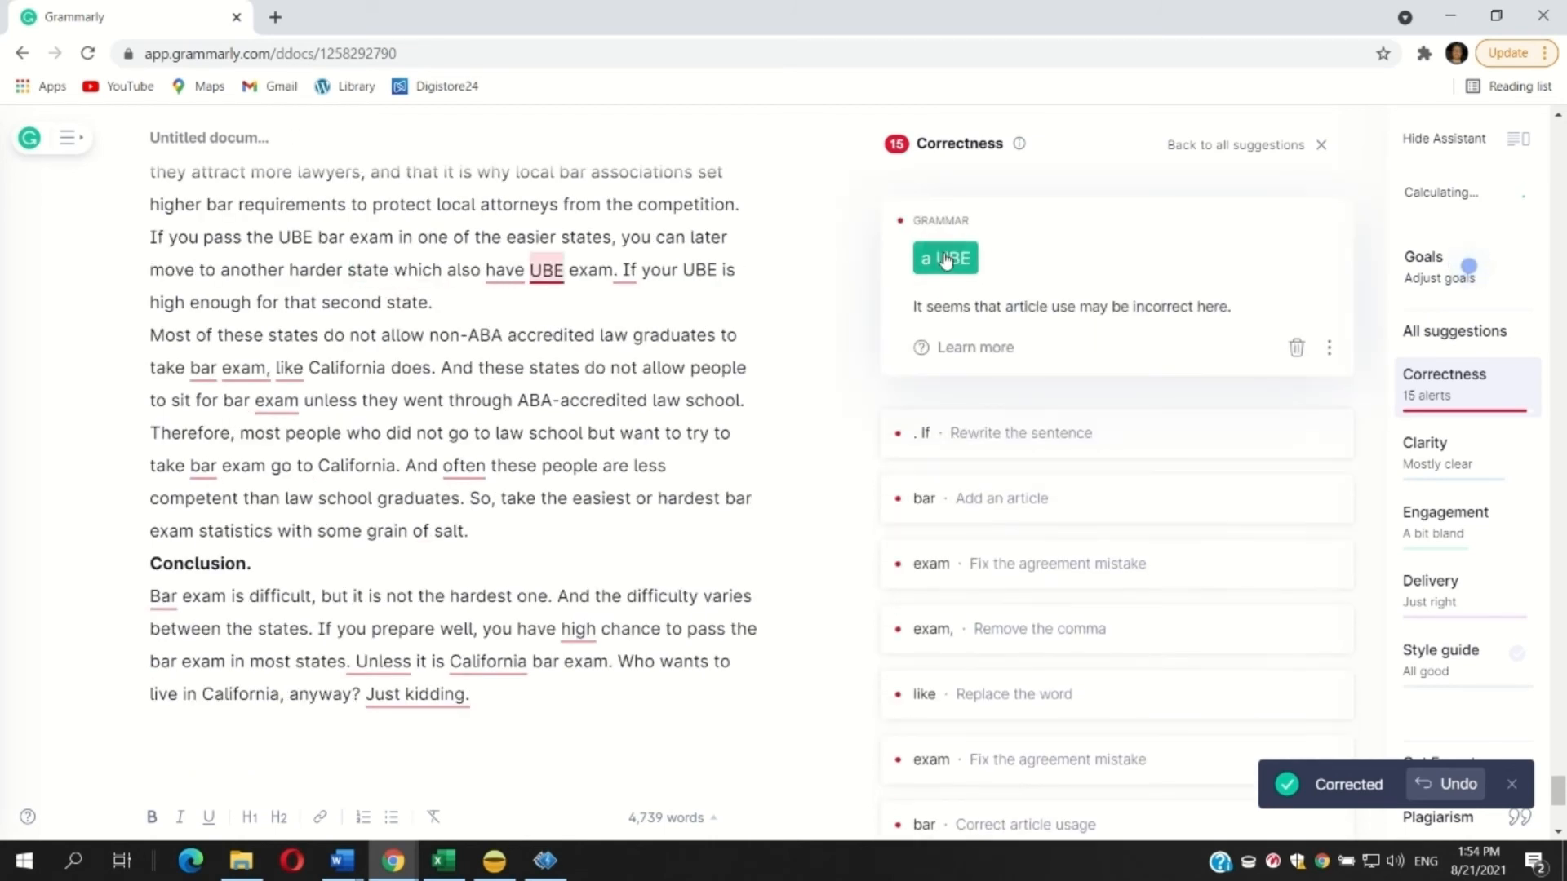
pyautogui.click(938, 256)
pyautogui.click(935, 225)
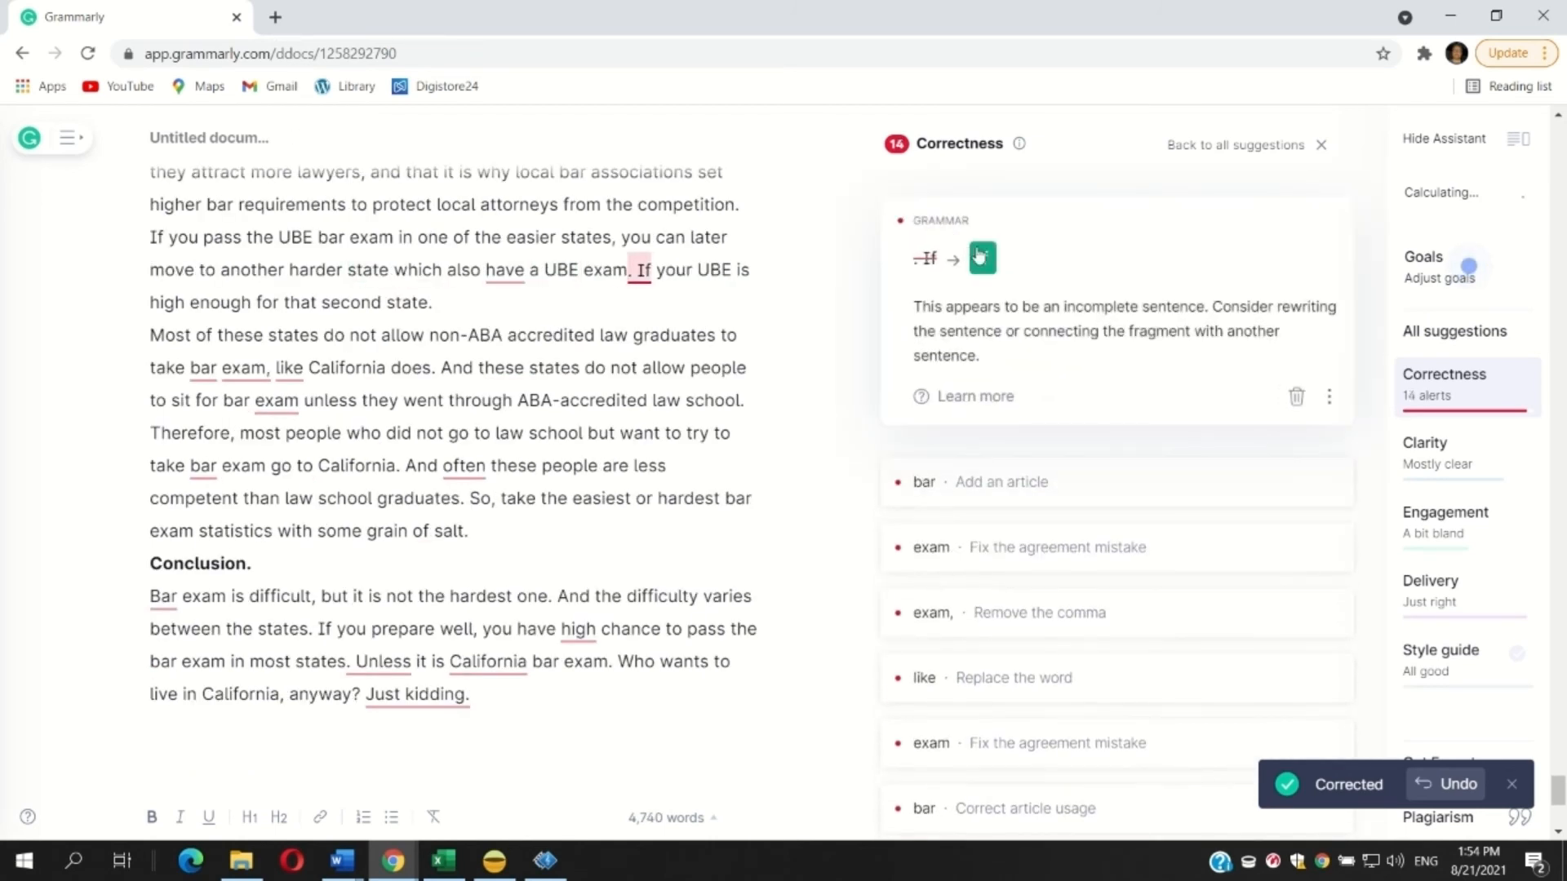
pyautogui.click(979, 255)
# Step: In the paragraph on non-ABA accredited graduates, accept "the bar" before "exam", "as" in place of "like", and "exams" after "sit for bar"
pyautogui.click(951, 227)
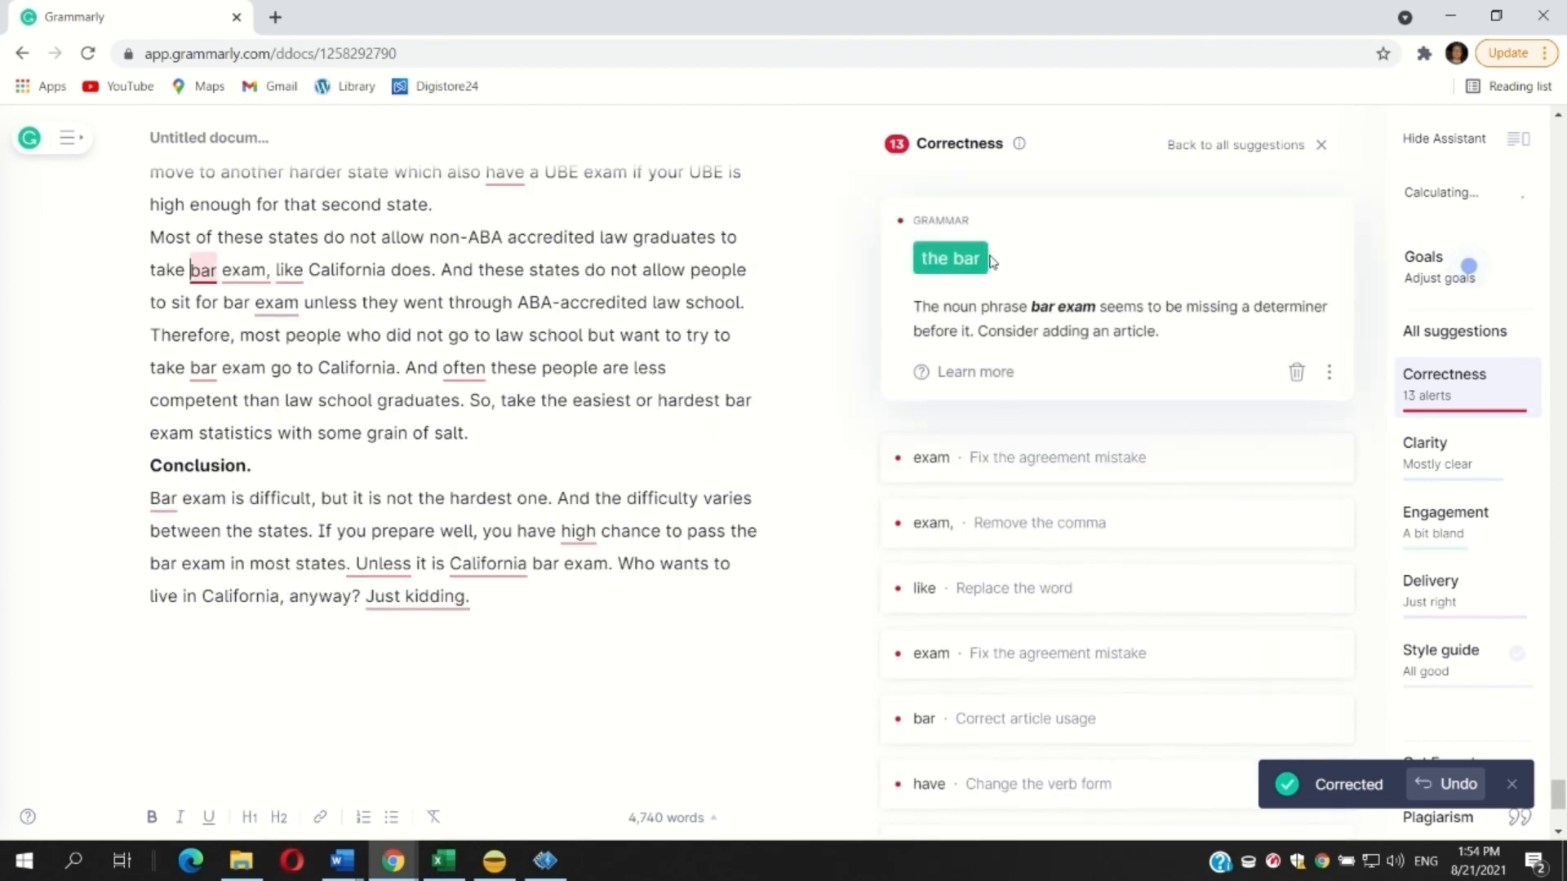
pyautogui.click(967, 255)
pyautogui.click(951, 219)
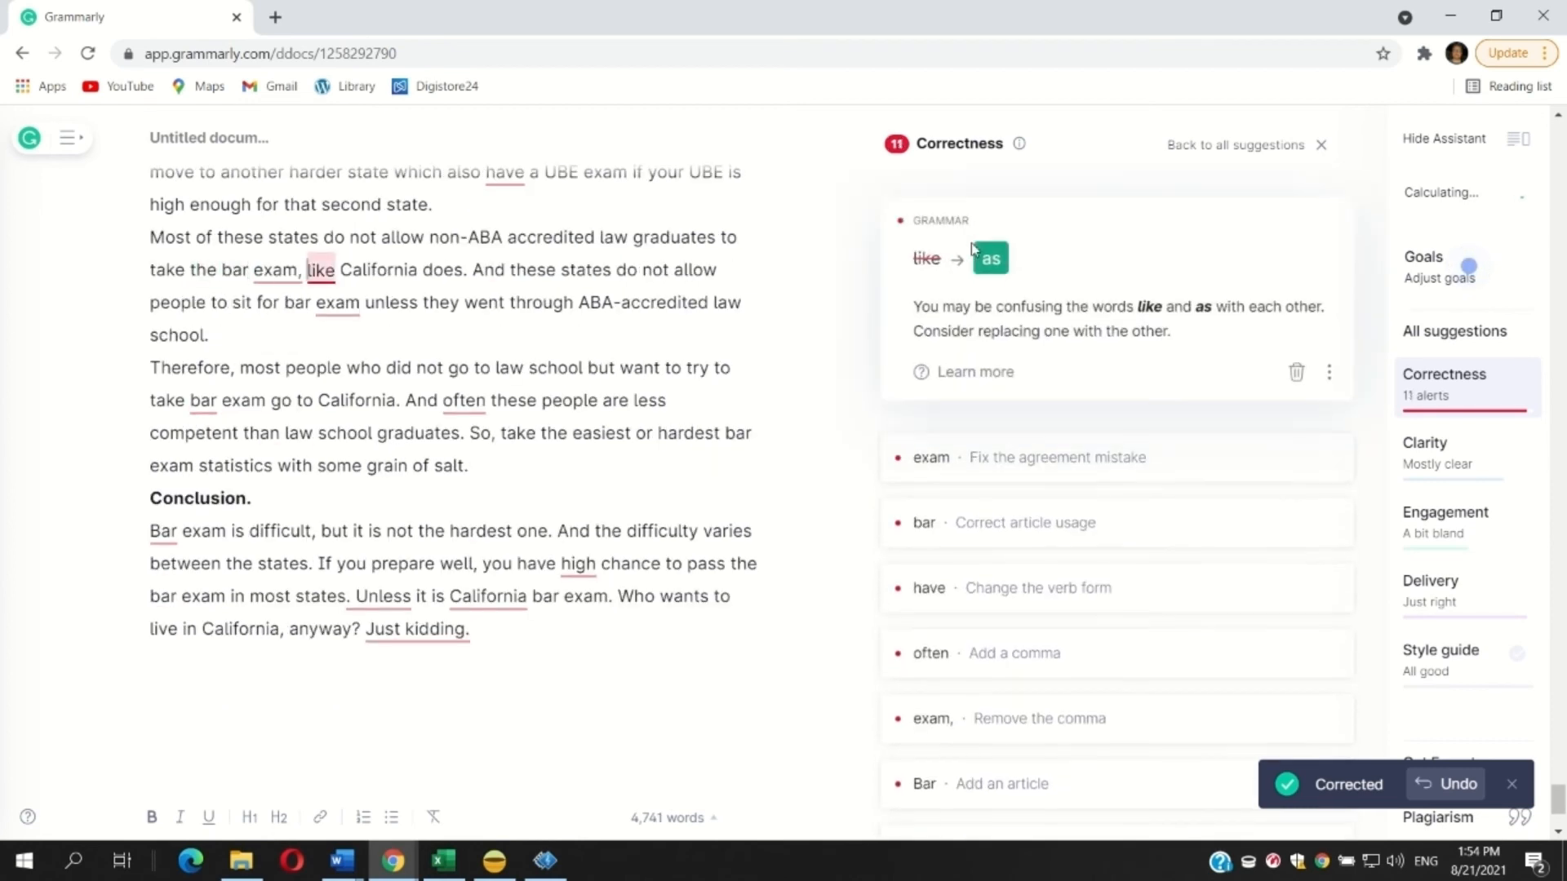
pyautogui.click(988, 259)
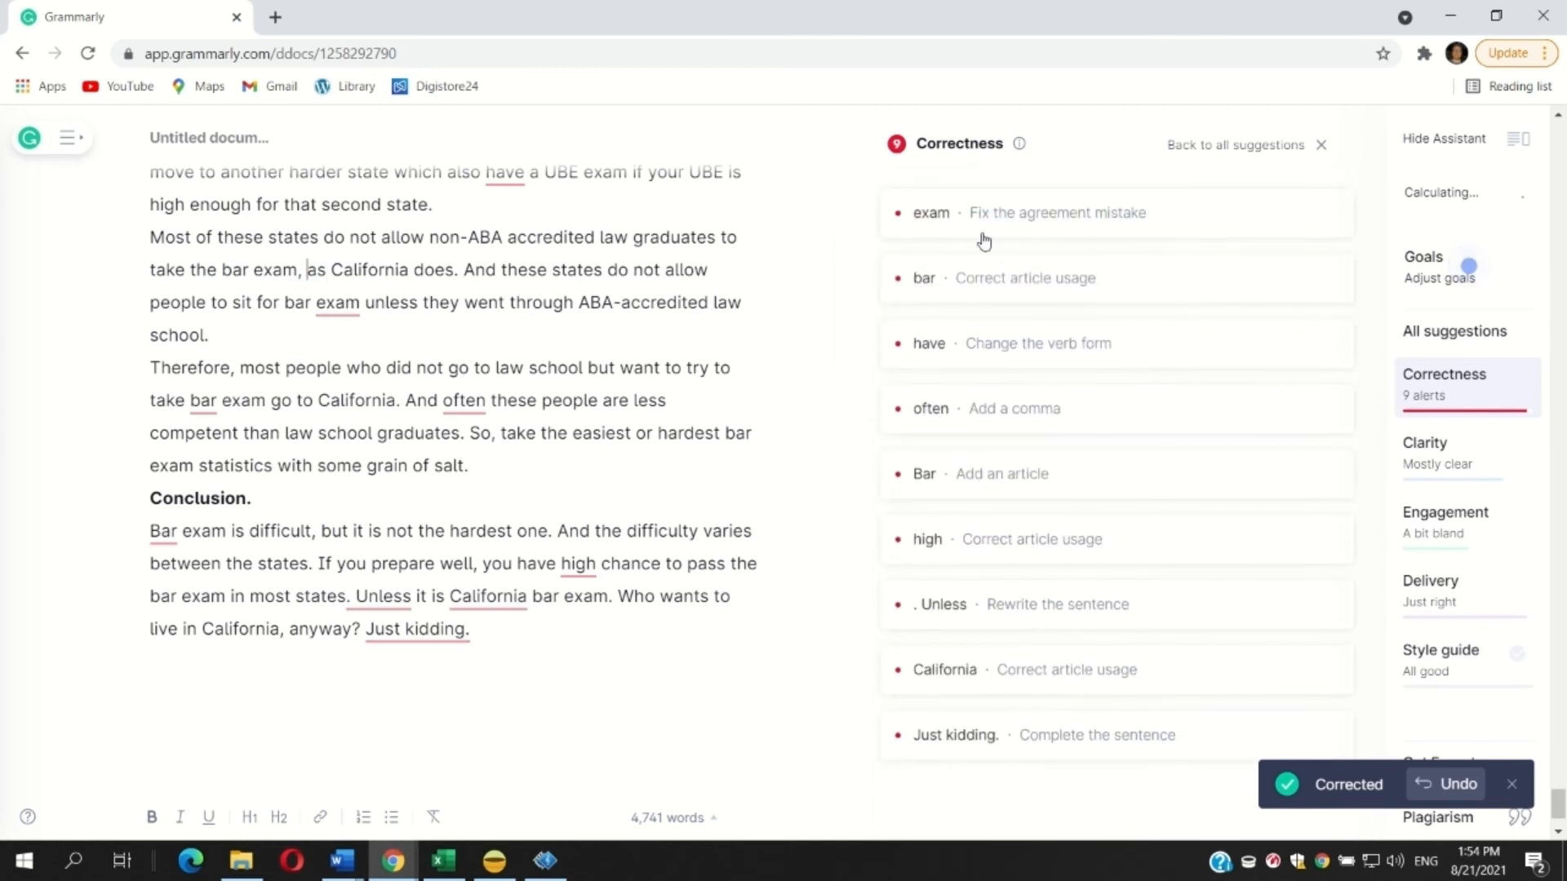
pyautogui.click(979, 231)
pyautogui.click(1019, 257)
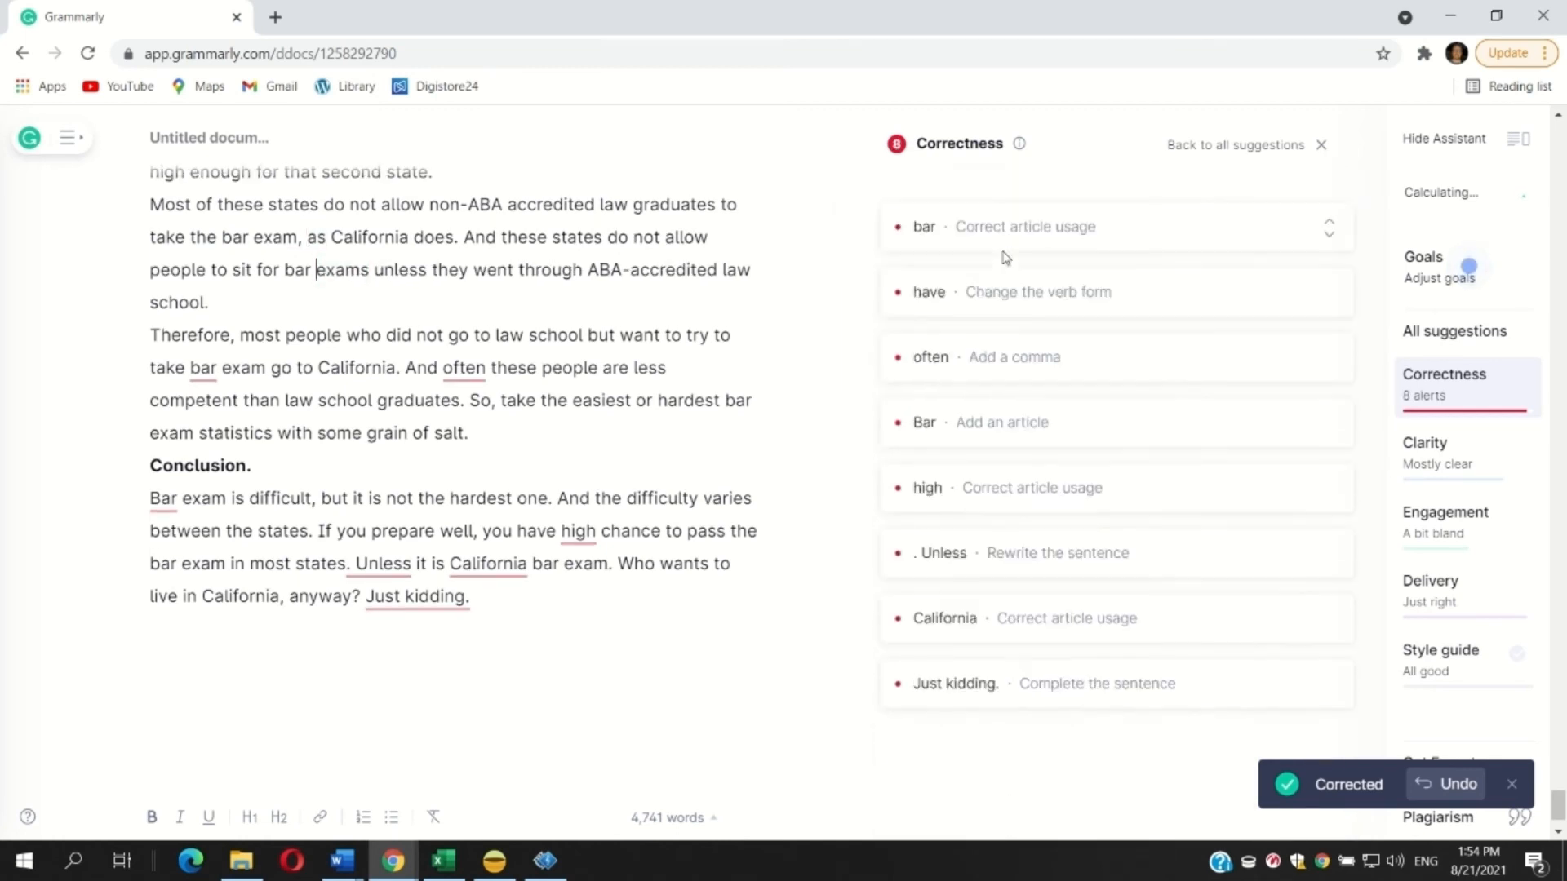
# Step: Accept "the bar" in the go-to-California sentence, "has" in the harder state sentence, and the comma after "And often"
pyautogui.click(966, 221)
pyautogui.click(967, 260)
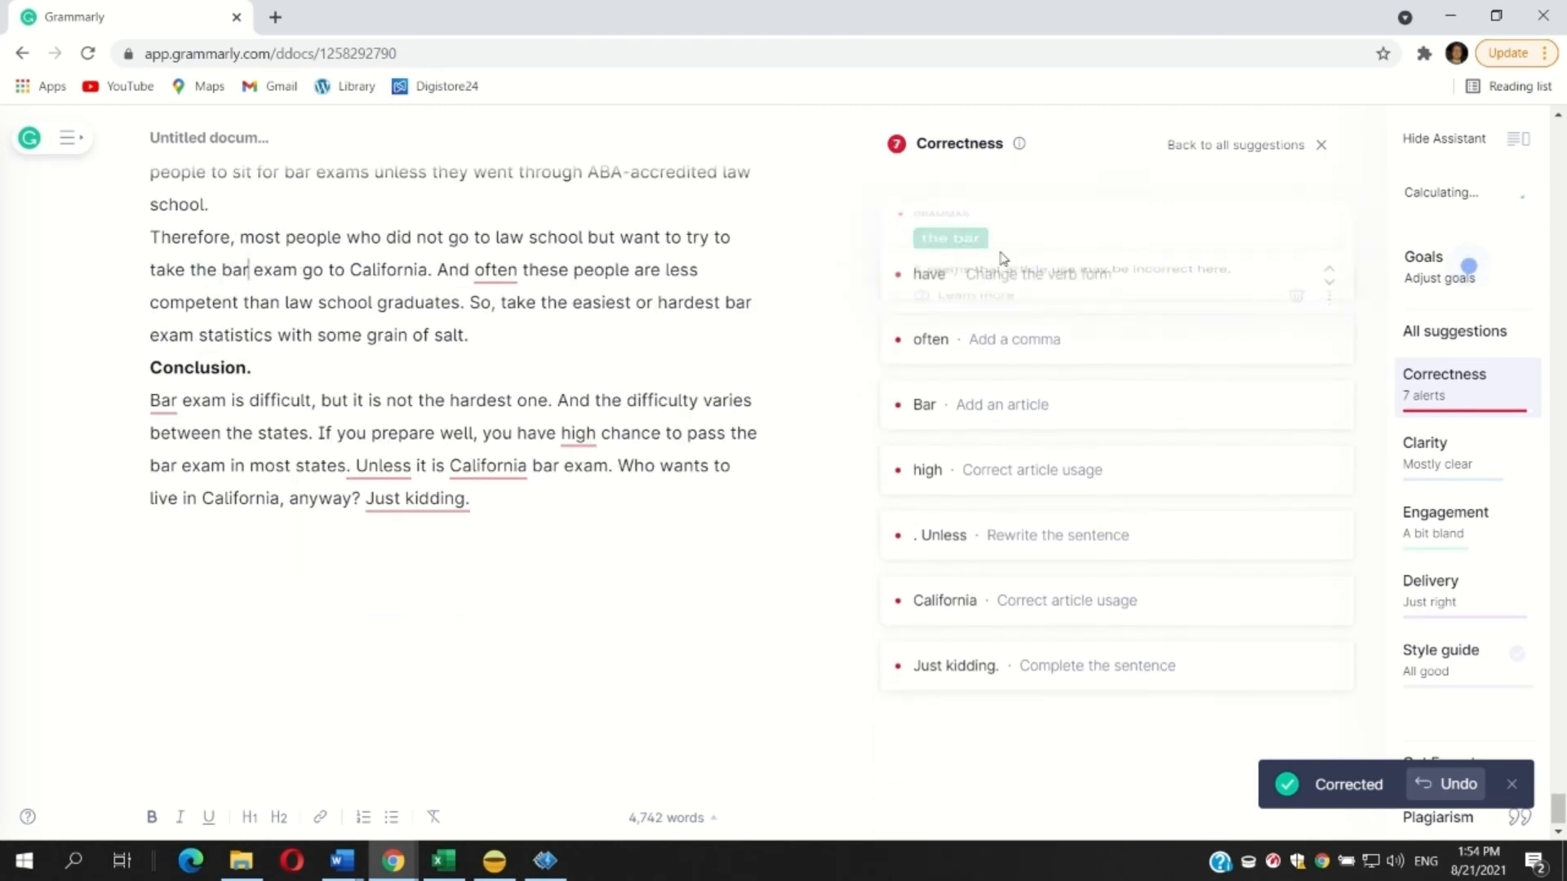
pyautogui.click(1000, 218)
pyautogui.click(1003, 259)
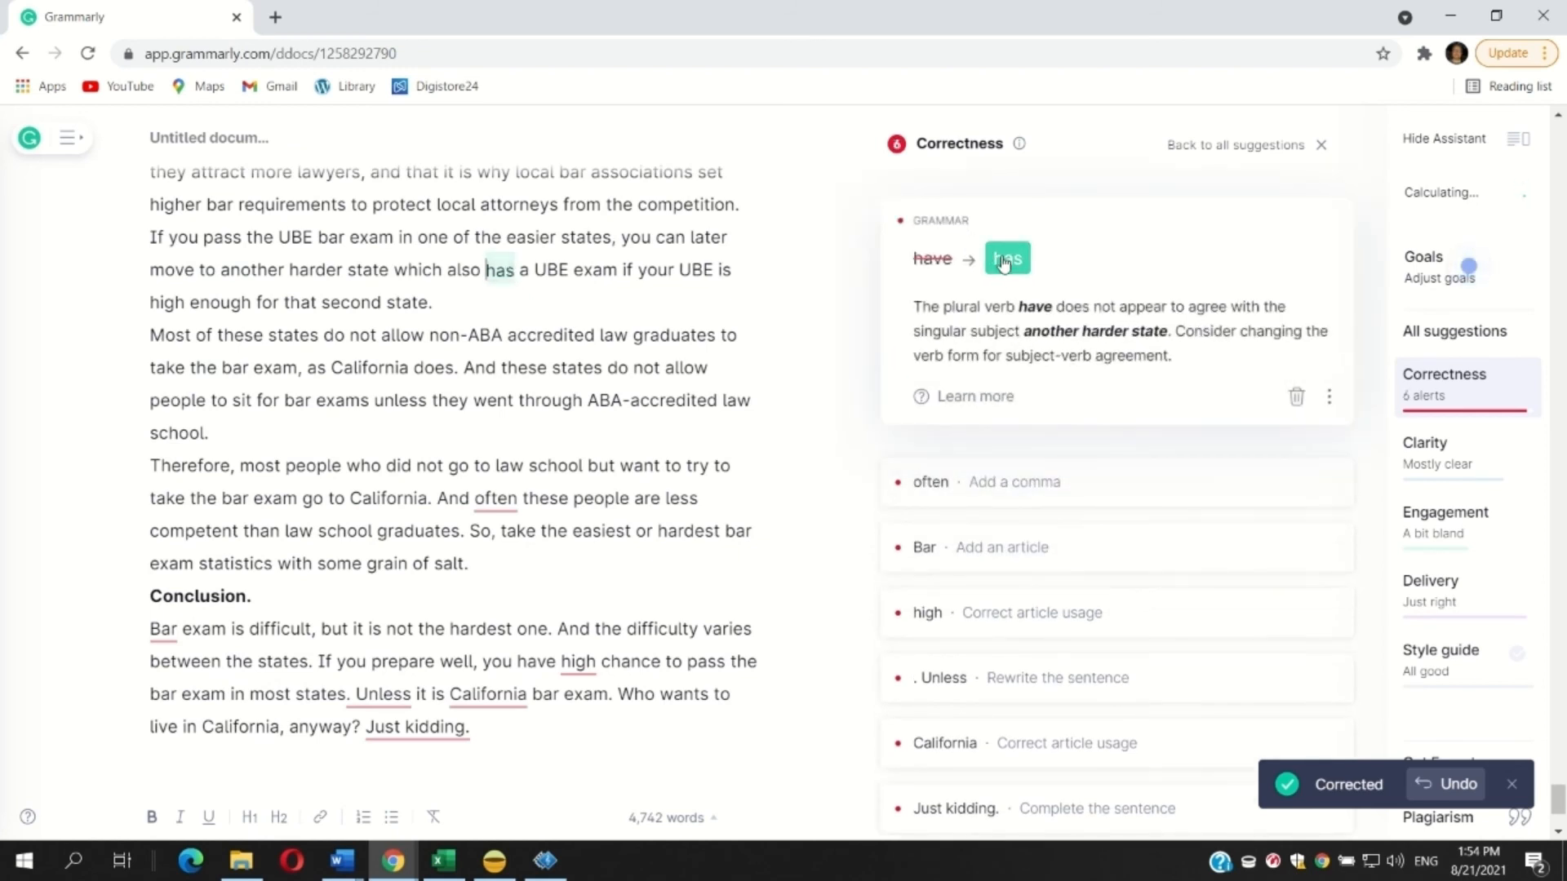
pyautogui.click(971, 265)
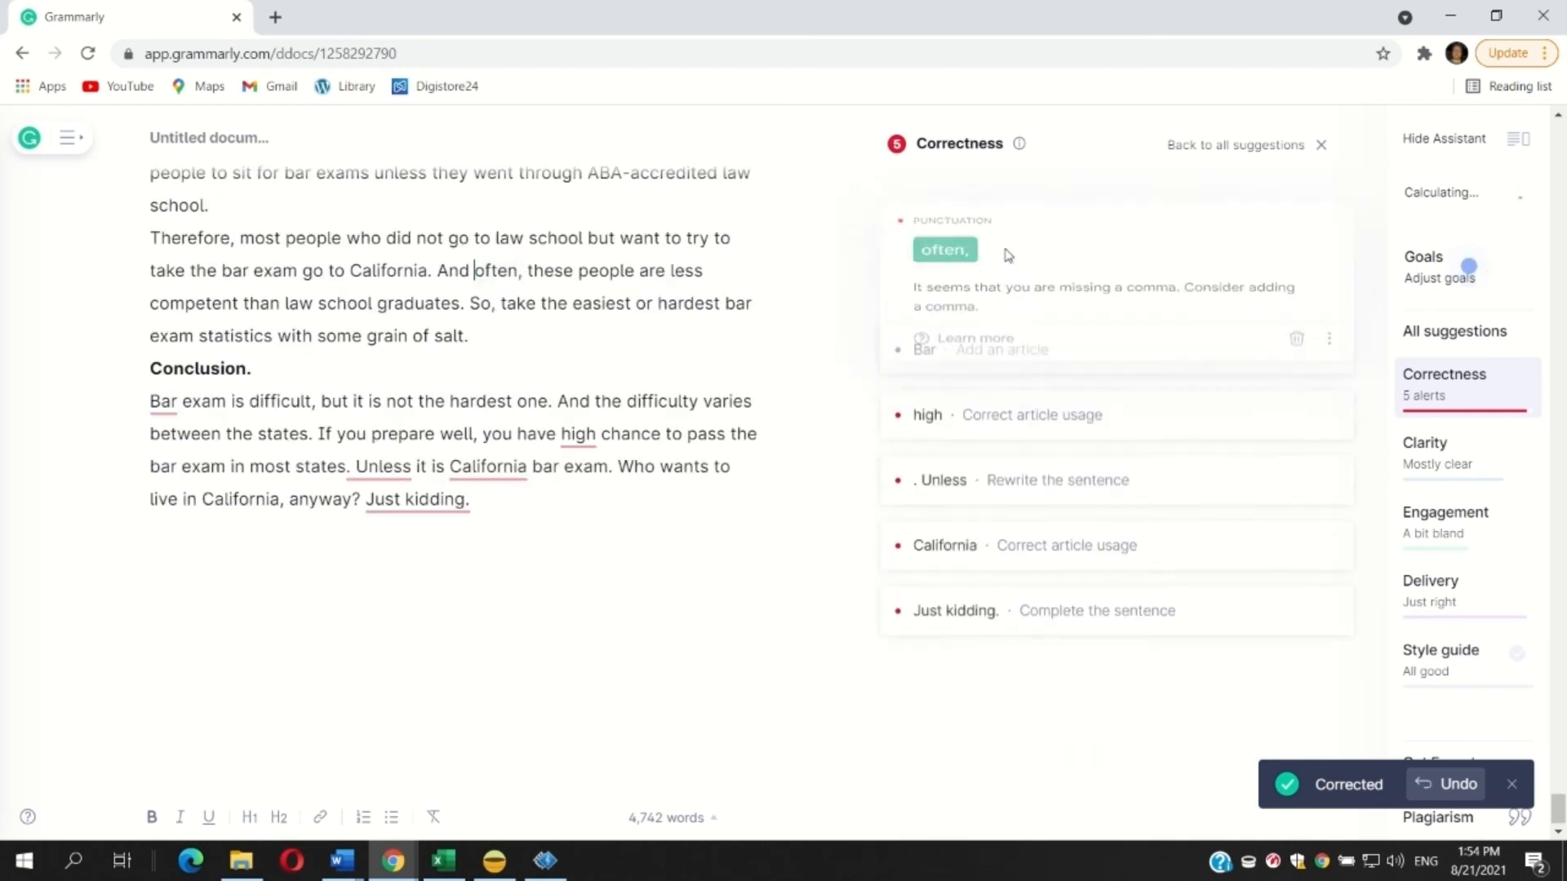
# Step: In the conclusion paragraph, accept "The bar" at its start and "a high" before "chance to pass"
pyautogui.click(960, 227)
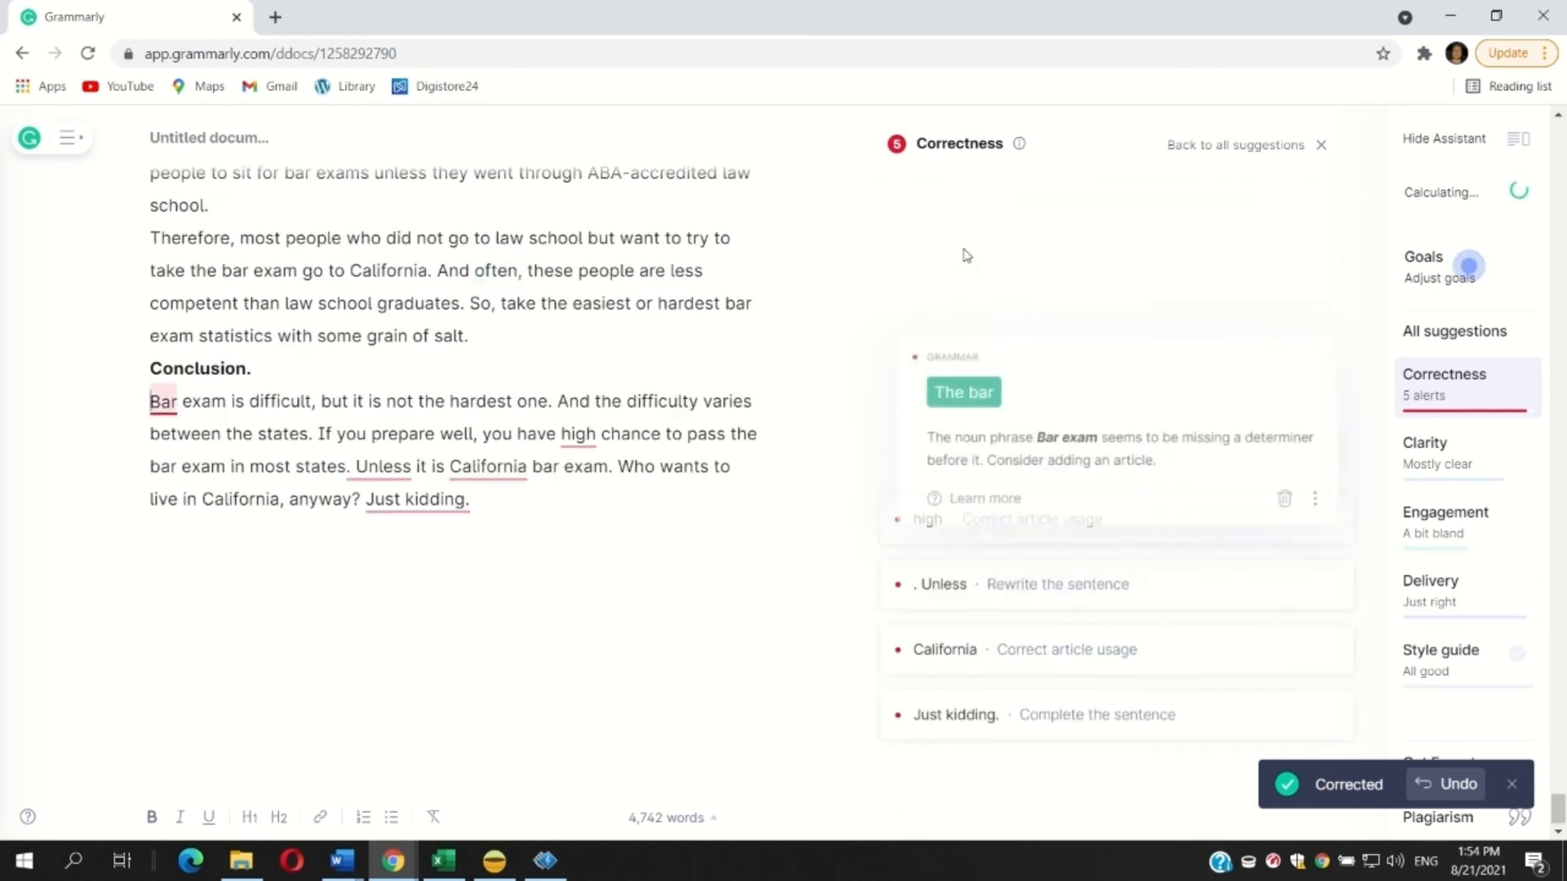
pyautogui.click(953, 391)
pyautogui.click(965, 338)
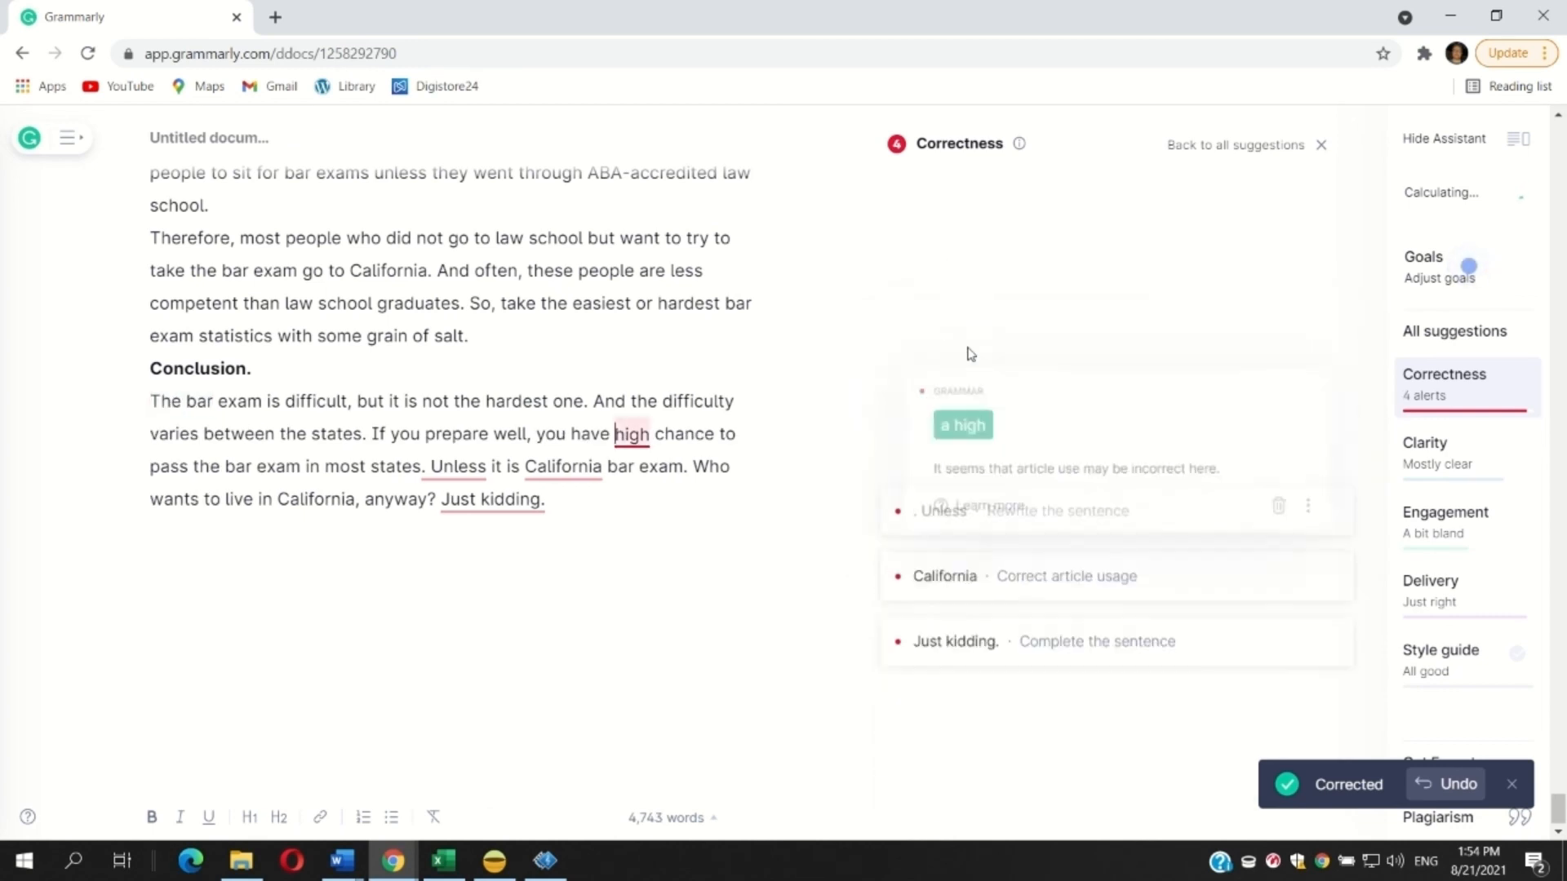
pyautogui.click(956, 418)
# Step: Join the conclusion's "unless" fragment to its preceding sentence, accept "the California", and dismiss the "Just kidding." sentence fragment alert
pyautogui.click(953, 377)
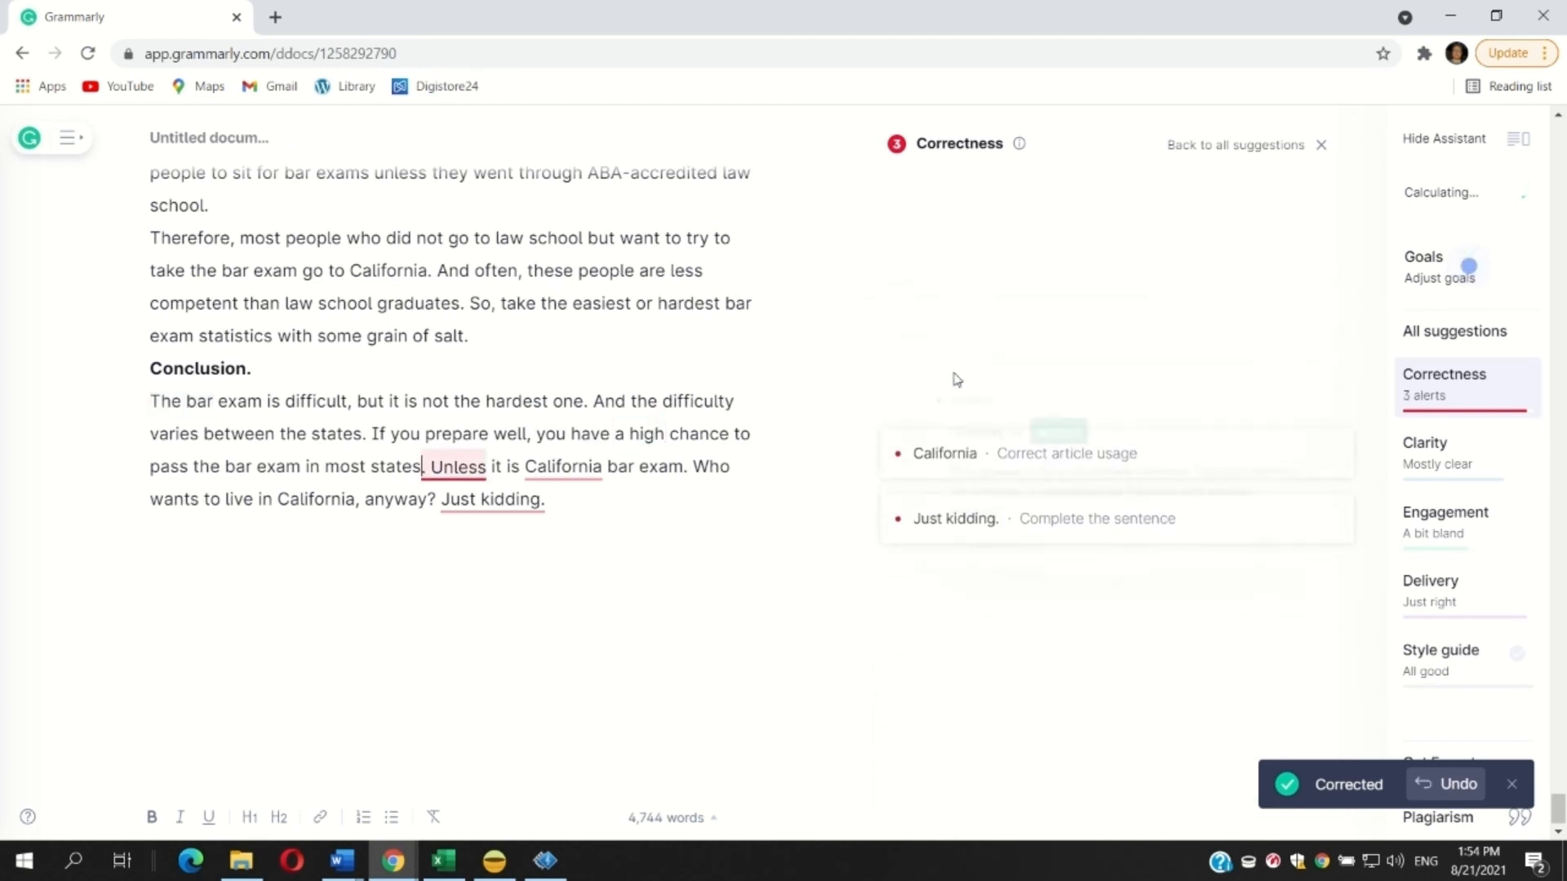
pyautogui.click(1041, 459)
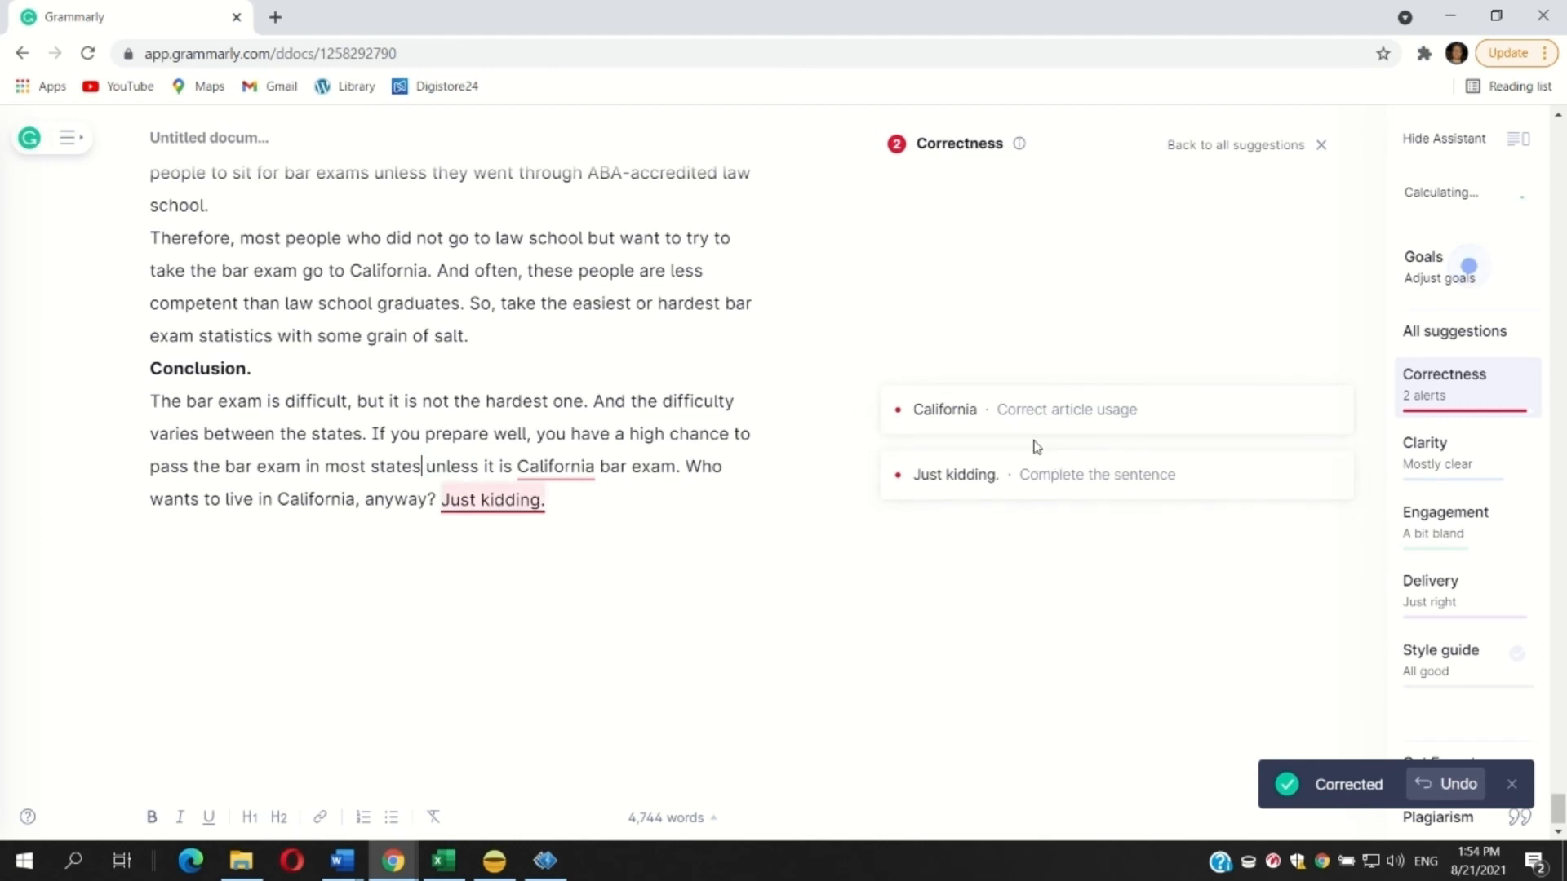
pyautogui.click(1005, 415)
pyautogui.click(1005, 449)
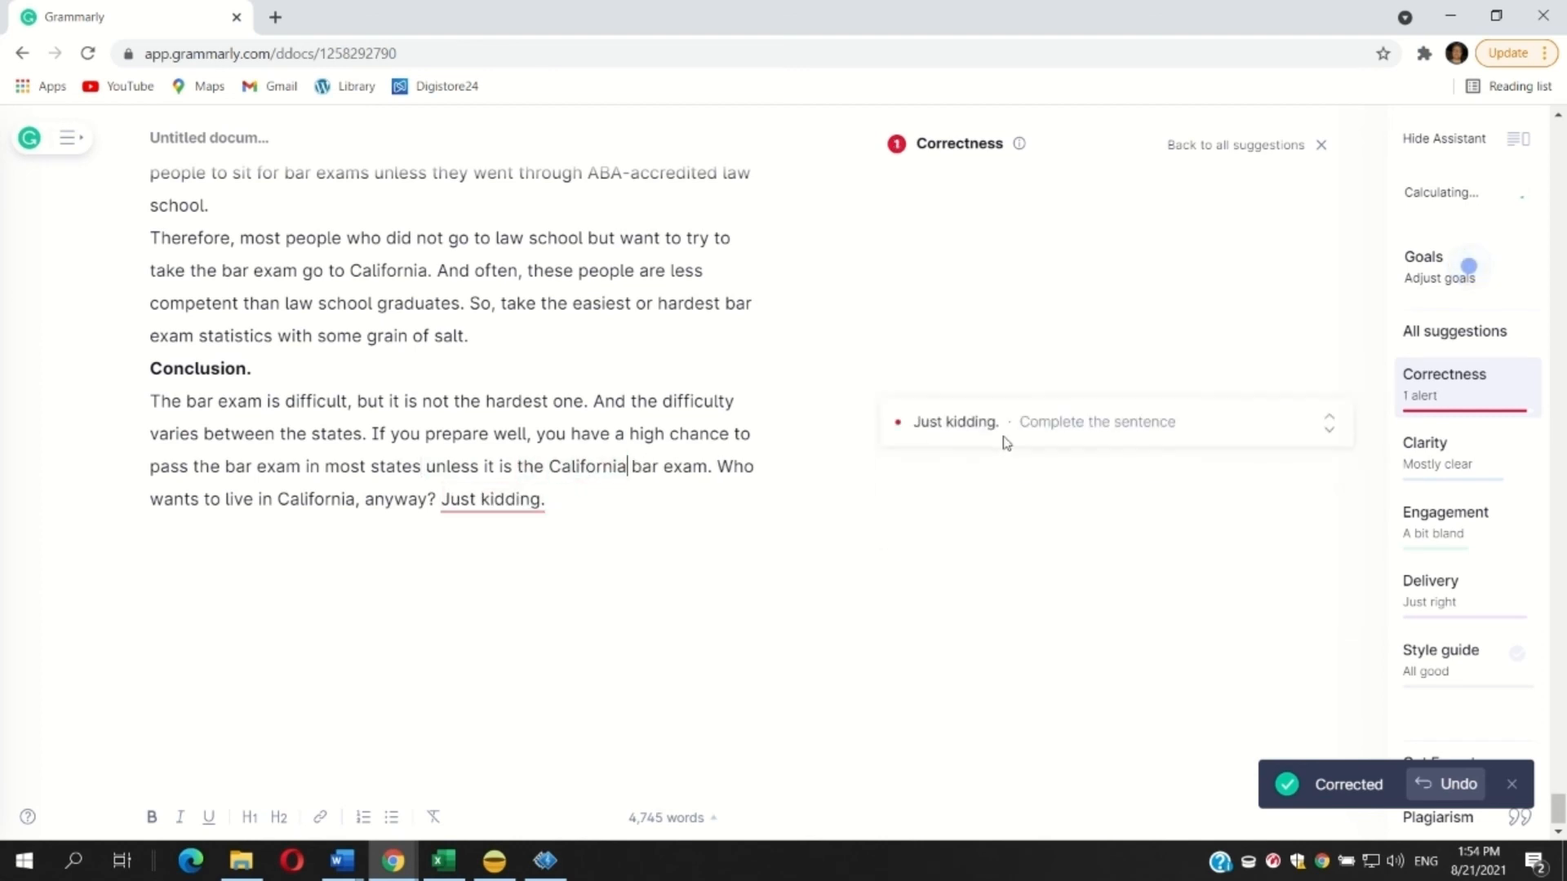
pyautogui.click(997, 418)
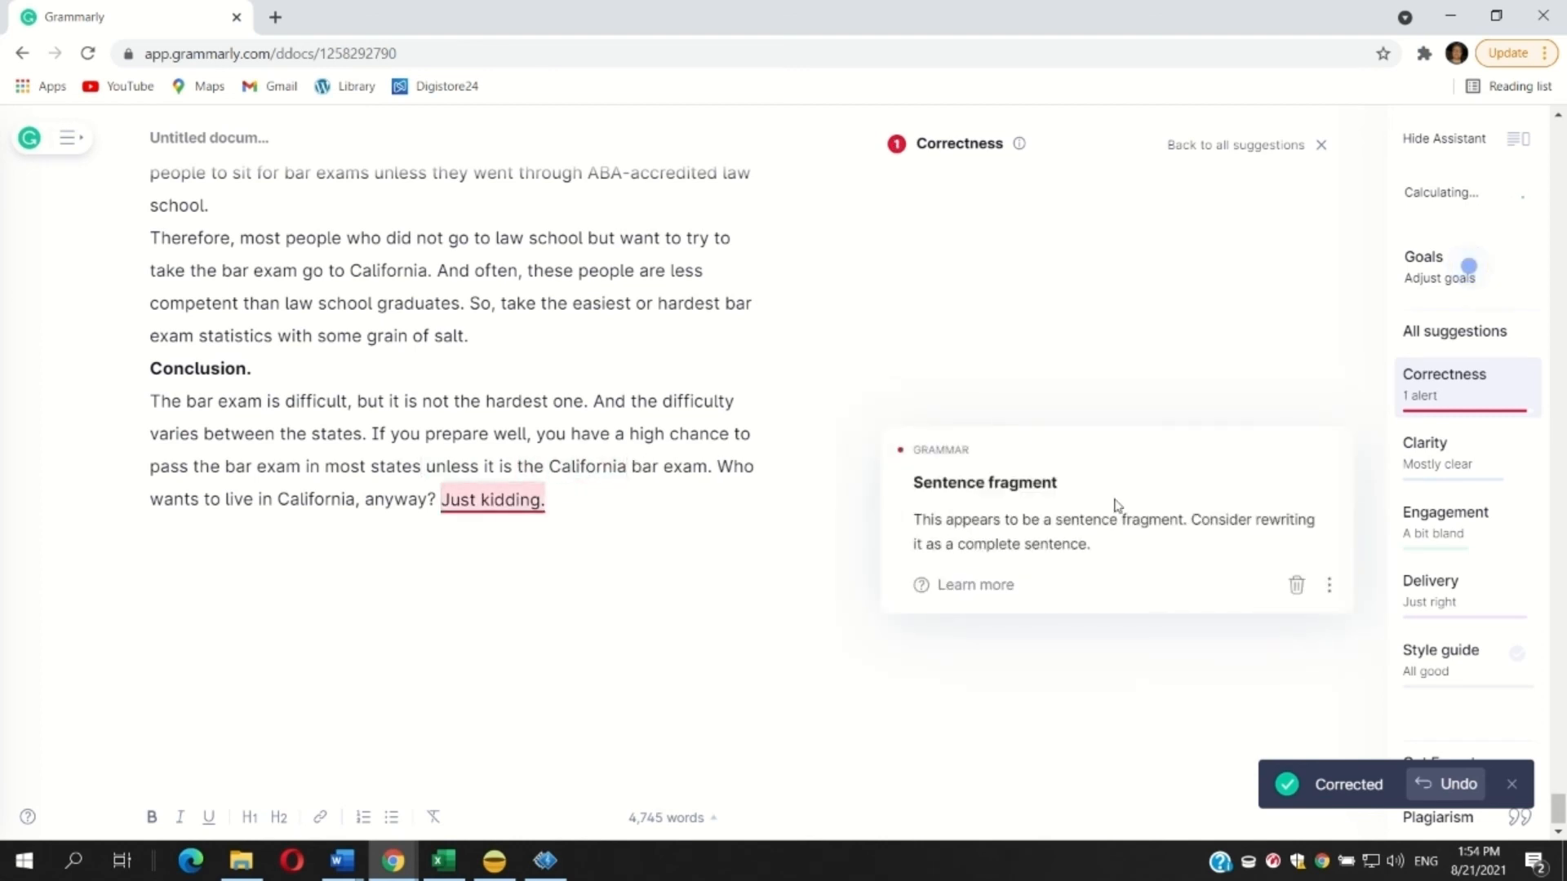
pyautogui.click(1296, 584)
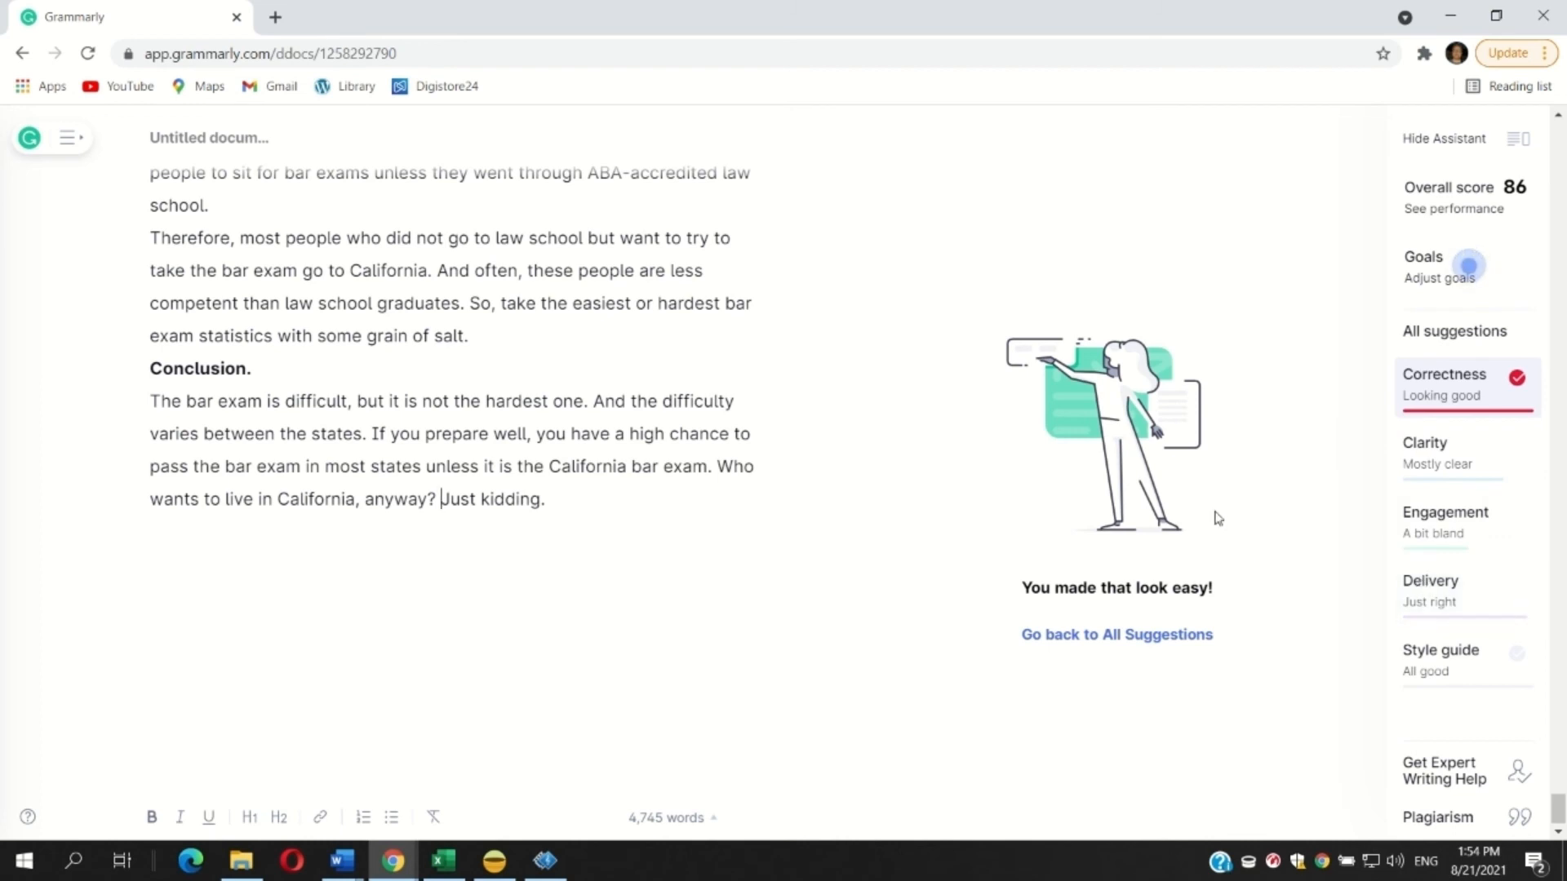
# Step: Switch to the Clarity suggestions and accept the rephrasing of the bold sentence explaining why the bar exam is hard
pyautogui.click(1462, 465)
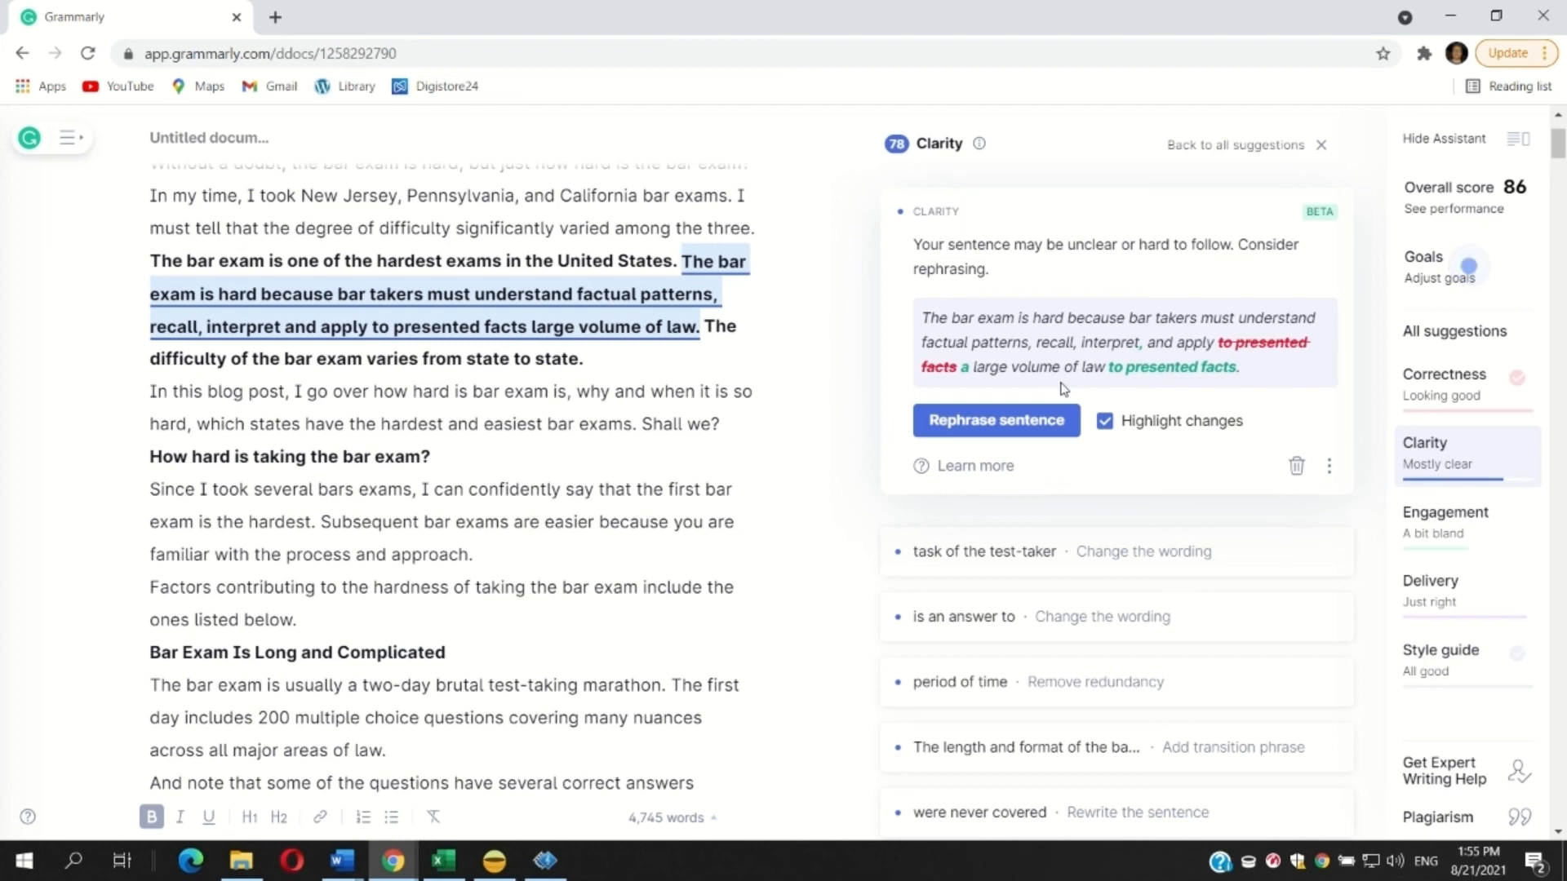
pyautogui.click(997, 420)
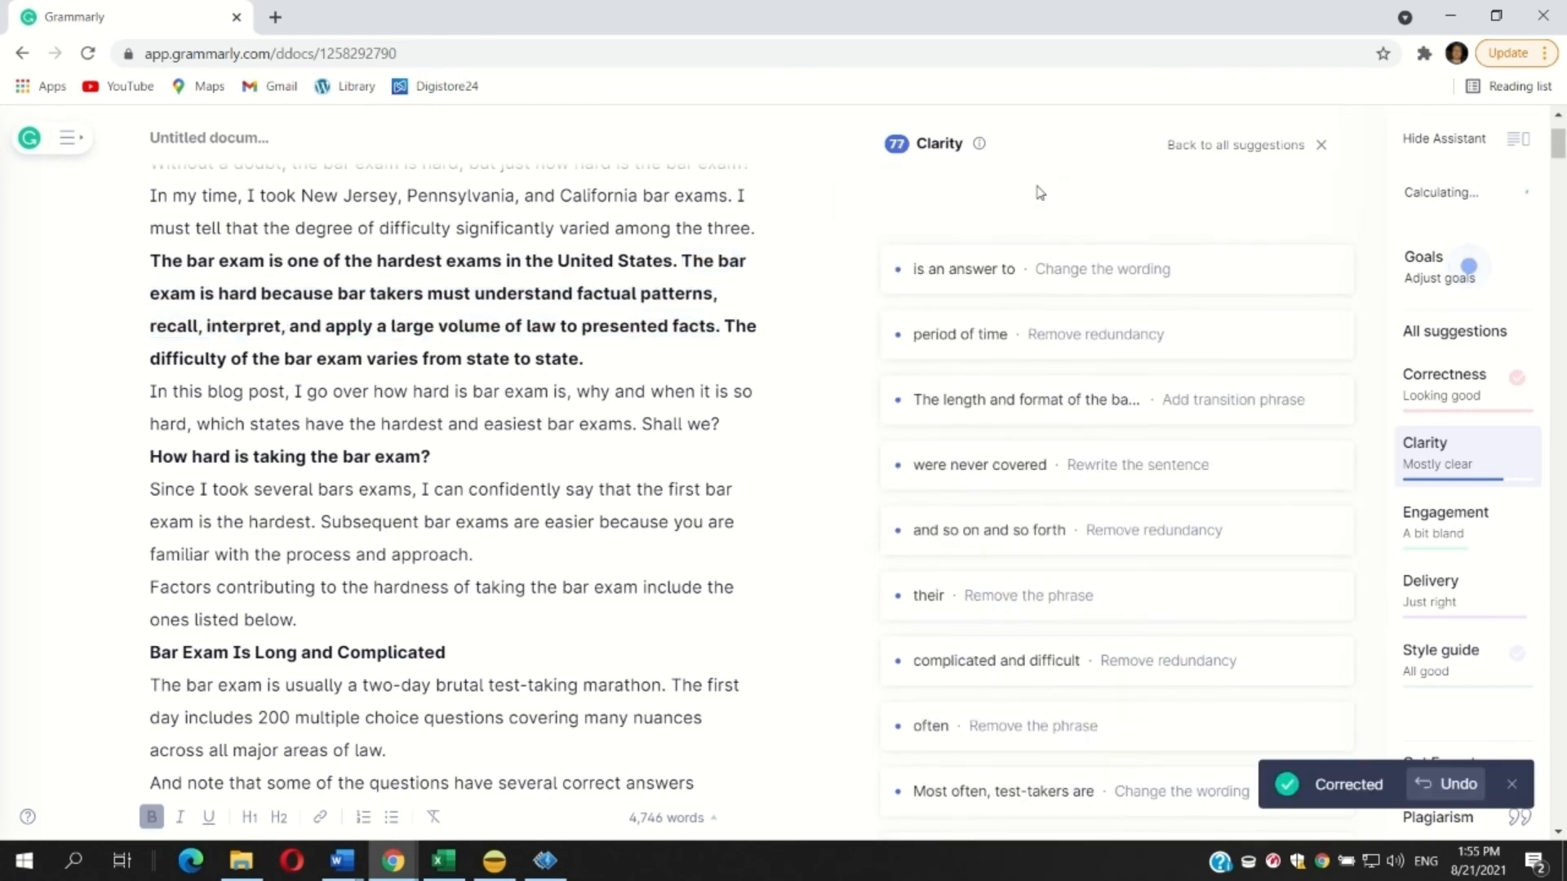
# Step: Accept the concise wordings "test-taker's task" for "task of the test-taker" and "answers" for "is an answer to"
pyautogui.click(1004, 253)
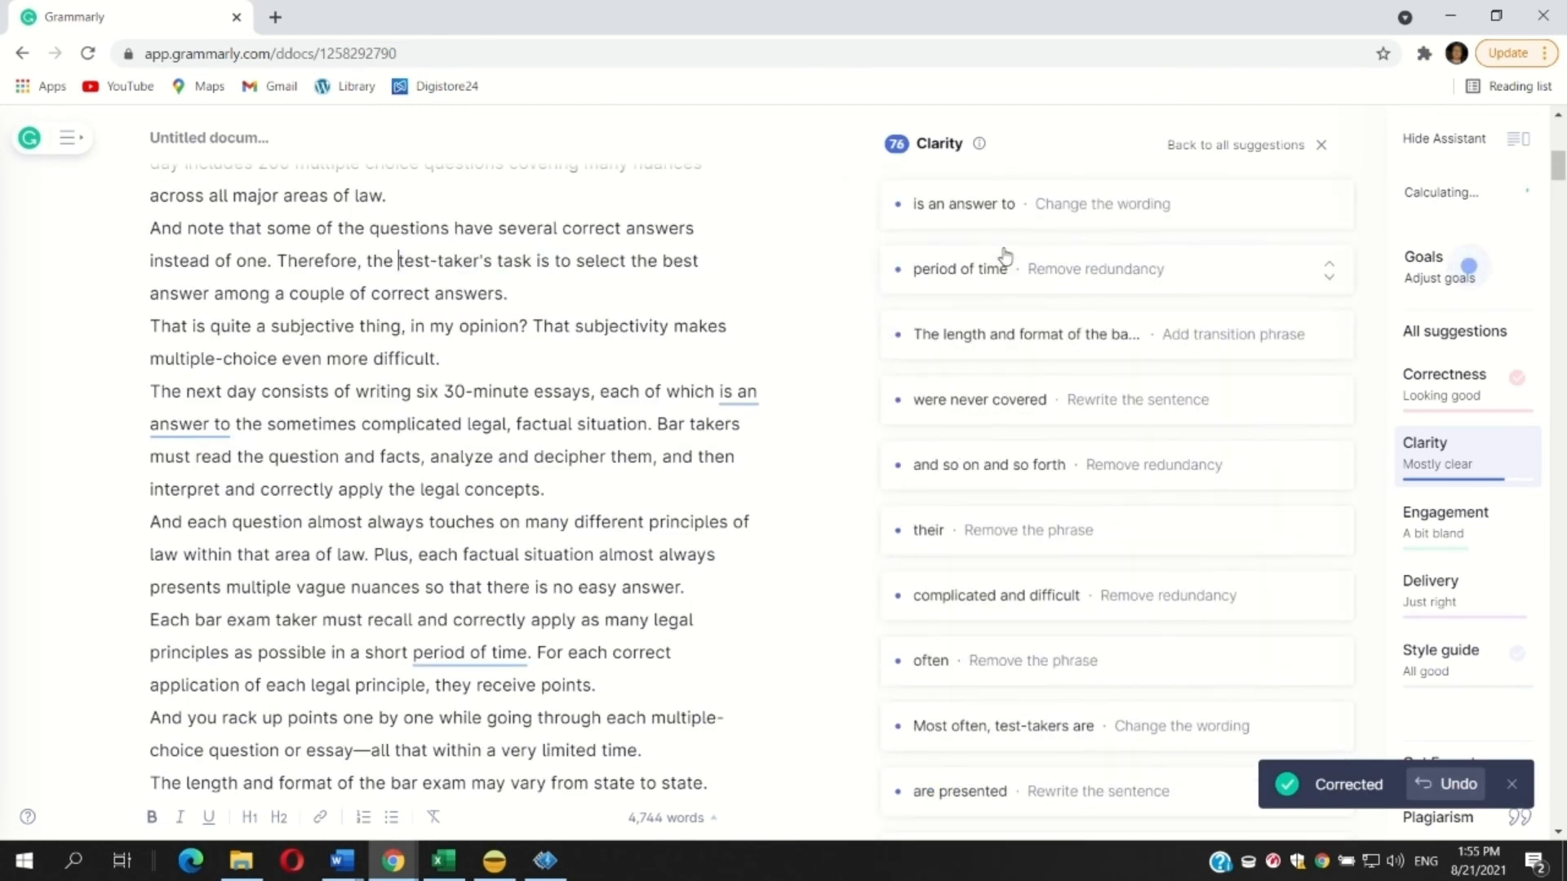
pyautogui.click(979, 204)
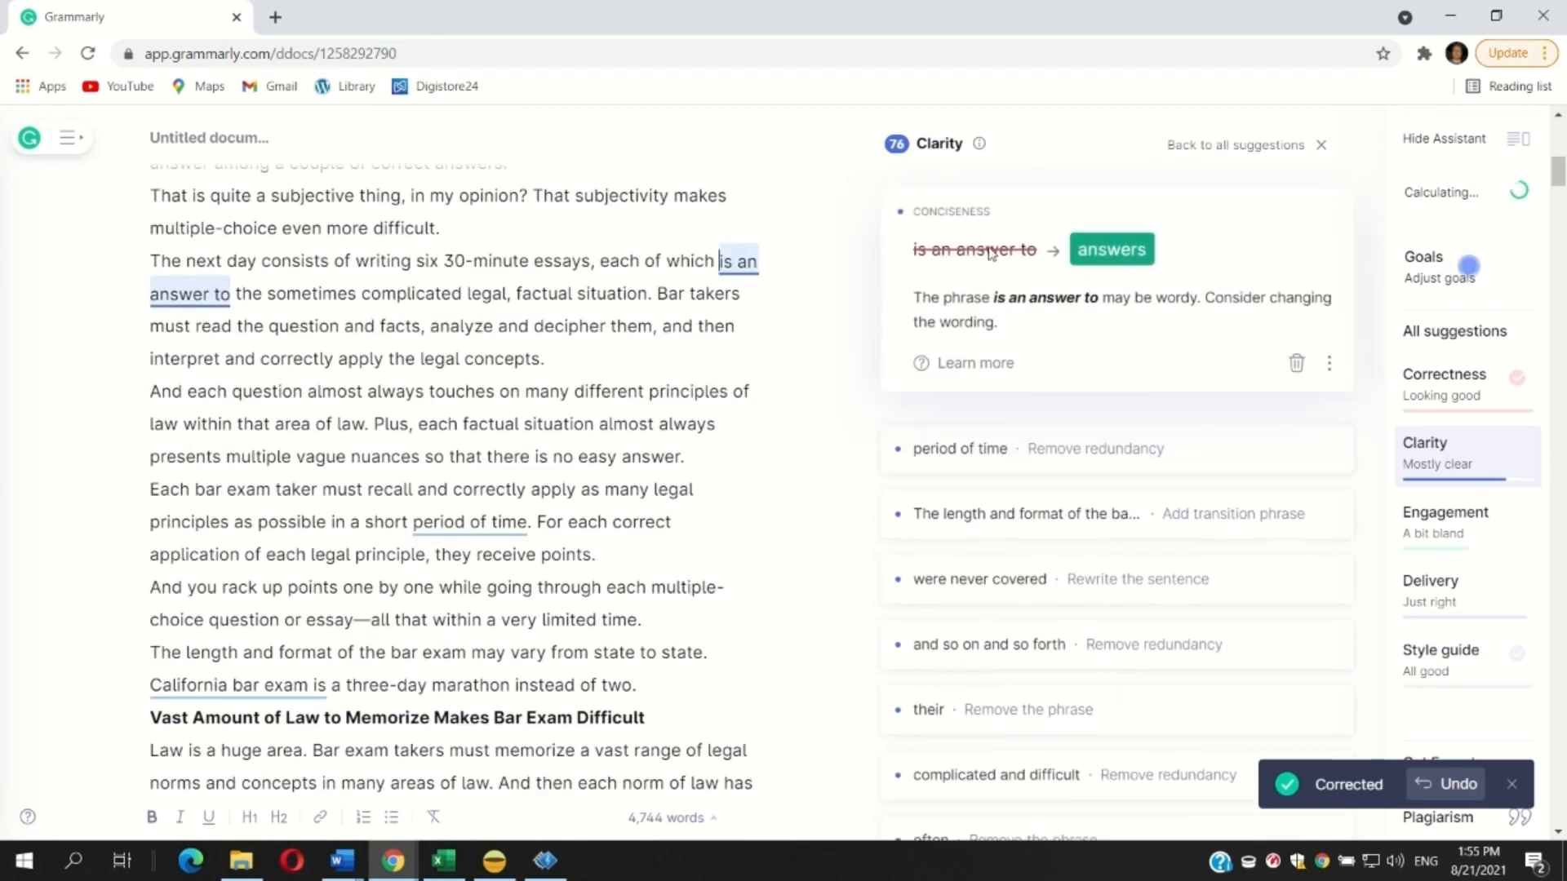
pyautogui.click(1116, 260)
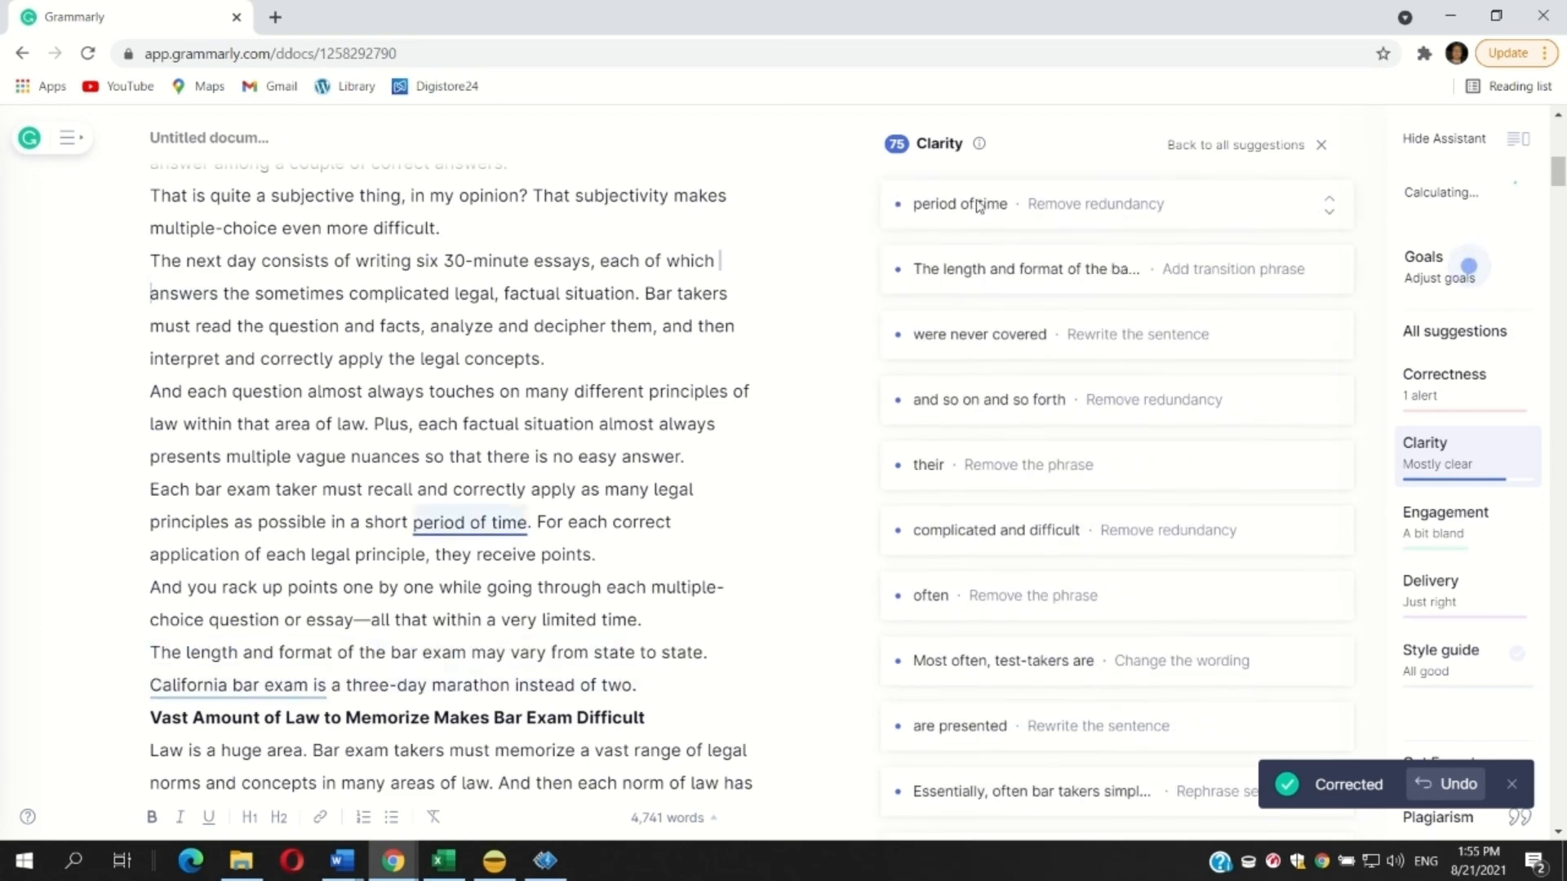
# Step: Accept "time" for "period of time", reword "in a short time" as "quickly", and add the transition "For example," before the California bar exam sentence
pyautogui.click(979, 204)
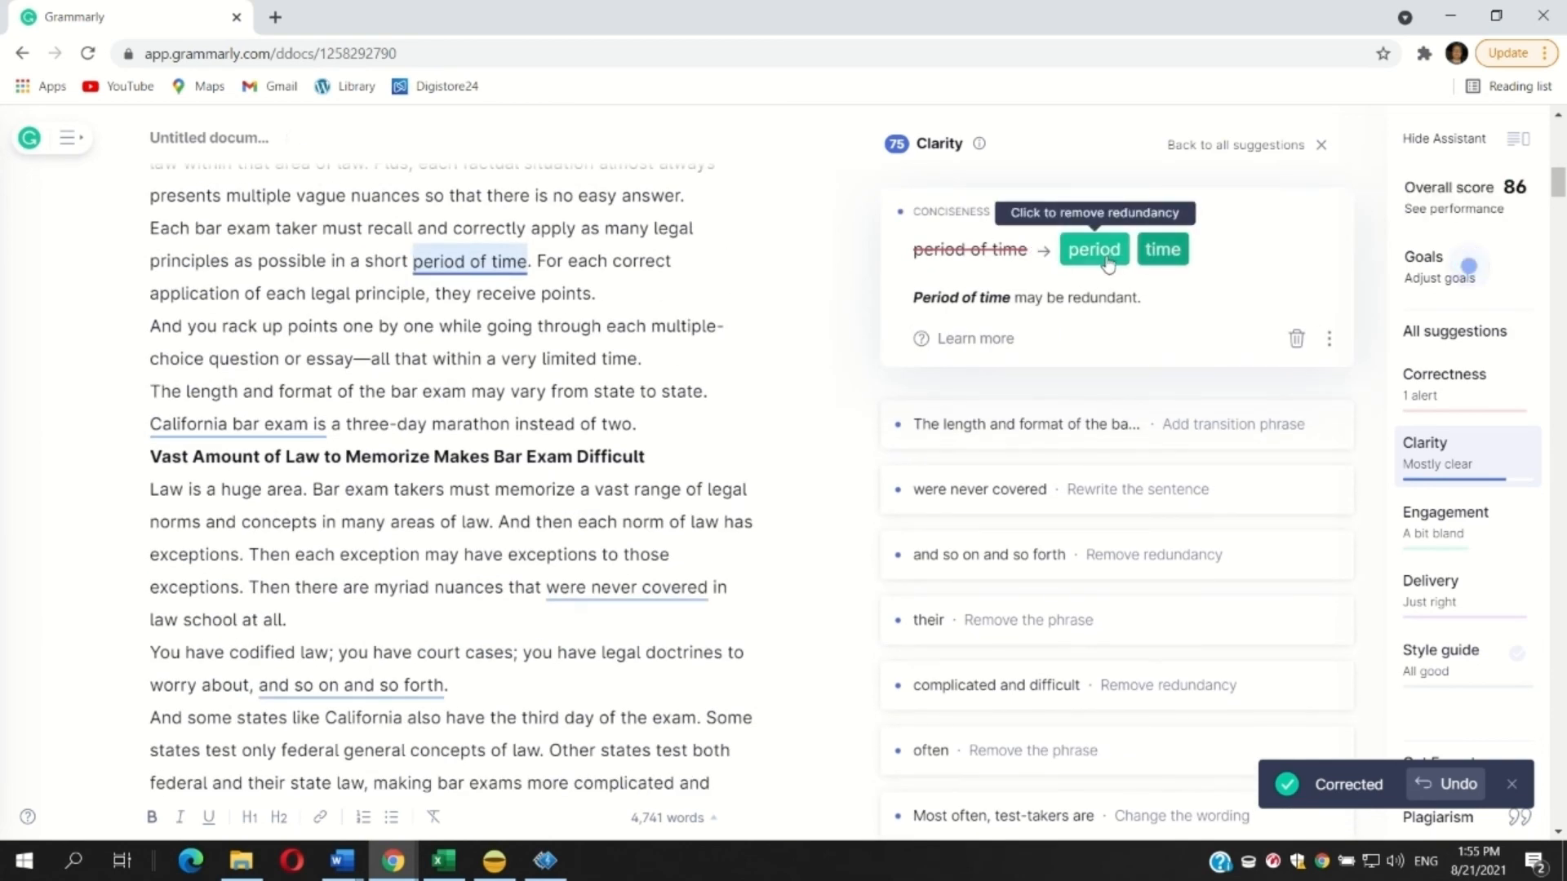
pyautogui.click(1173, 260)
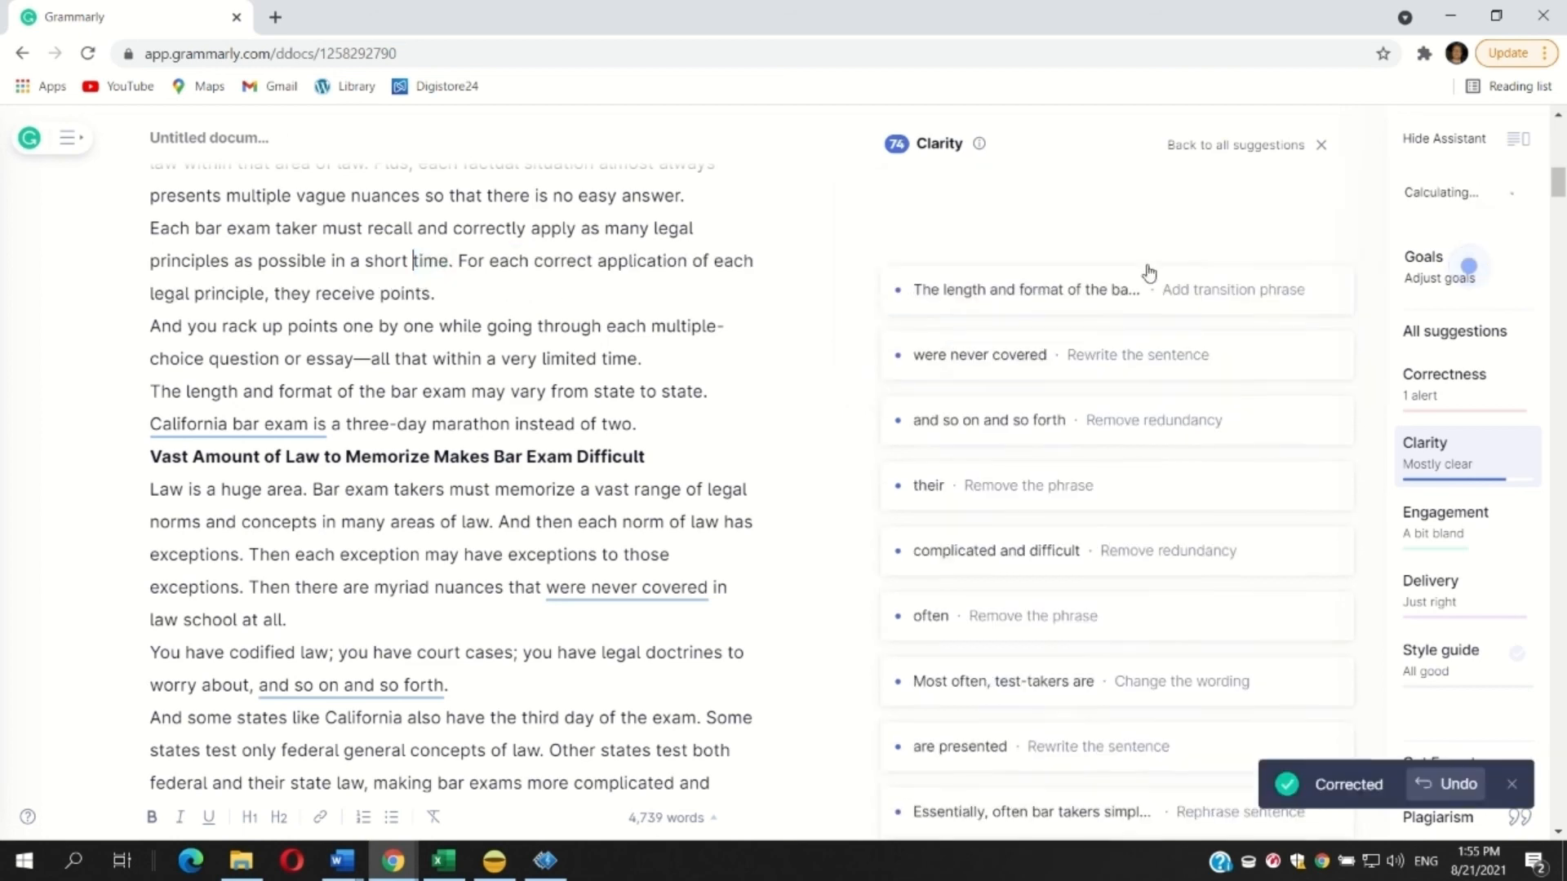
pyautogui.click(1003, 222)
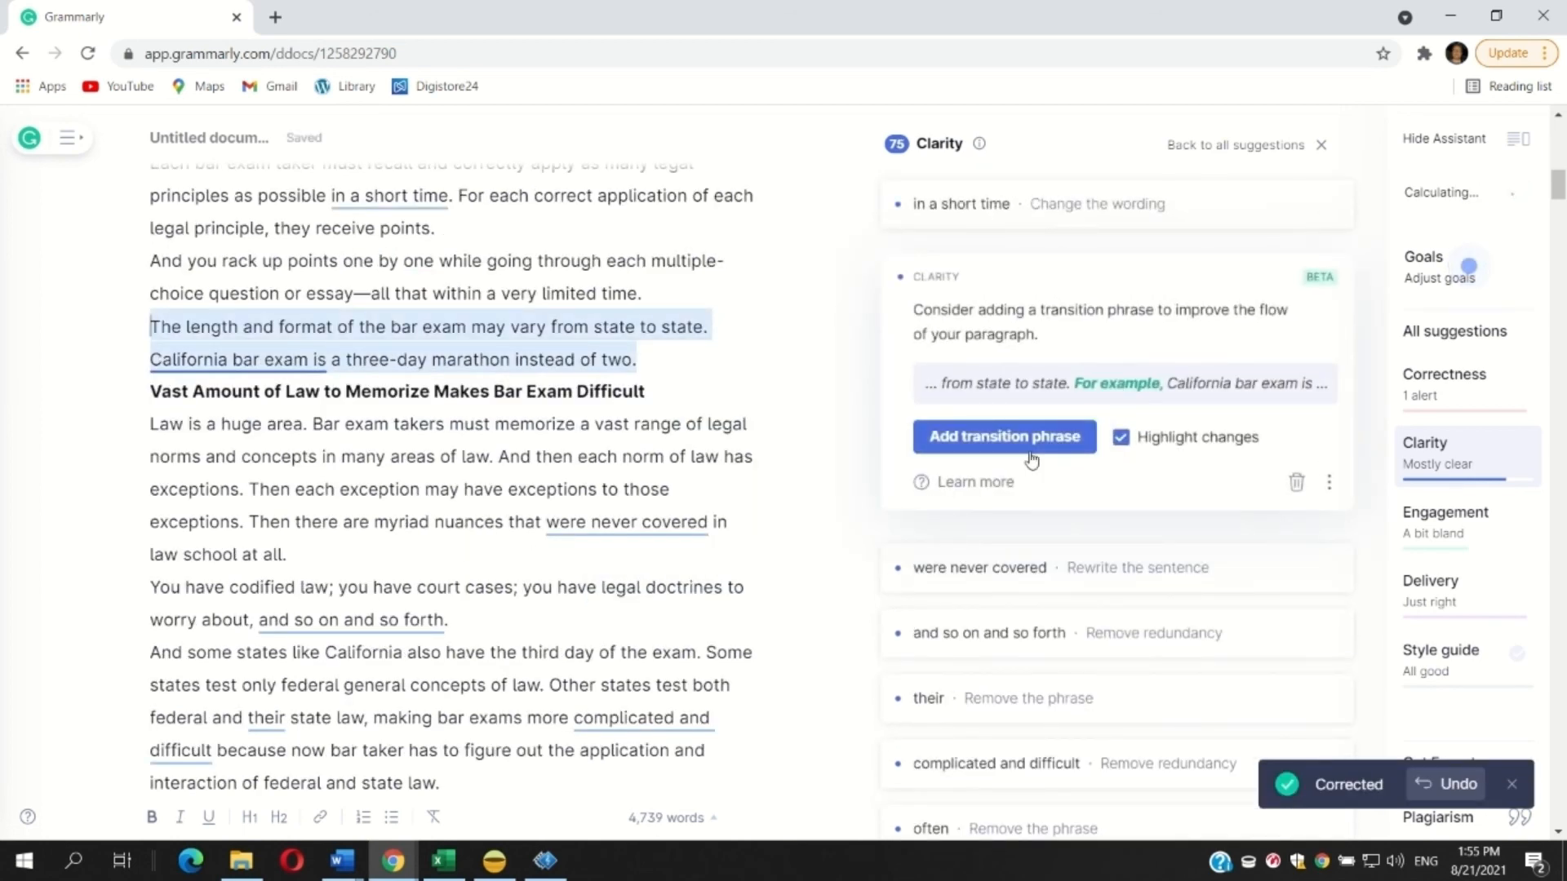
pyautogui.click(1032, 459)
pyautogui.click(971, 208)
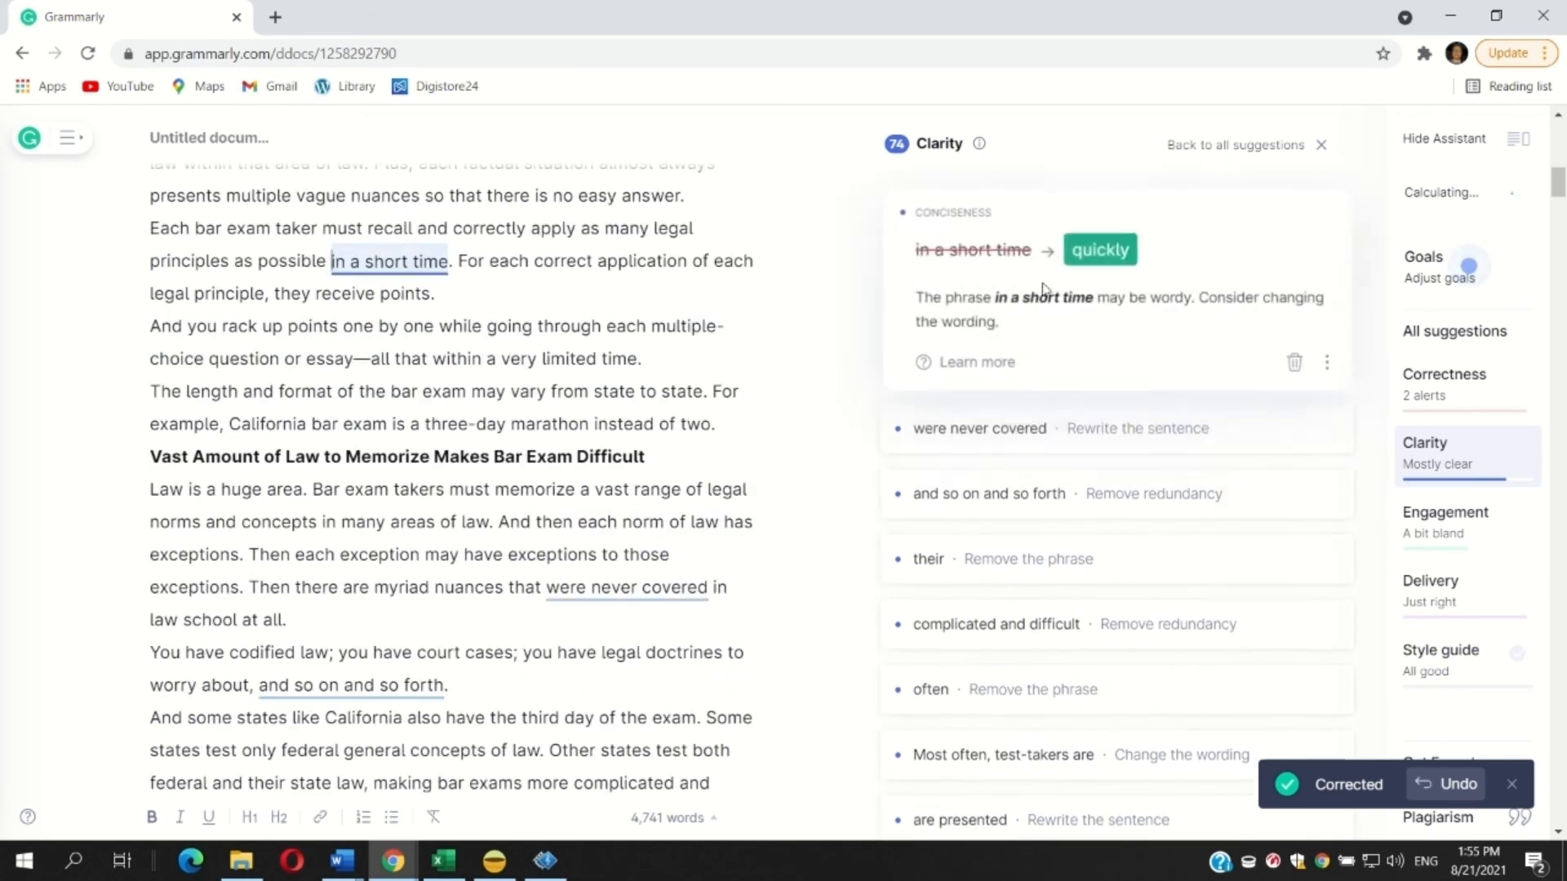
pyautogui.click(1100, 250)
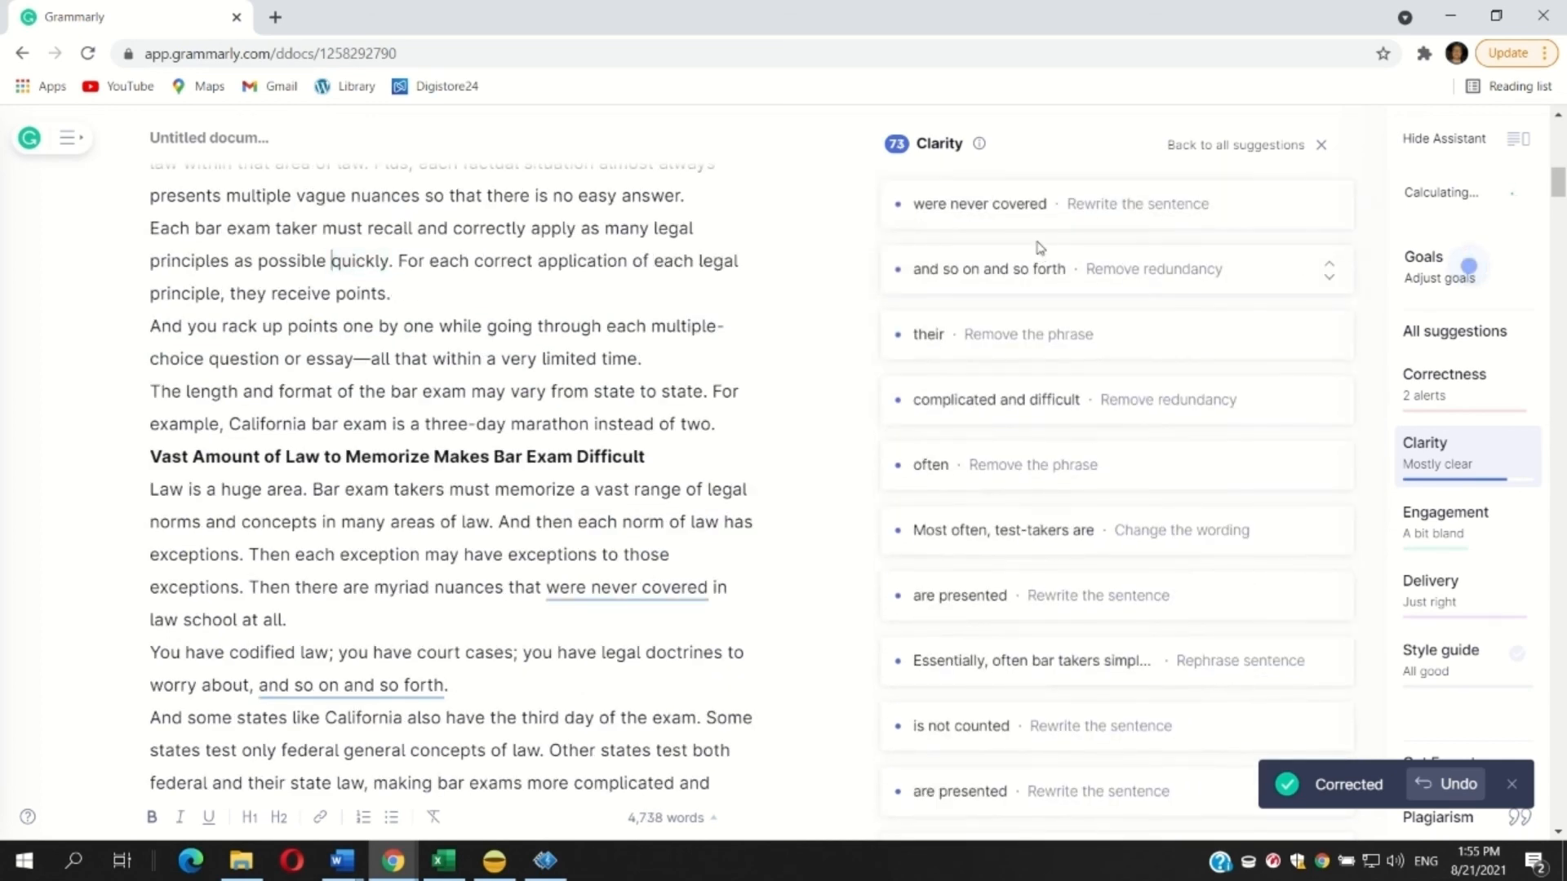
# Step: Dismiss the passive-voice suggestion on "were never covered" and shorten the redundant "and so on and so forth" to "and so on"
pyautogui.click(991, 209)
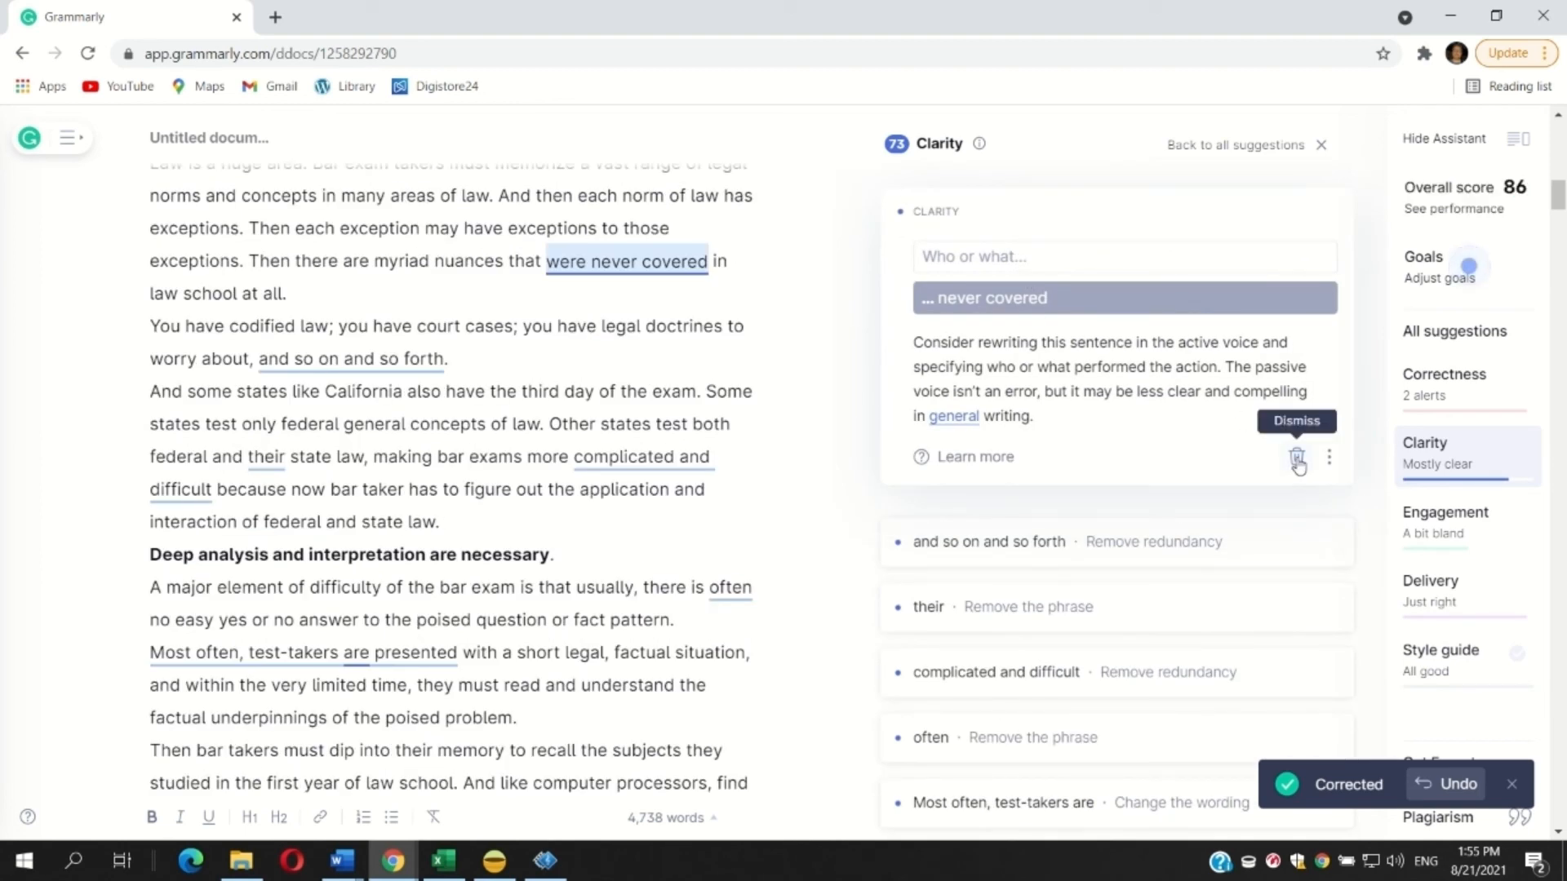
pyautogui.click(1297, 457)
pyautogui.click(987, 214)
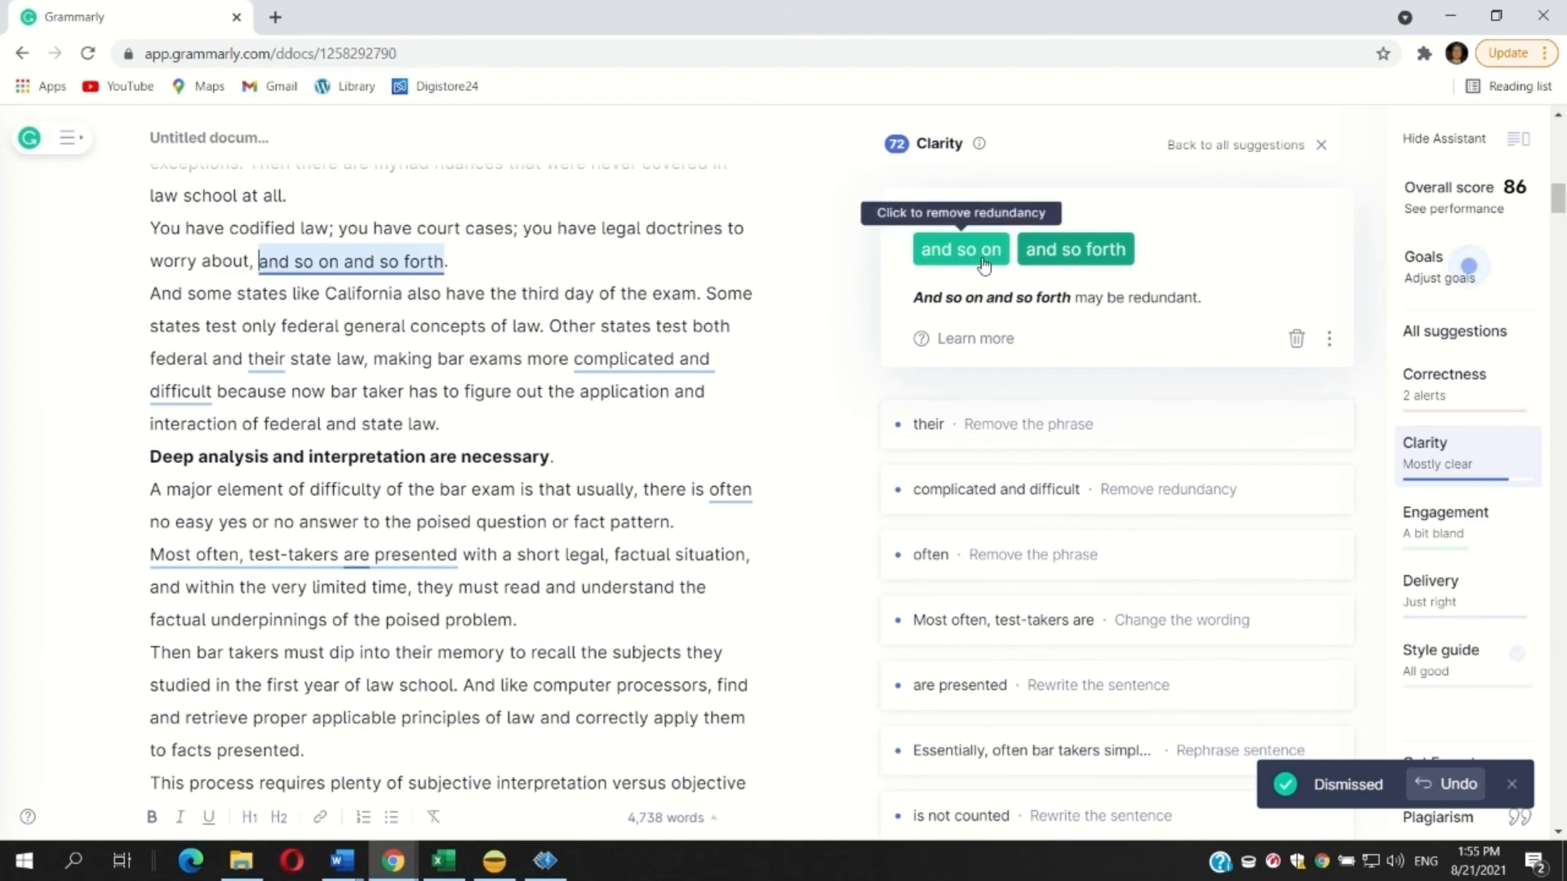
pyautogui.click(985, 262)
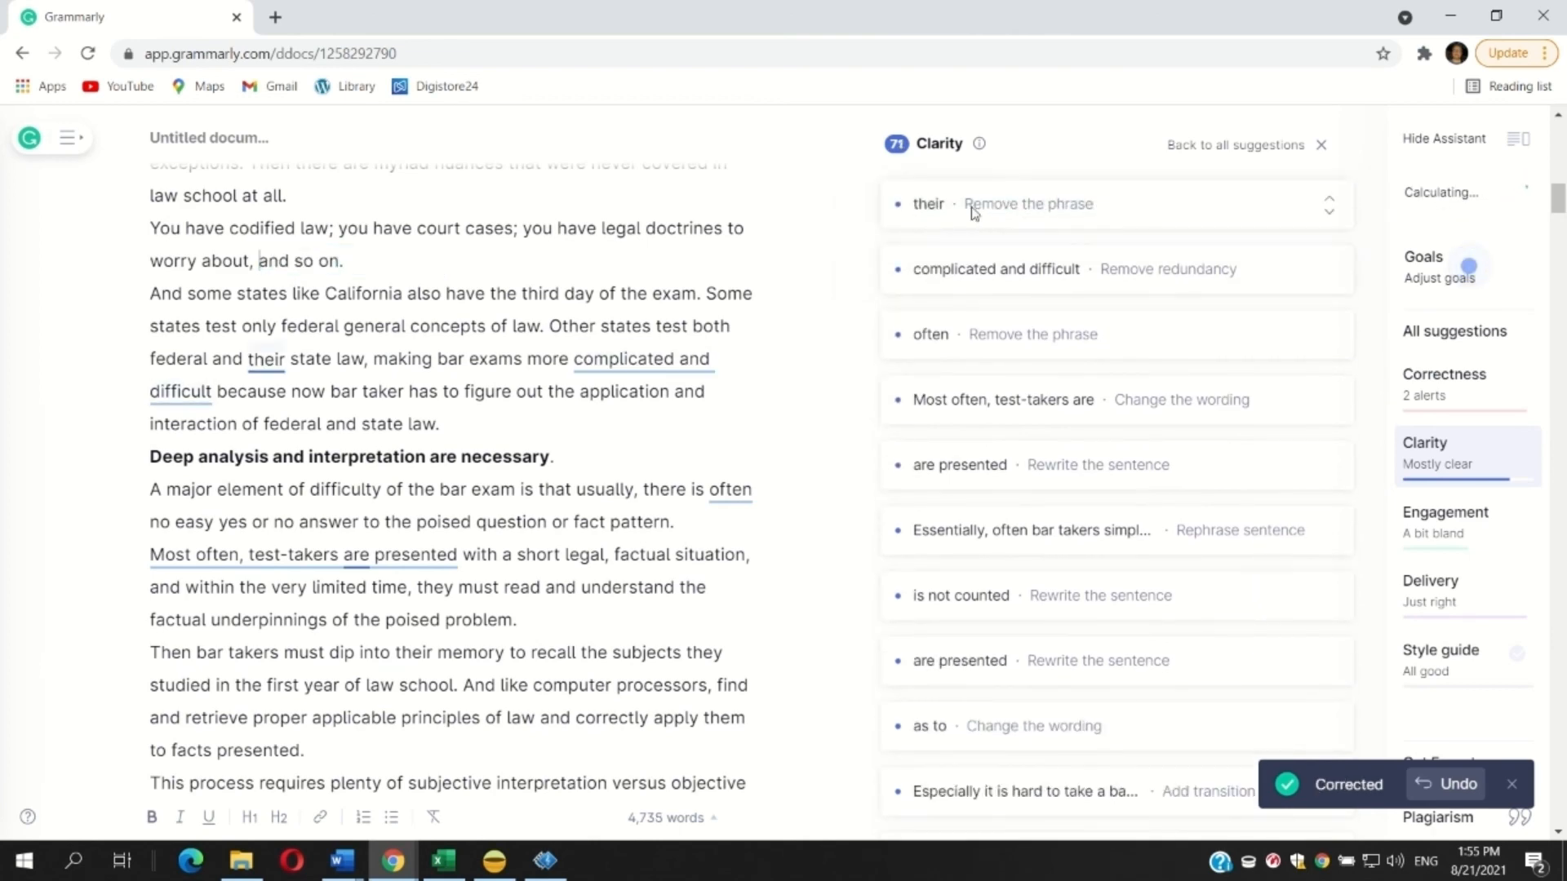